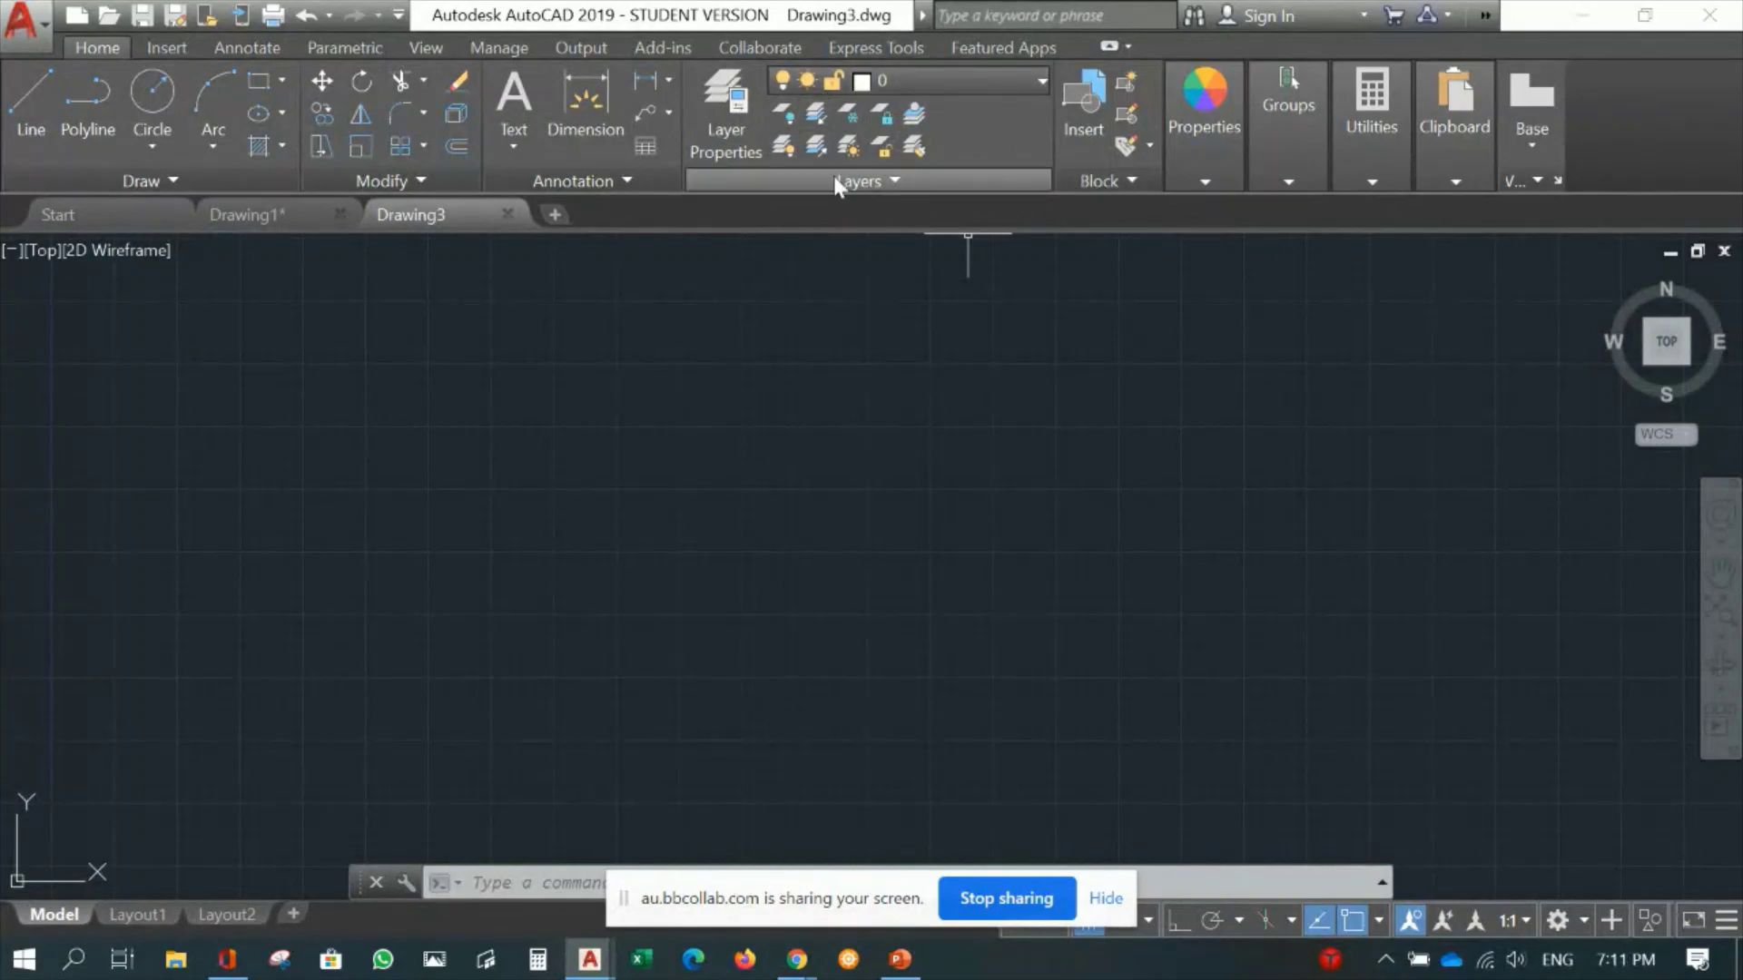
Open the Layer Properties Manager and place it as a floating palette over the drawing area.
click(744, 140)
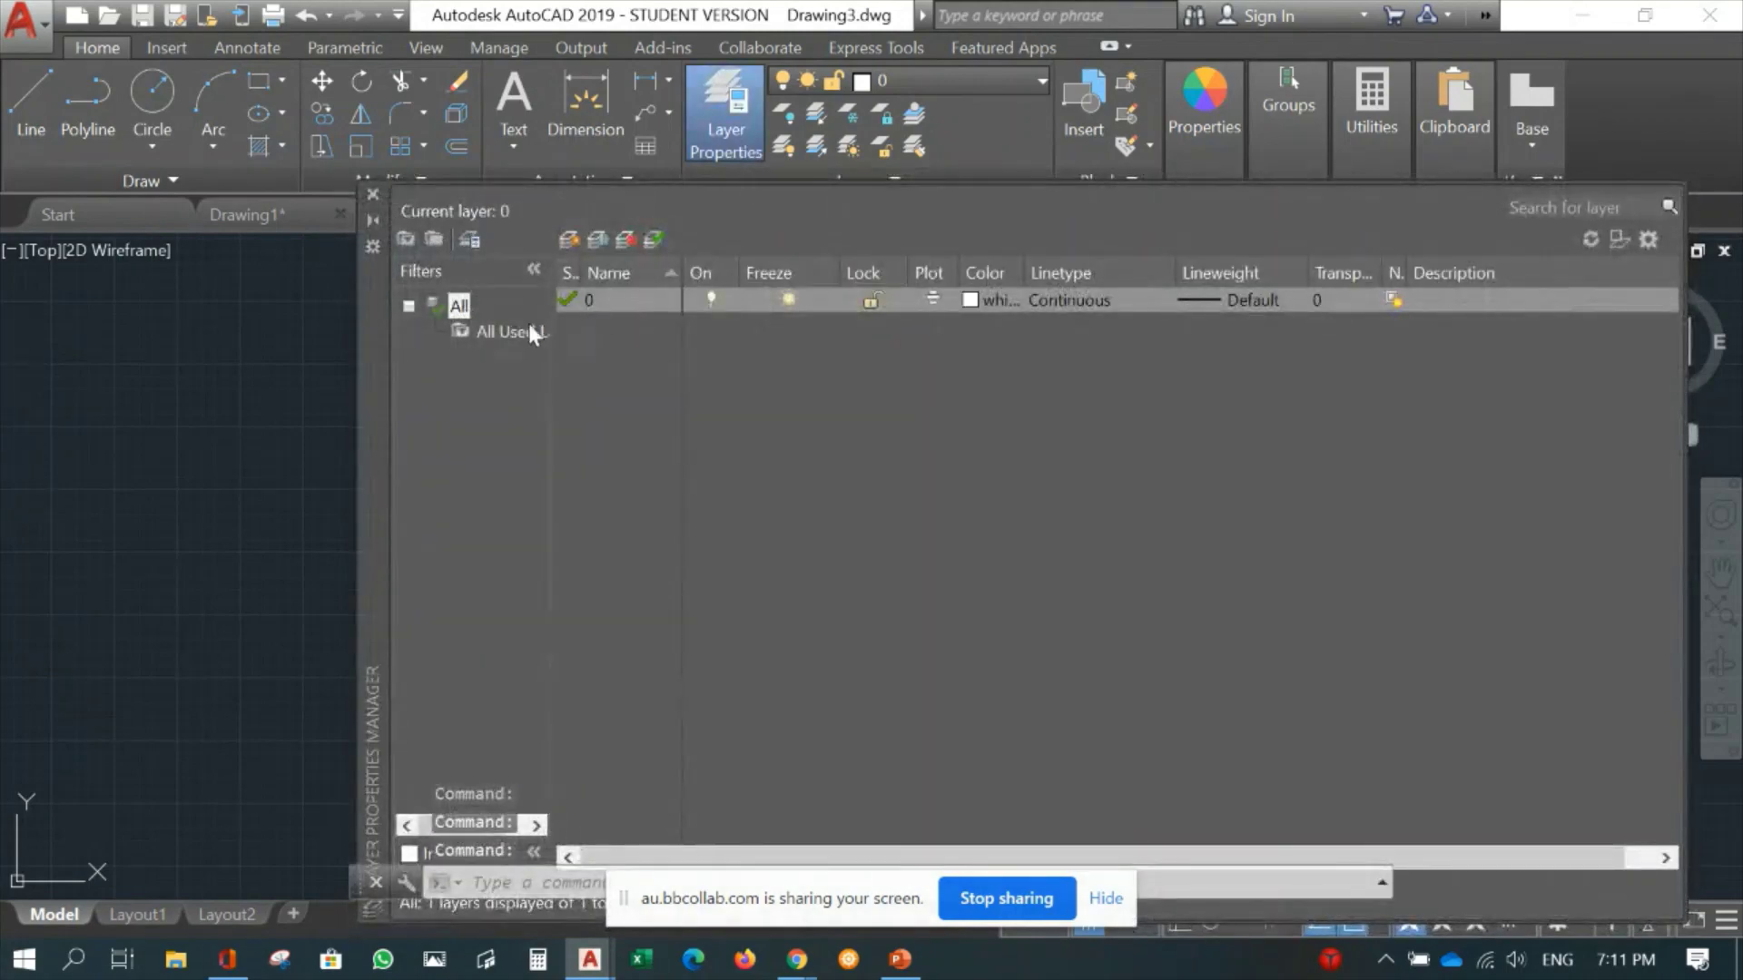
mouse_move(361, 352)
mouse_down()
mouse_move(325, 263)
mouse_move(296, 276)
mouse_move(521, 341)
mouse_up()
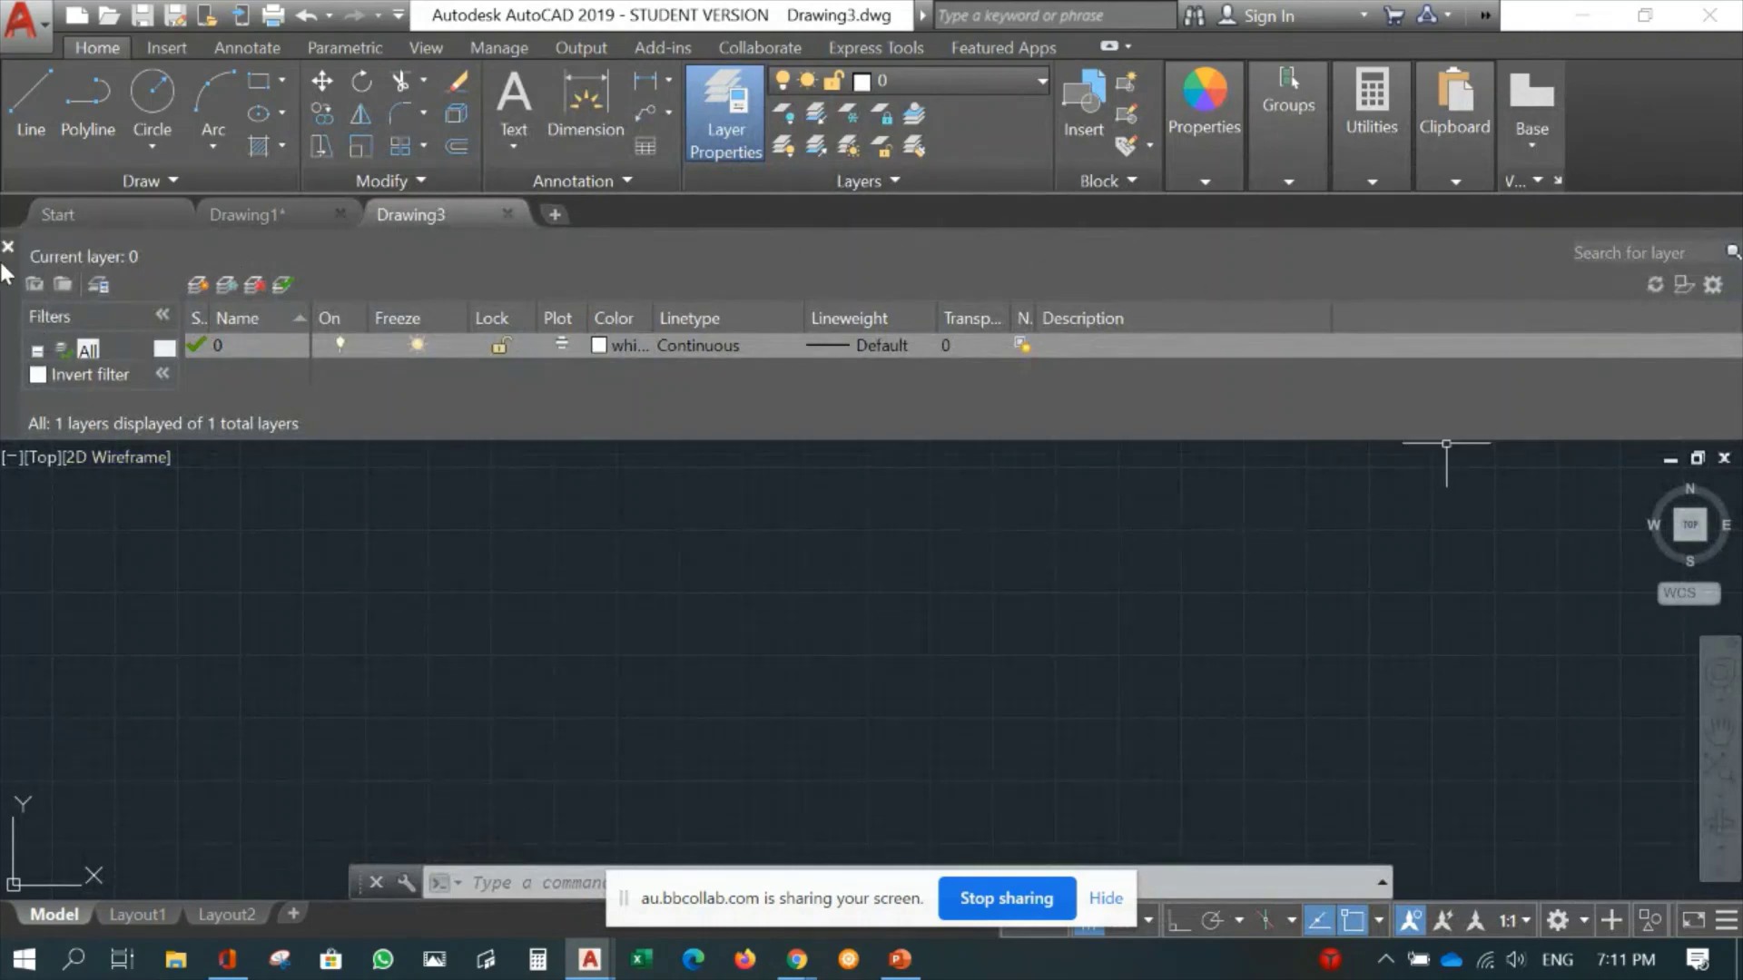
mouse_move(2, 320)
mouse_down()
mouse_move(162, 478)
mouse_move(438, 694)
mouse_move(1129, 712)
mouse_move(1578, 580)
mouse_move(1656, 448)
mouse_move(1605, 434)
mouse_up()
mouse_move(4, 312)
mouse_down()
mouse_move(156, 445)
mouse_move(399, 552)
mouse_move(368, 504)
mouse_up()
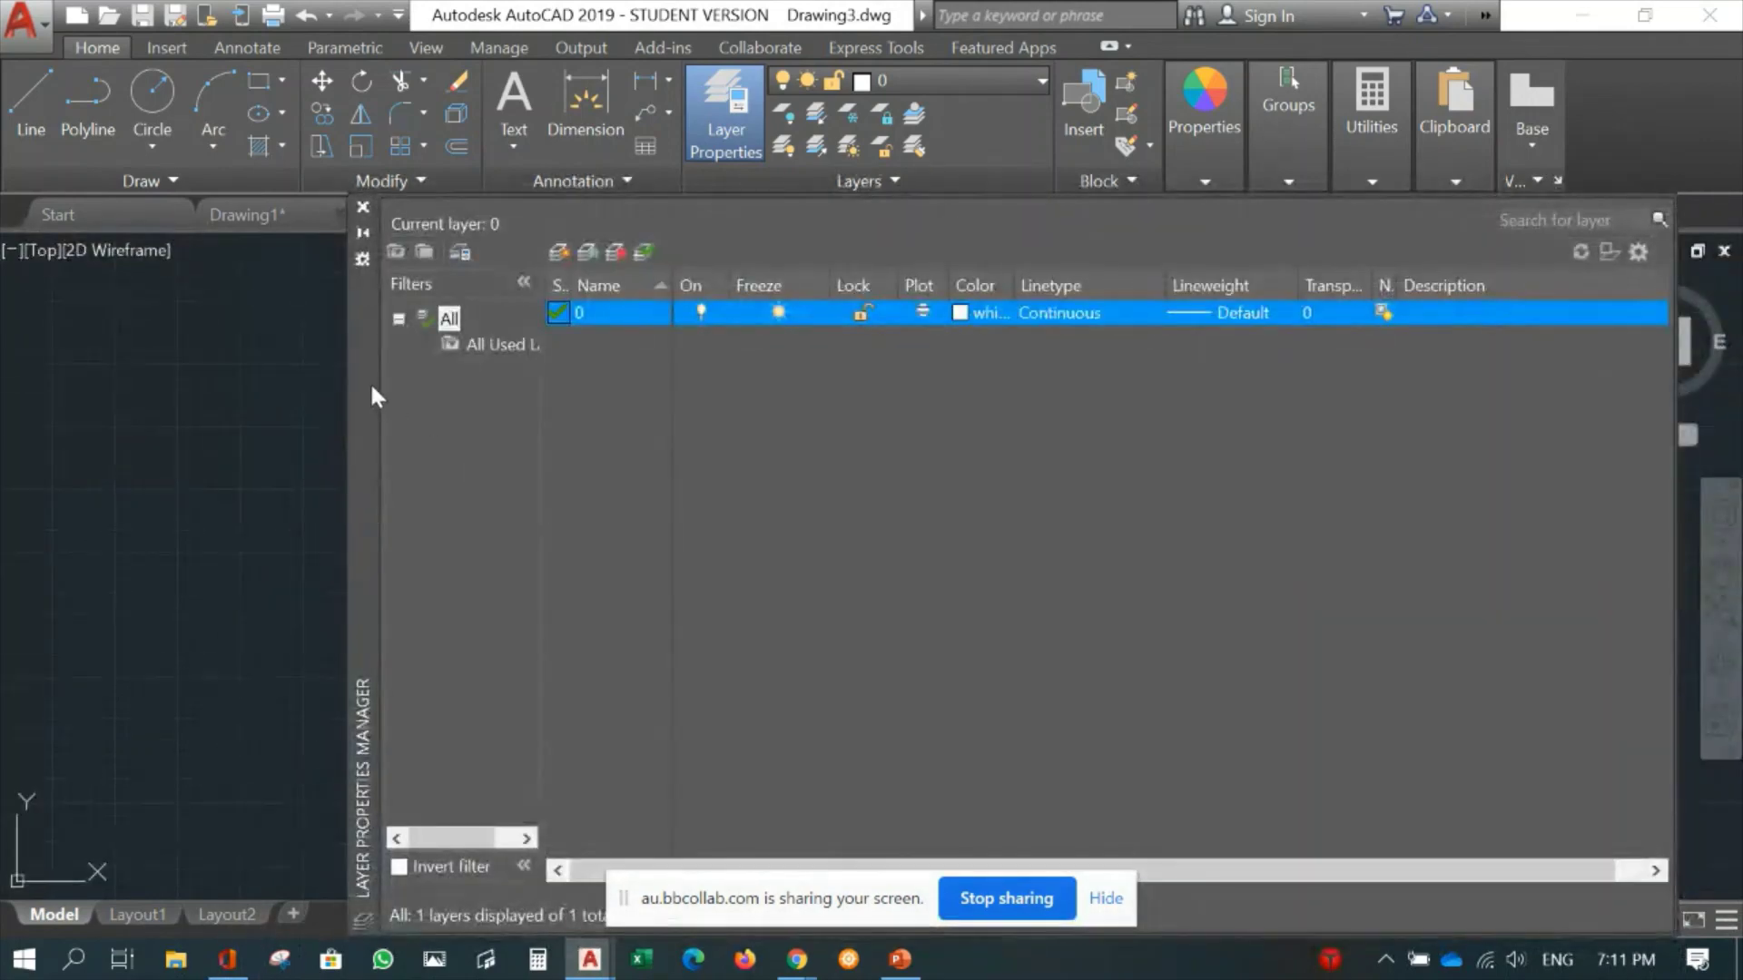
drag(366, 383, 260, 314)
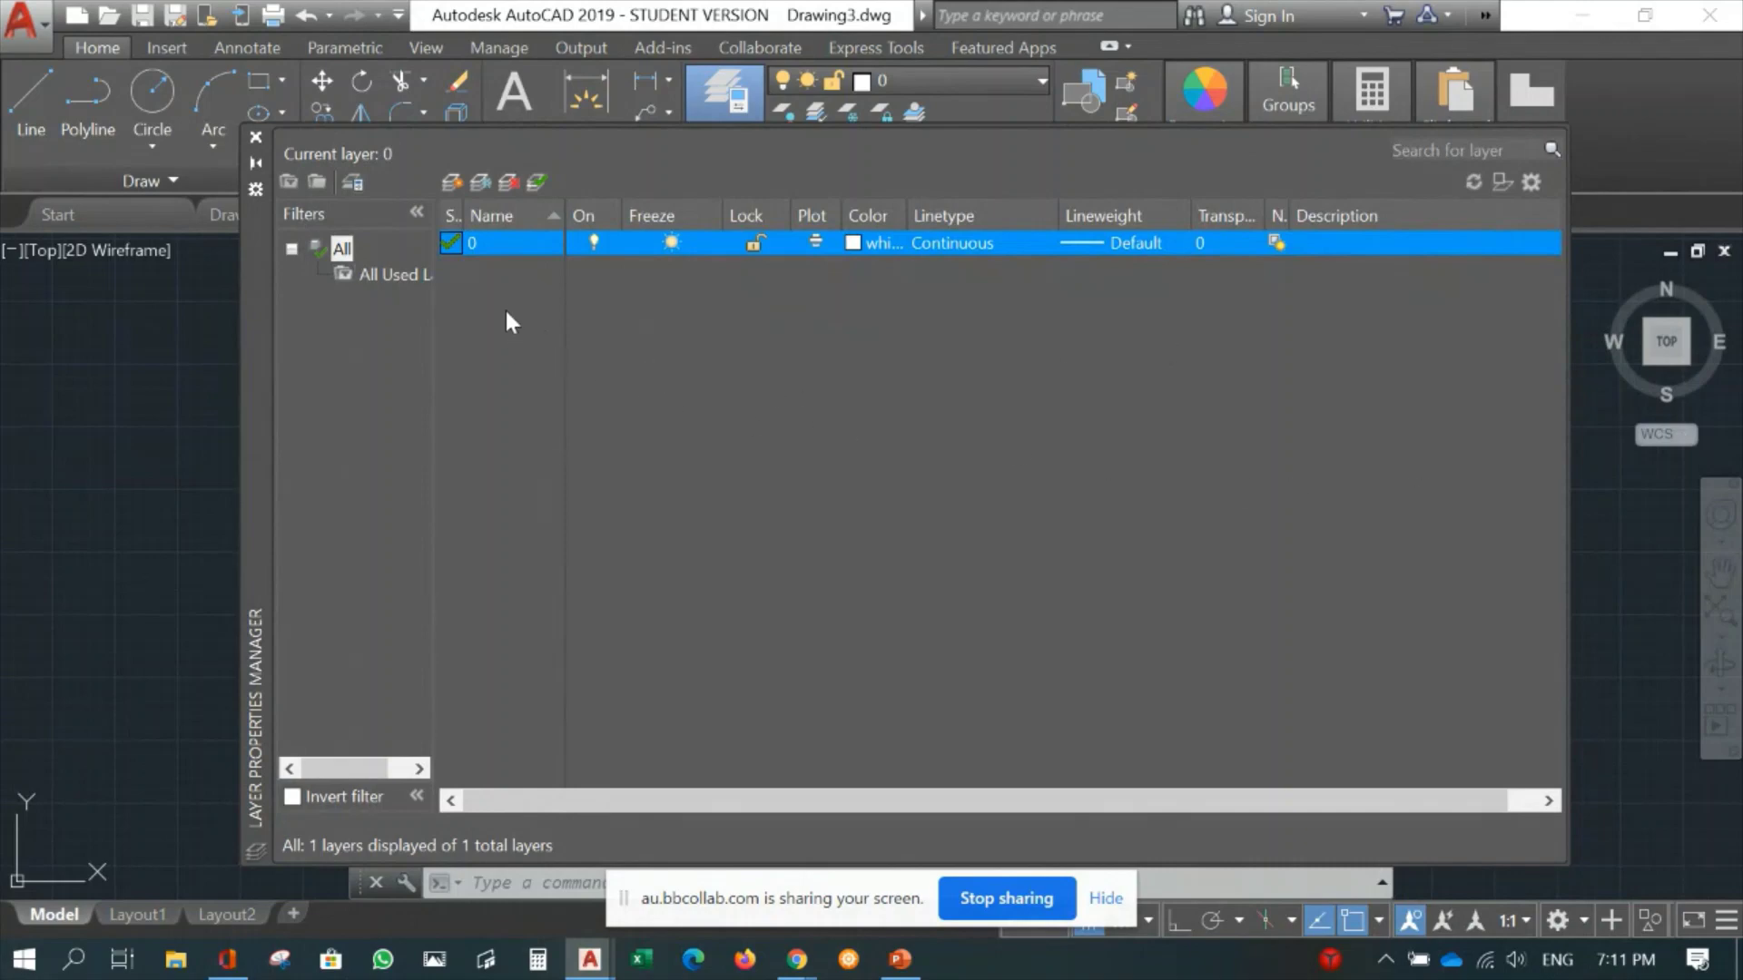
Create two new layers named Walls and Gridlines.
click(451, 185)
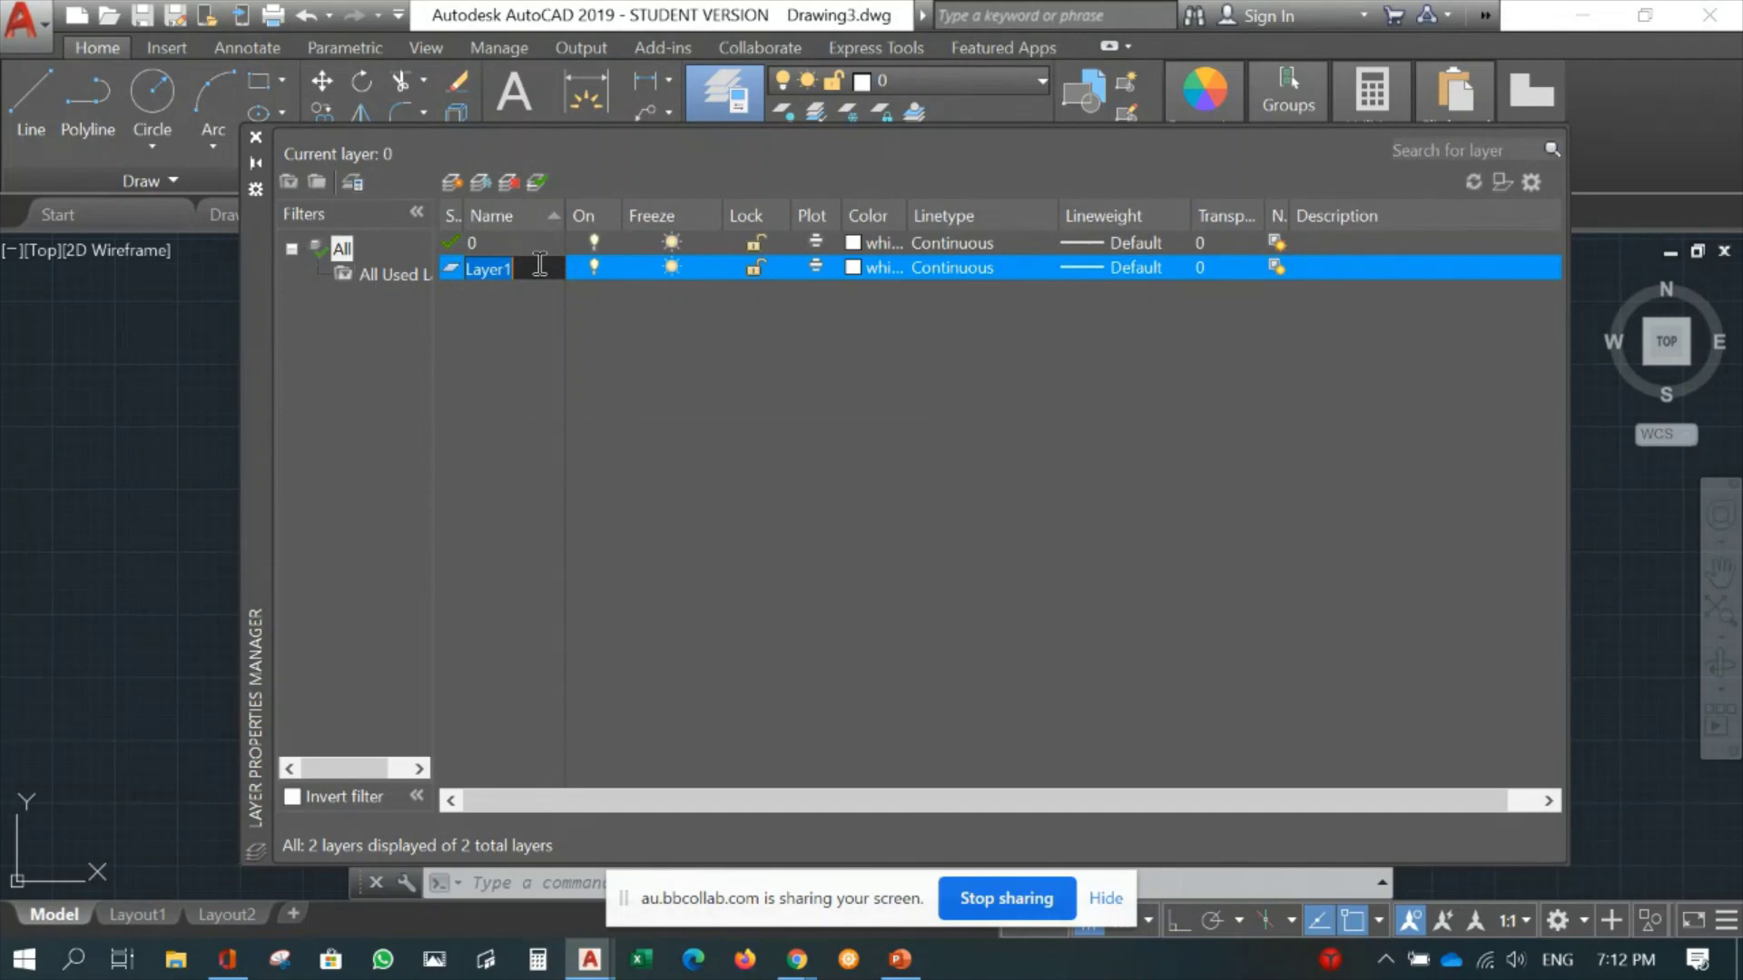
text(Walls)
key(Return)
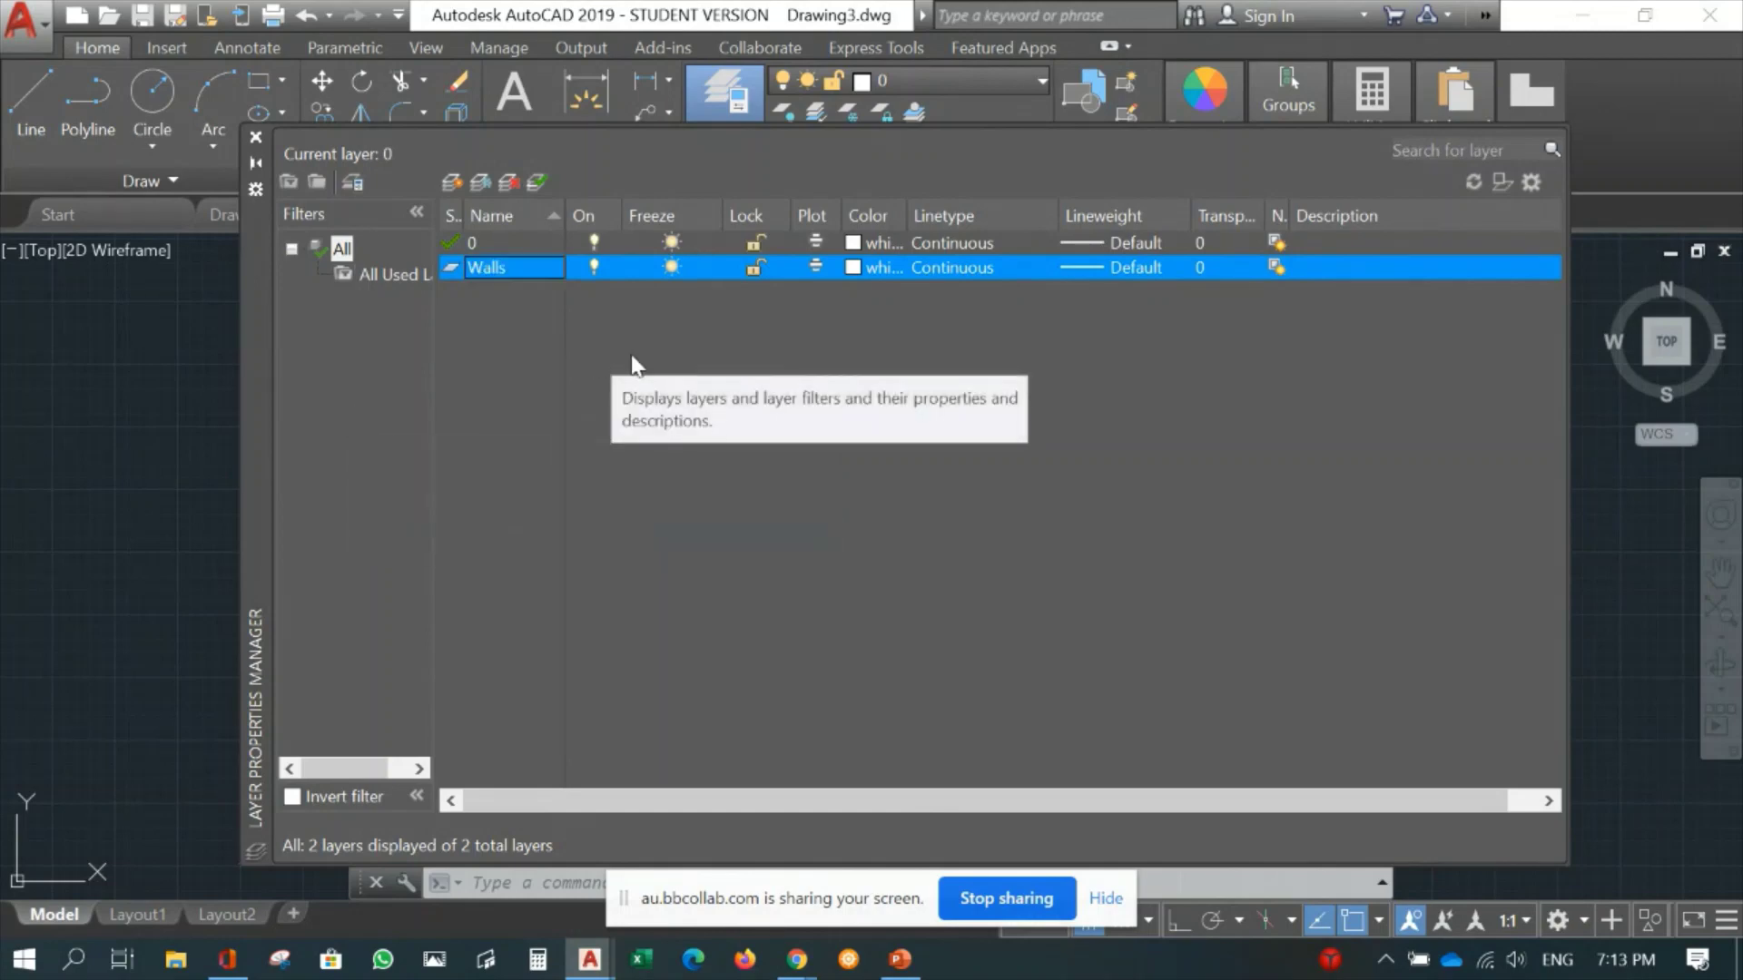
click(450, 183)
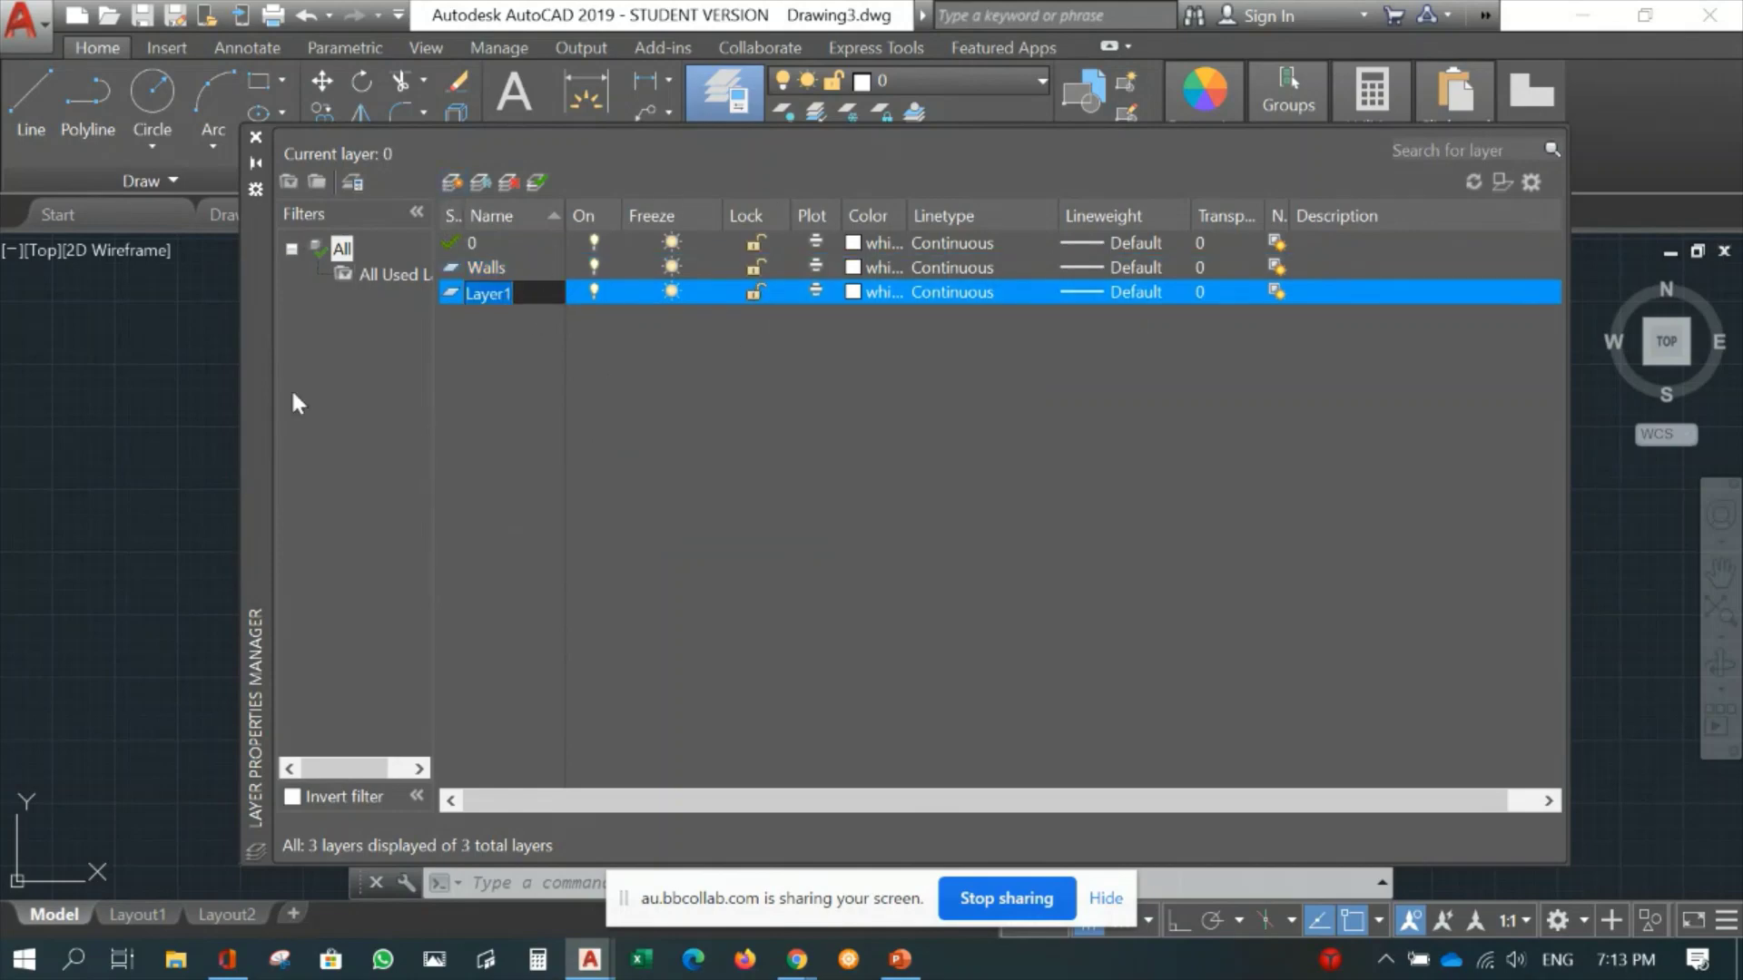
text(Gridlines)
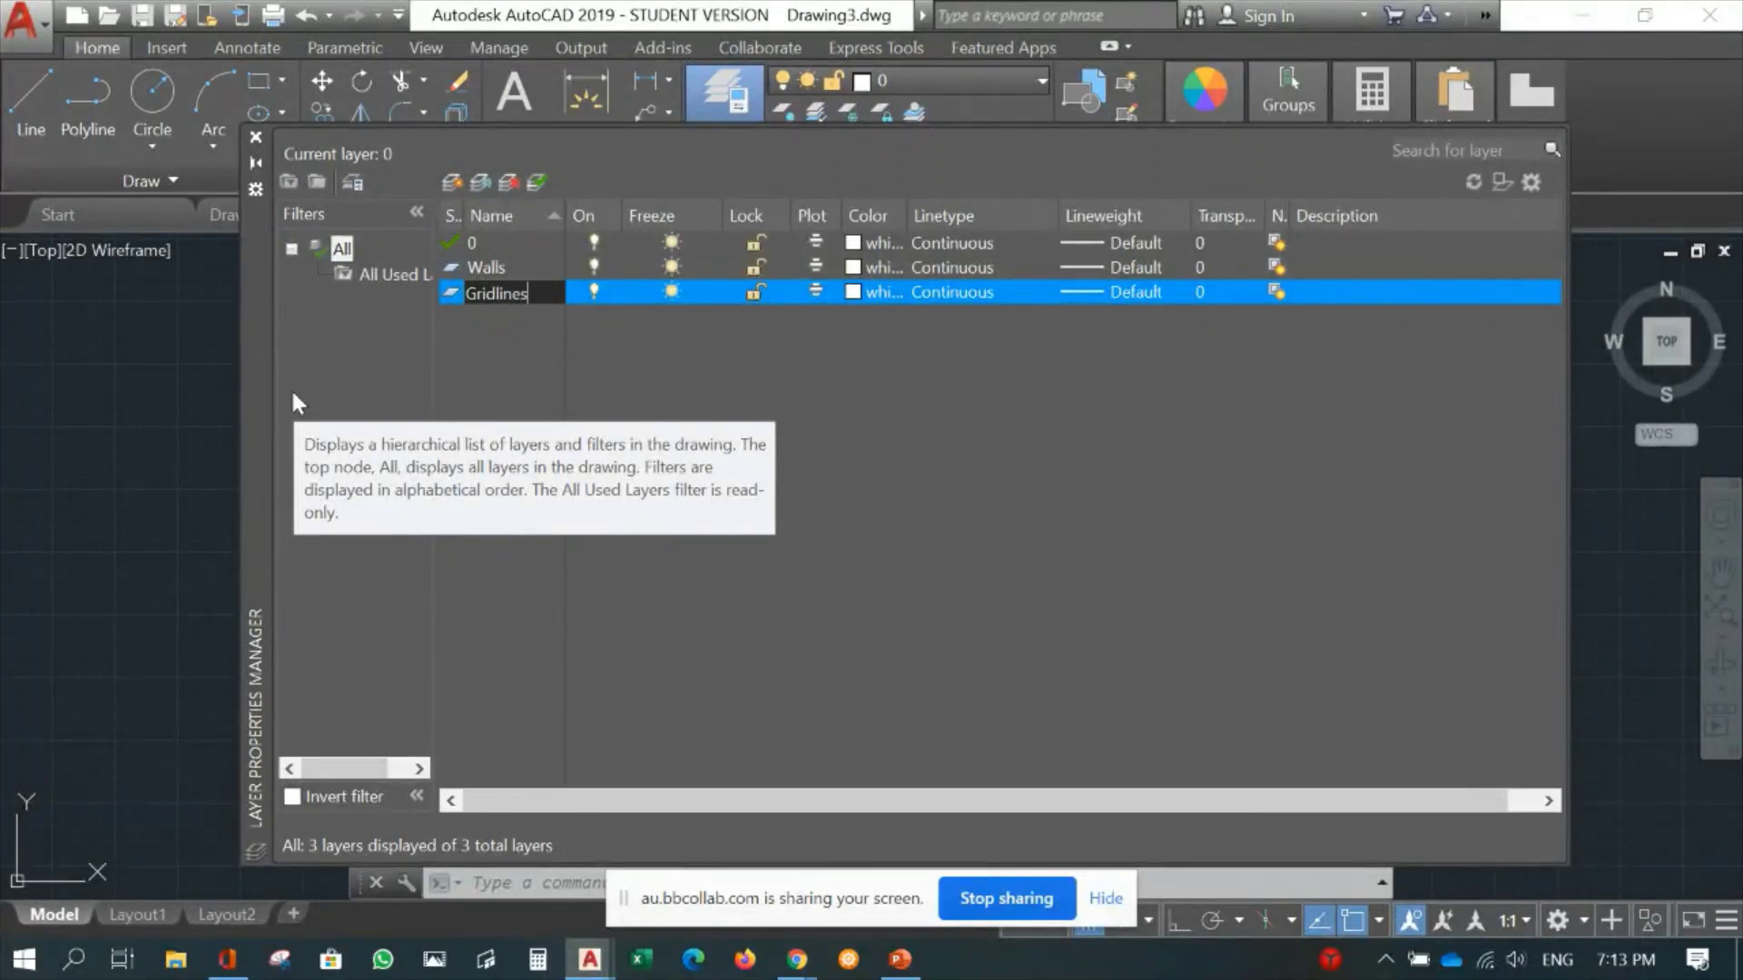
key(Return)
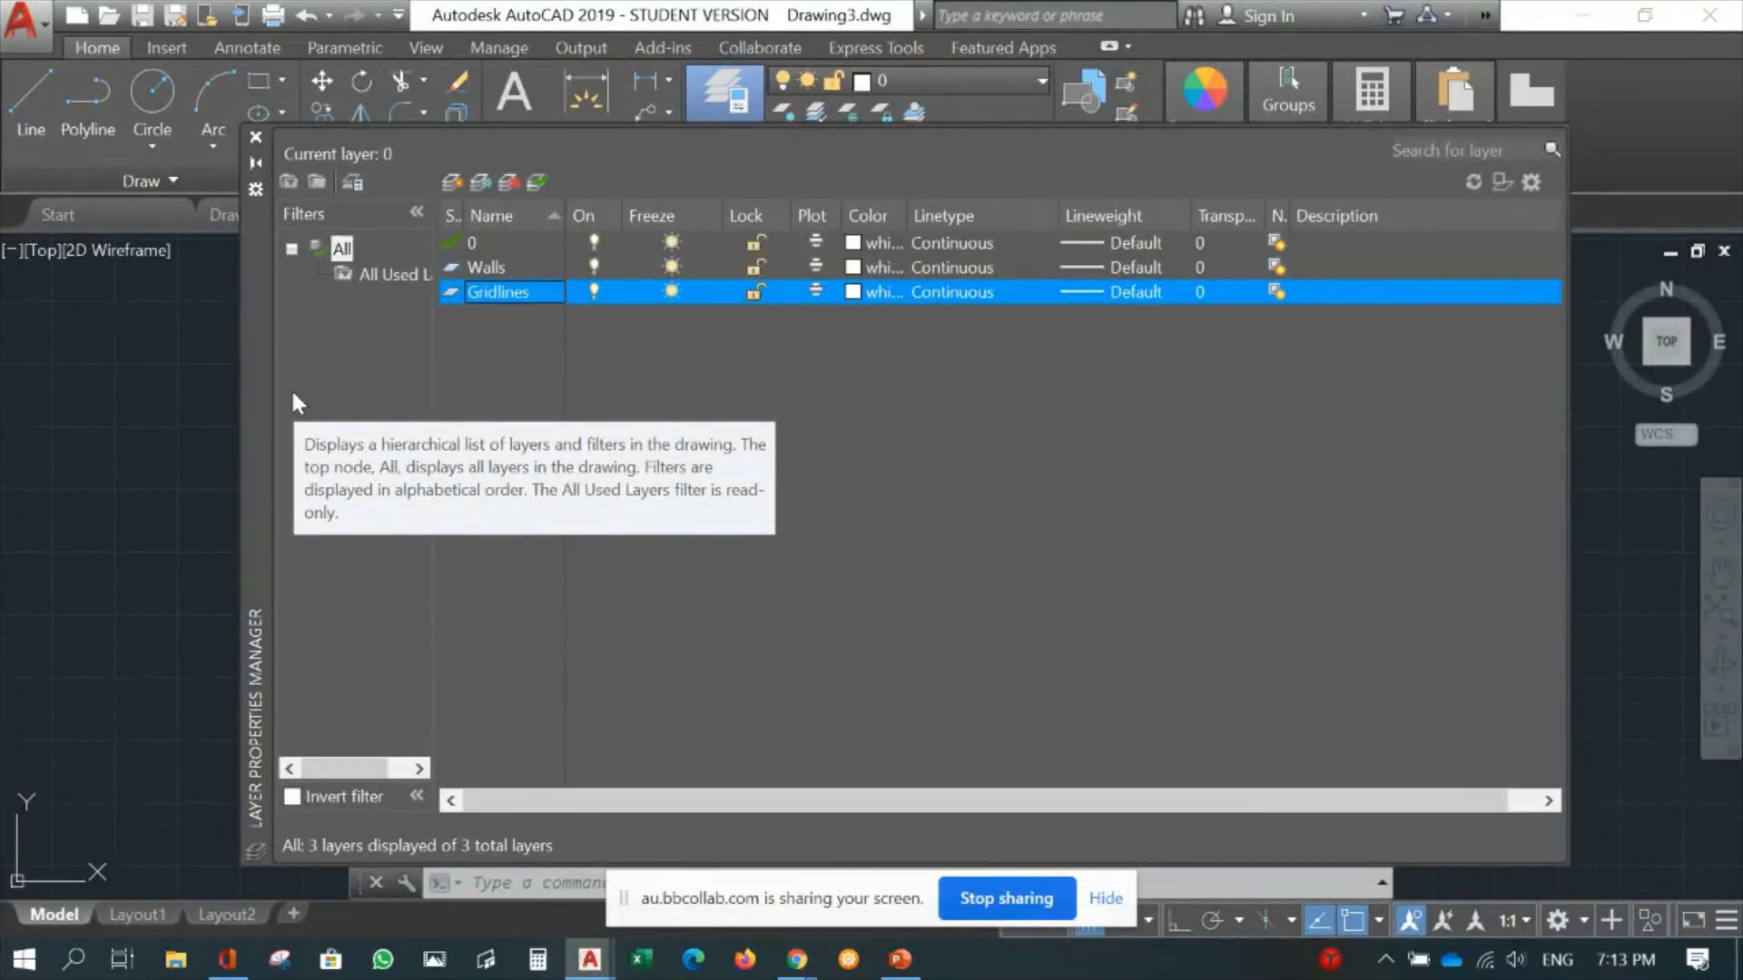
Add two more layers named Windows and Doors.
click(449, 183)
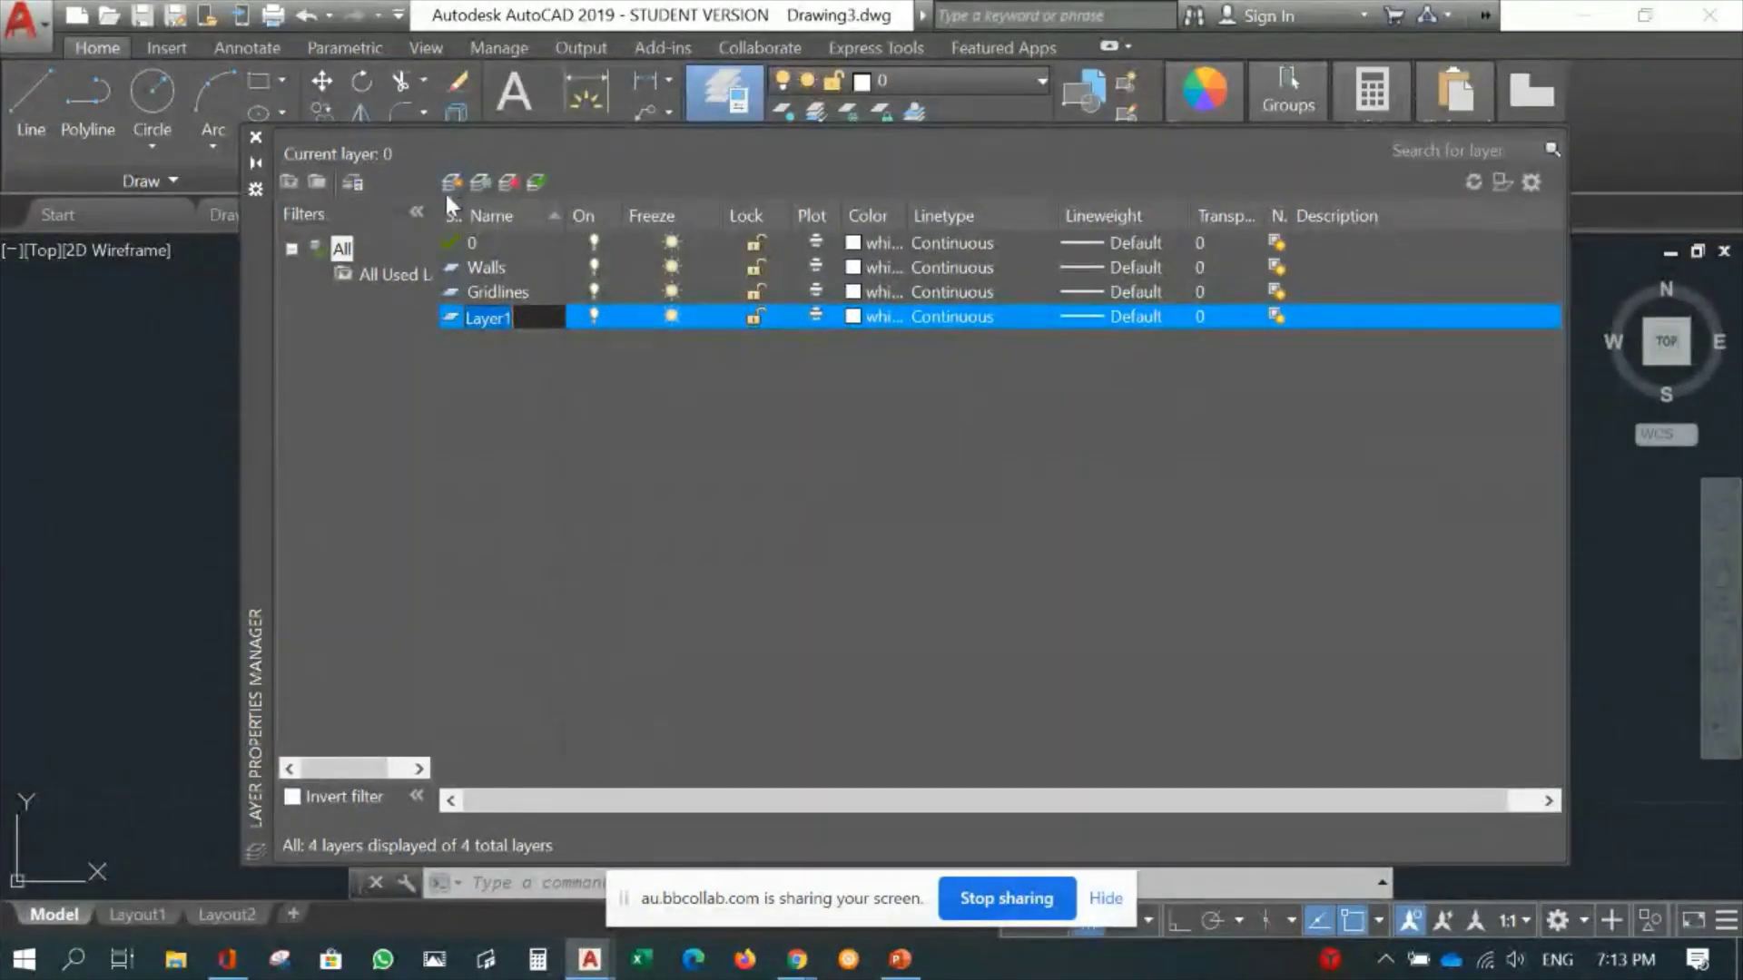
text(Windows)
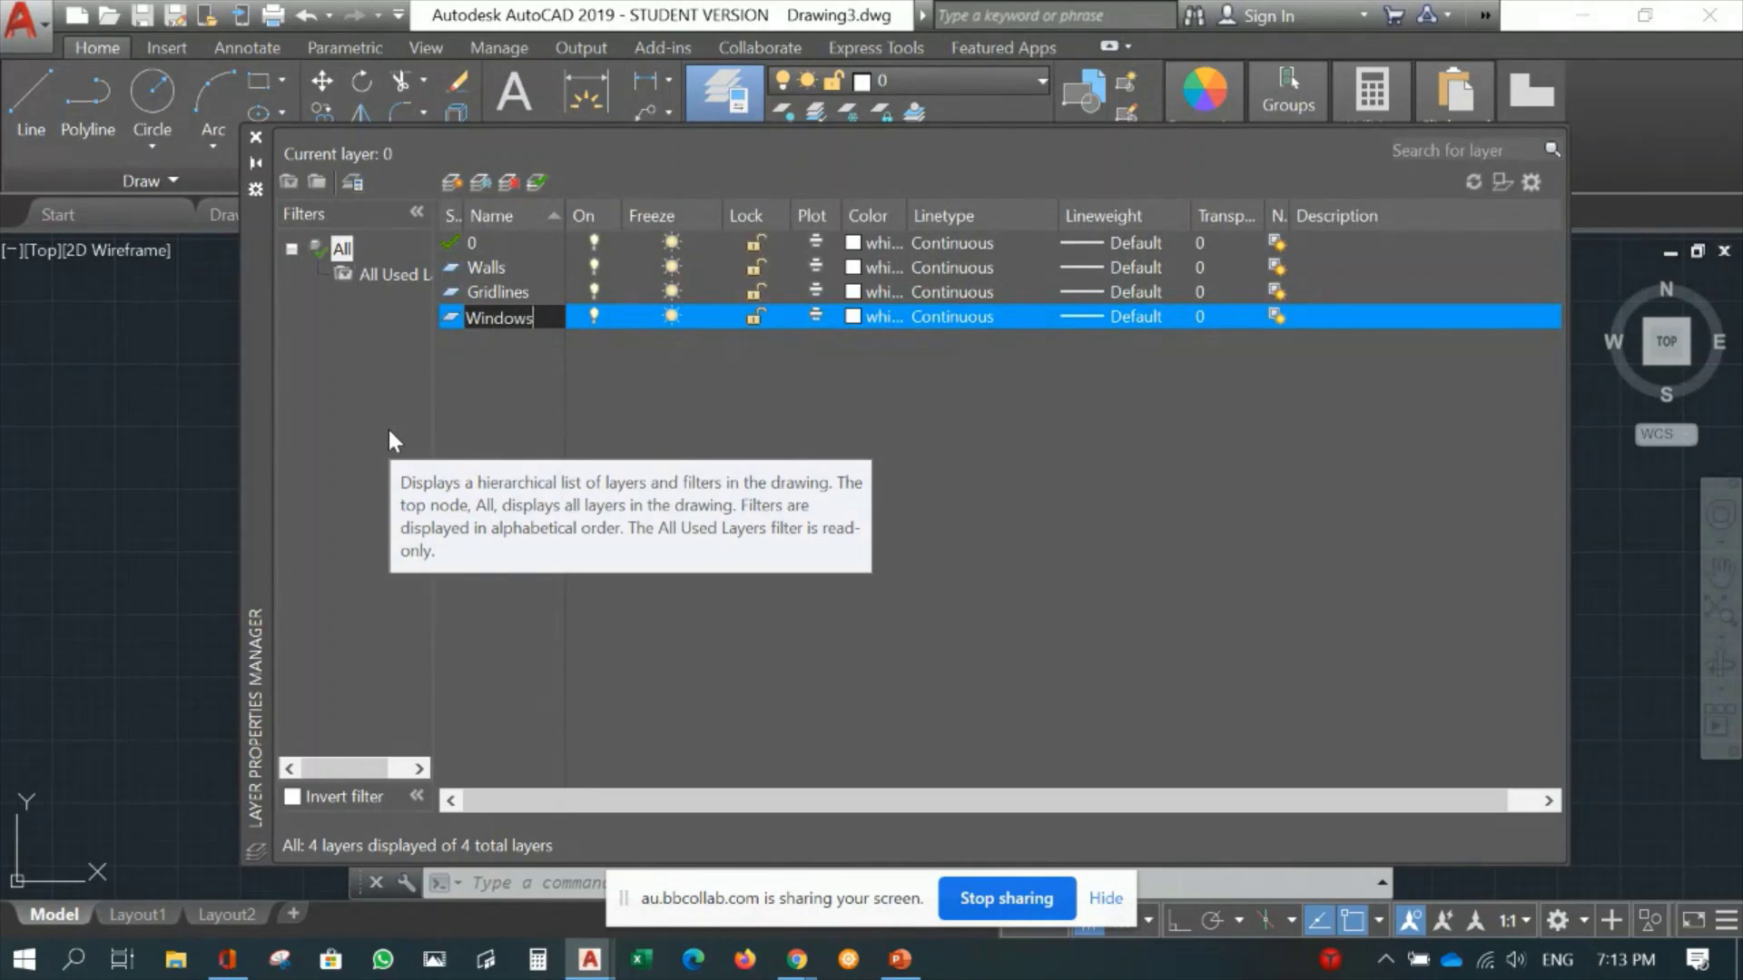
key(Return)
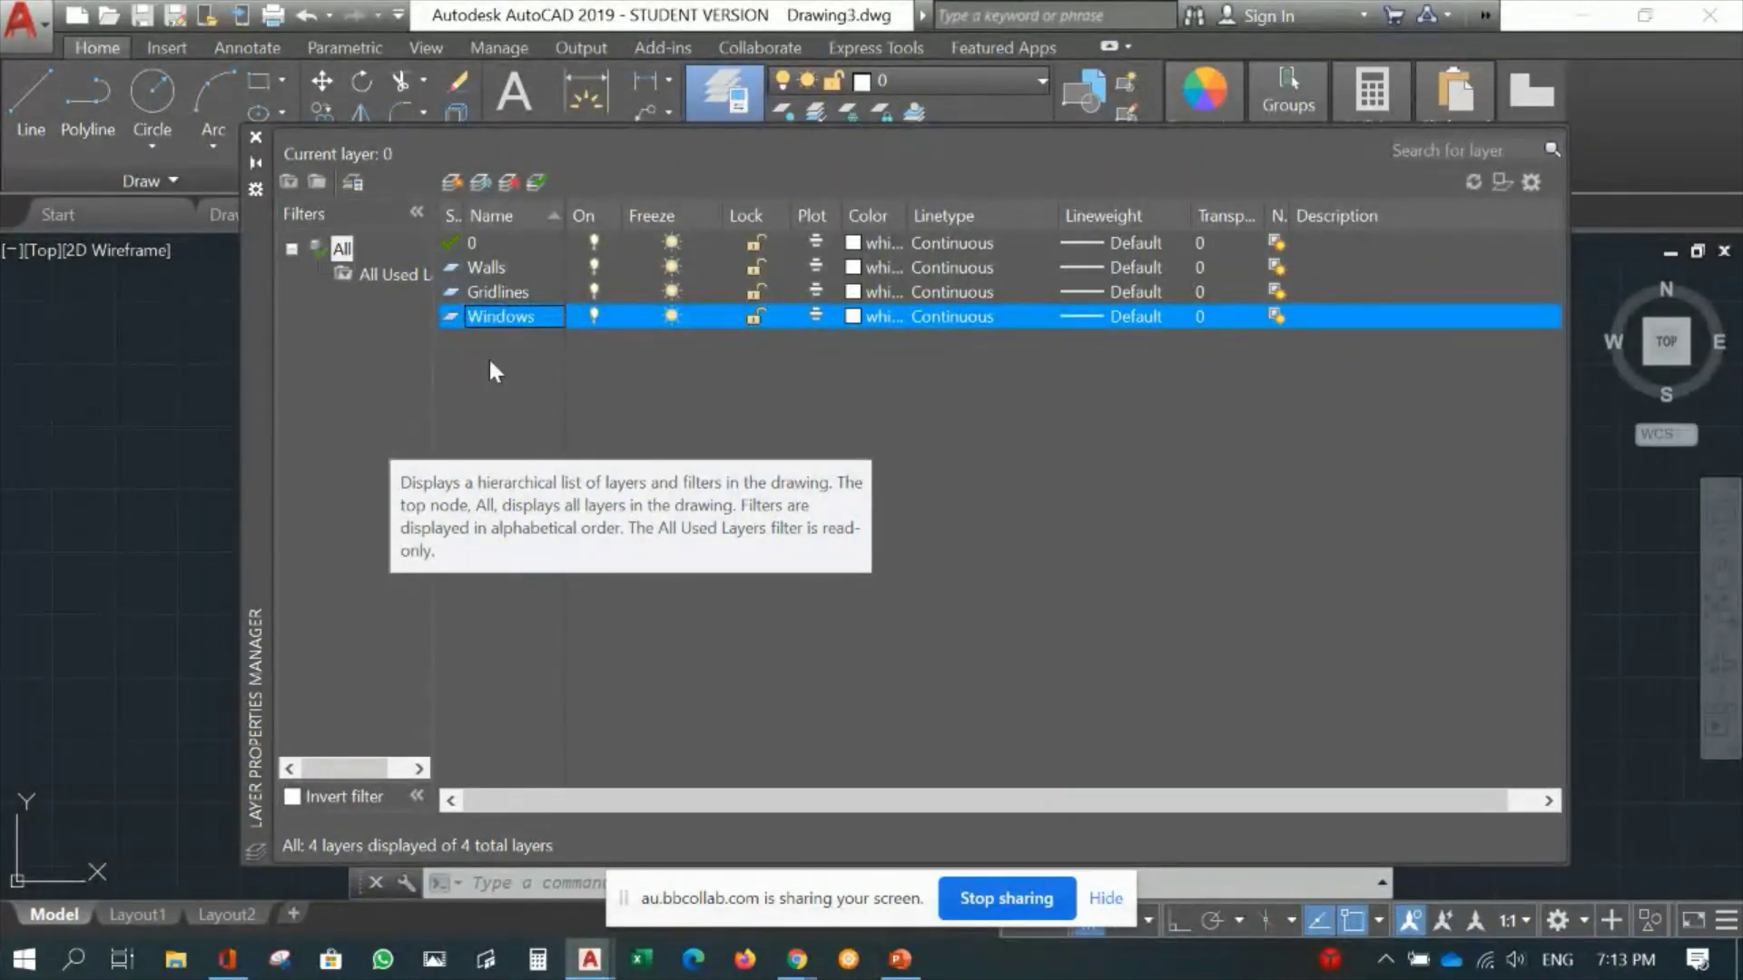
click(448, 180)
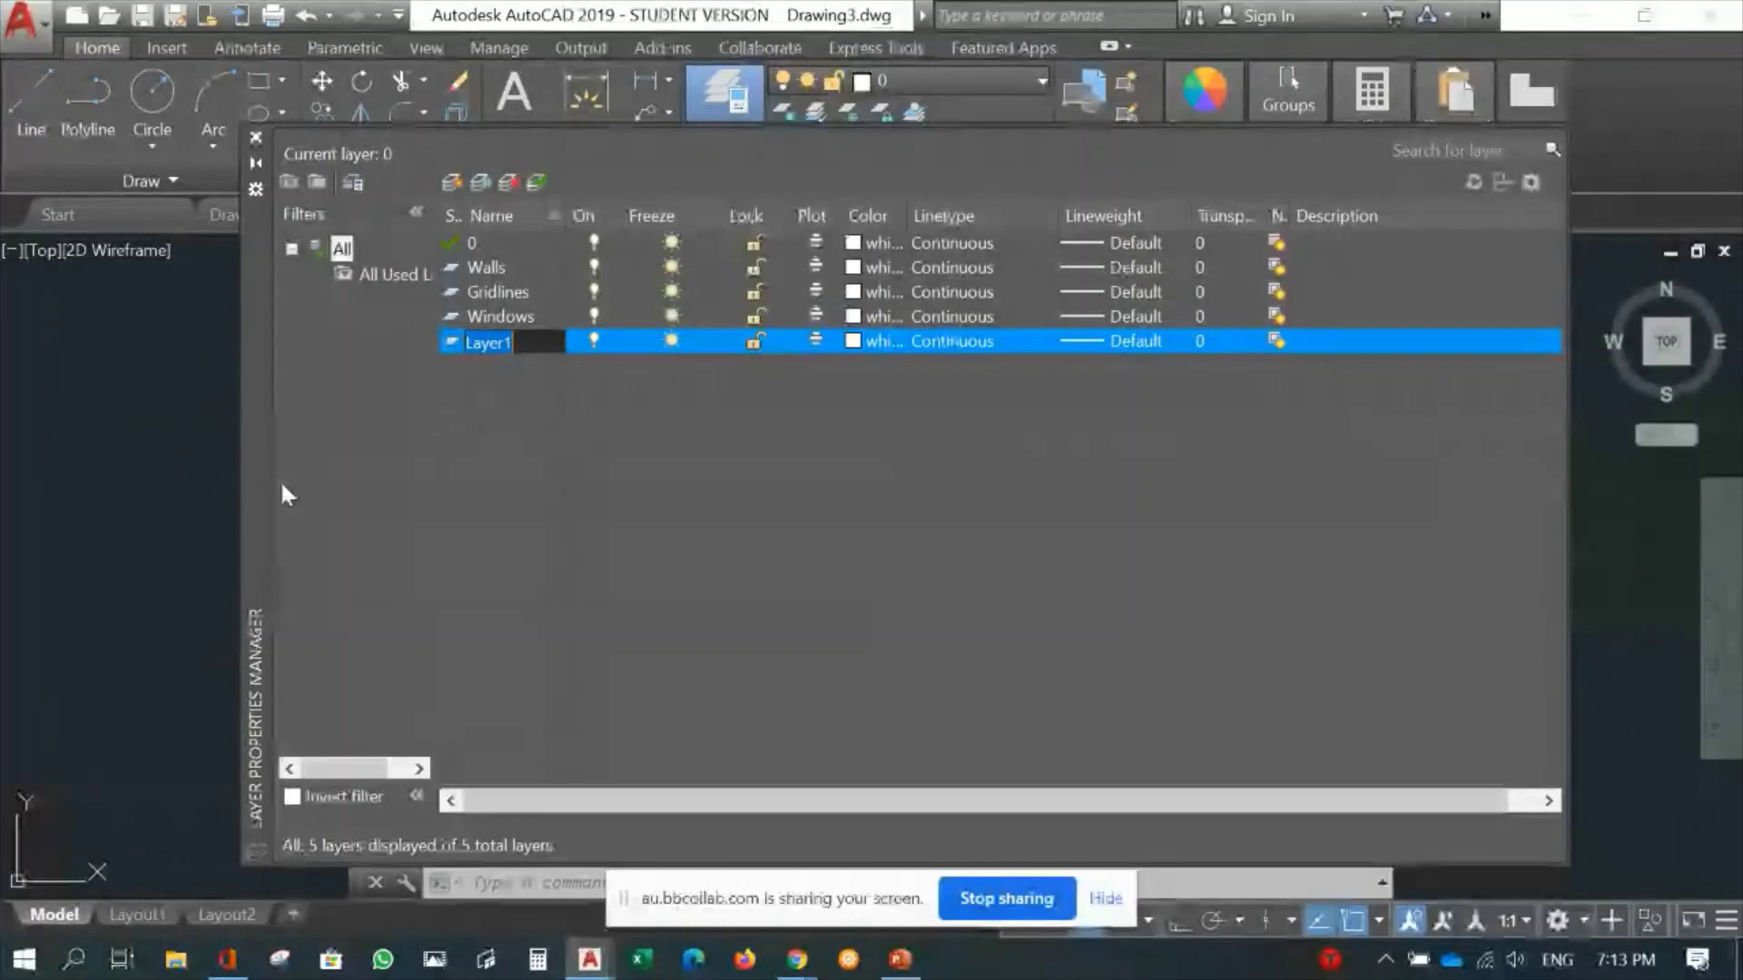
text(Doors)
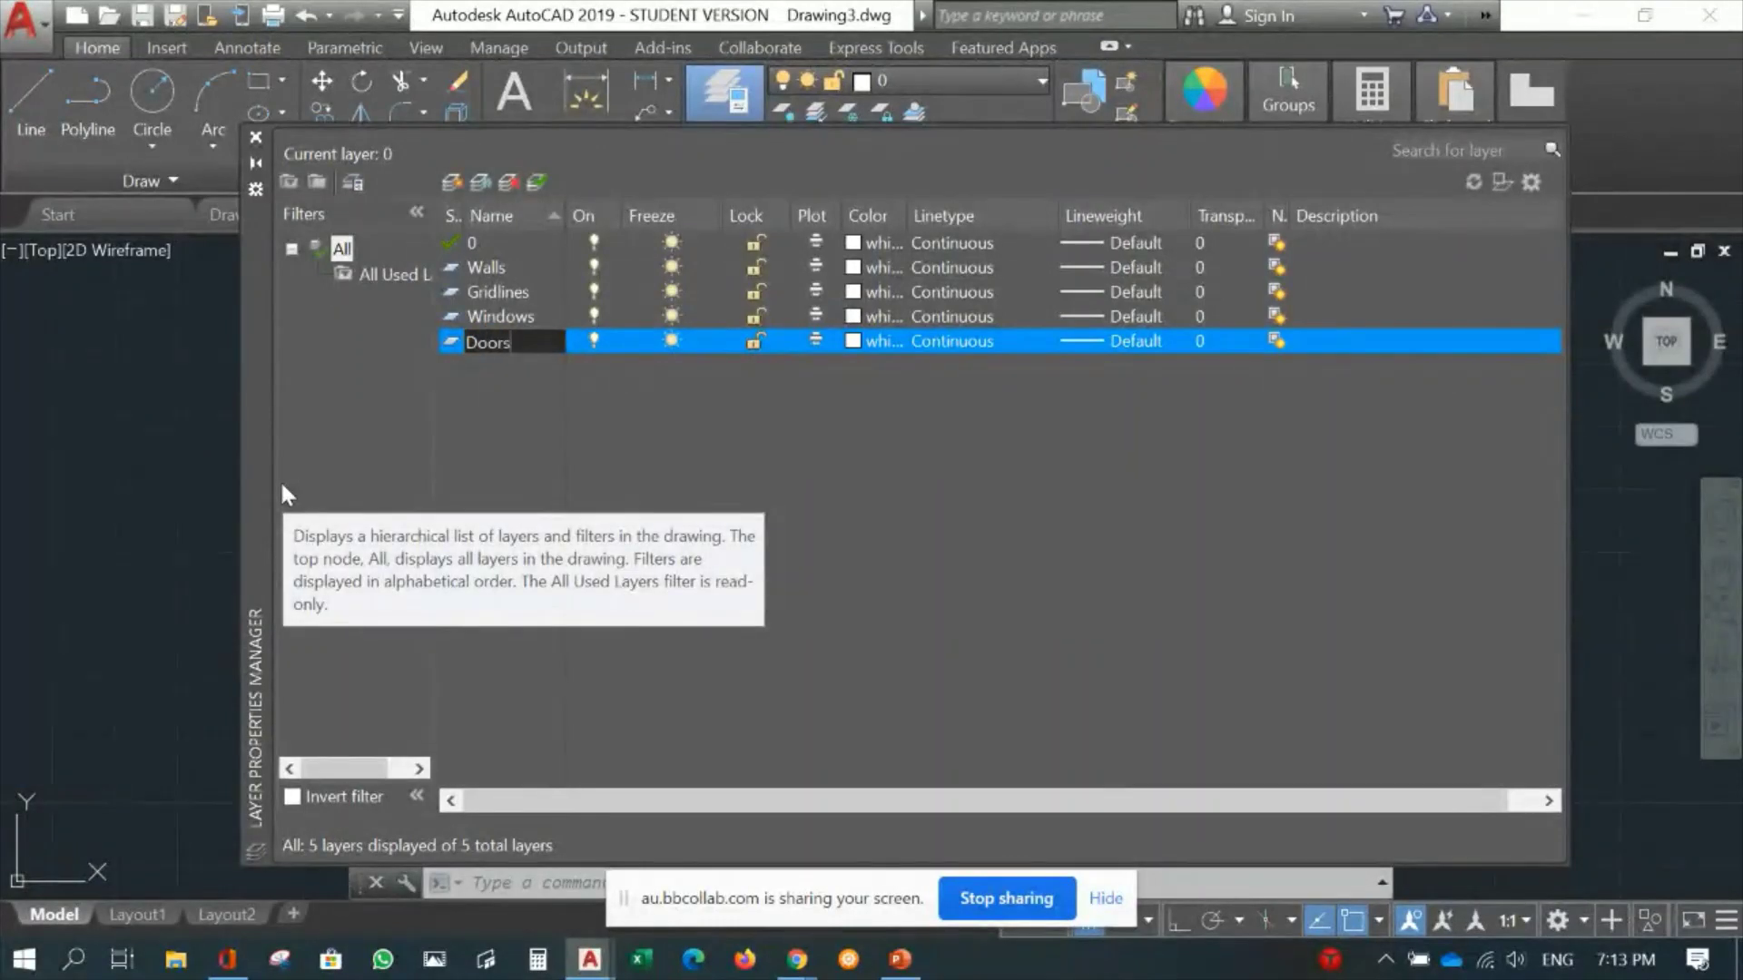
key(Return)
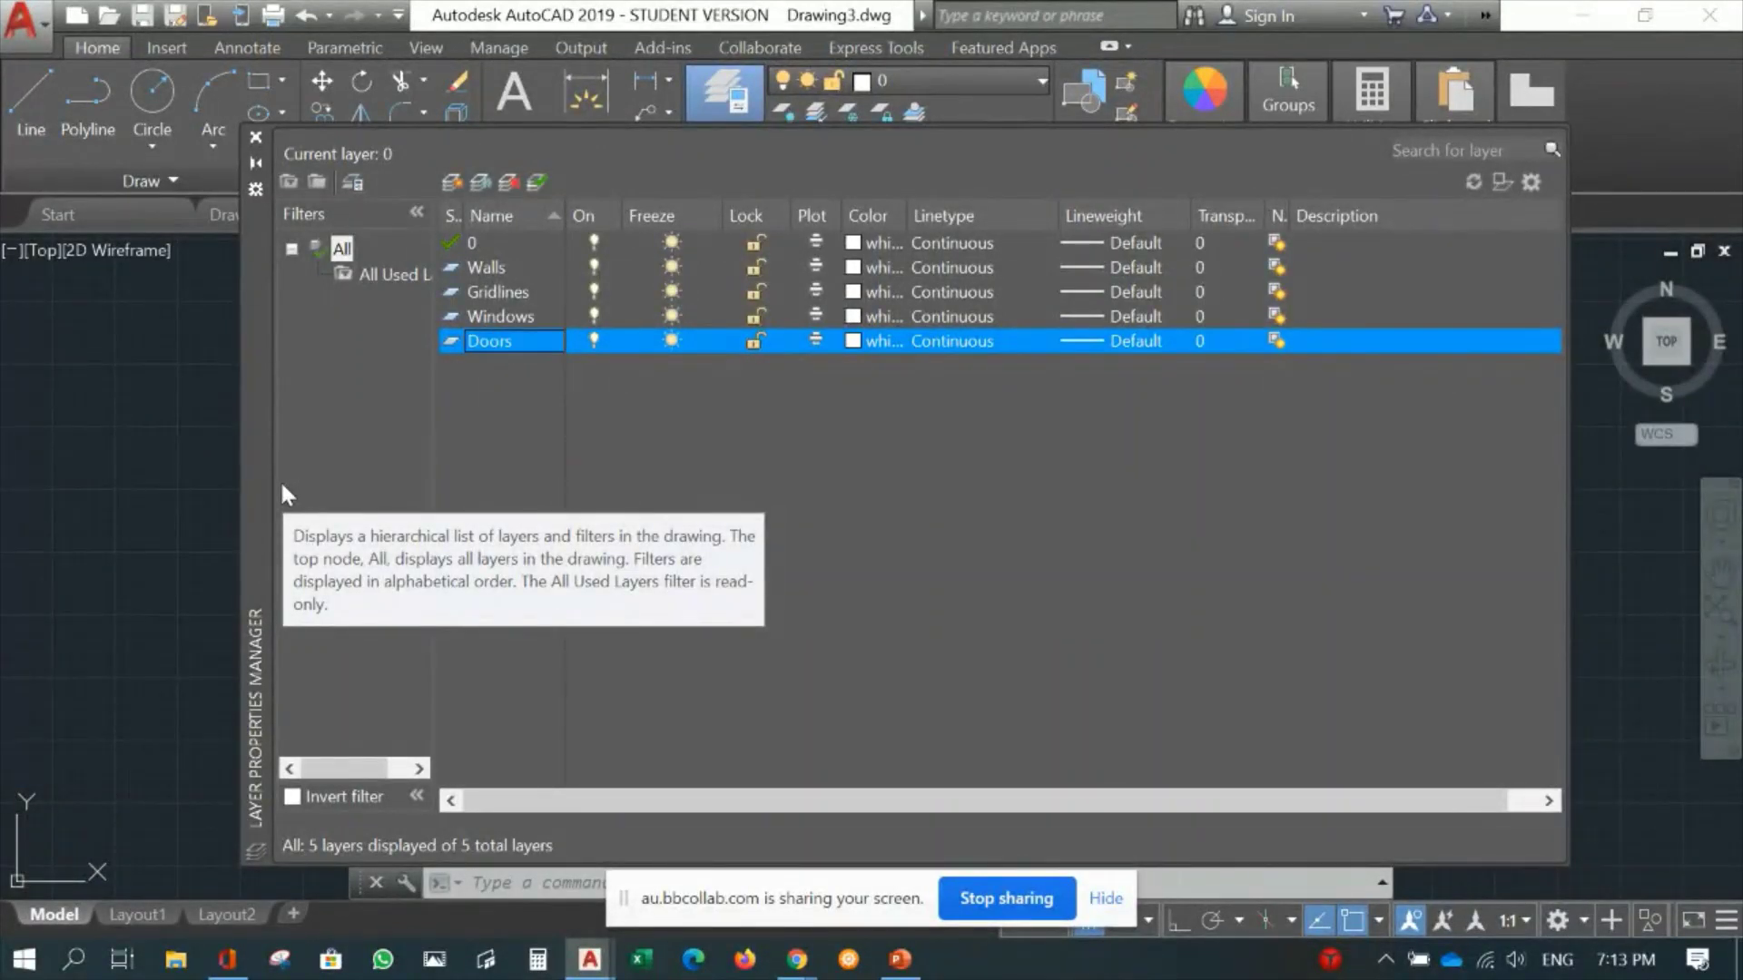
Add a Dimension layer and a Toilets layer to the layer list.
click(453, 183)
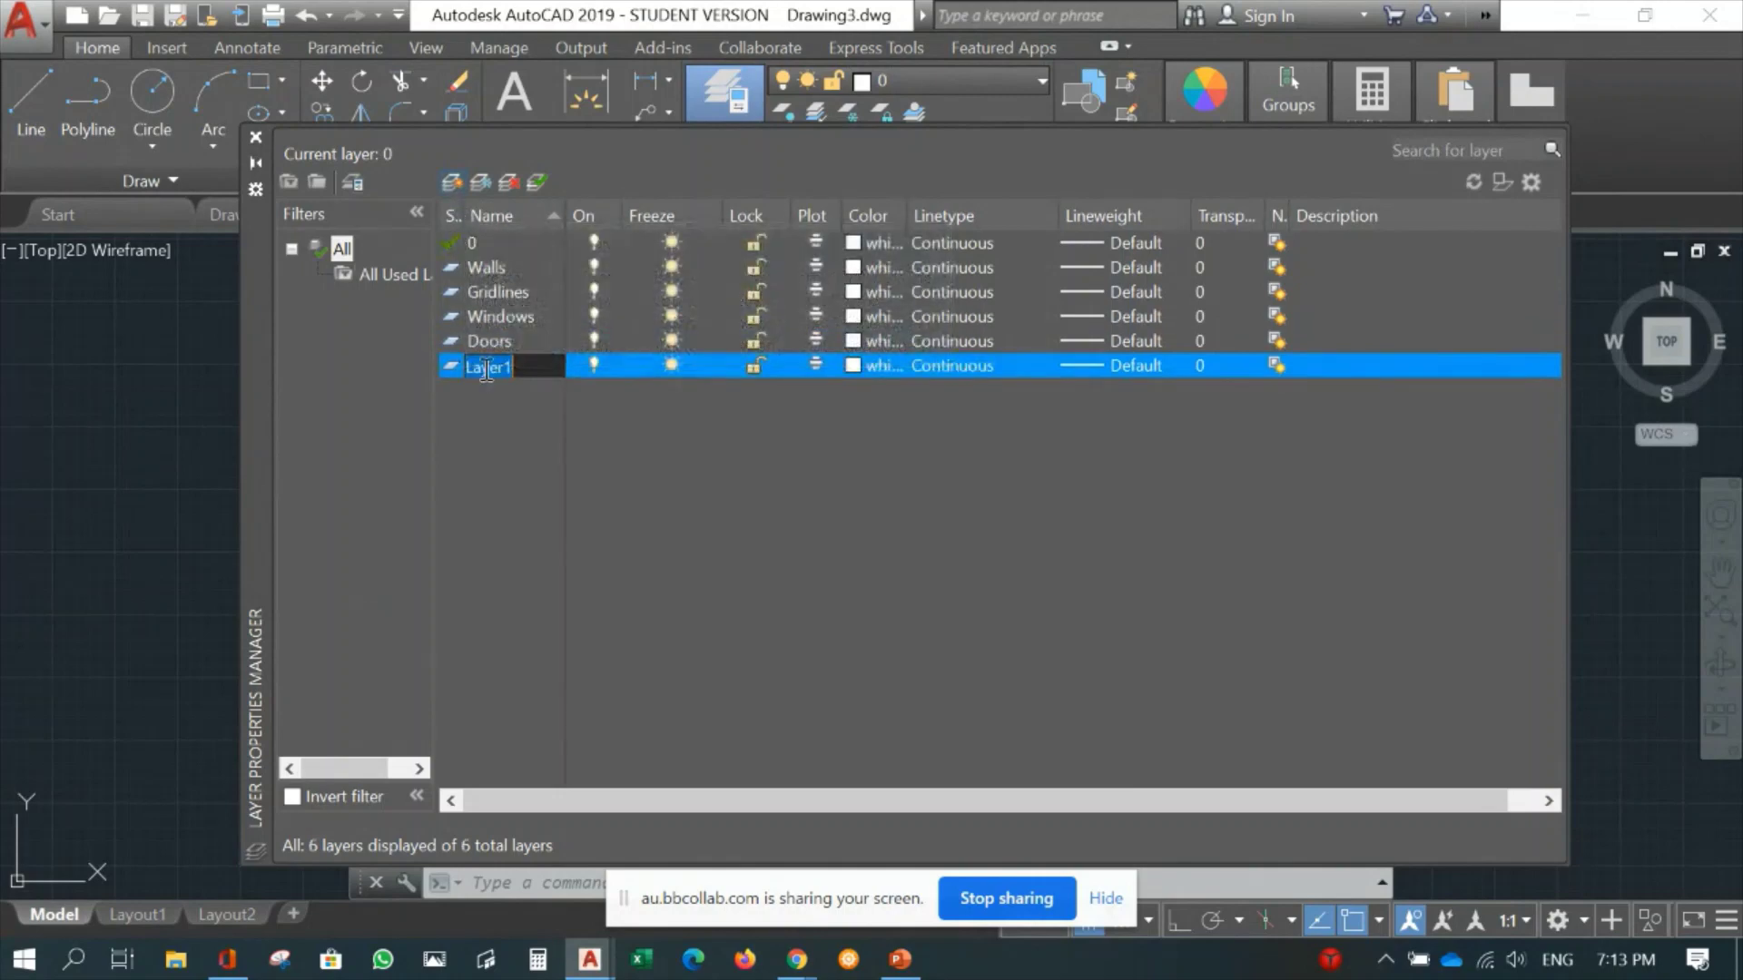
text(Dimension)
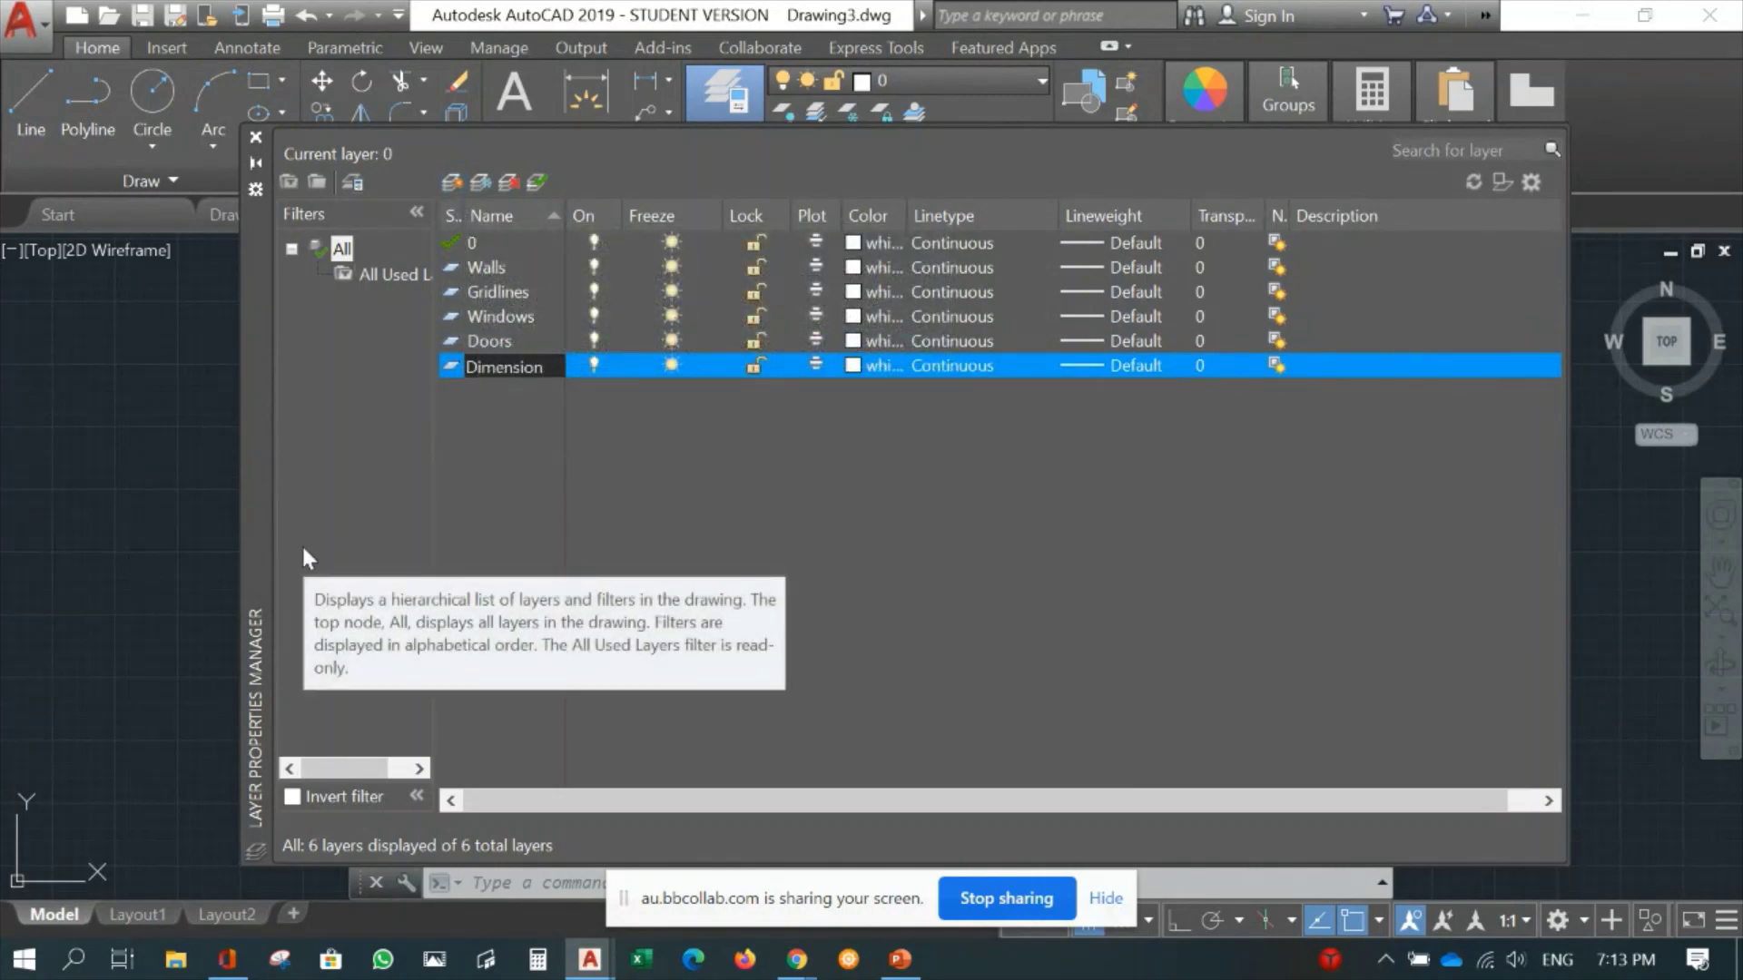
key(Return)
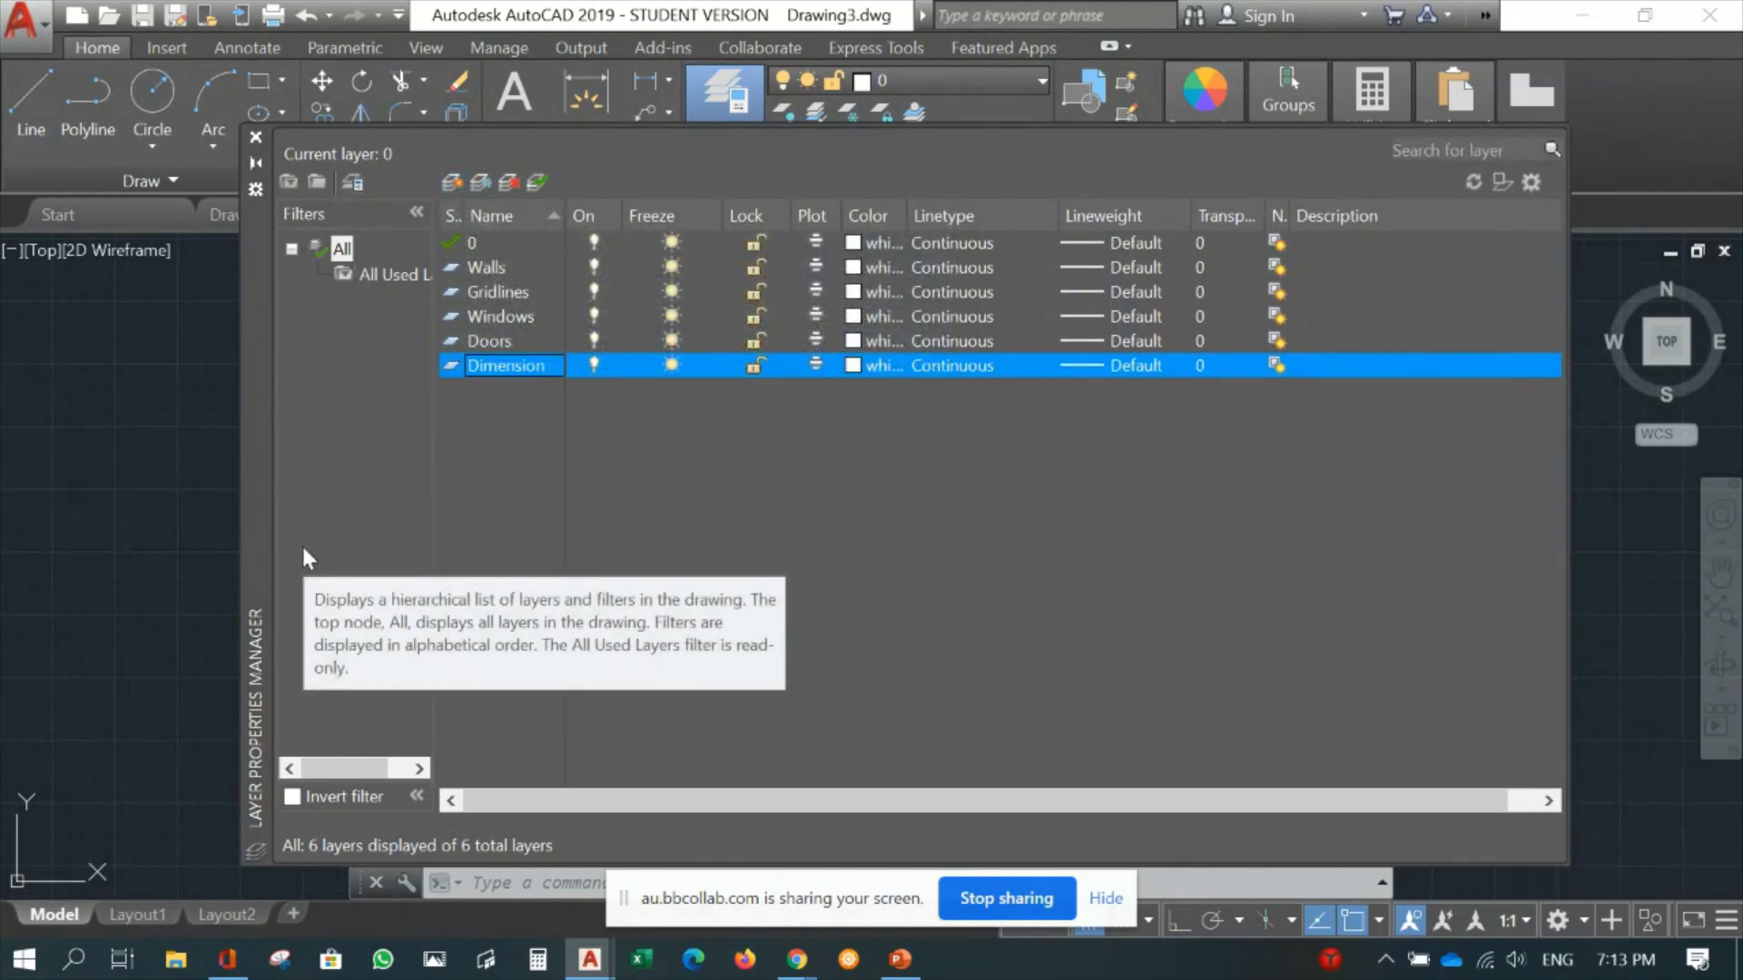
click(452, 184)
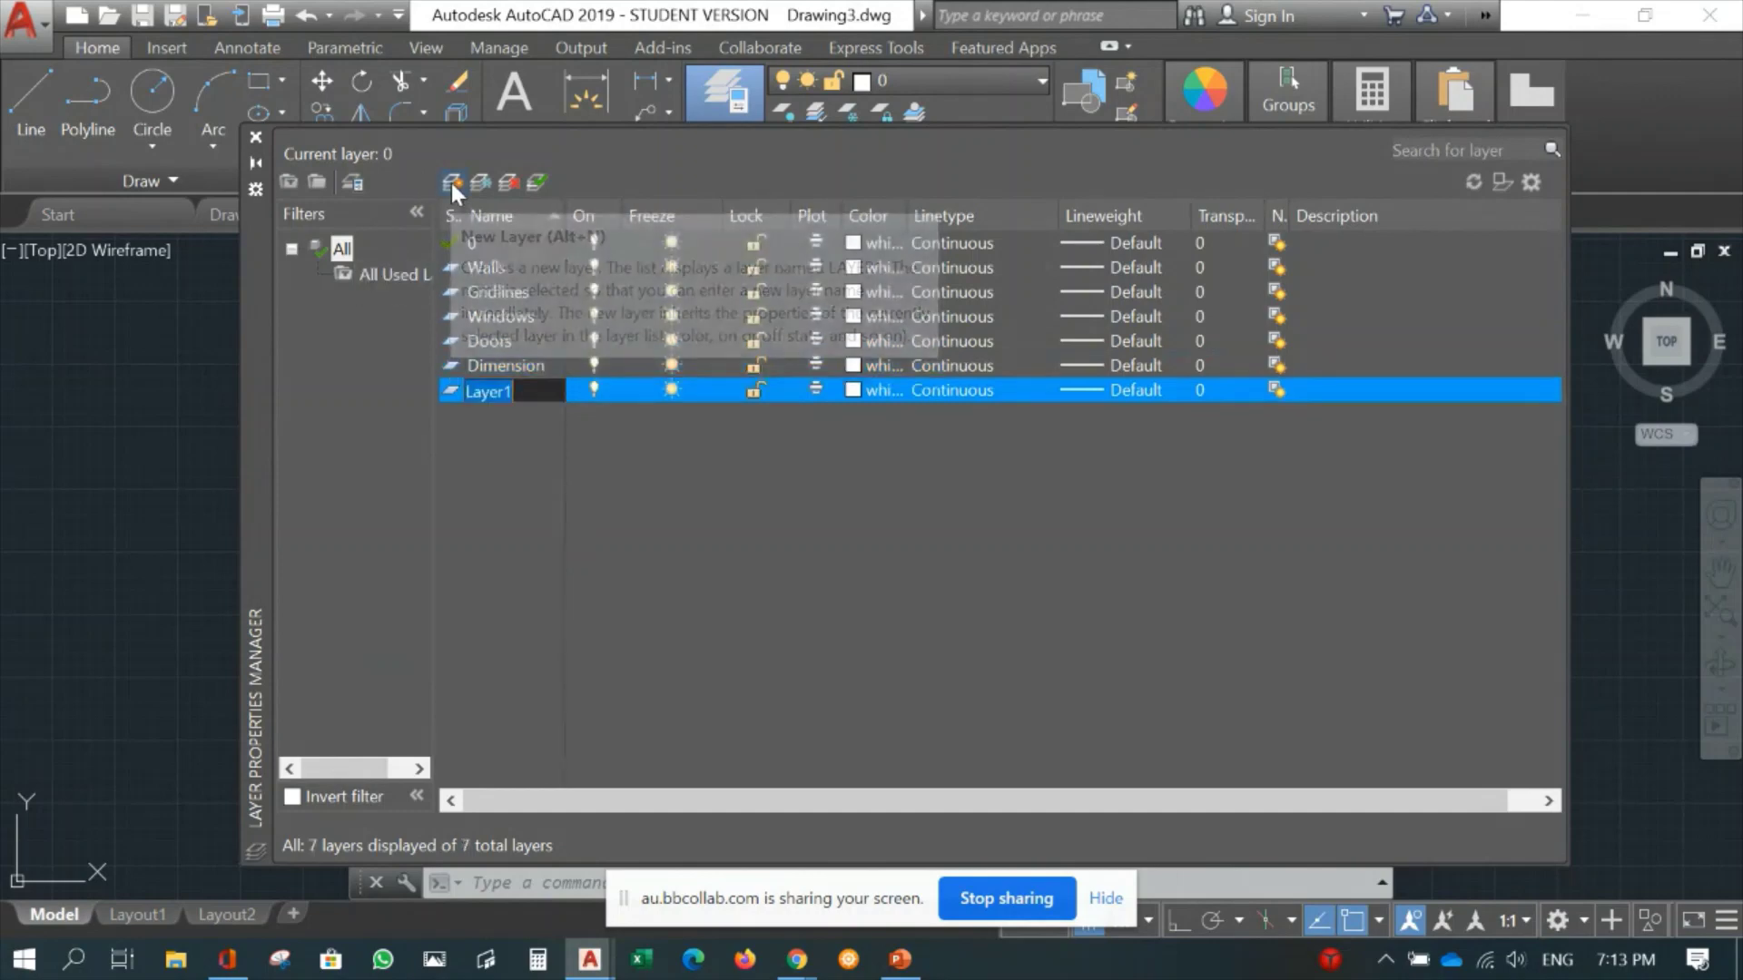
text(Toilets)
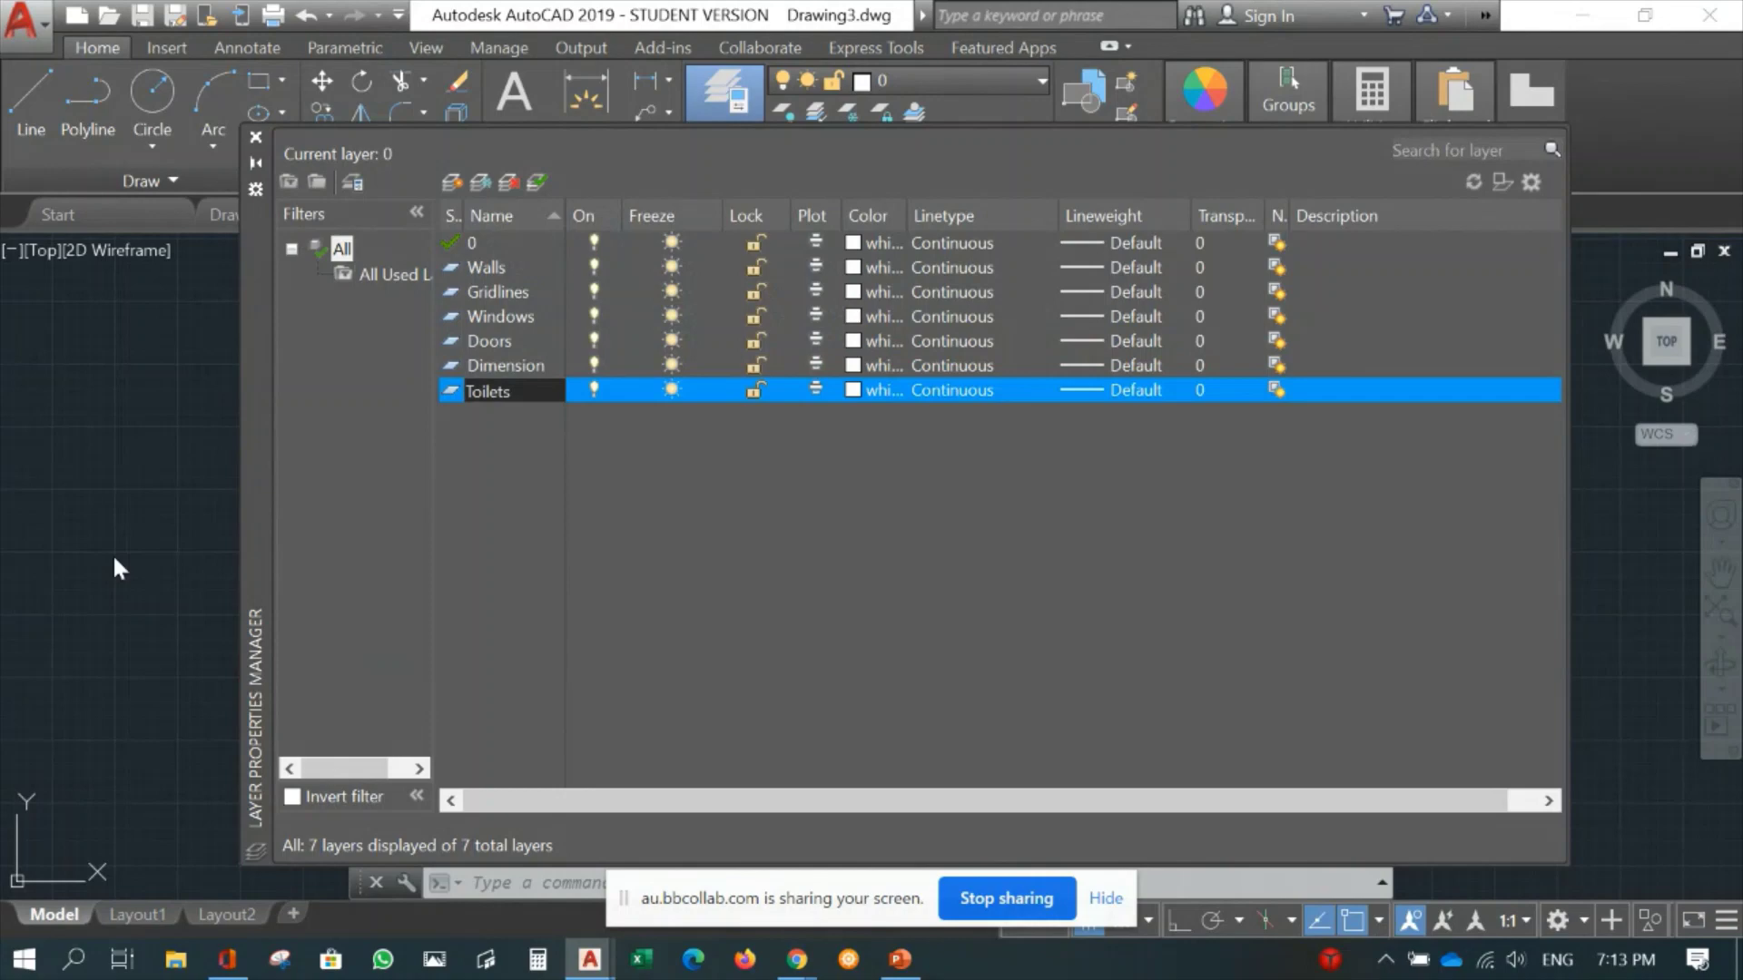
key(Return)
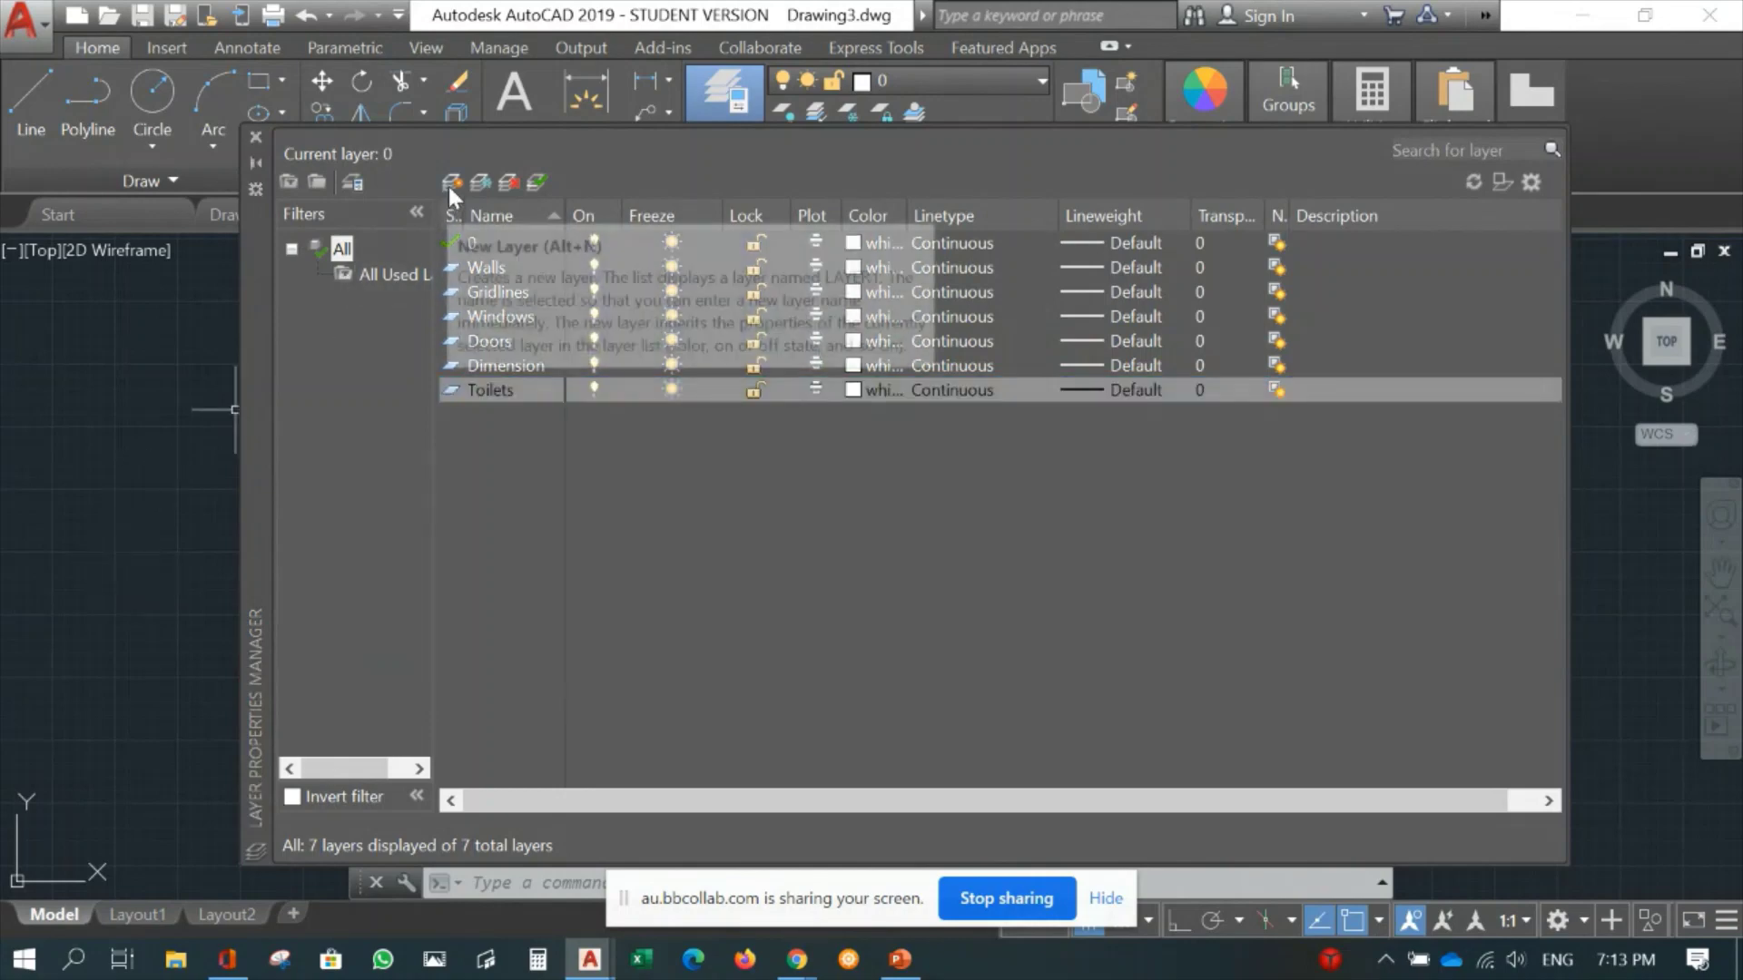
Create the layers Furnitures and Text.
click(449, 187)
text(Furnitures)
key(Return)
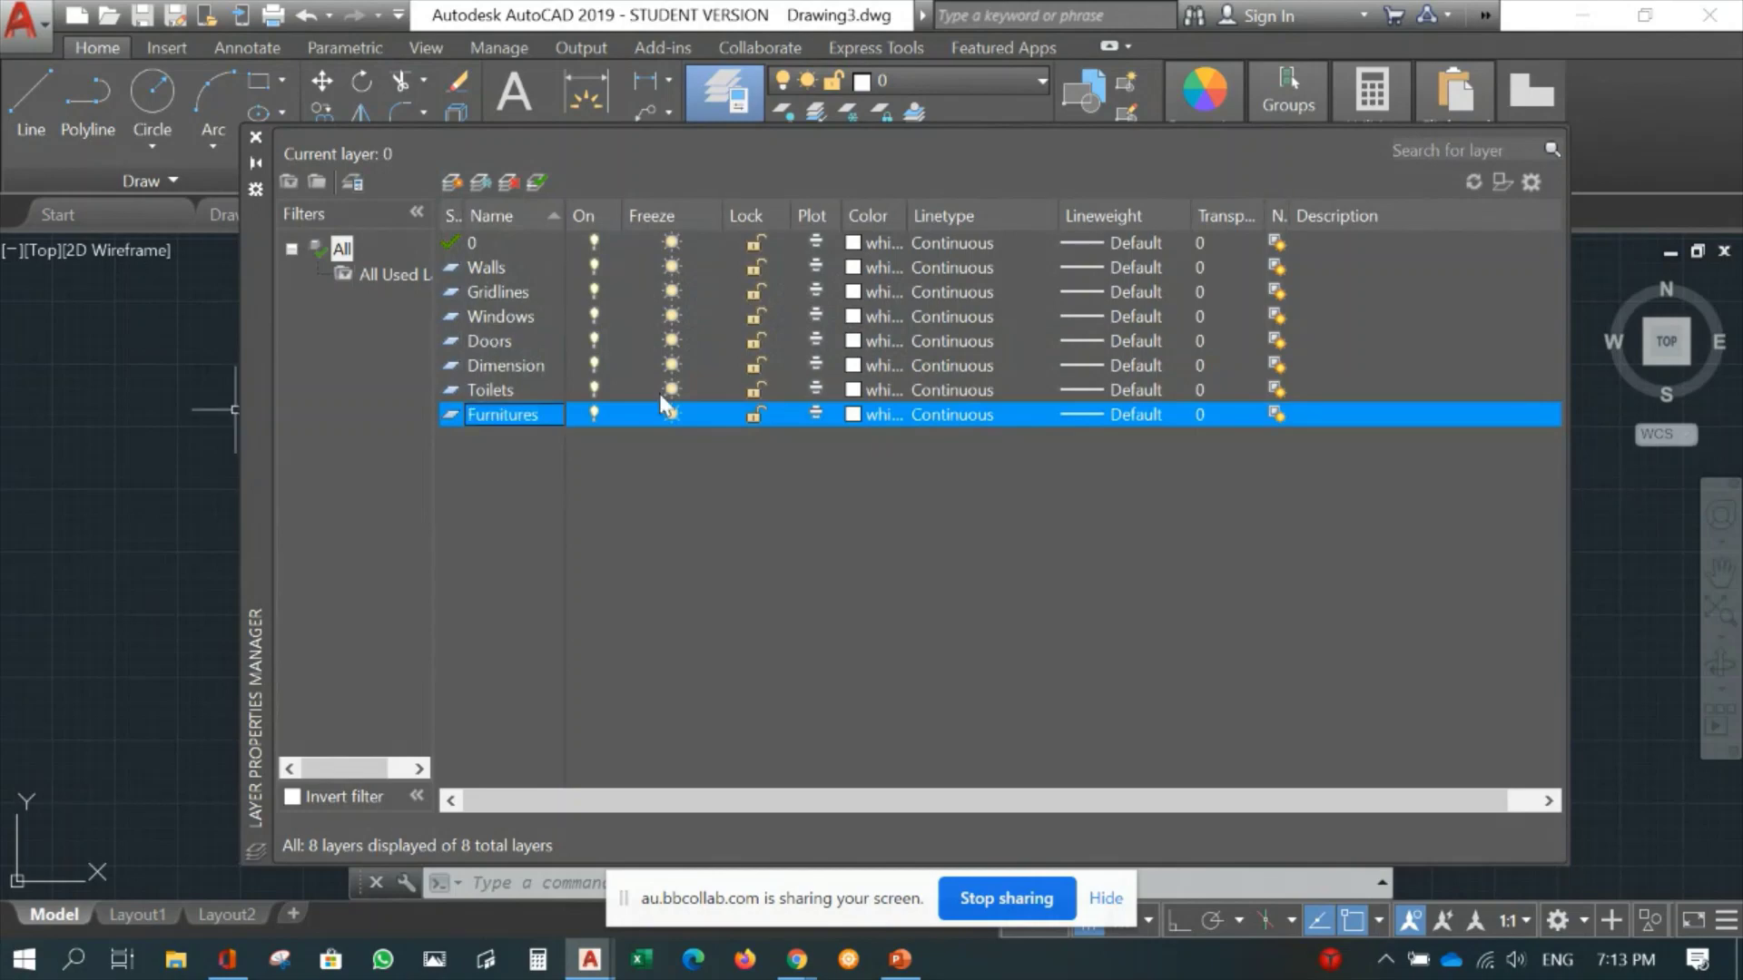
click(451, 182)
text(Text)
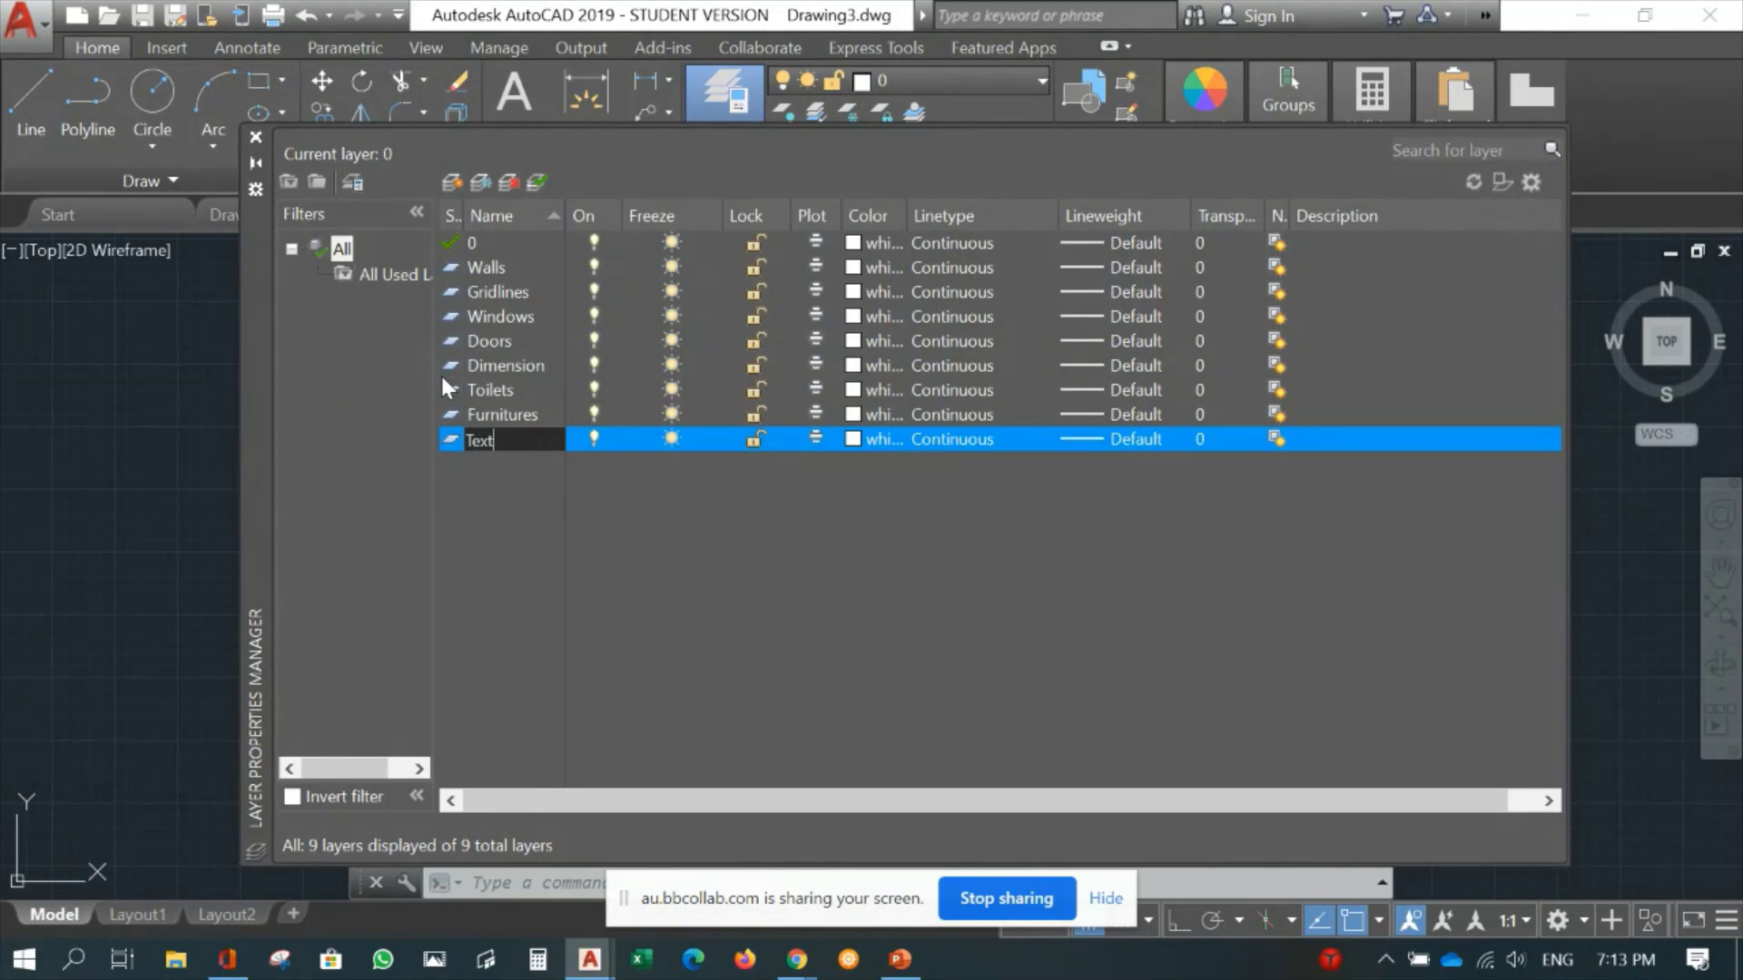
key(Return)
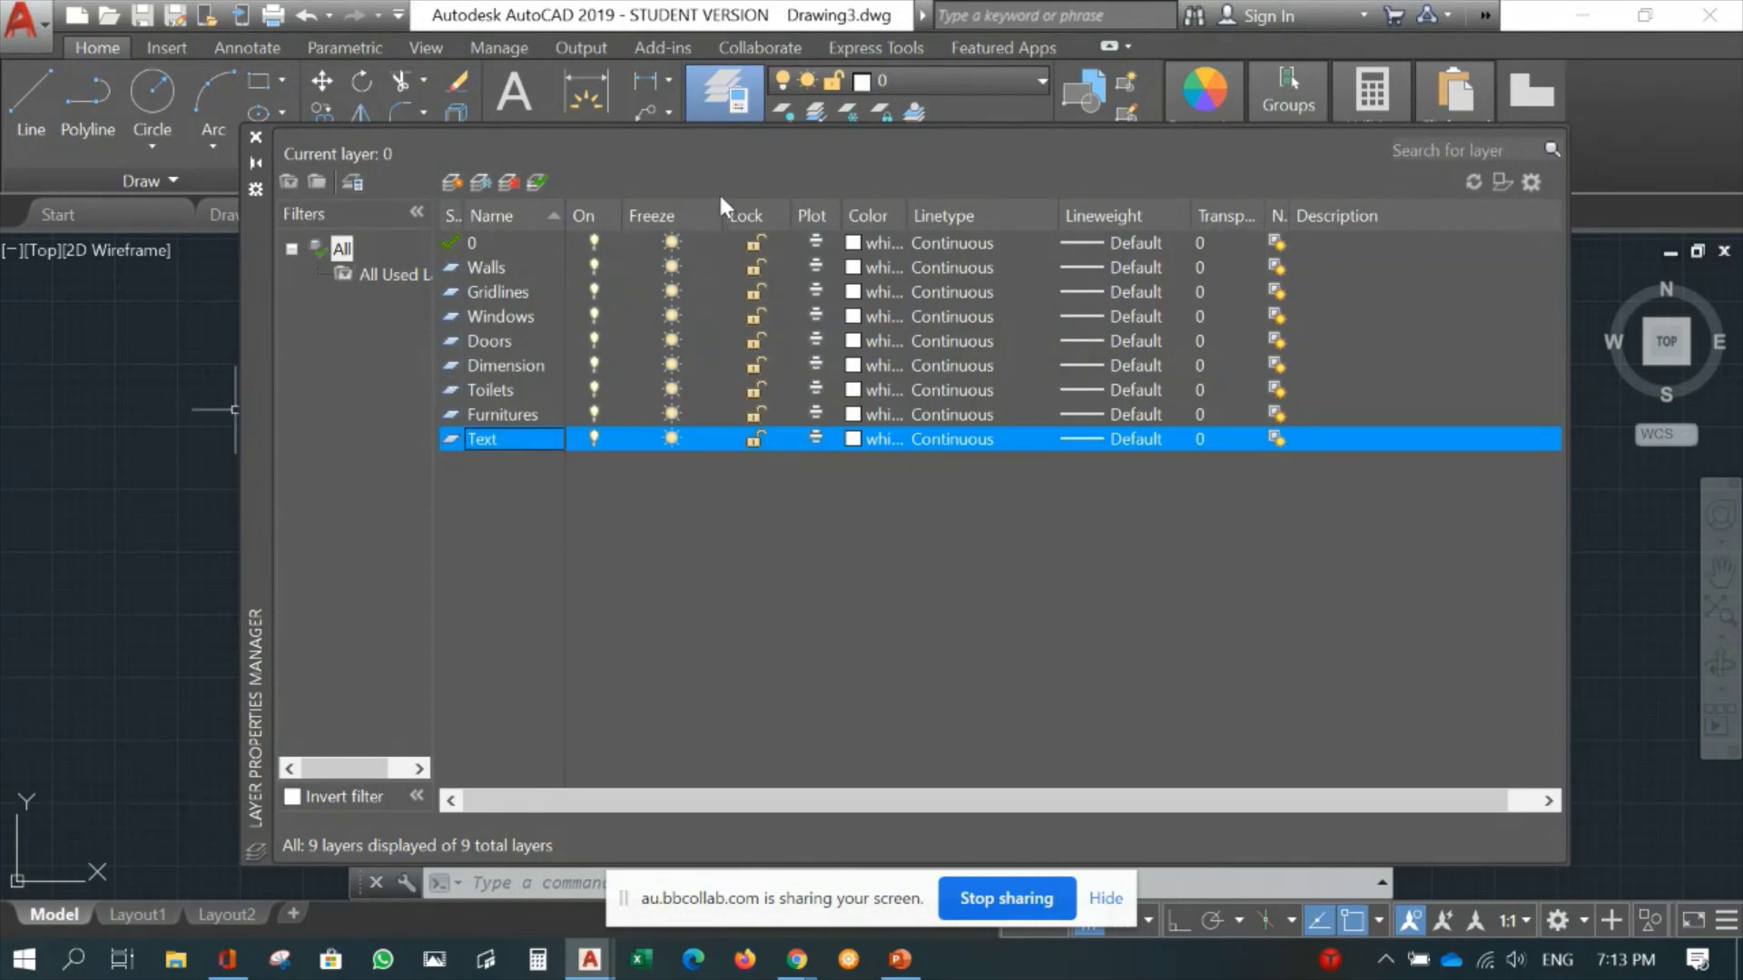
Create one more layer named Hatches.
click(449, 179)
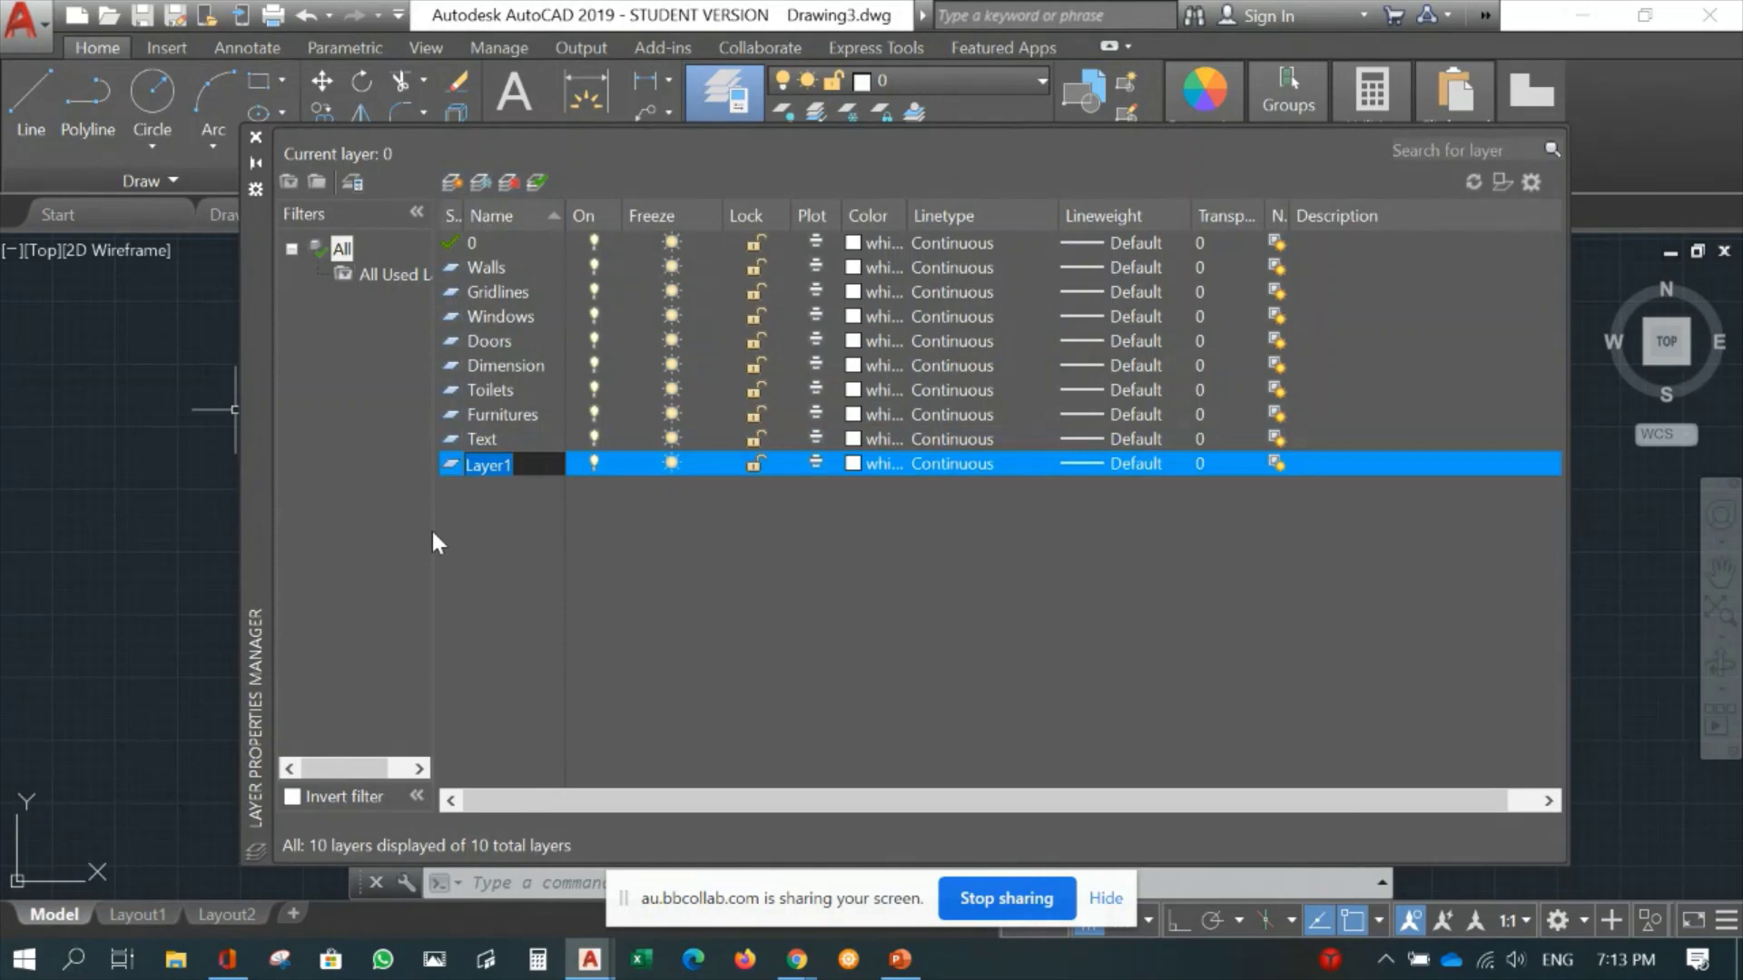
text(Hathes)
key(BackSpace)
key(BackSpace)
key(BackSpace)
text(ches)
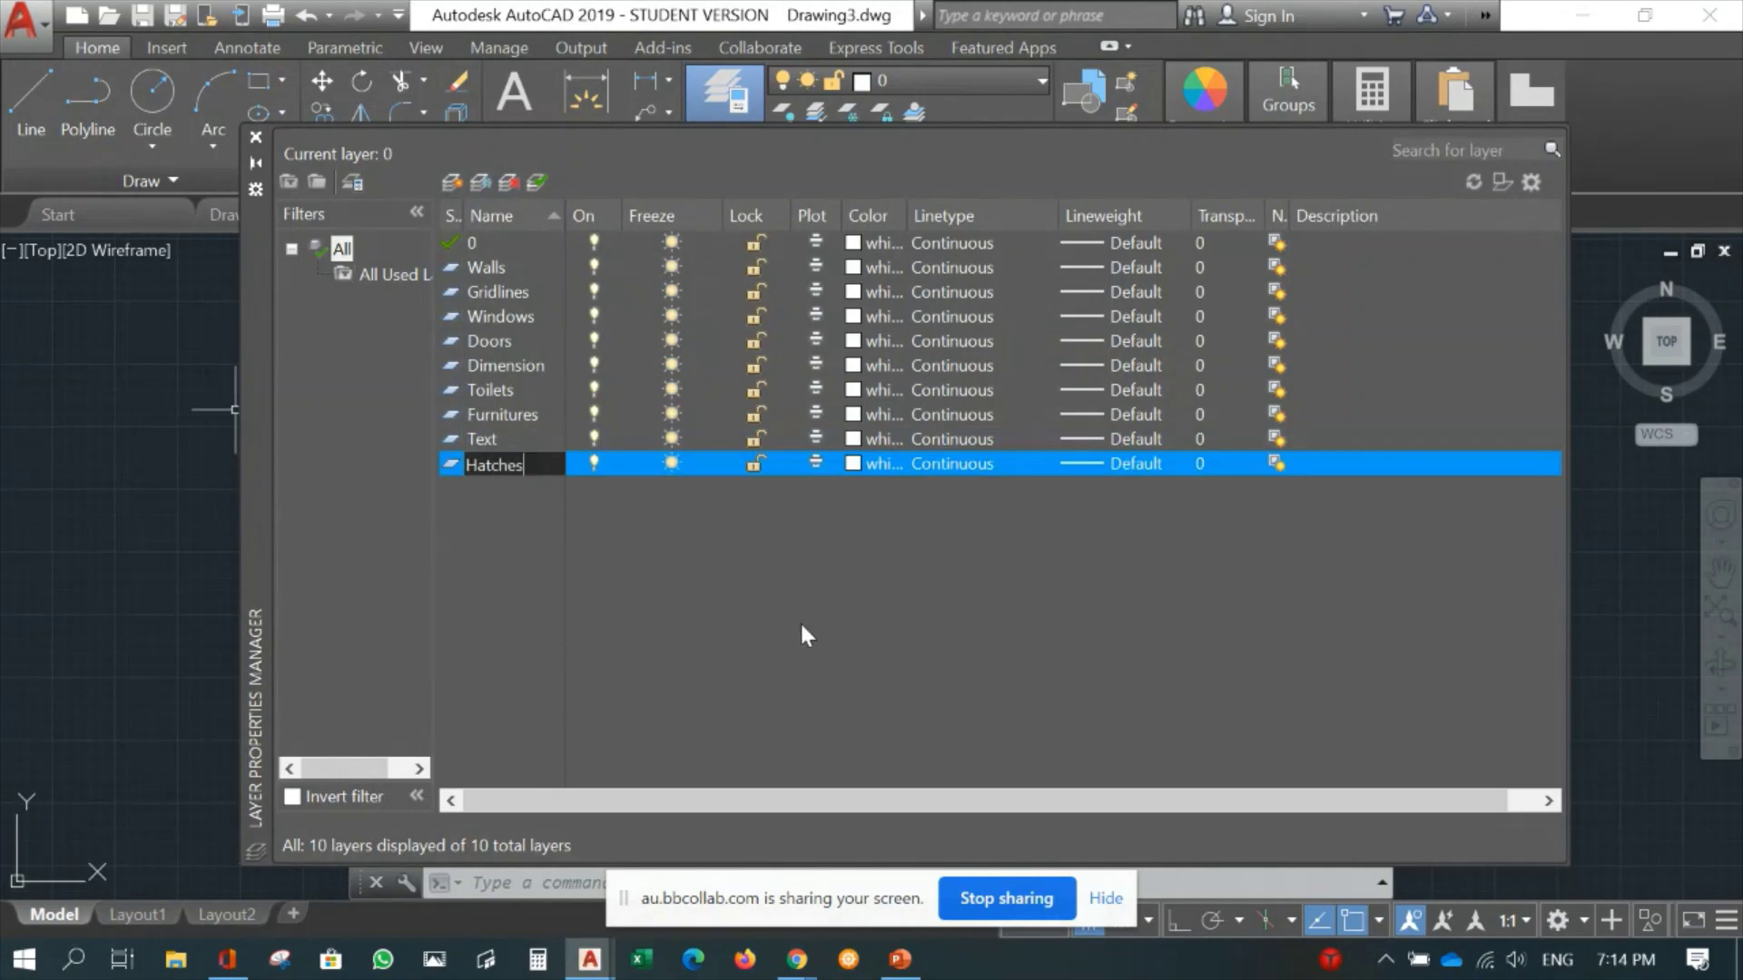
key(Return)
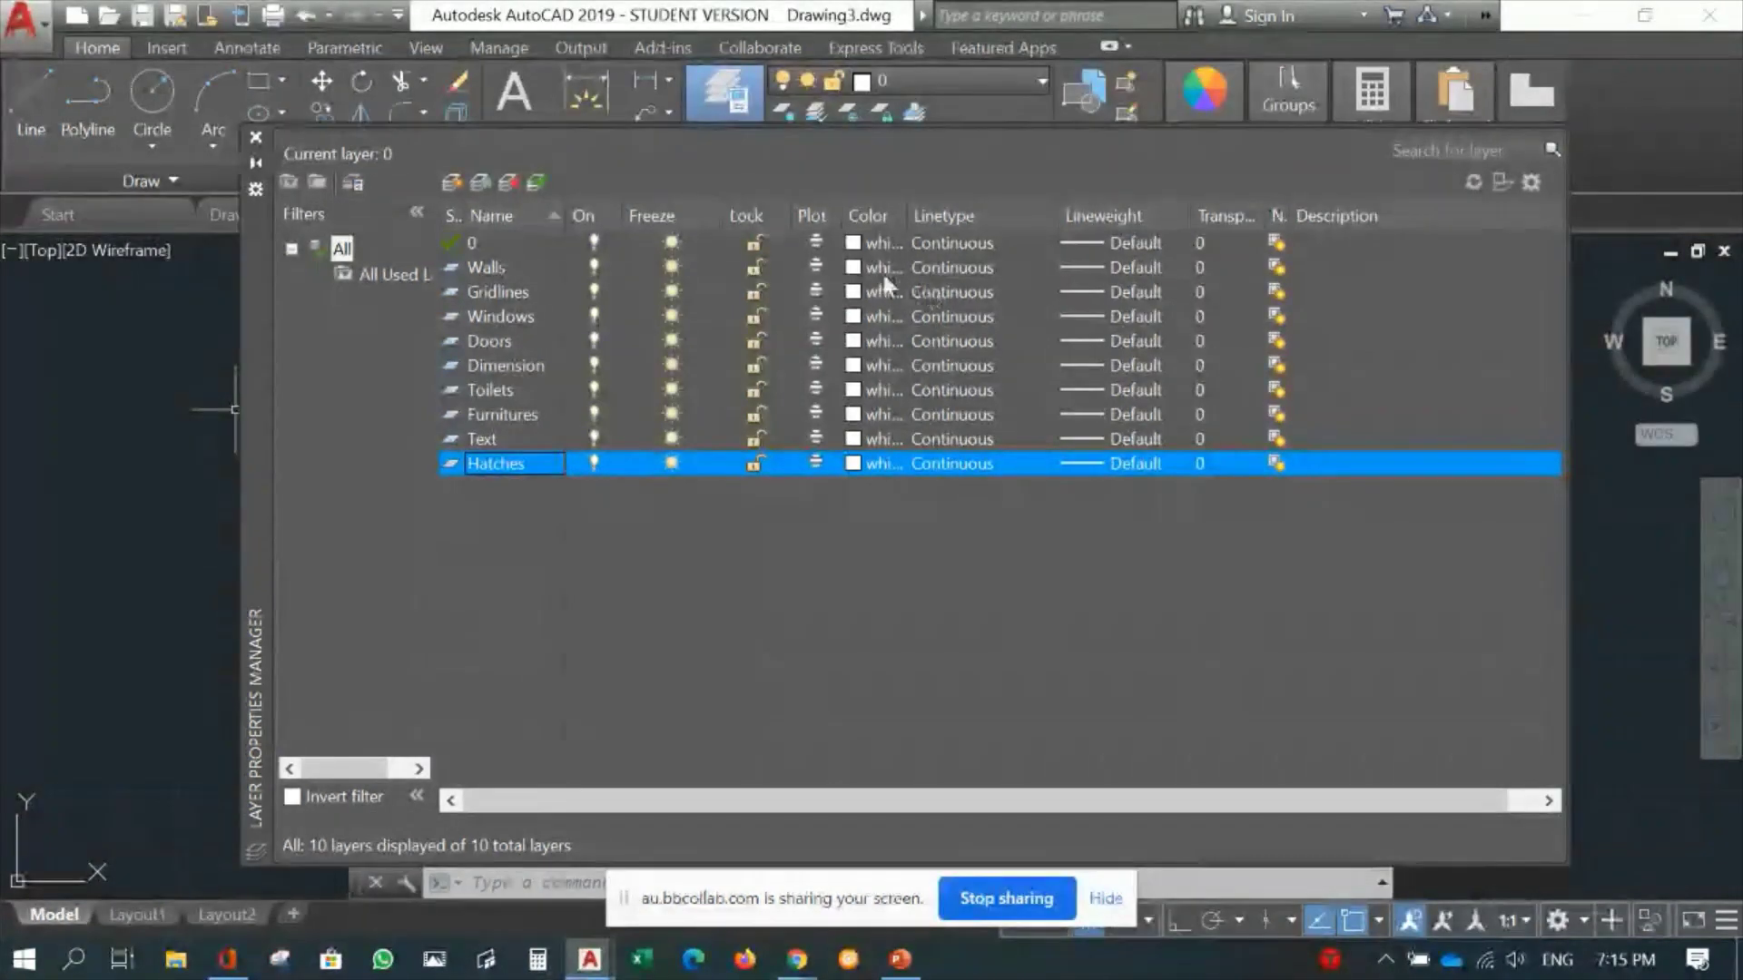
Set the Walls layer's color to red and the Gridlines layer's color to index color 8.
click(853, 269)
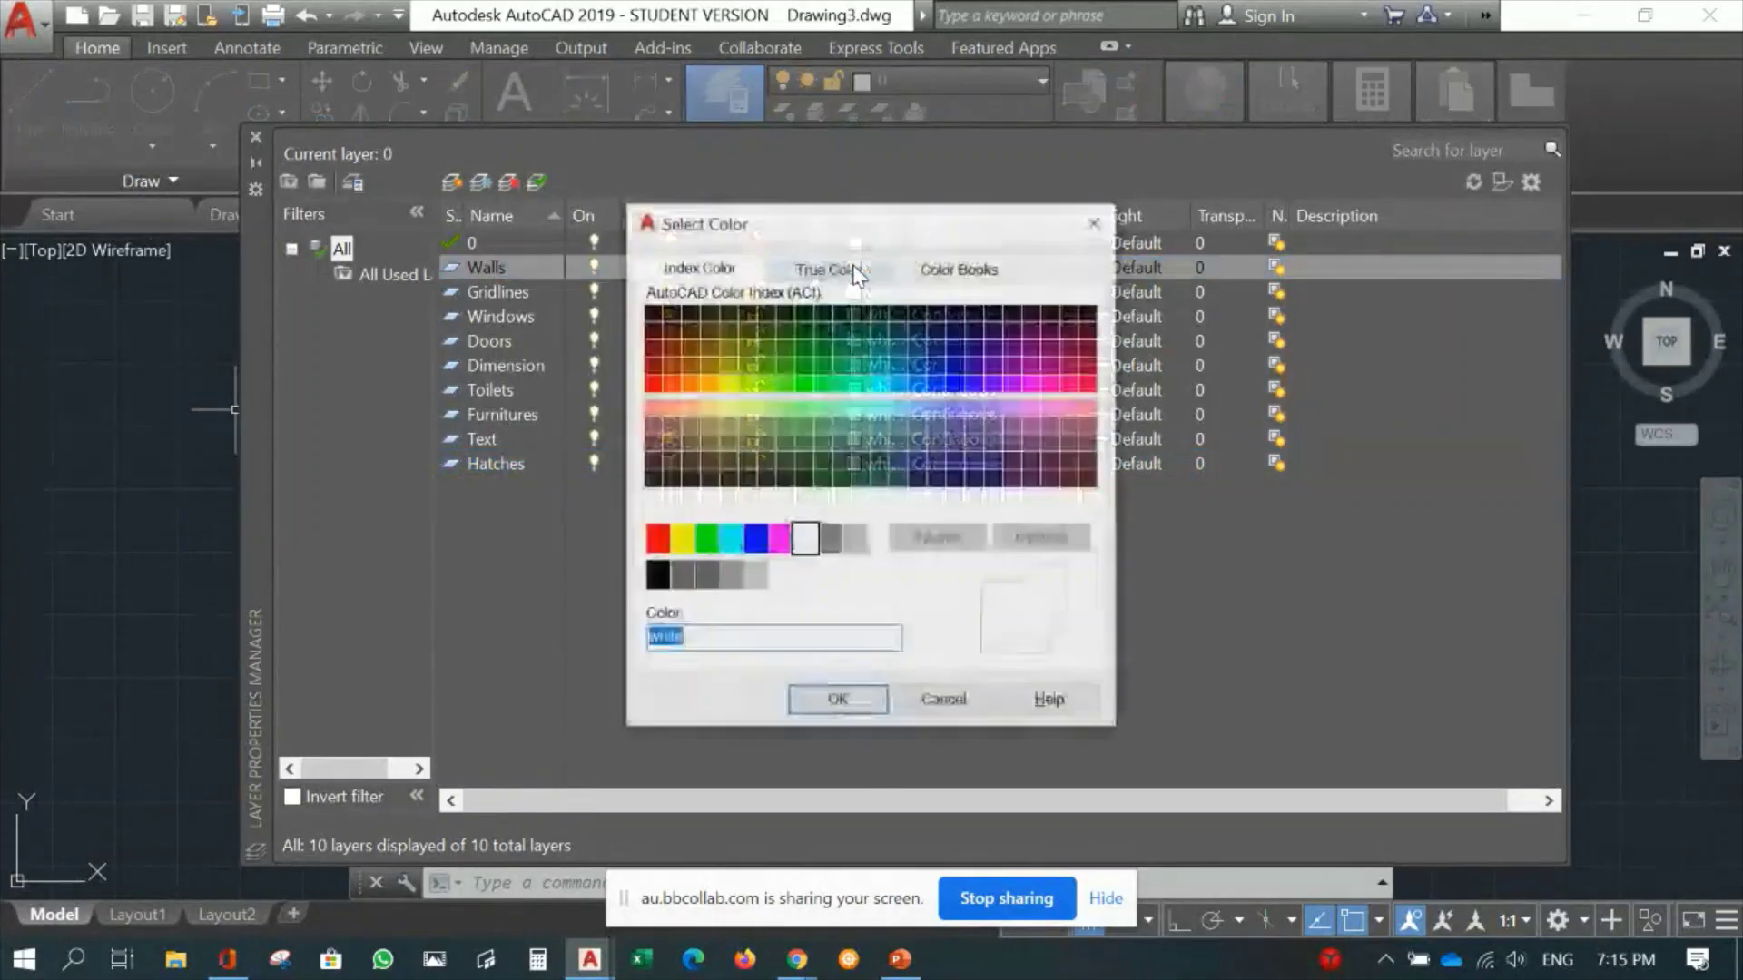
click(653, 544)
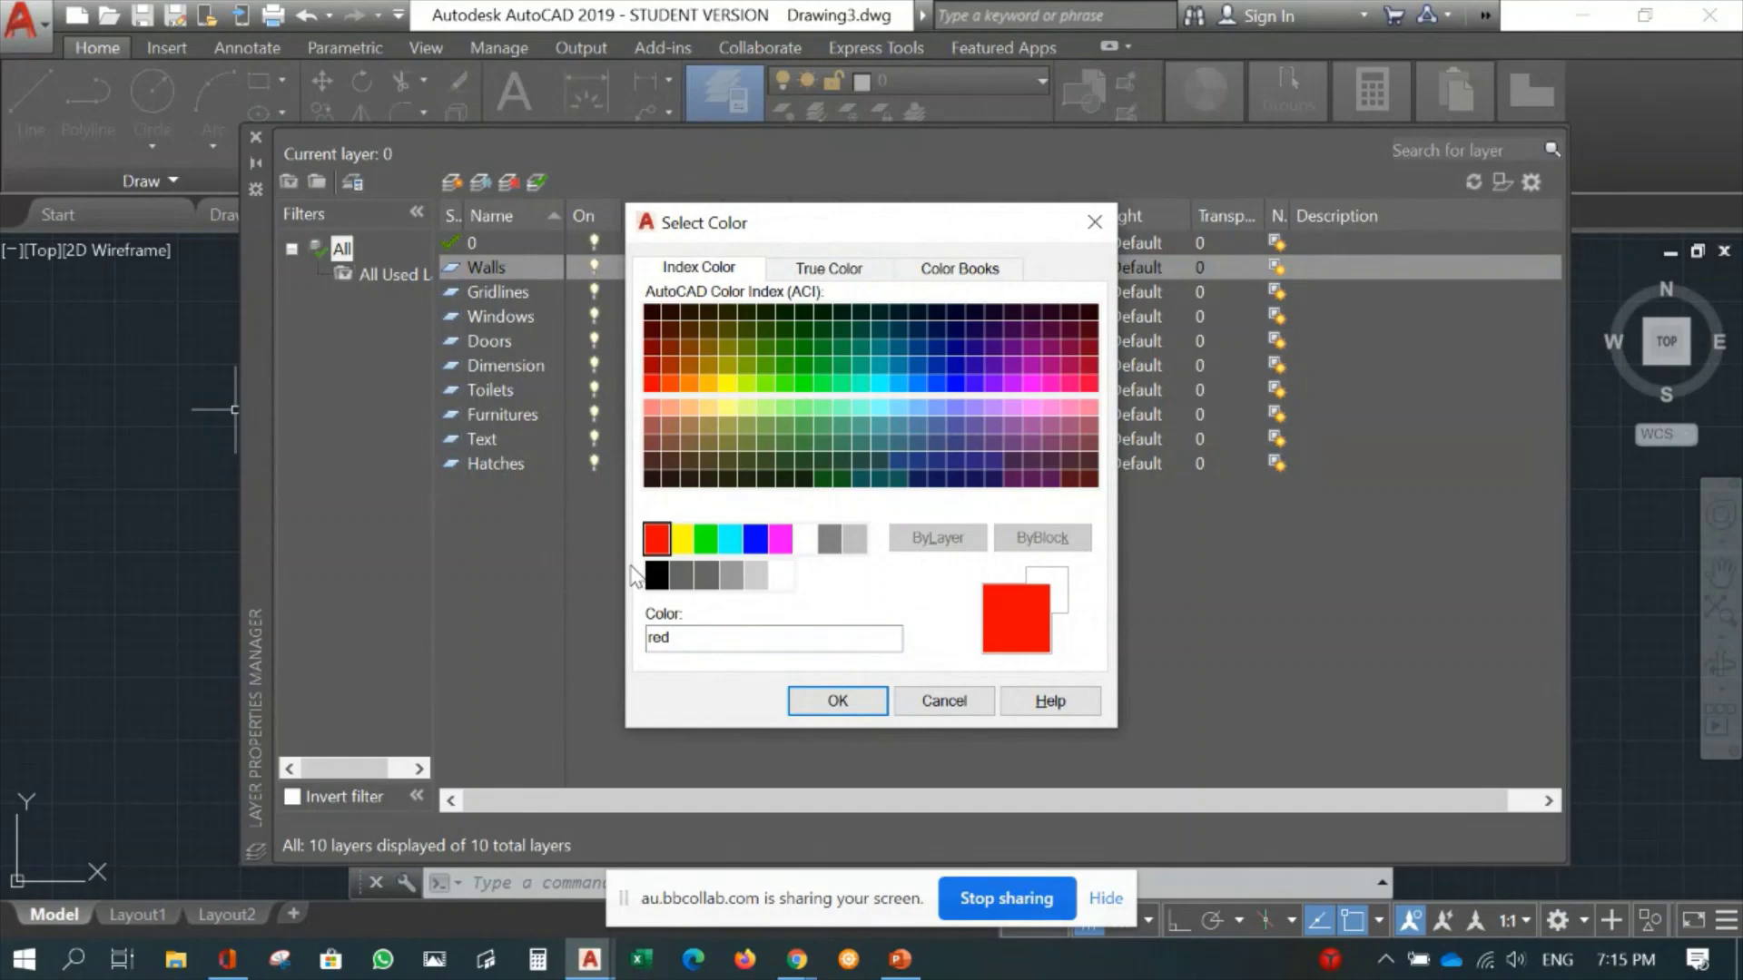
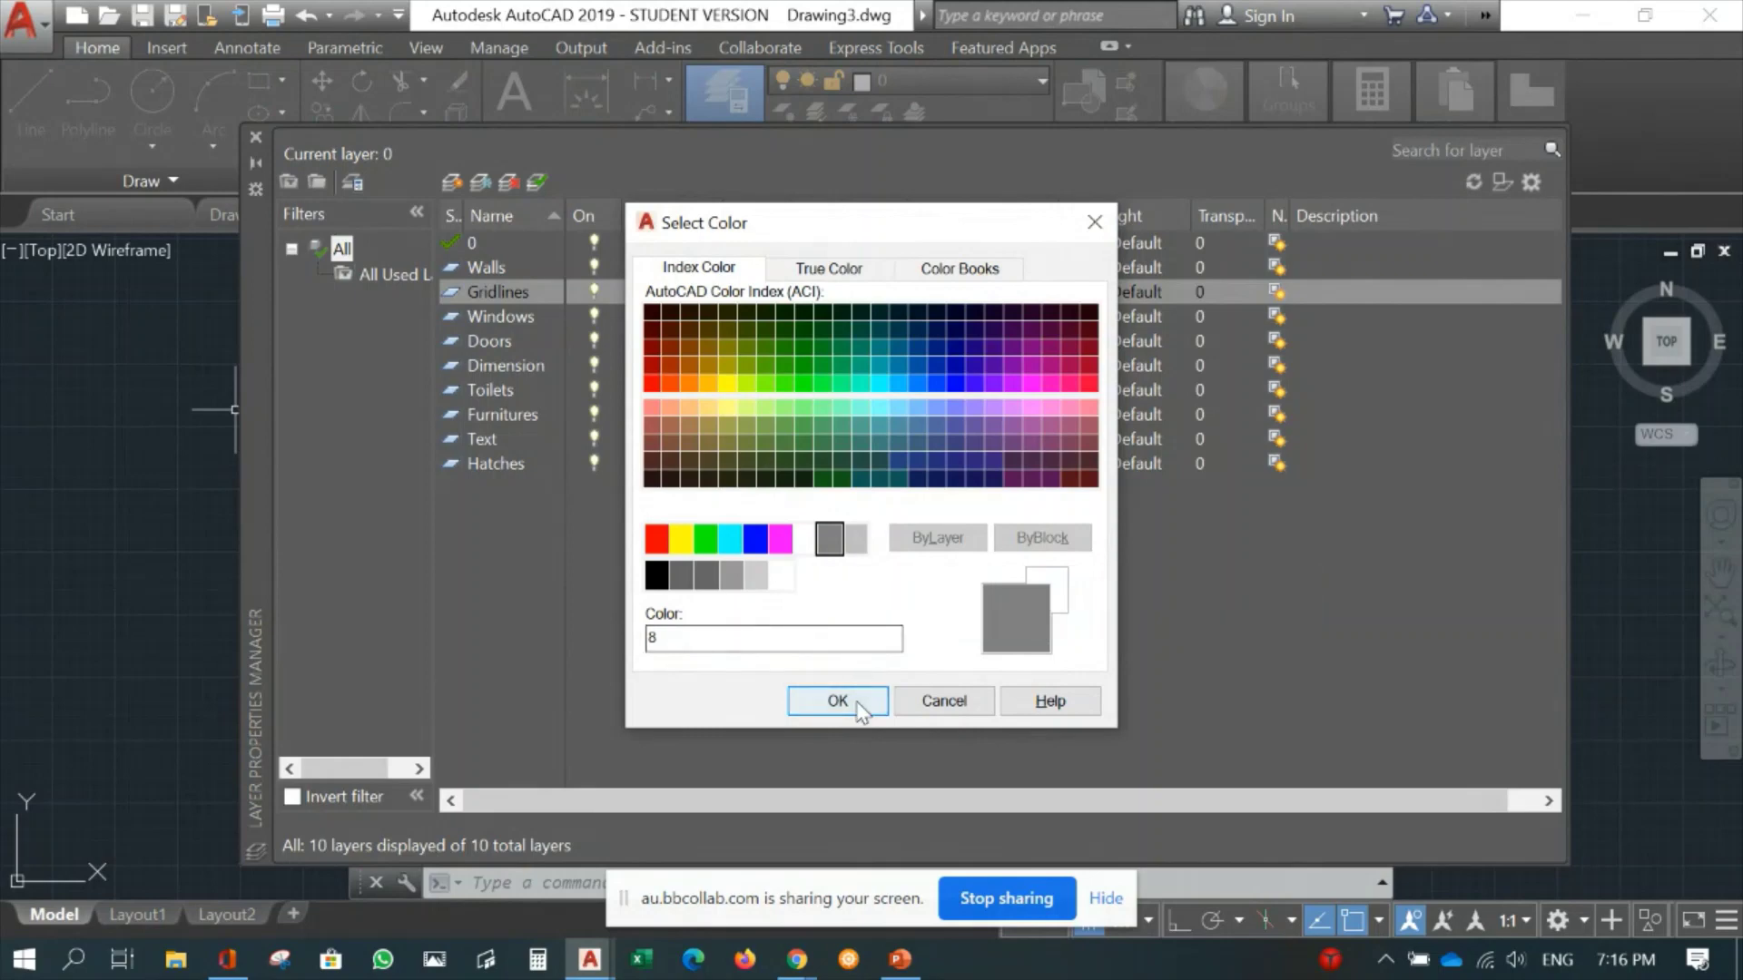
click(845, 700)
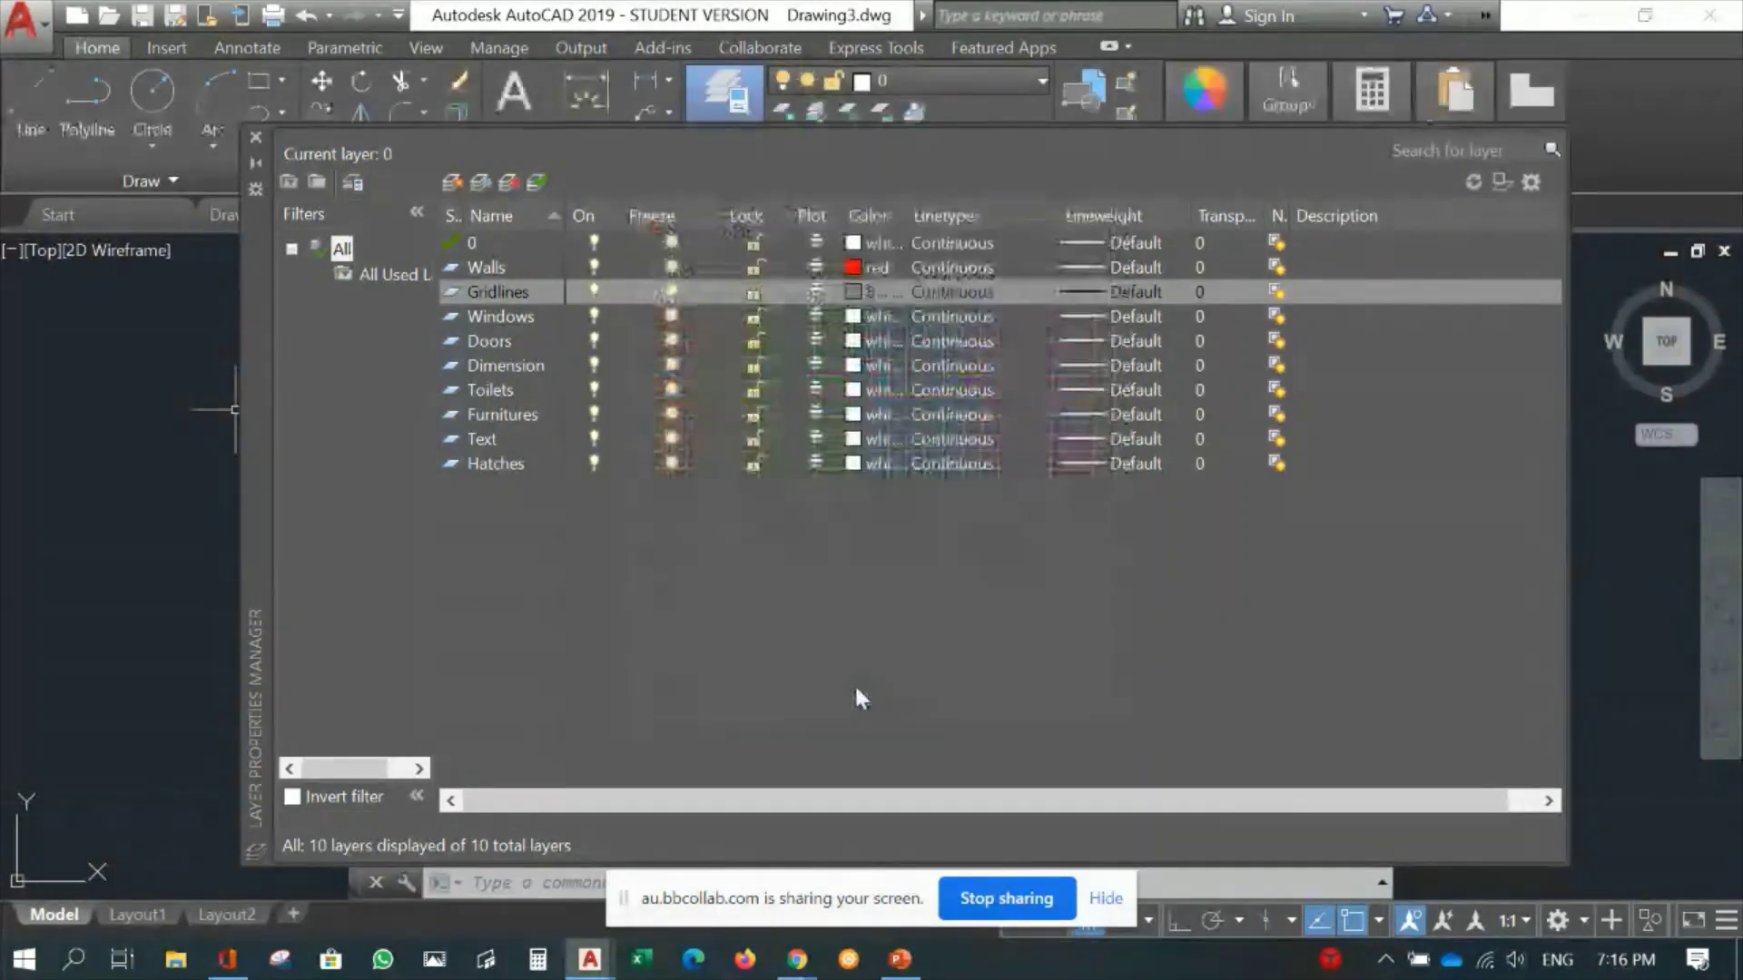
Set the color of the Windows layer and the Doors layer to yellow.
click(852, 316)
click(680, 539)
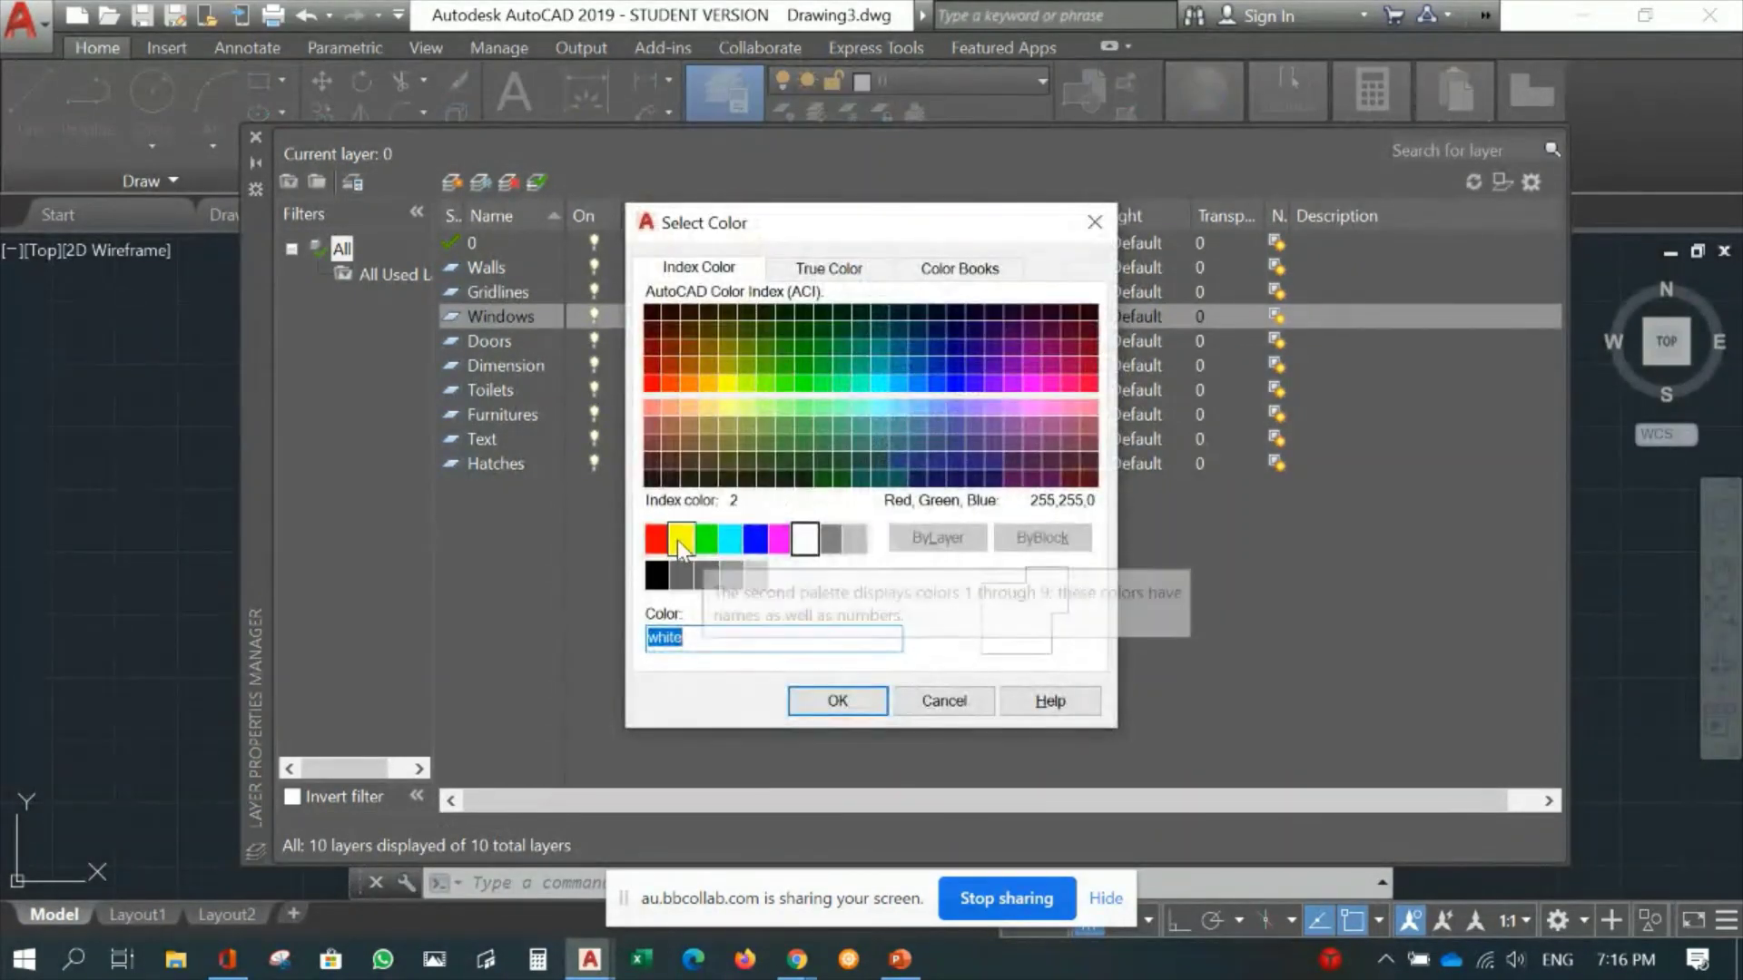
click(837, 700)
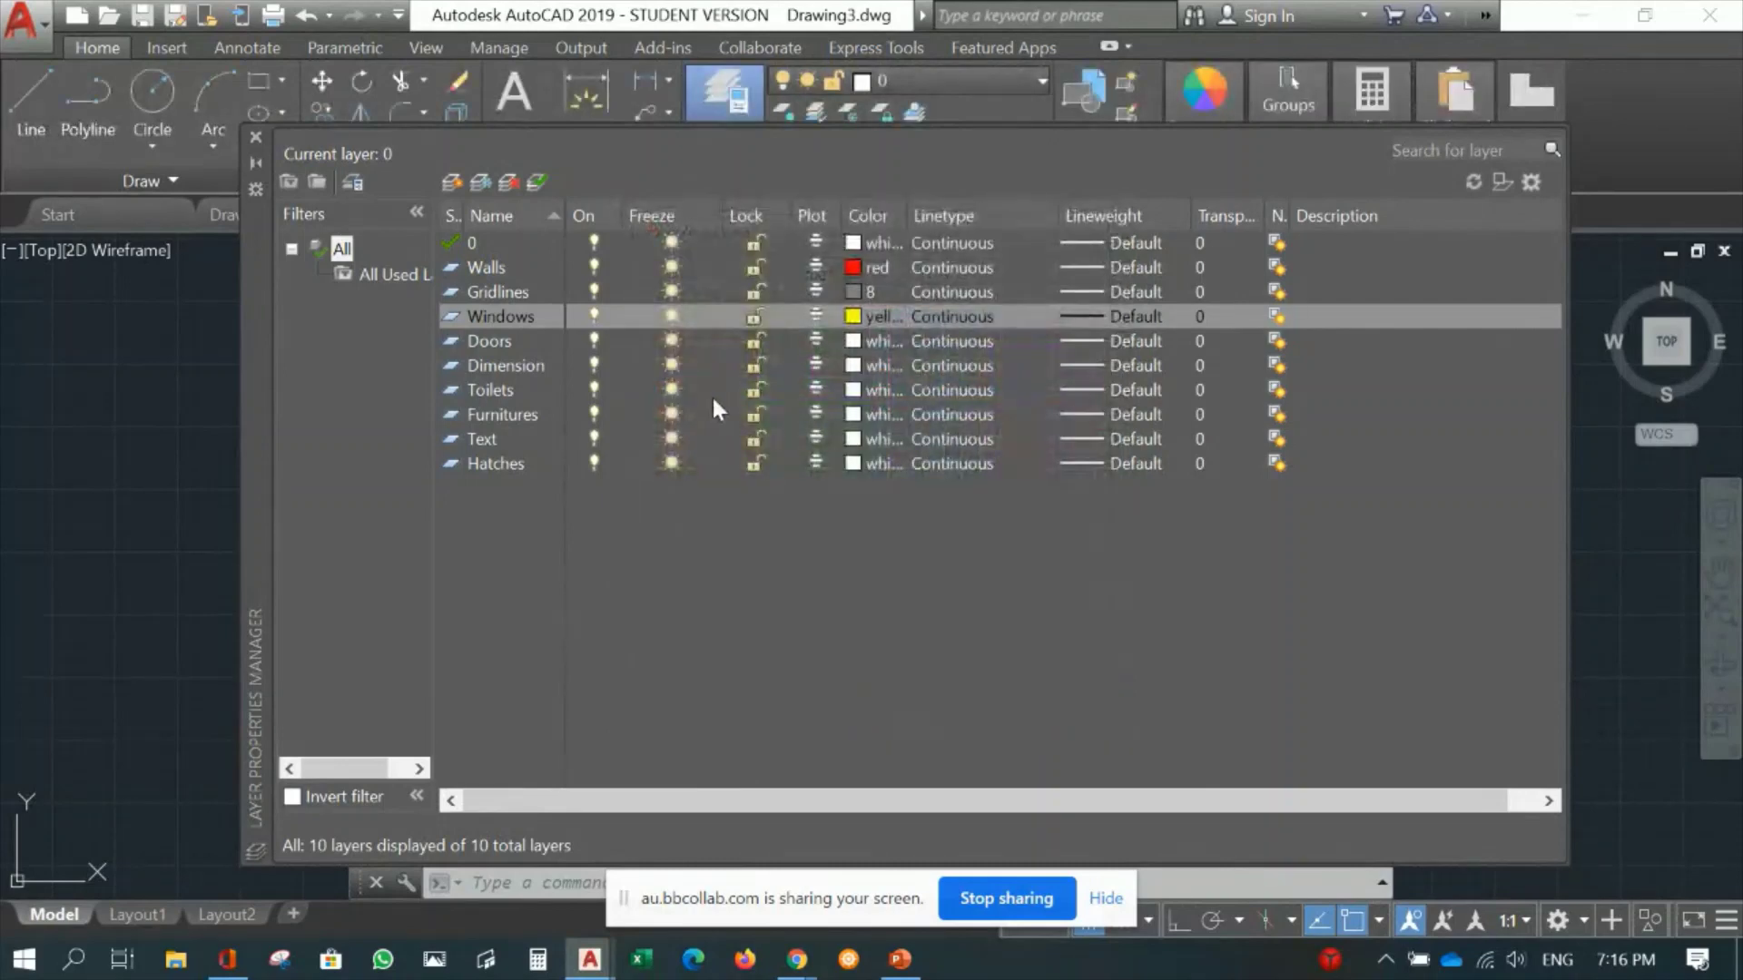
click(852, 342)
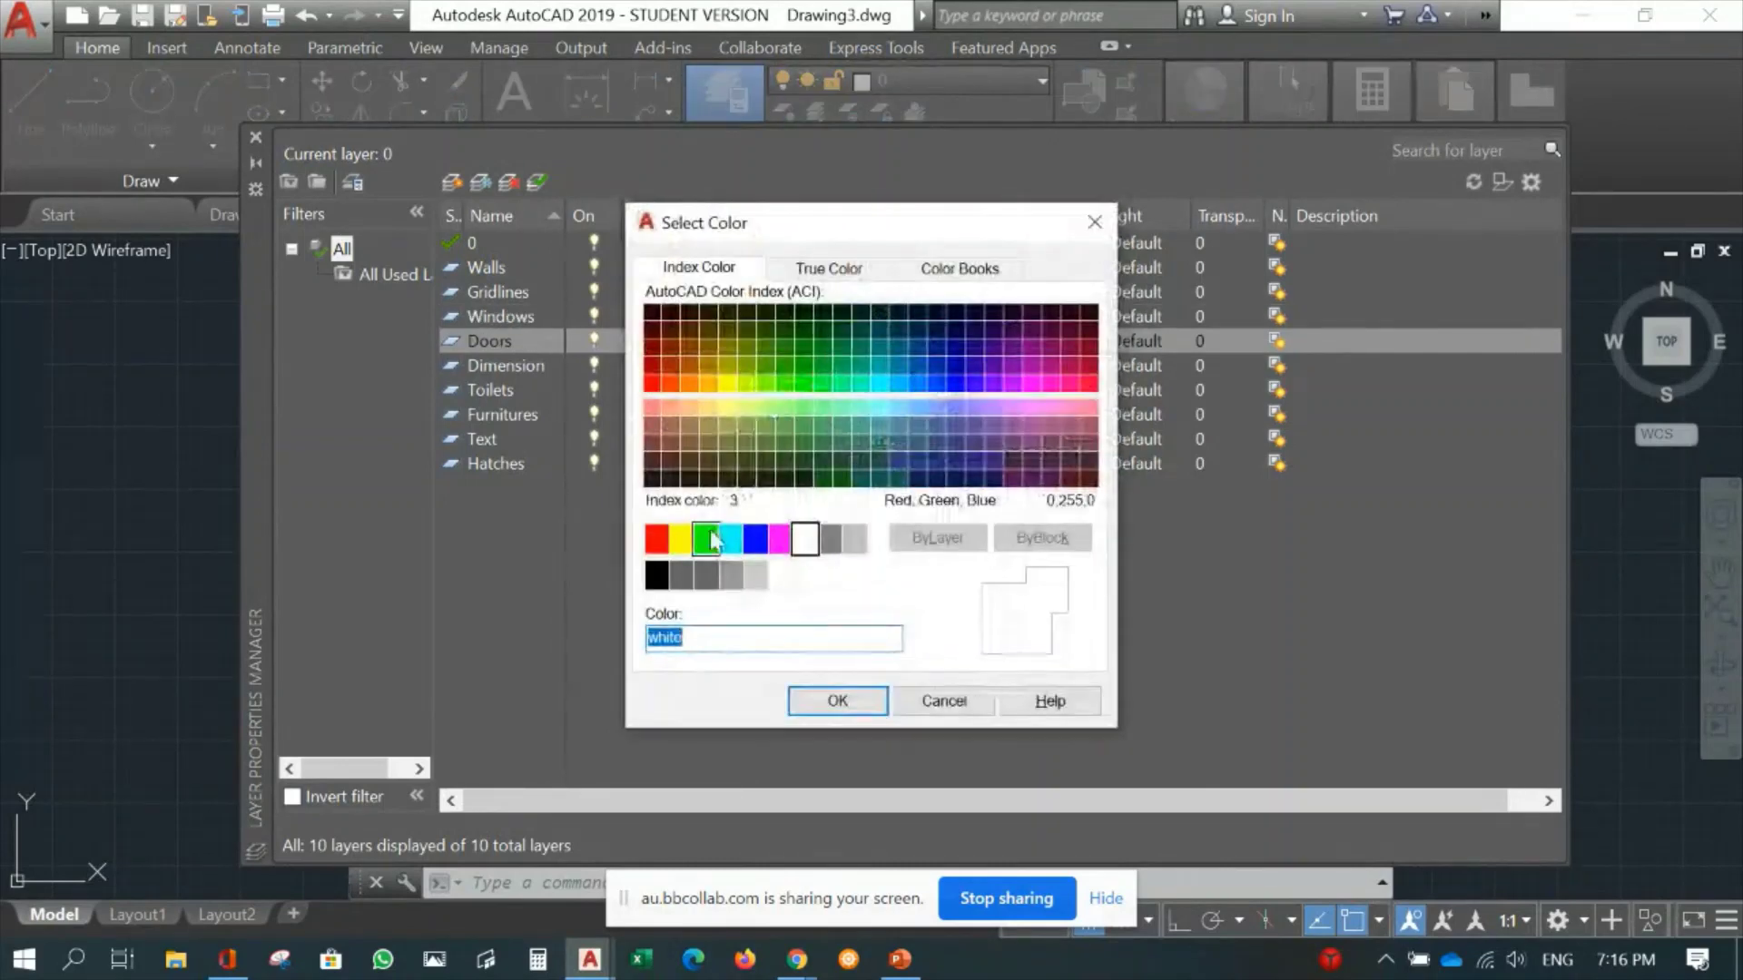
click(682, 540)
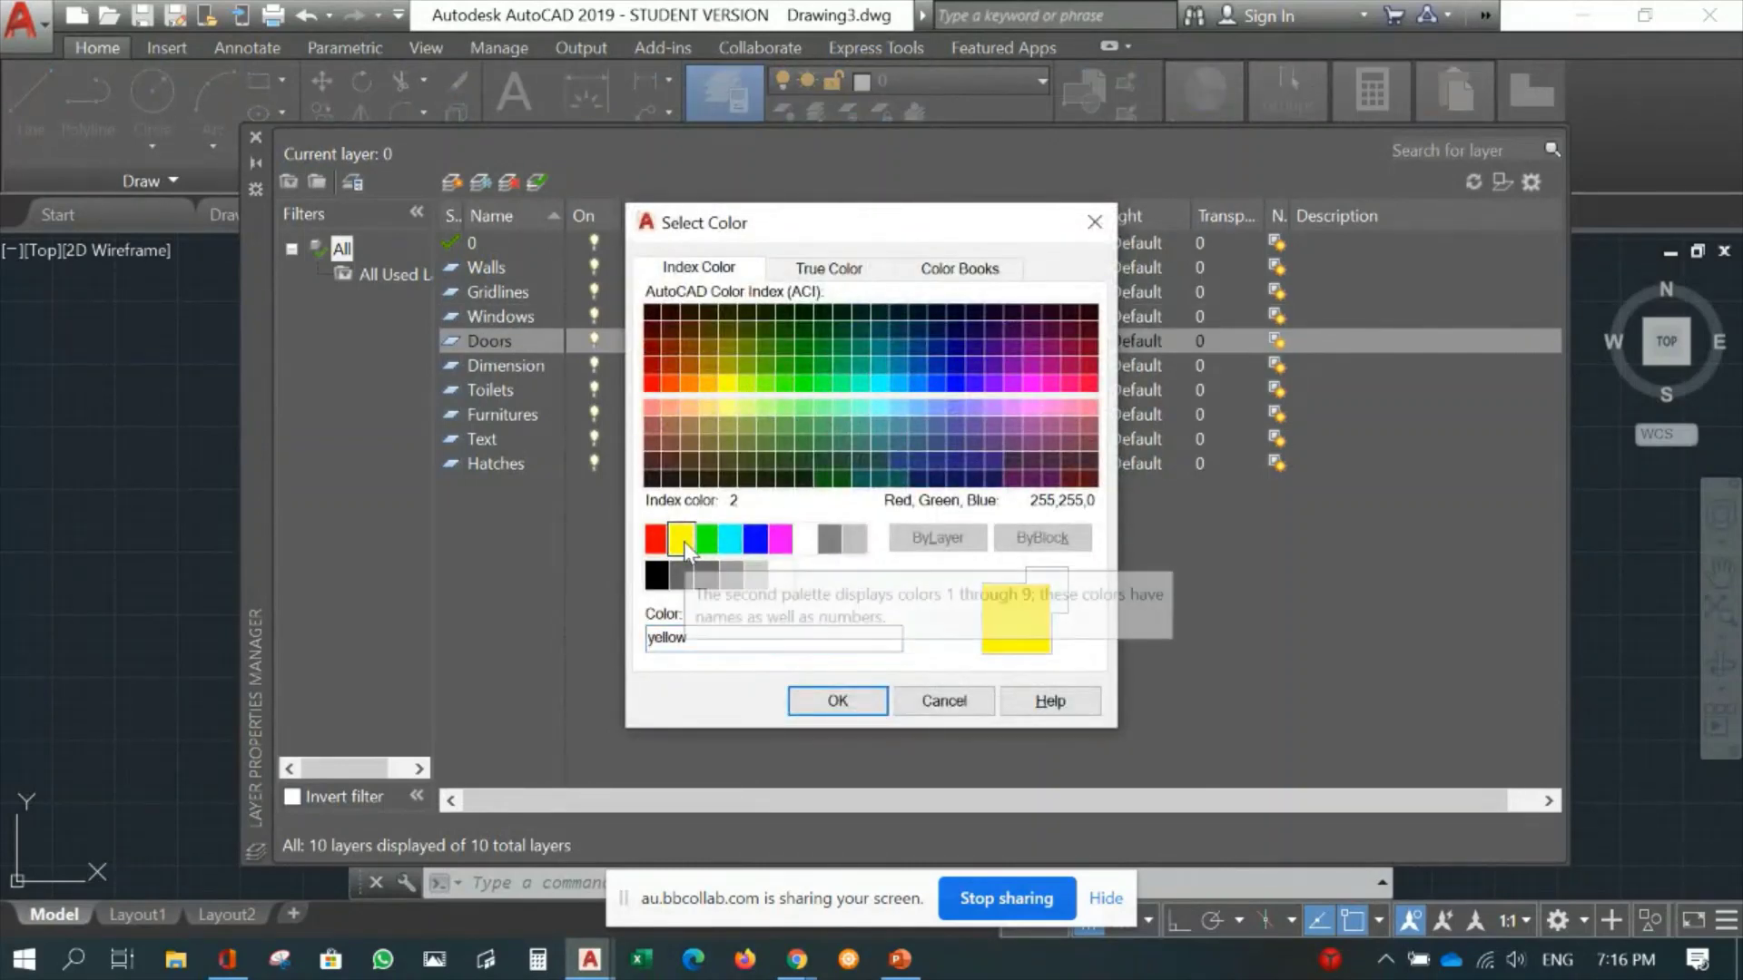
click(837, 702)
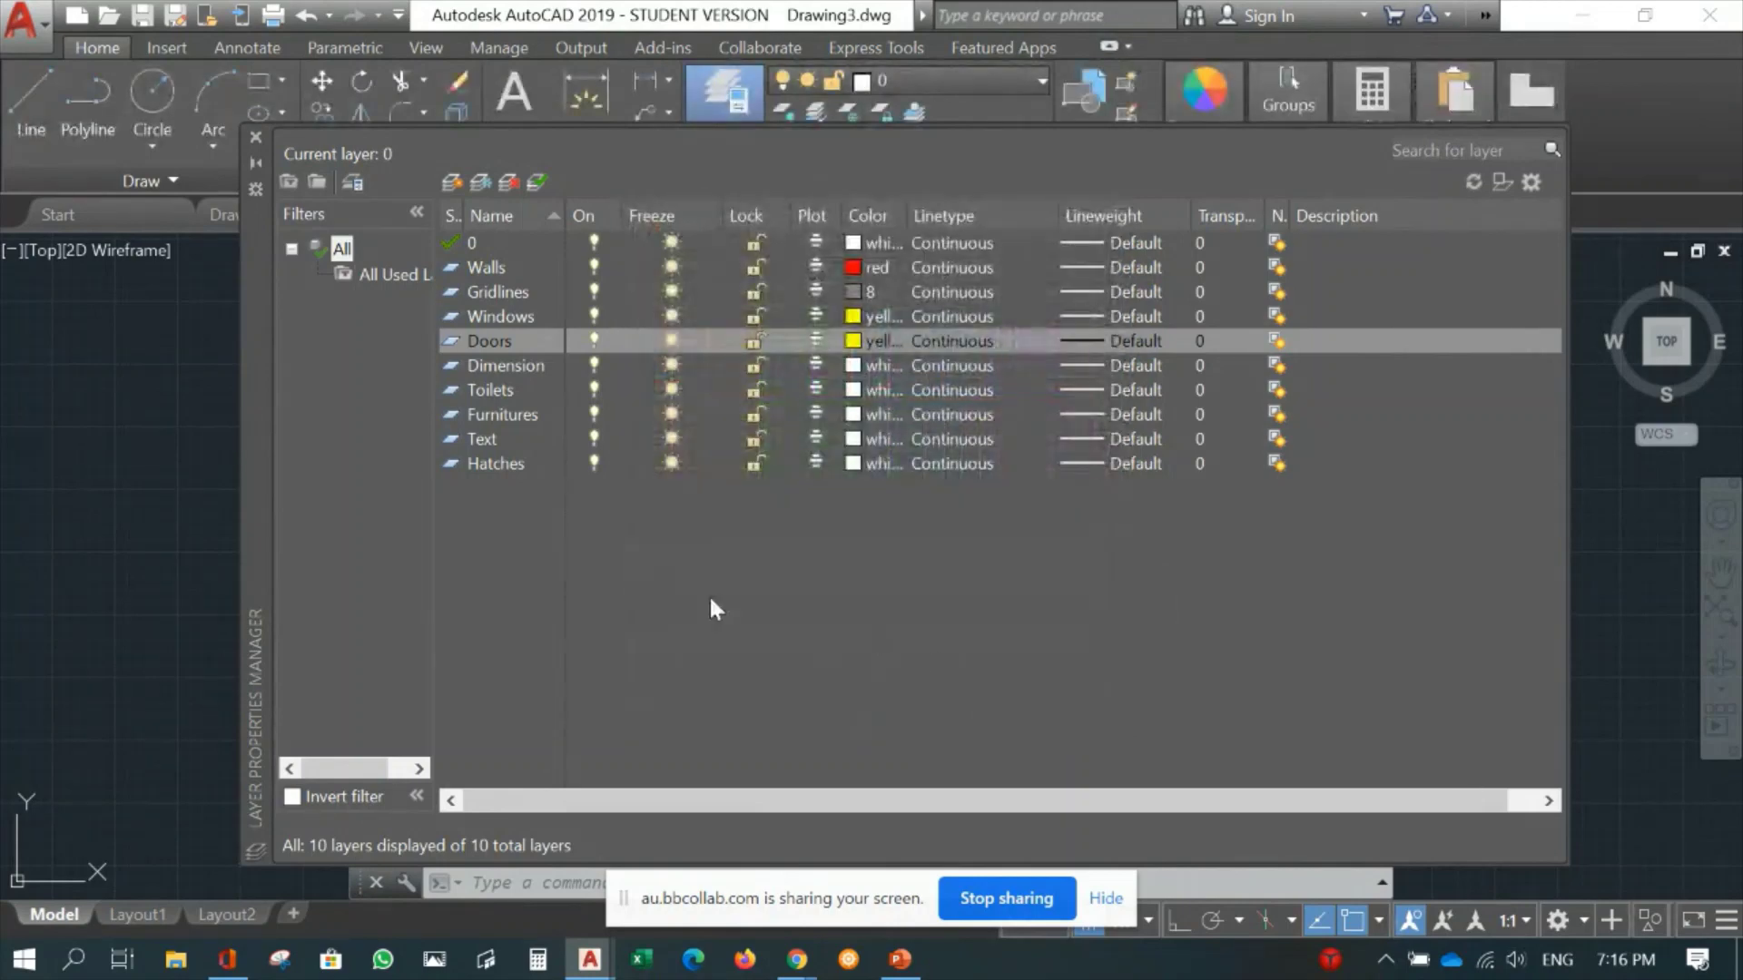
Set the Dimension layer's color to yellow and the Toilets layer's color to cyan.
click(871, 366)
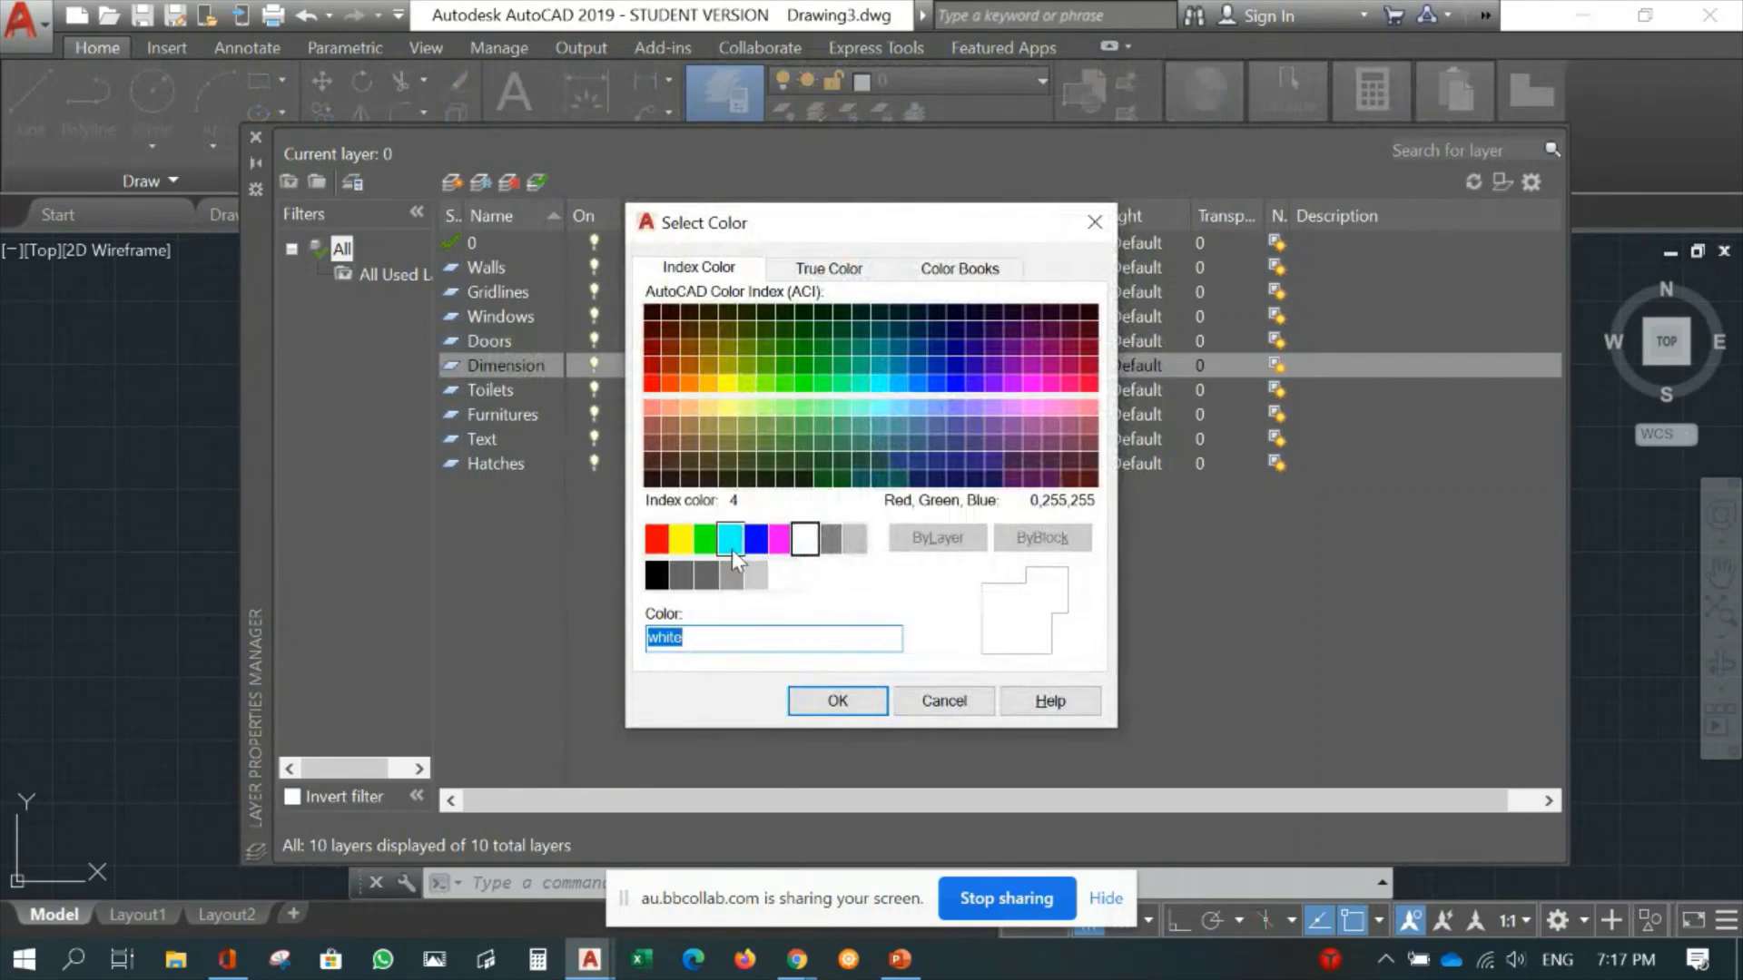
click(683, 541)
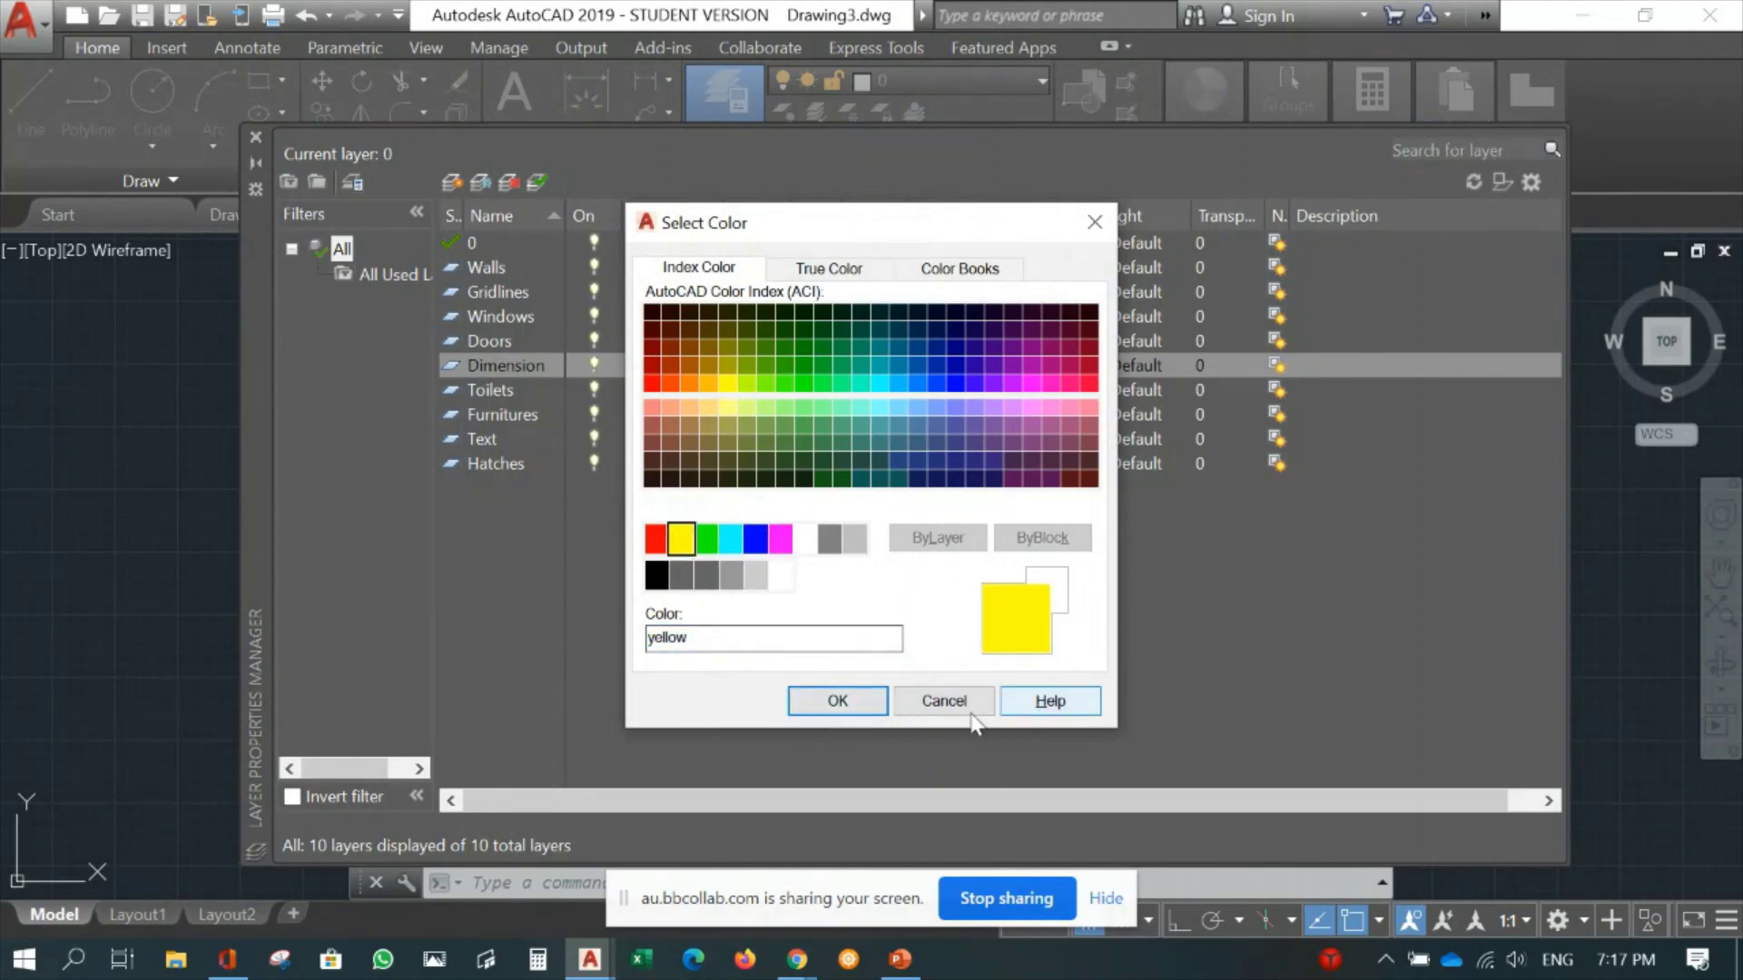
click(840, 703)
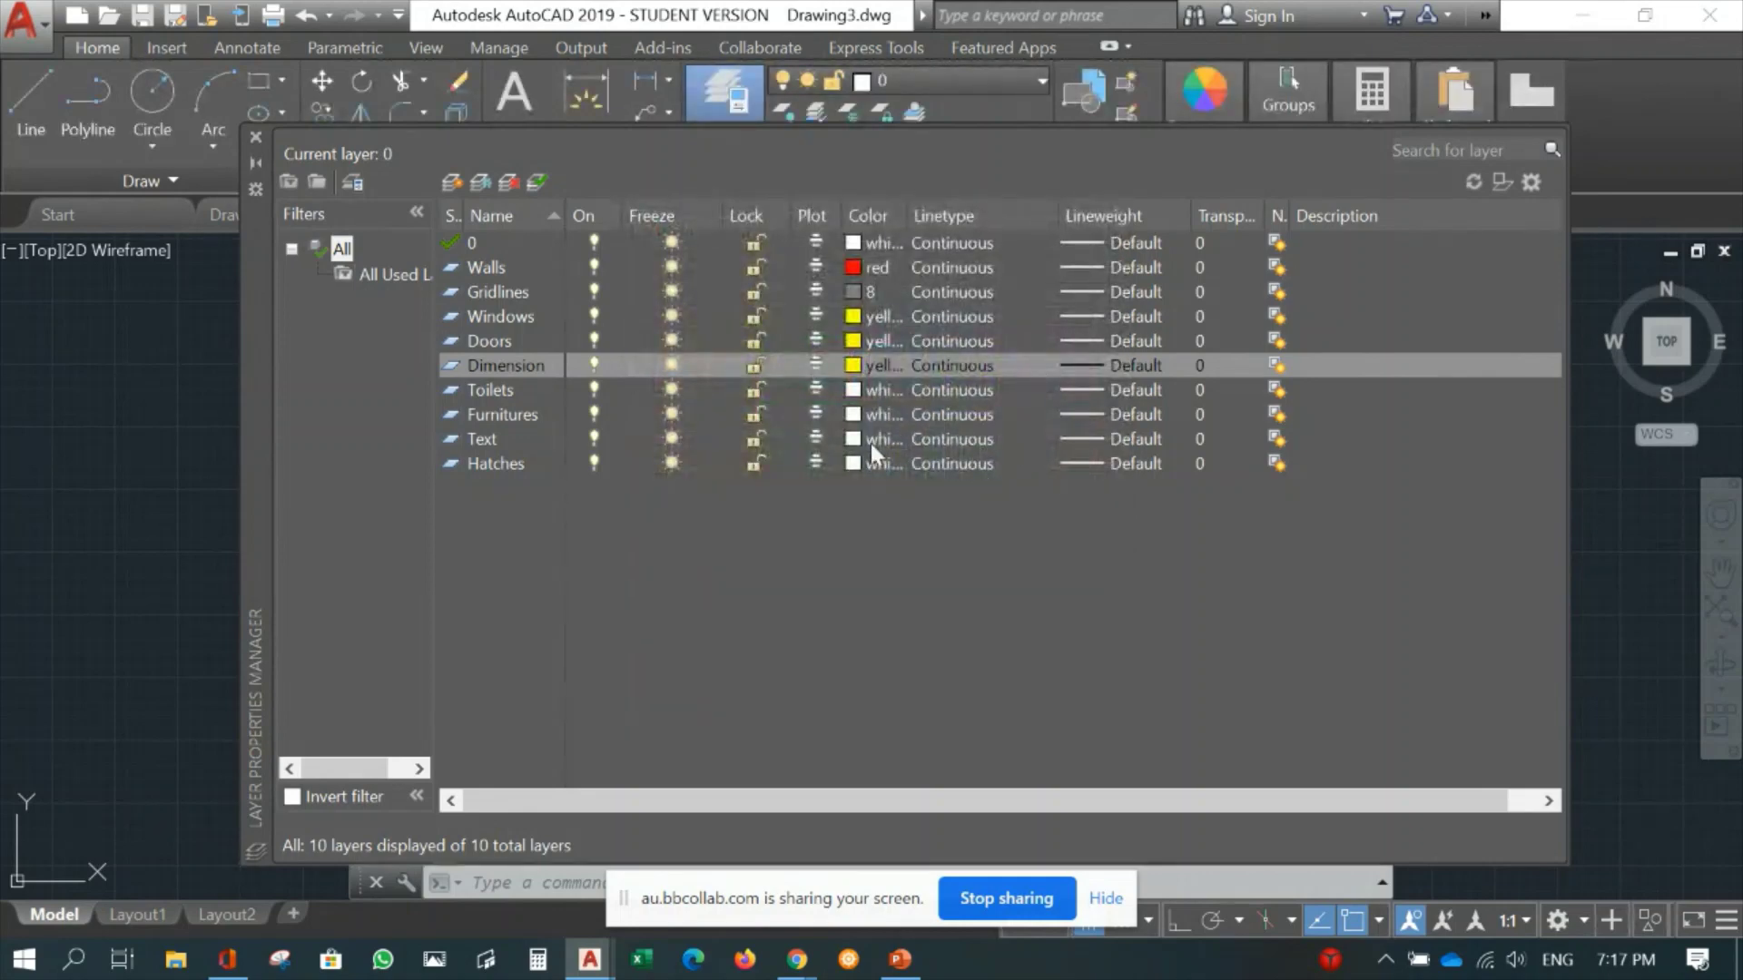
click(853, 390)
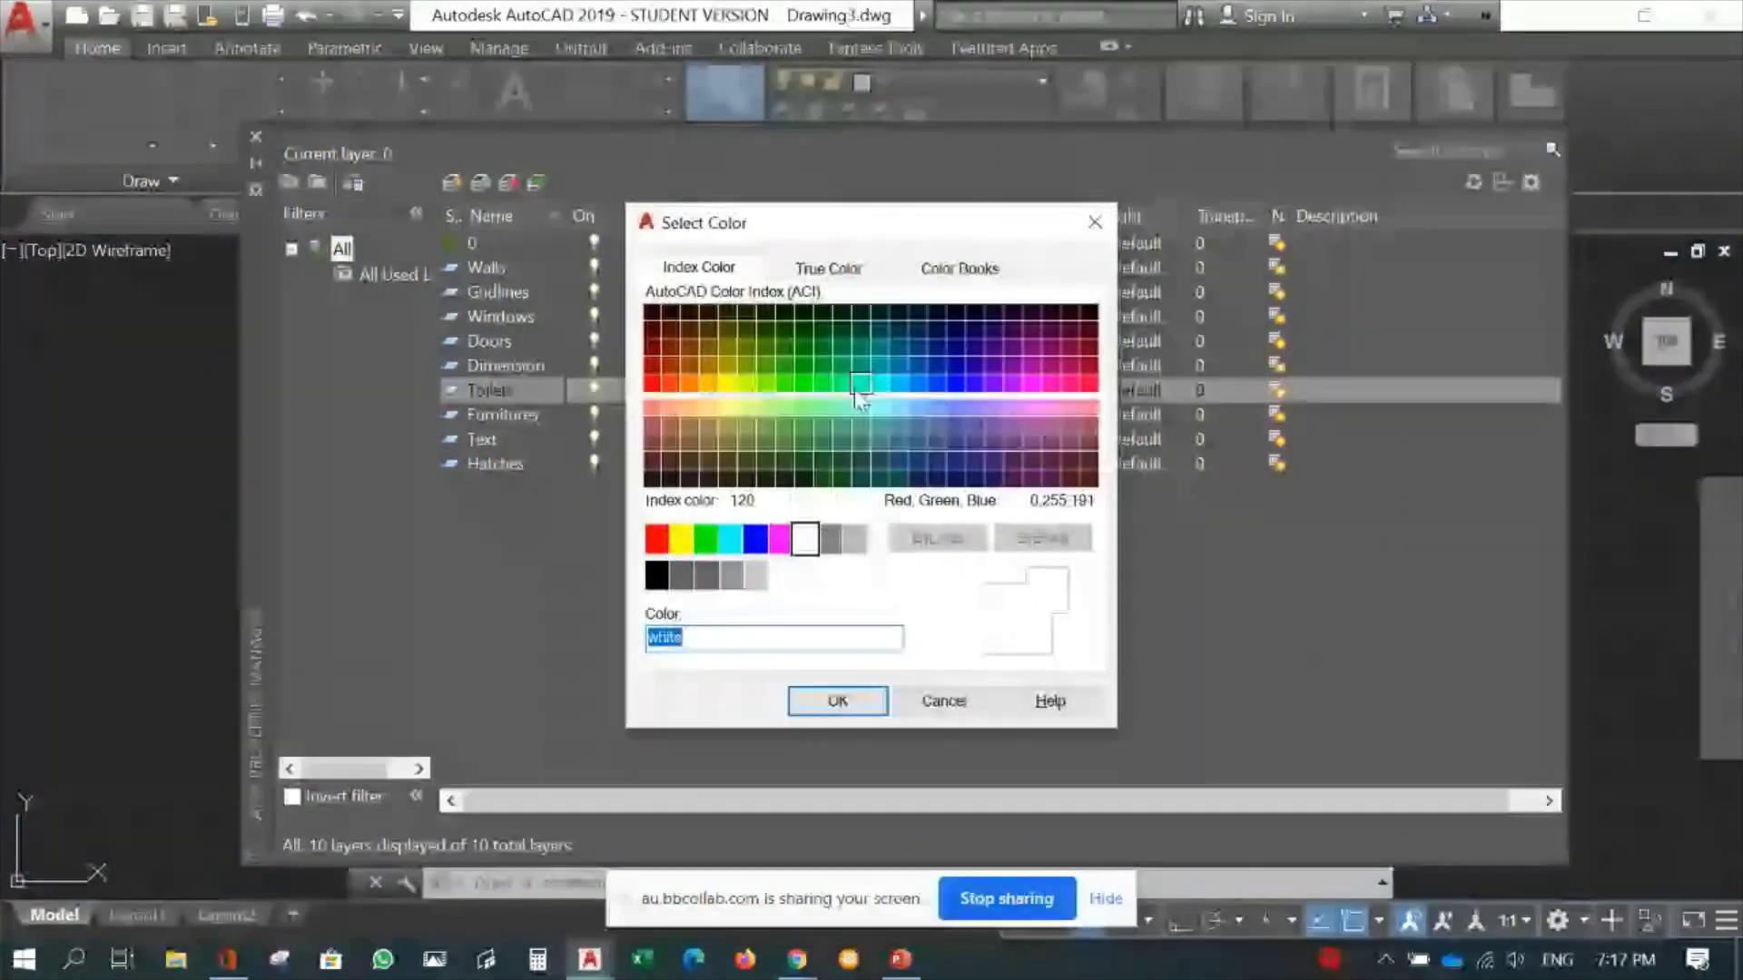
click(732, 539)
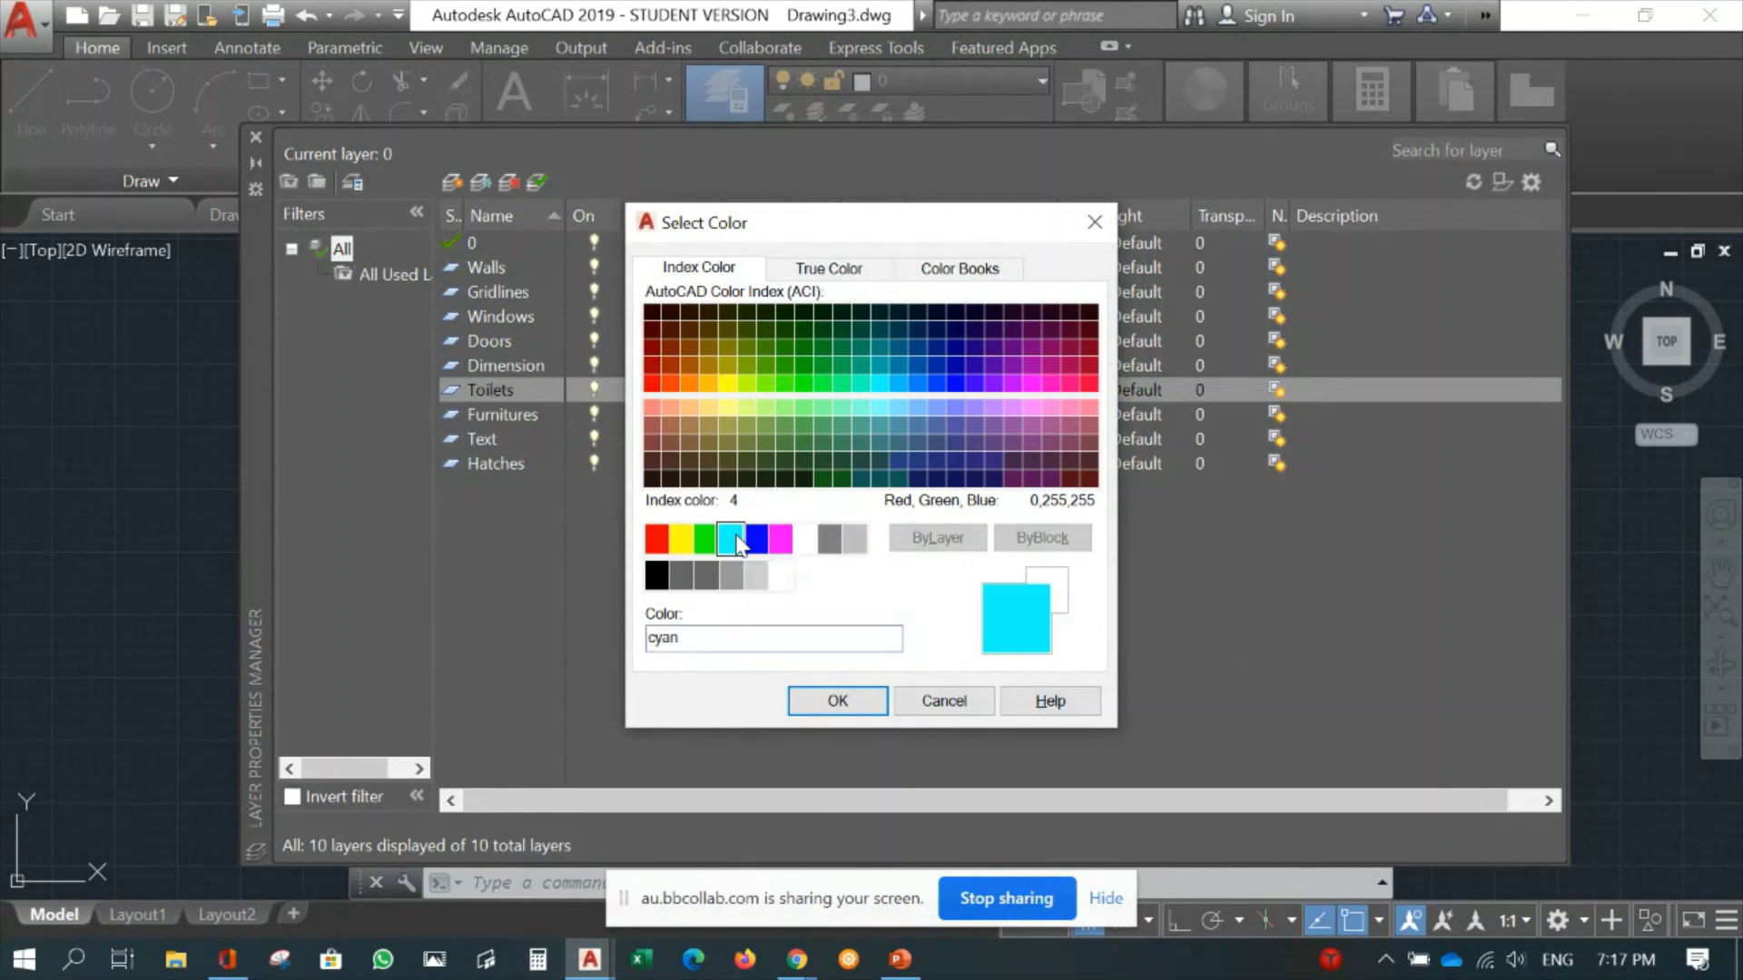
click(836, 701)
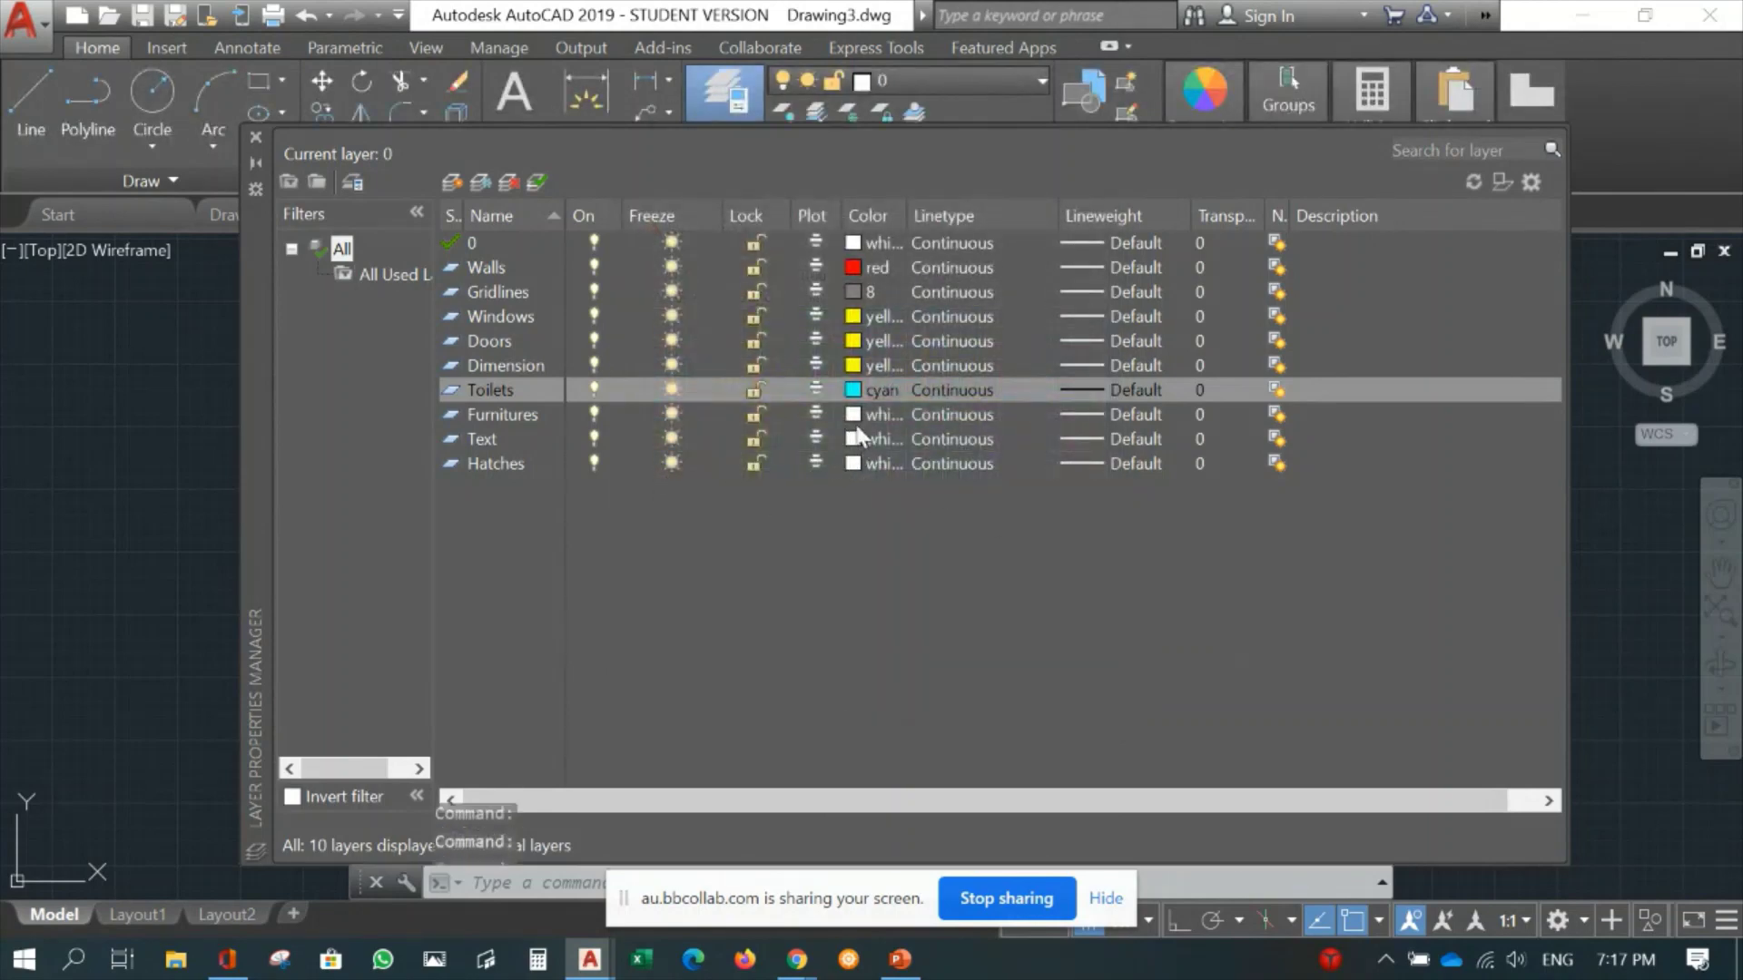
Set the Furnitures layer's color to magenta and the Text layer's color to green.
click(858, 414)
click(858, 414)
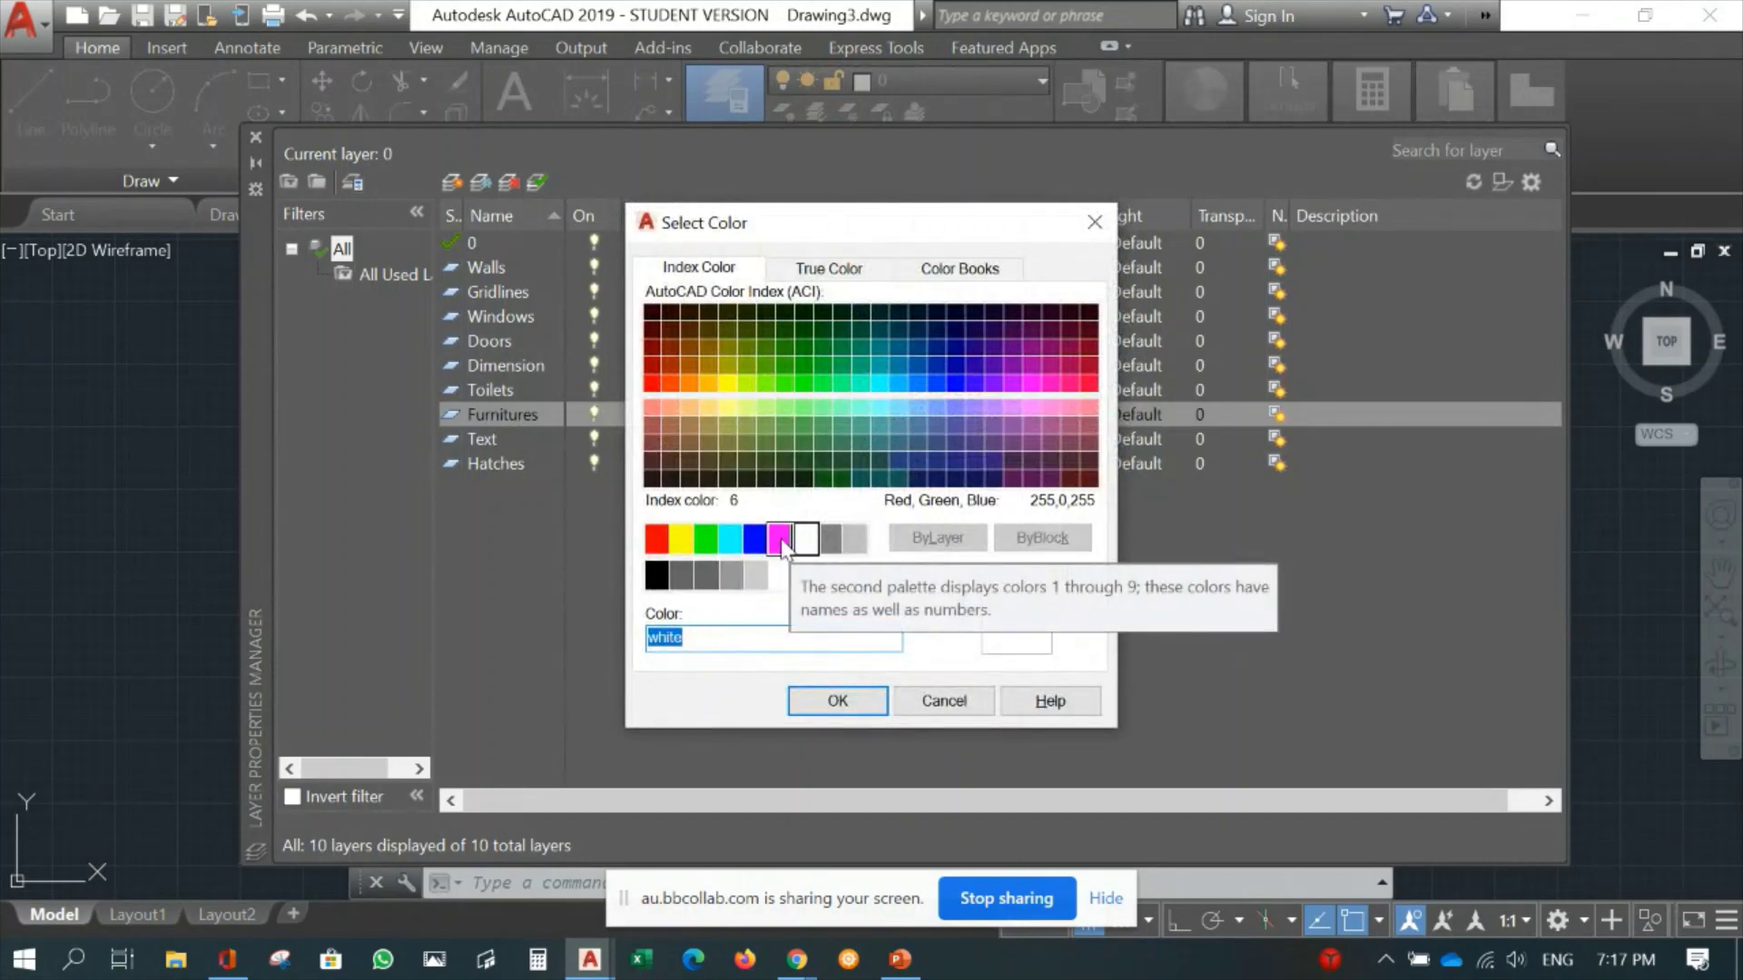
click(780, 540)
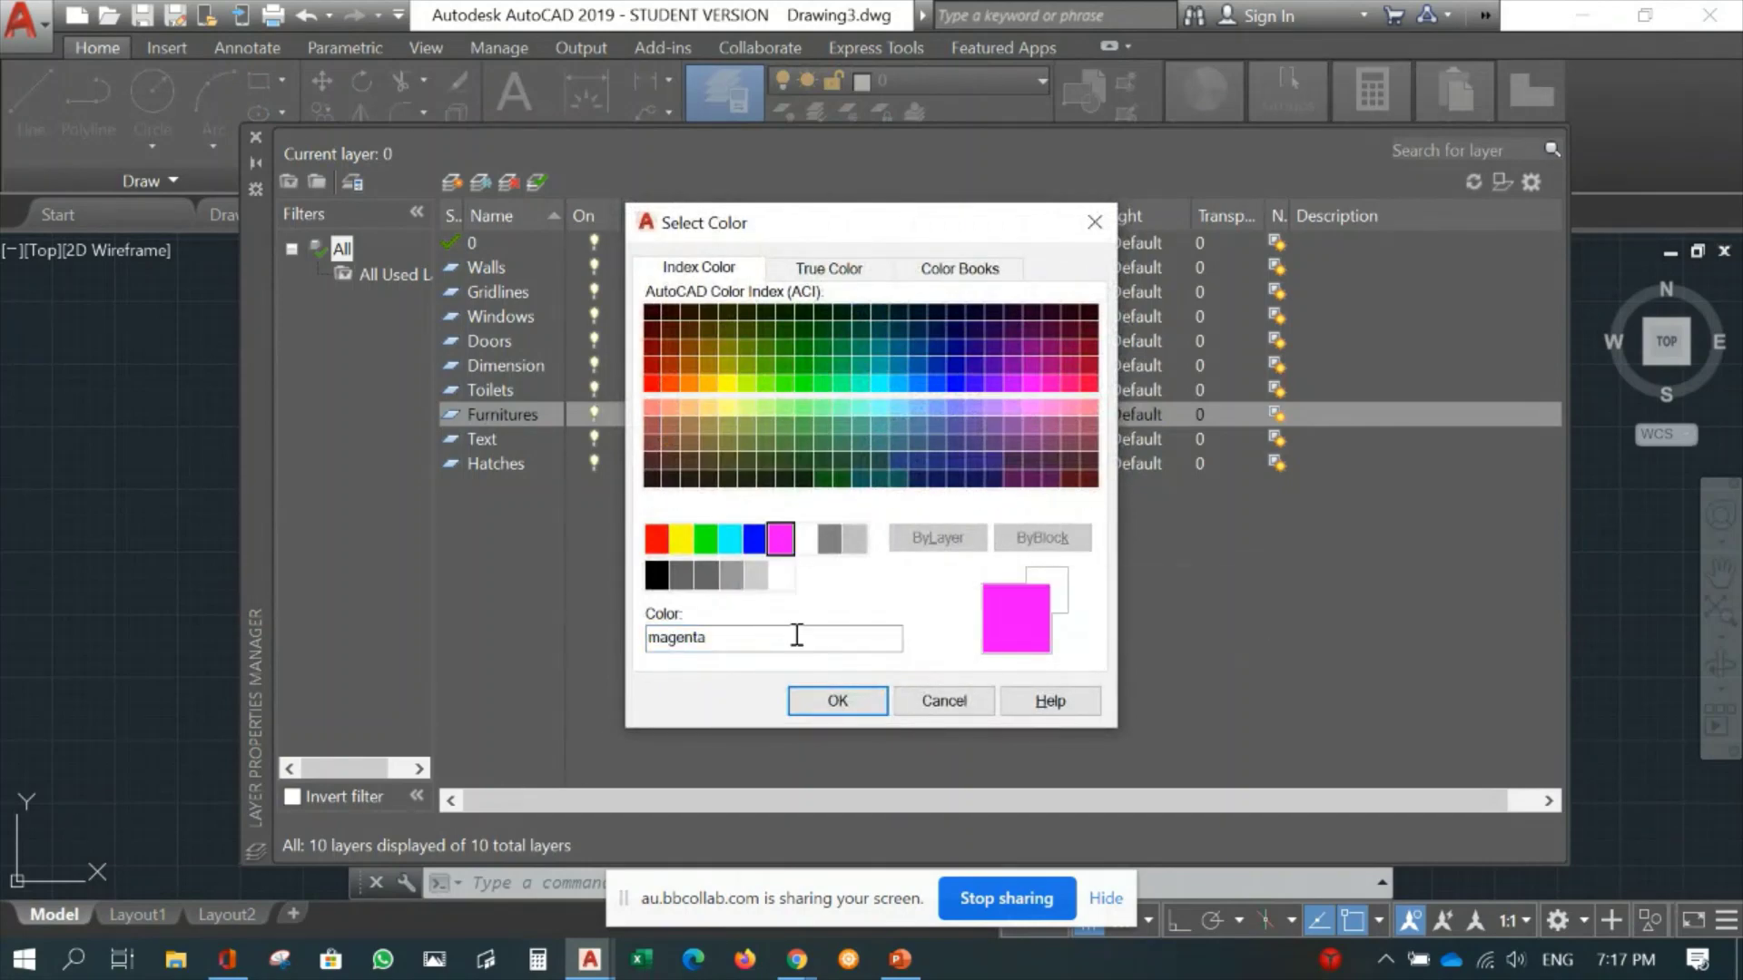
click(837, 701)
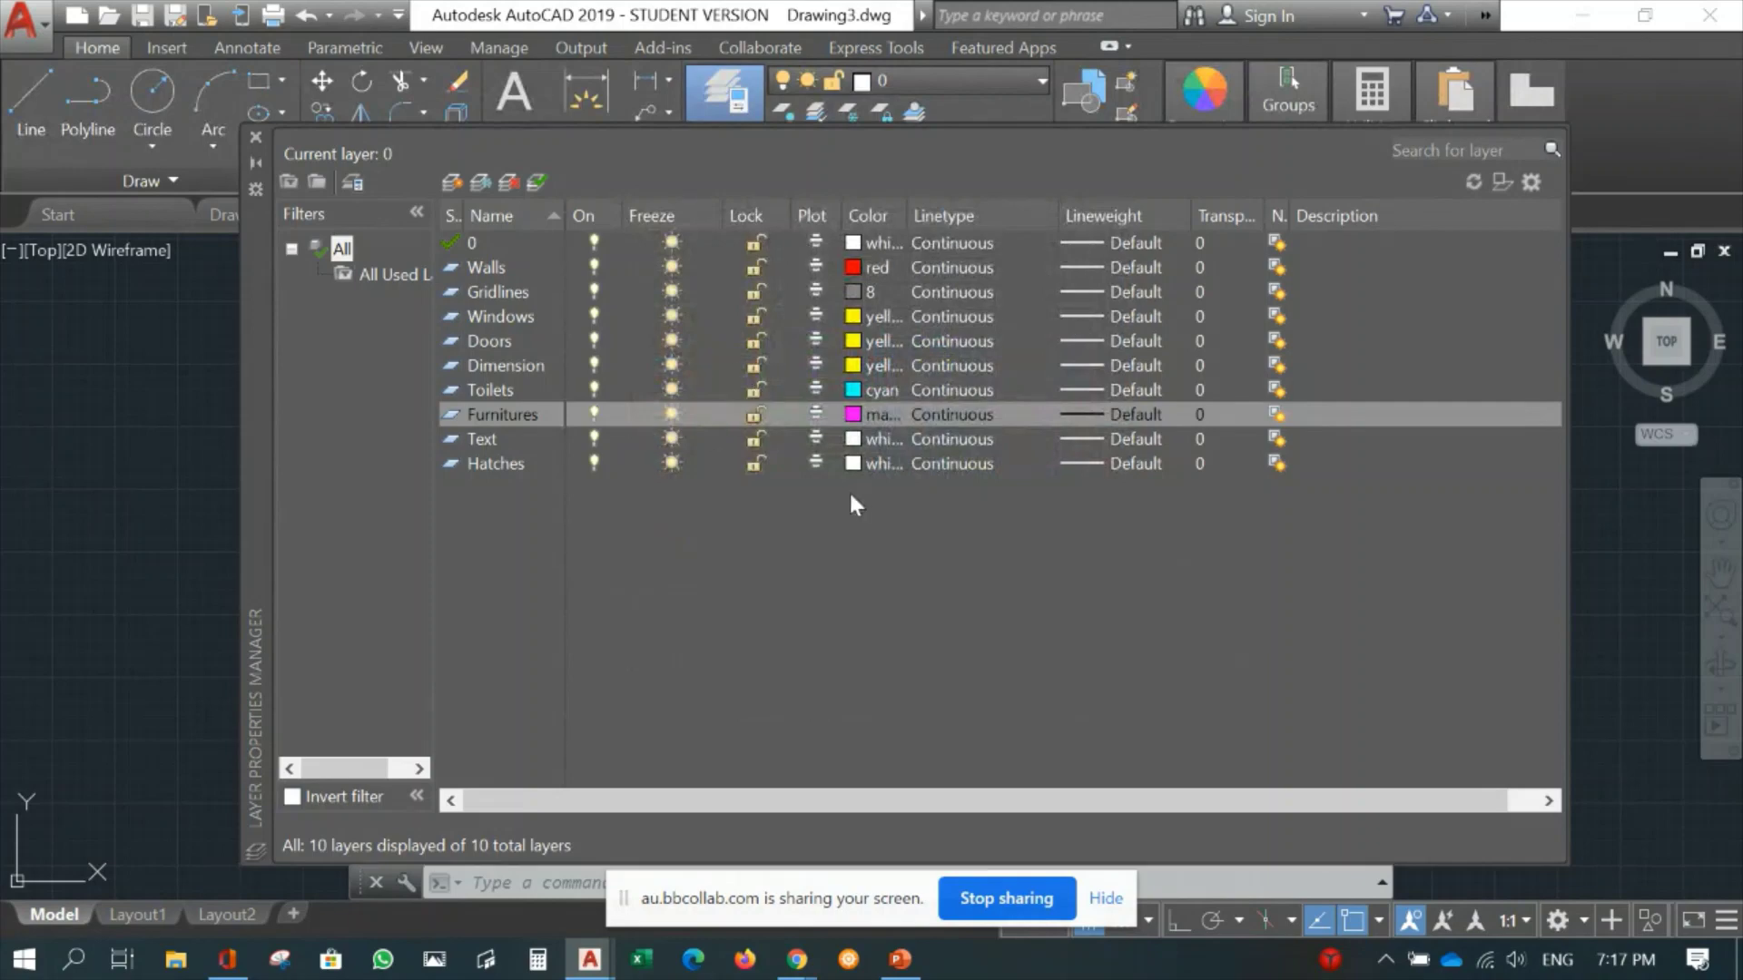
click(854, 438)
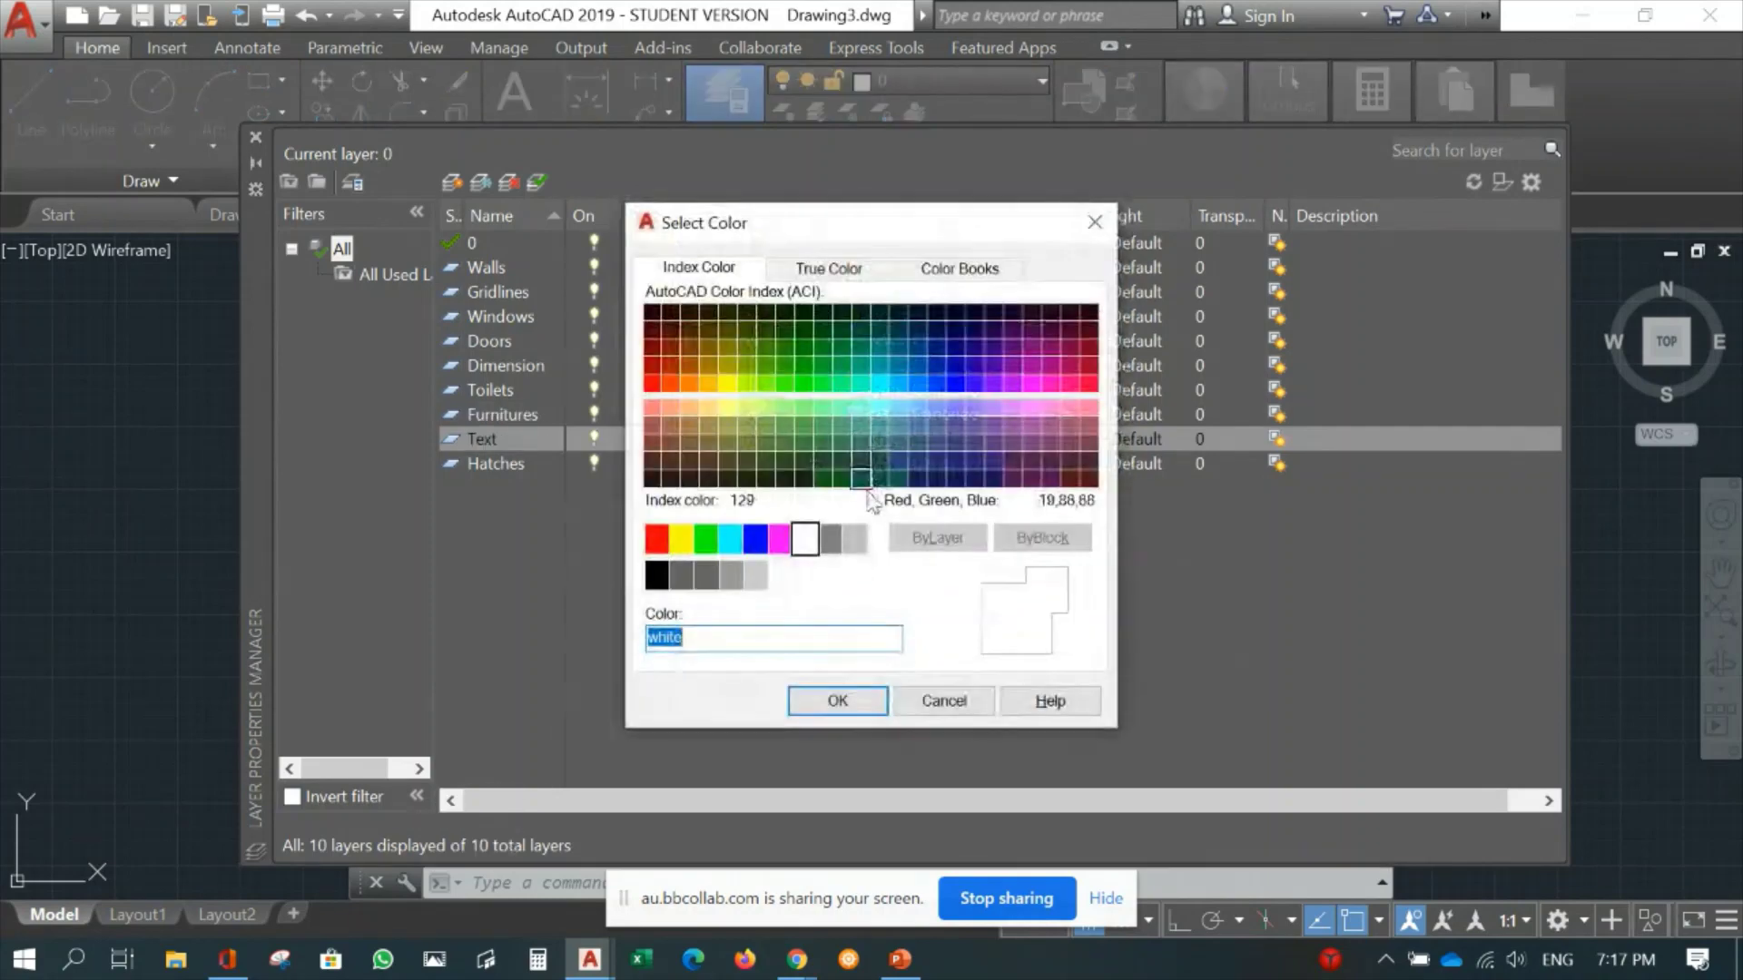
click(706, 539)
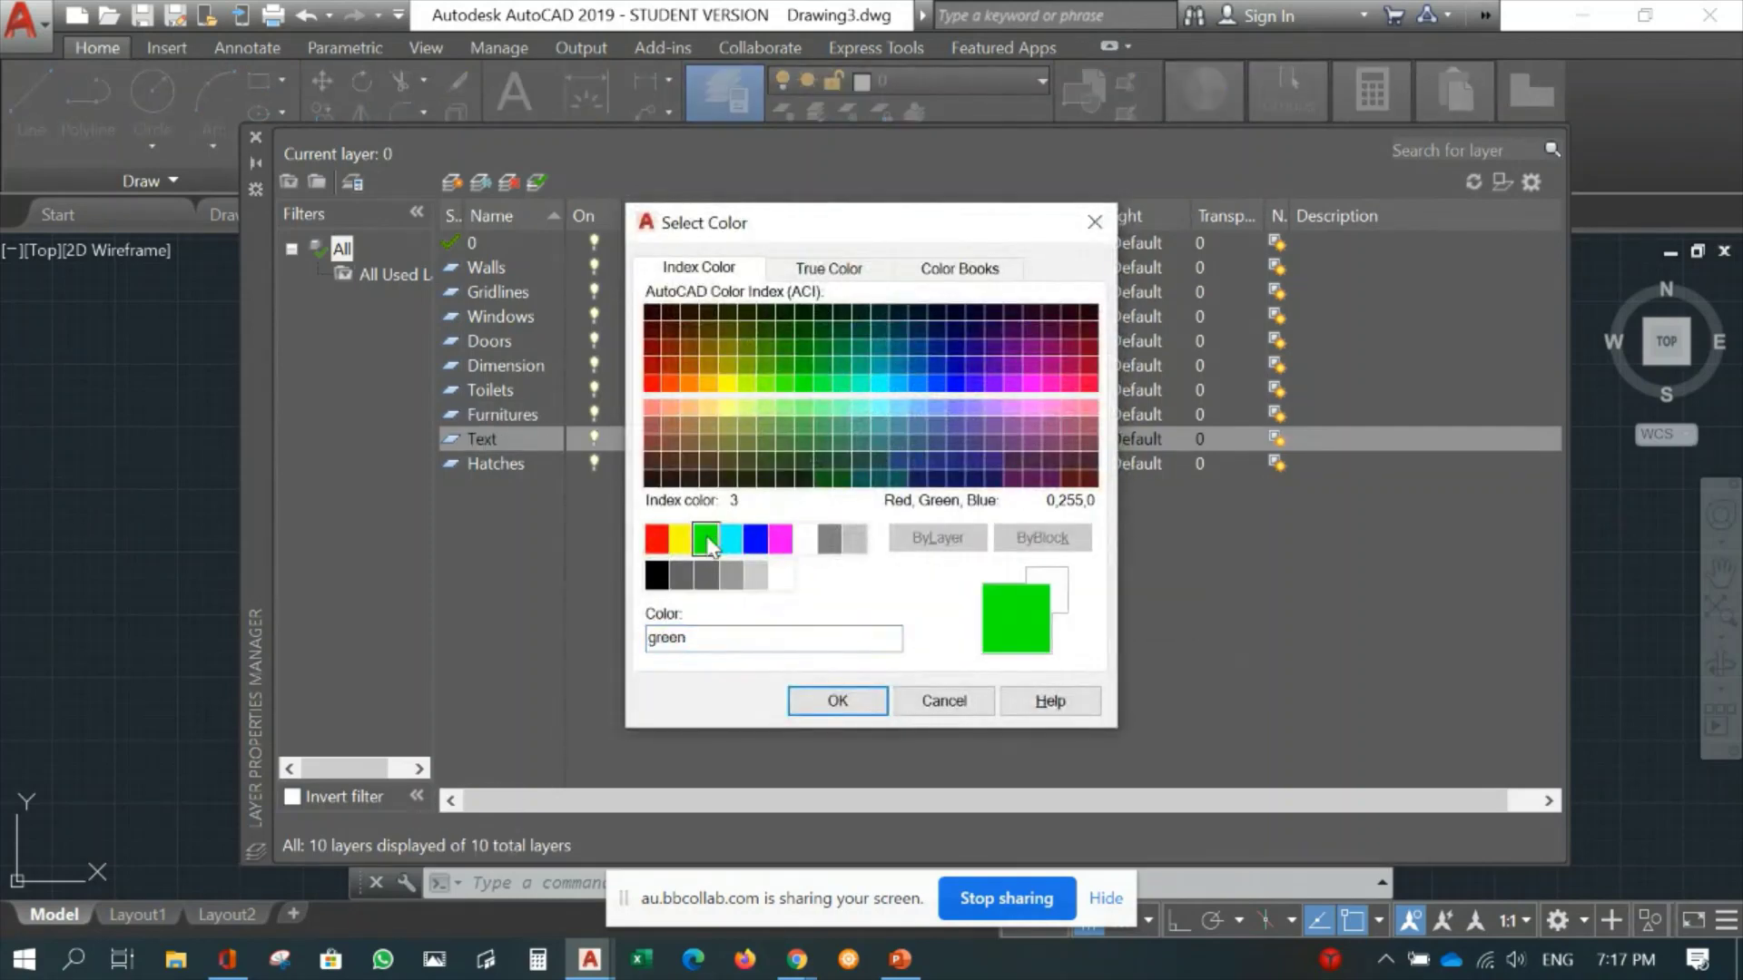
click(835, 701)
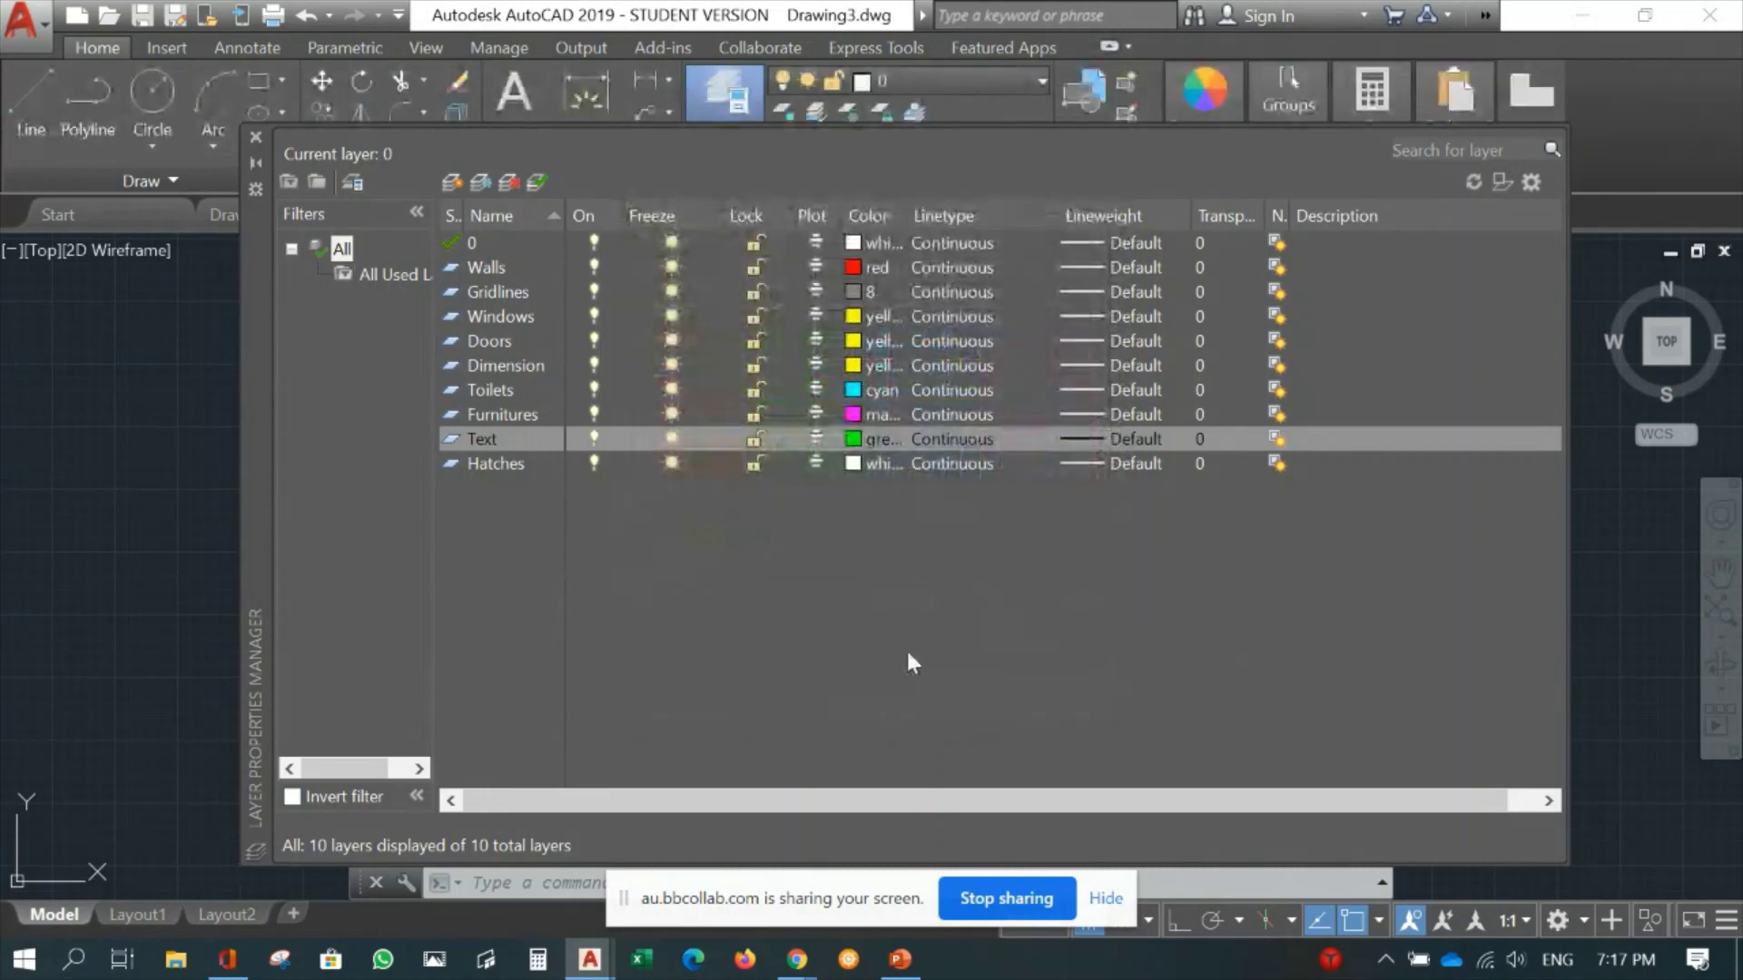
Set the Hatches layer's color to index color 9.
click(852, 464)
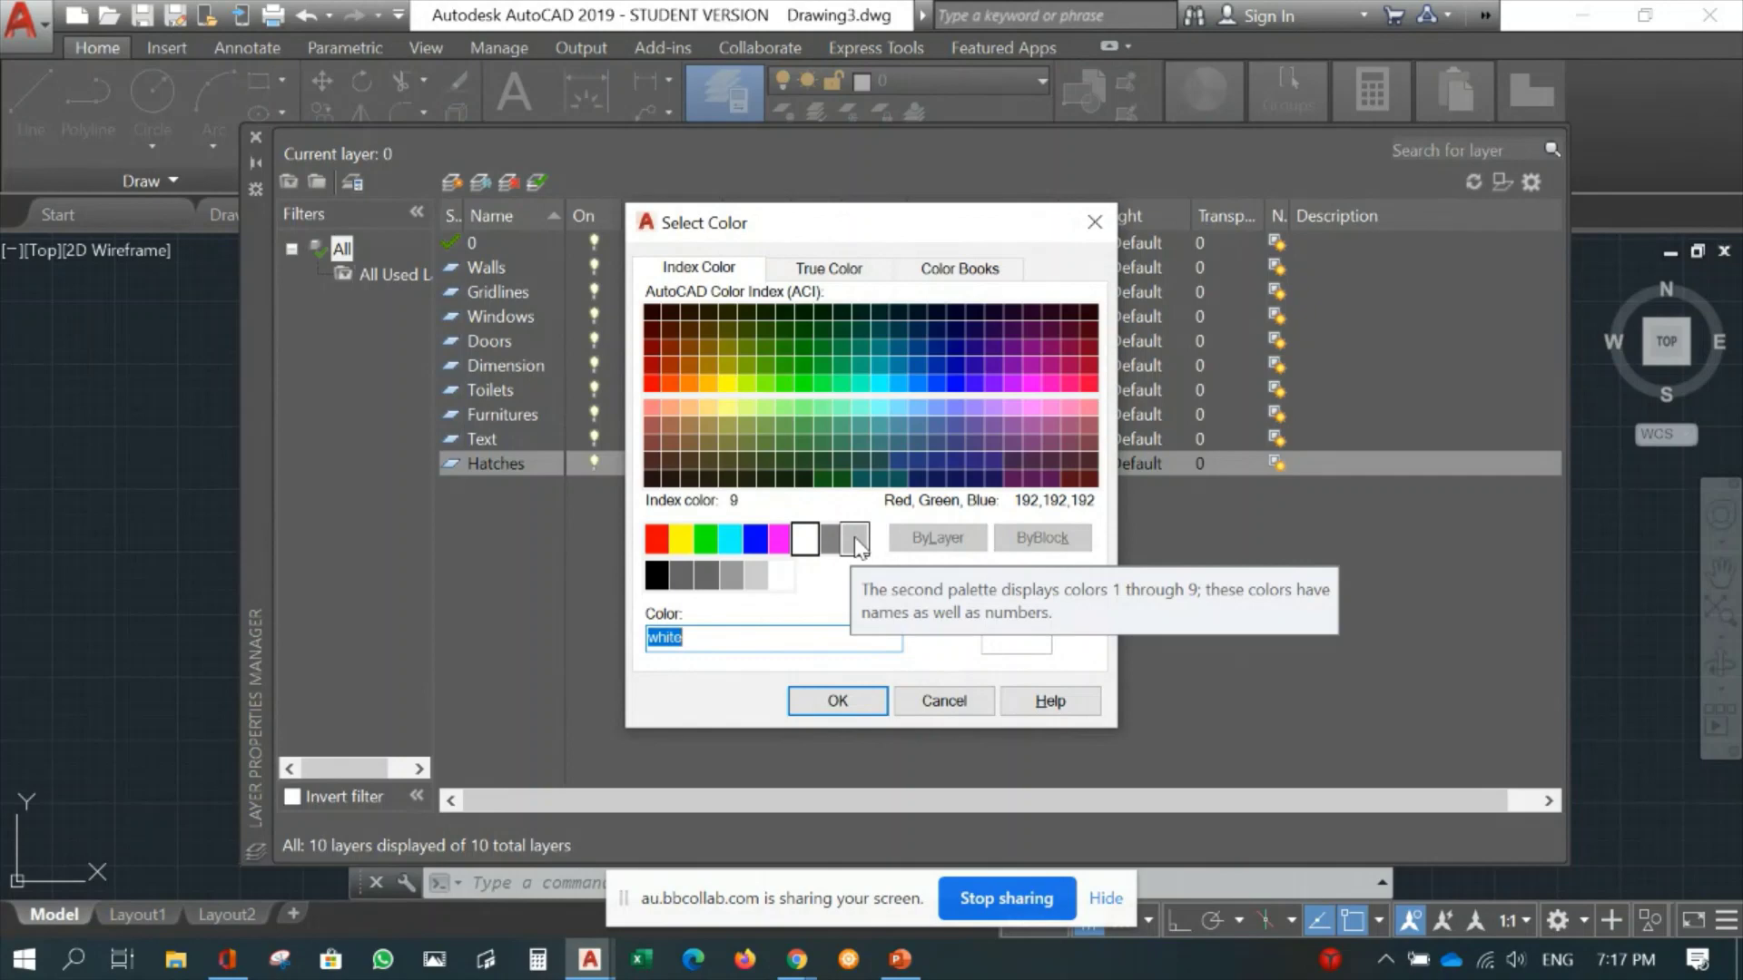
click(855, 541)
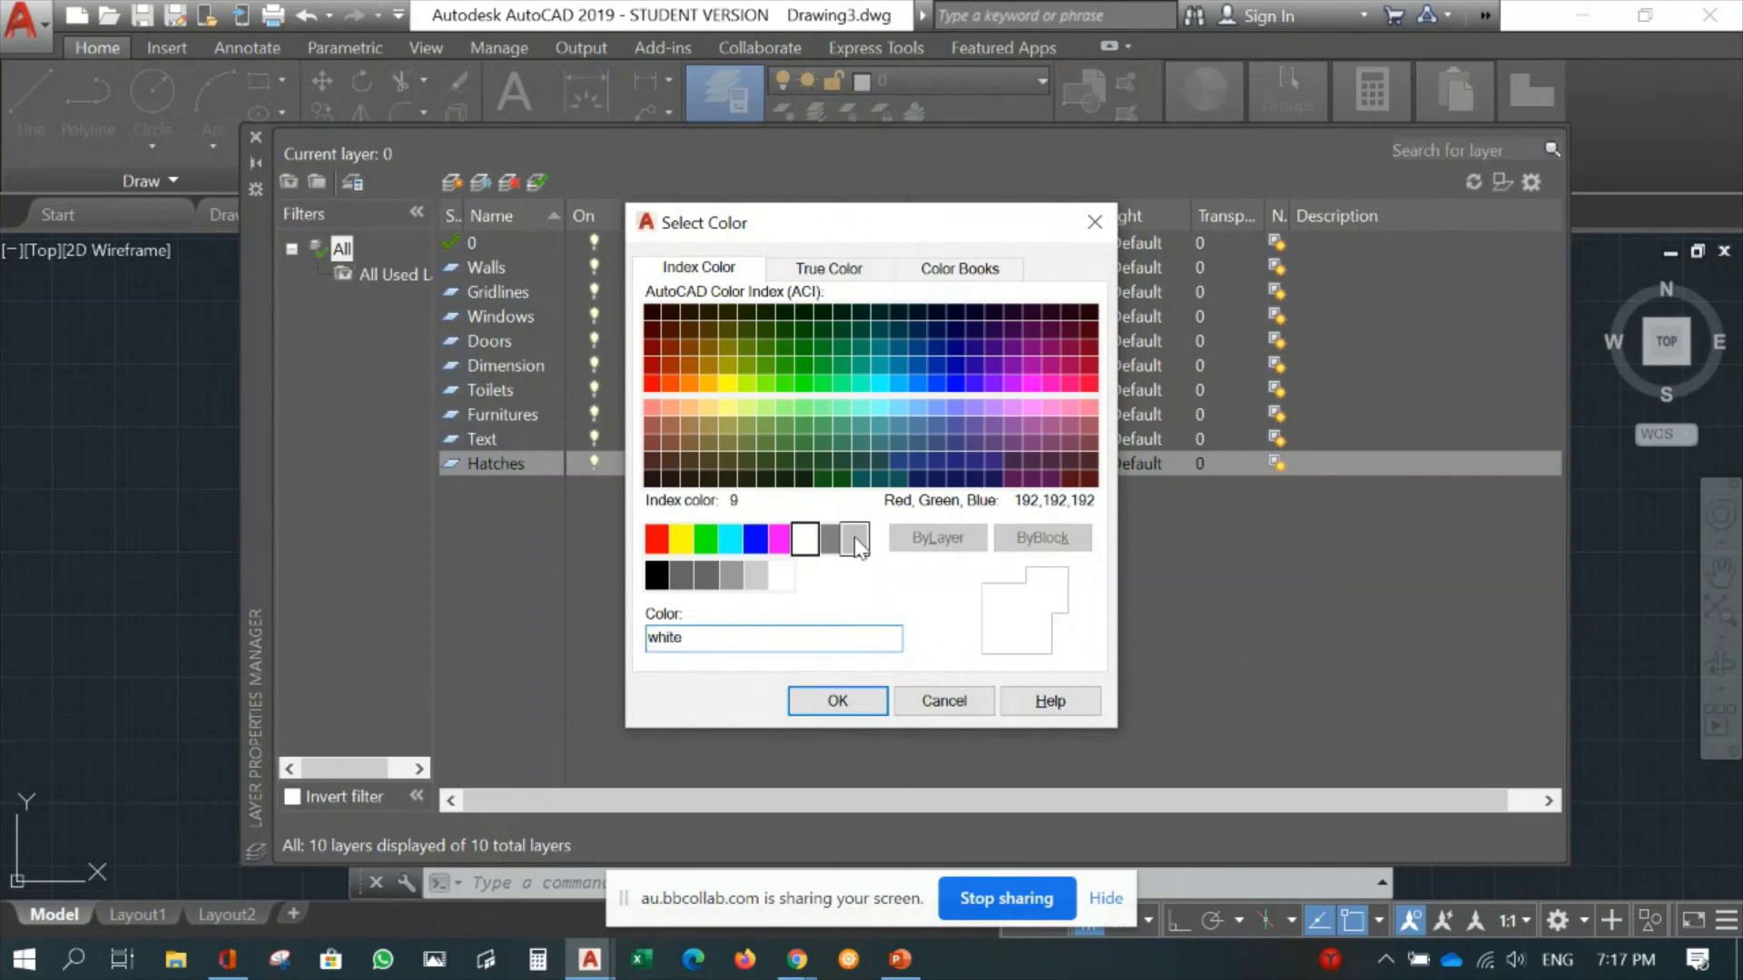
click(835, 703)
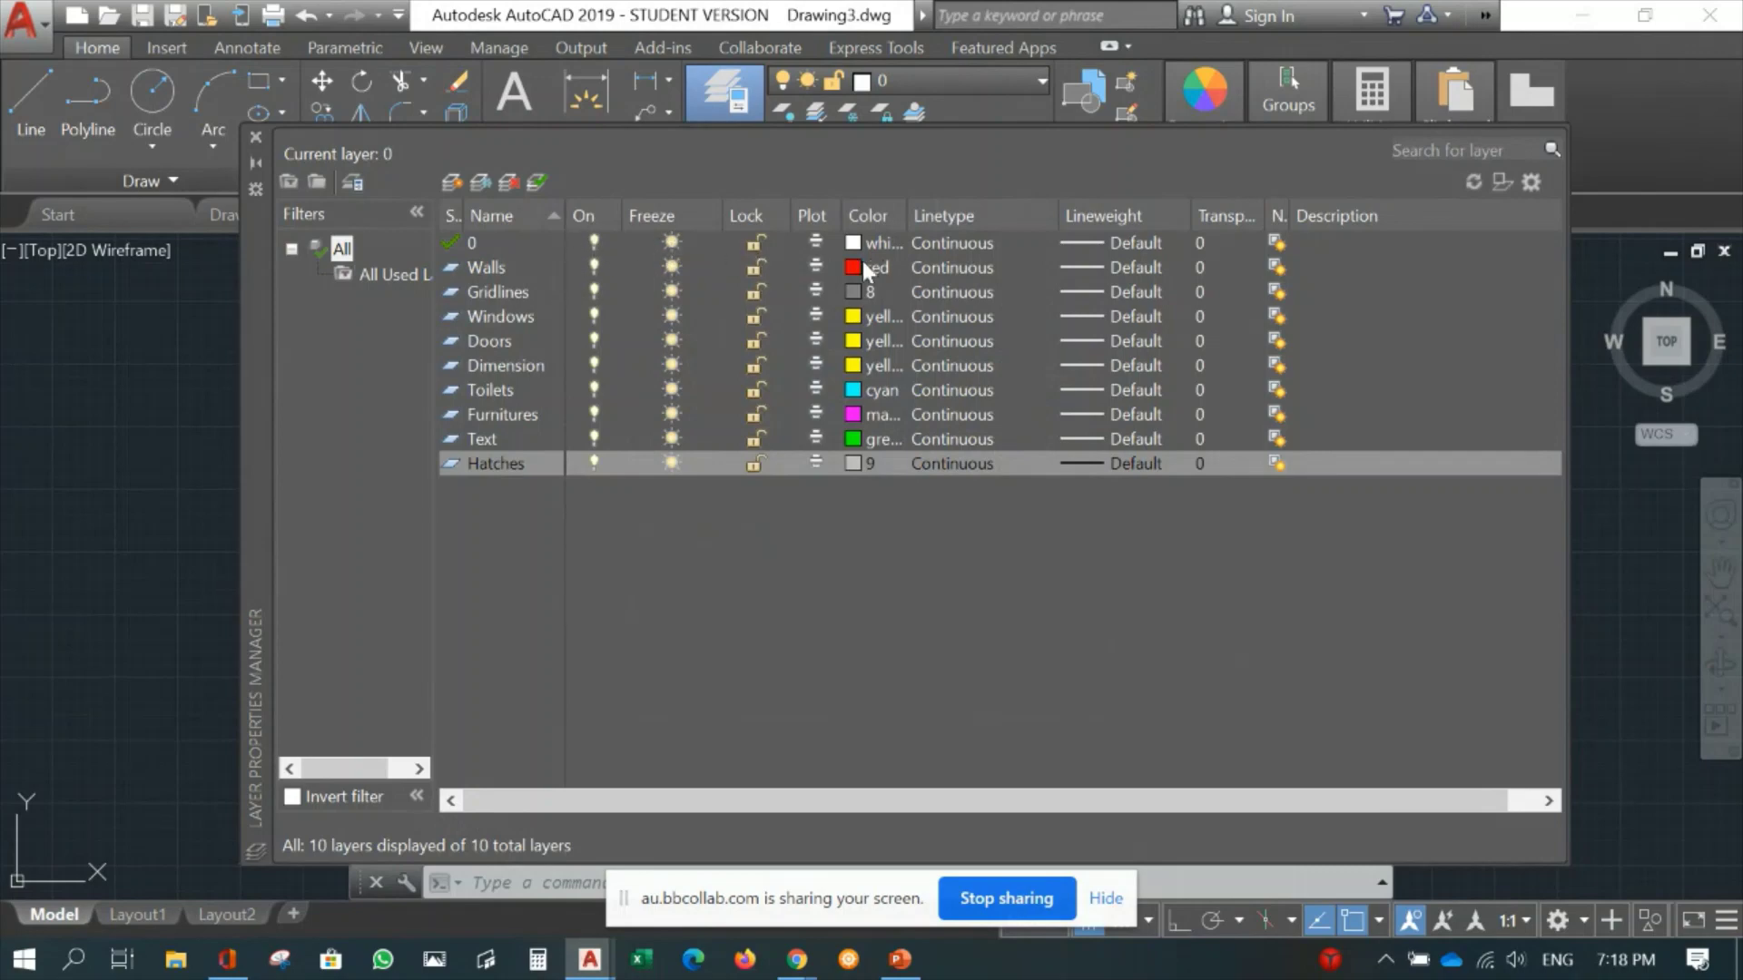
Try turning off layer 0 and toggling the On, Freeze, Lock and Plot states of the Walls layer.
click(594, 243)
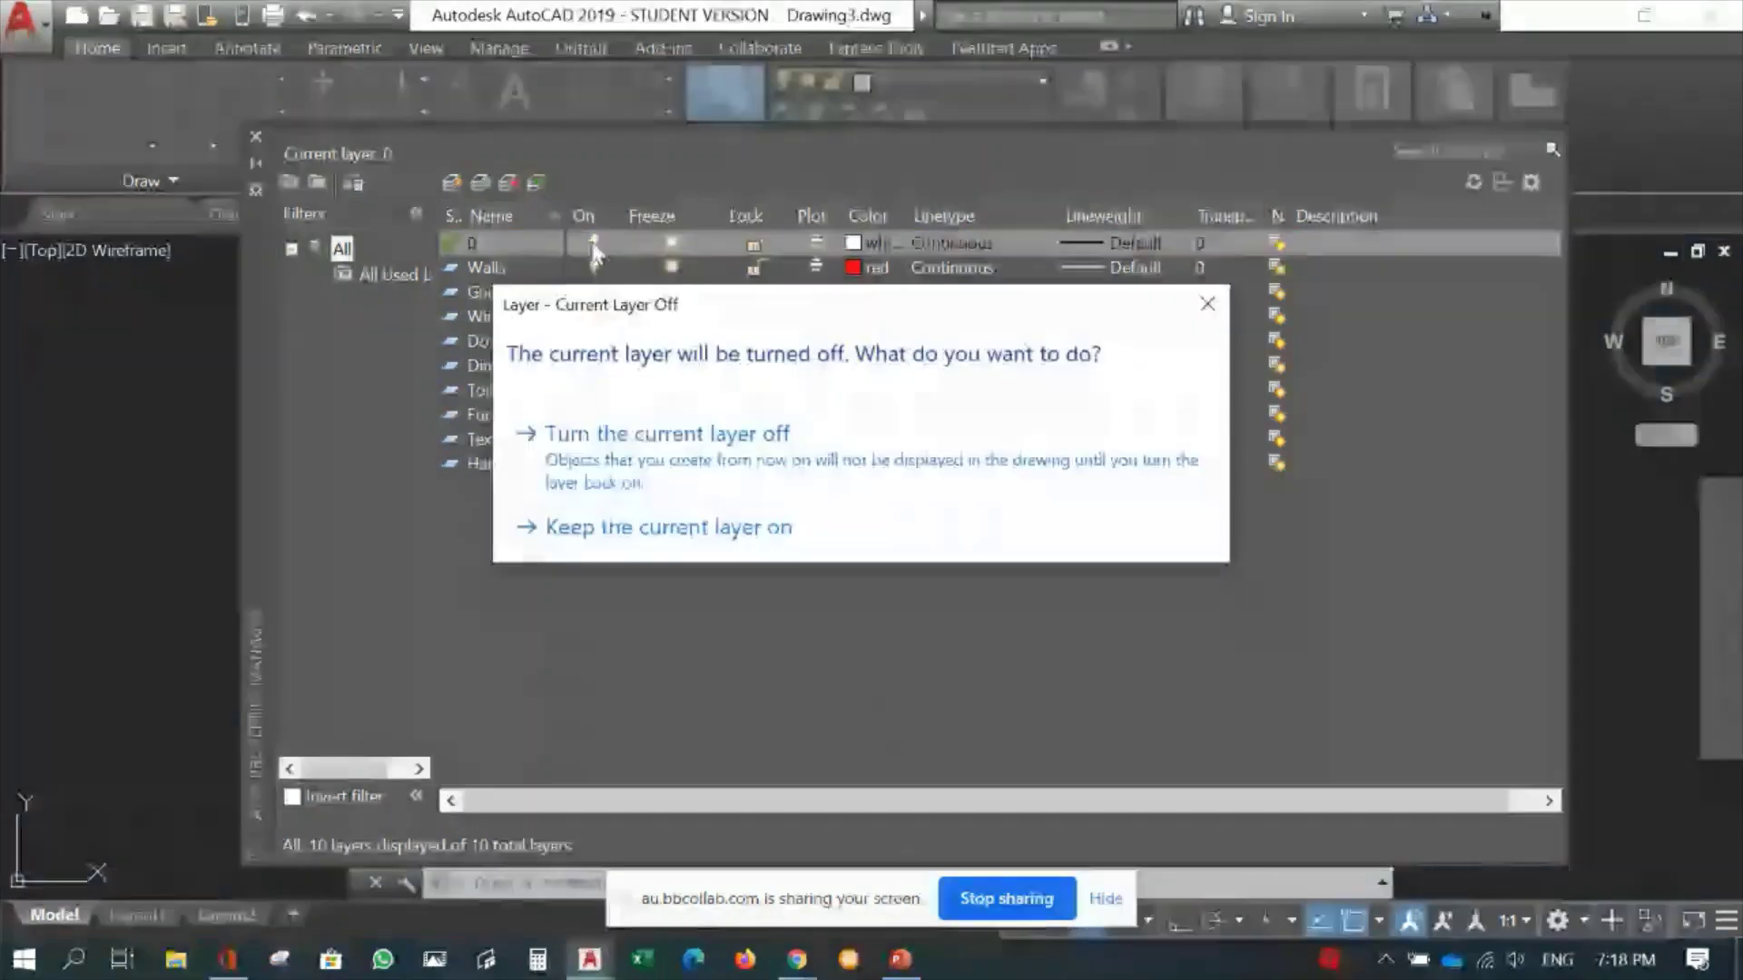
click(1206, 304)
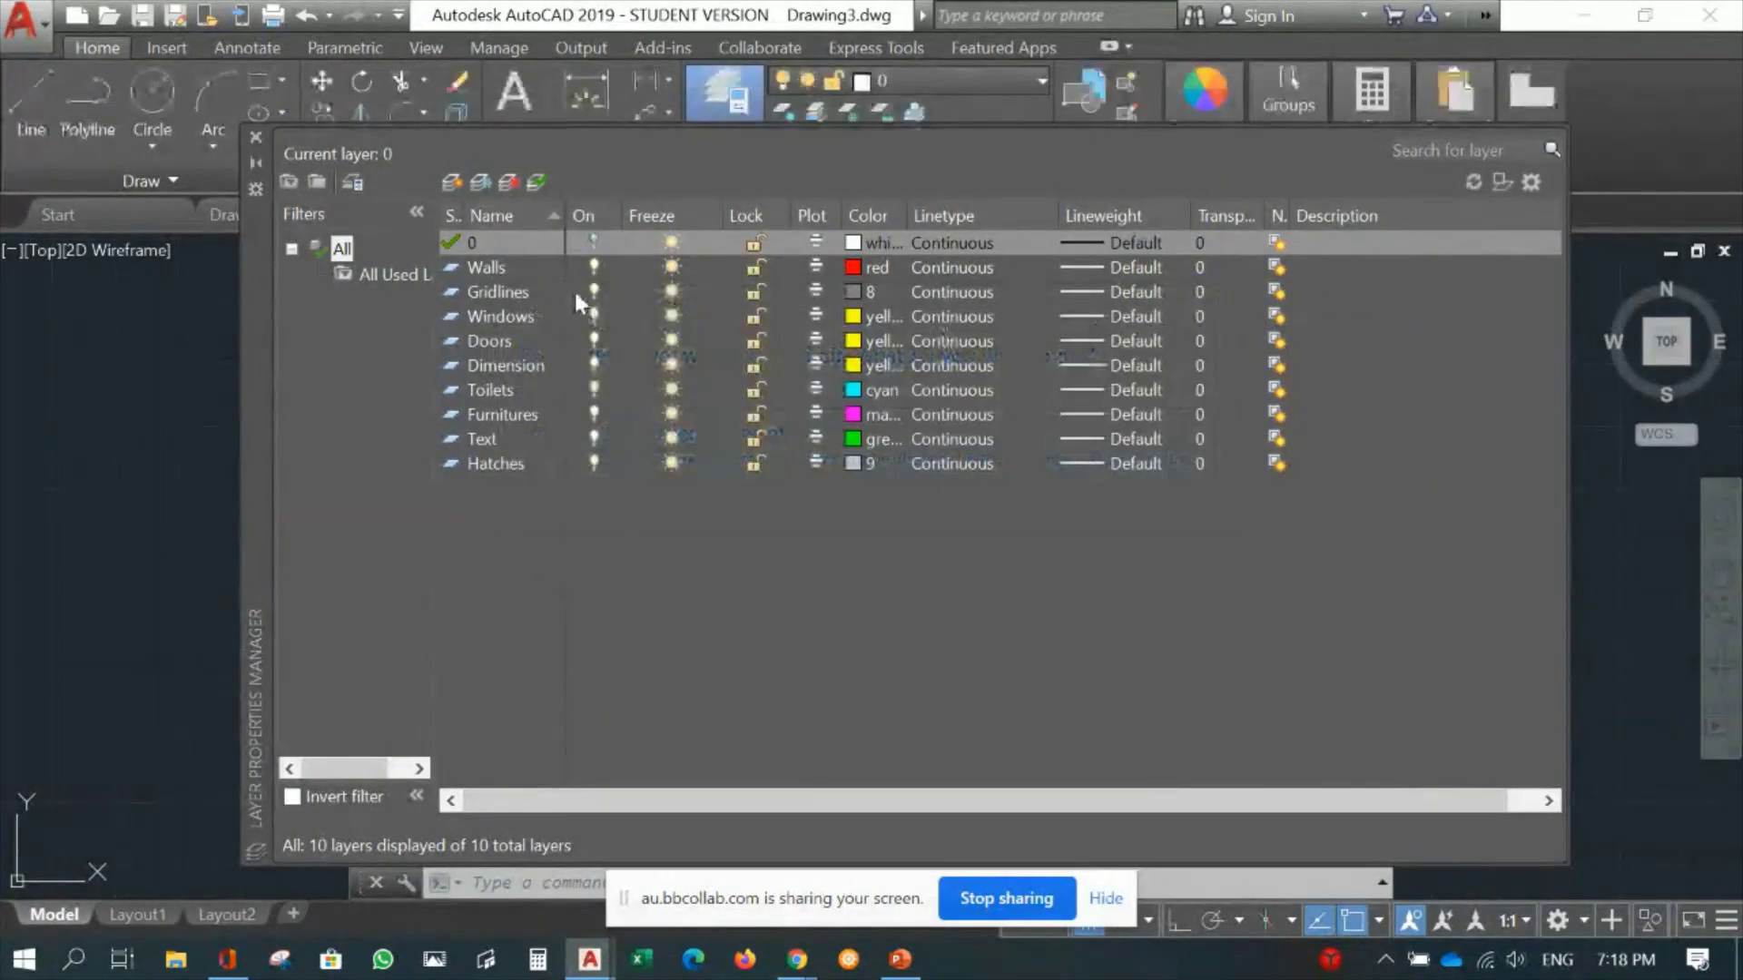
click(592, 269)
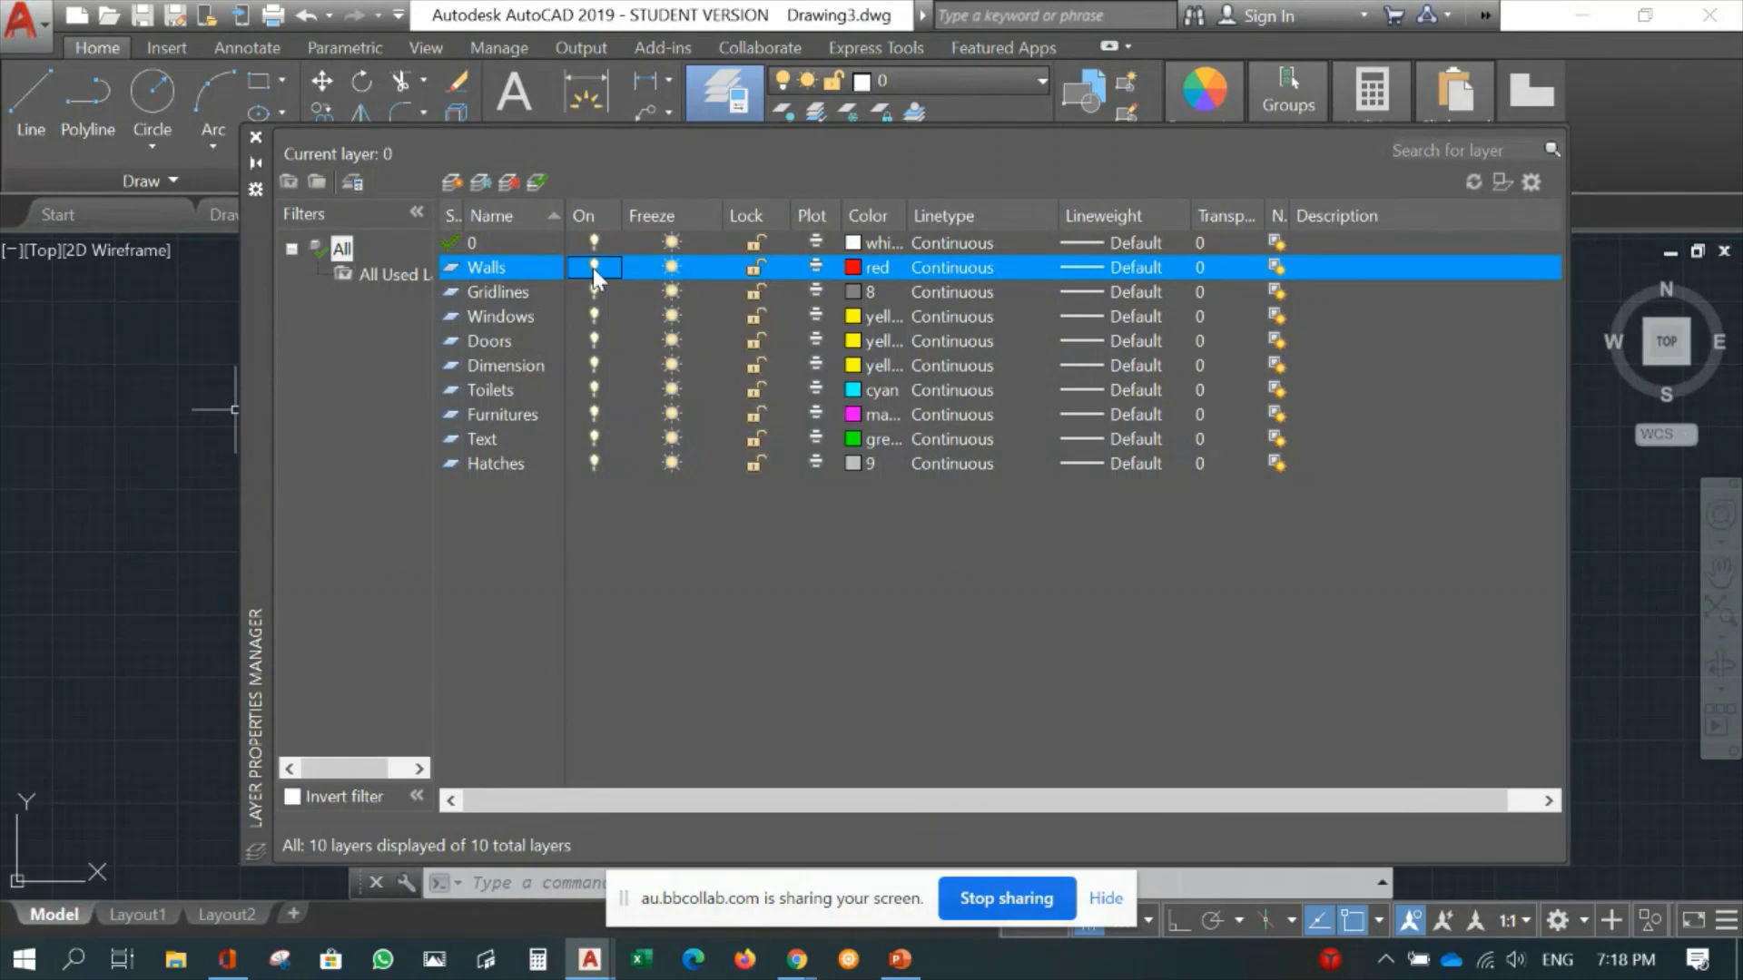
click(670, 272)
click(669, 267)
click(752, 268)
click(815, 267)
Close the Layer Properties Manager and make Dimension the current layer.
click(256, 137)
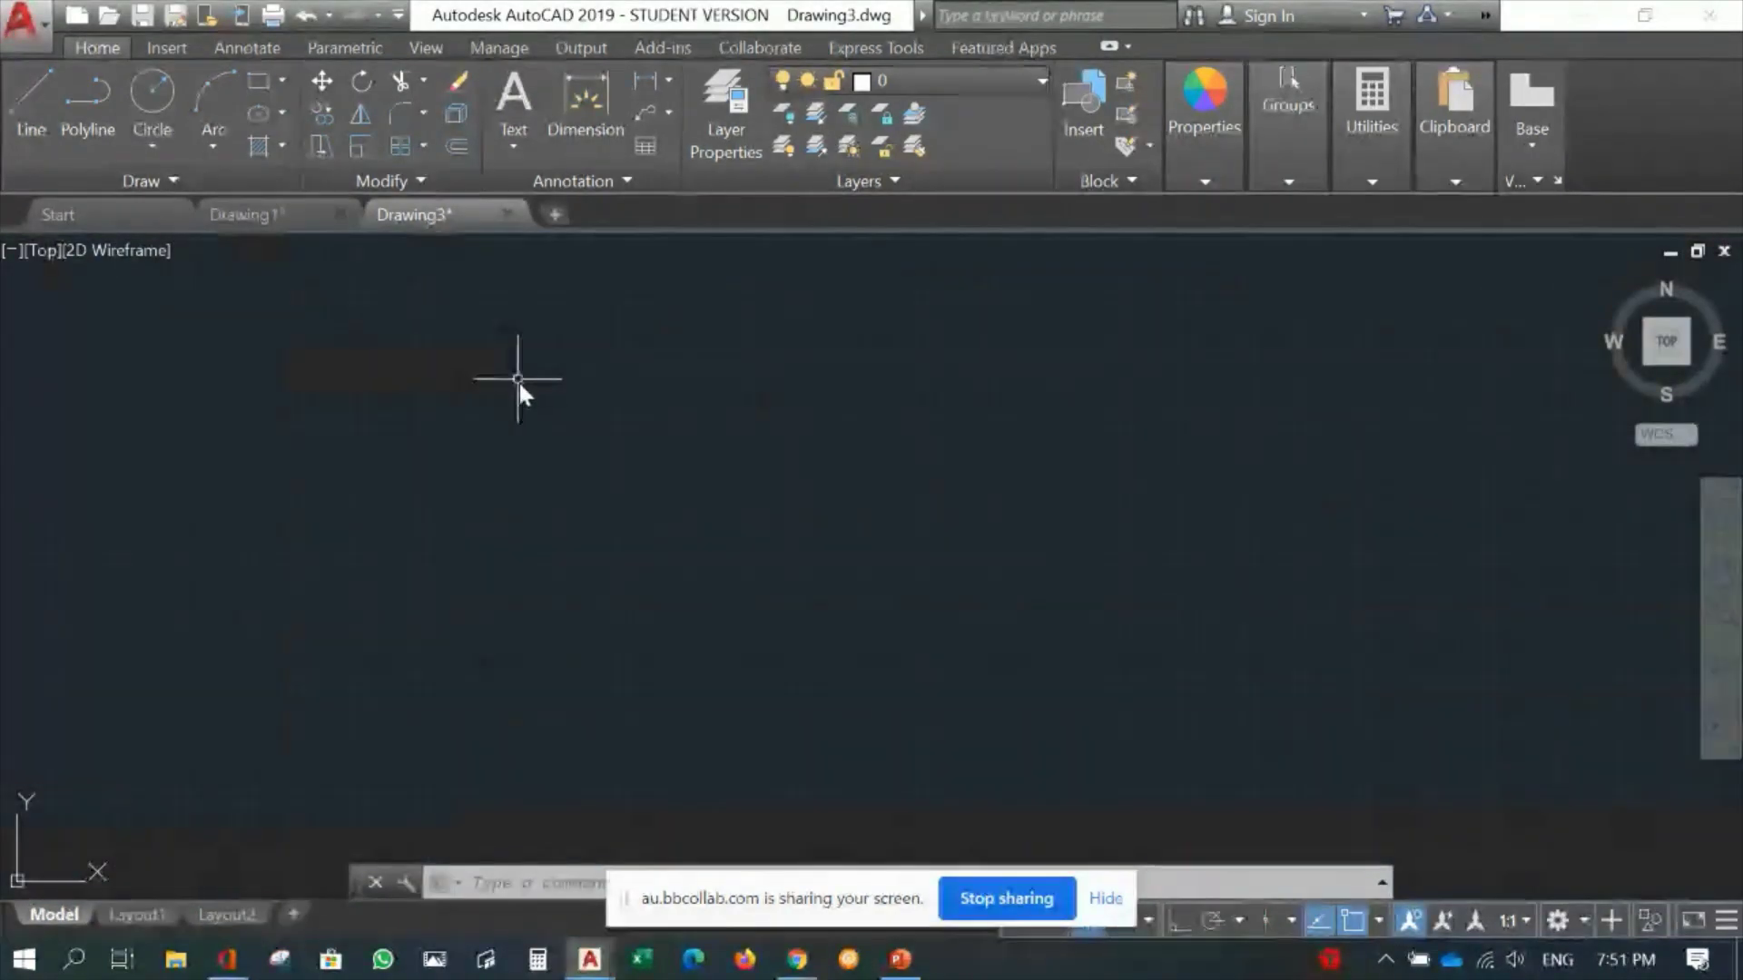
click(973, 82)
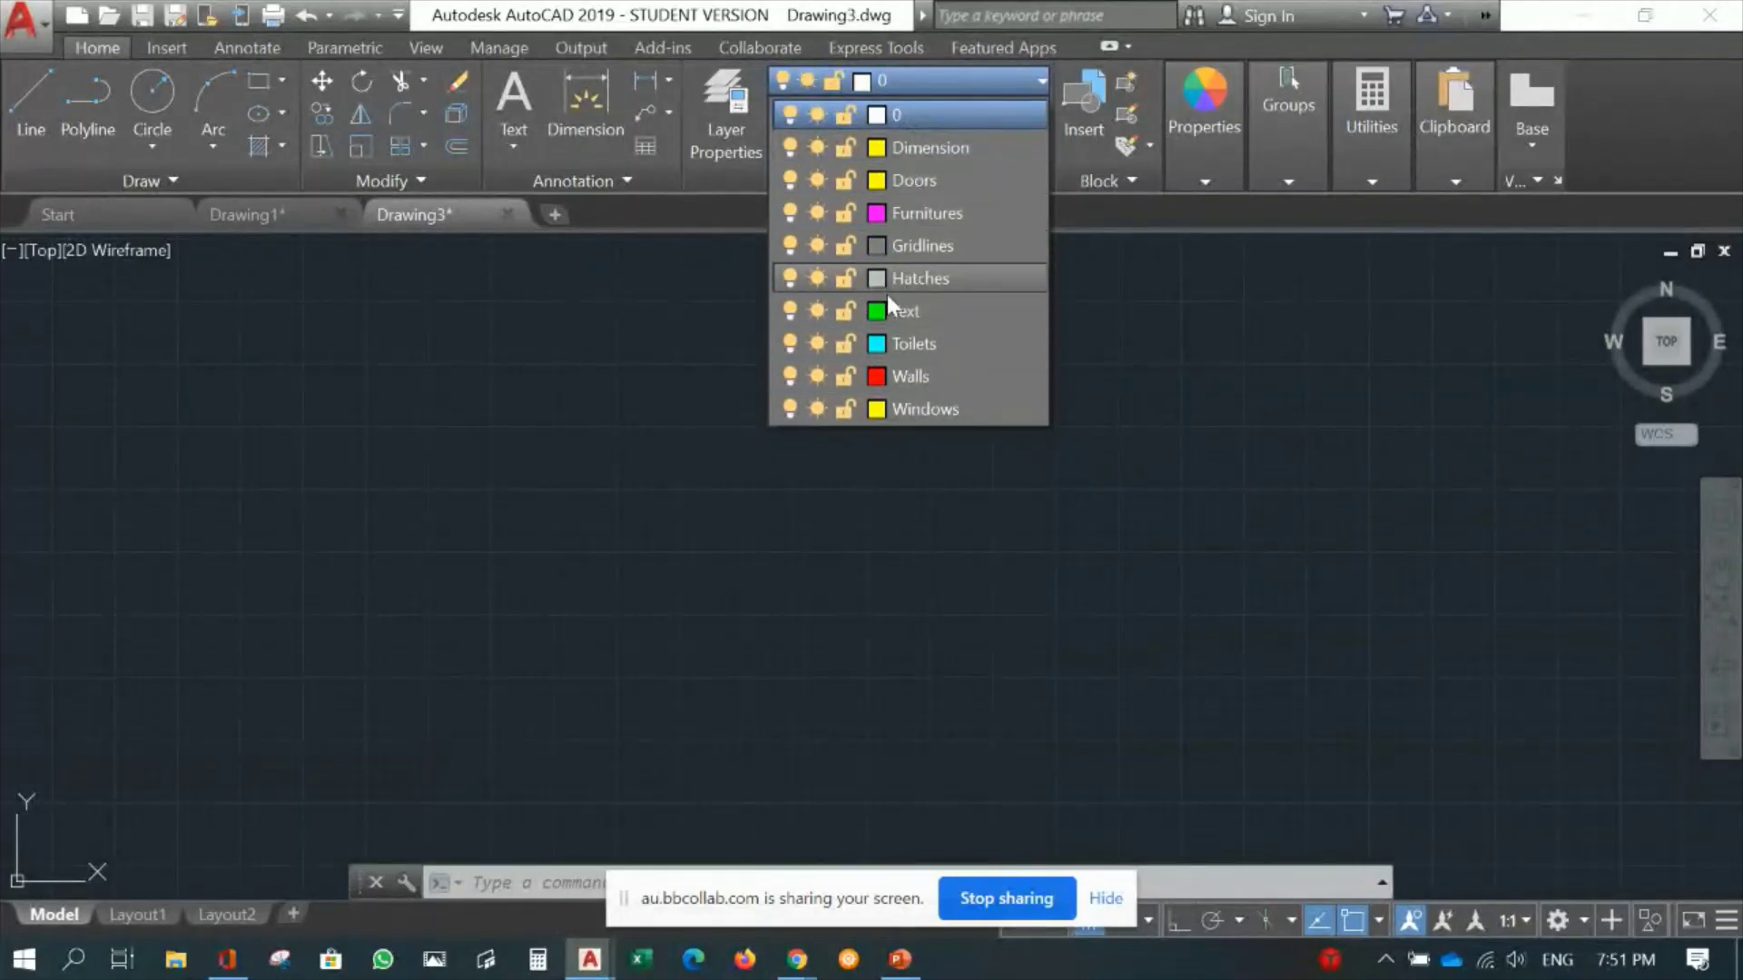
click(909, 146)
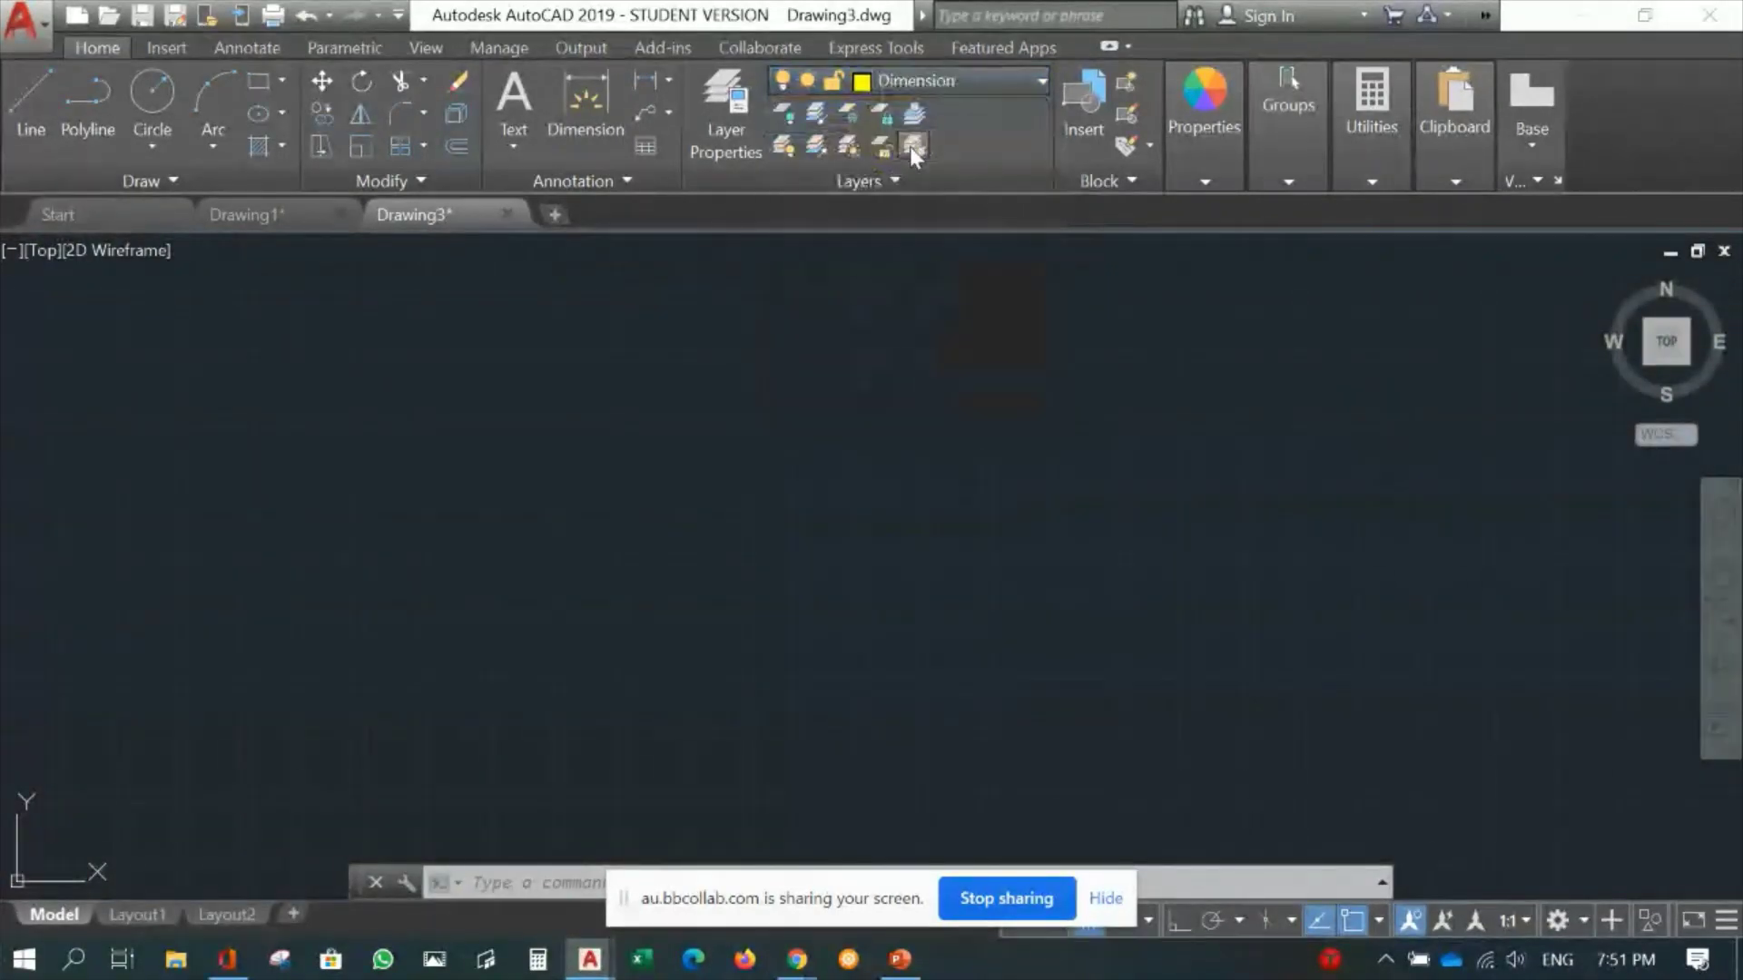
Draw one long horizontal line in the upper part of the drawing area on the Dimension layer, with Ortho on.
click(20, 107)
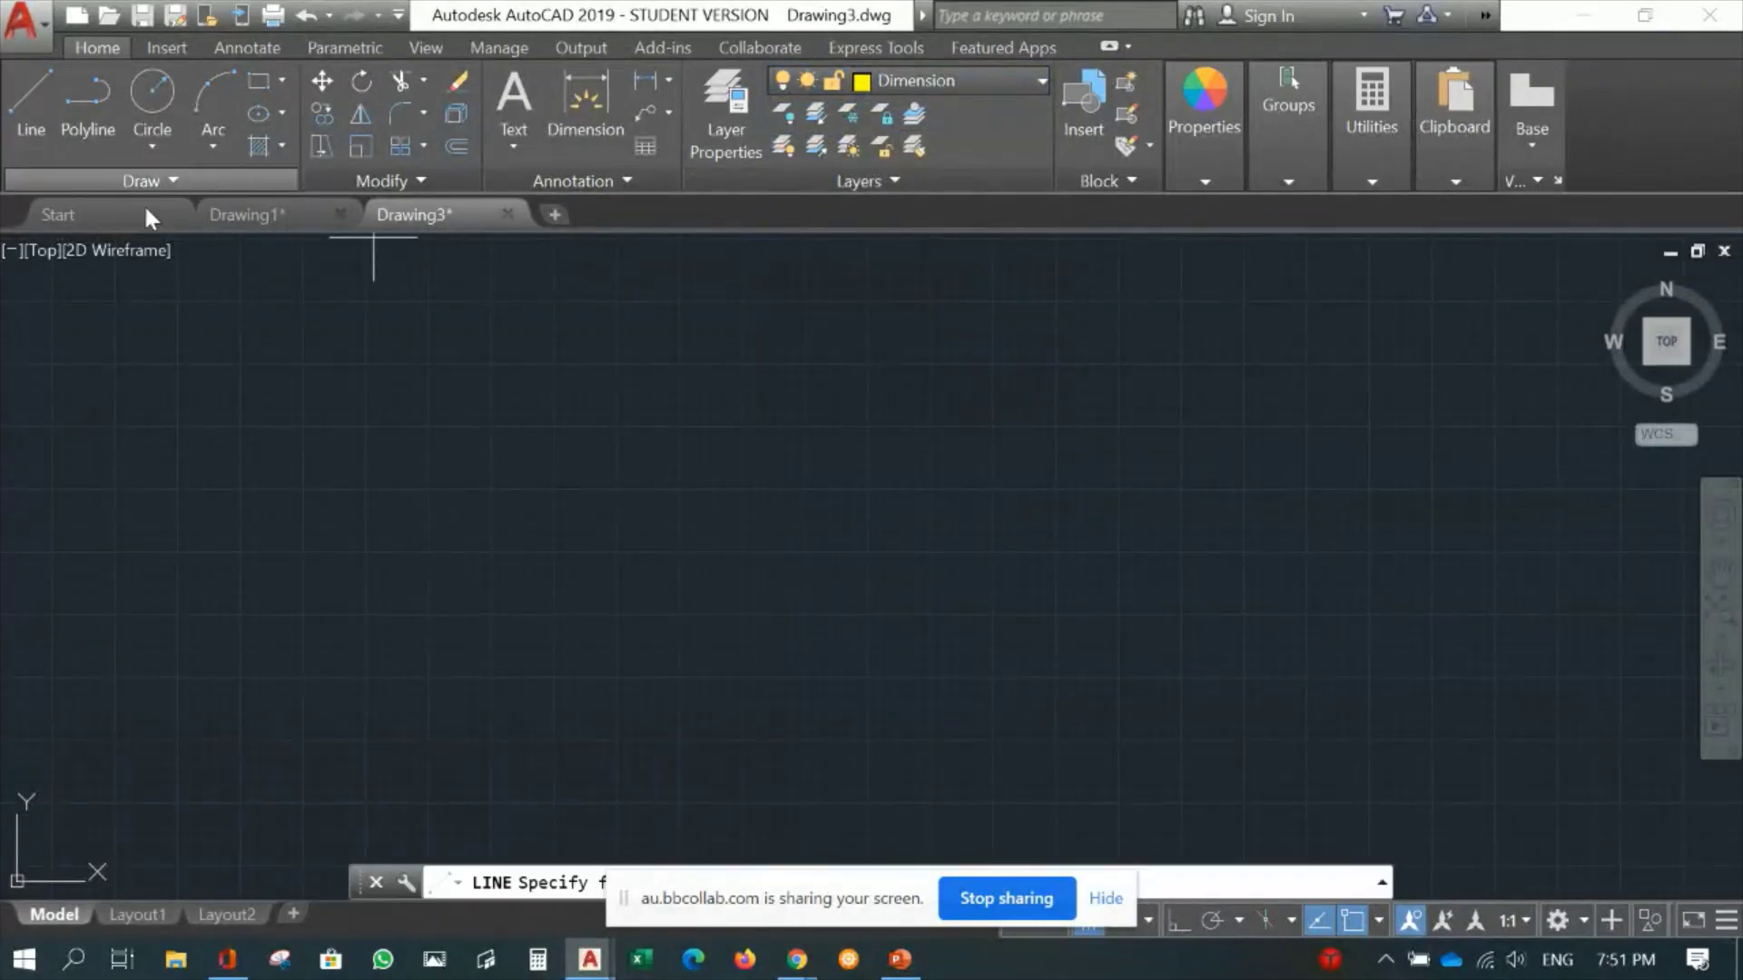
click(585, 322)
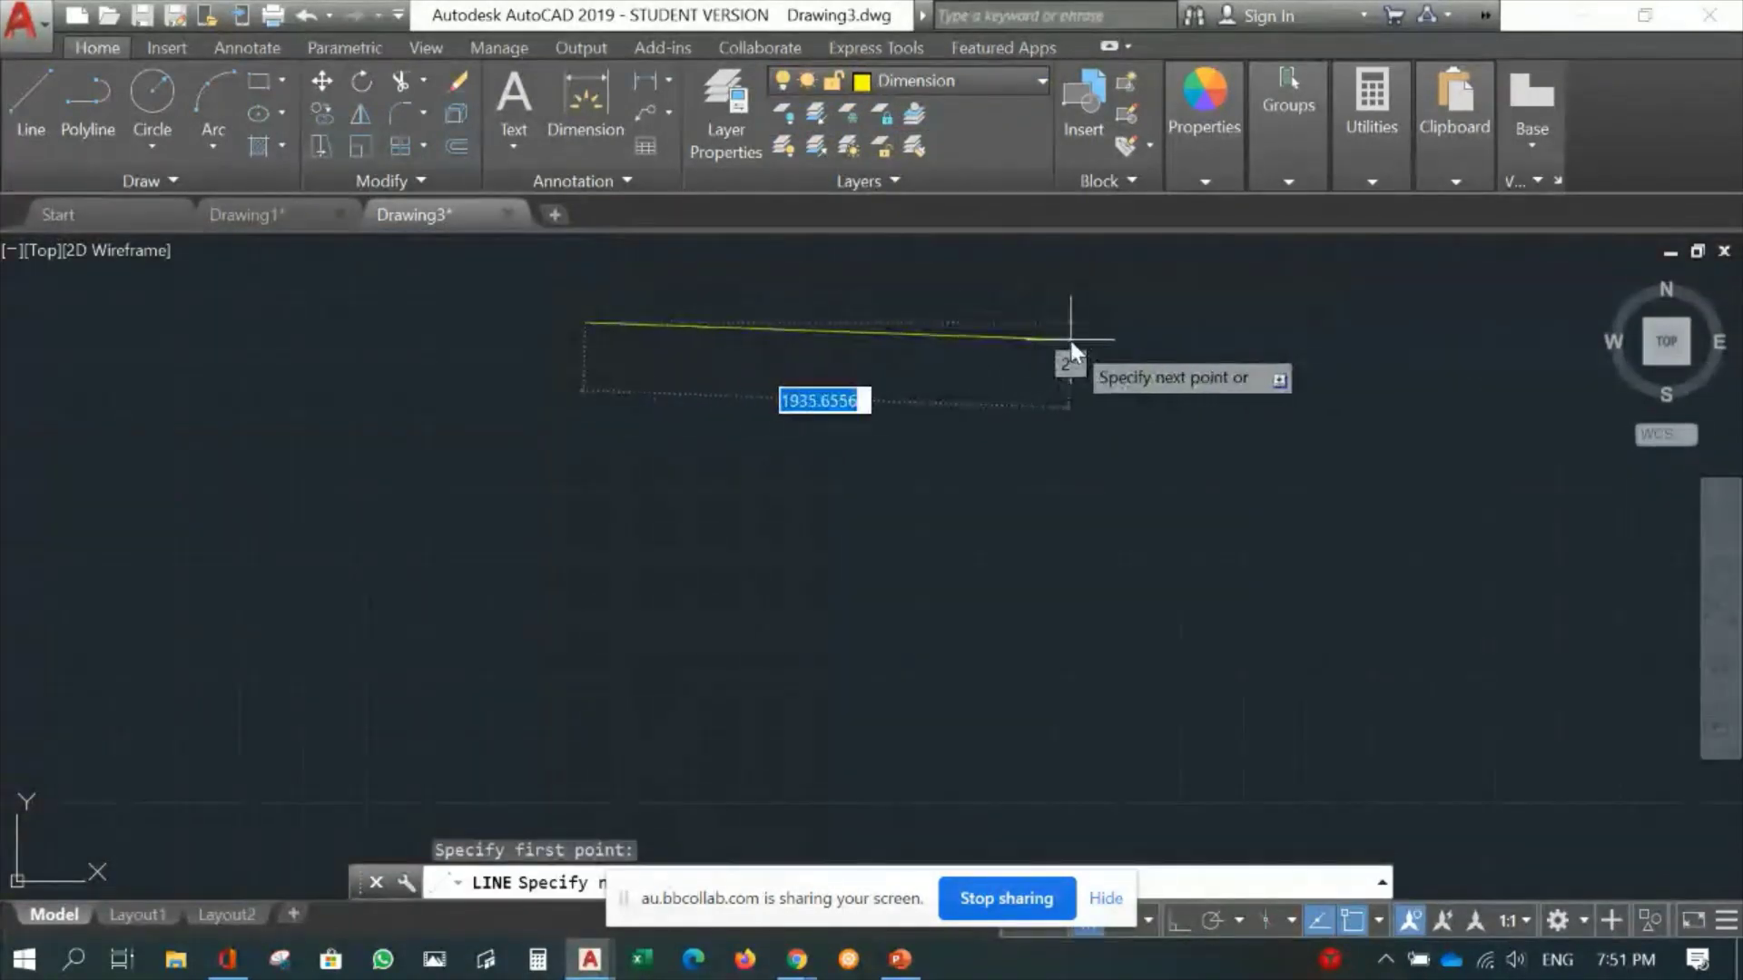
key(F8)
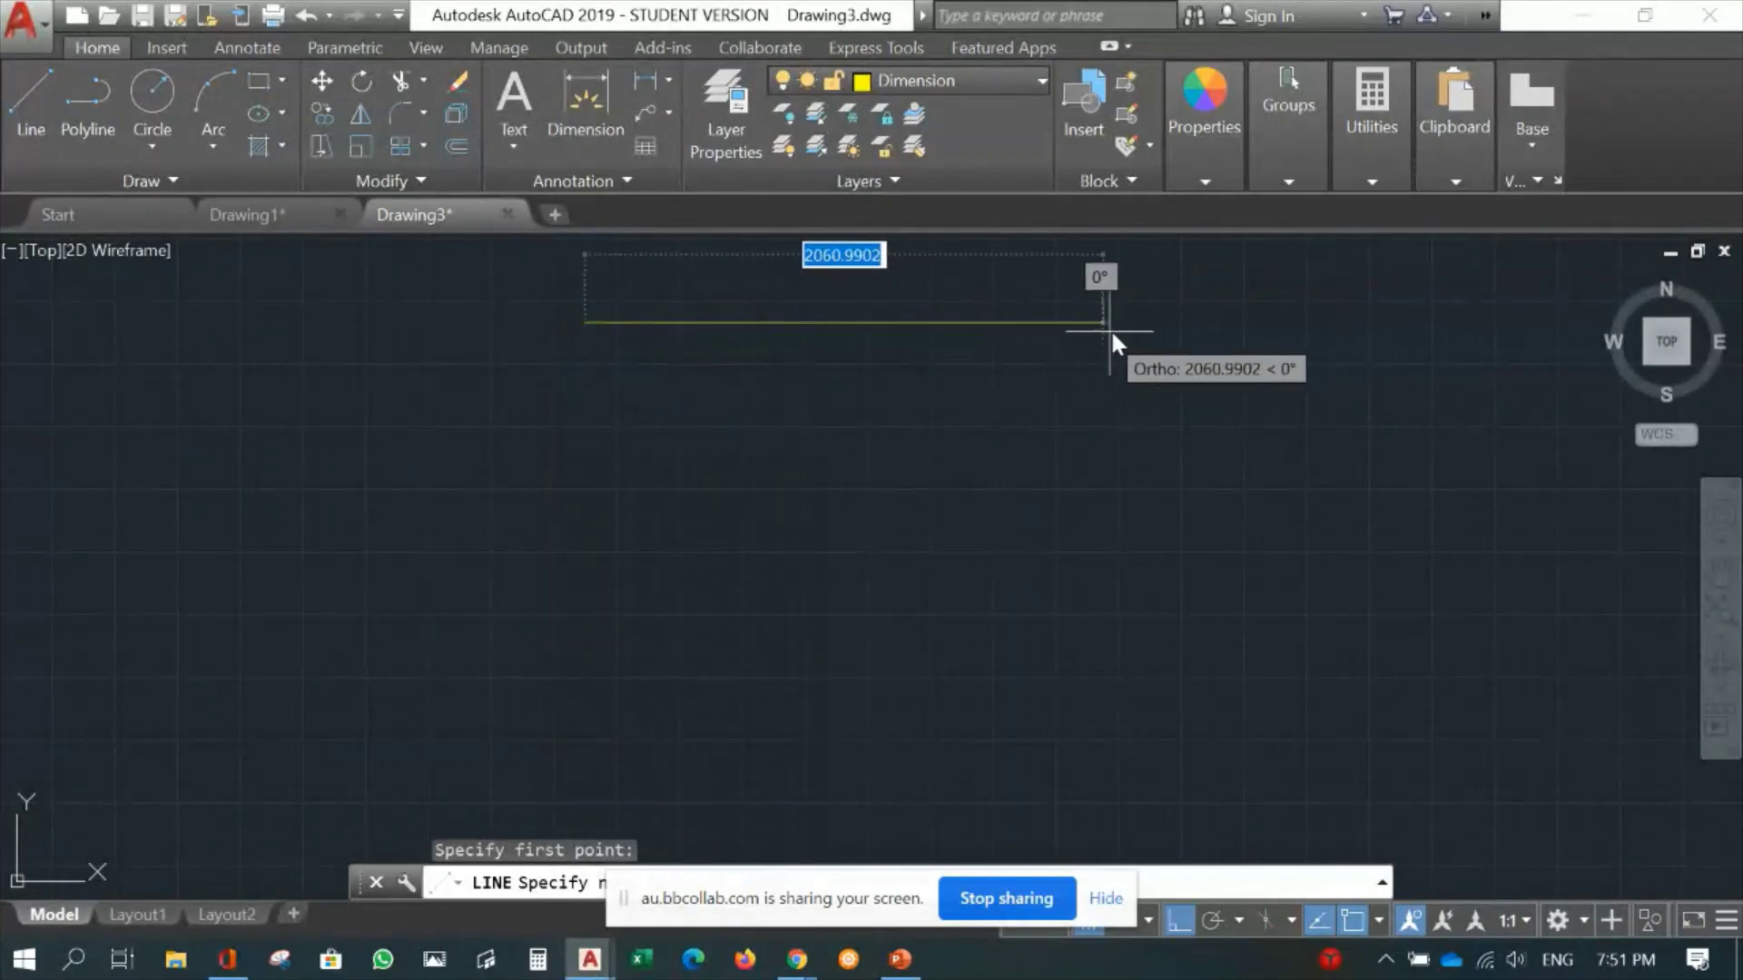
click(1133, 325)
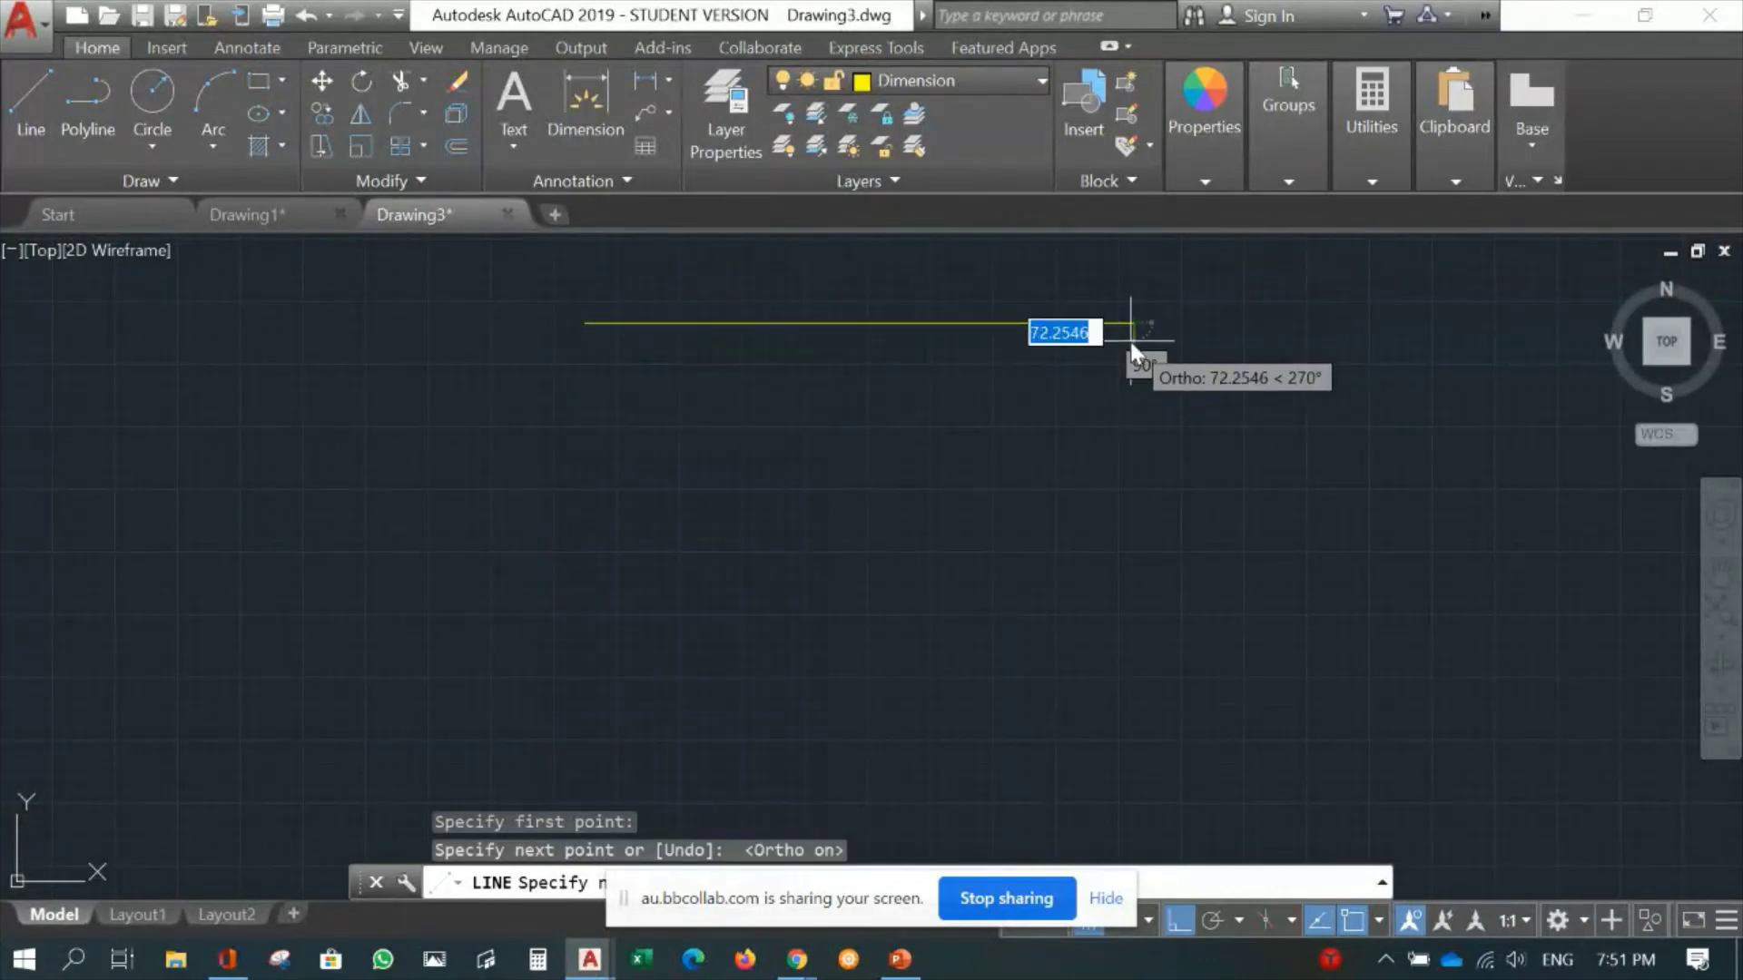
key(Return)
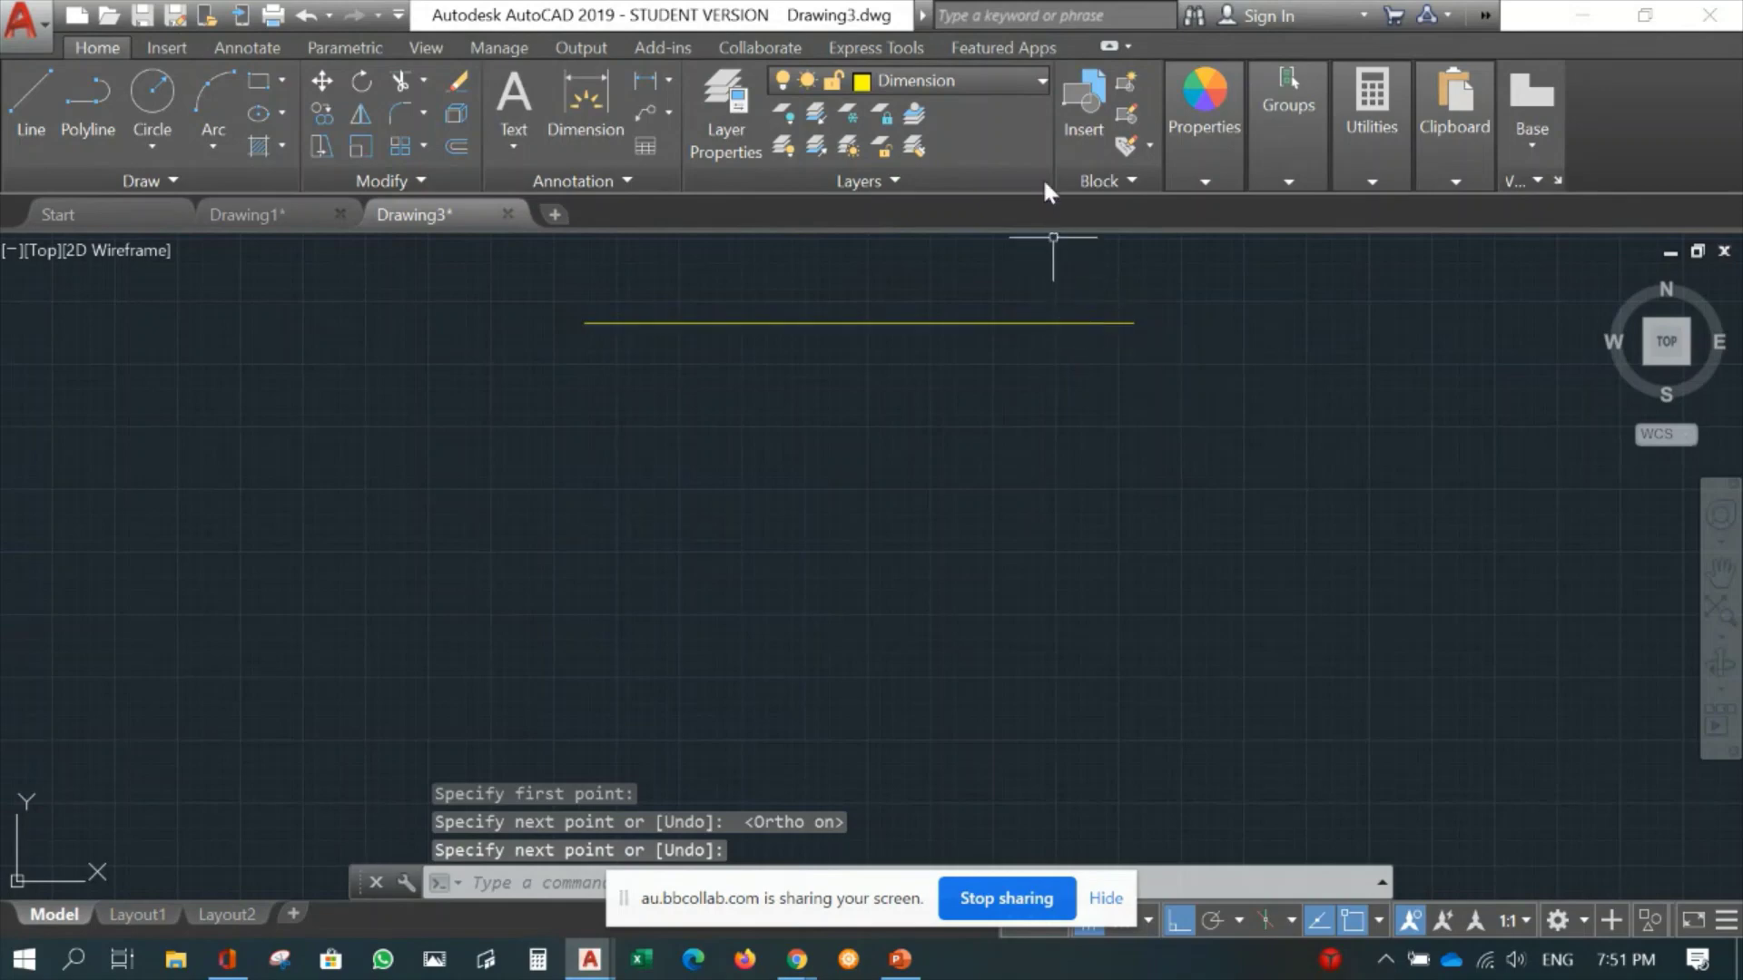
Make Furnitures the current layer and draw a horizontal line just below the yellow Dimension line, matching its length.
click(1005, 78)
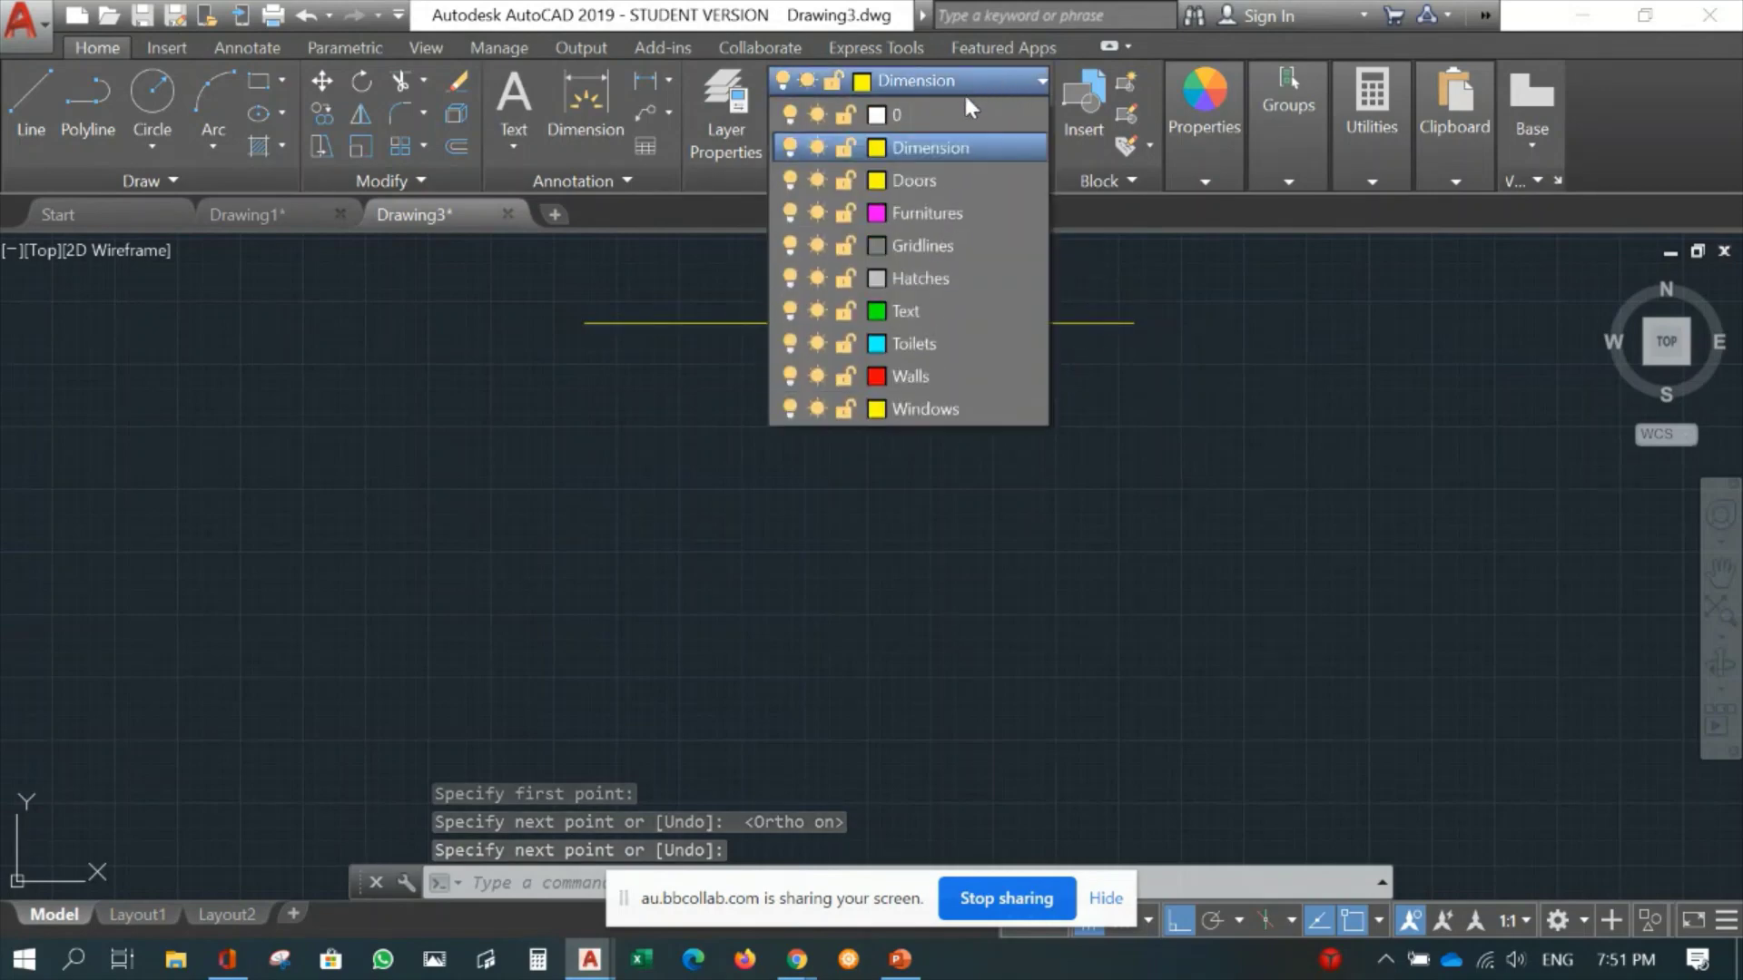
click(922, 212)
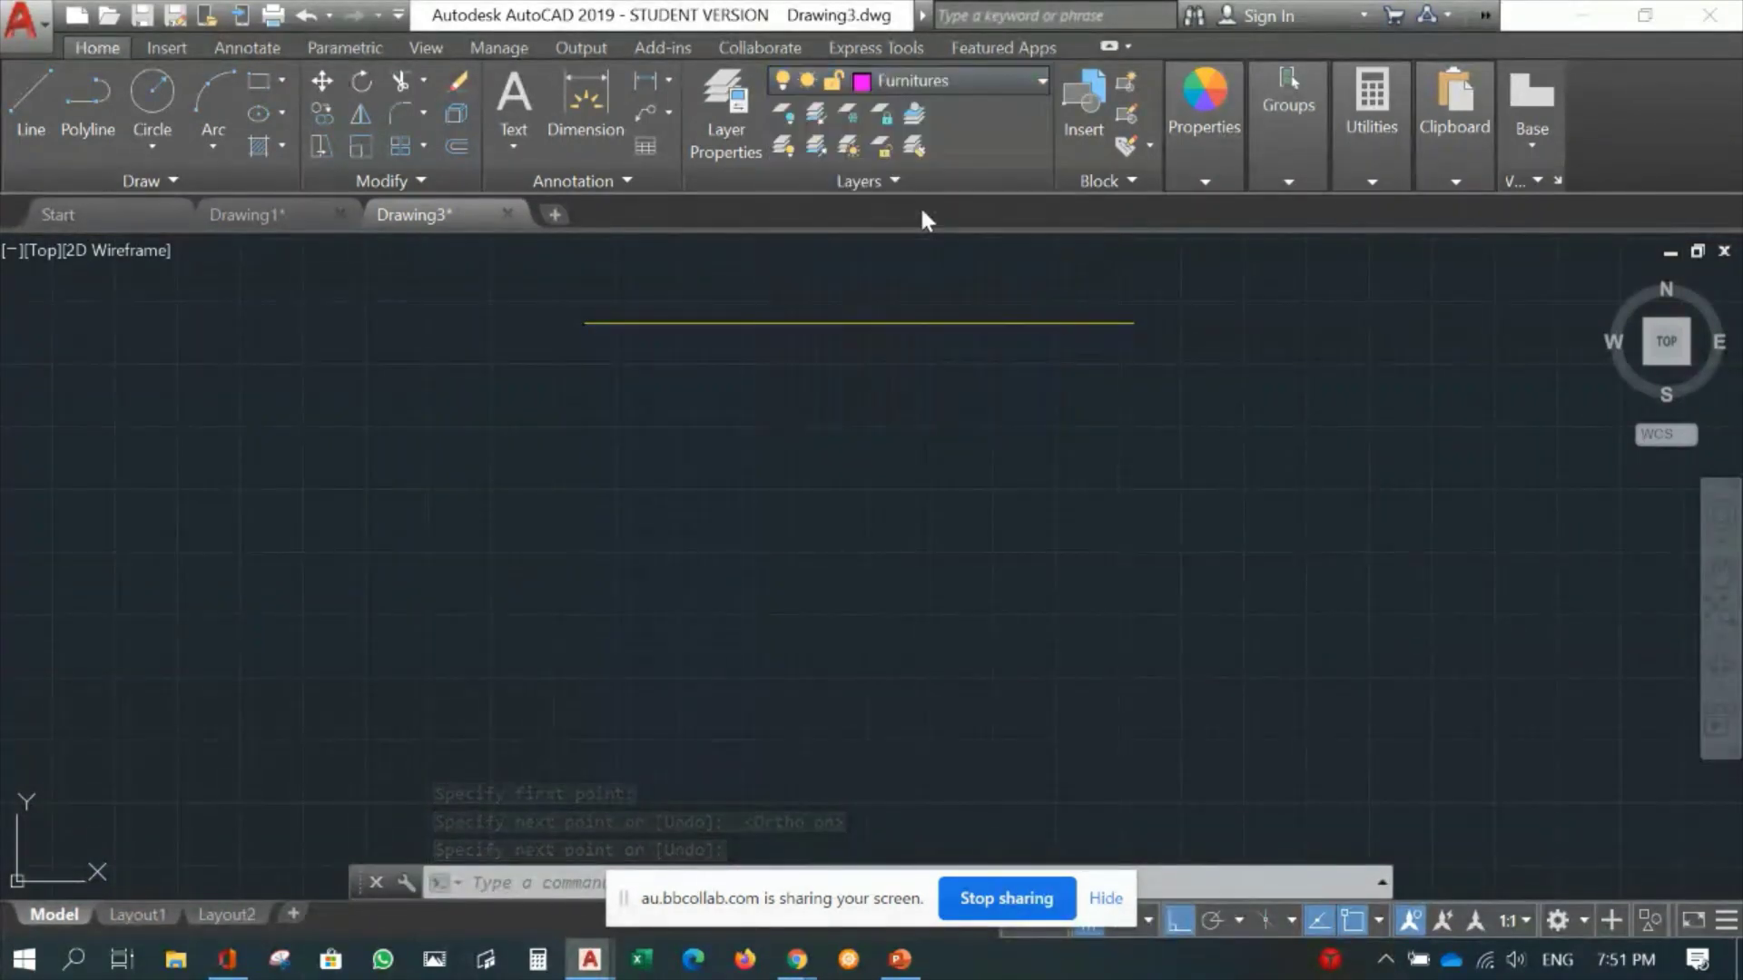
click(22, 118)
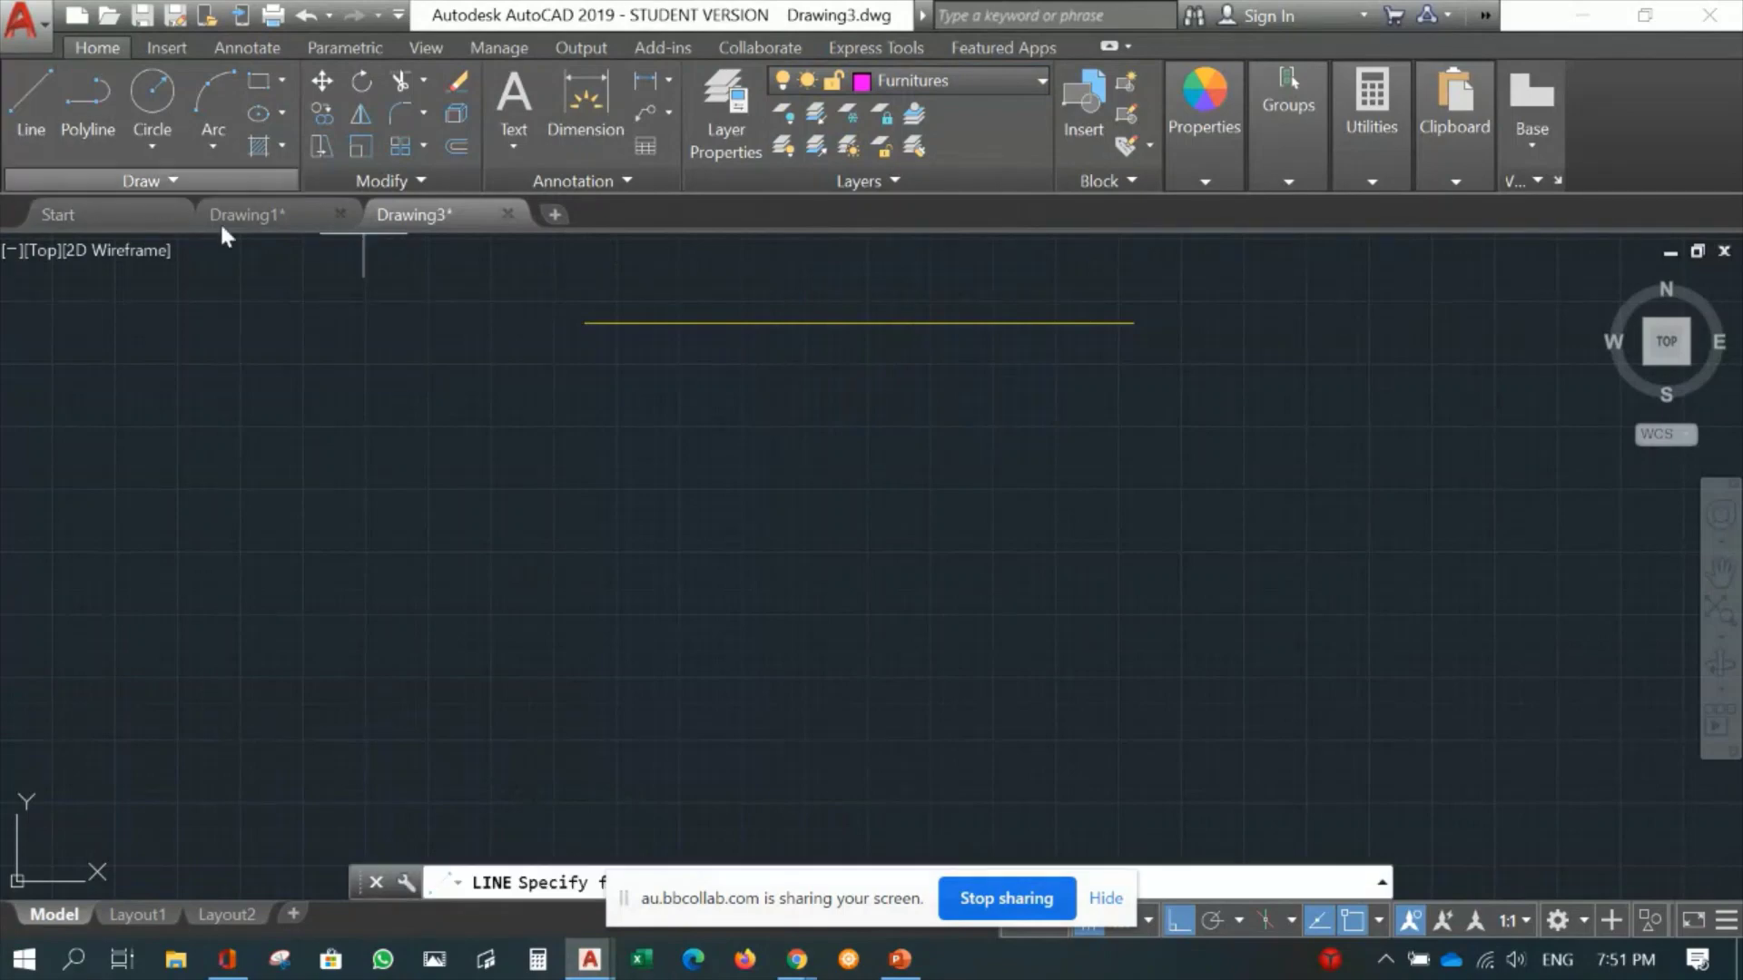
click(583, 373)
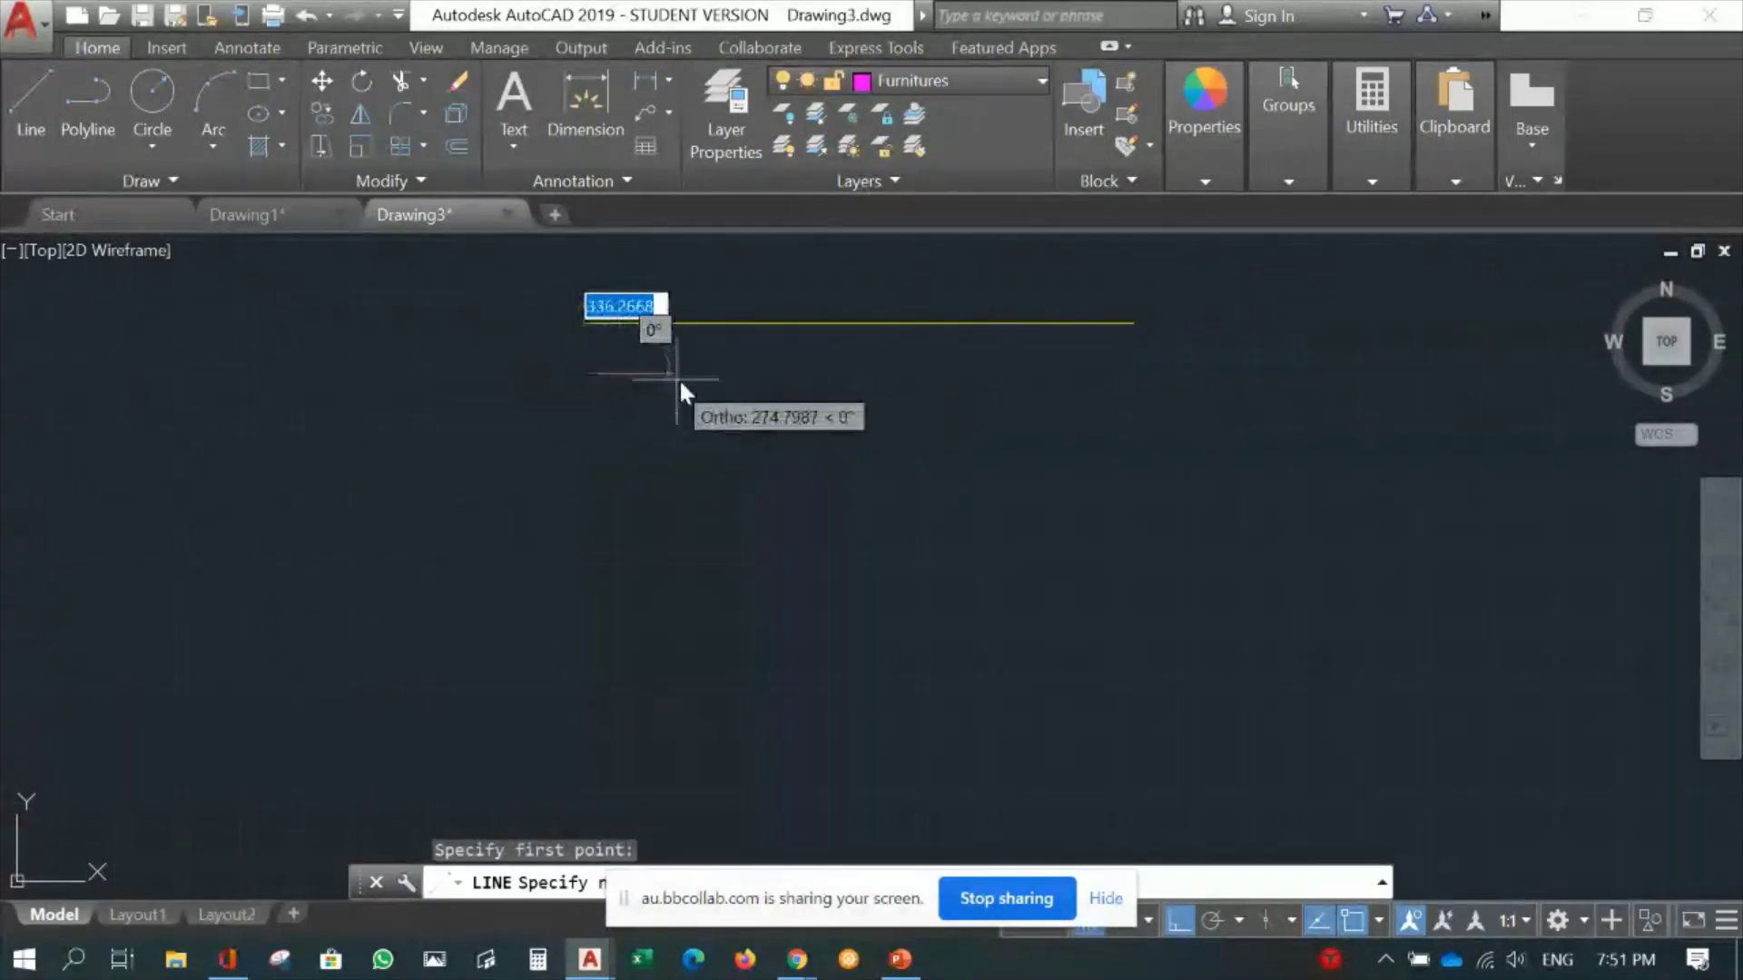
click(1130, 394)
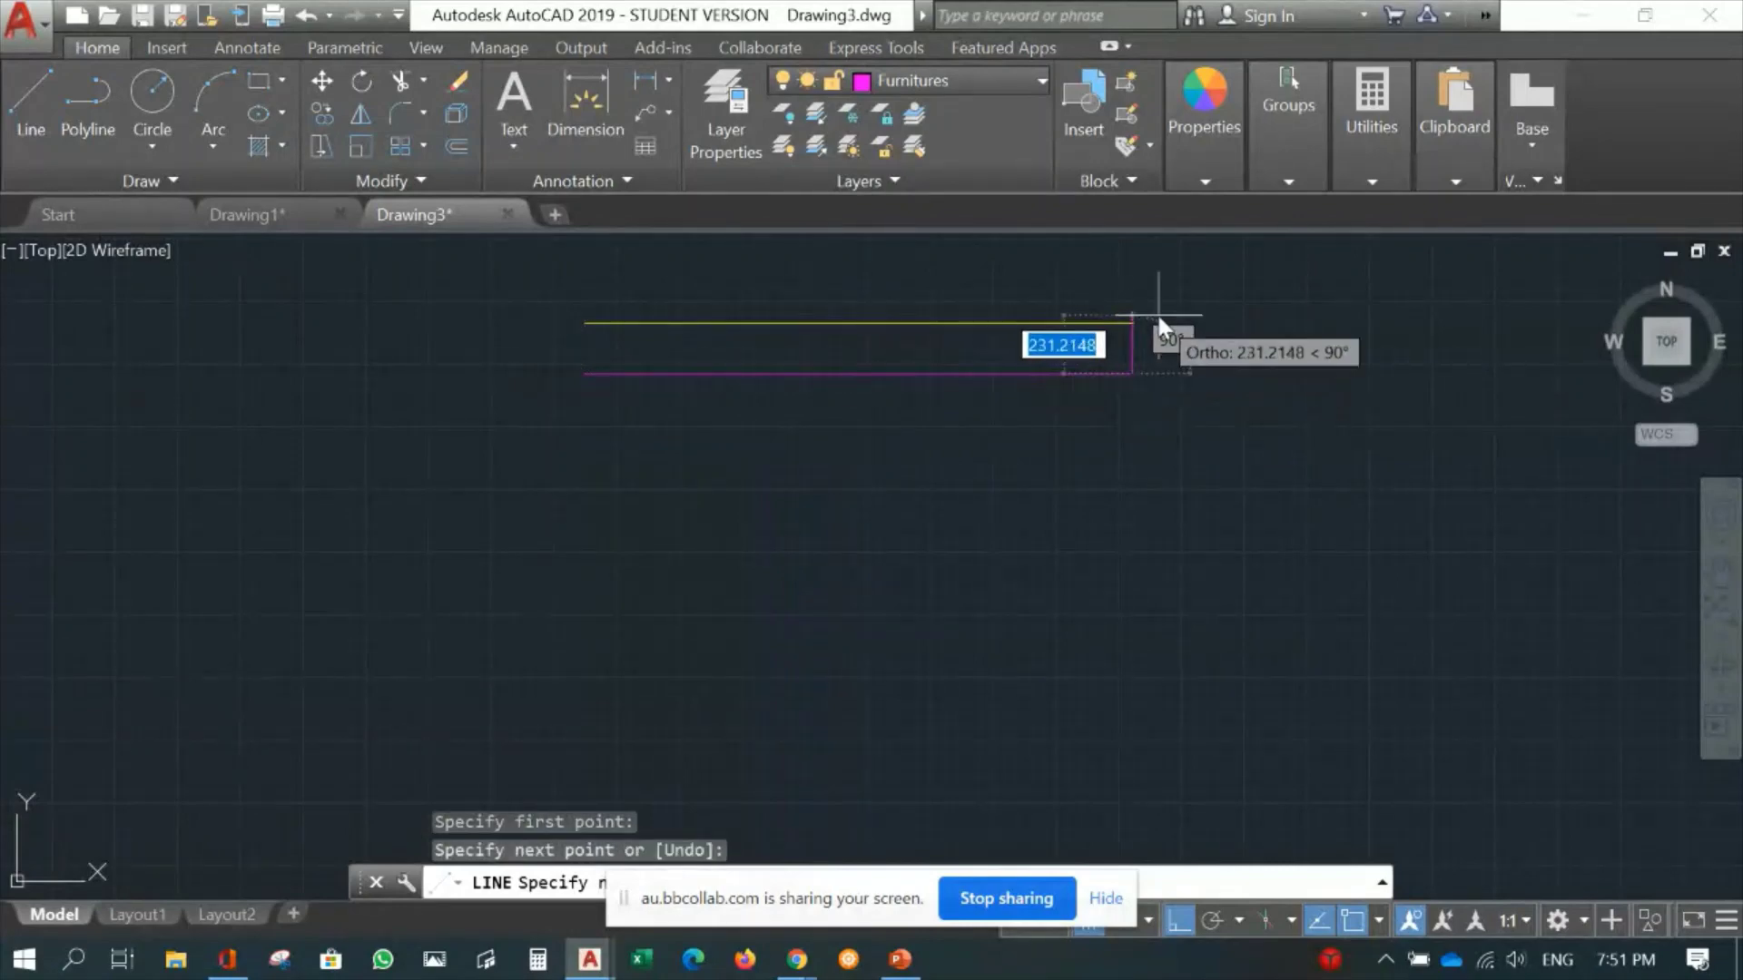
key(Return)
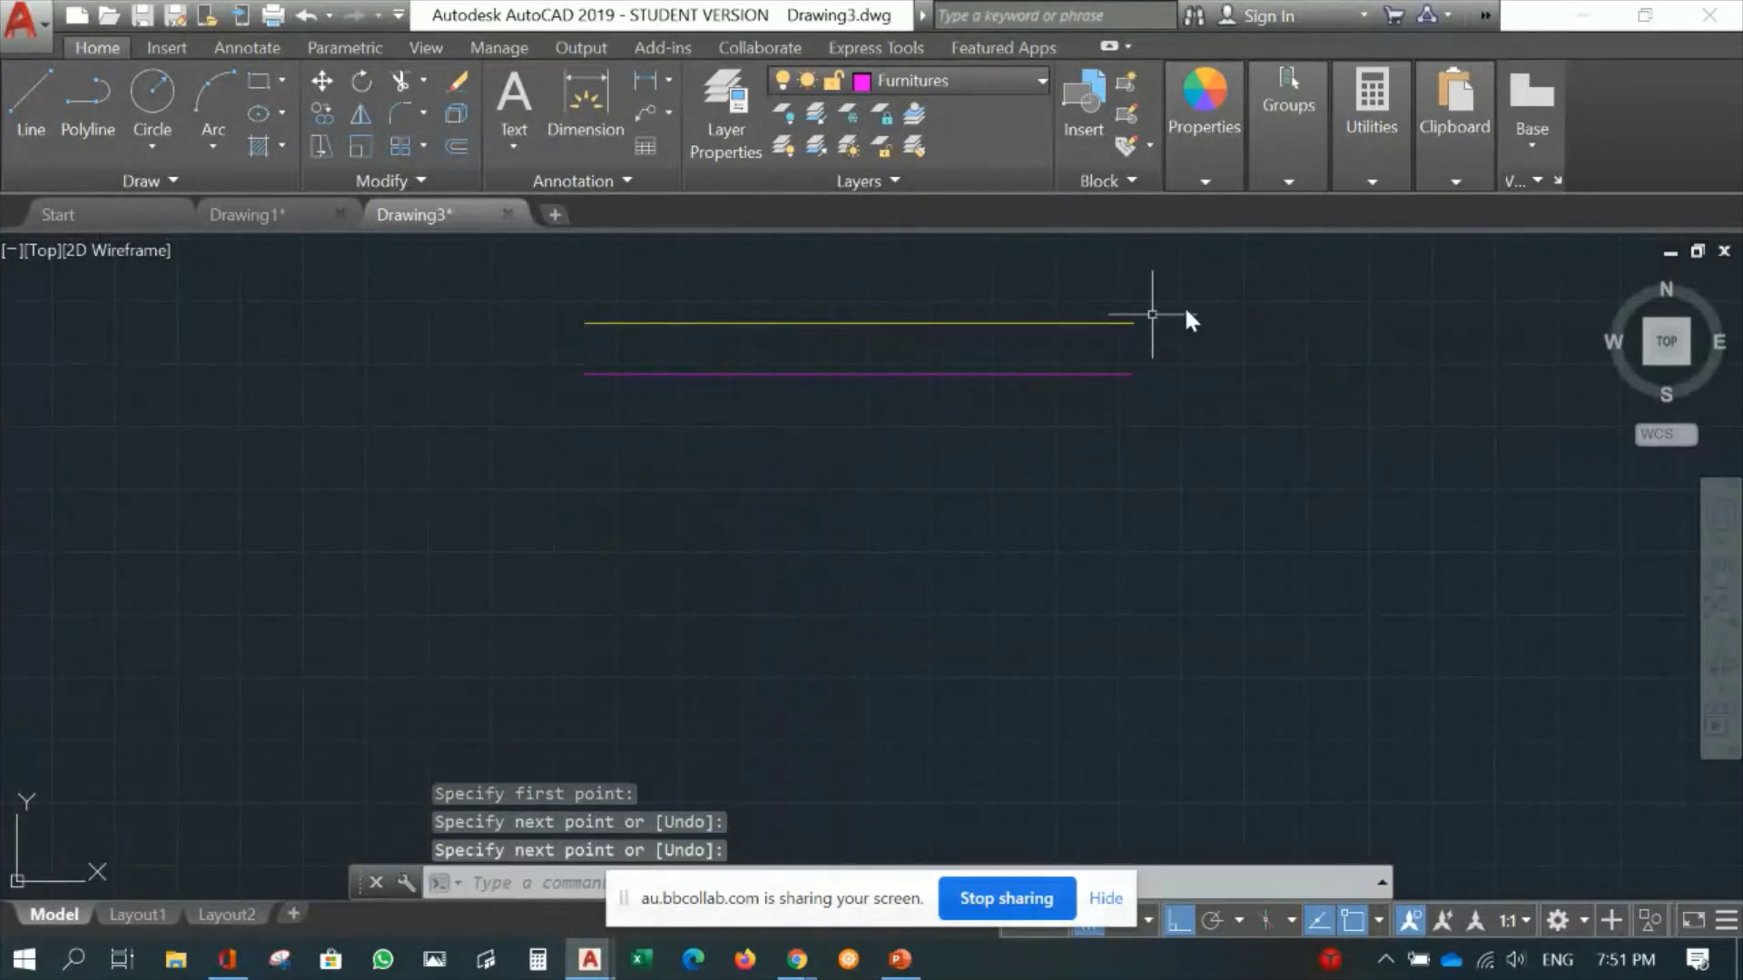
Make Gridlines the current layer and draw a similar horizontal line just below the magenta Furnitures line.
click(988, 76)
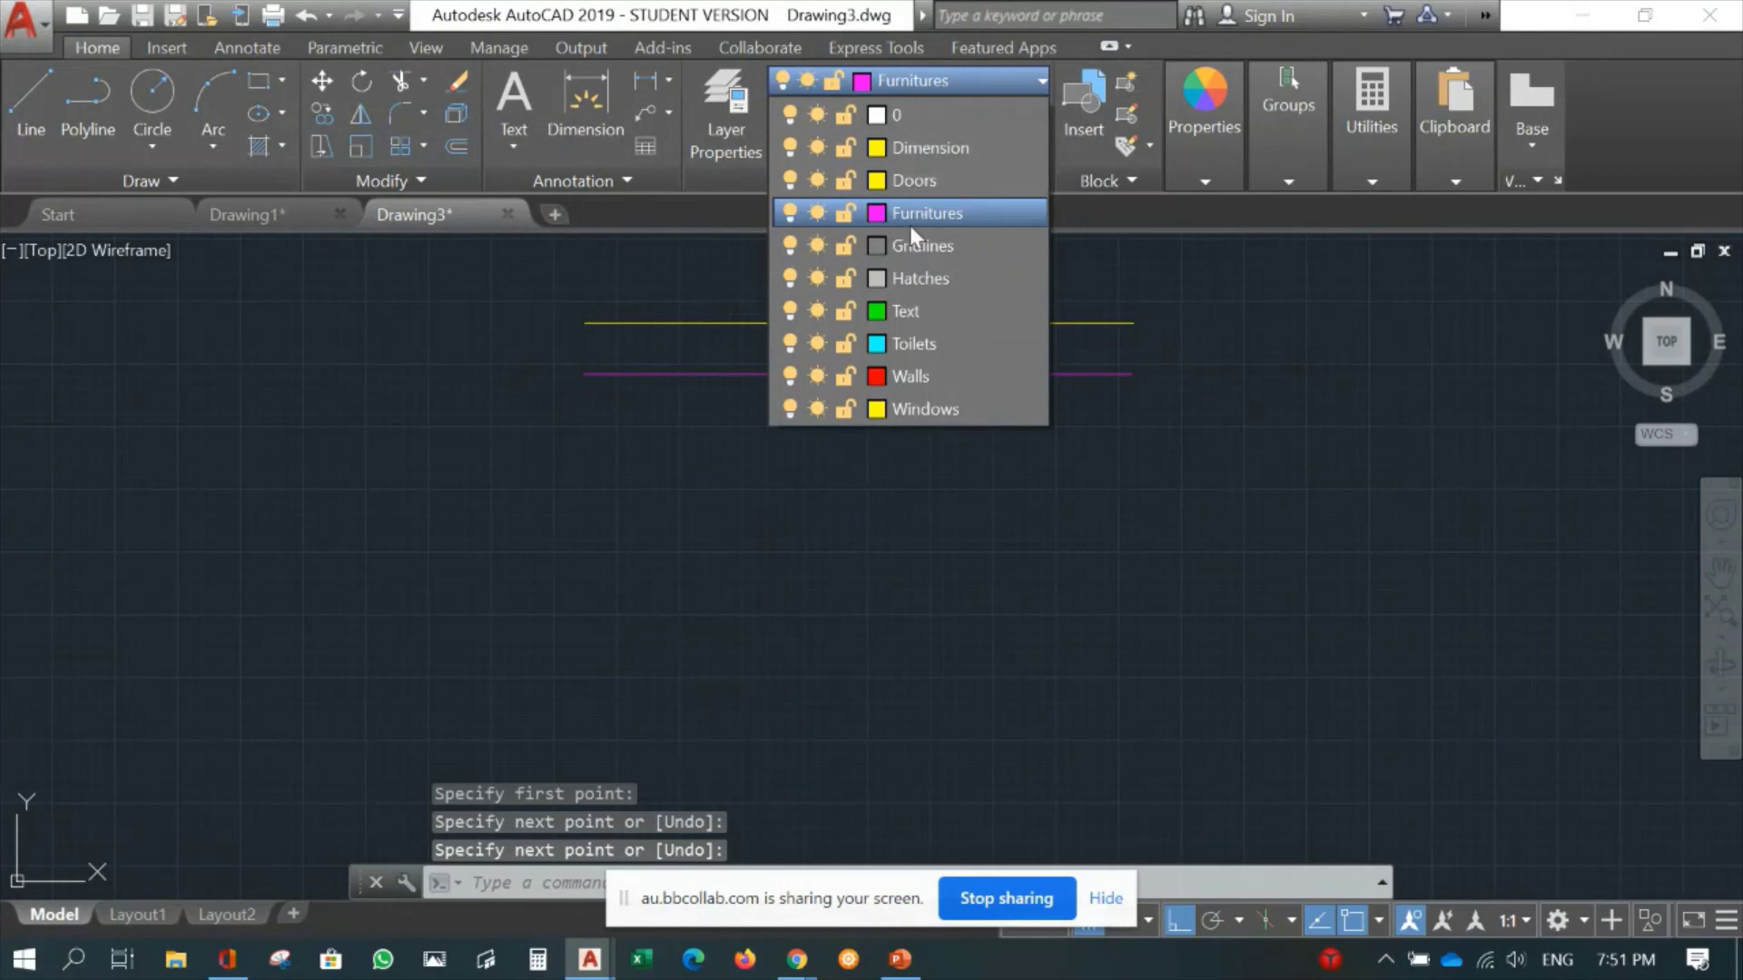
click(907, 243)
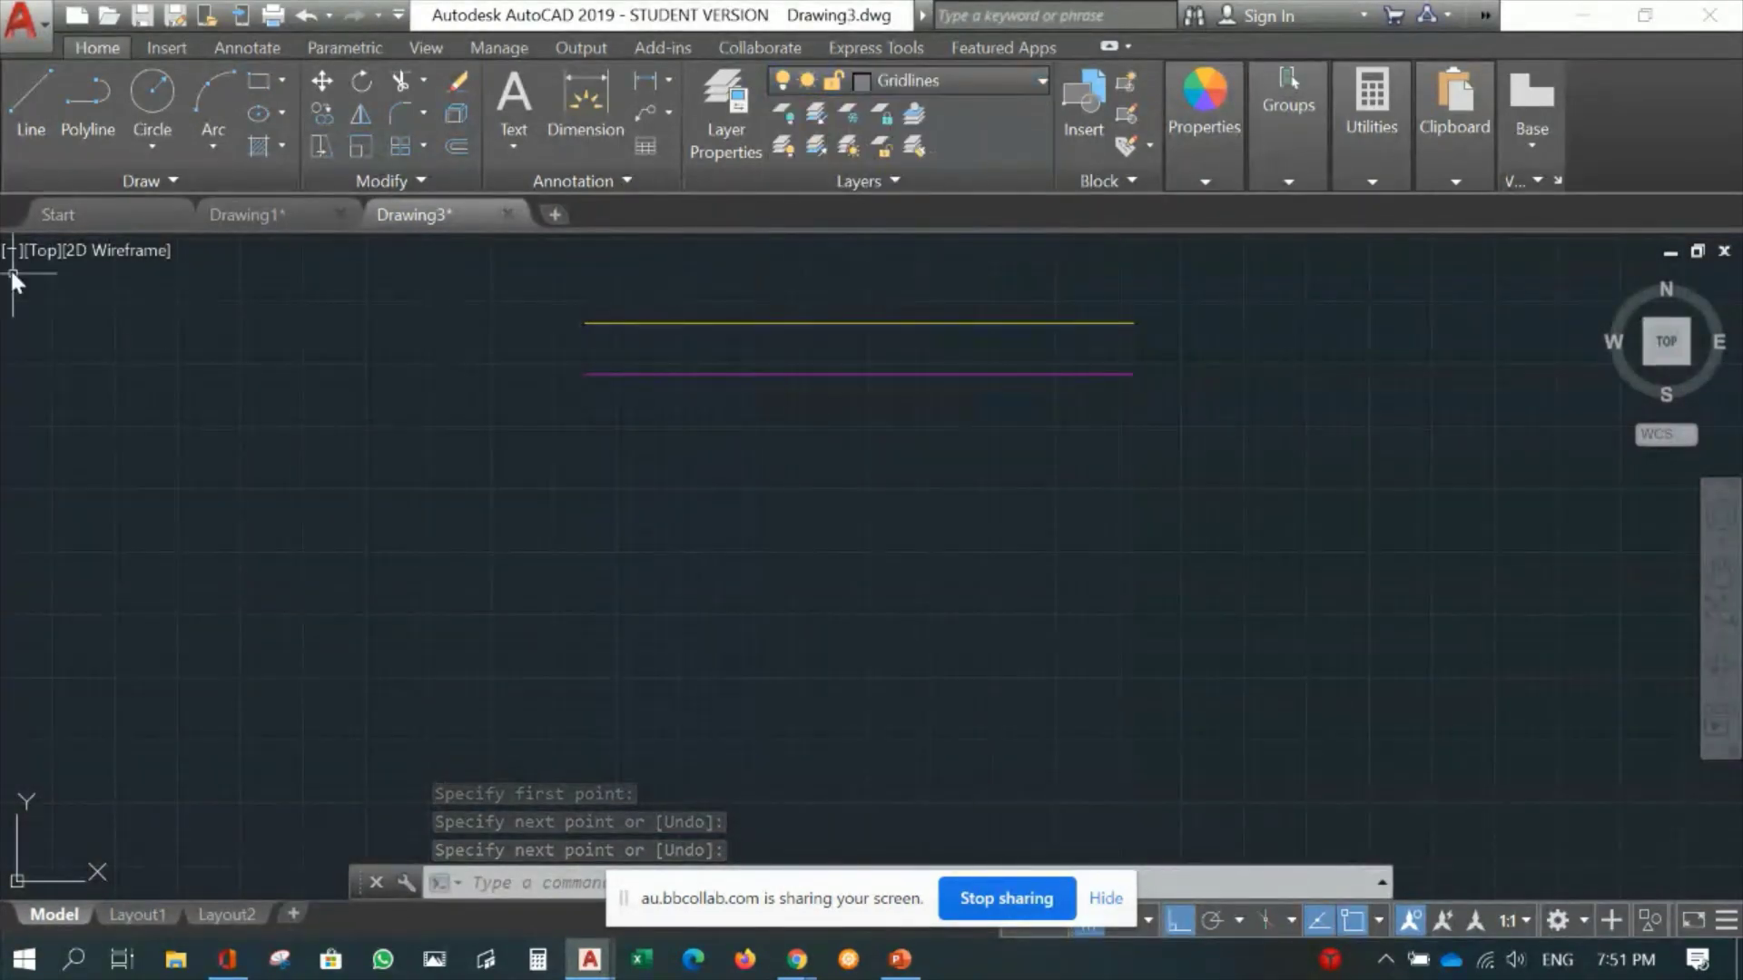
click(27, 128)
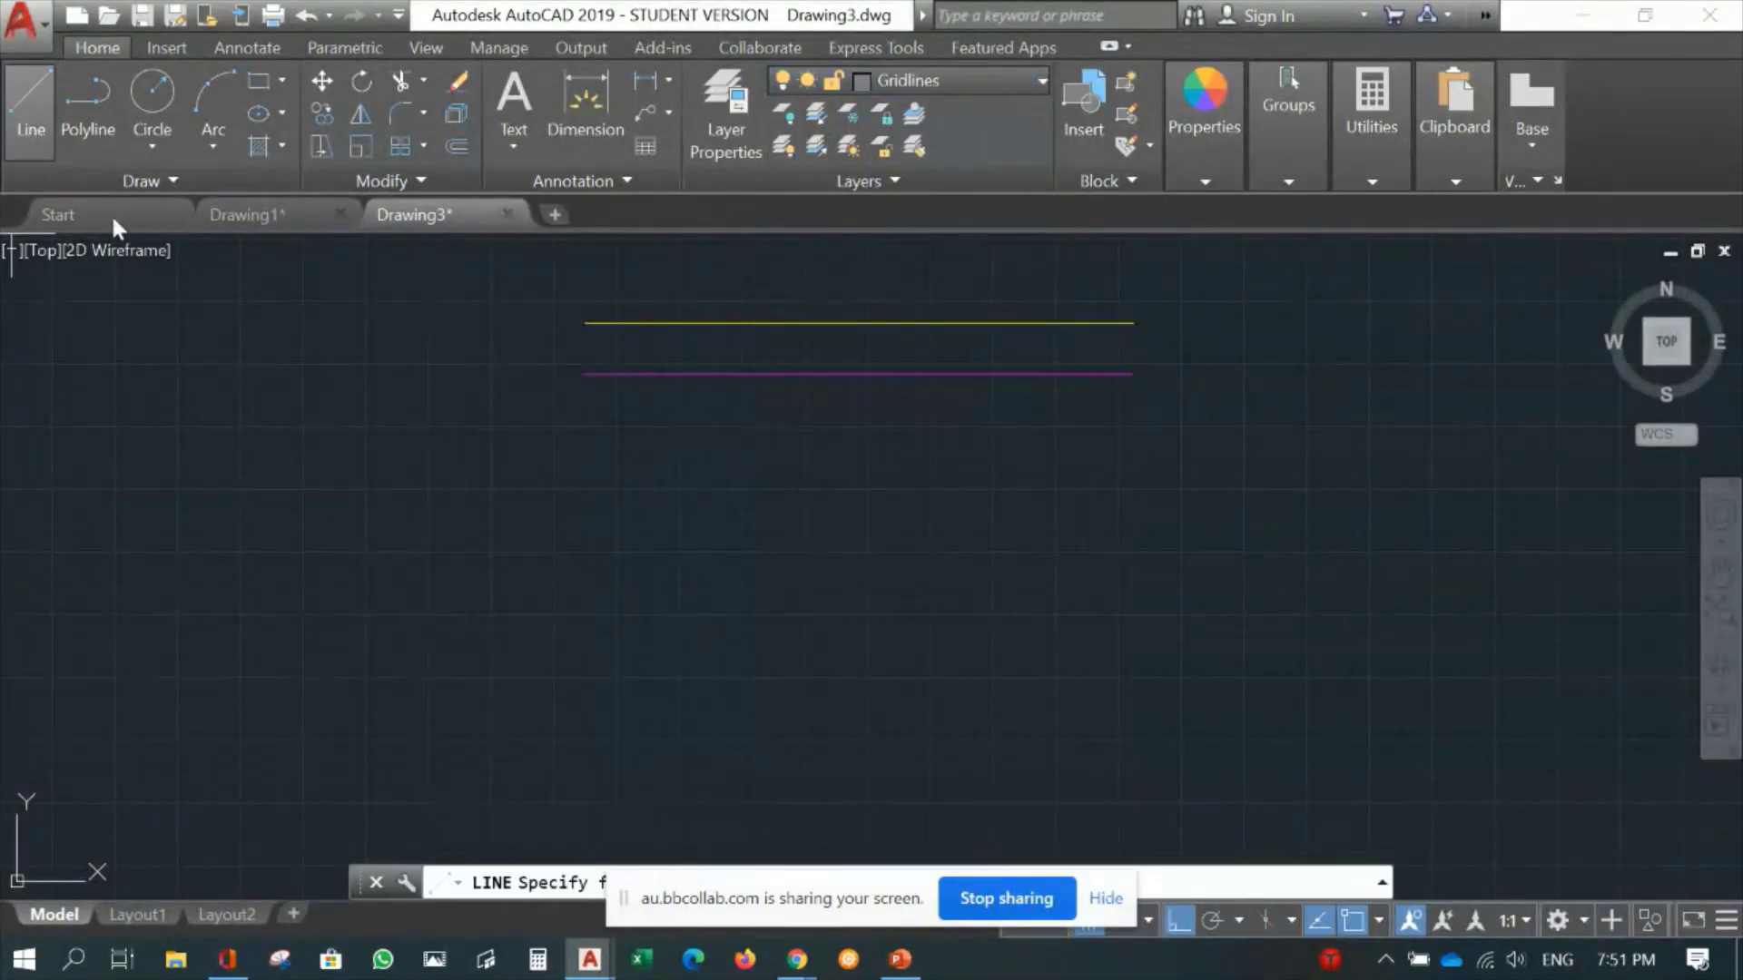
click(587, 425)
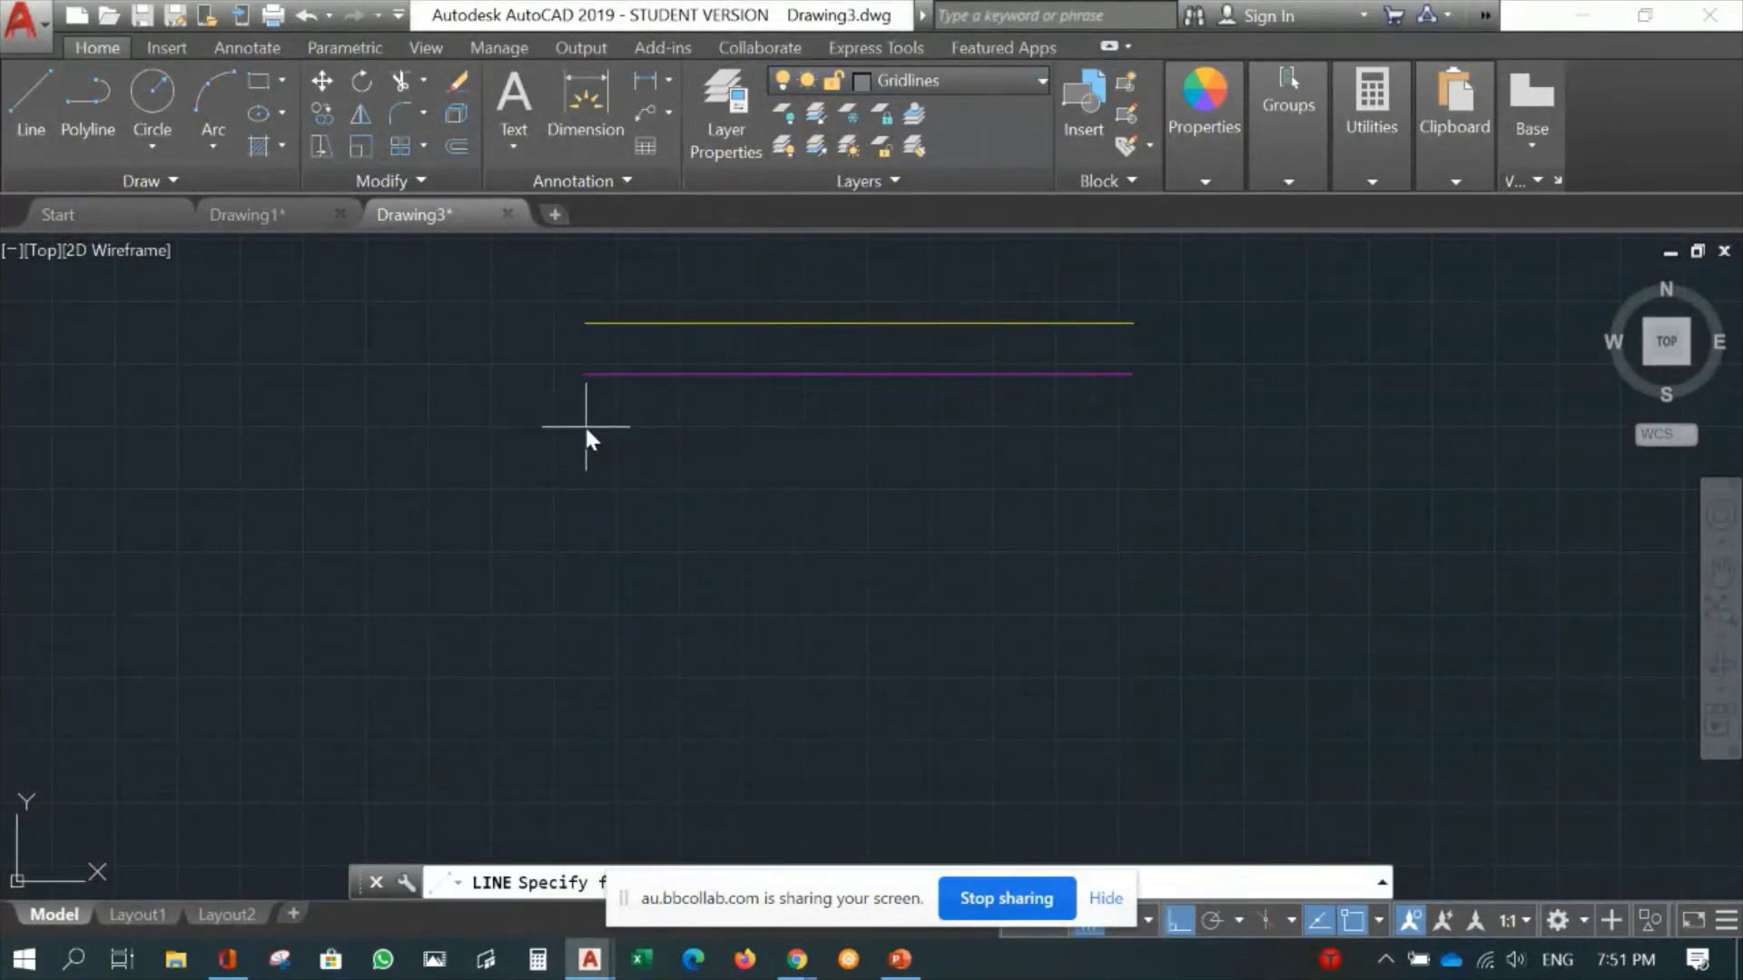
click(1127, 444)
key(Return)
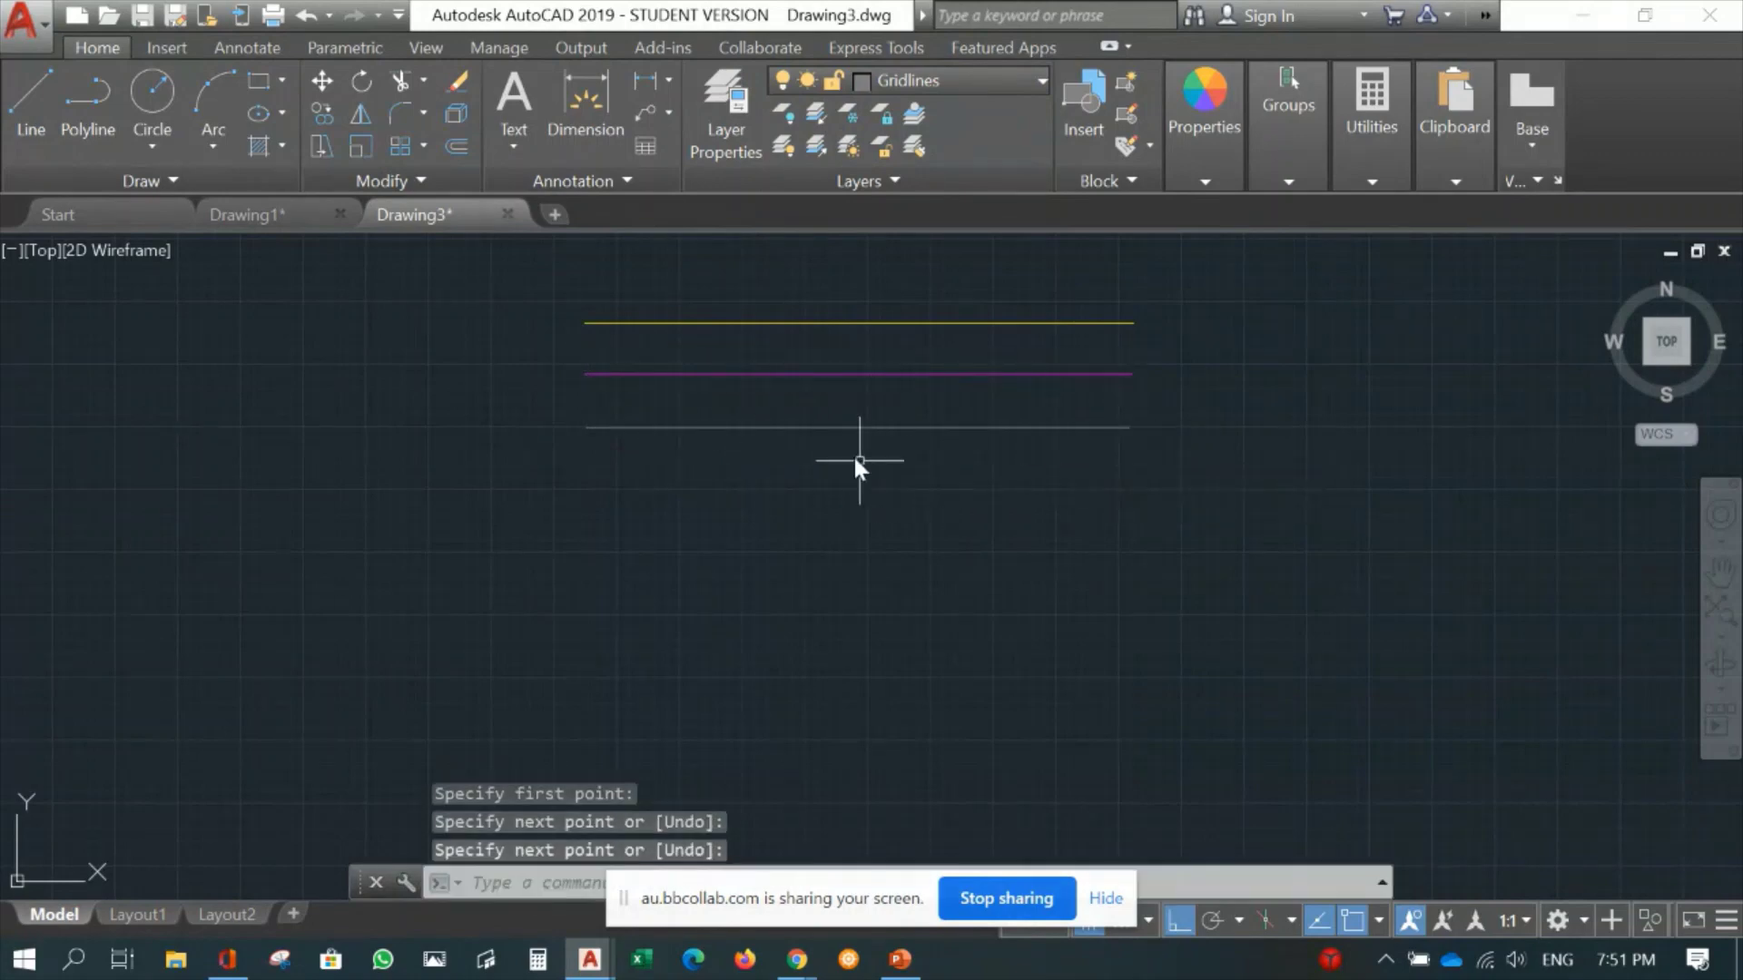
Make Hatches the current layer and draw a similar horizontal line just below the Gridlines line.
click(891, 82)
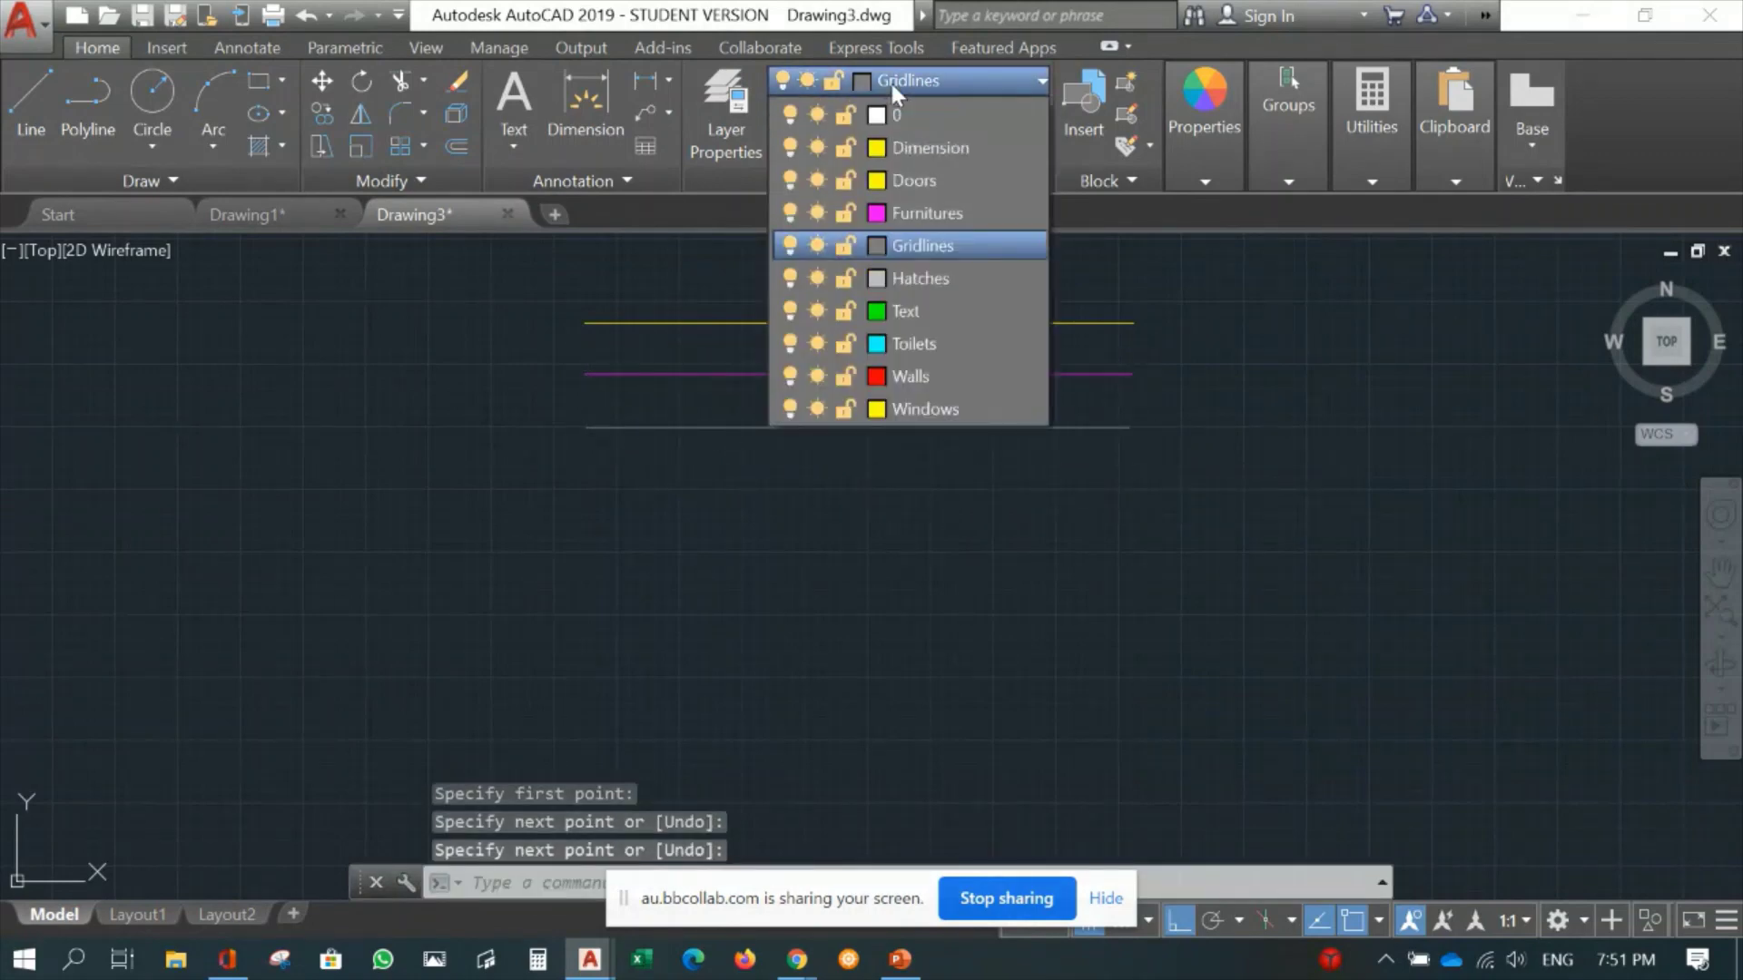
click(906, 283)
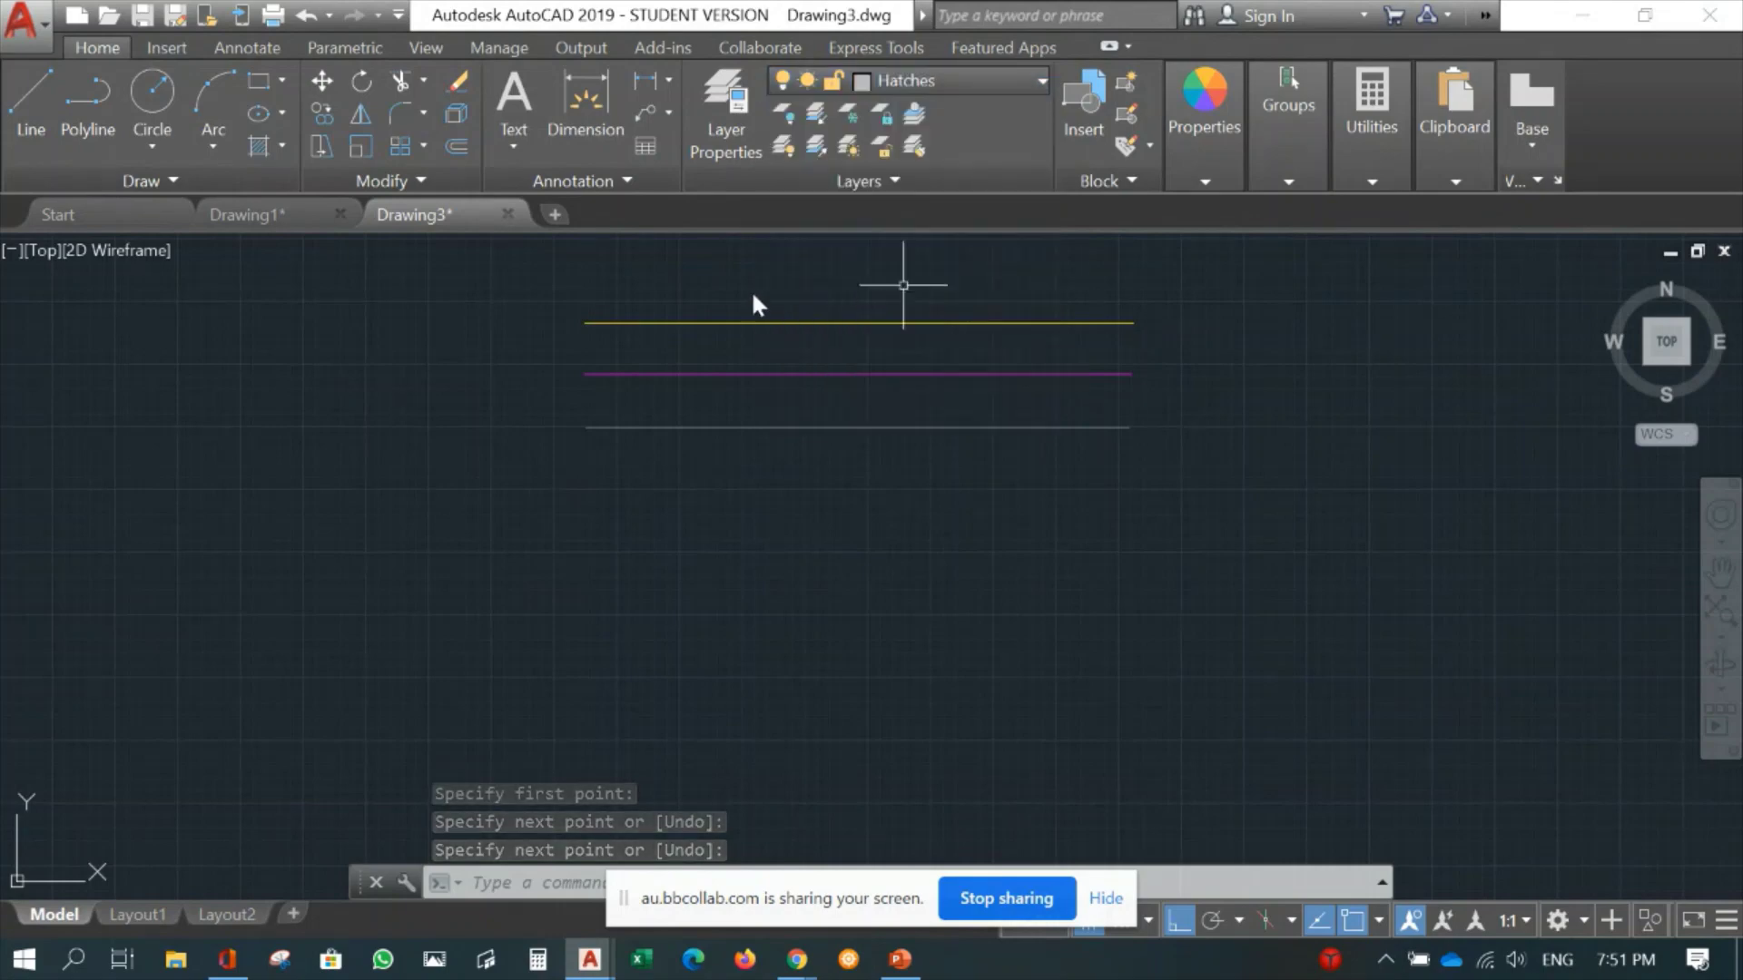
click(31, 105)
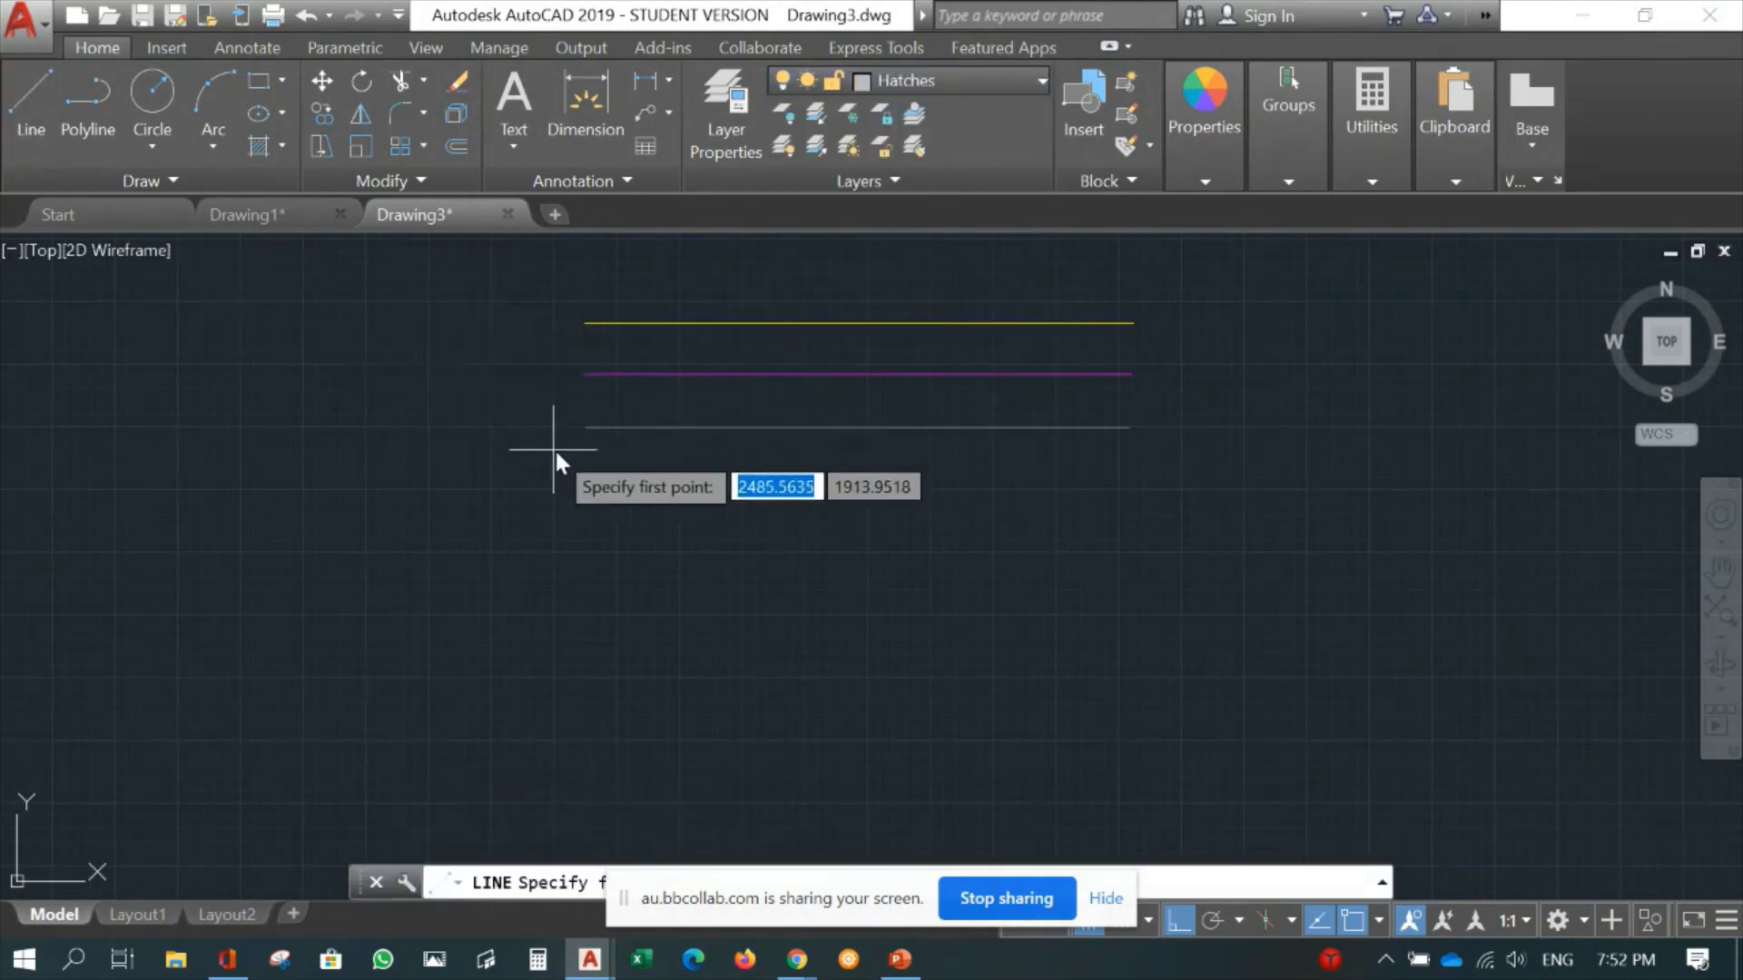
click(581, 476)
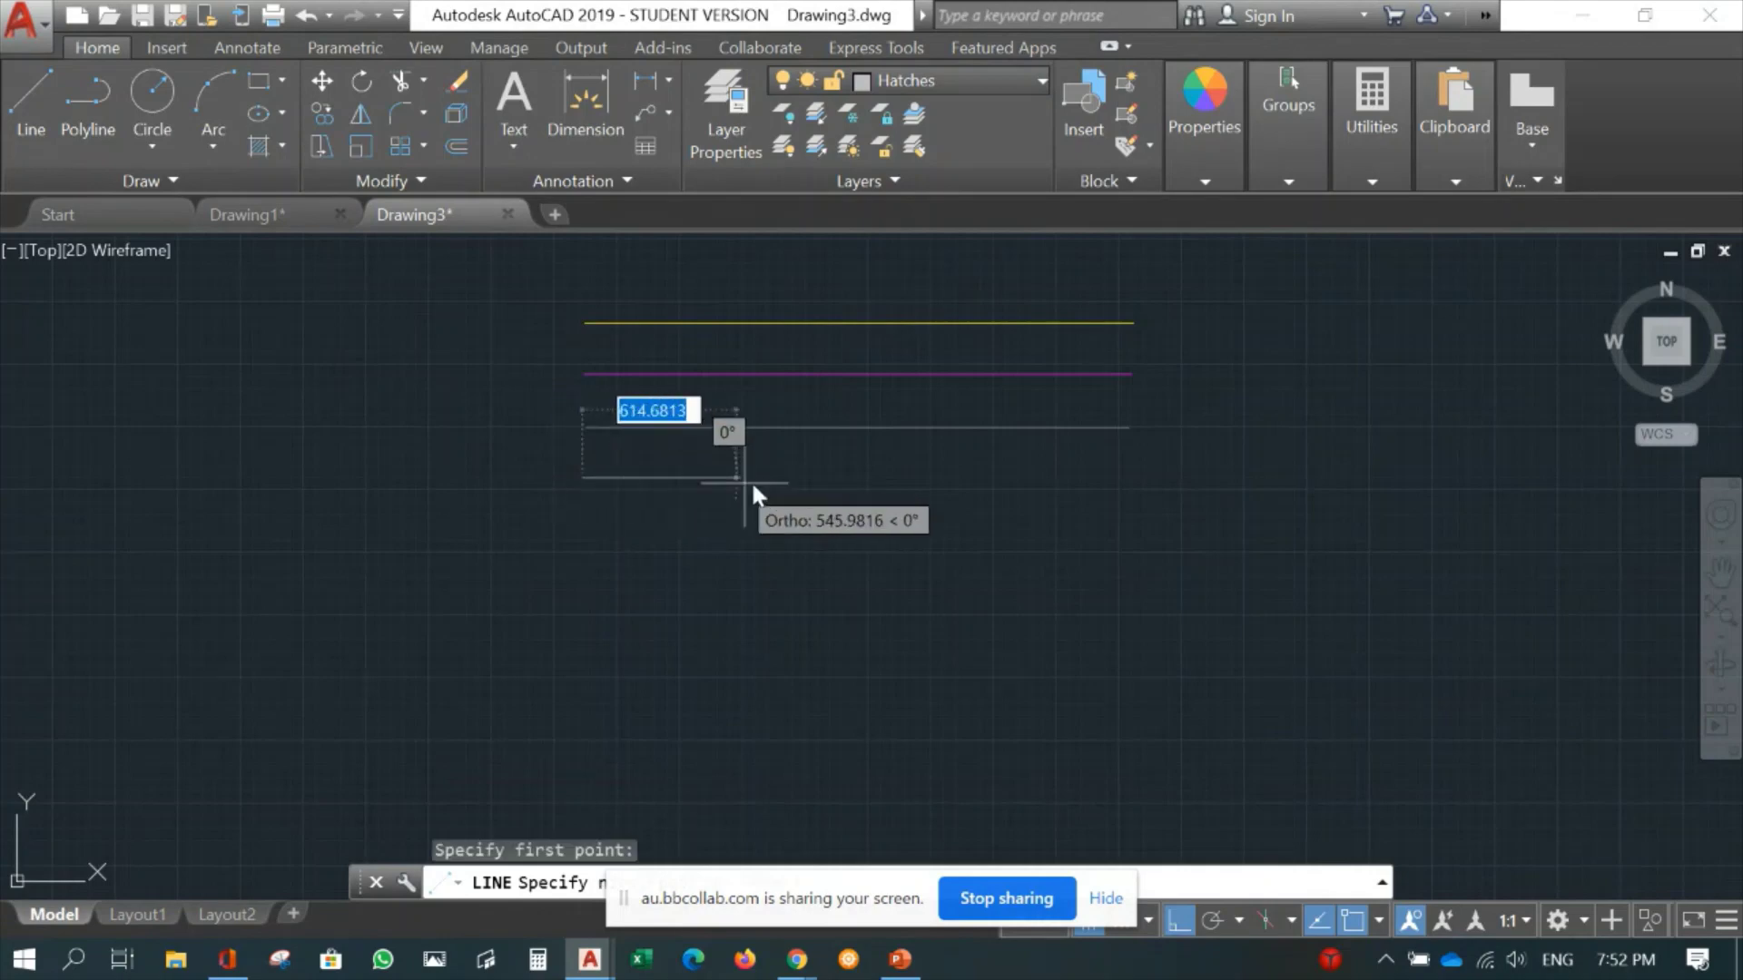
click(1126, 504)
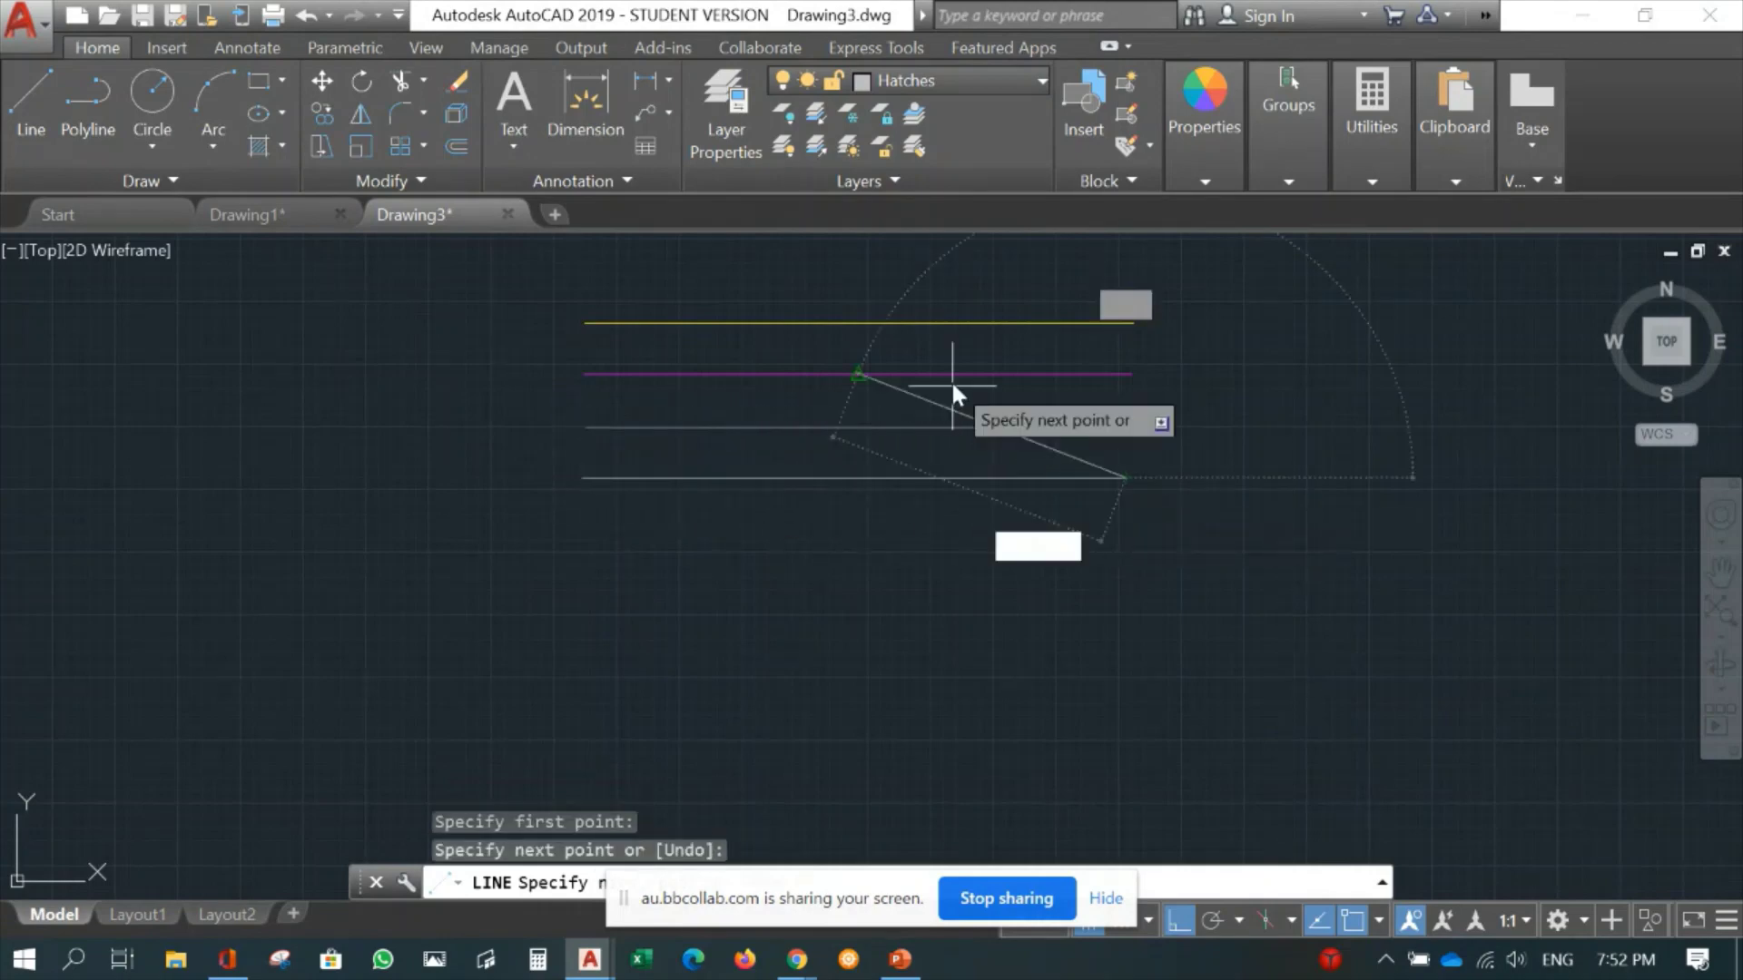
key(Return)
Make Text the current layer and draw a similar horizontal line just below the Hatches line.
click(950, 80)
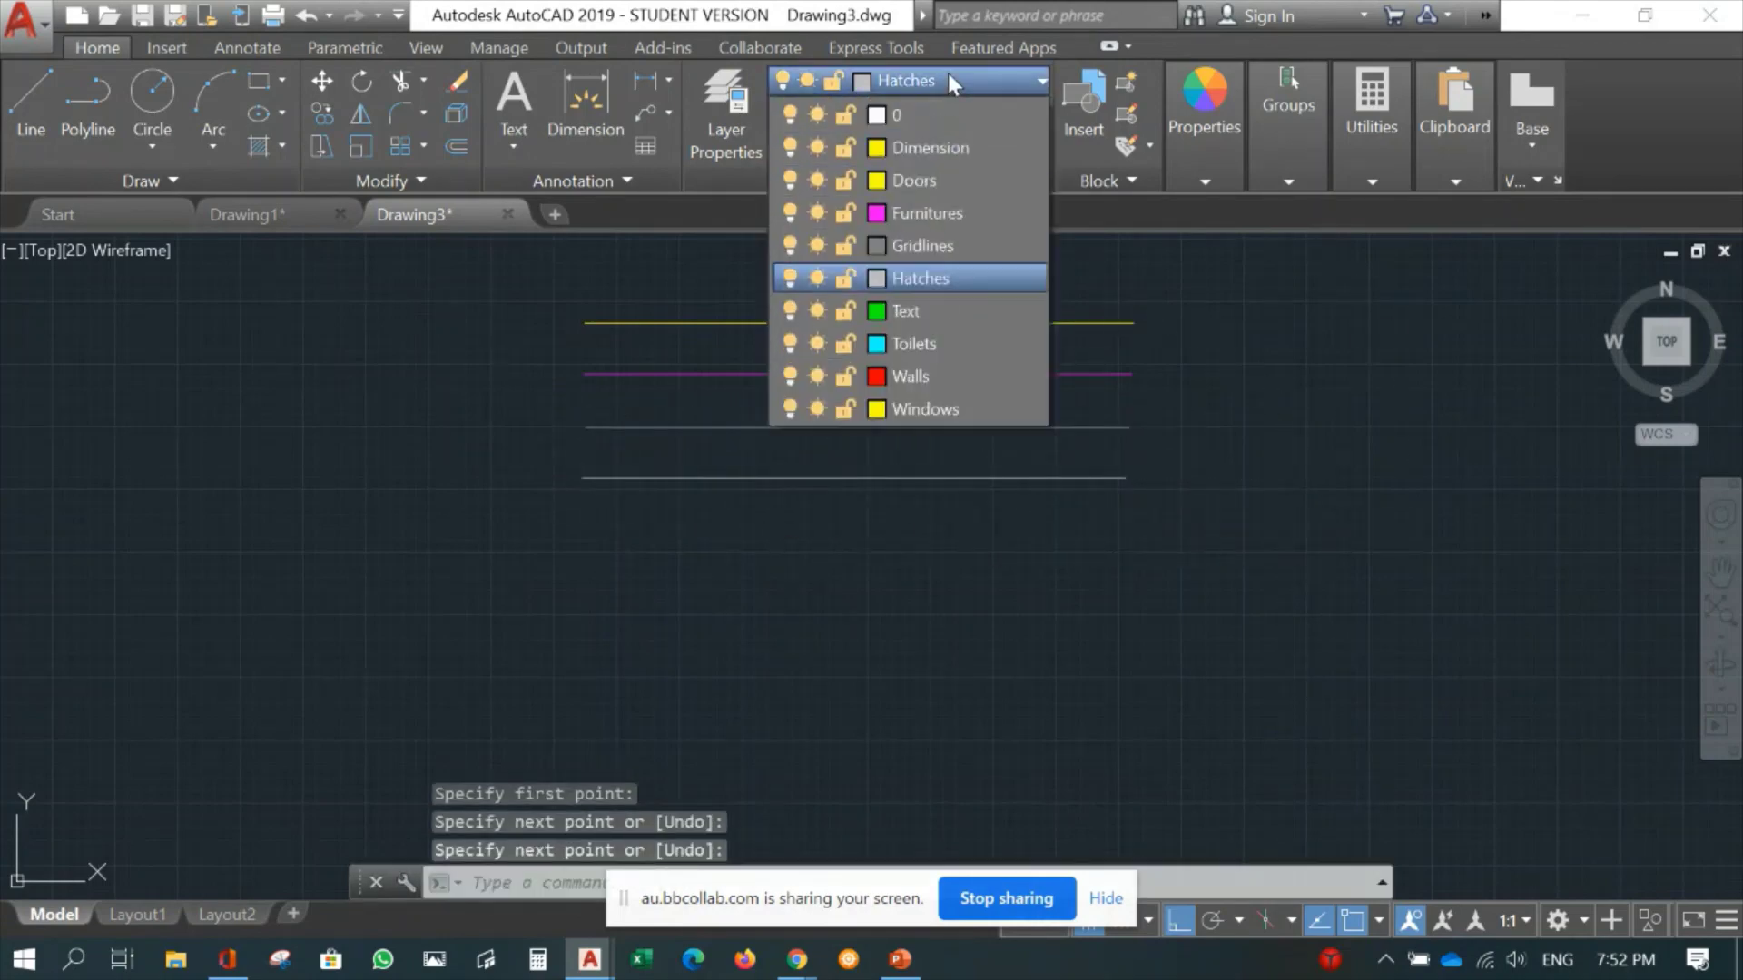
click(903, 312)
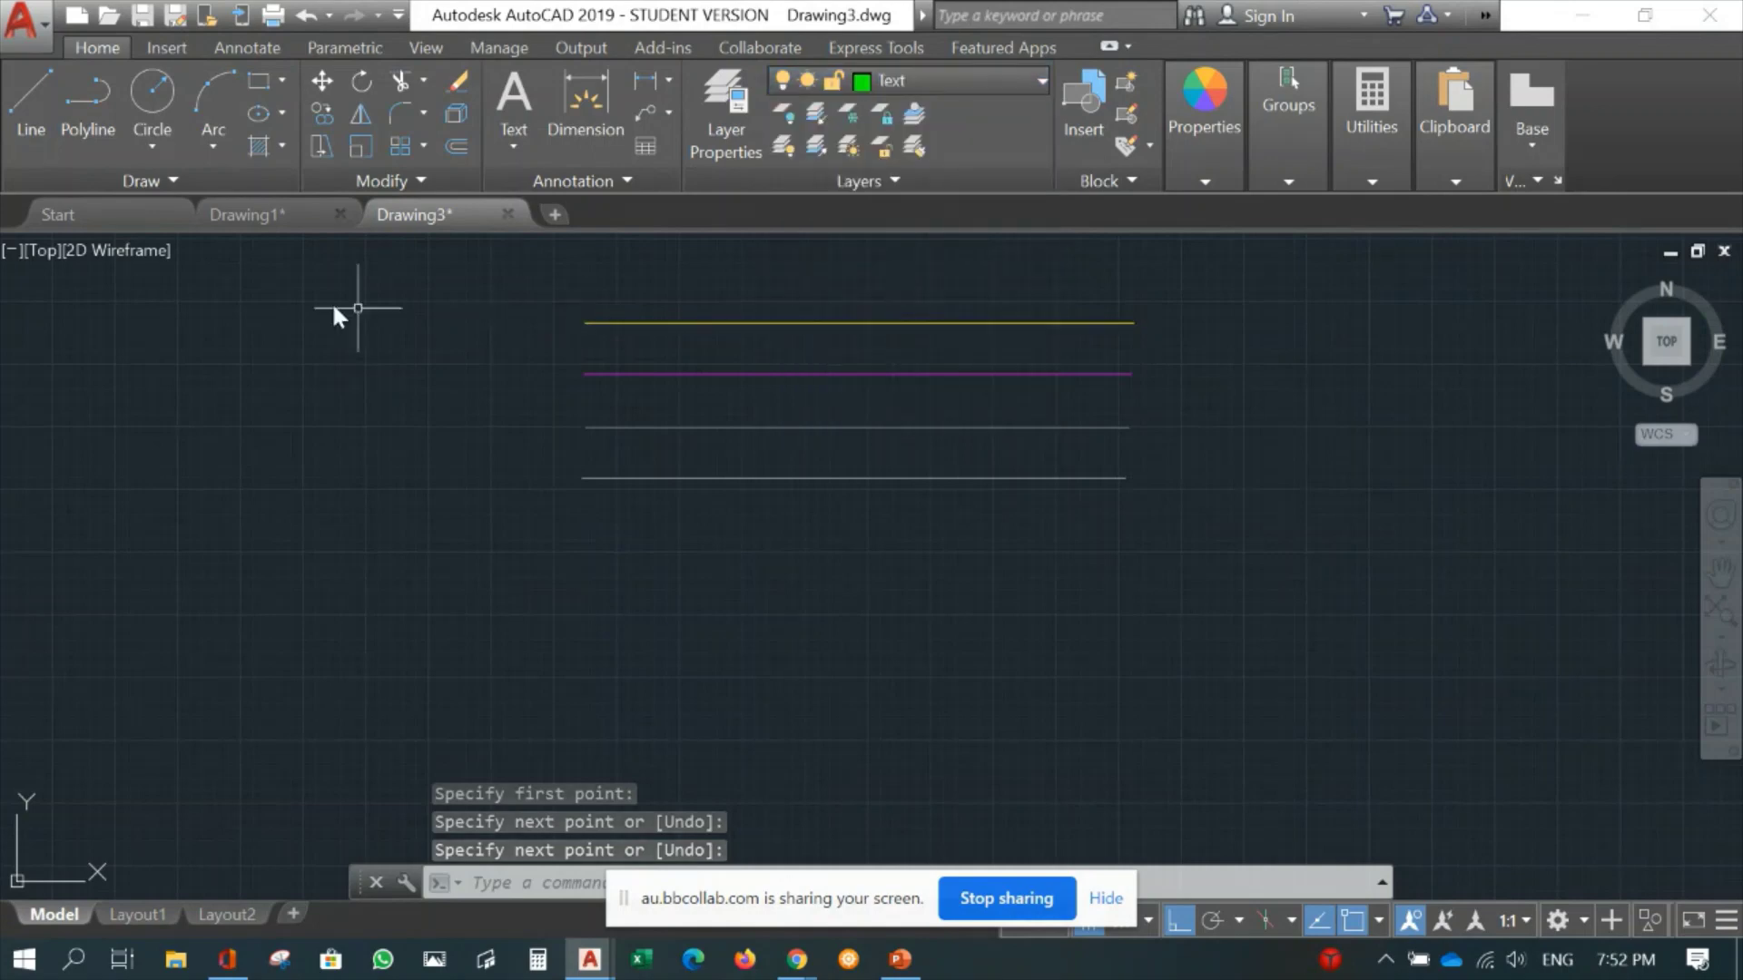
click(31, 109)
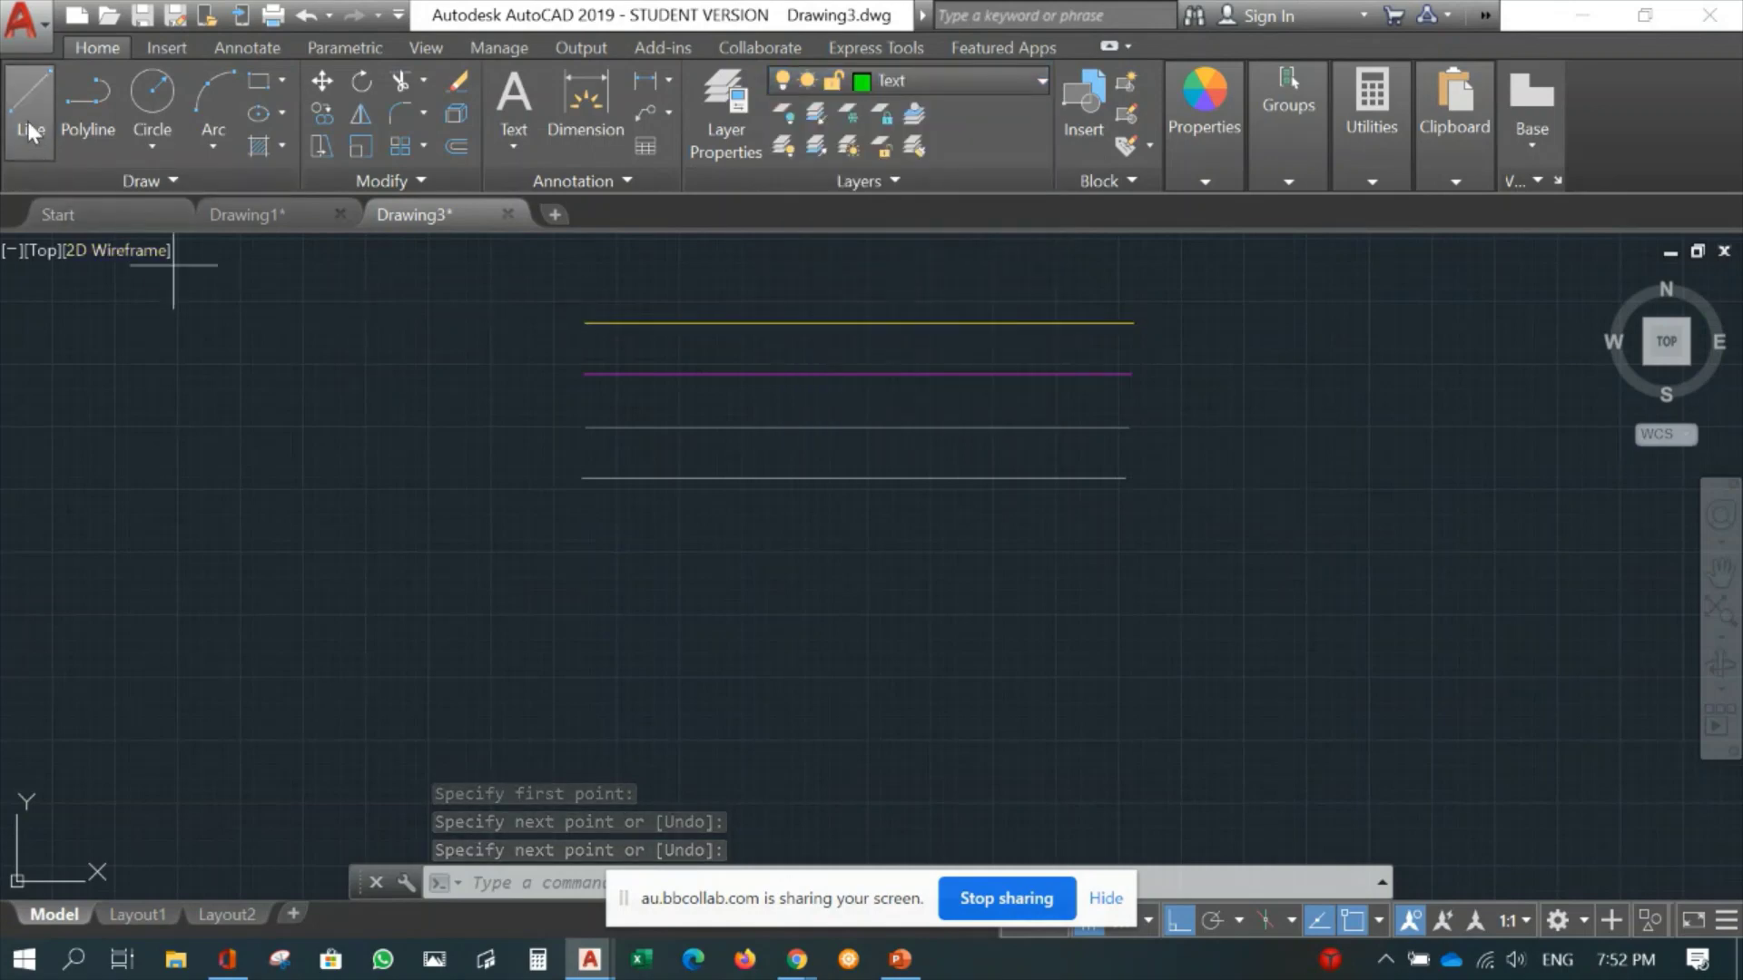
click(584, 527)
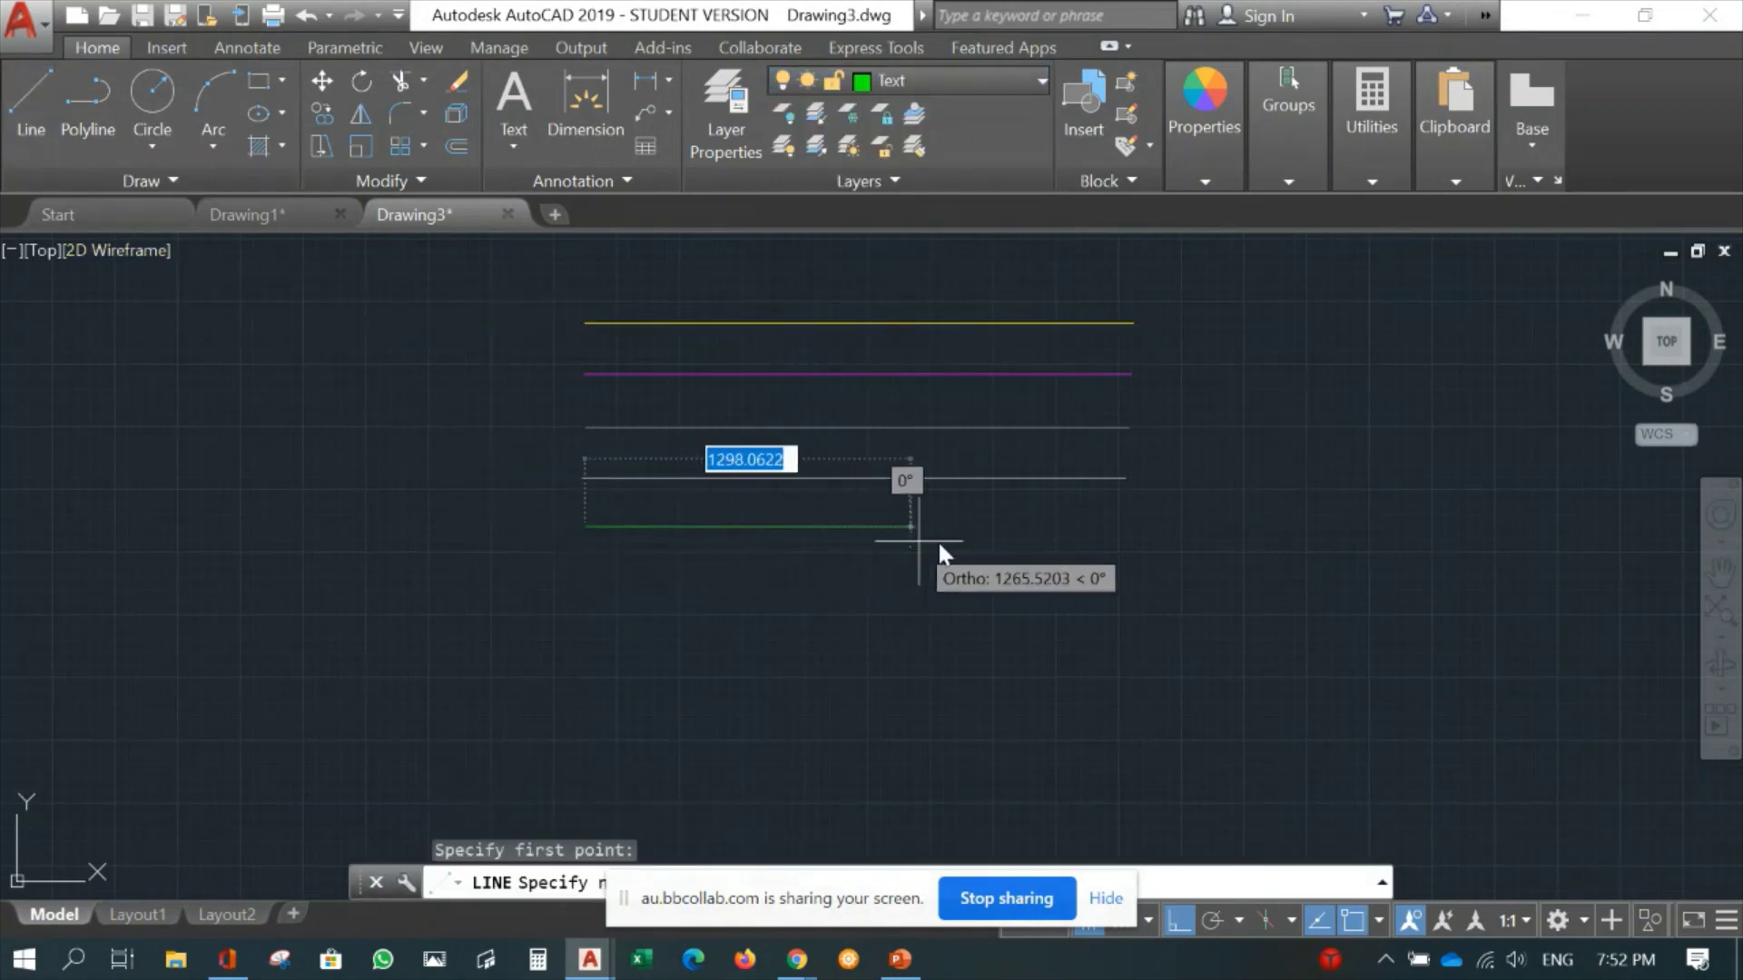
click(1119, 546)
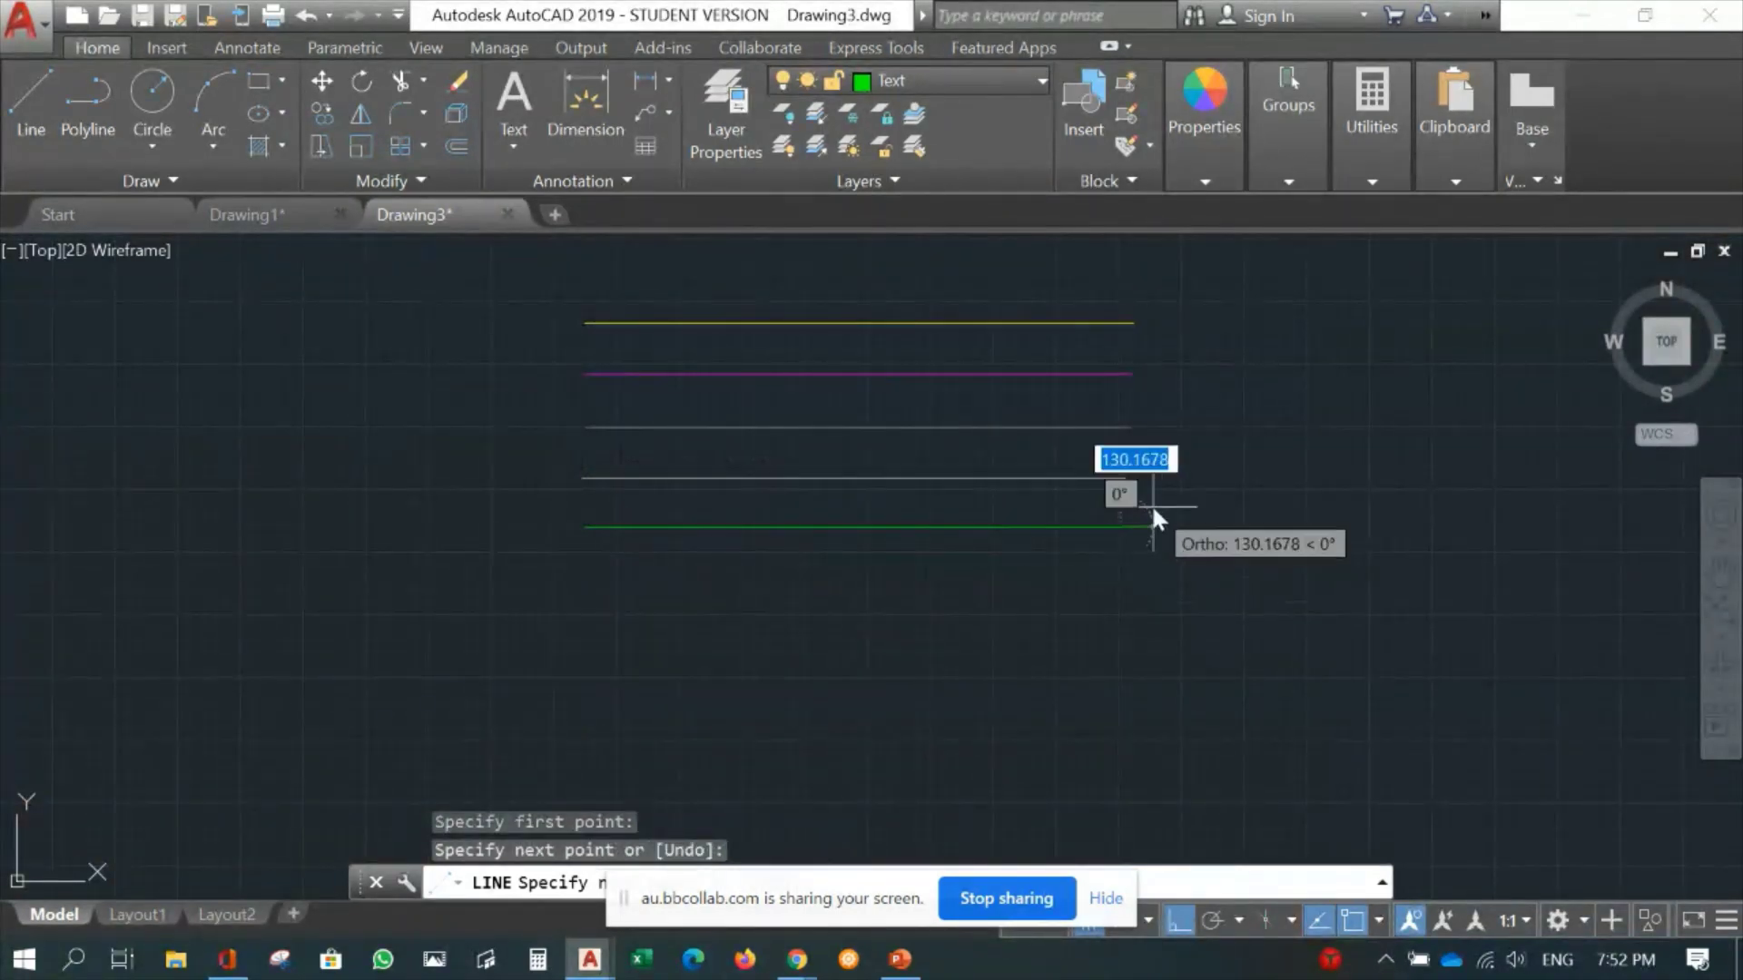
key(Return)
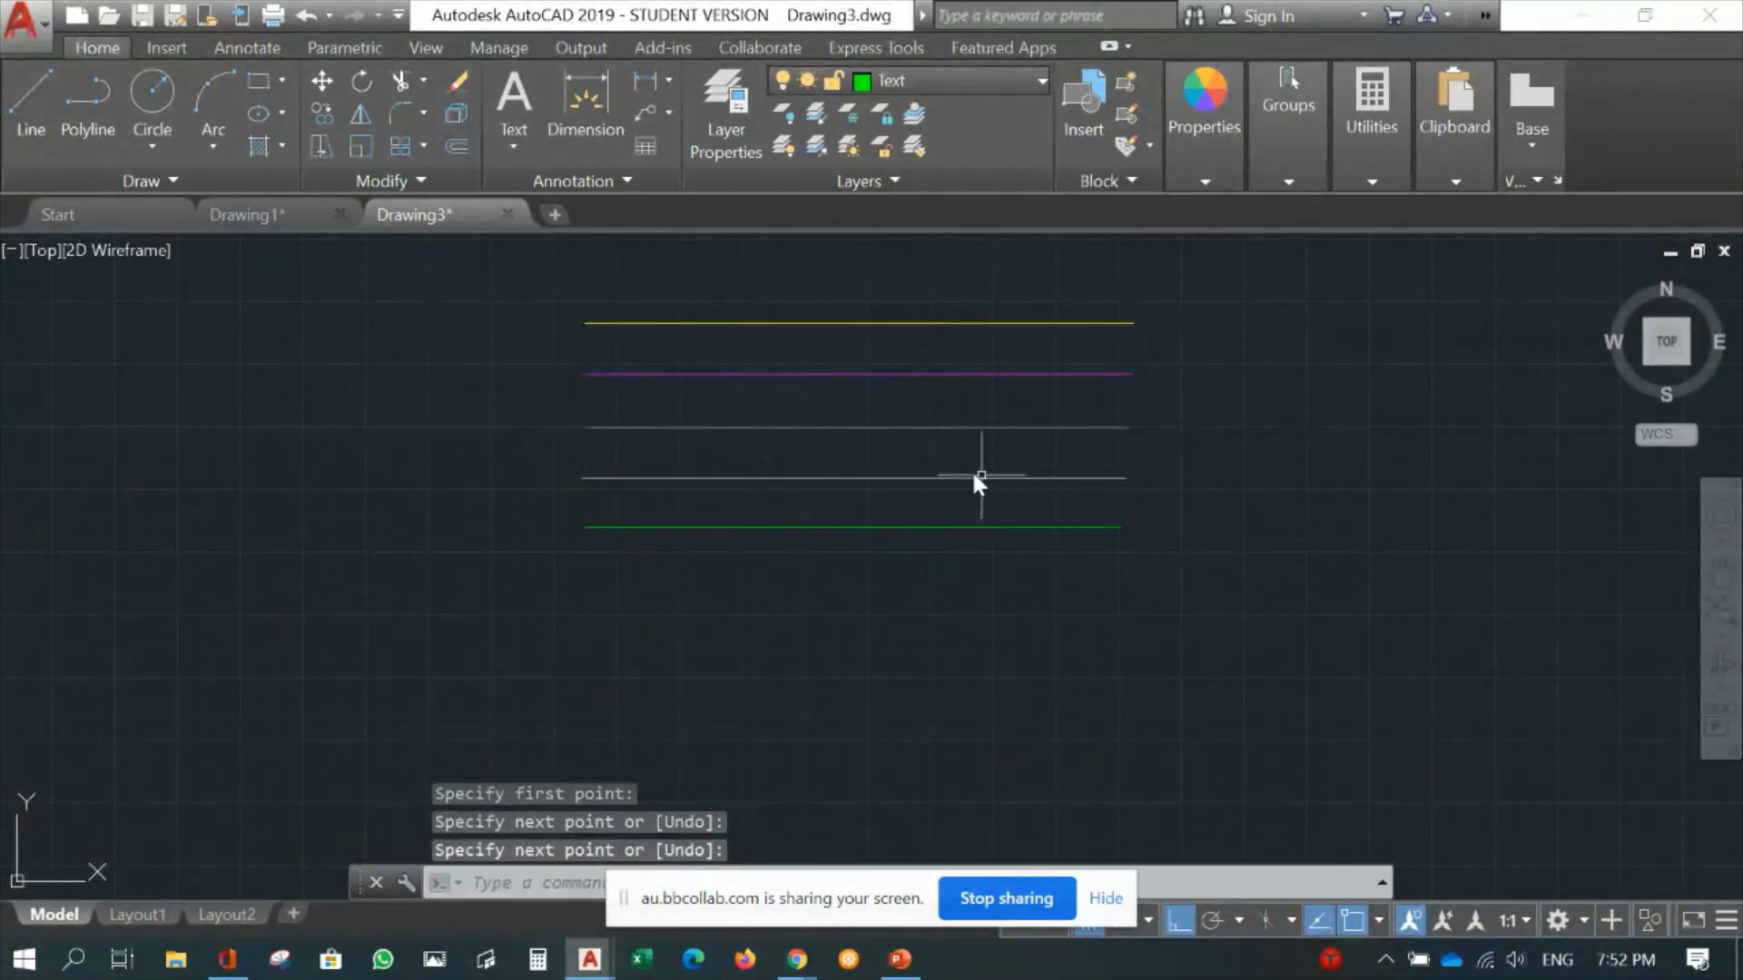
Make Toilets the current layer and draw a similar horizontal line just below the green Text line.
click(889, 78)
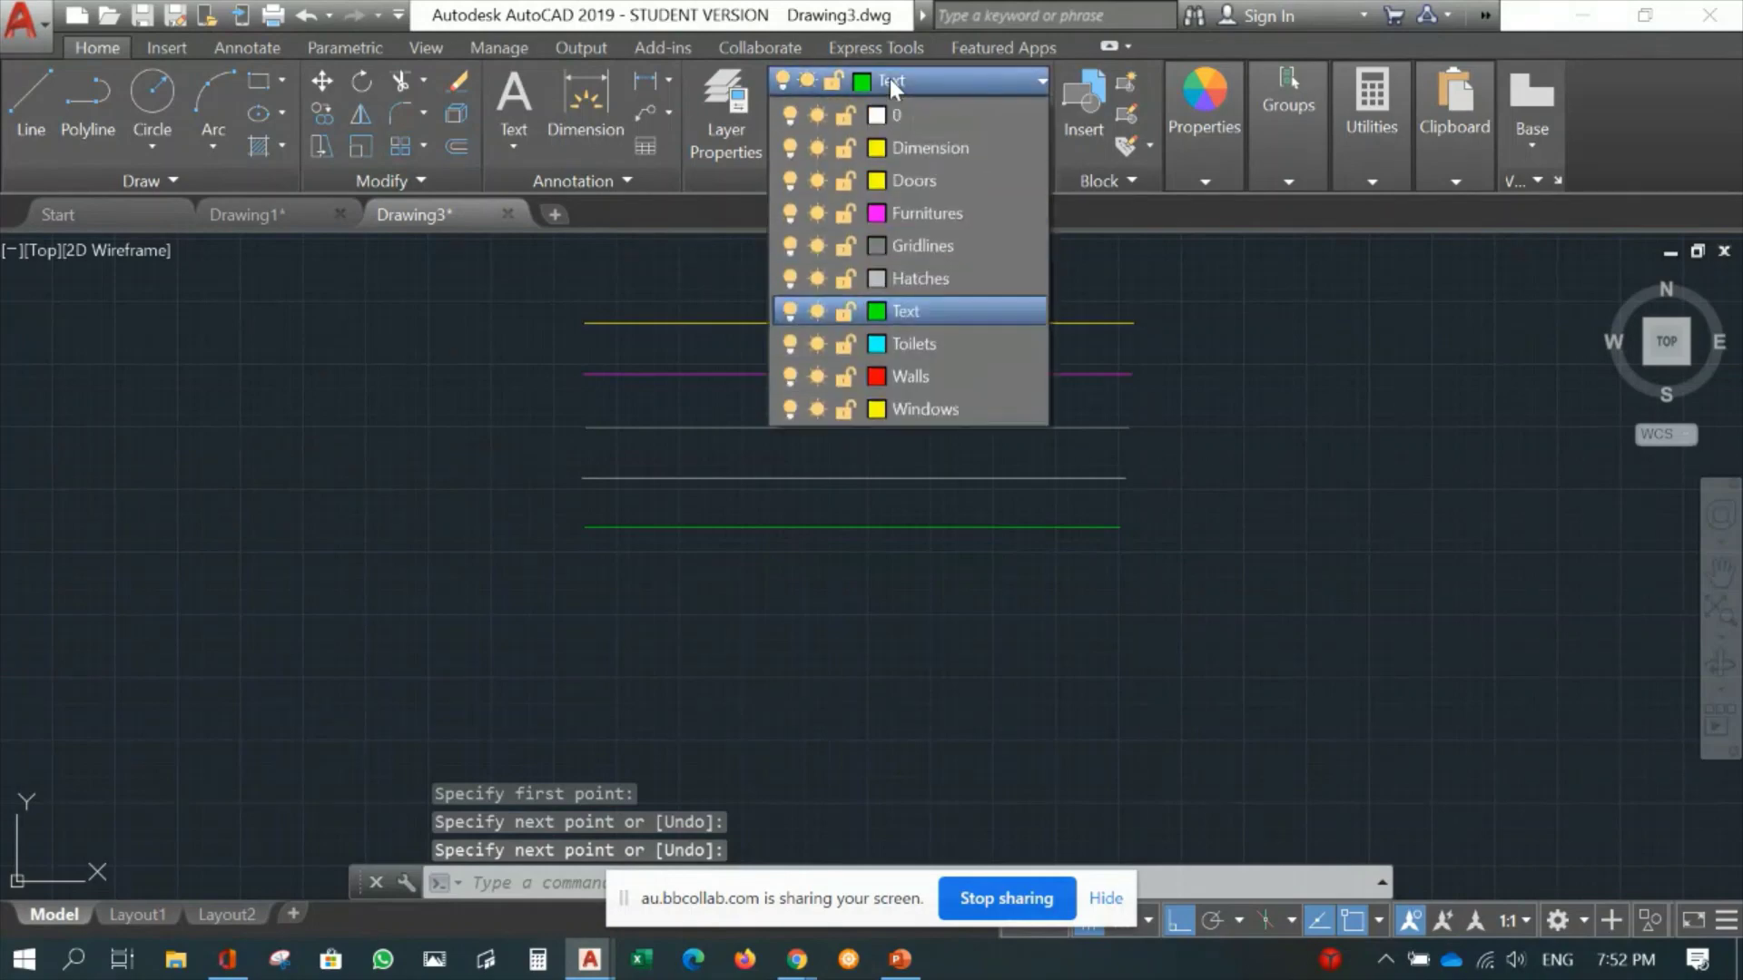
click(902, 345)
click(27, 101)
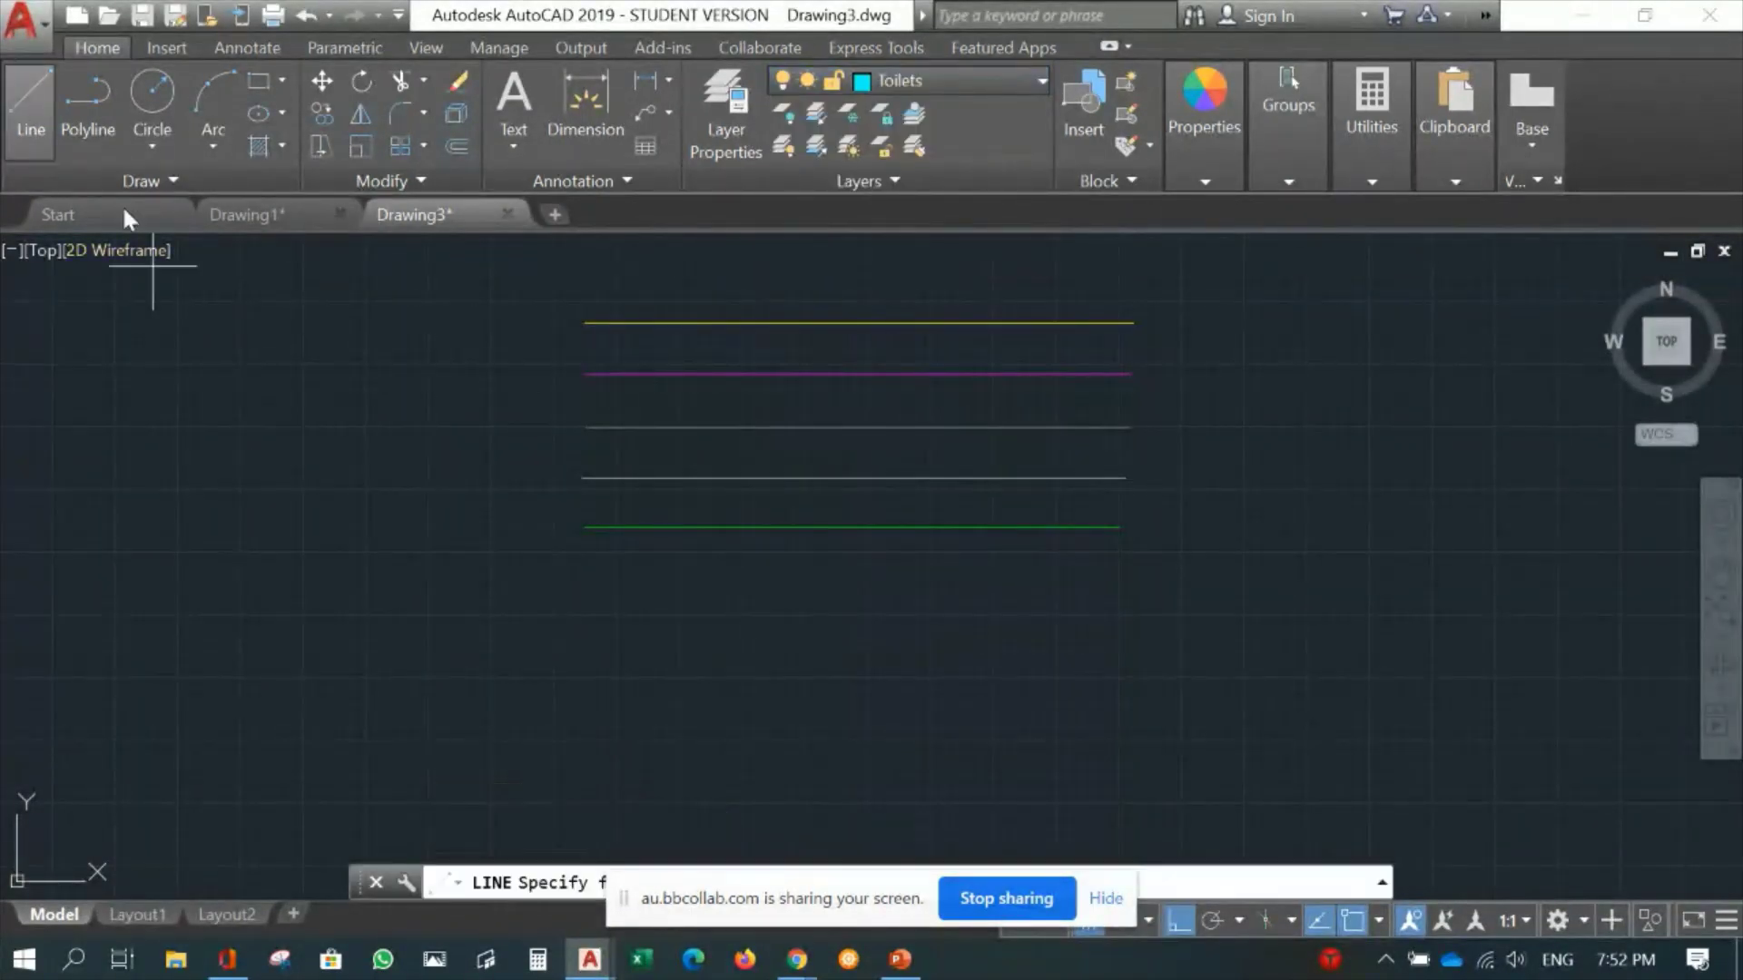
click(585, 576)
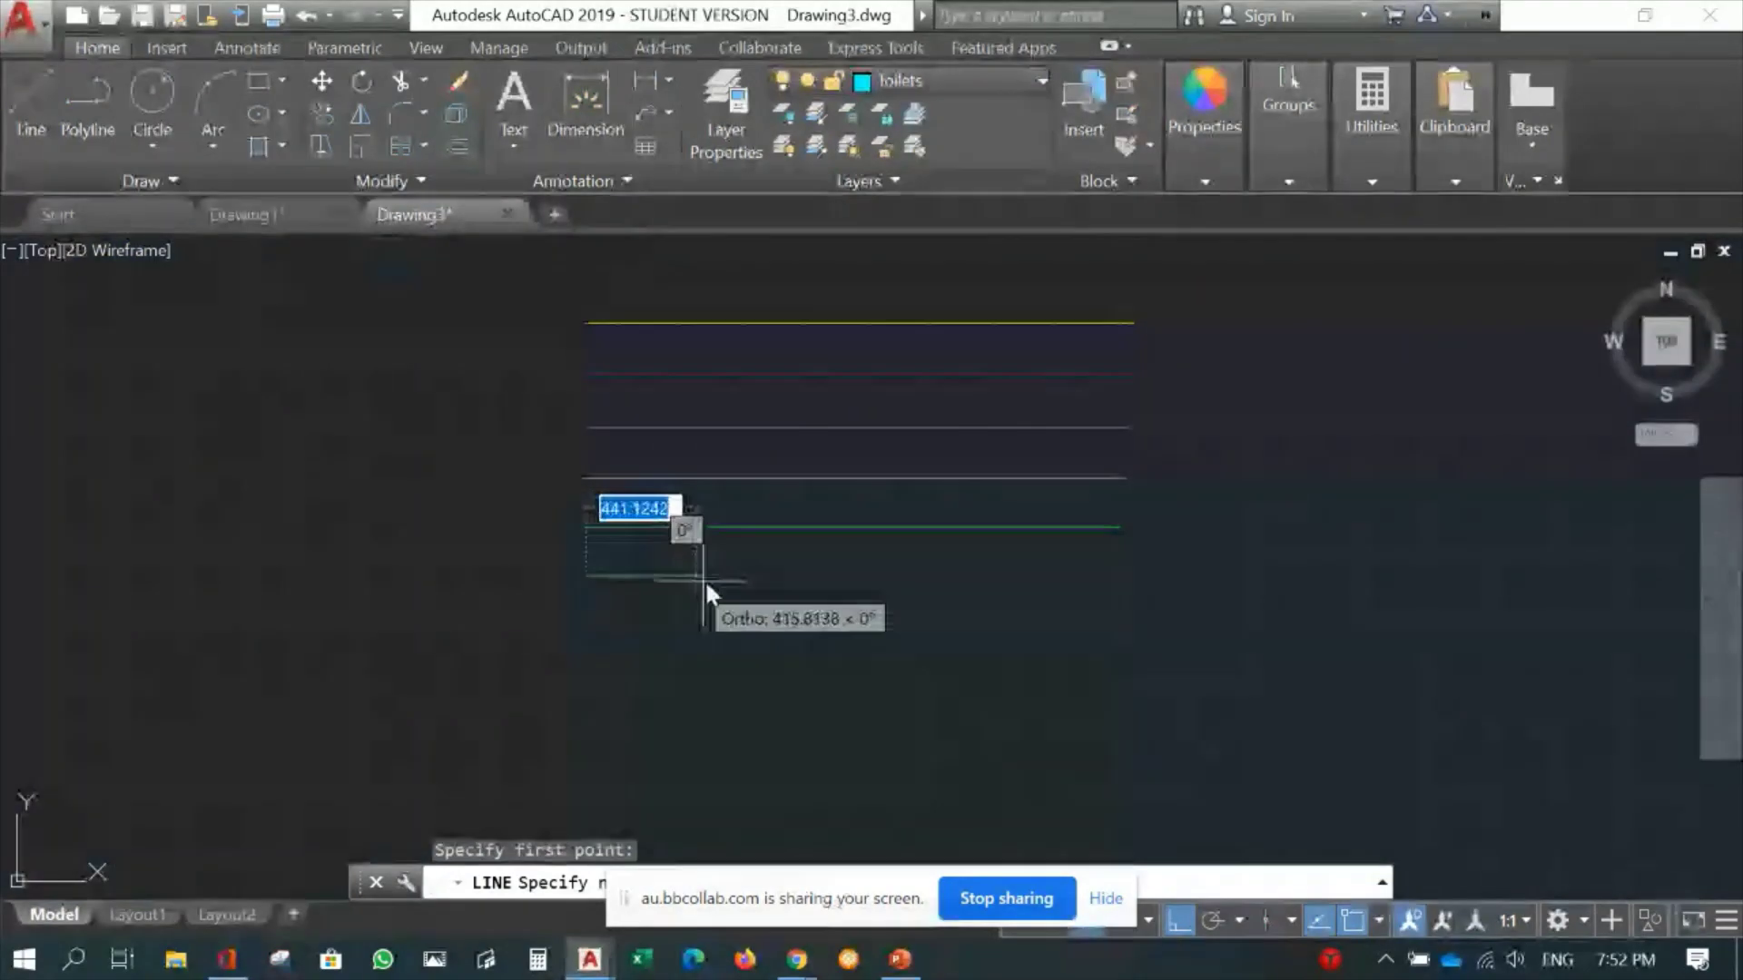
click(1112, 601)
key(Return)
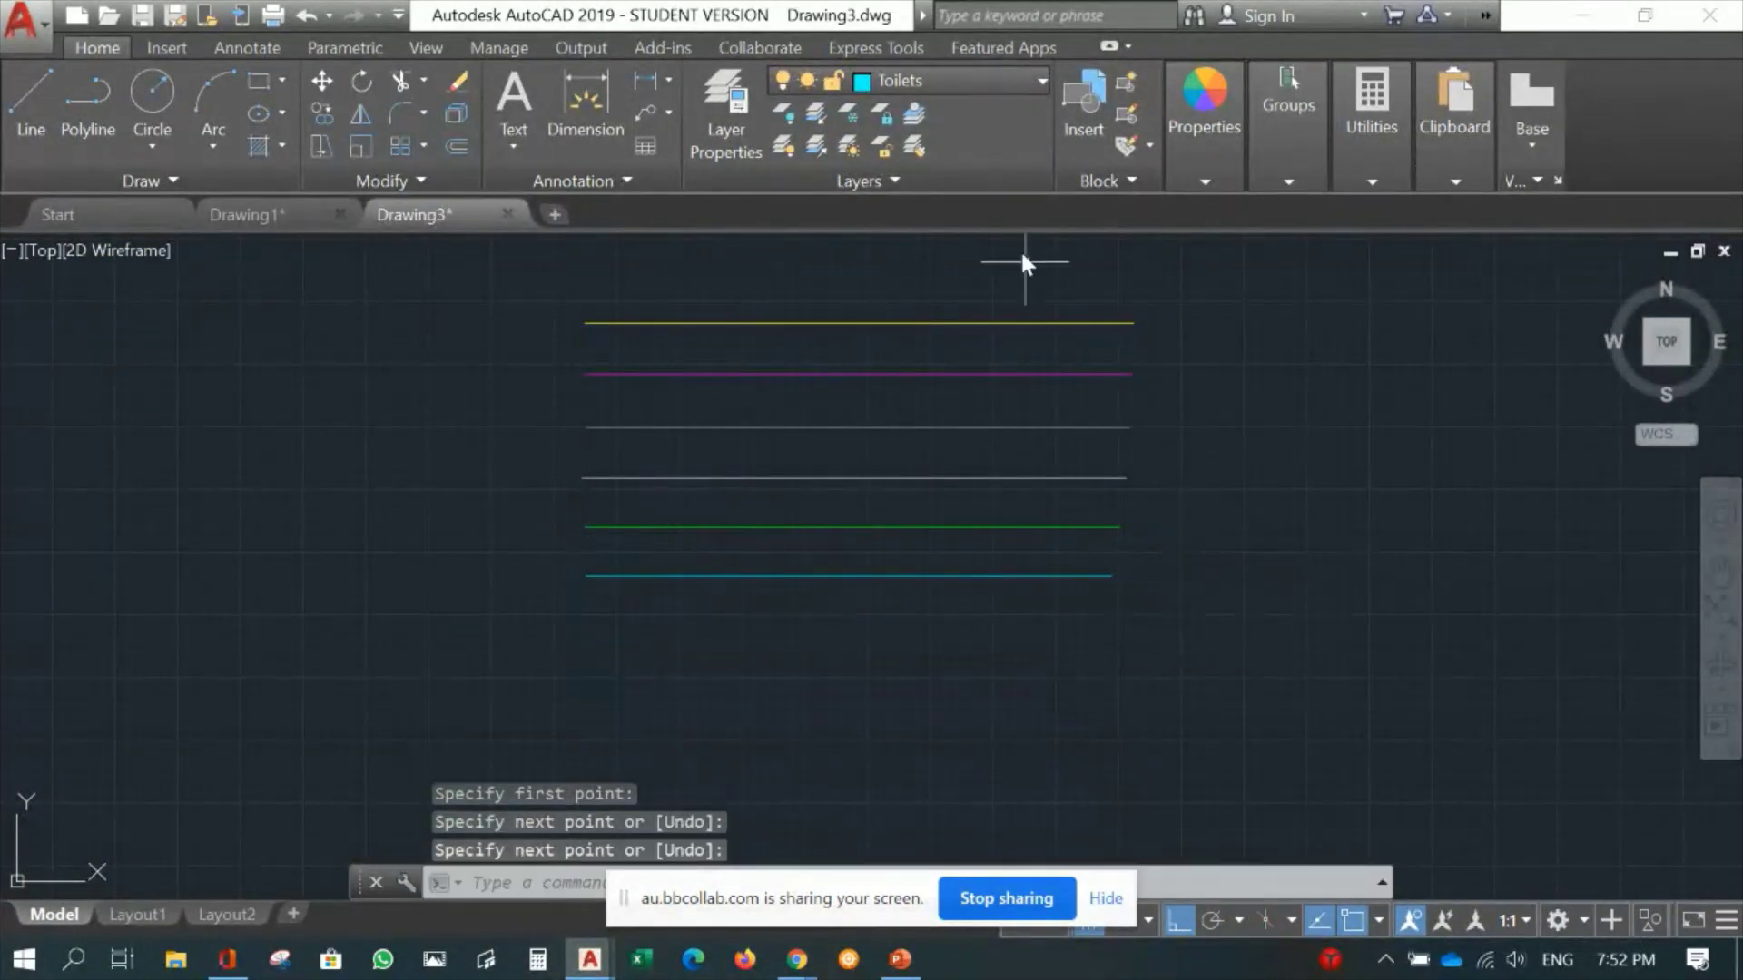
Make Walls the current layer and draw a similar horizontal line just below the cyan Toilets line.
click(901, 74)
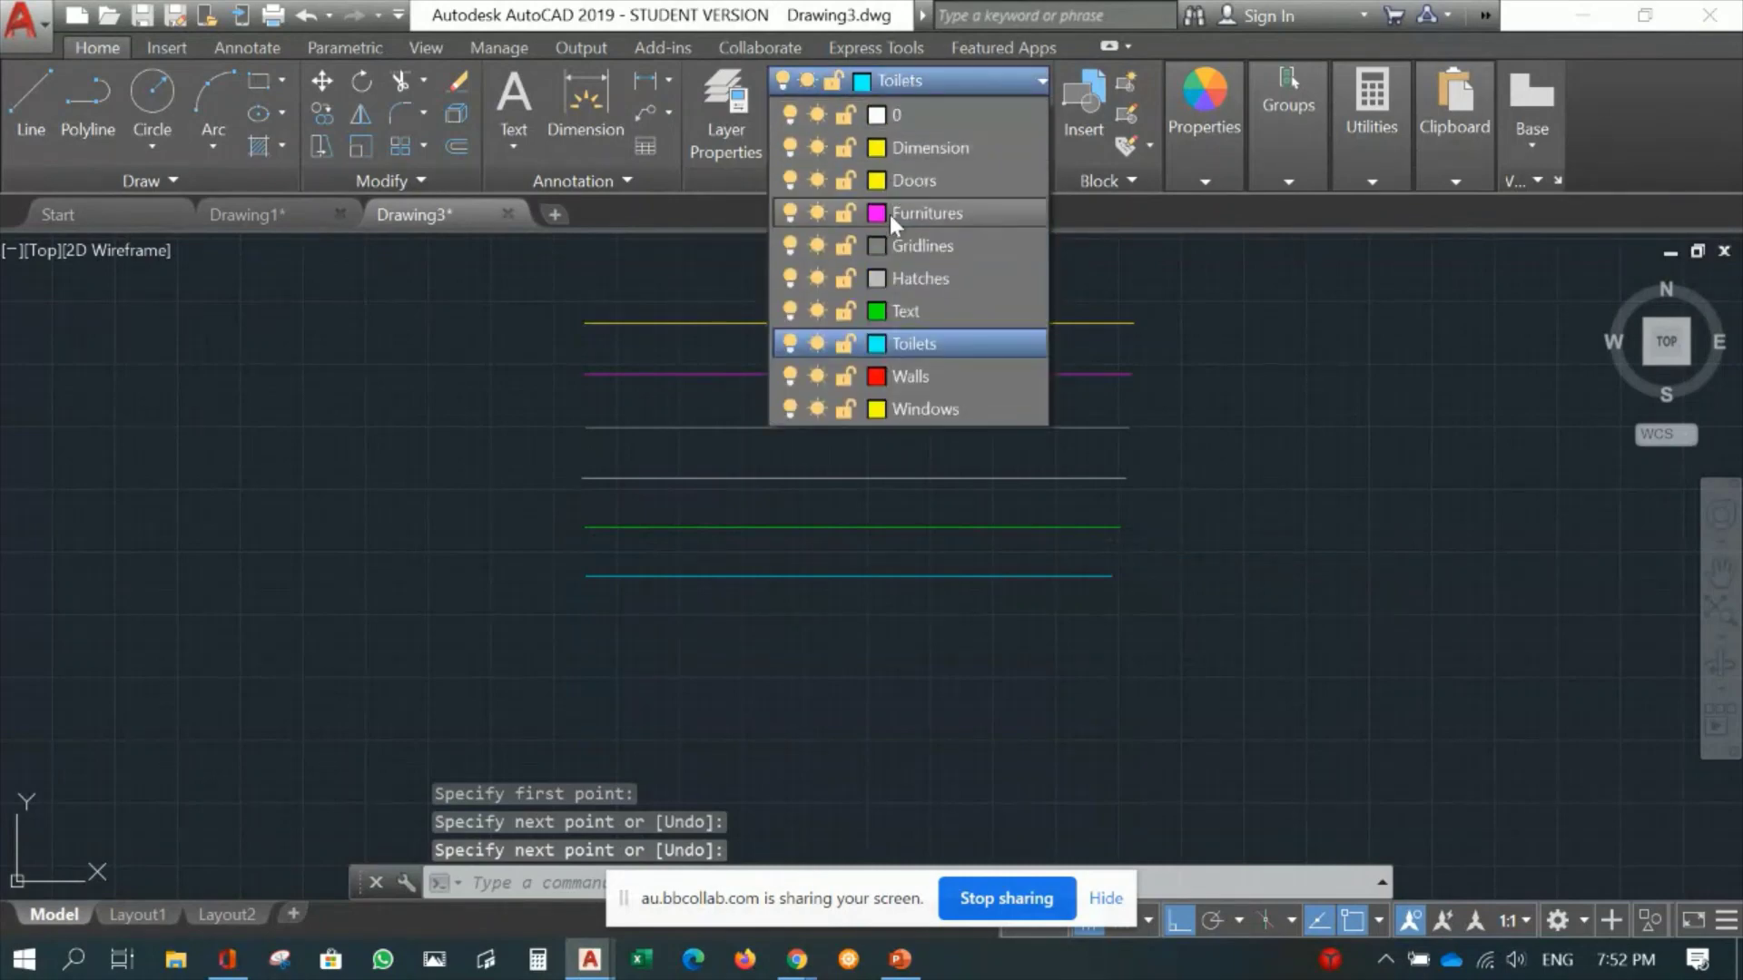
click(890, 376)
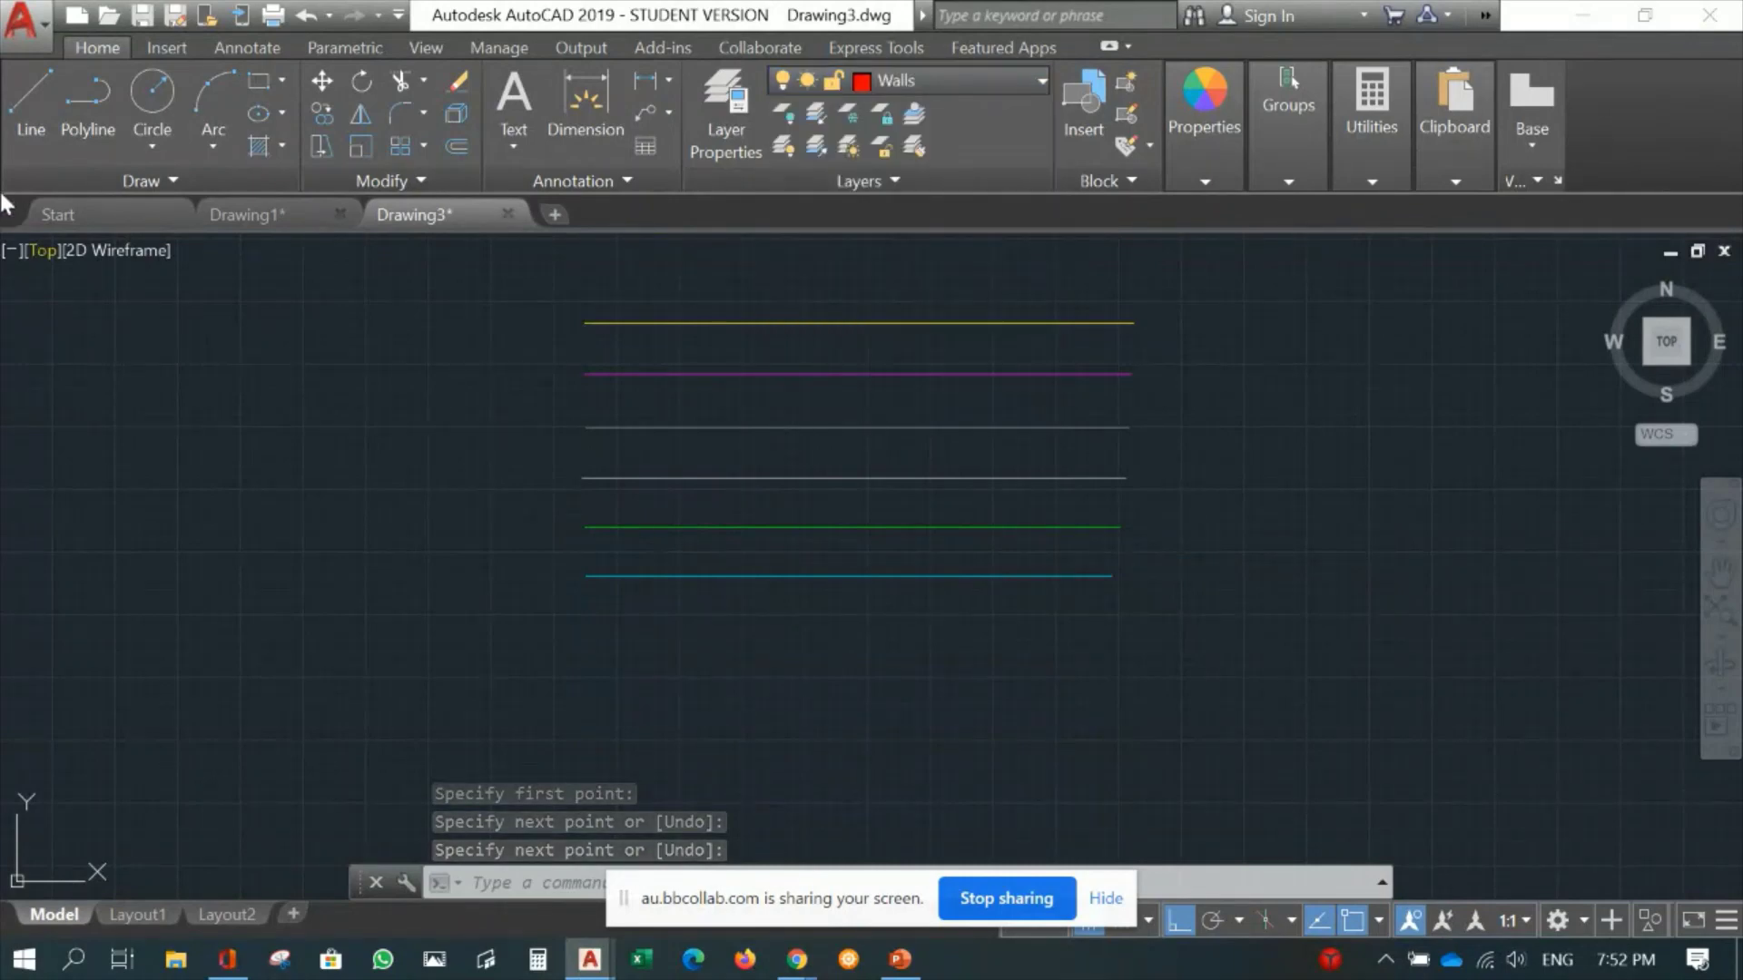
click(27, 133)
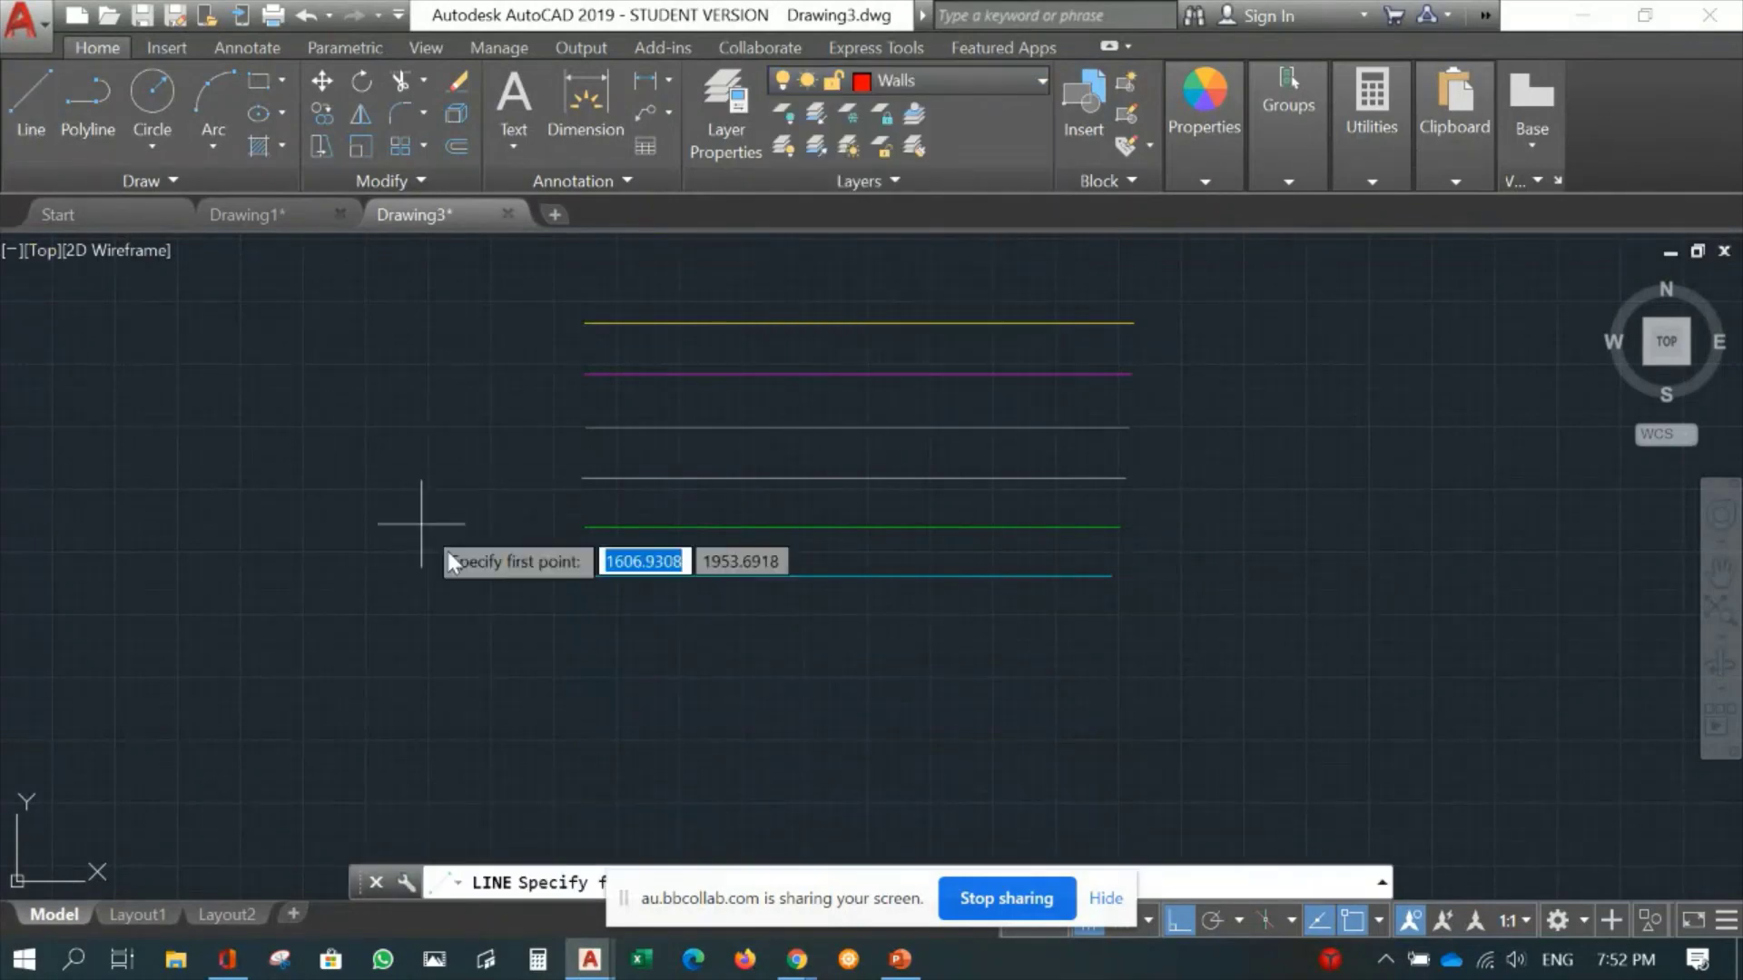
click(587, 623)
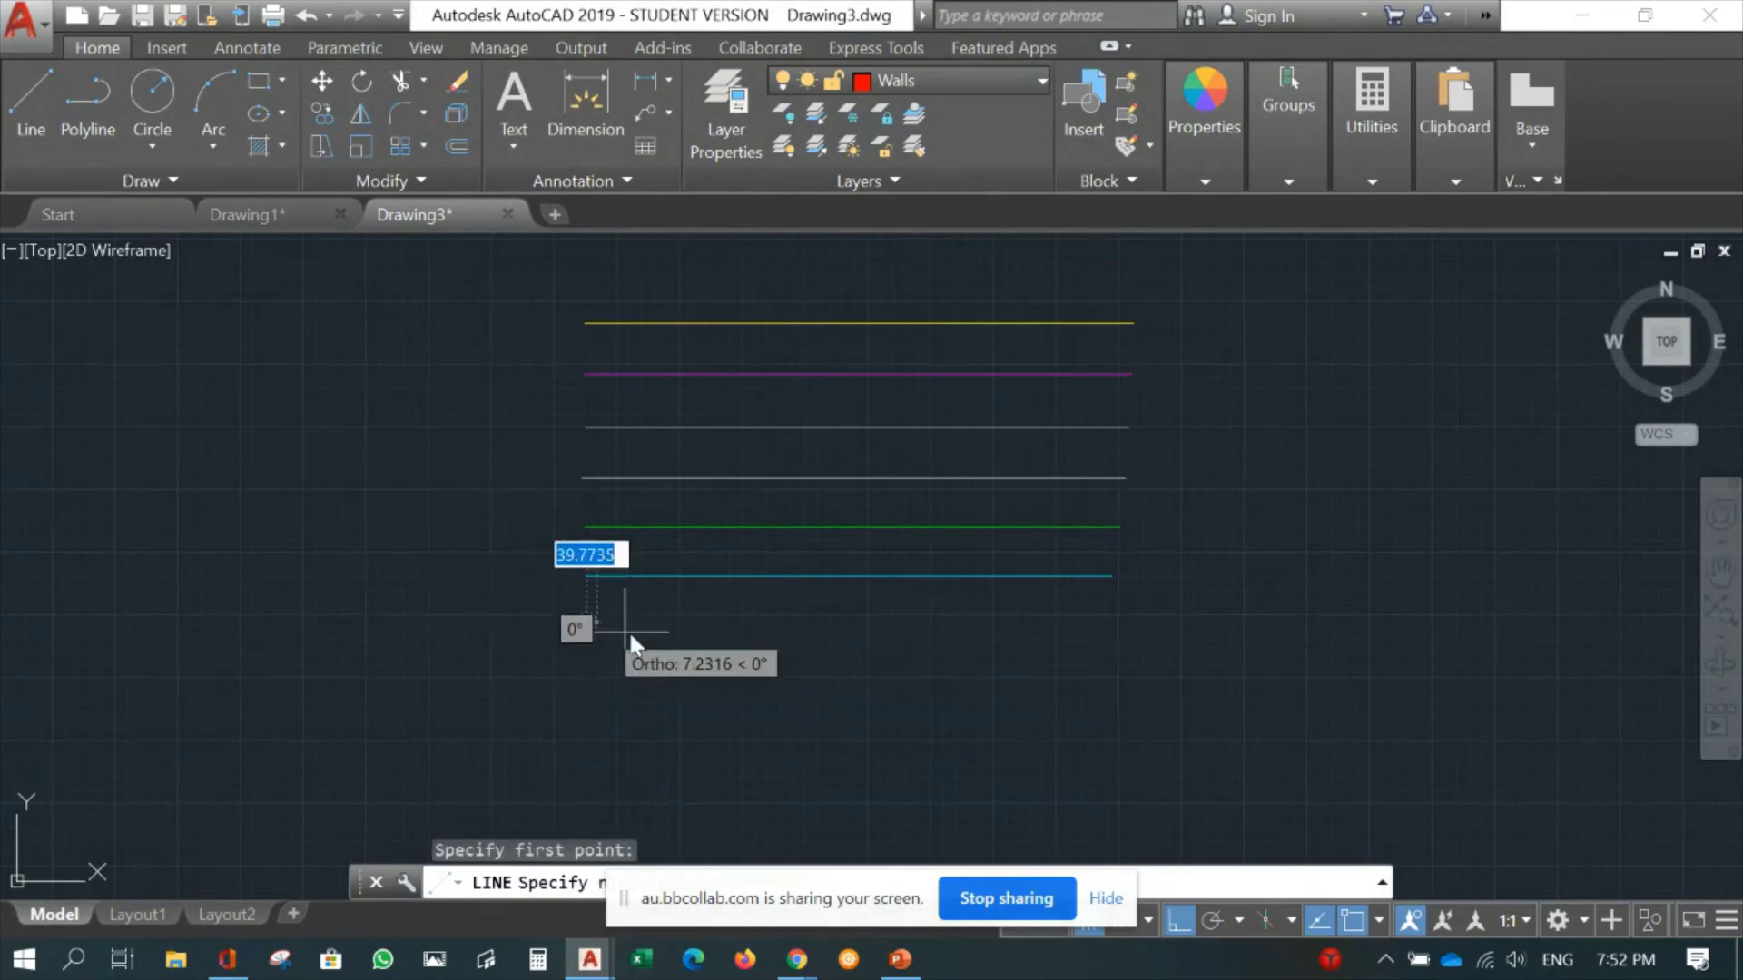
click(1113, 661)
key(Return)
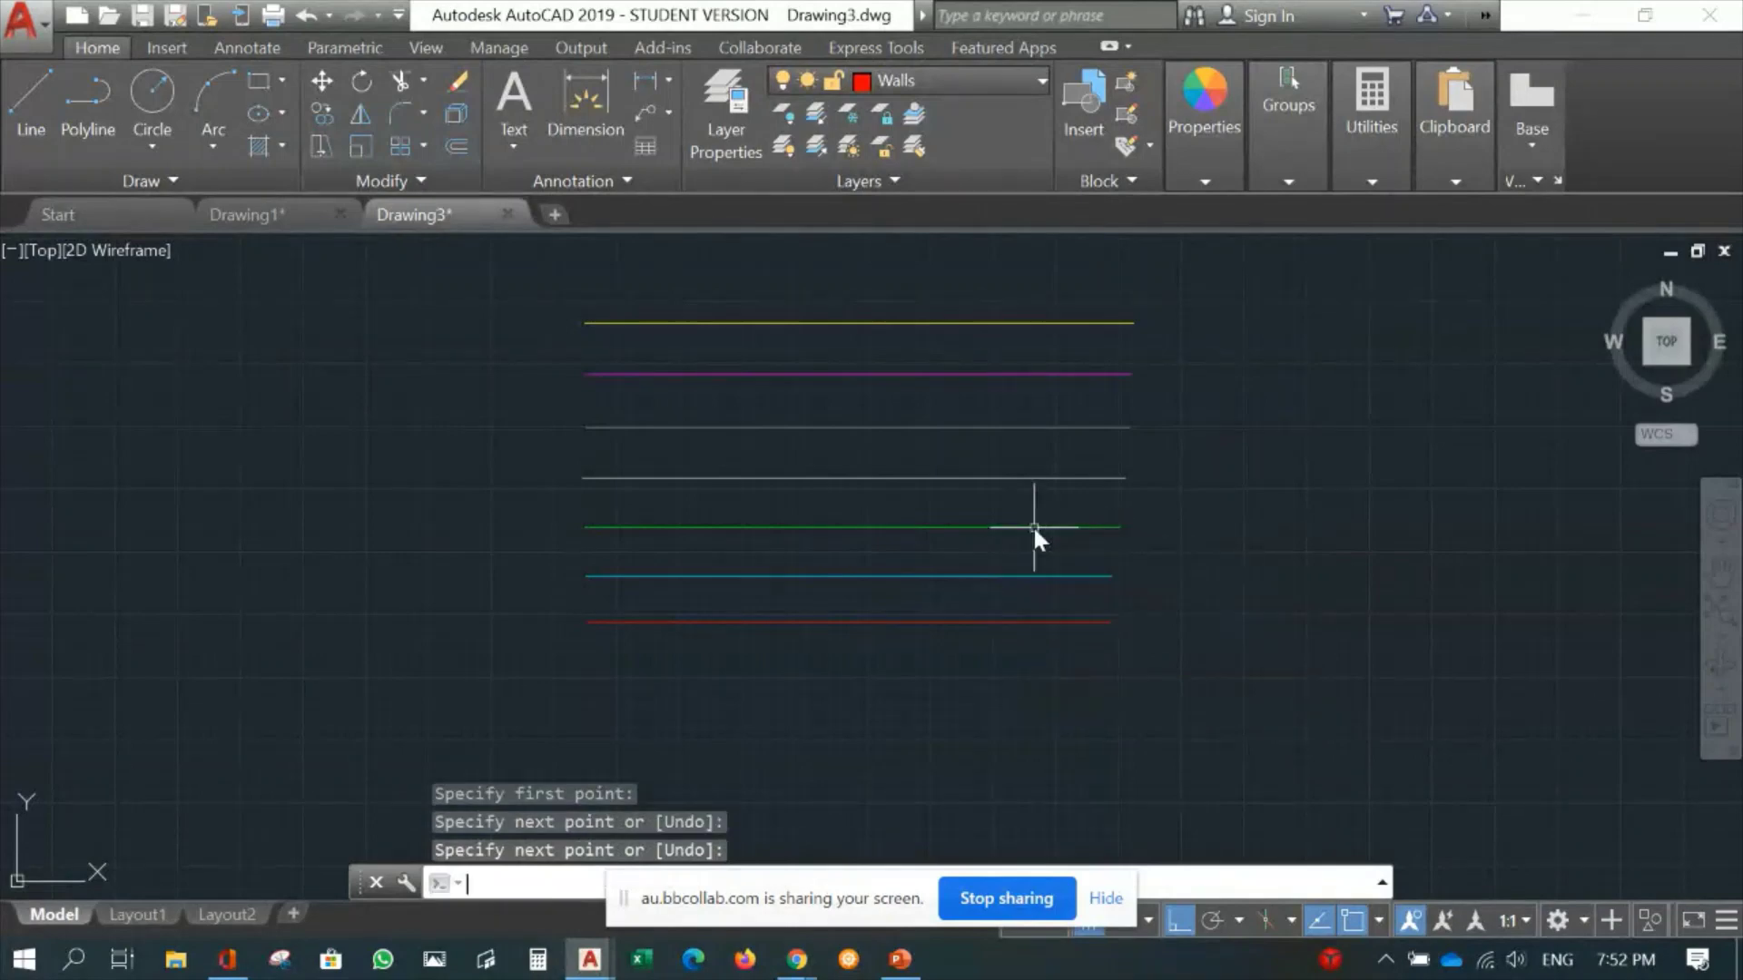
click(952, 80)
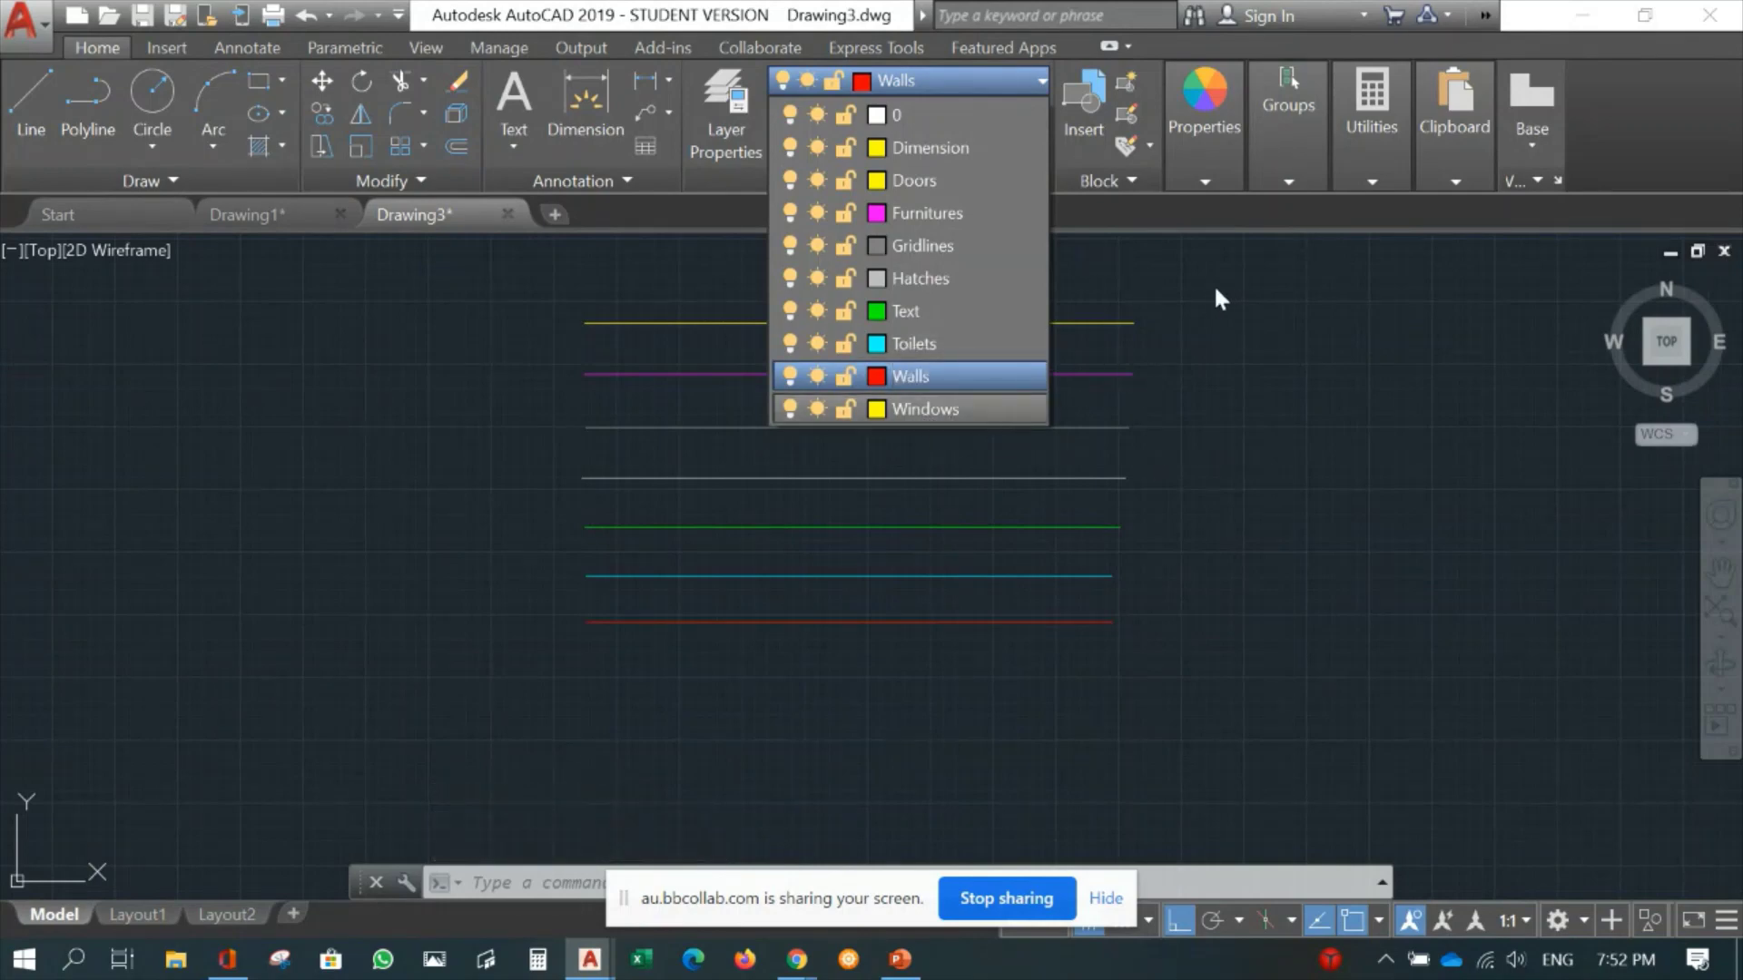
click(1162, 286)
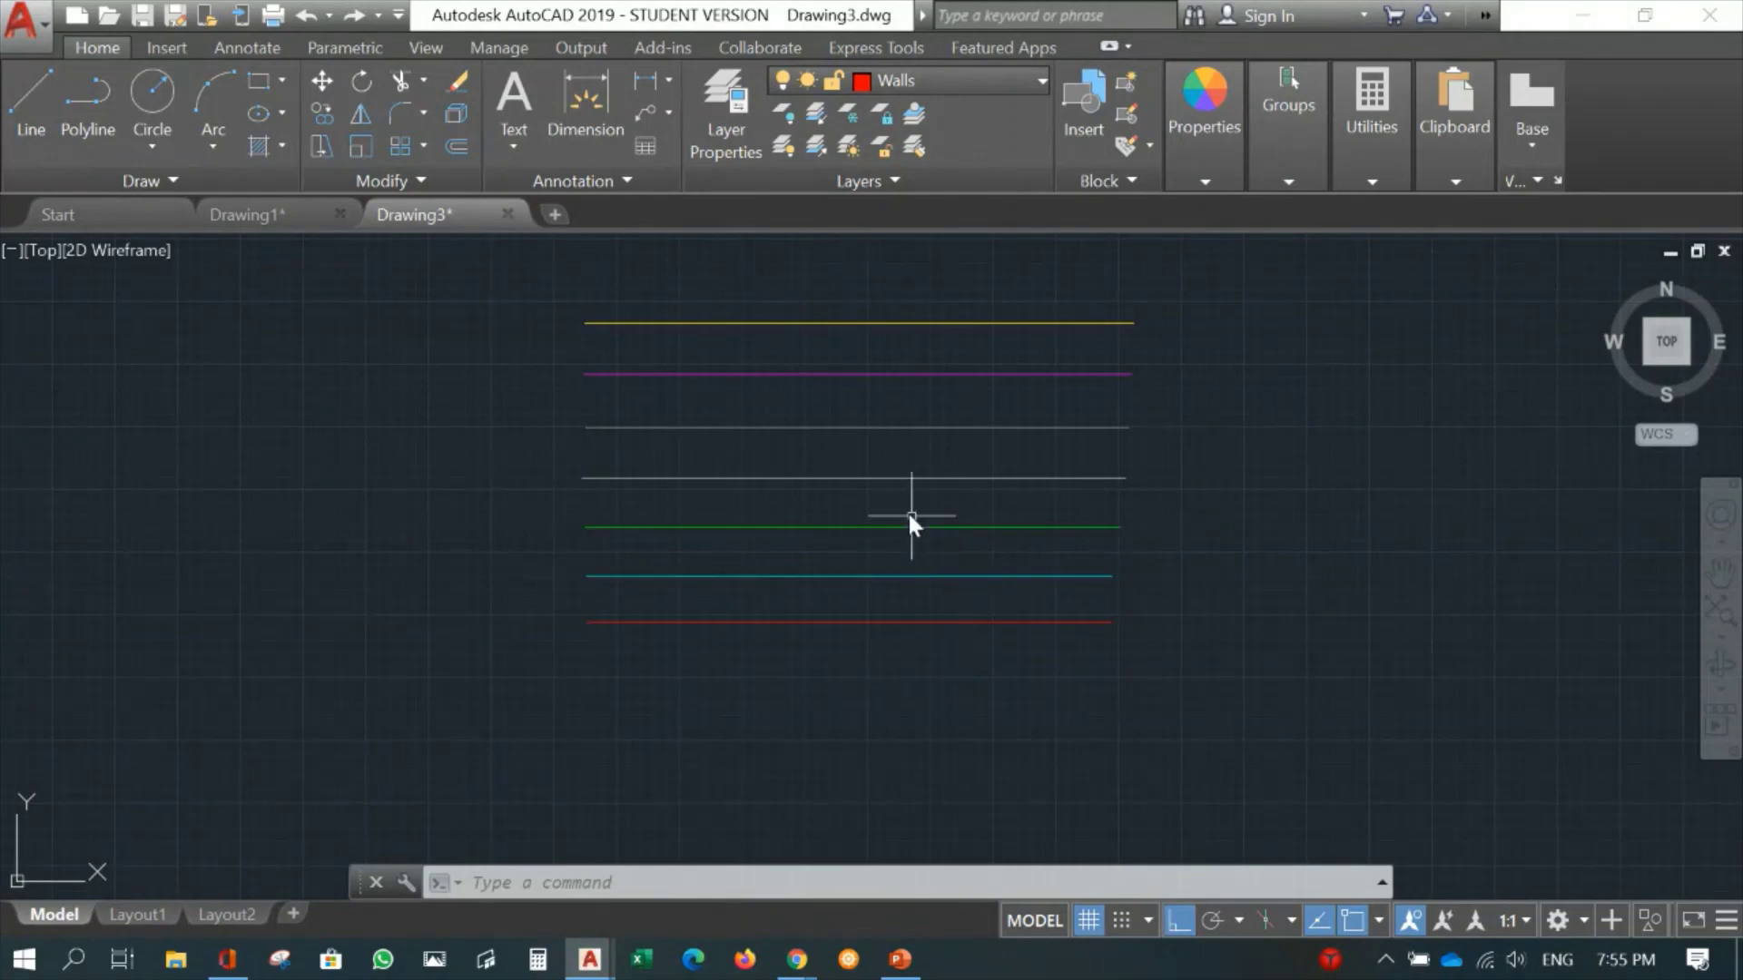
Move the Hatches line, fourth from the top, onto the Walls layer and clear the selection.
click(895, 478)
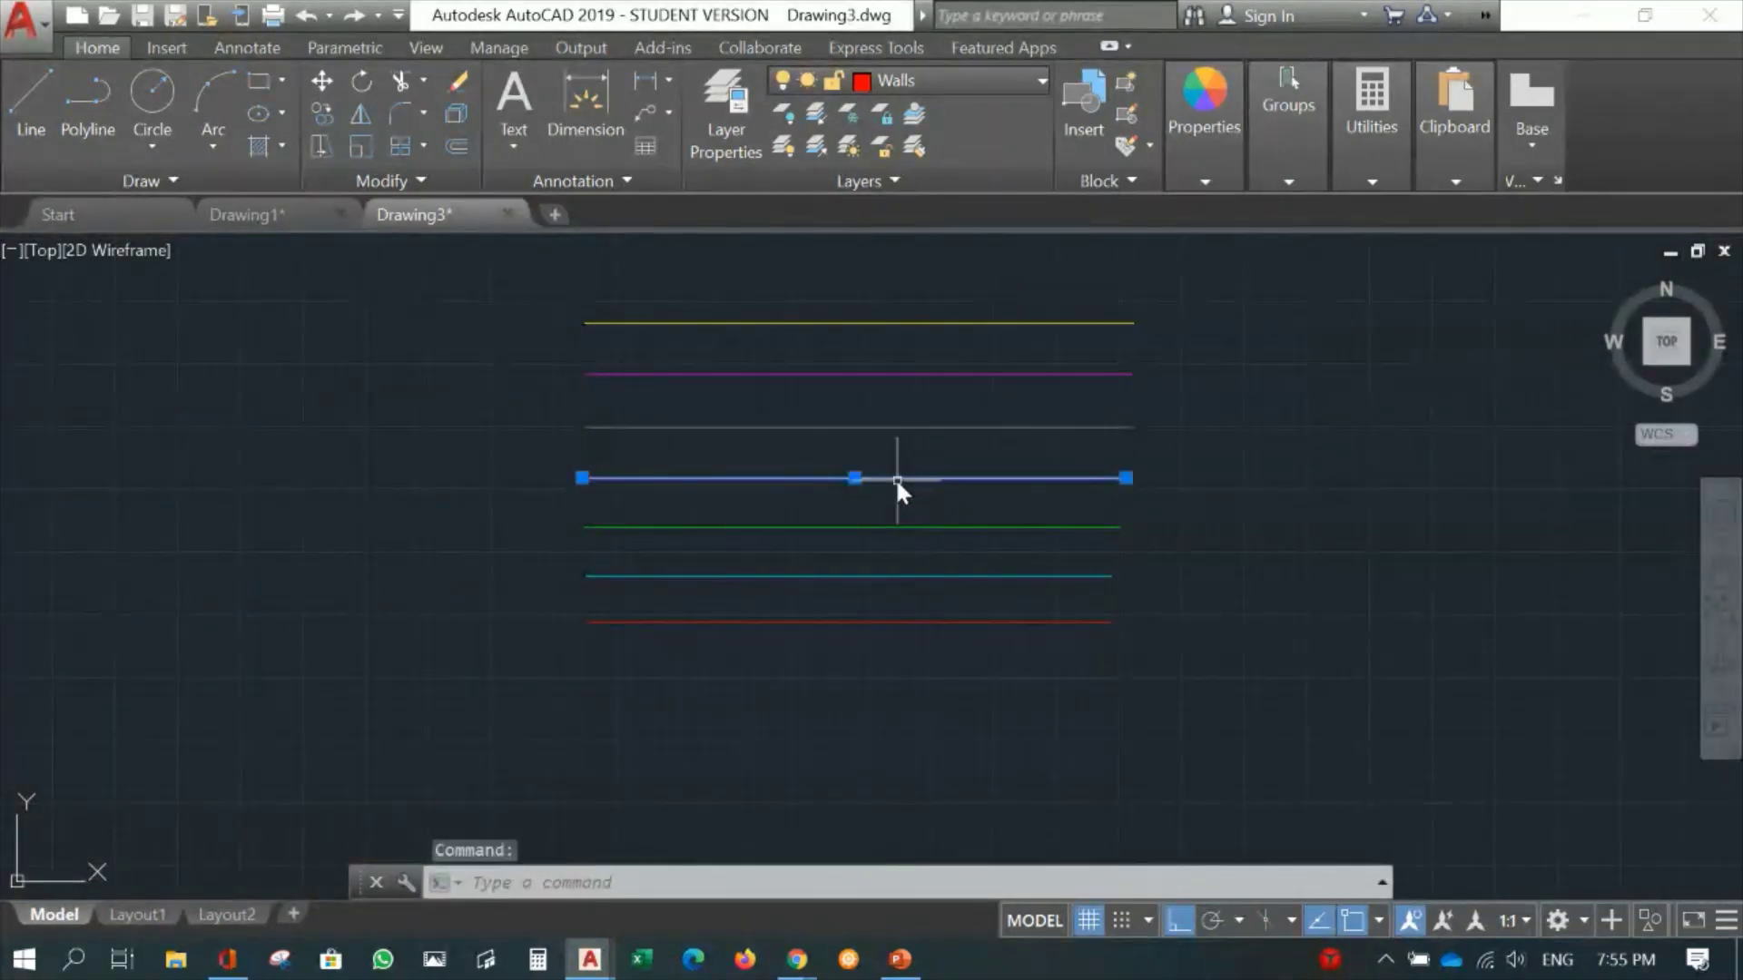
click(1042, 83)
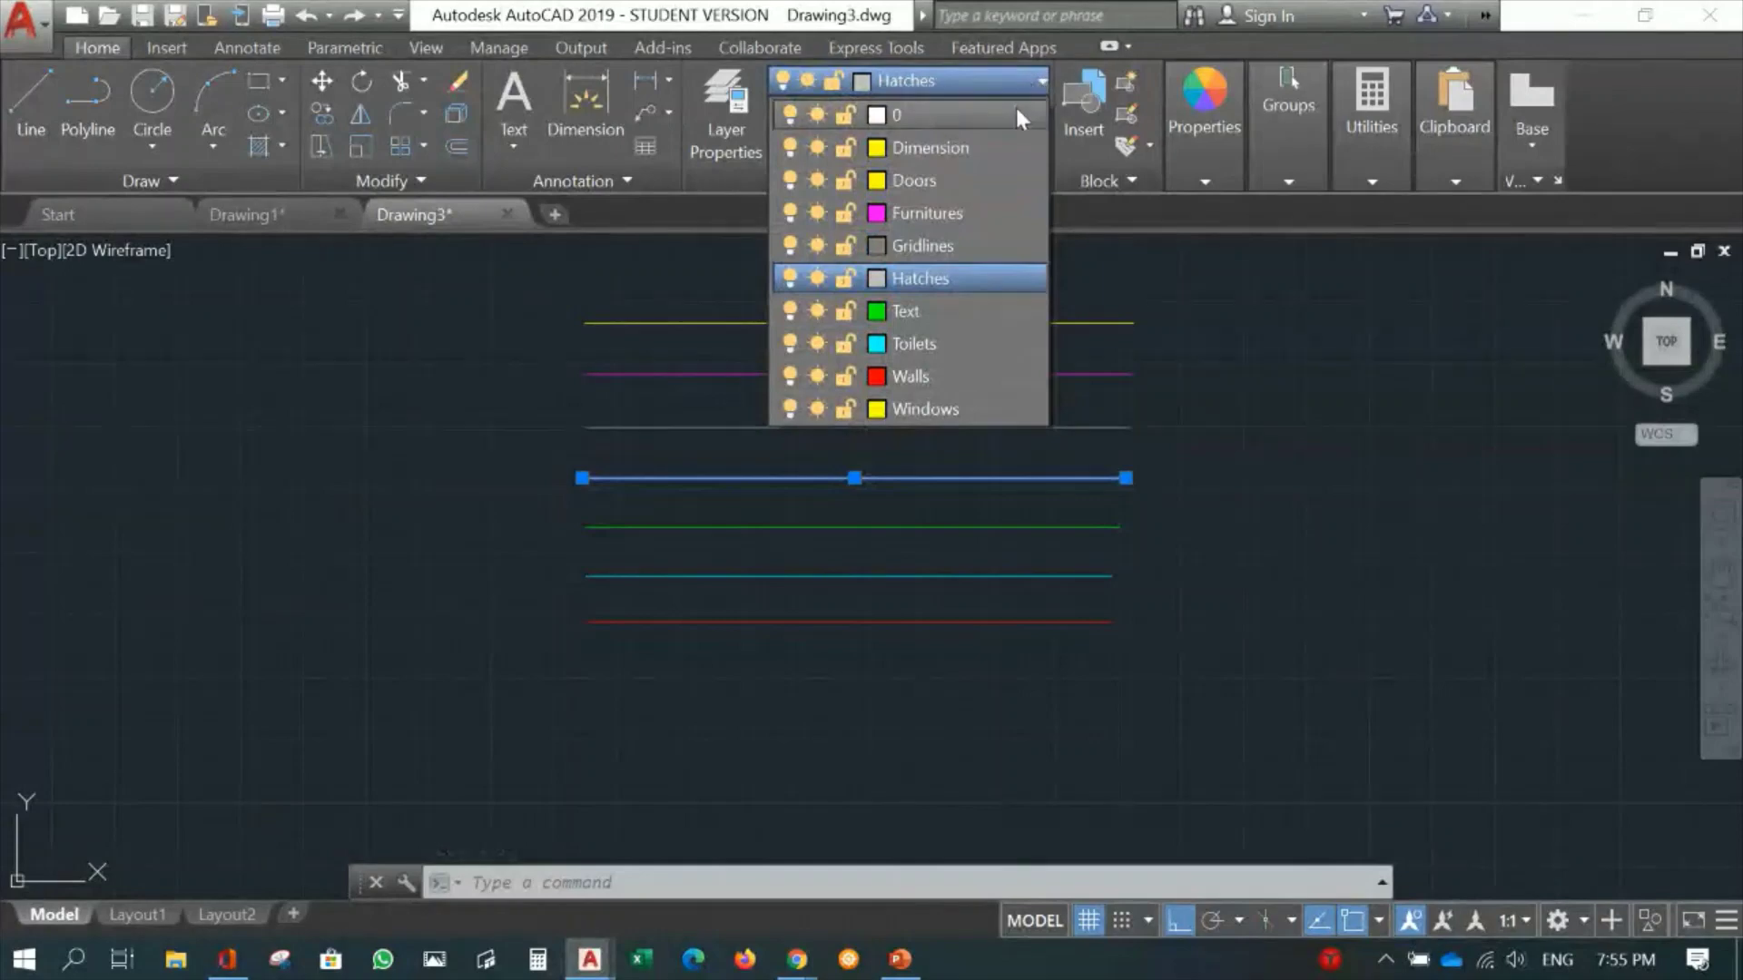
click(904, 378)
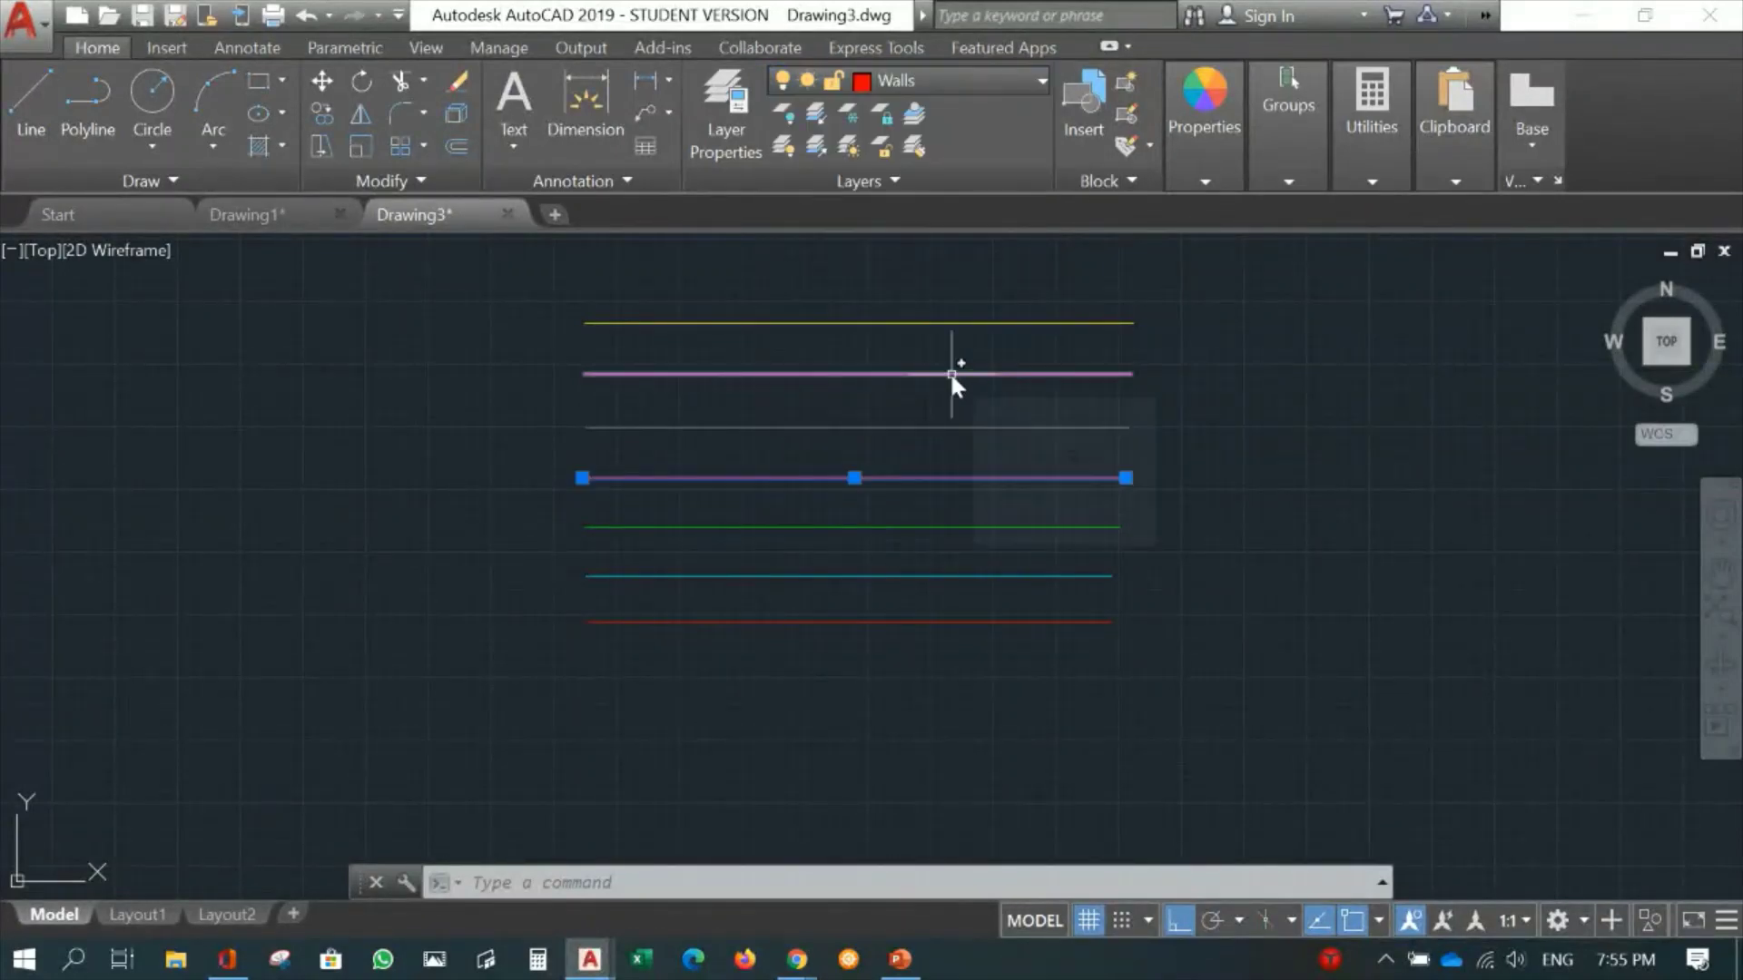
key(Escape)
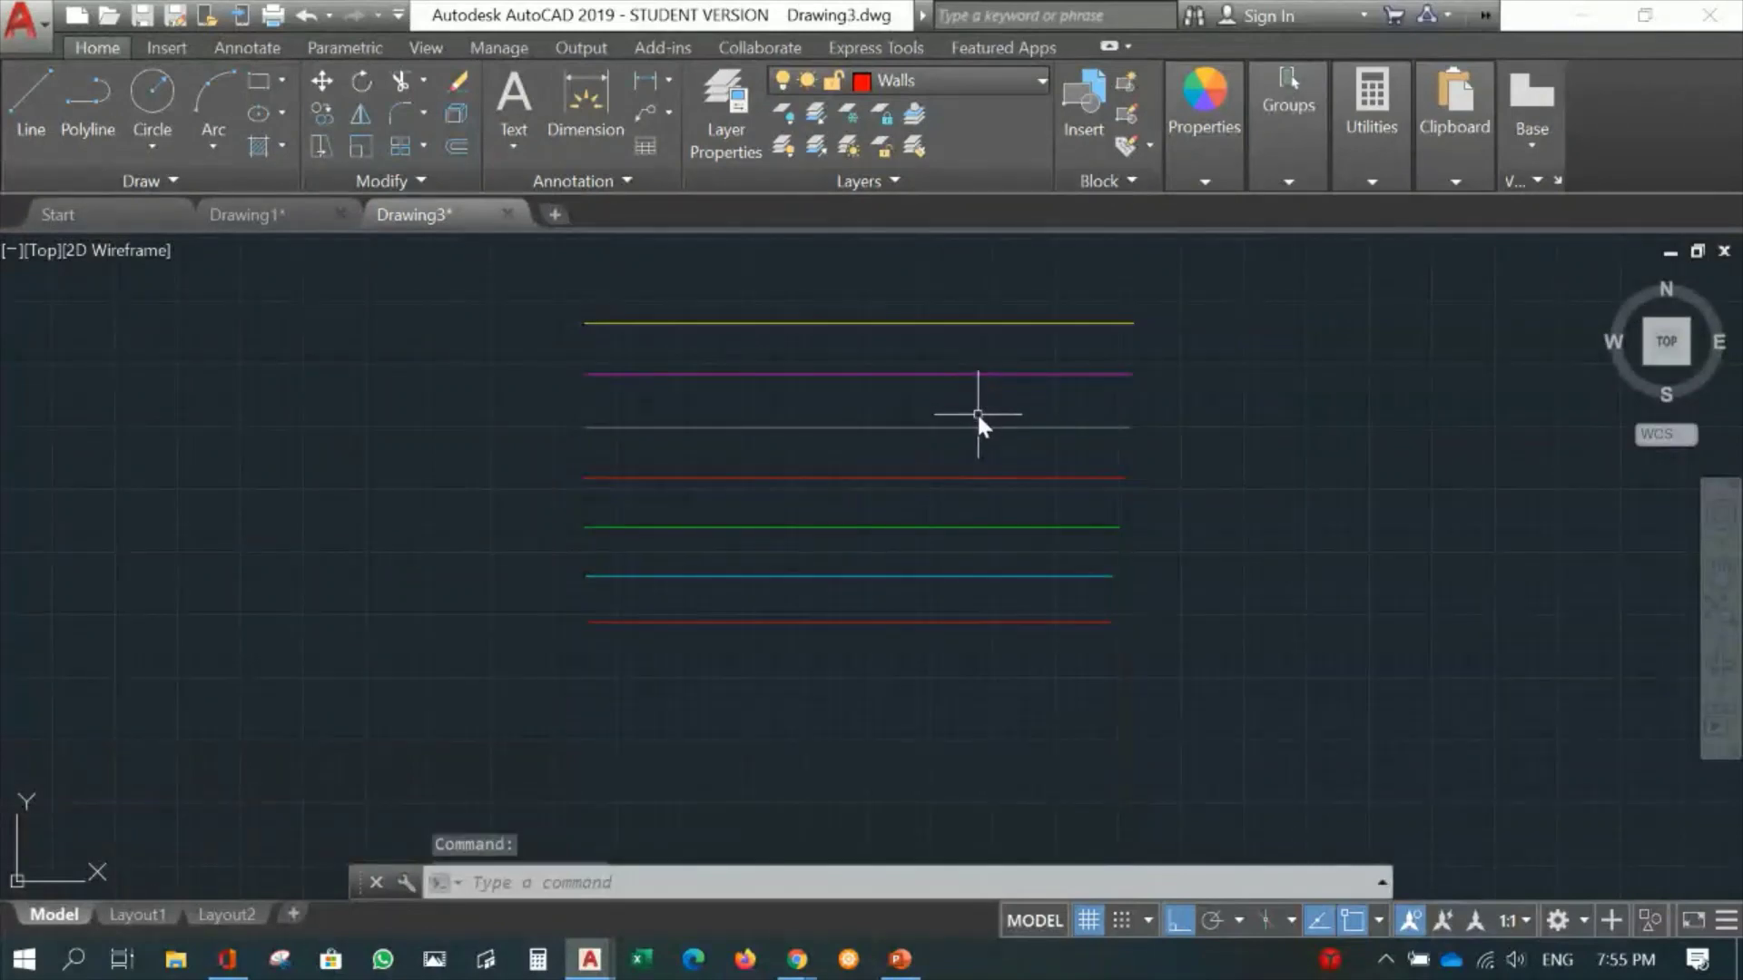
Try moving the topmost yellow Dimension line onto the Toilets layer.
click(961, 323)
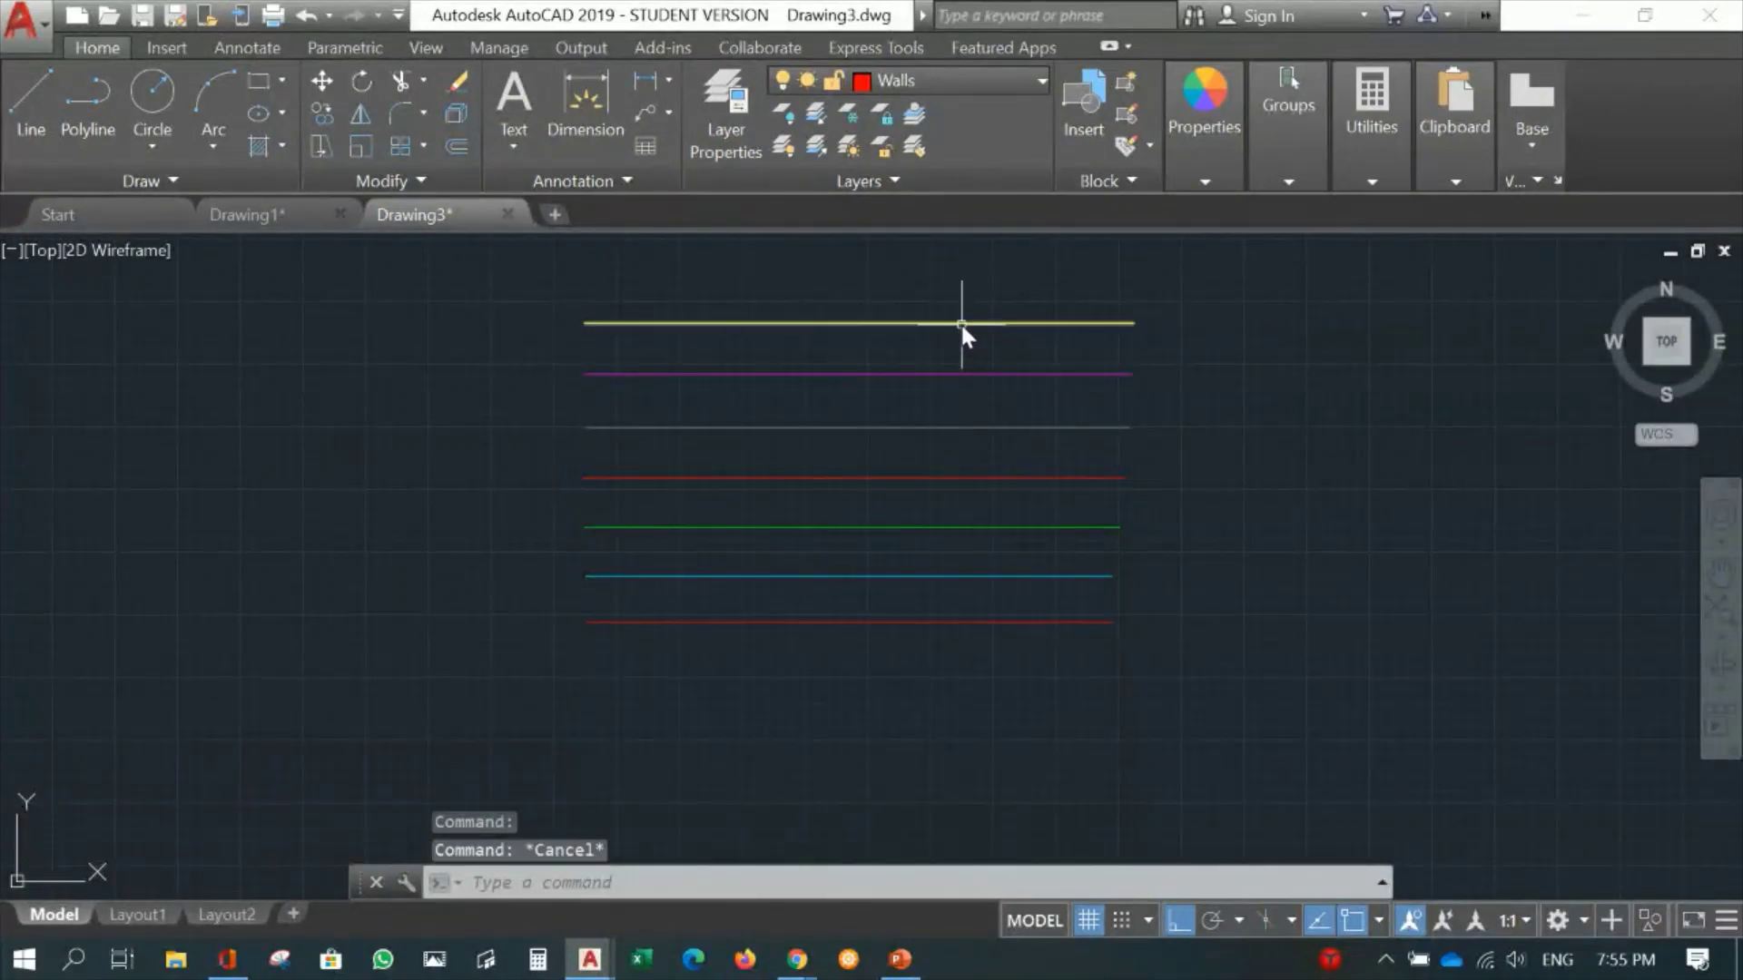
click(1011, 77)
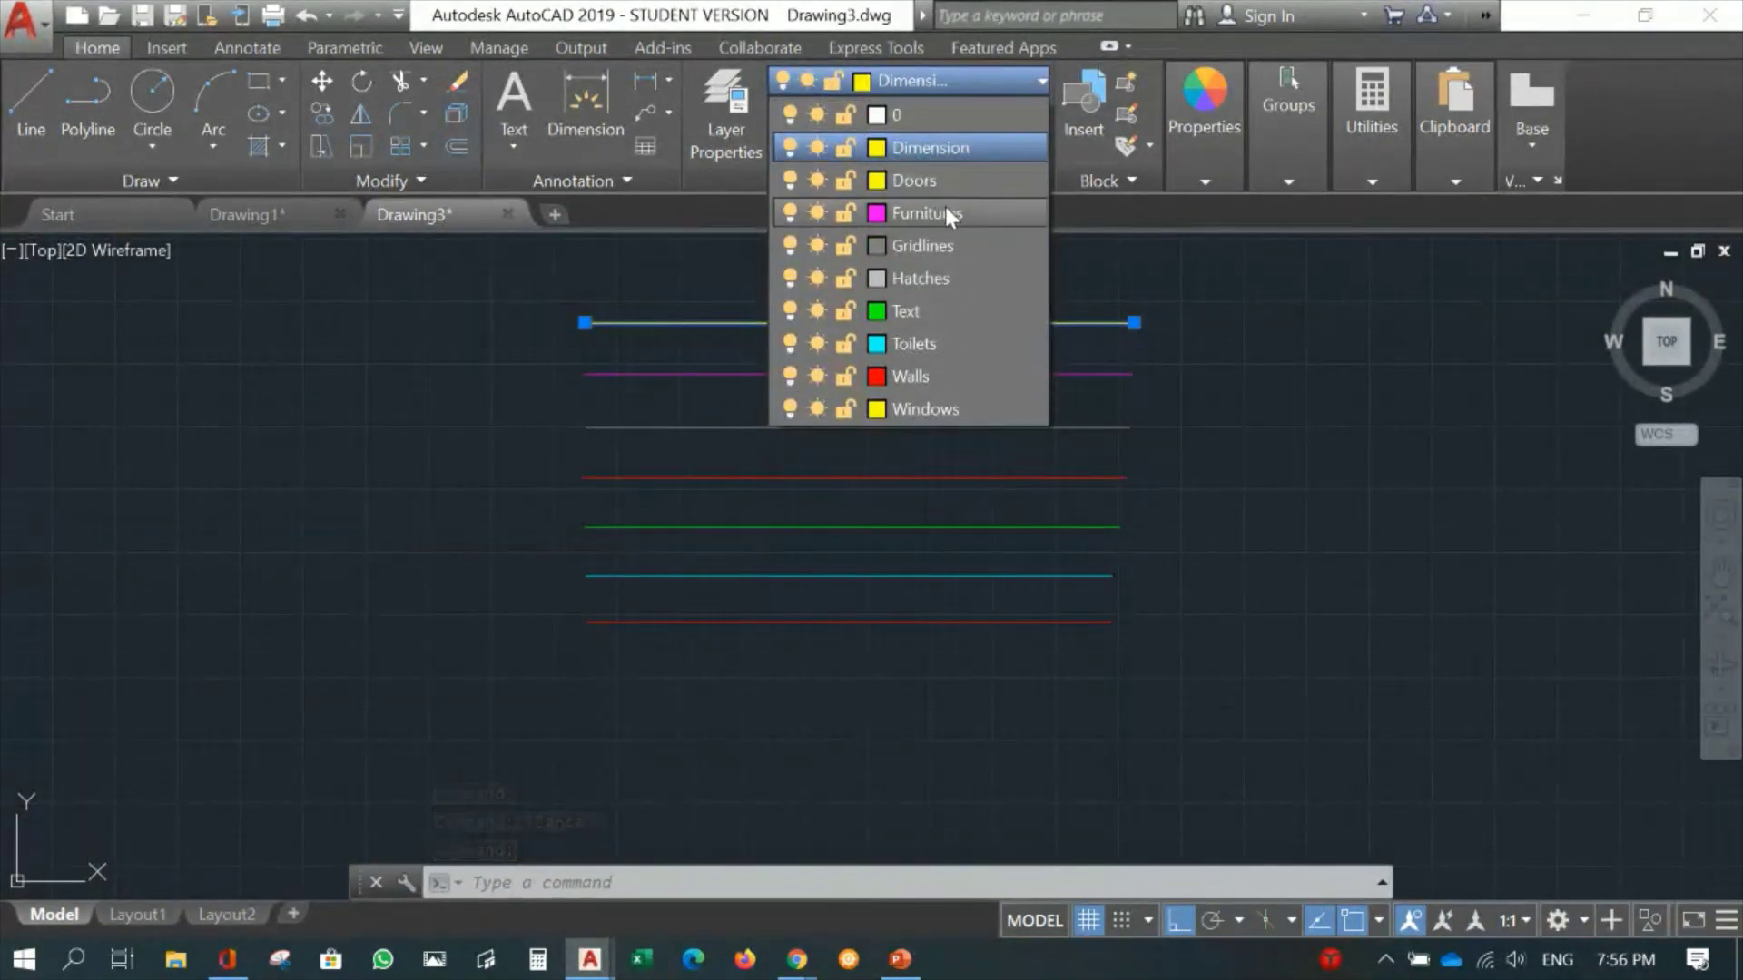
click(904, 344)
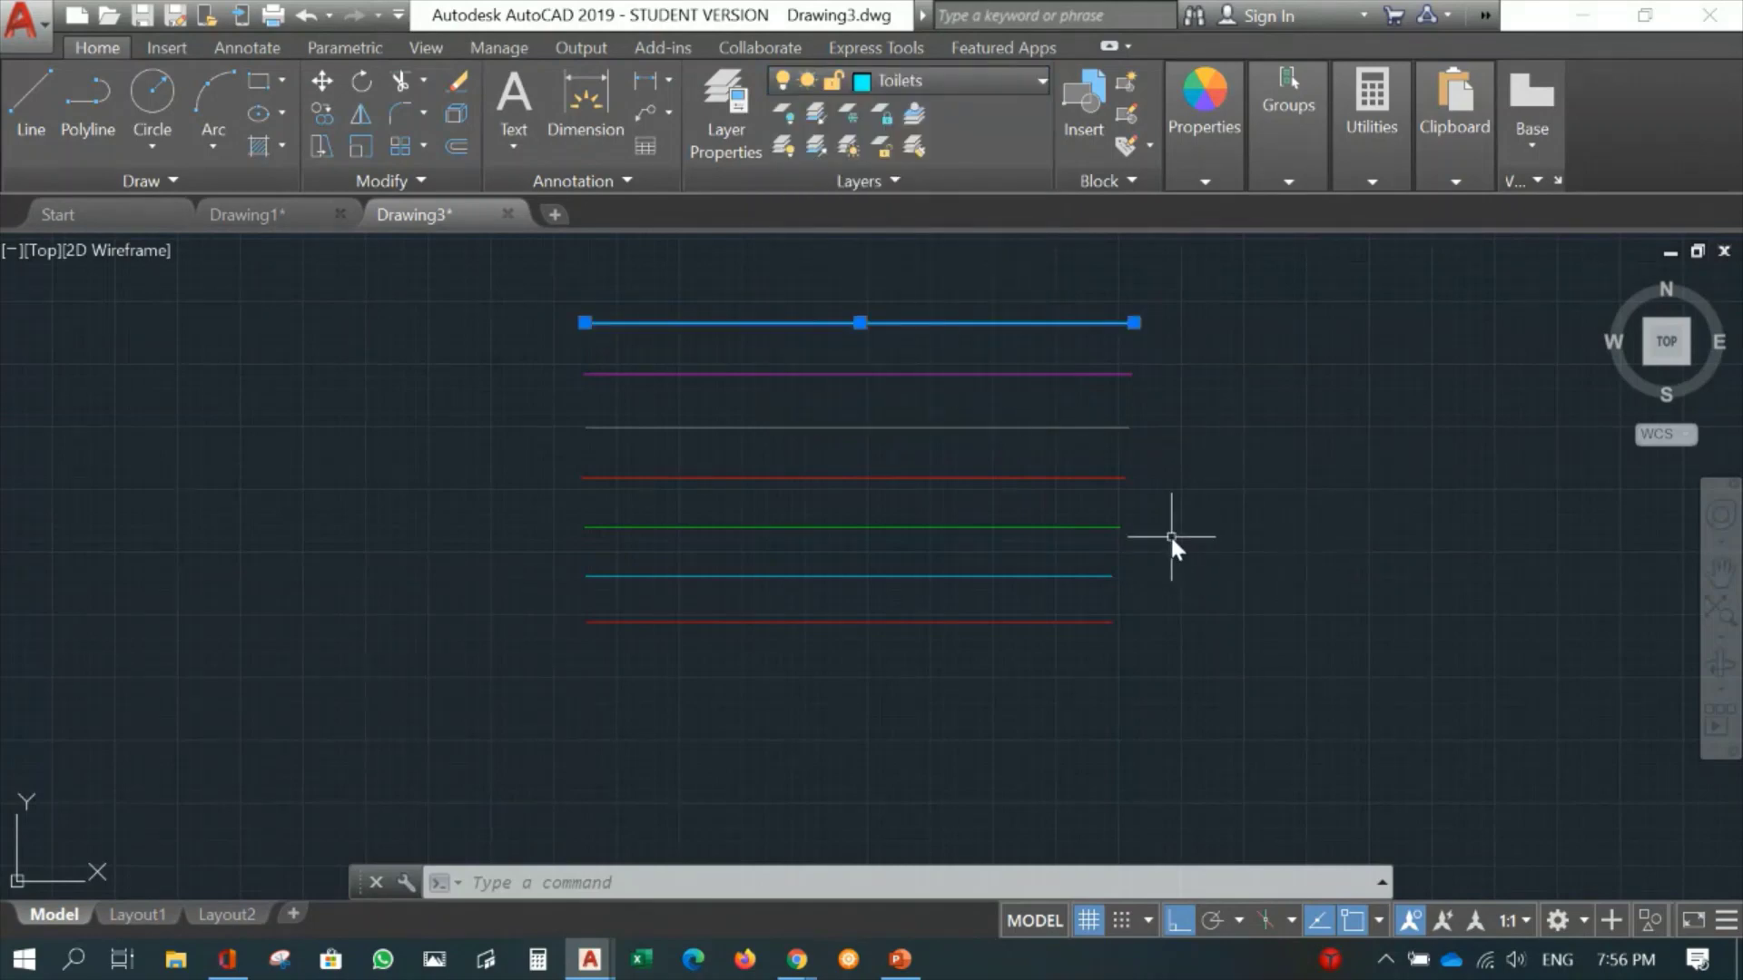
key(Escape)
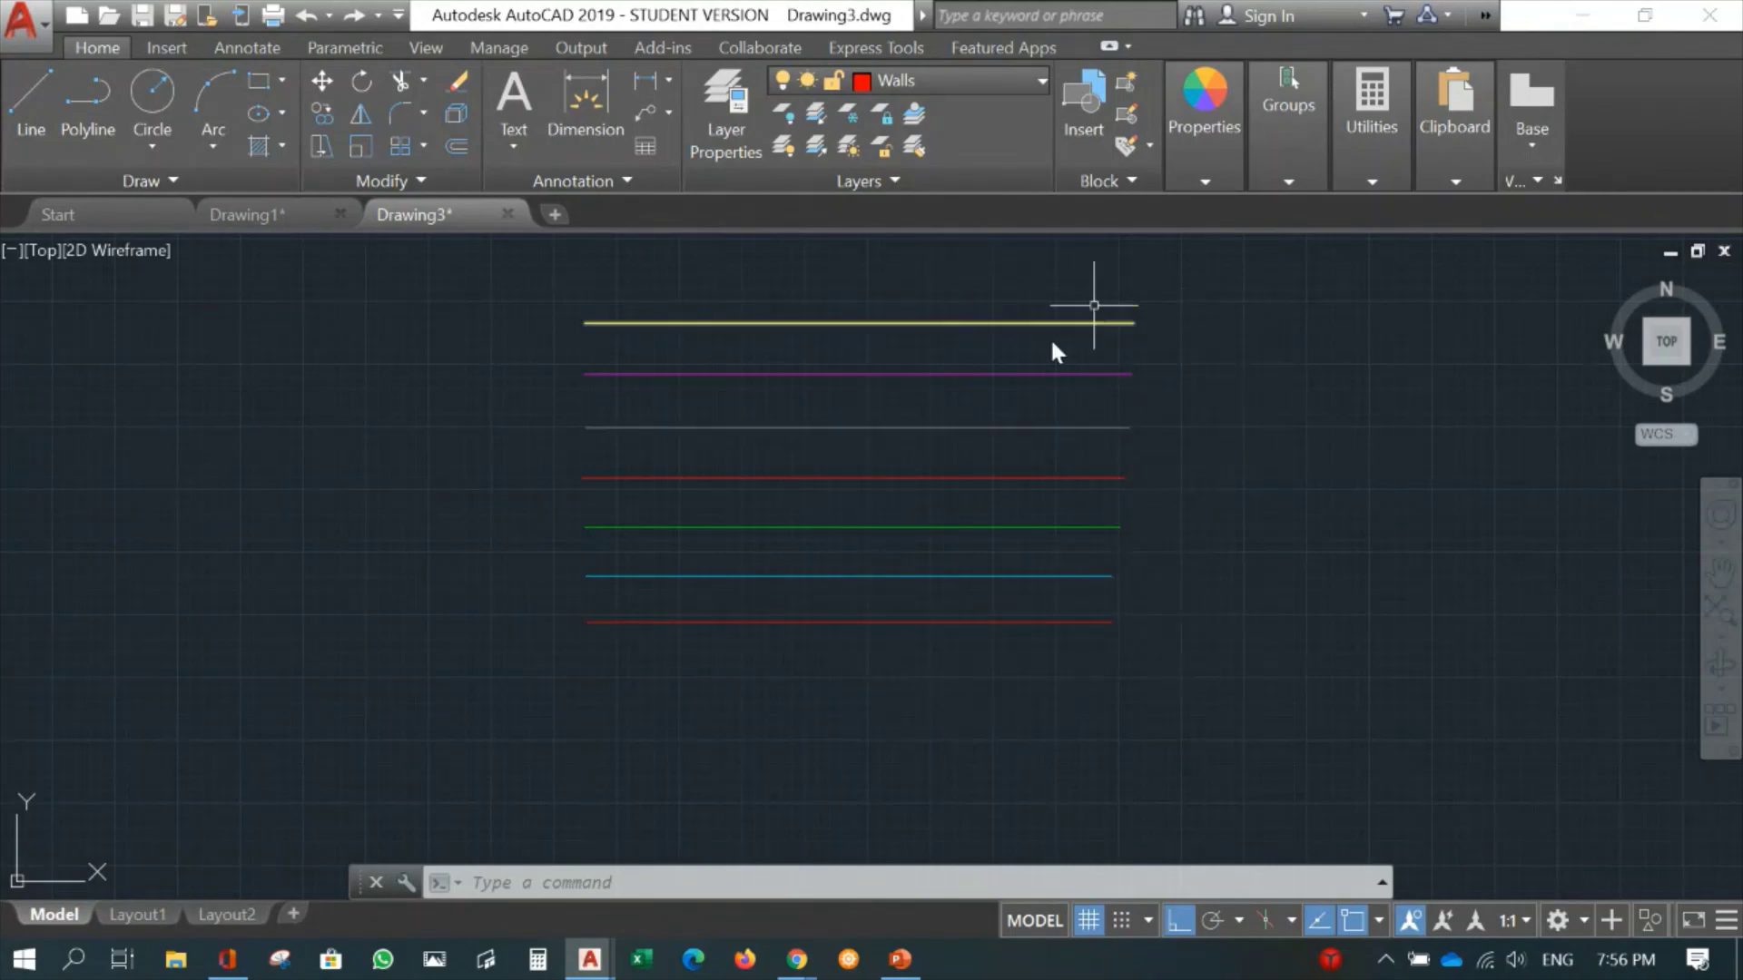
Turn the Furnitures and Text layers off, and turn both back on.
click(1029, 82)
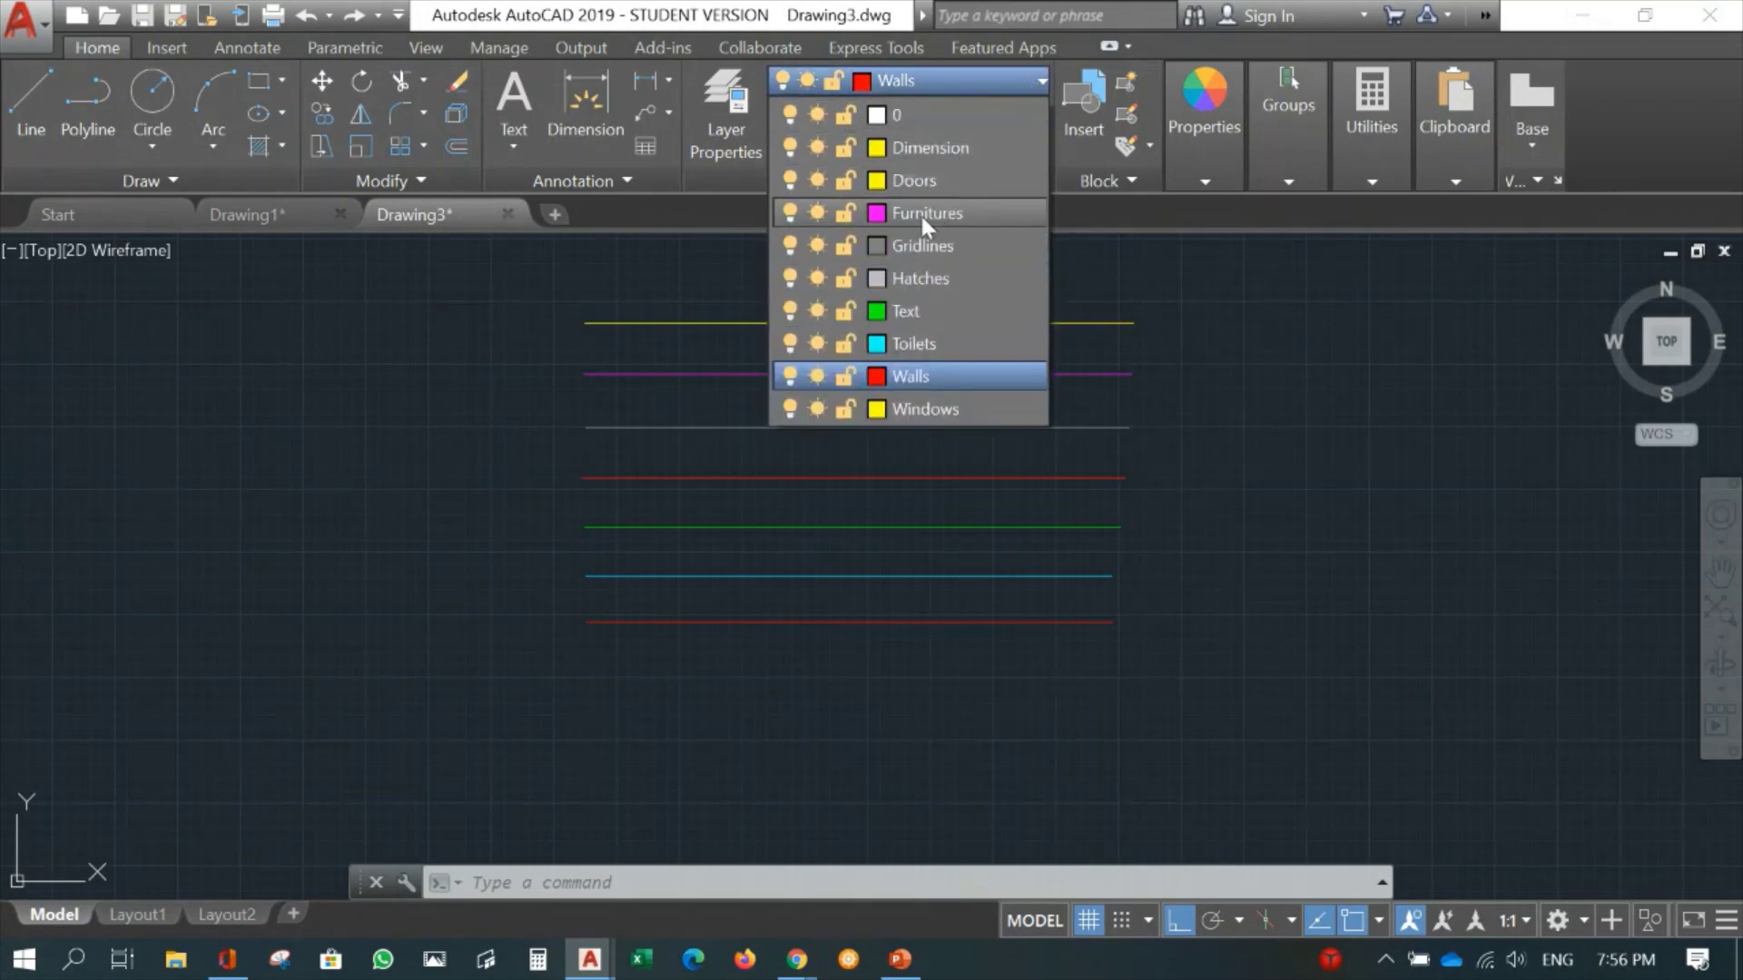
click(787, 212)
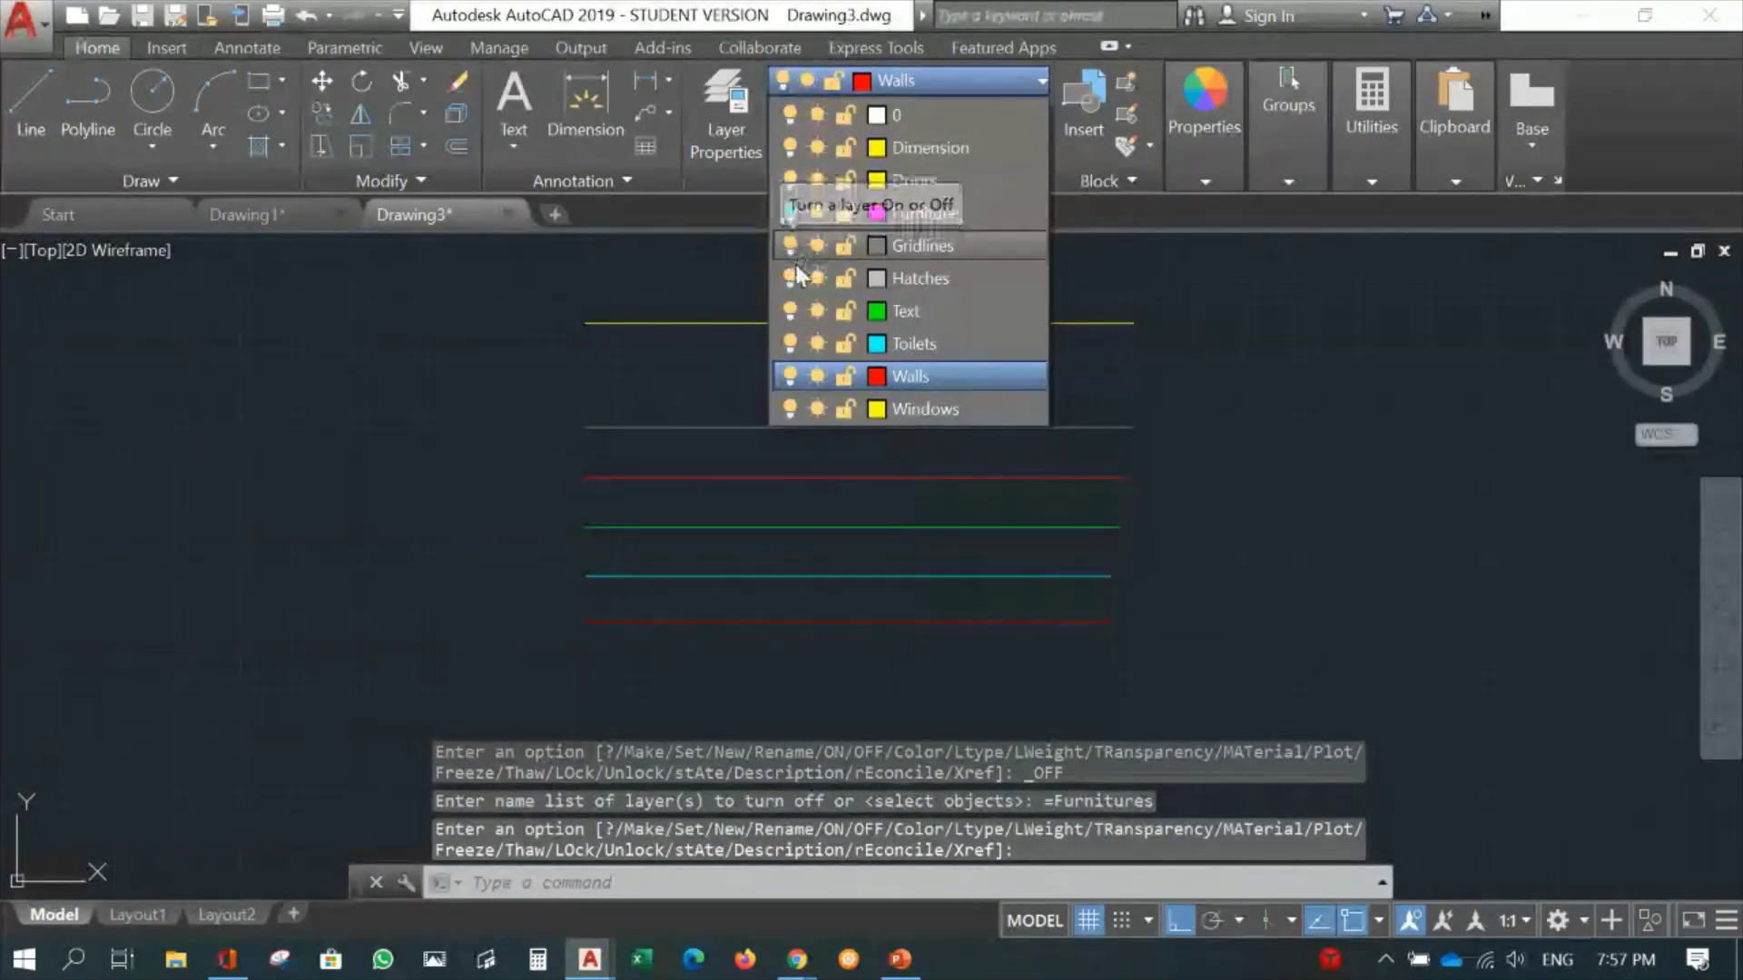
click(789, 311)
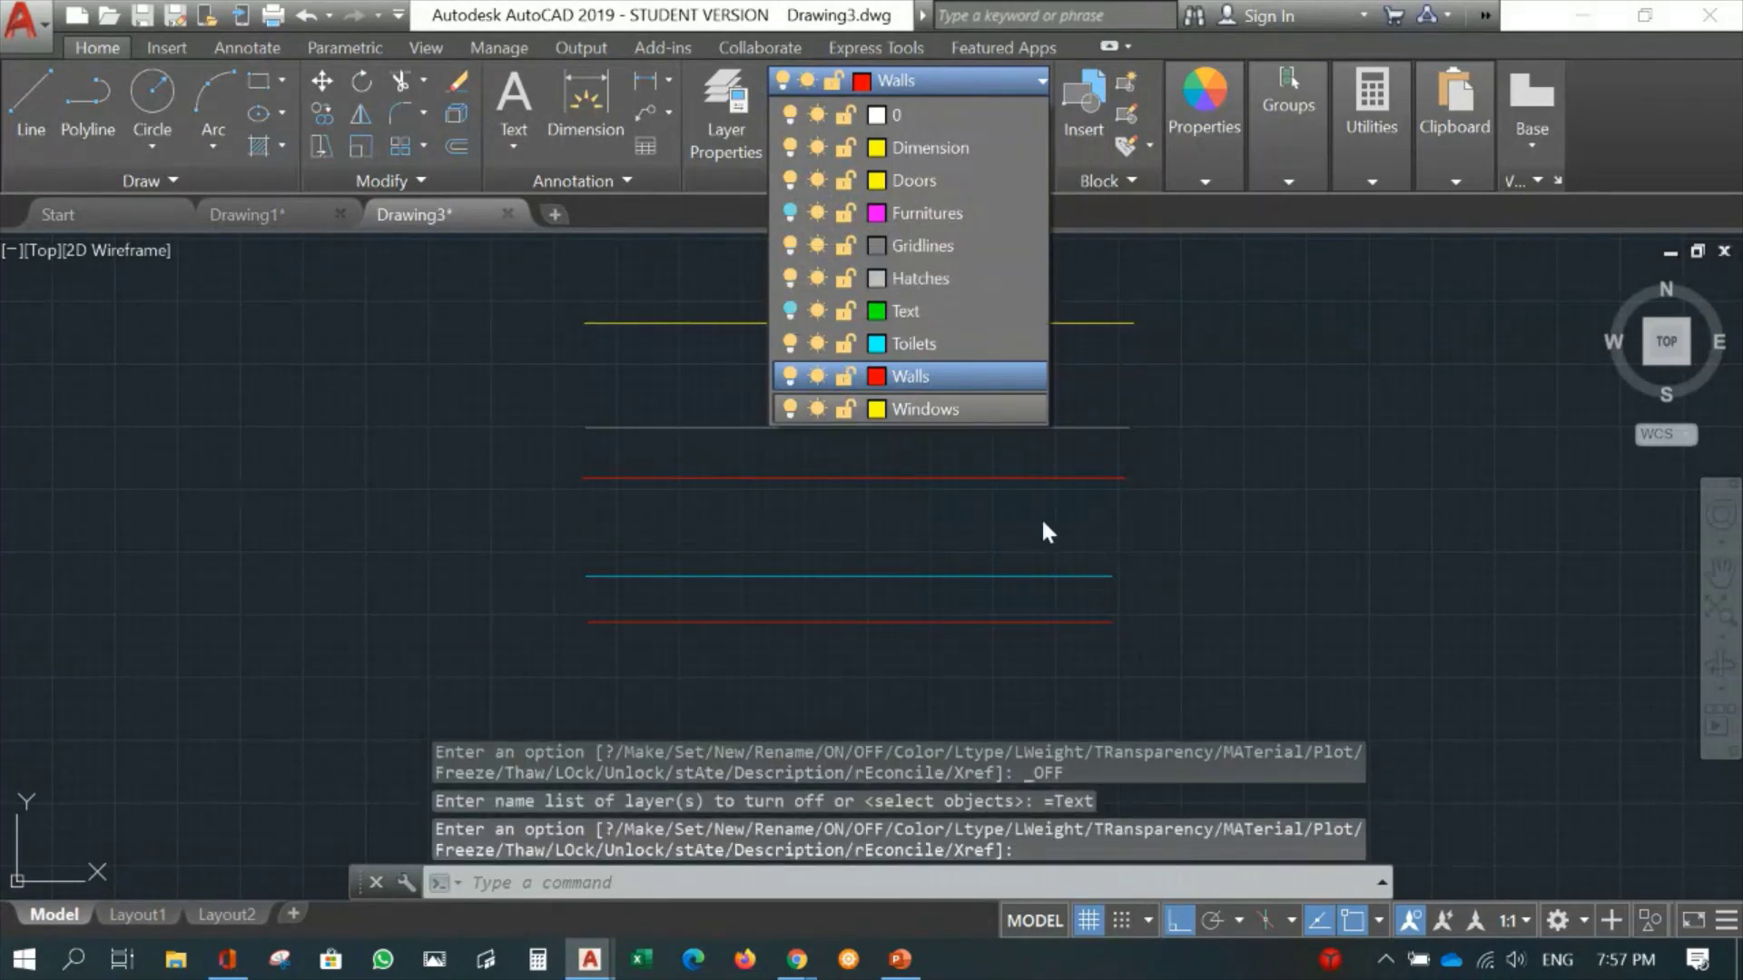
click(791, 309)
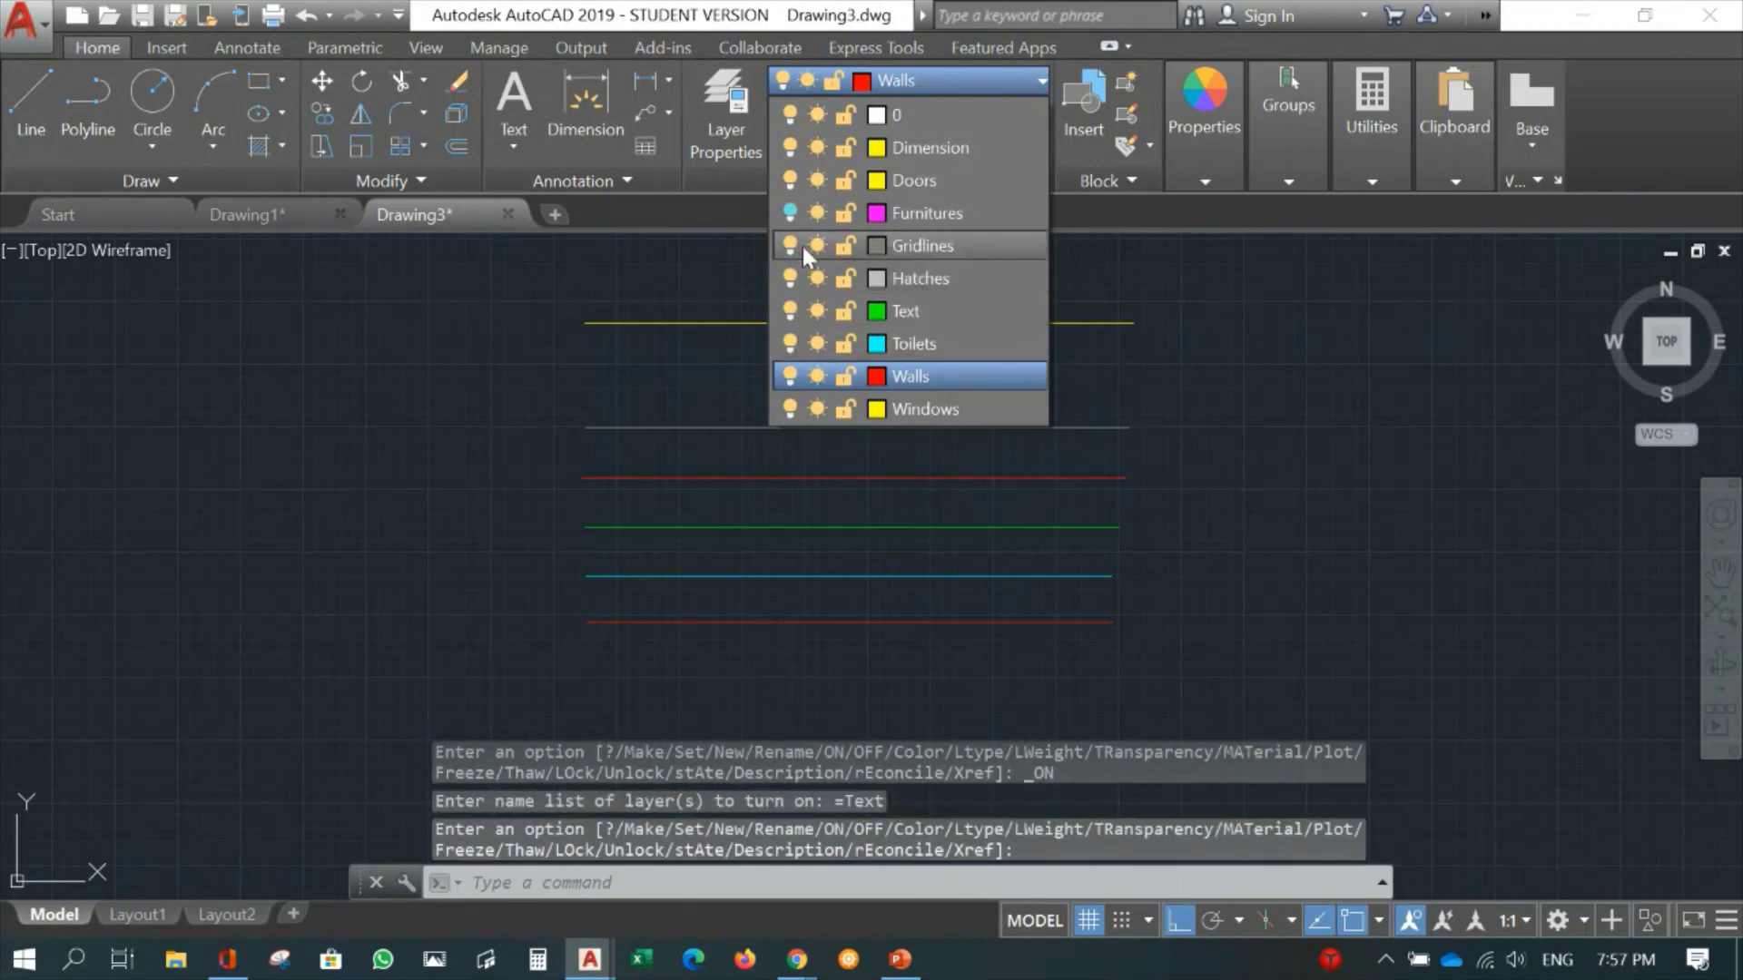
click(790, 213)
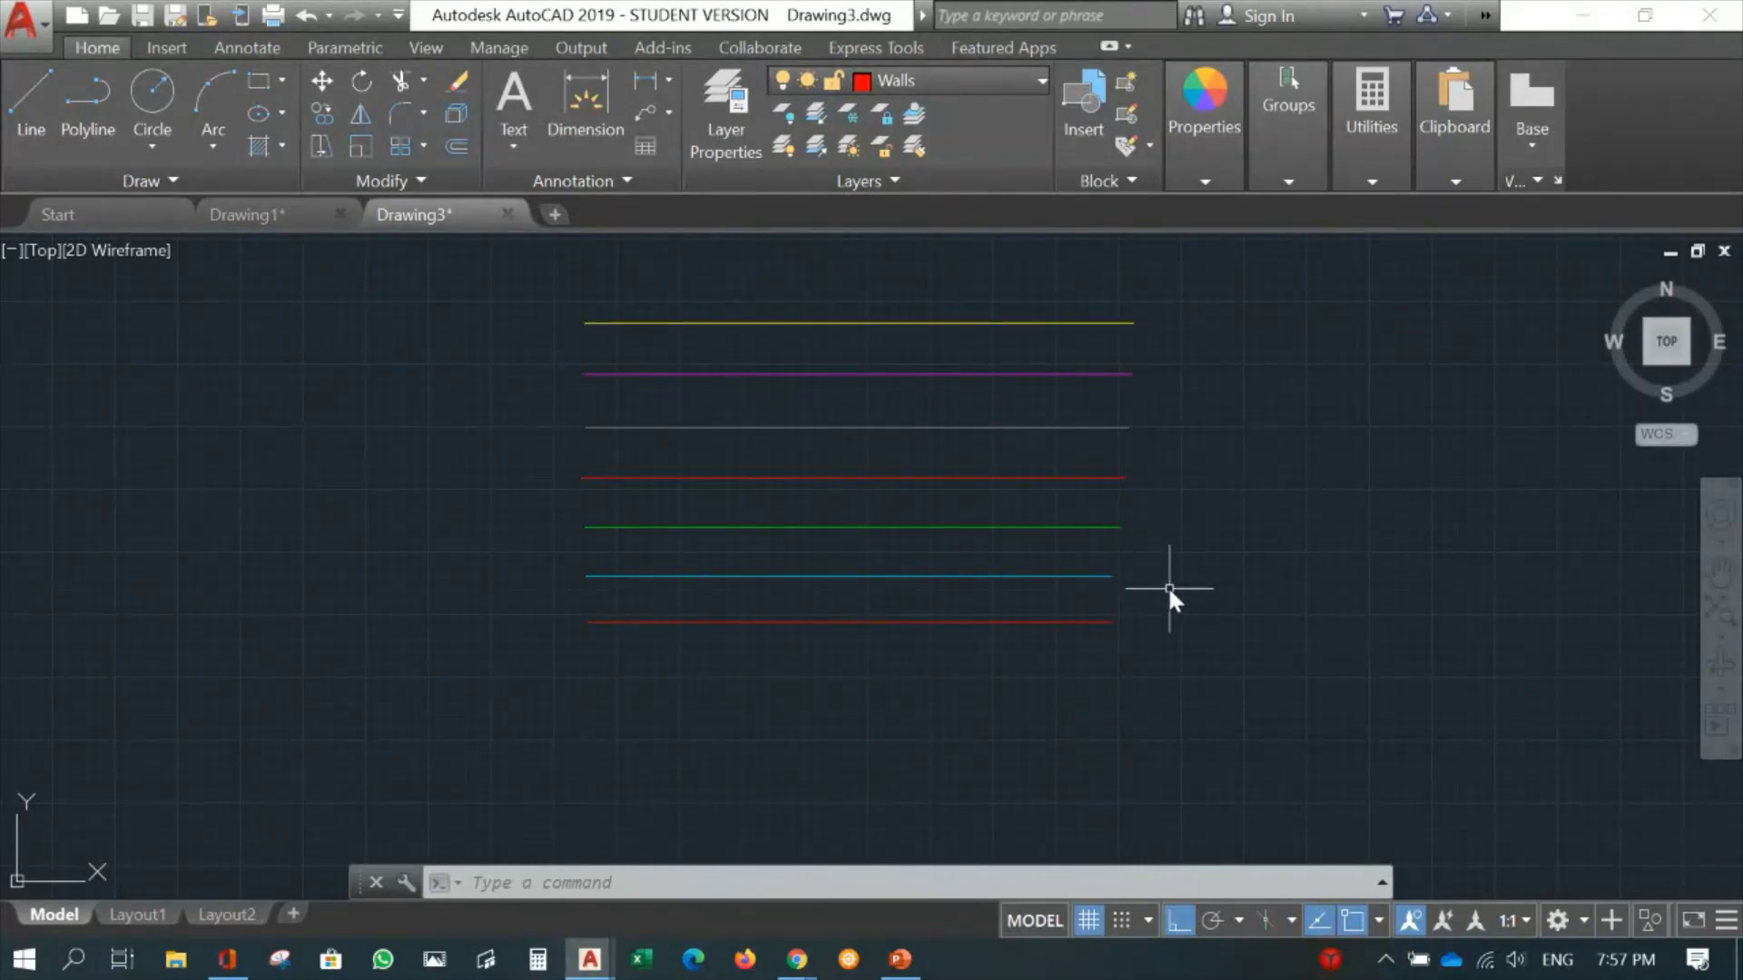
Turn off the Toilets layer by picking its cyan line with Layer Off, and try out Layer Isolate.
click(790, 122)
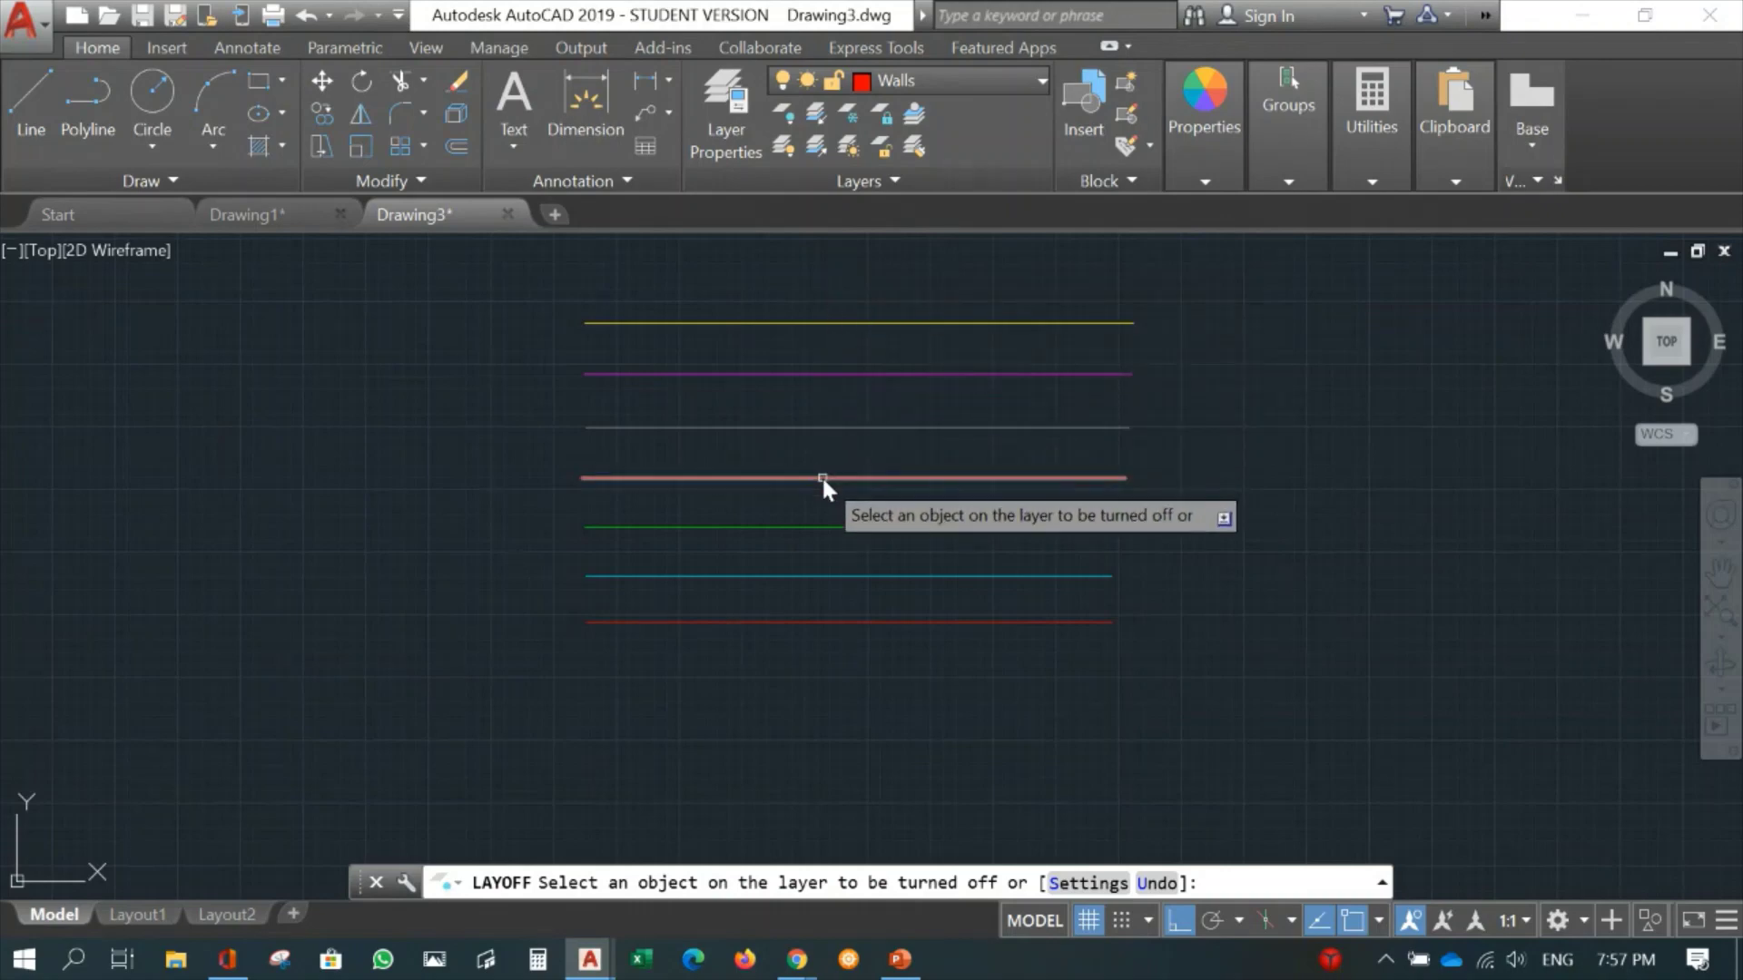
click(815, 576)
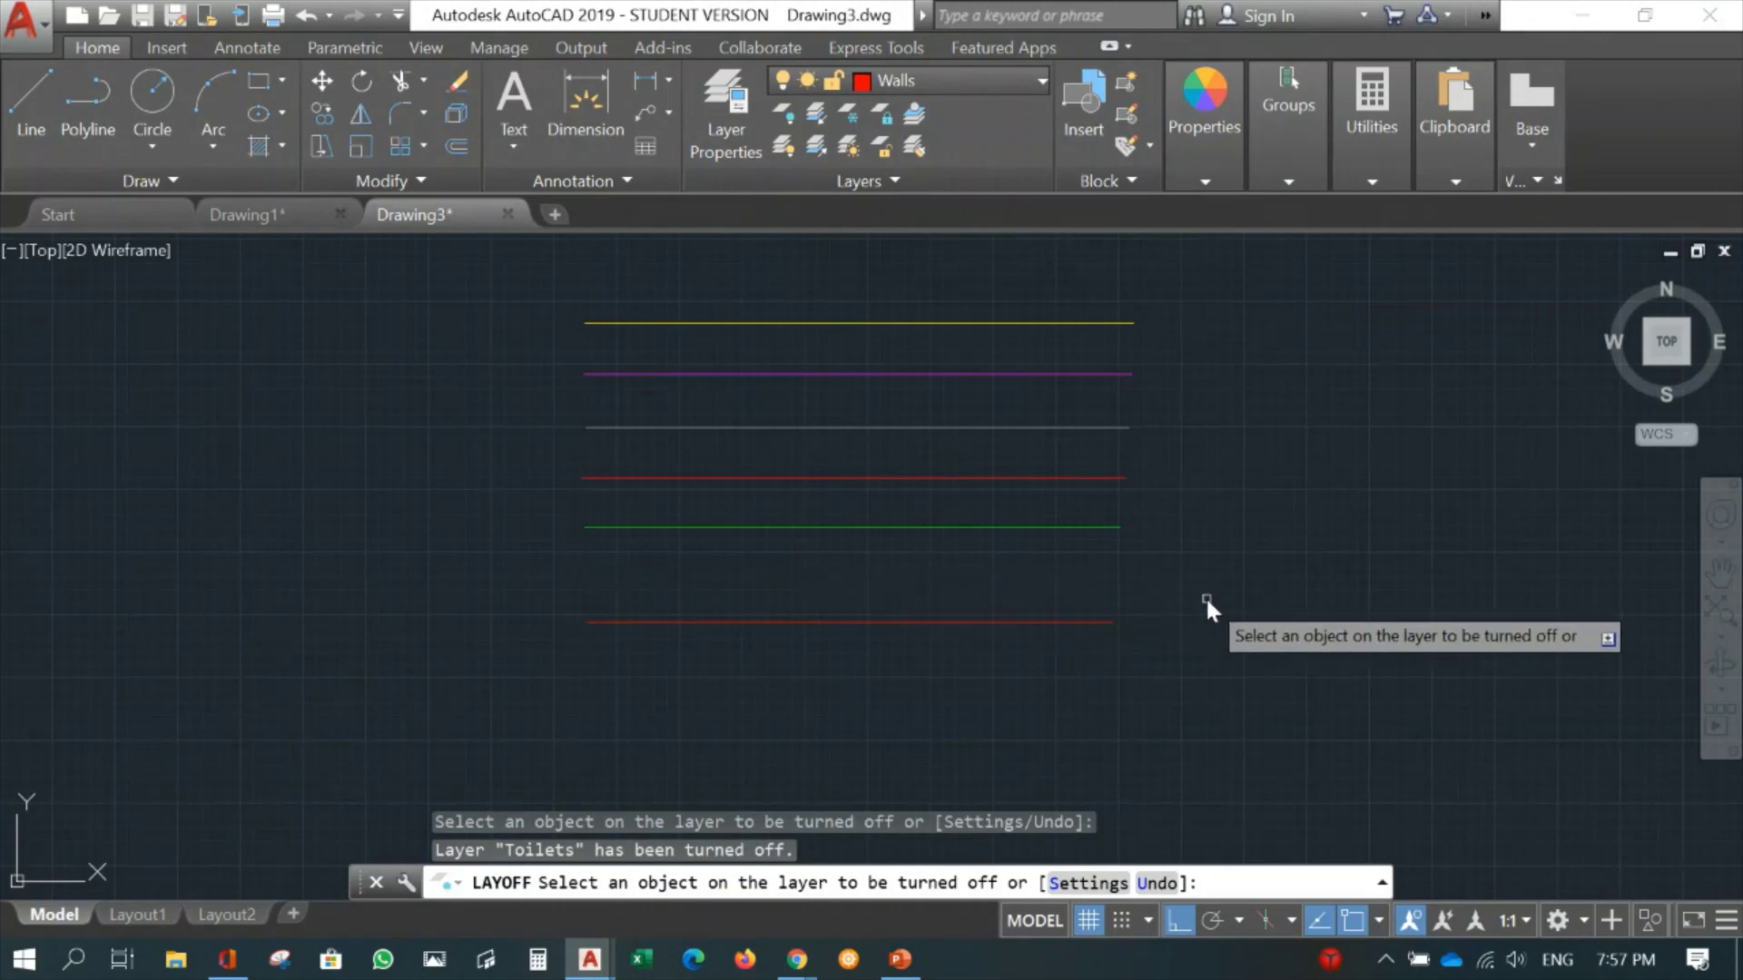
key(Return)
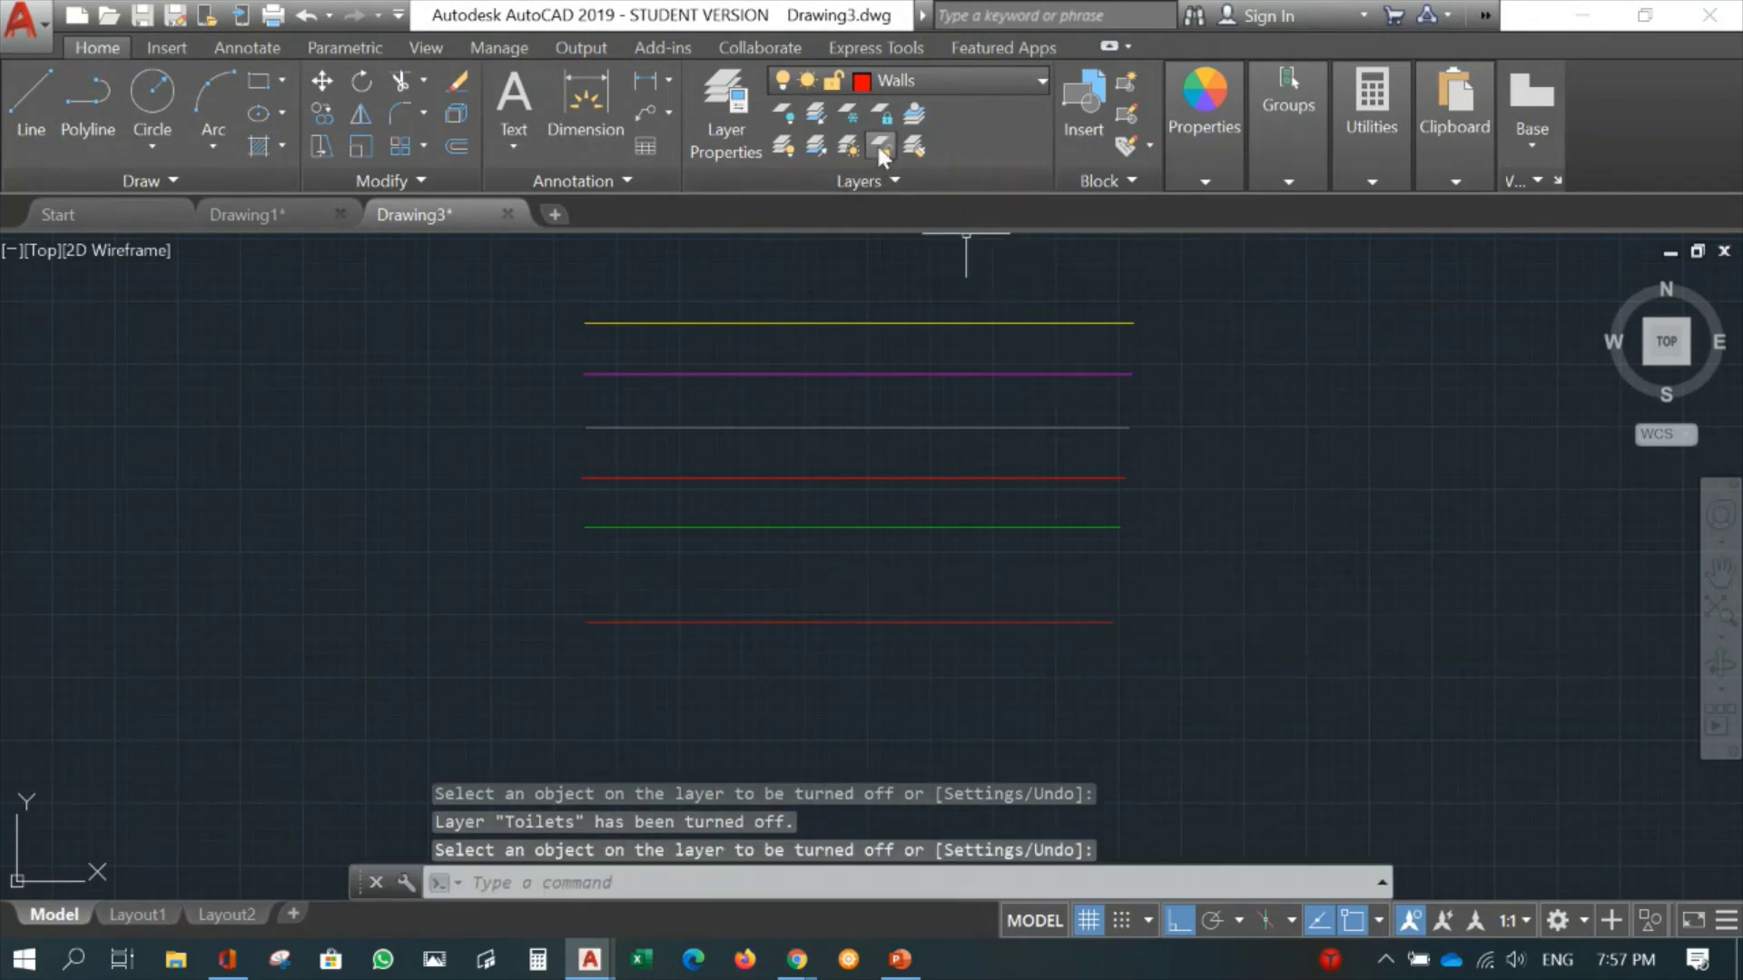
click(820, 118)
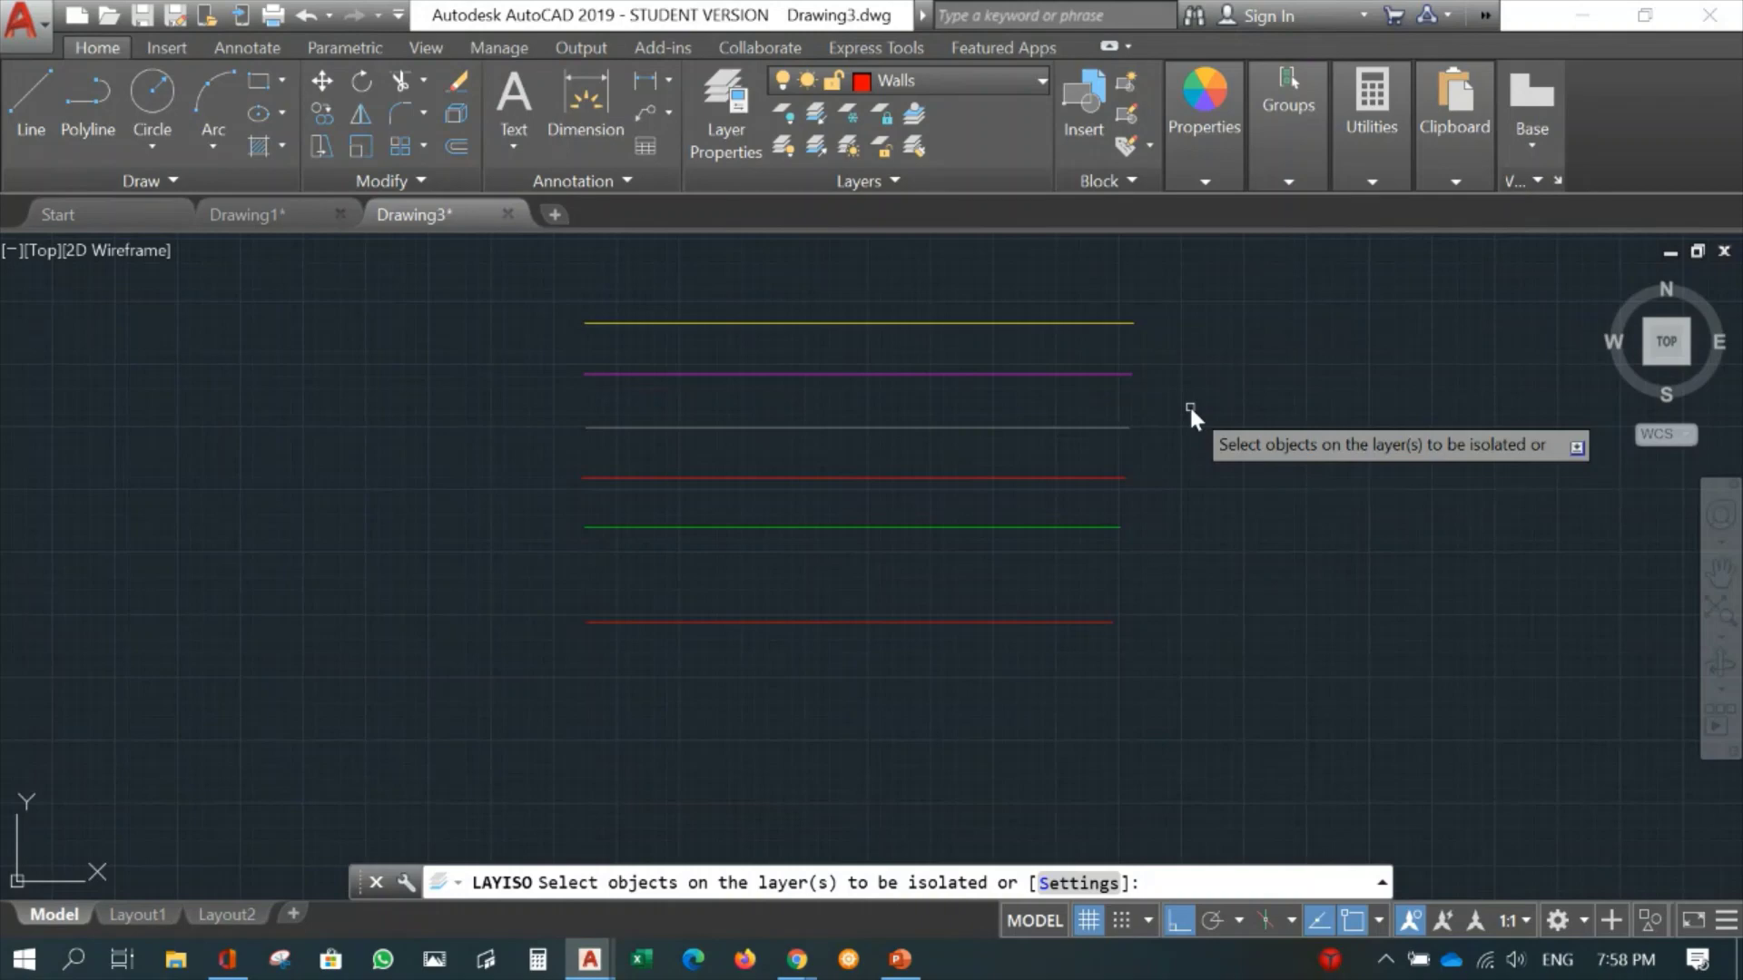
key(Escape)
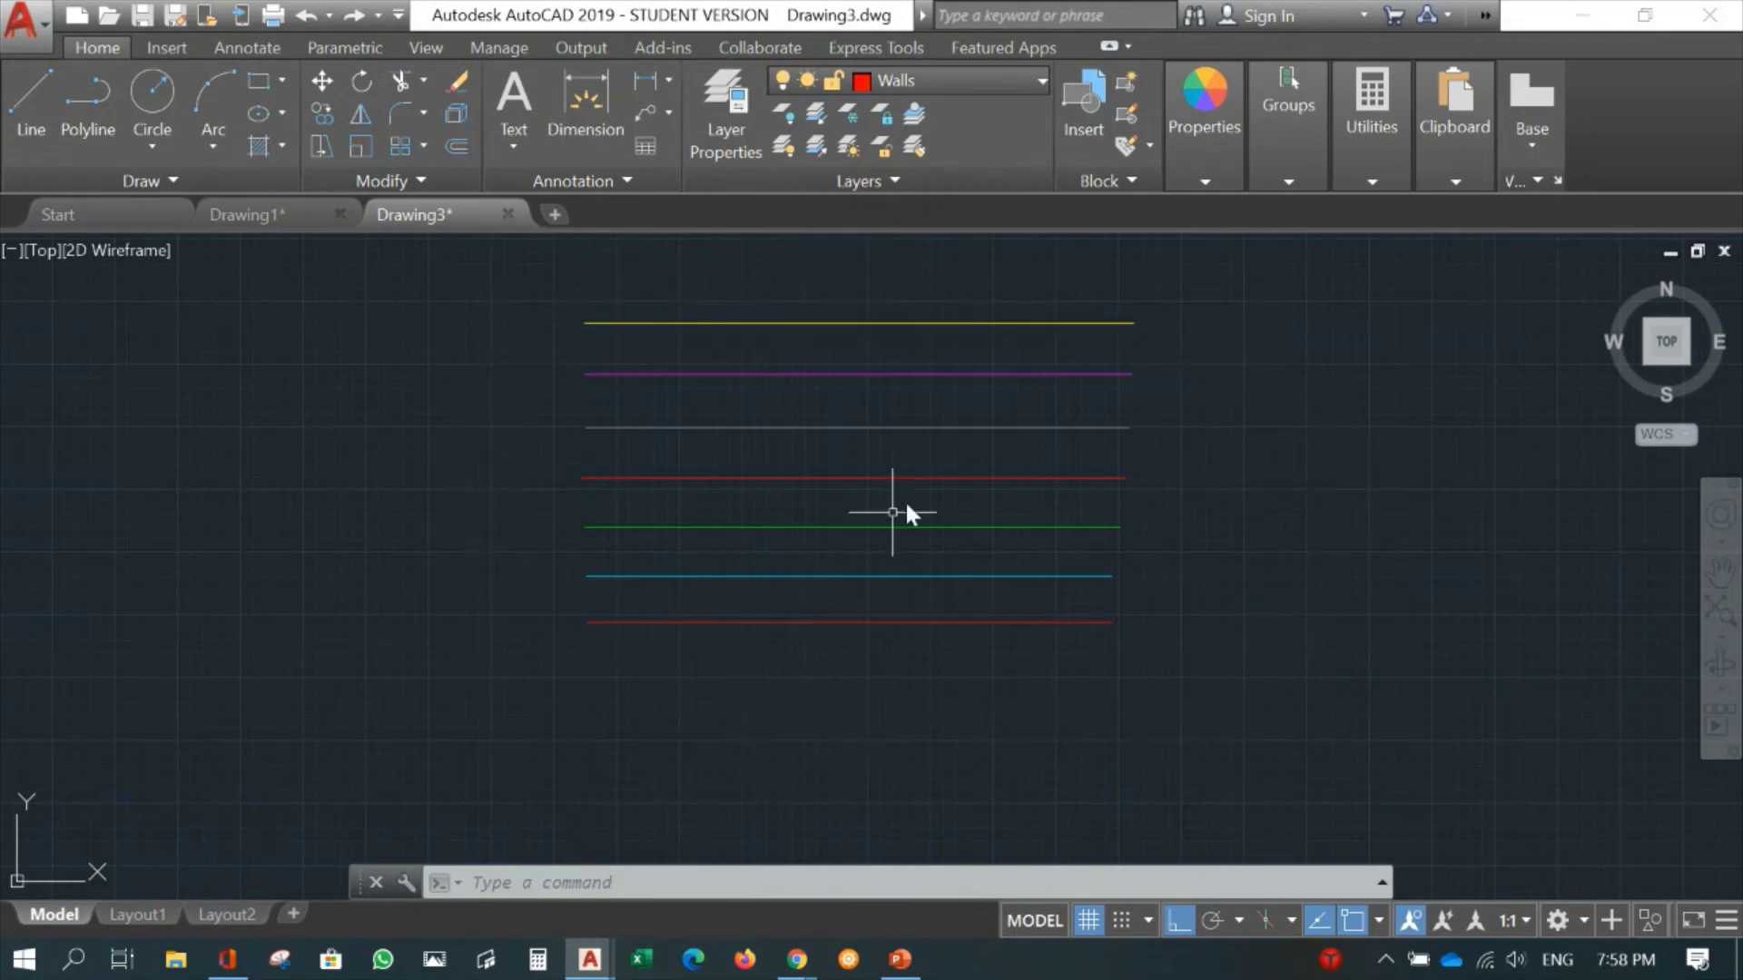
Load the JIS_08_15 linetype from acadiso.lin and assign it to the Gridlines layer.
click(743, 111)
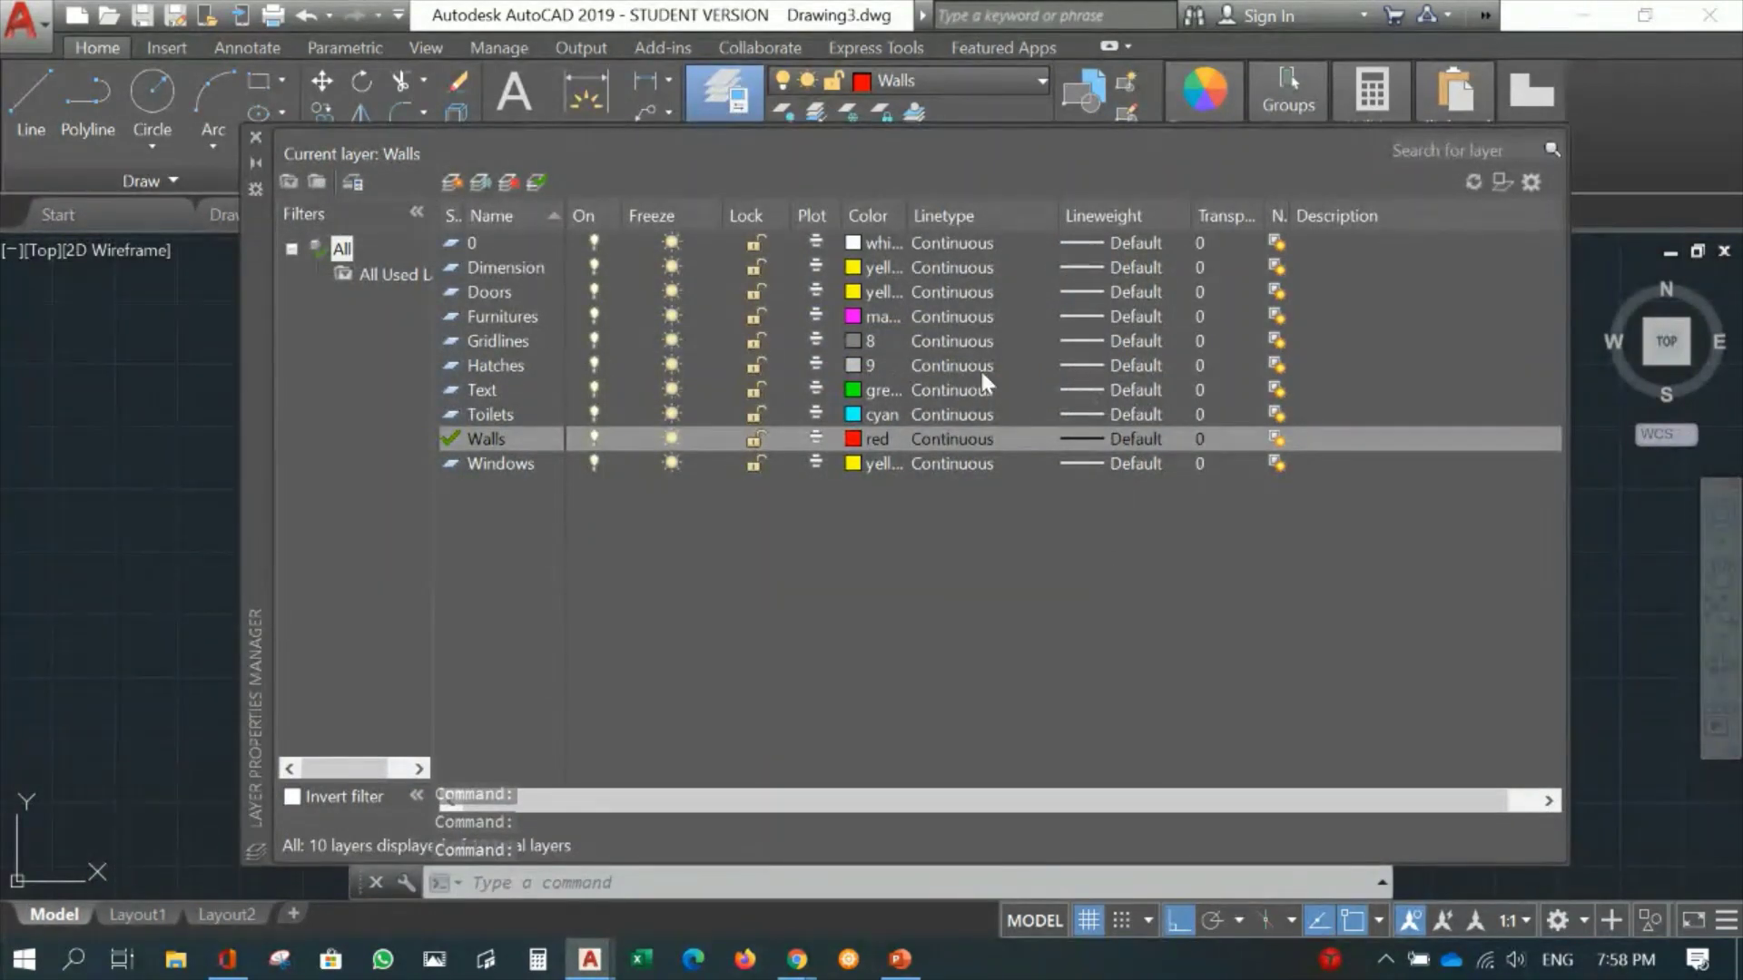
click(1069, 340)
click(948, 341)
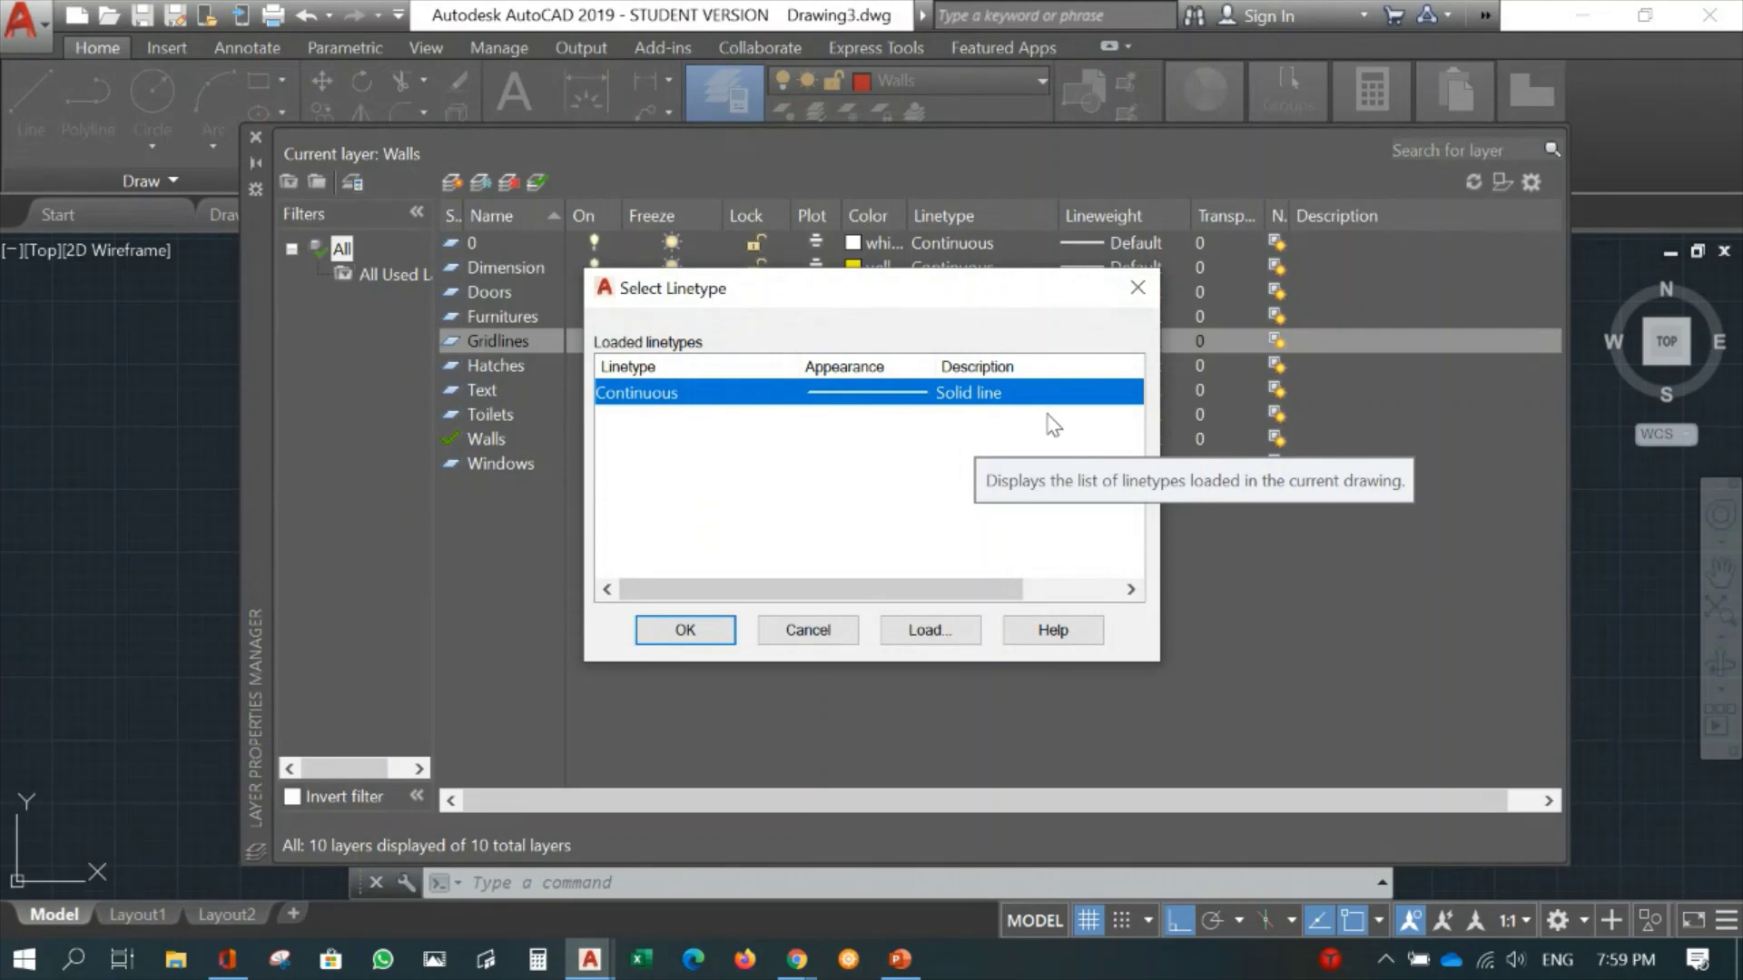
click(940, 632)
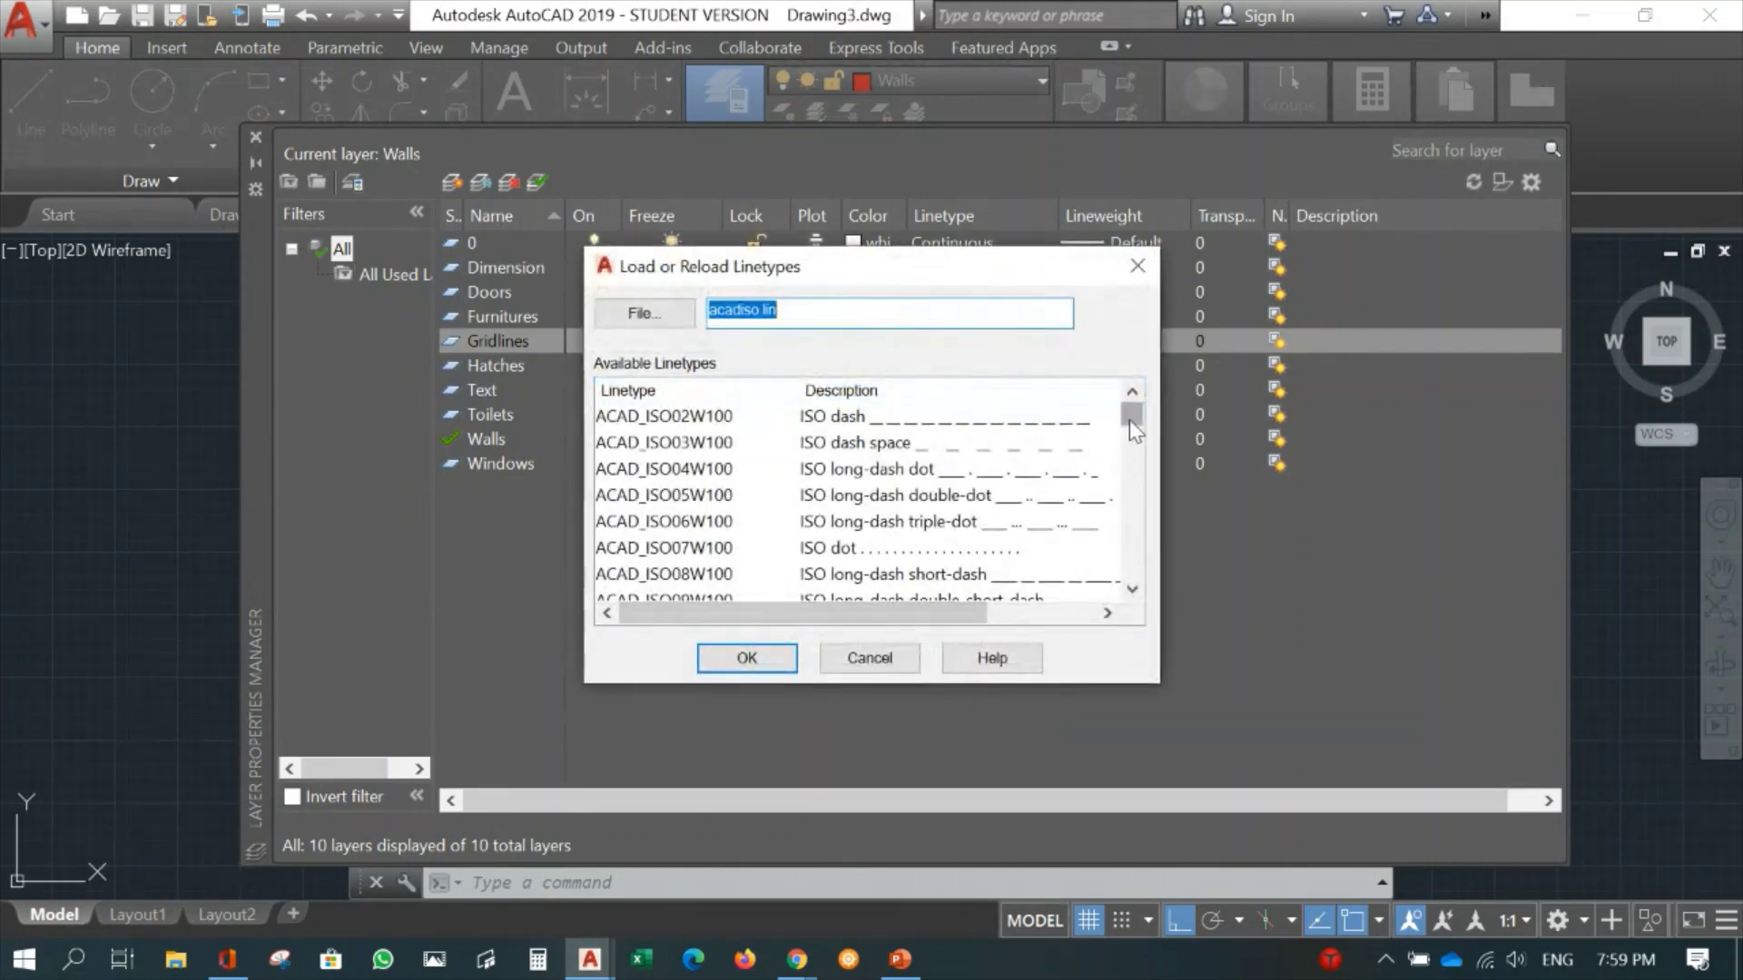
scroll(1134, 427, down, 1)
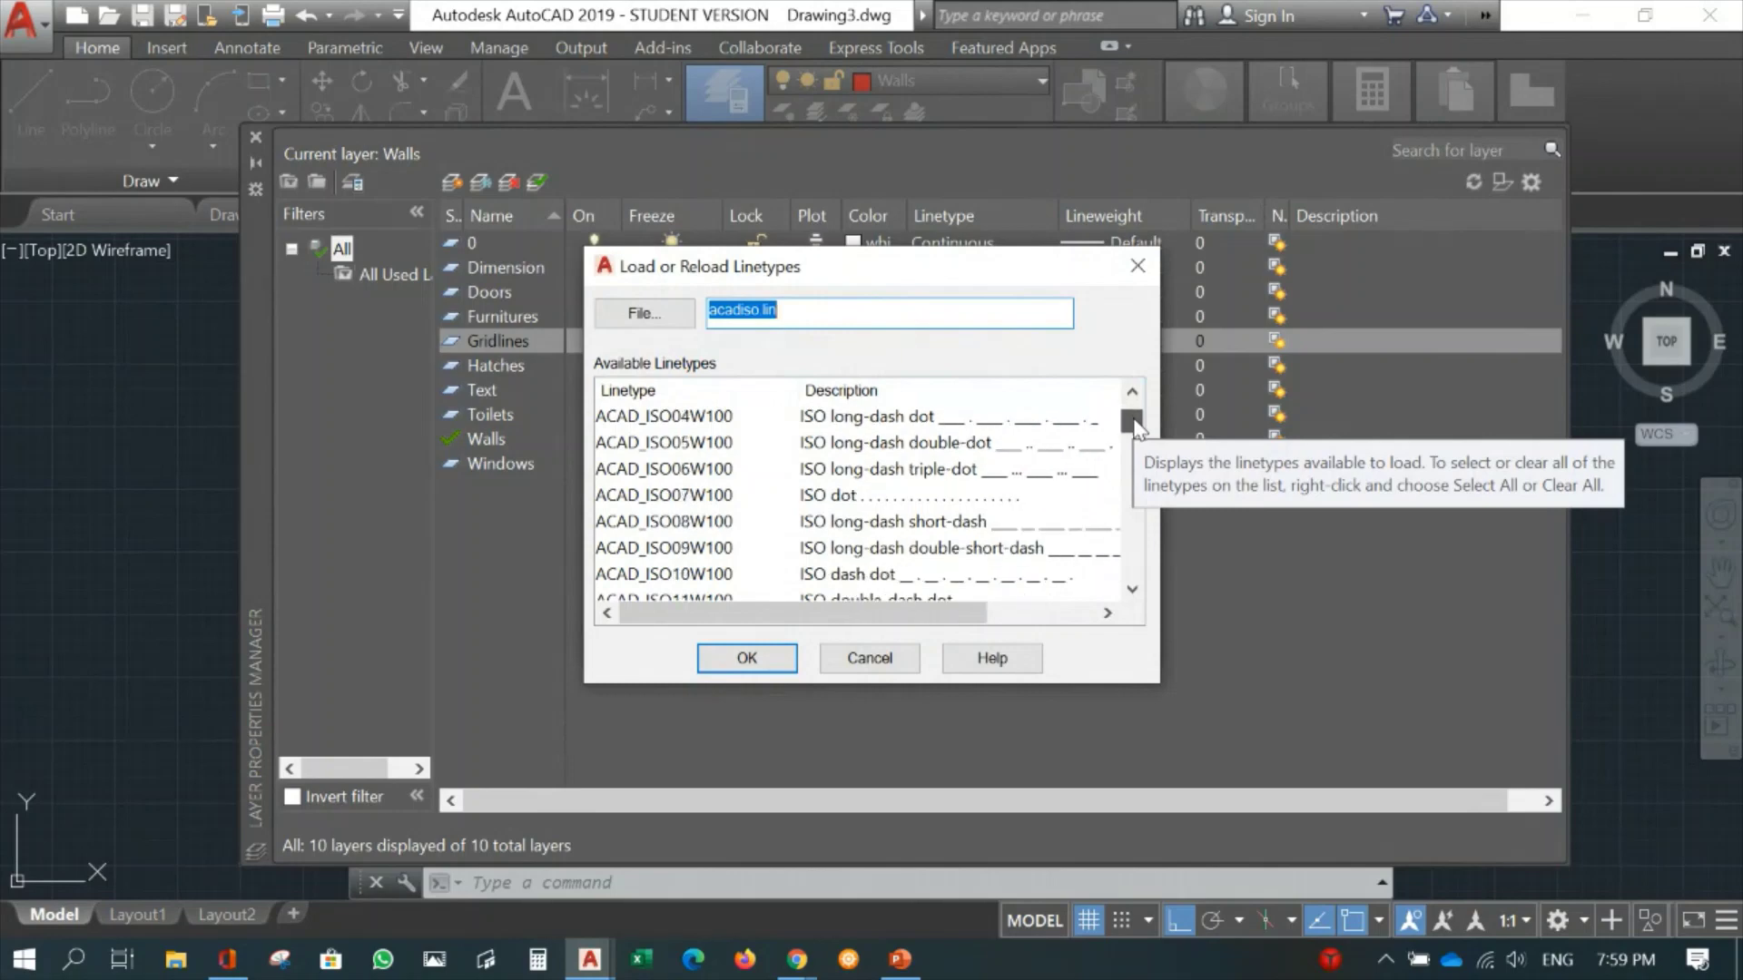
drag(1134, 426, 1143, 466)
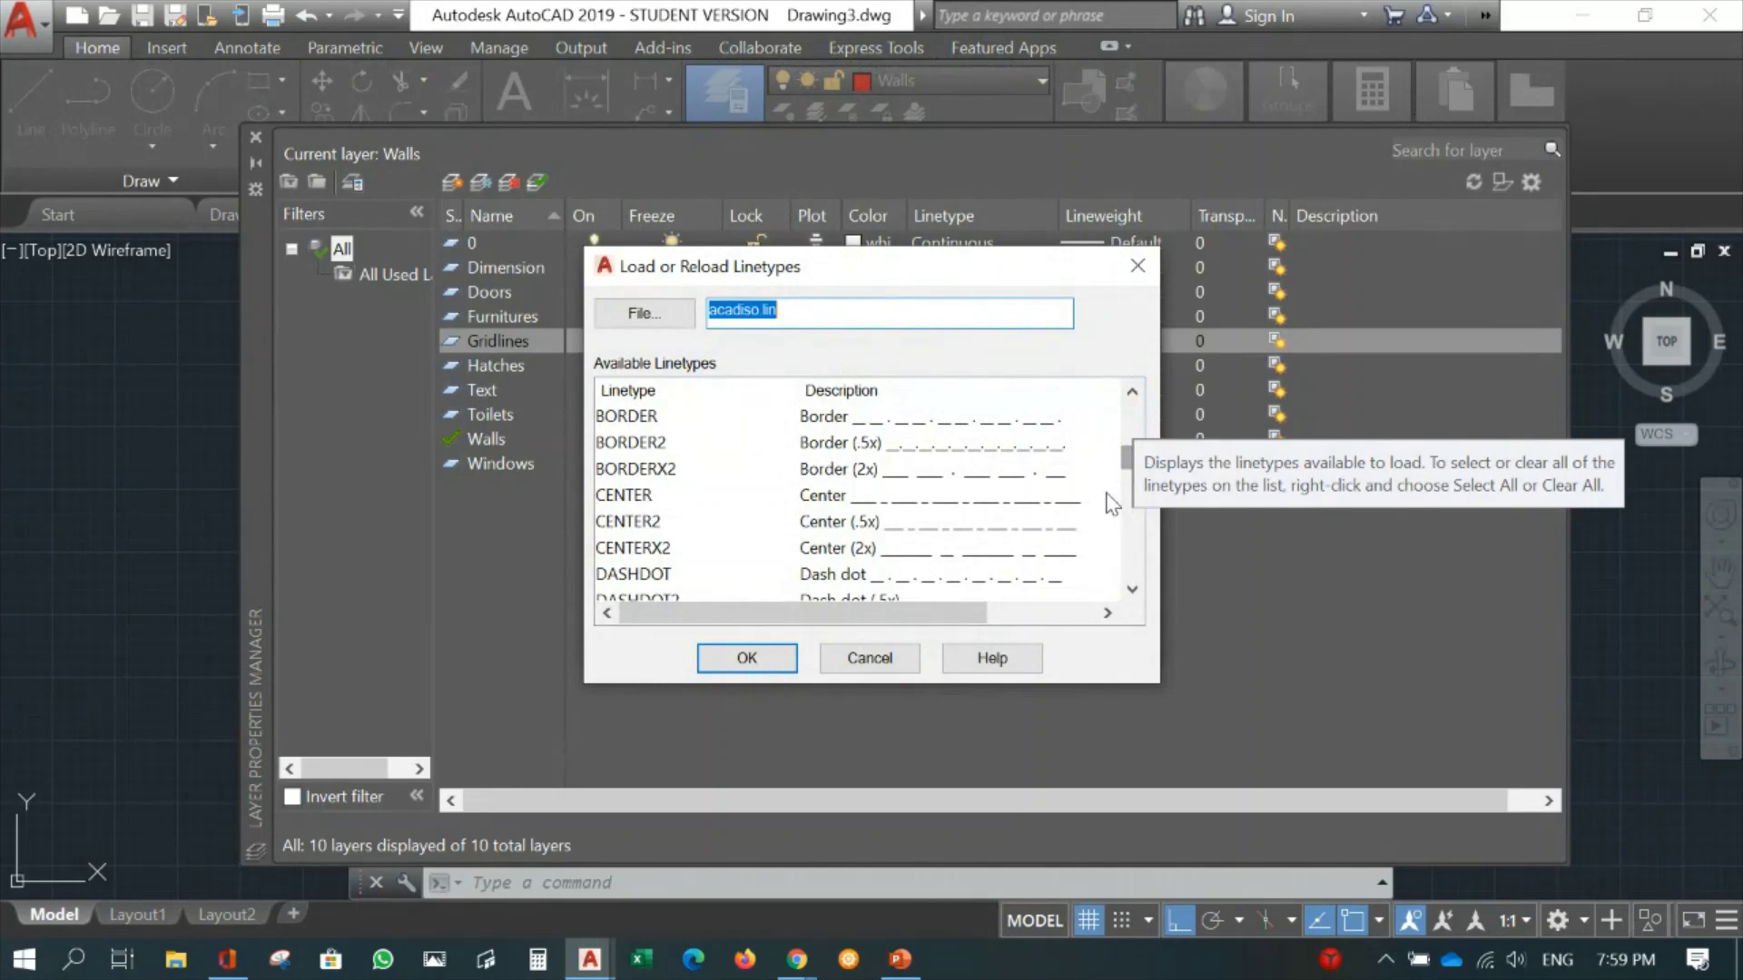
scroll(966, 505, down, 10)
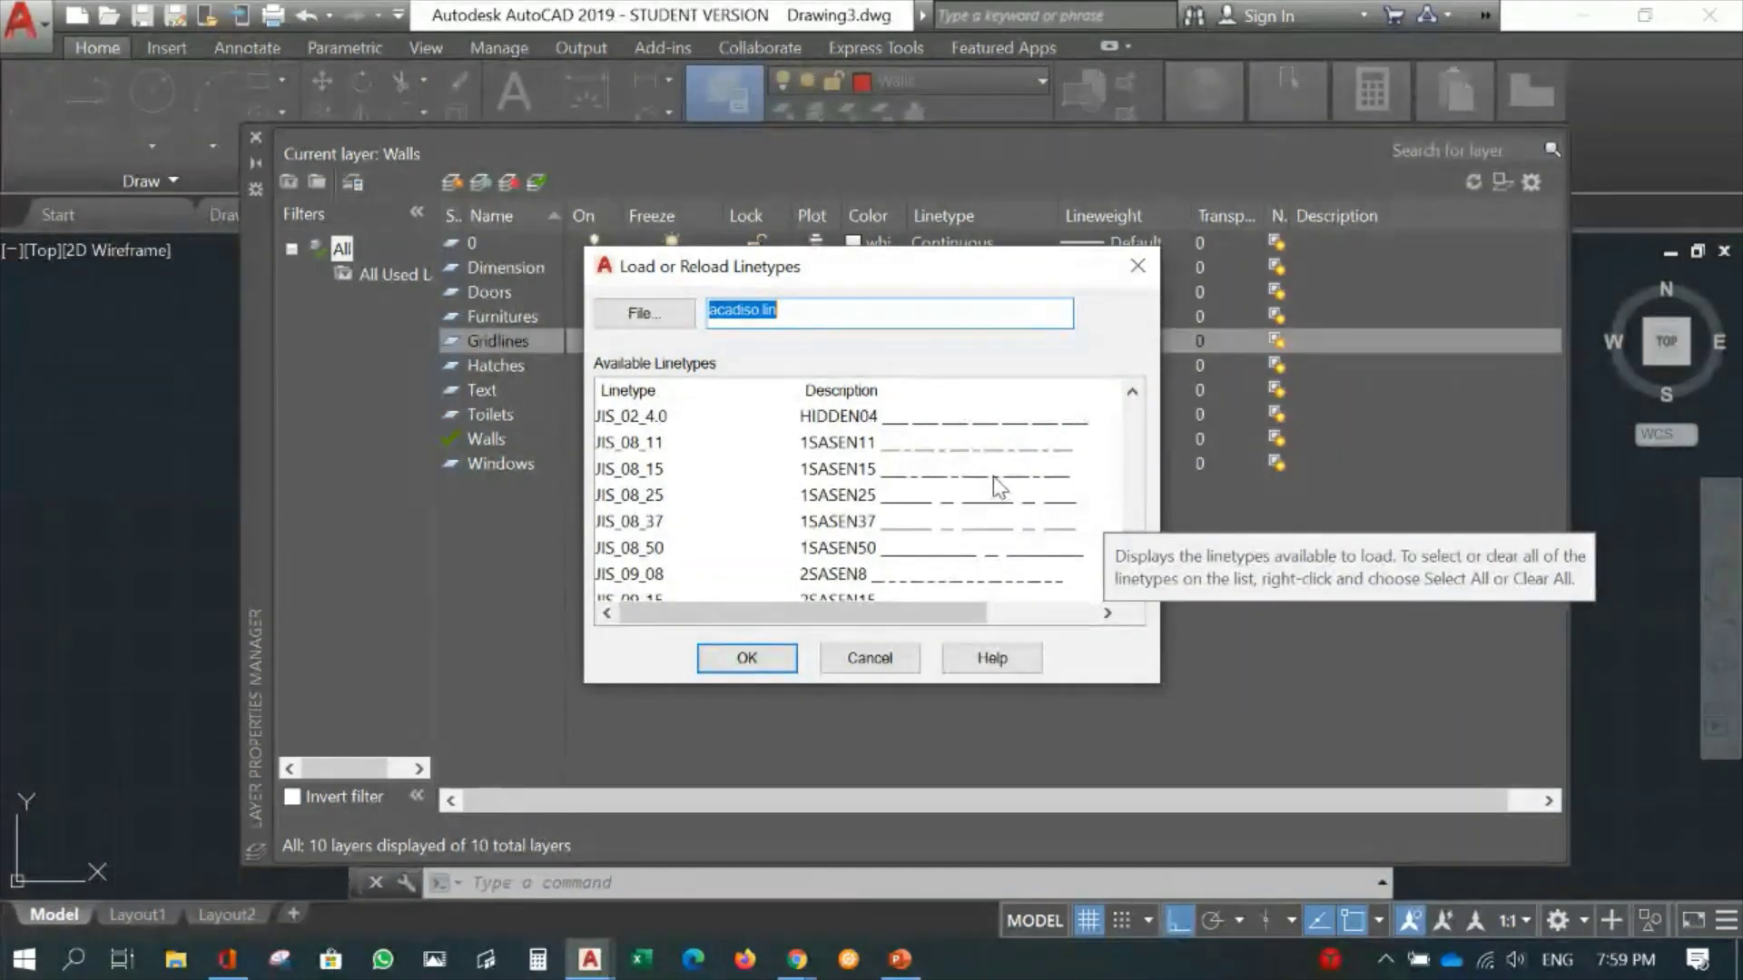
click(994, 475)
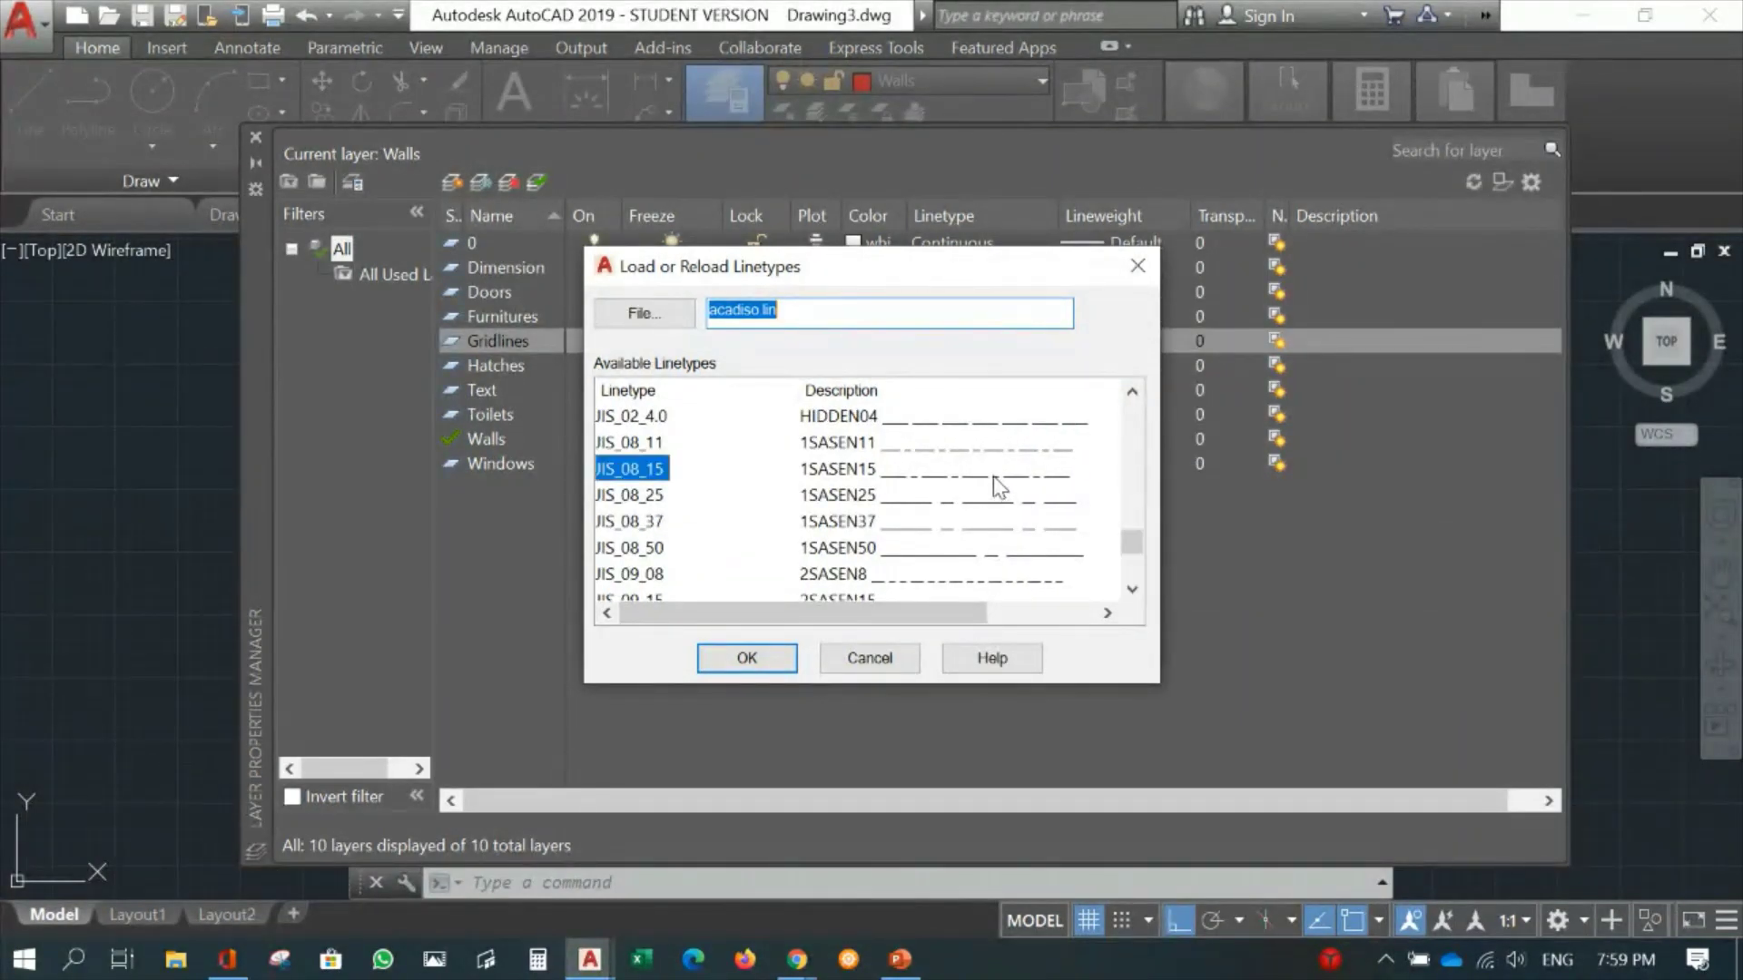
click(742, 660)
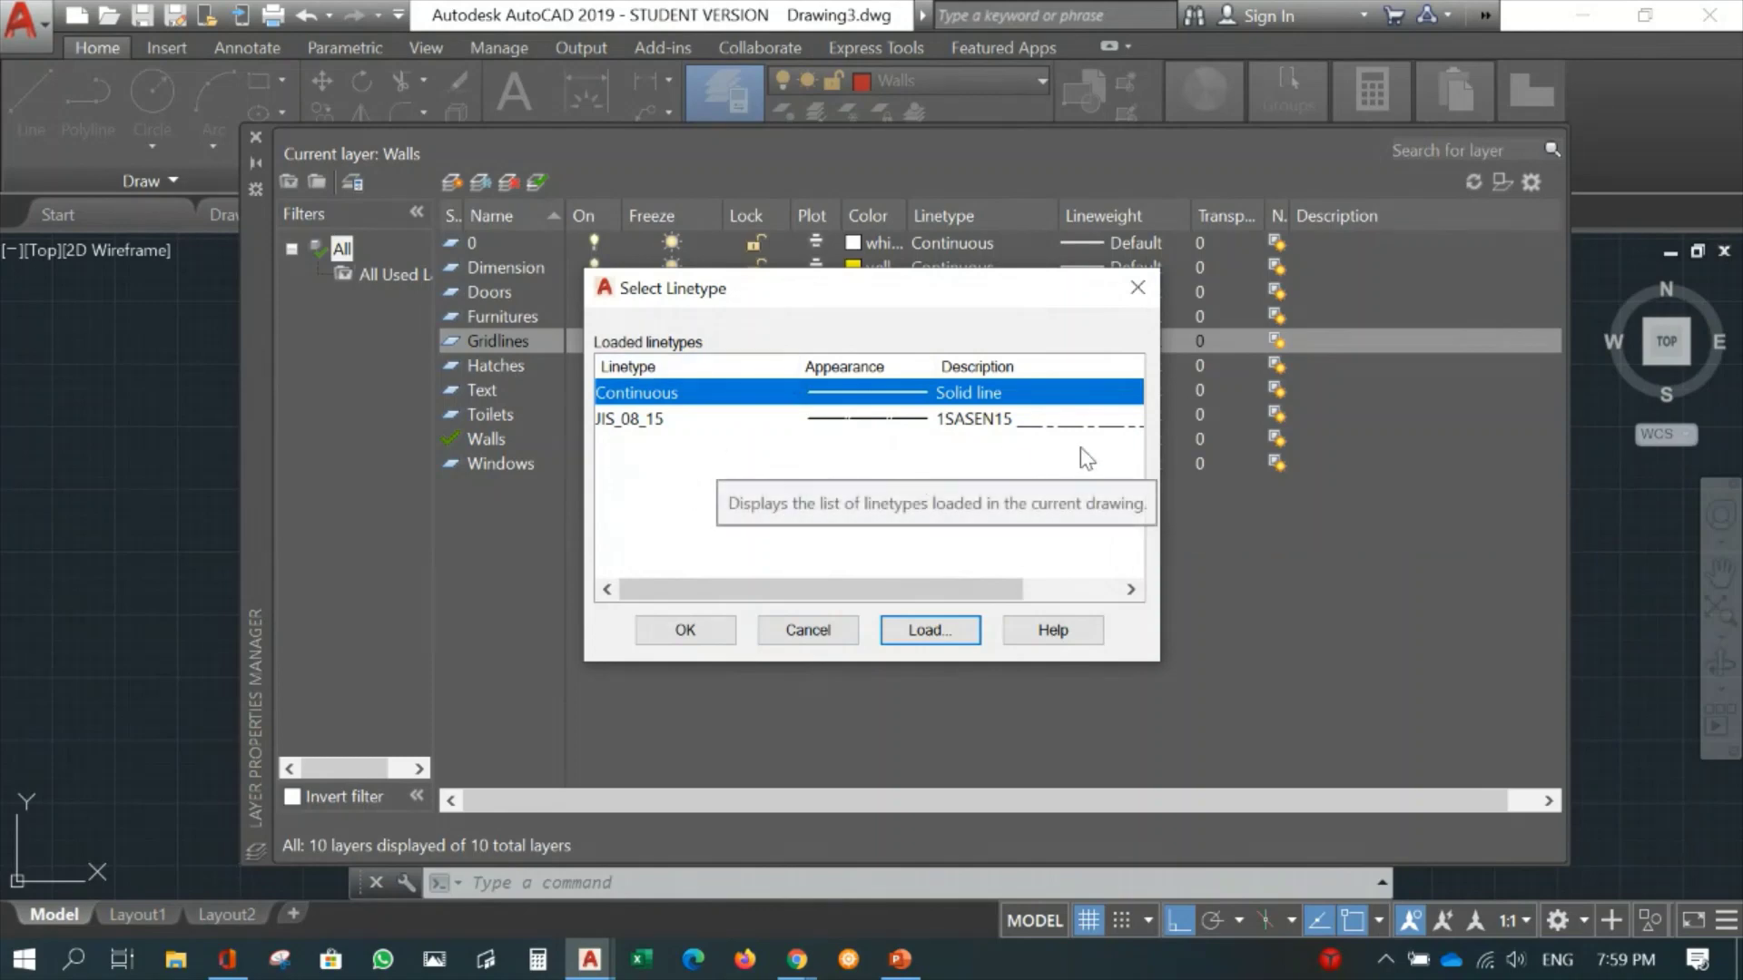
click(617, 420)
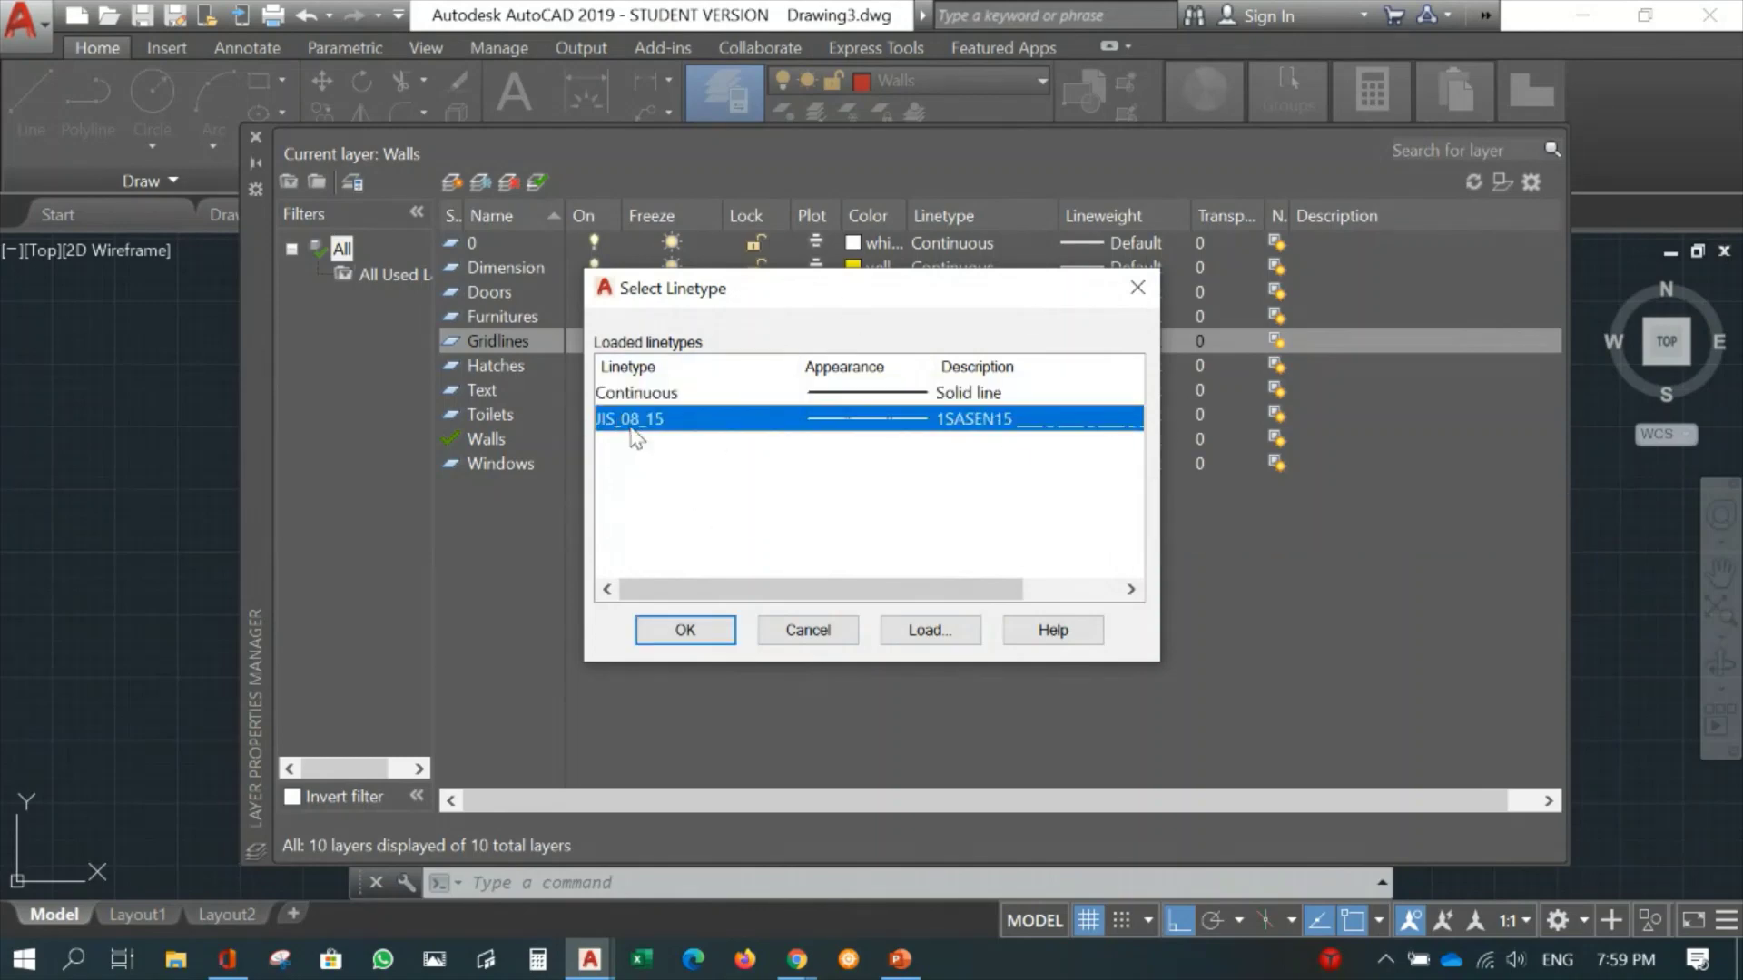
click(683, 633)
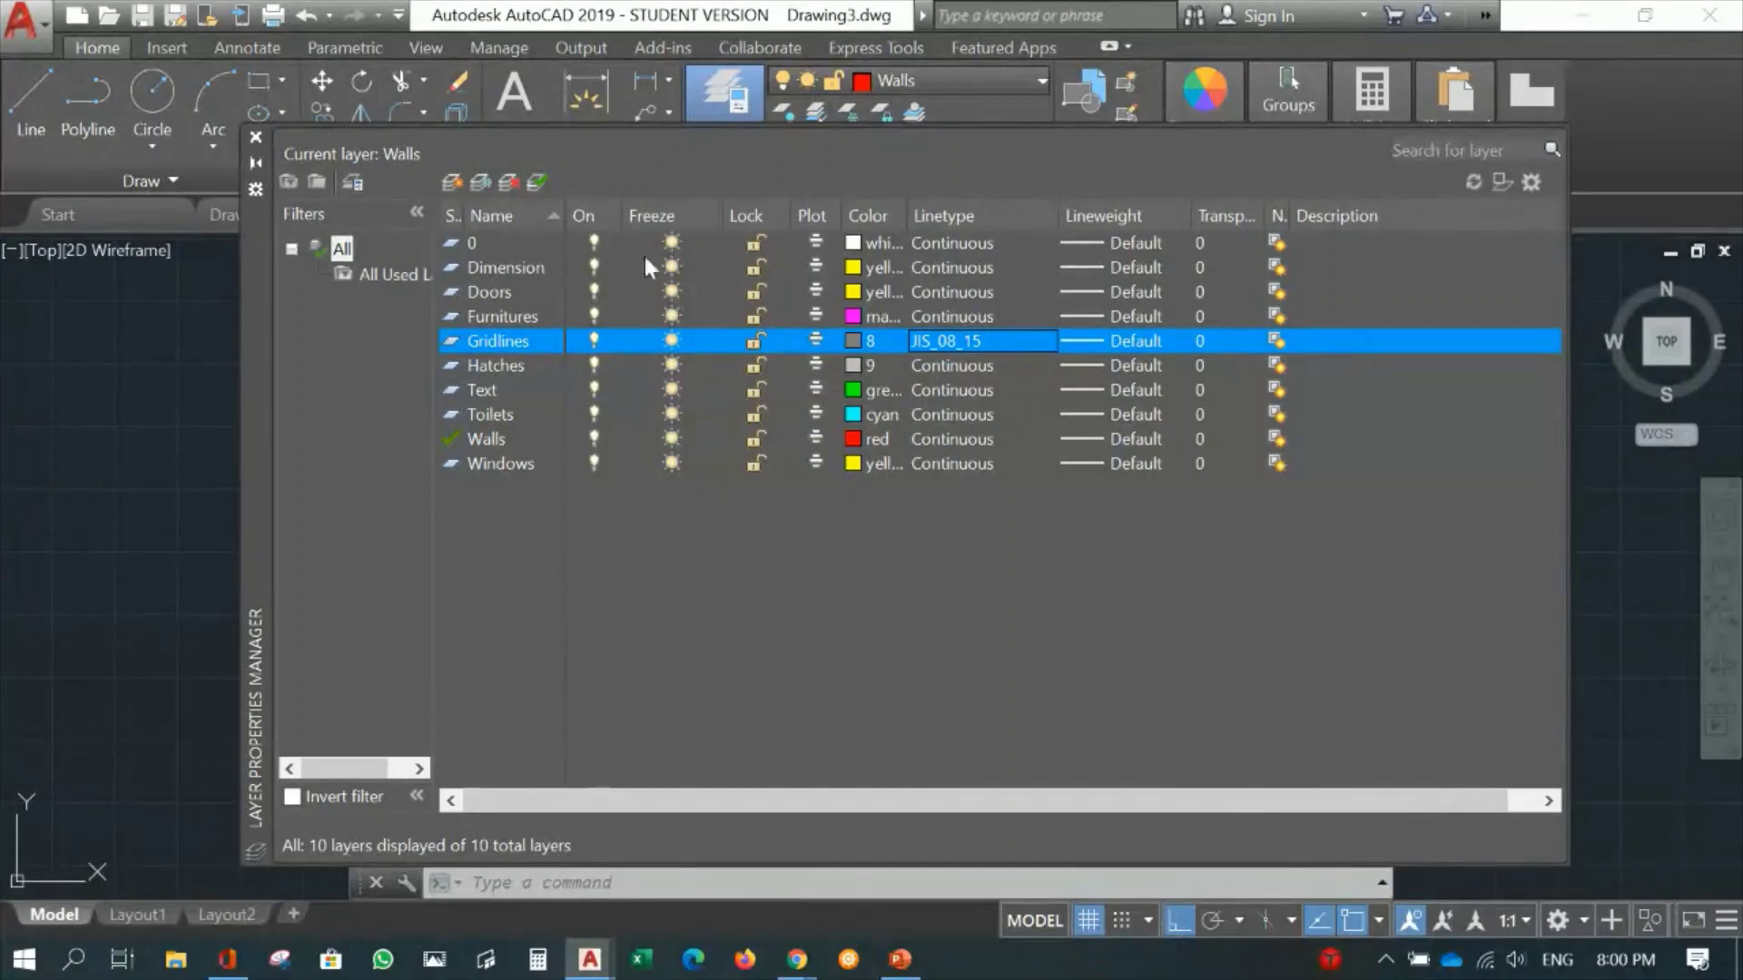
Load the ACAD_ISO04W100 long-dash dot linetype and assign it to the Furnitures layer.
click(950, 315)
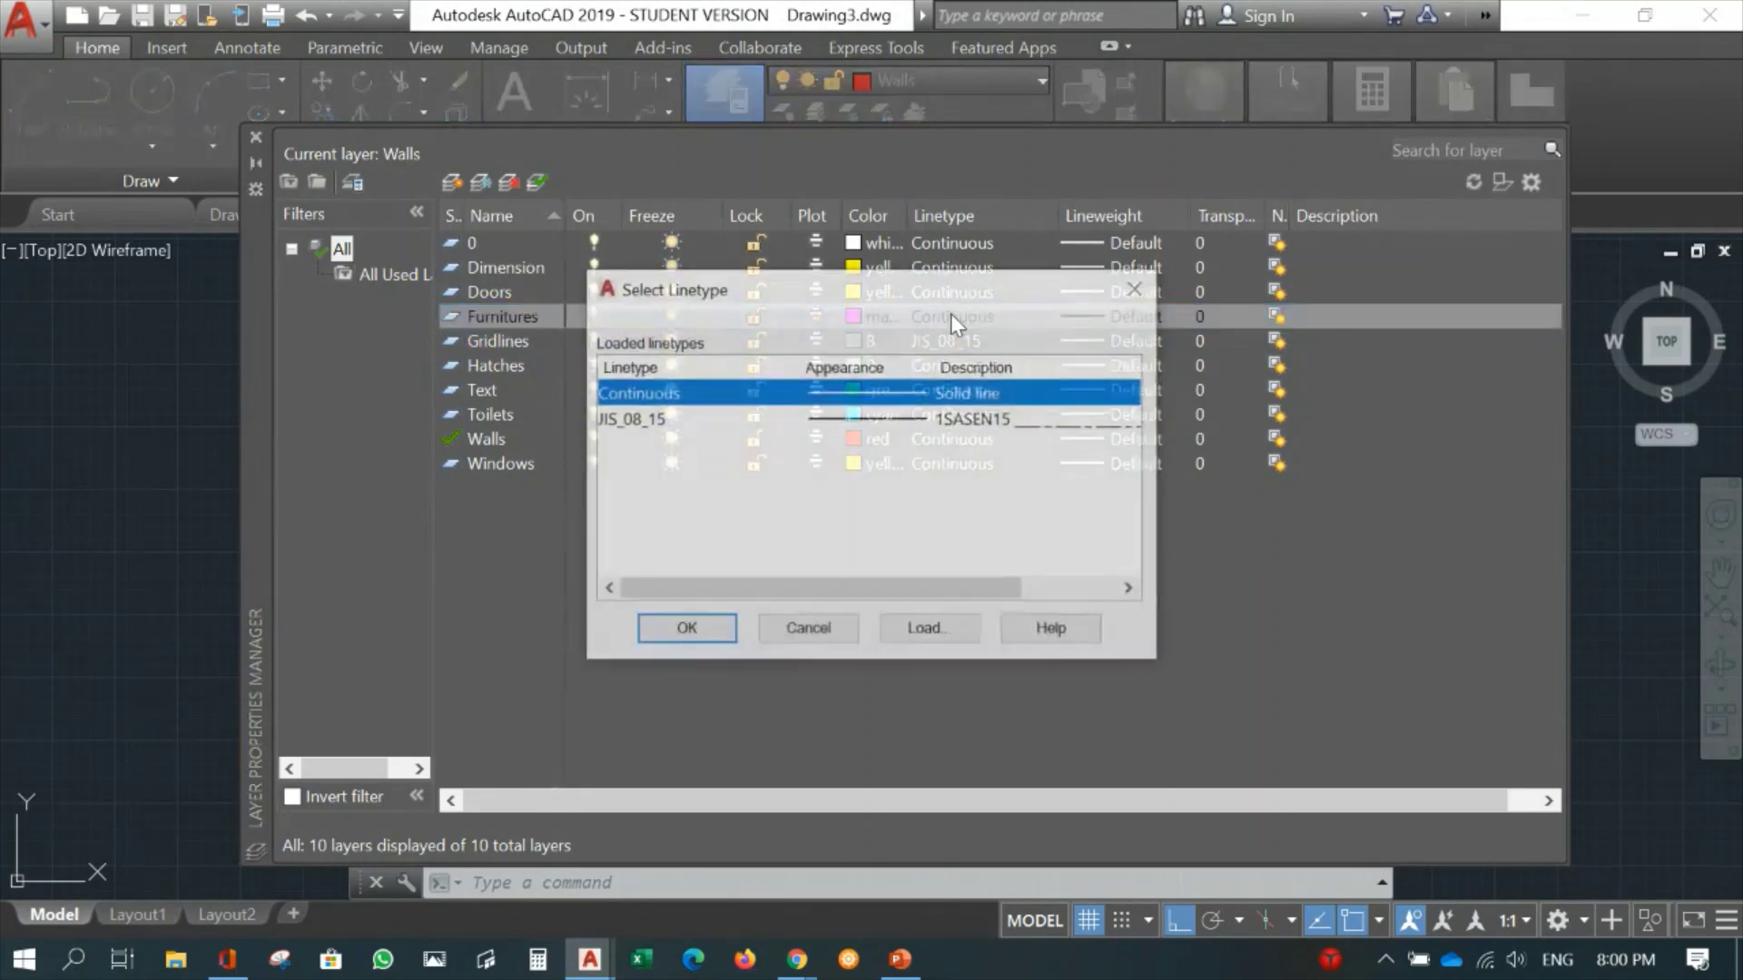
click(926, 630)
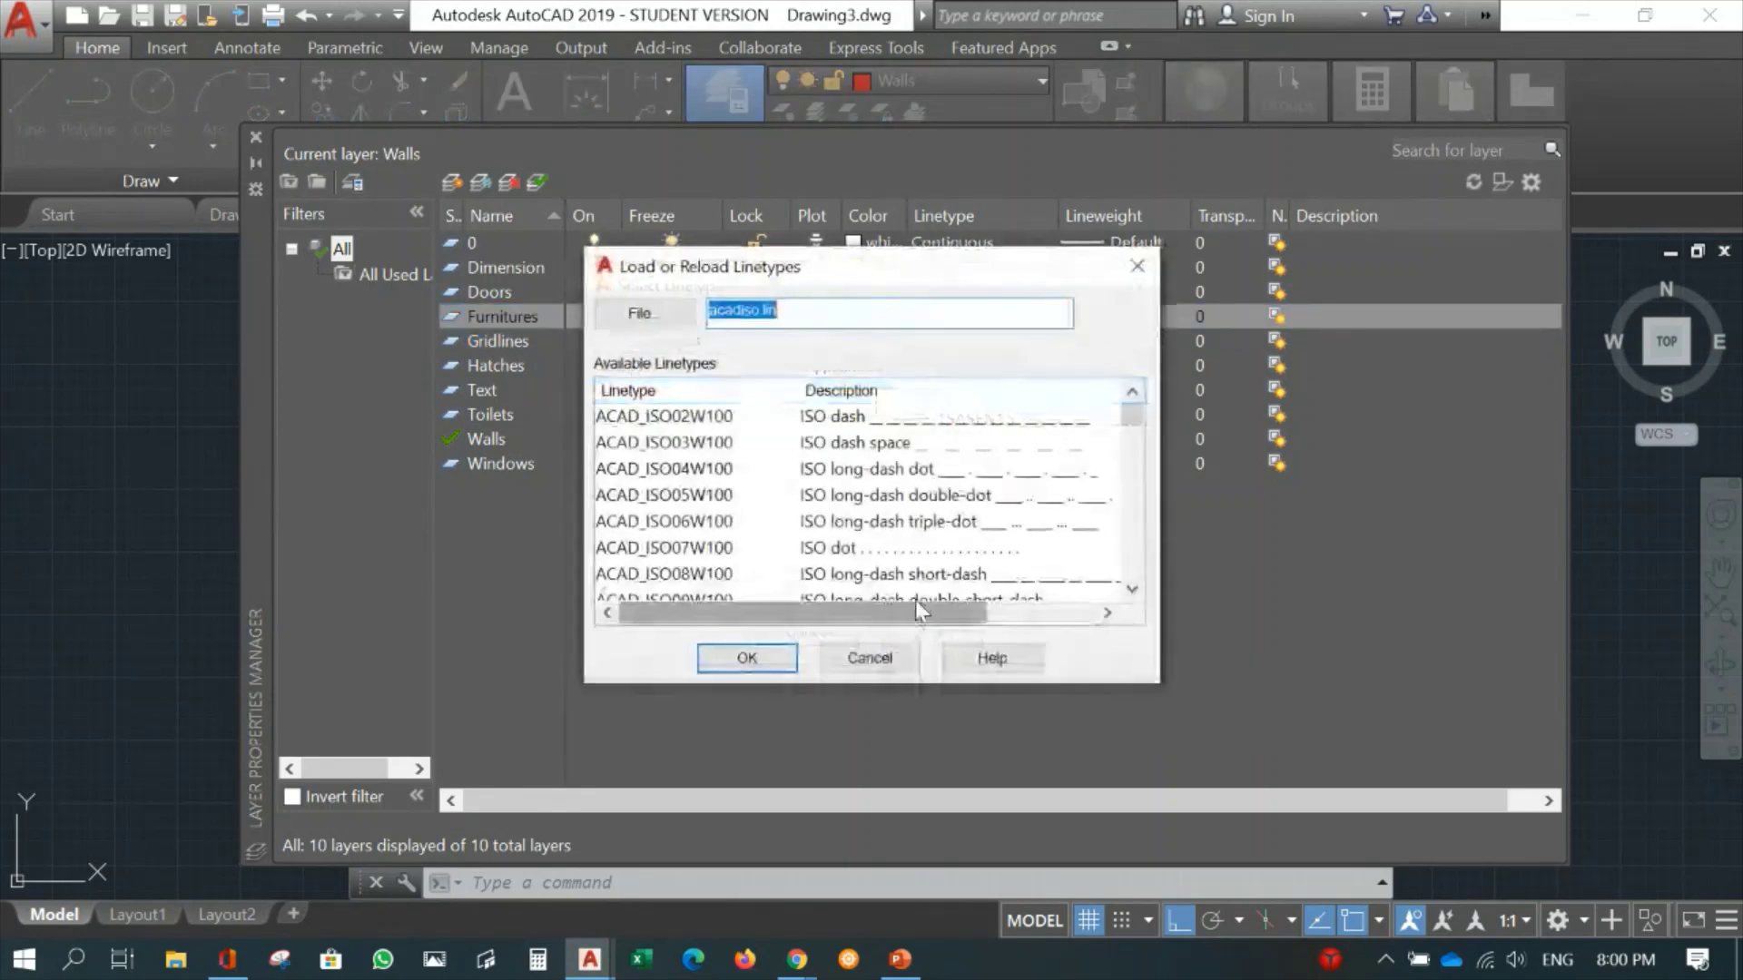
click(851, 468)
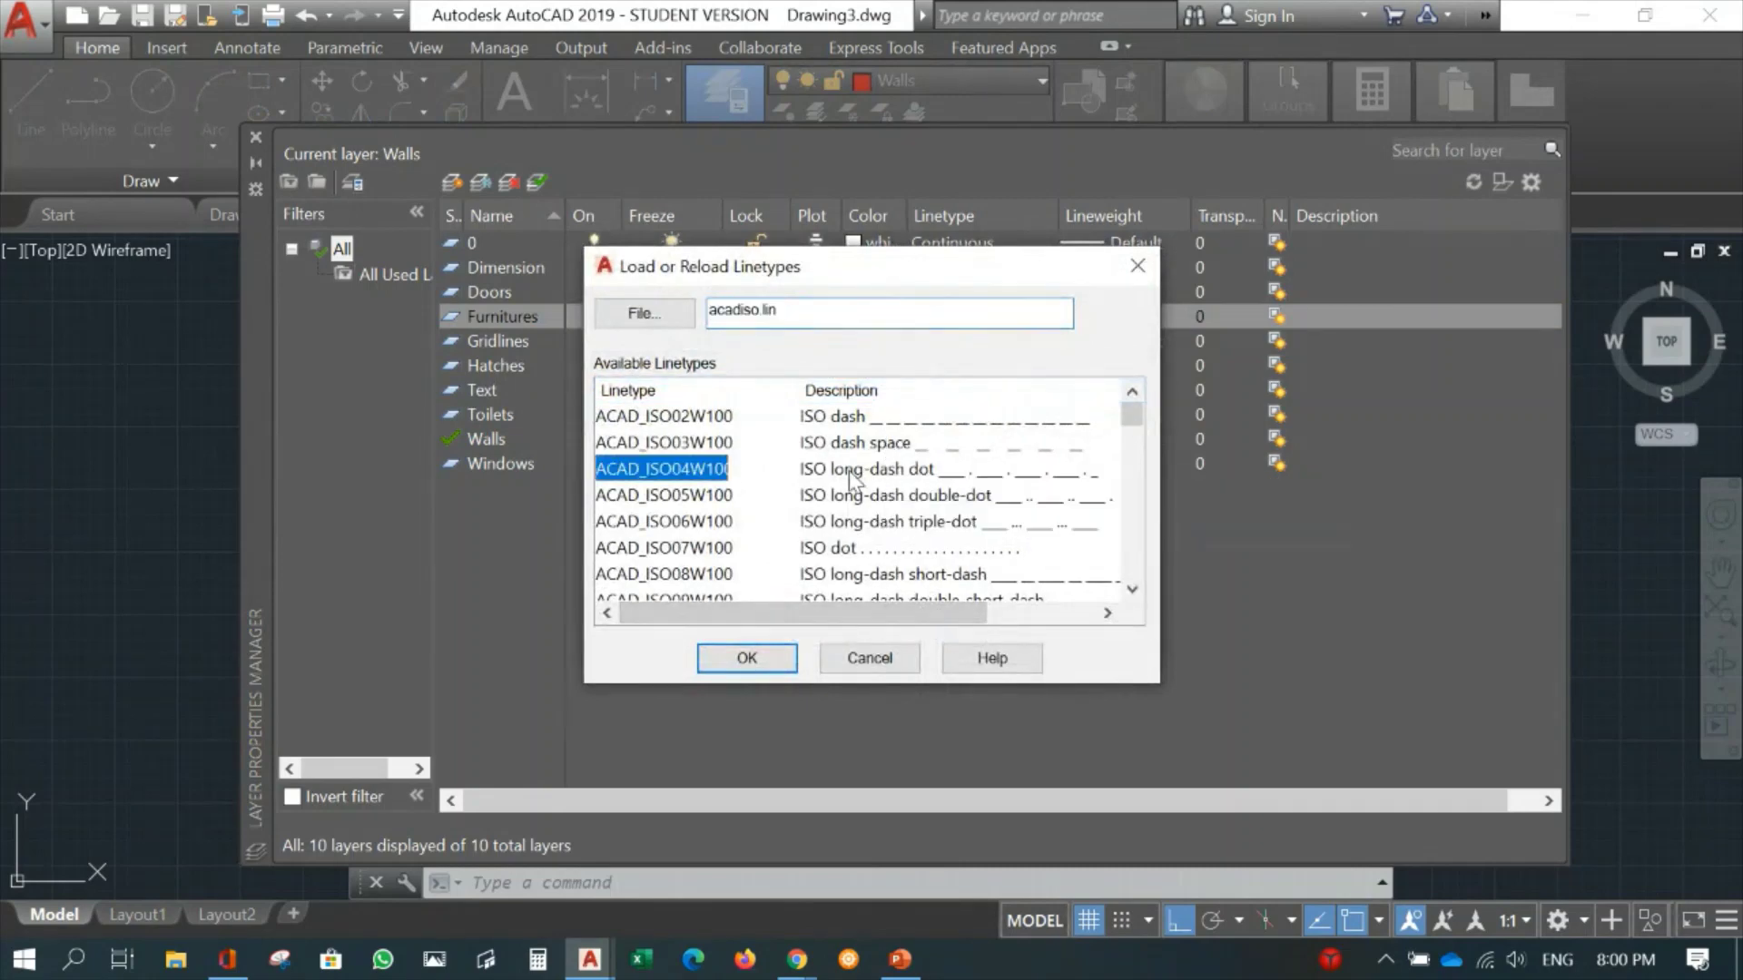
click(753, 658)
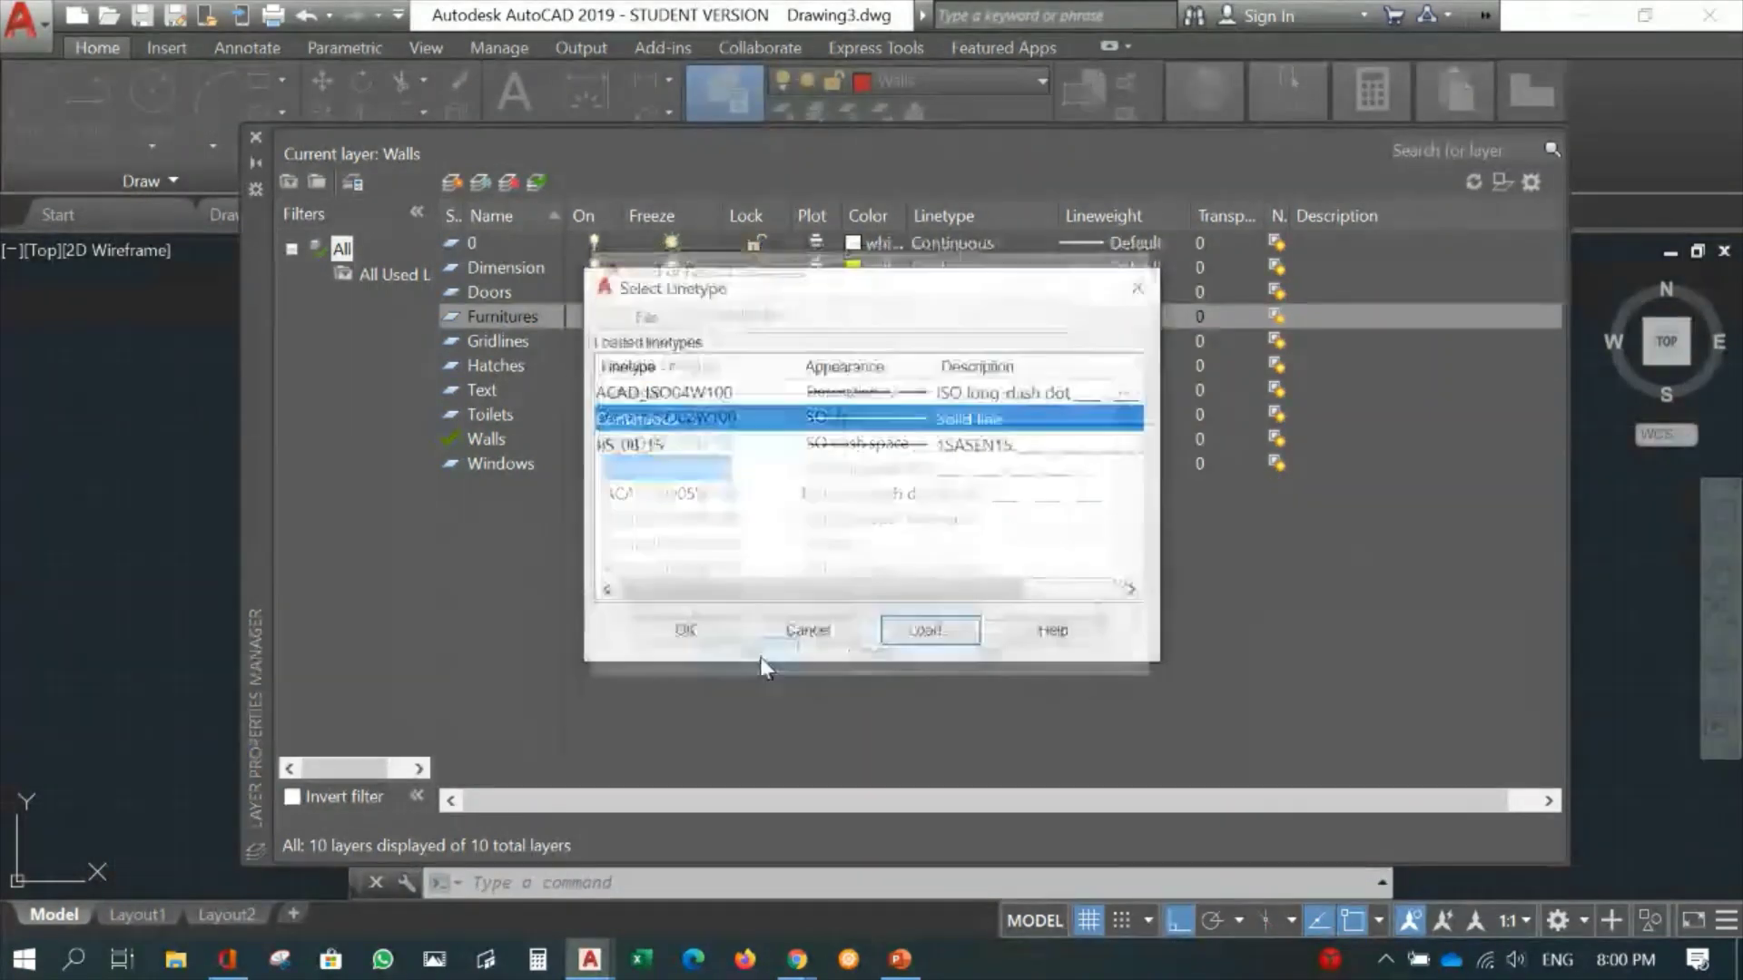
click(843, 398)
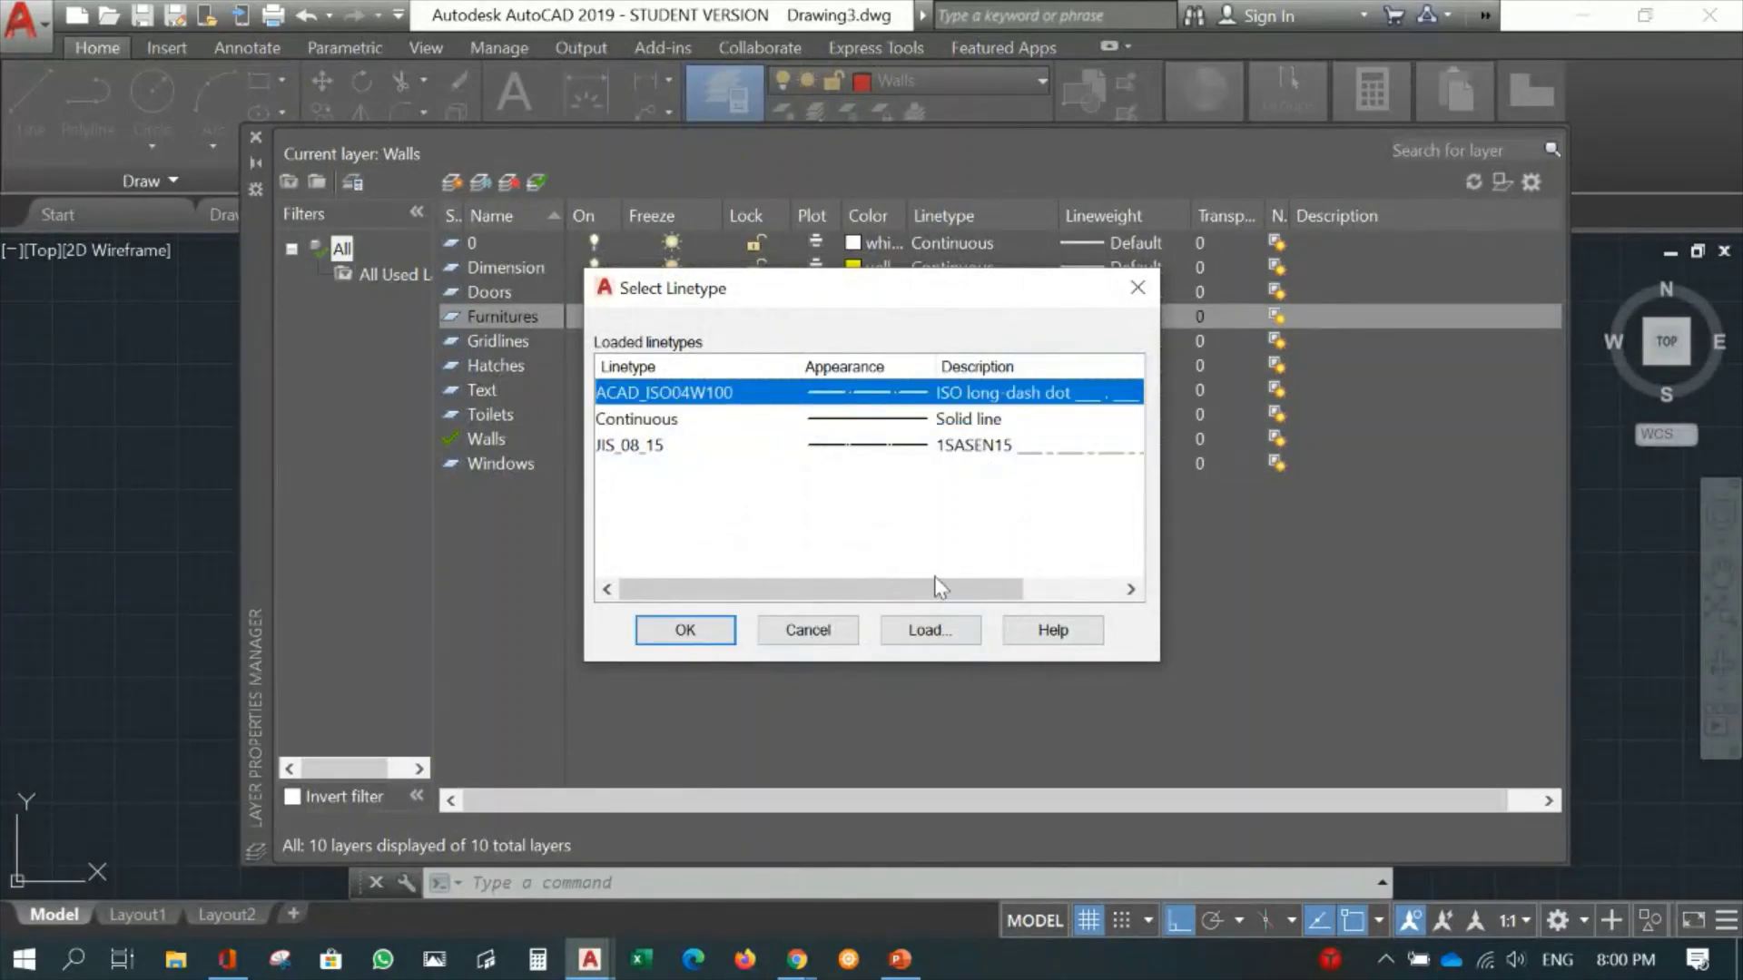
click(711, 630)
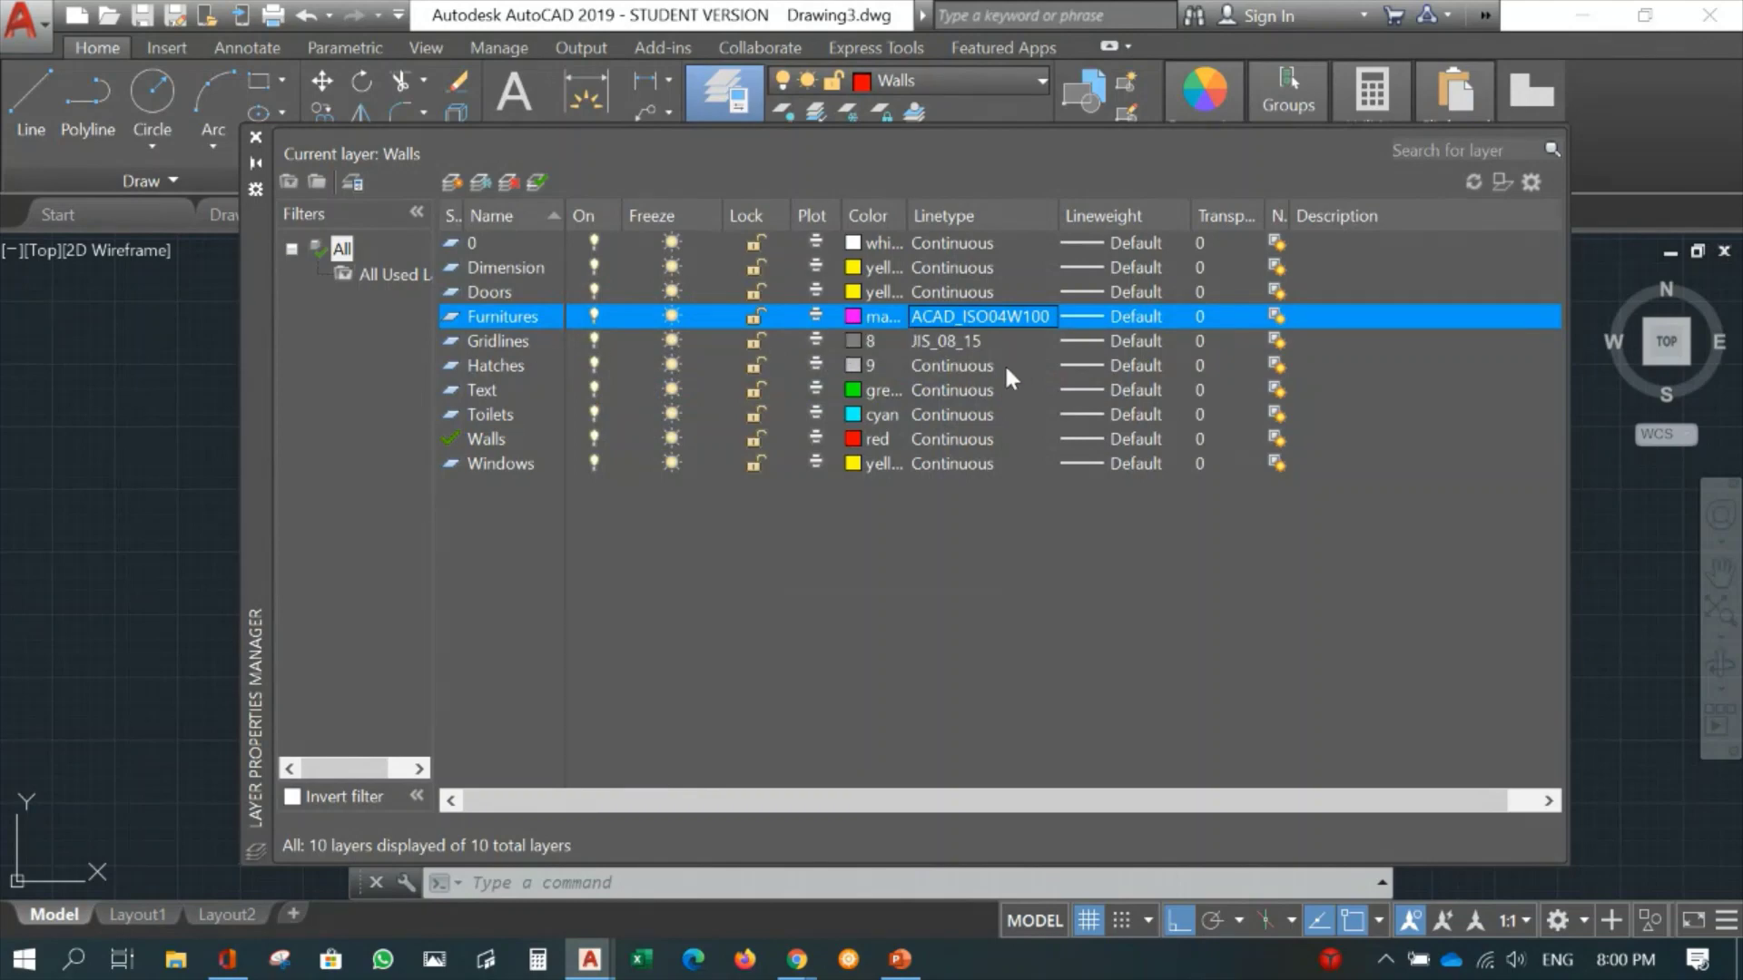
Load the ACAD_ISO14W100 dash triple-dot linetype and assign it to the Hatches layer.
click(938, 368)
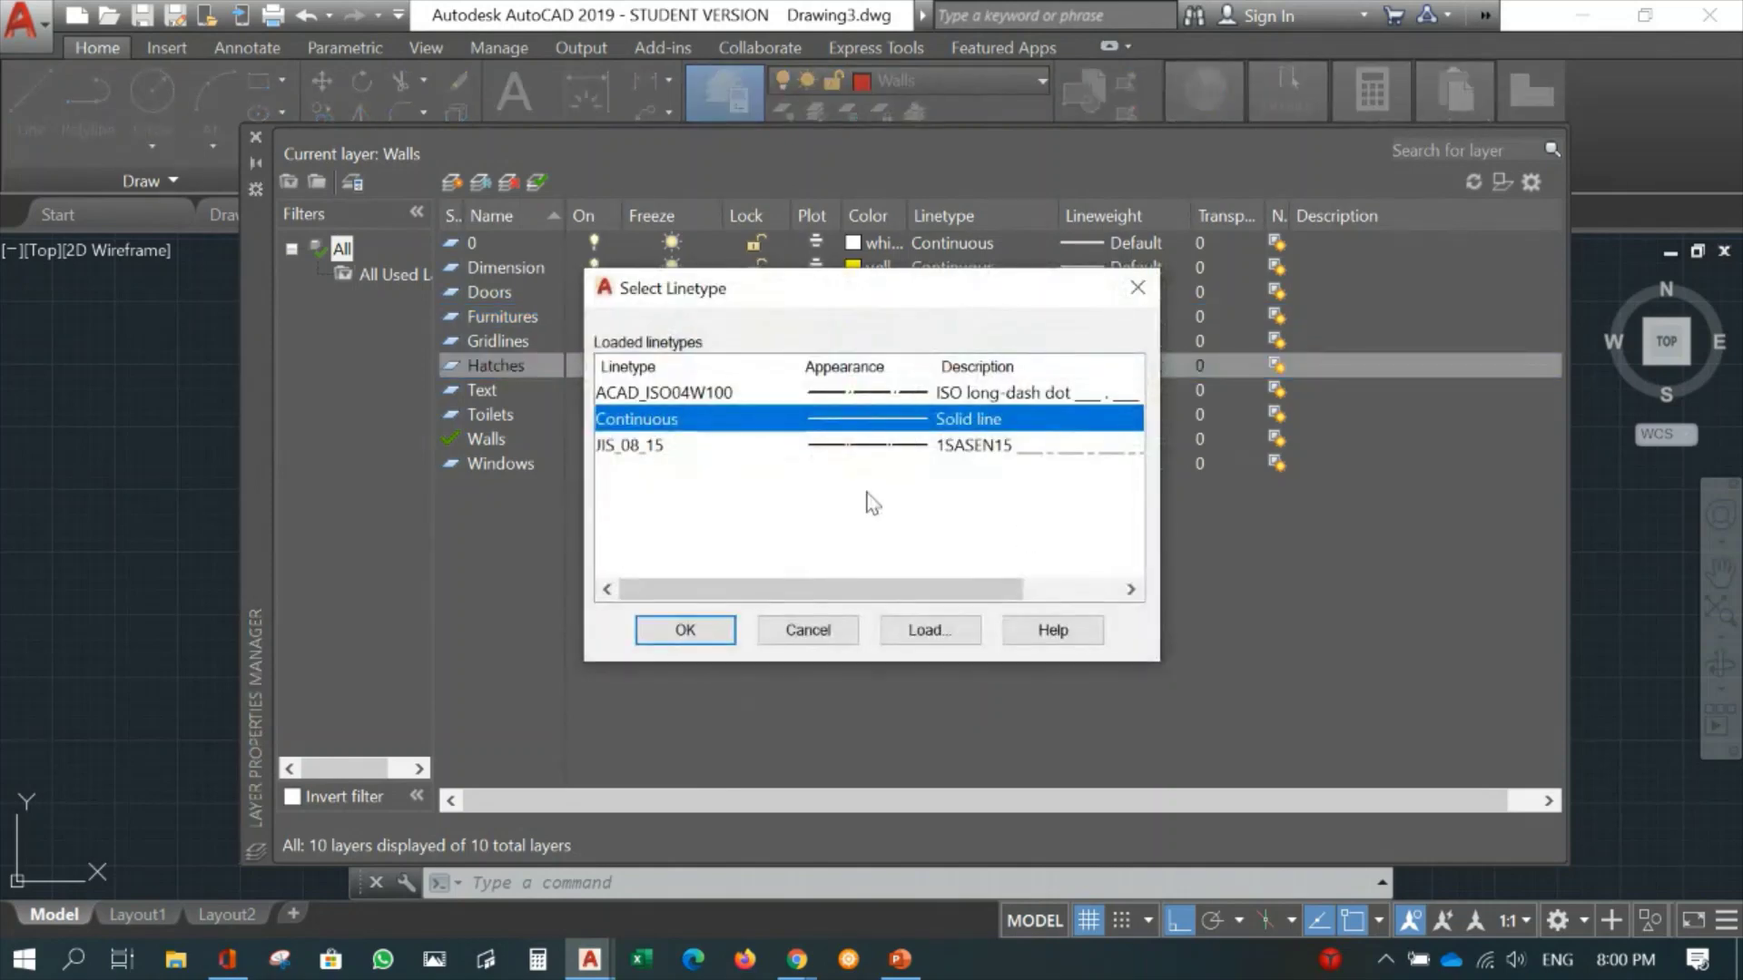
click(924, 633)
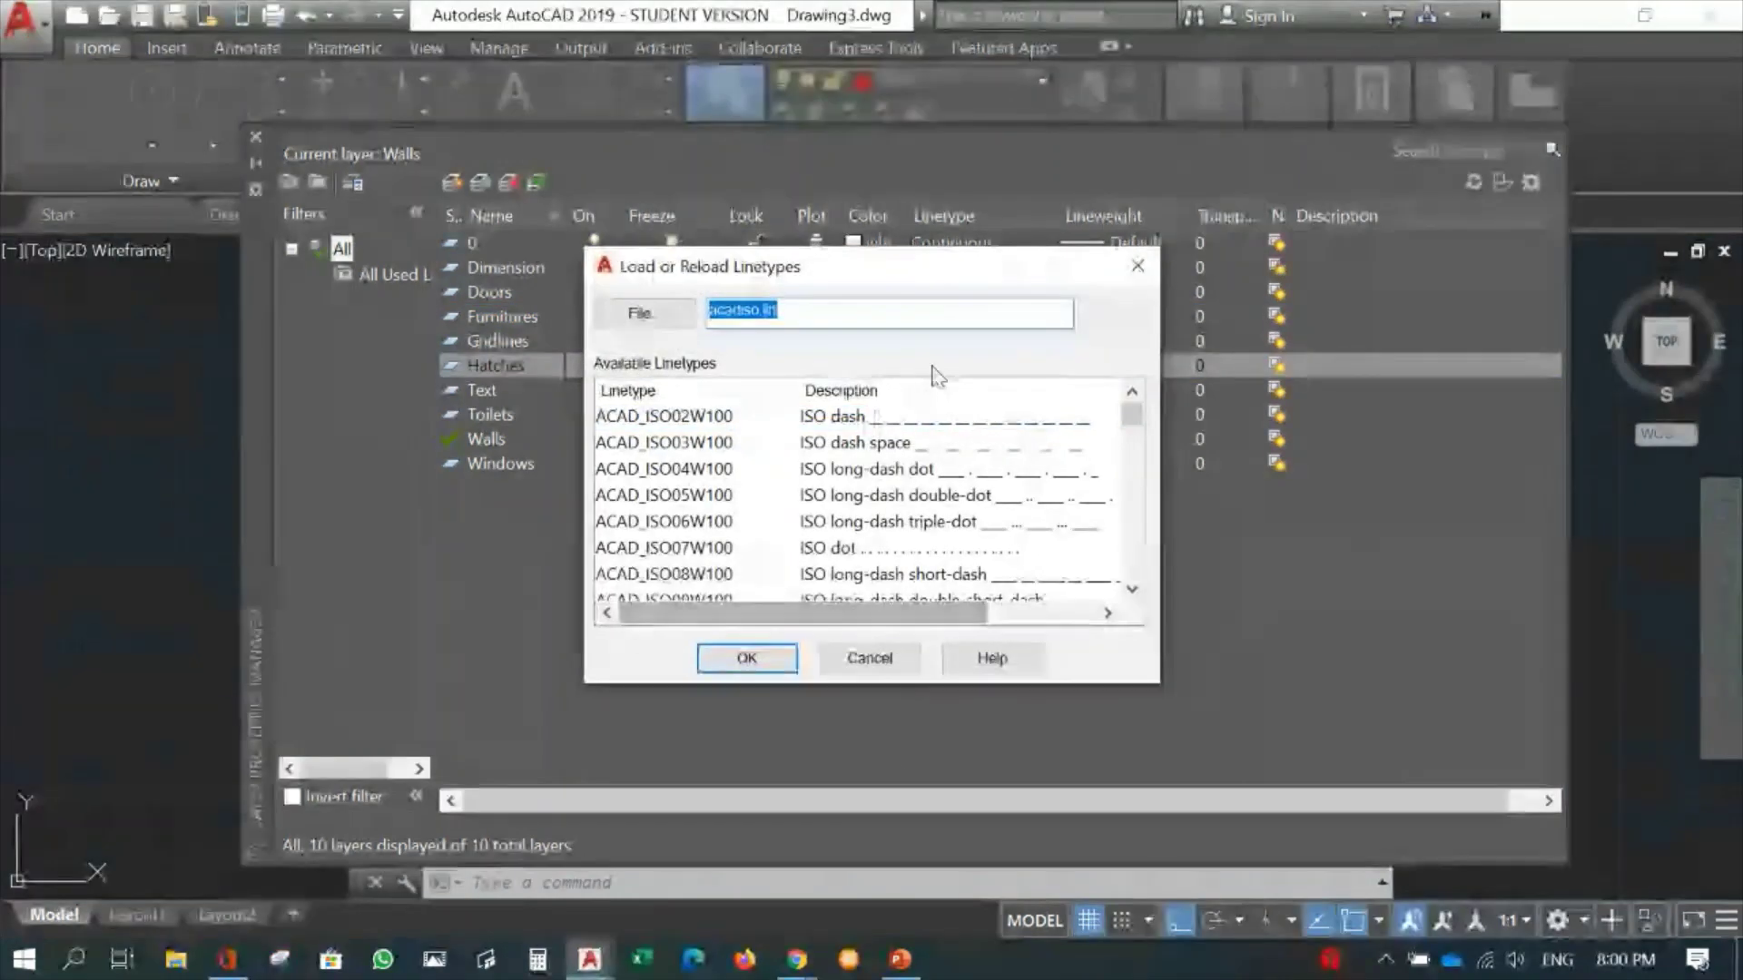
scroll(844, 505, down, 3)
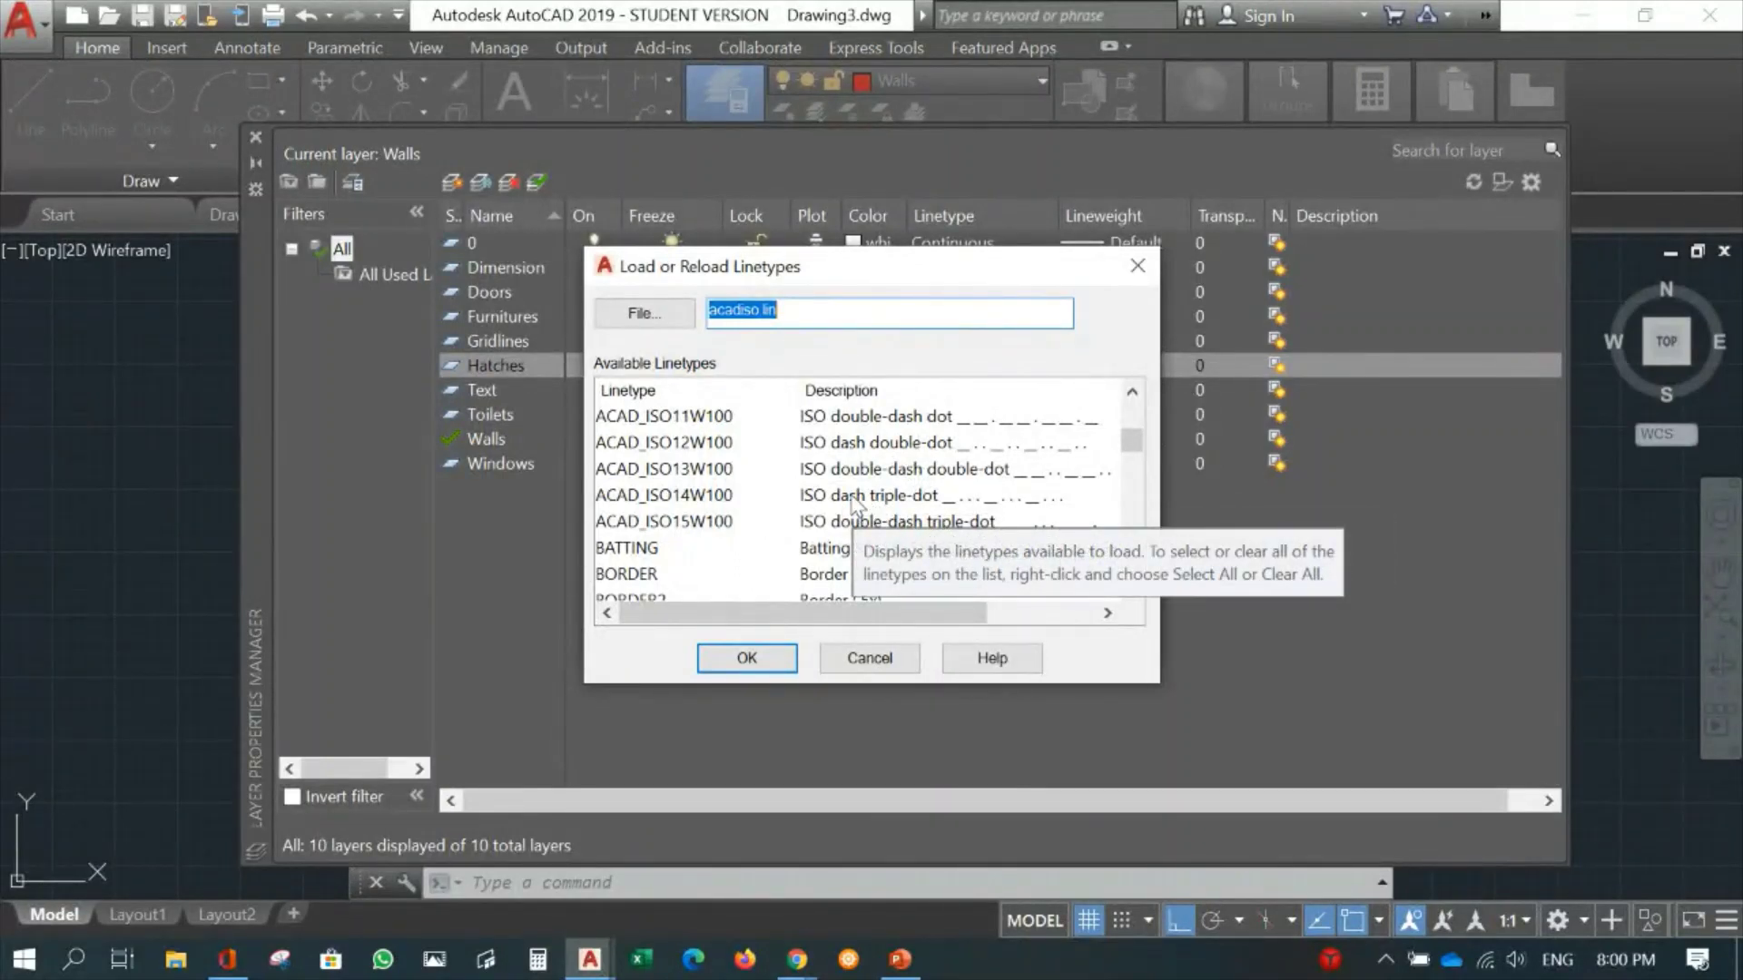
click(851, 499)
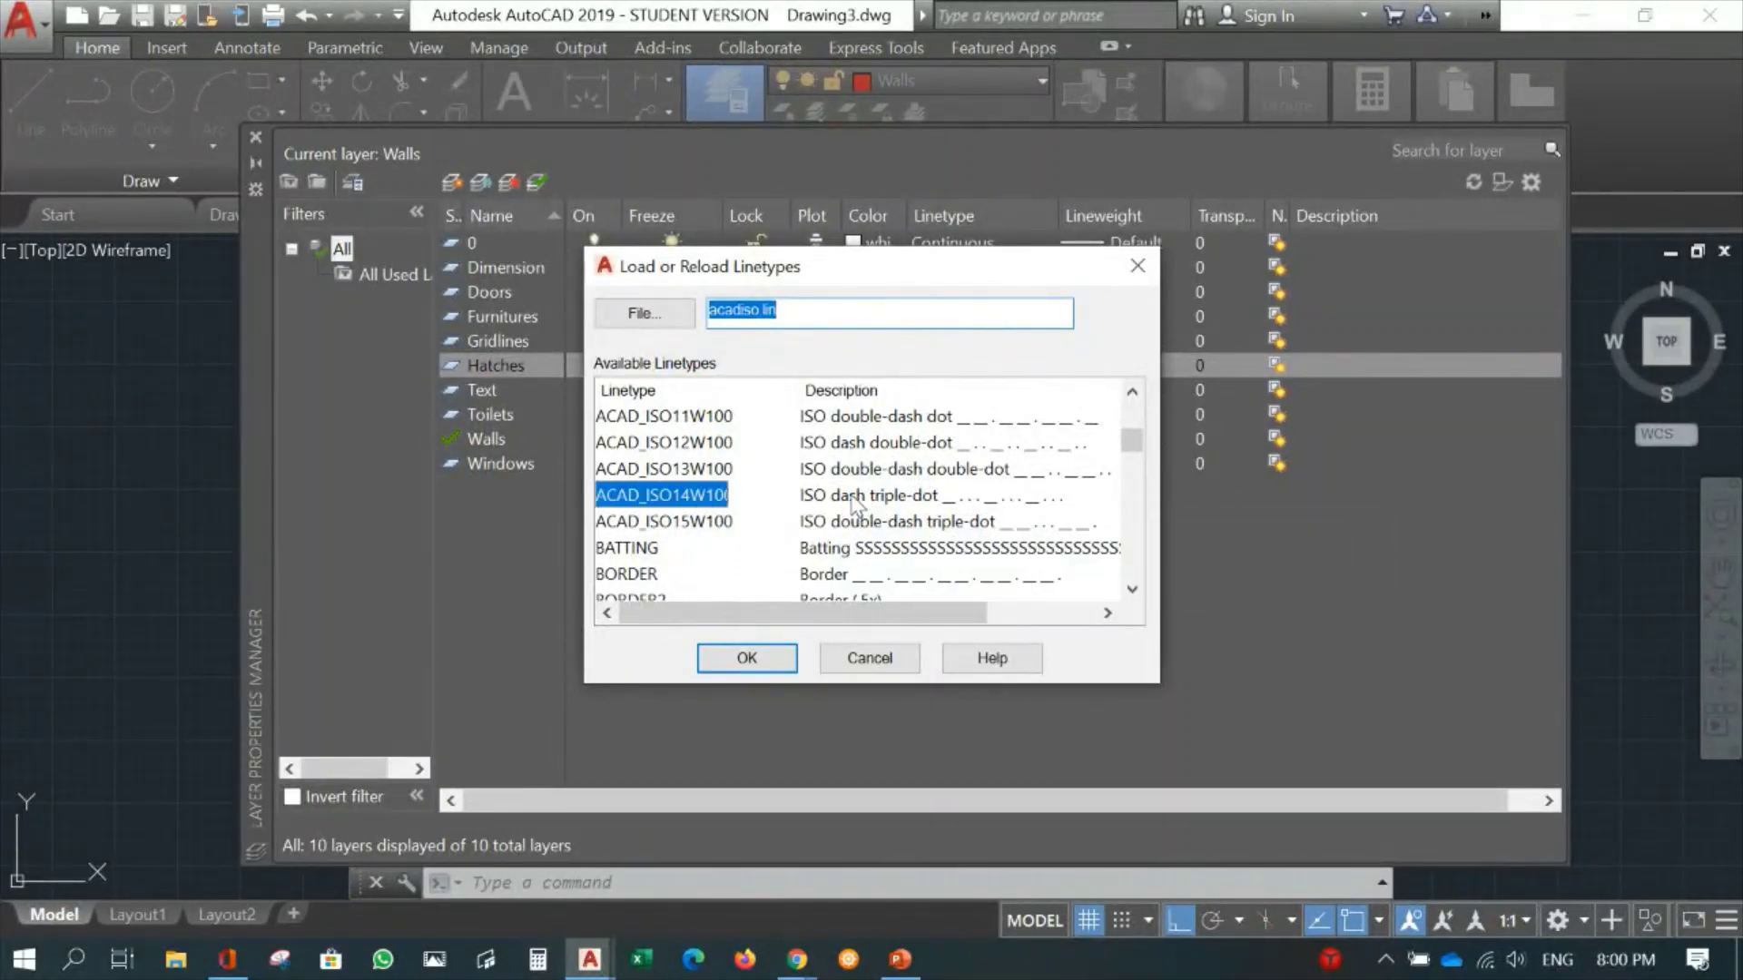
click(745, 660)
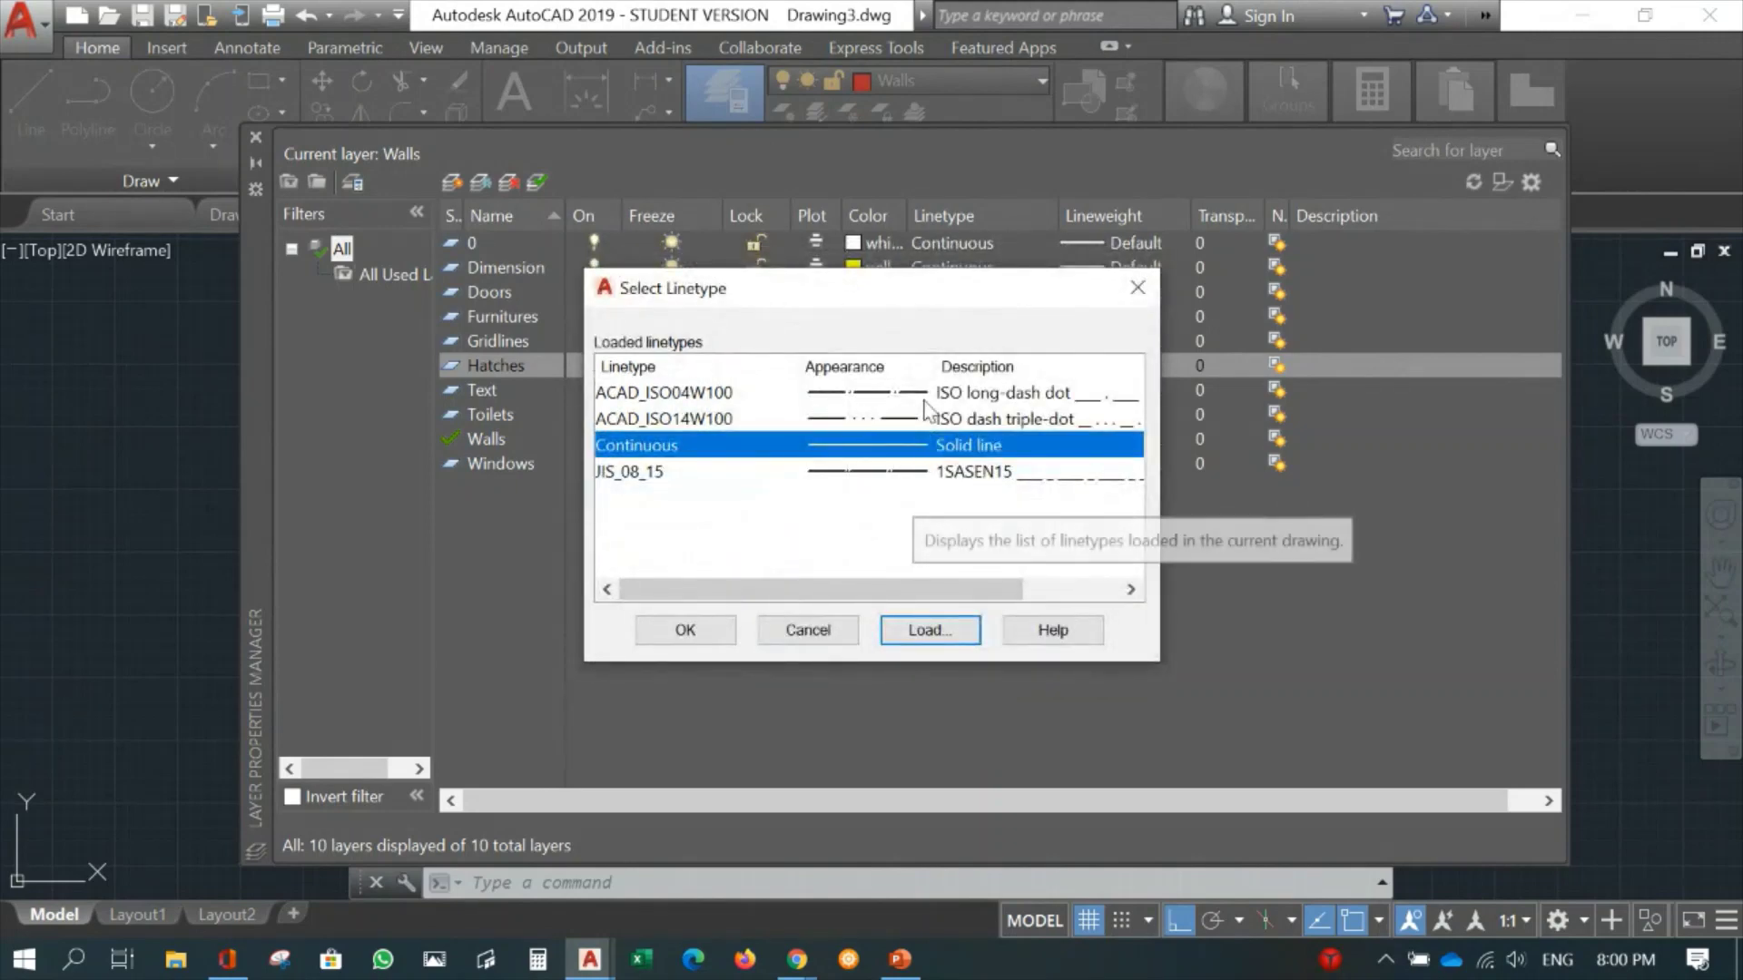
click(877, 420)
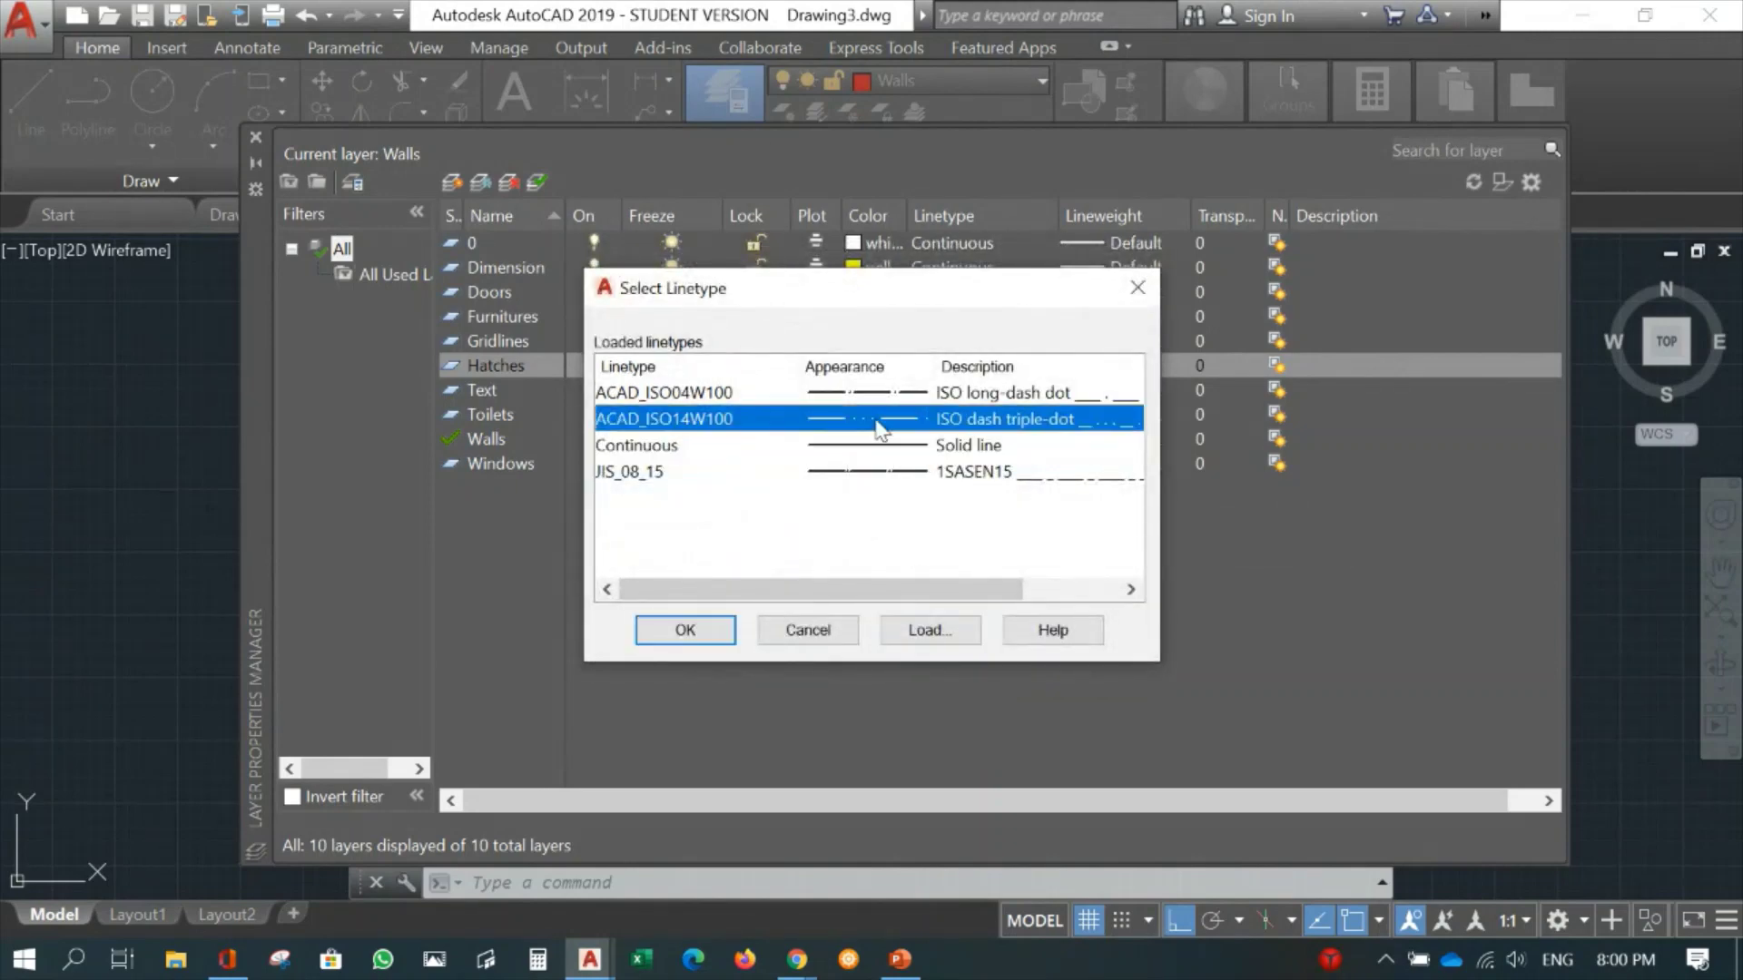
click(675, 628)
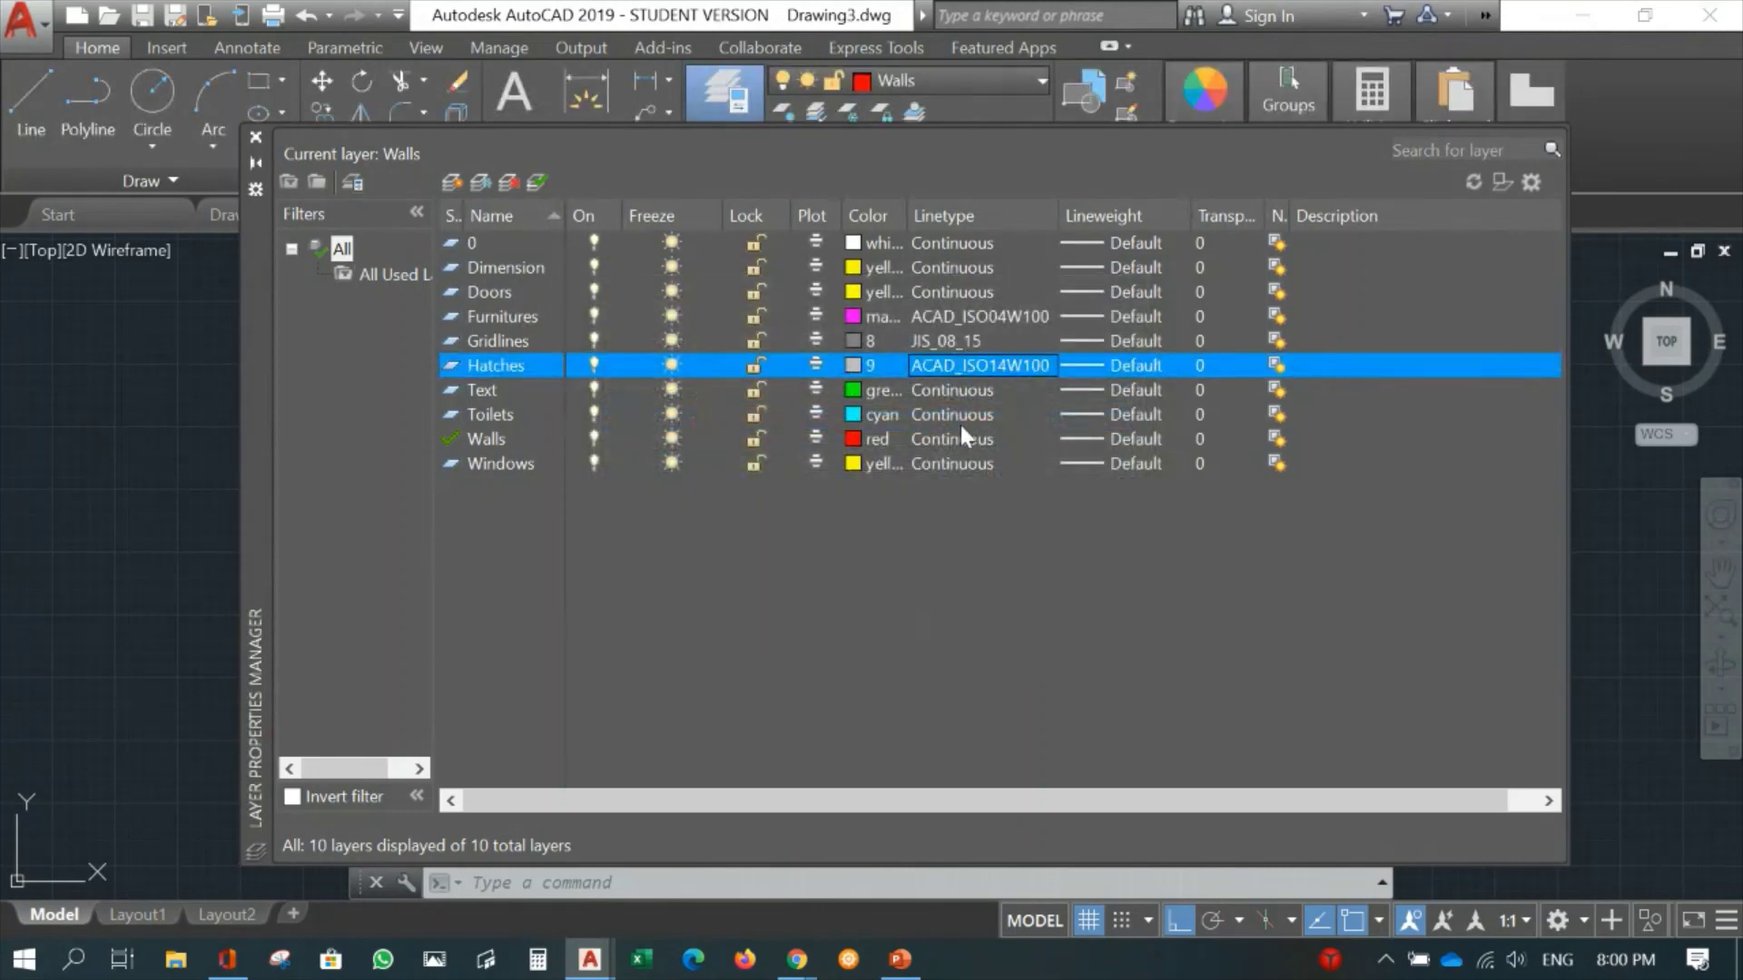
Load the ACAD_ISO09W100 and ACAD_ISO05W100 linetypes, assign ACAD_ISO09W100 to the Walls layer, and close the layer manager.
click(911, 440)
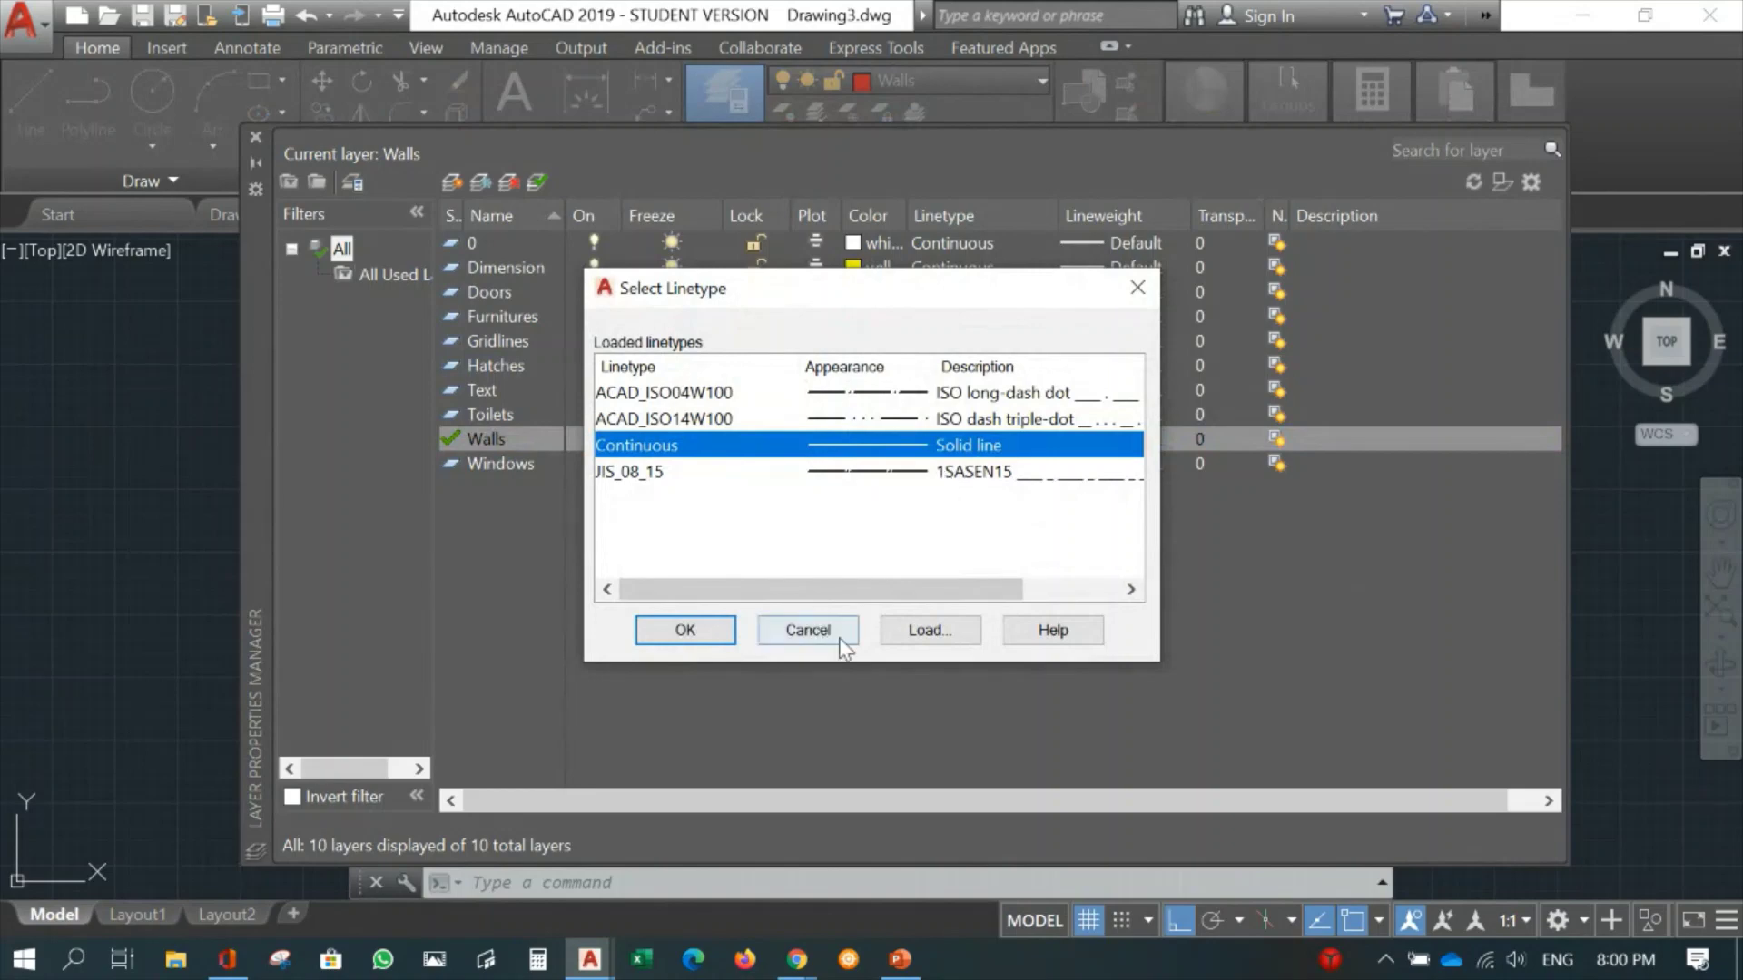
click(924, 633)
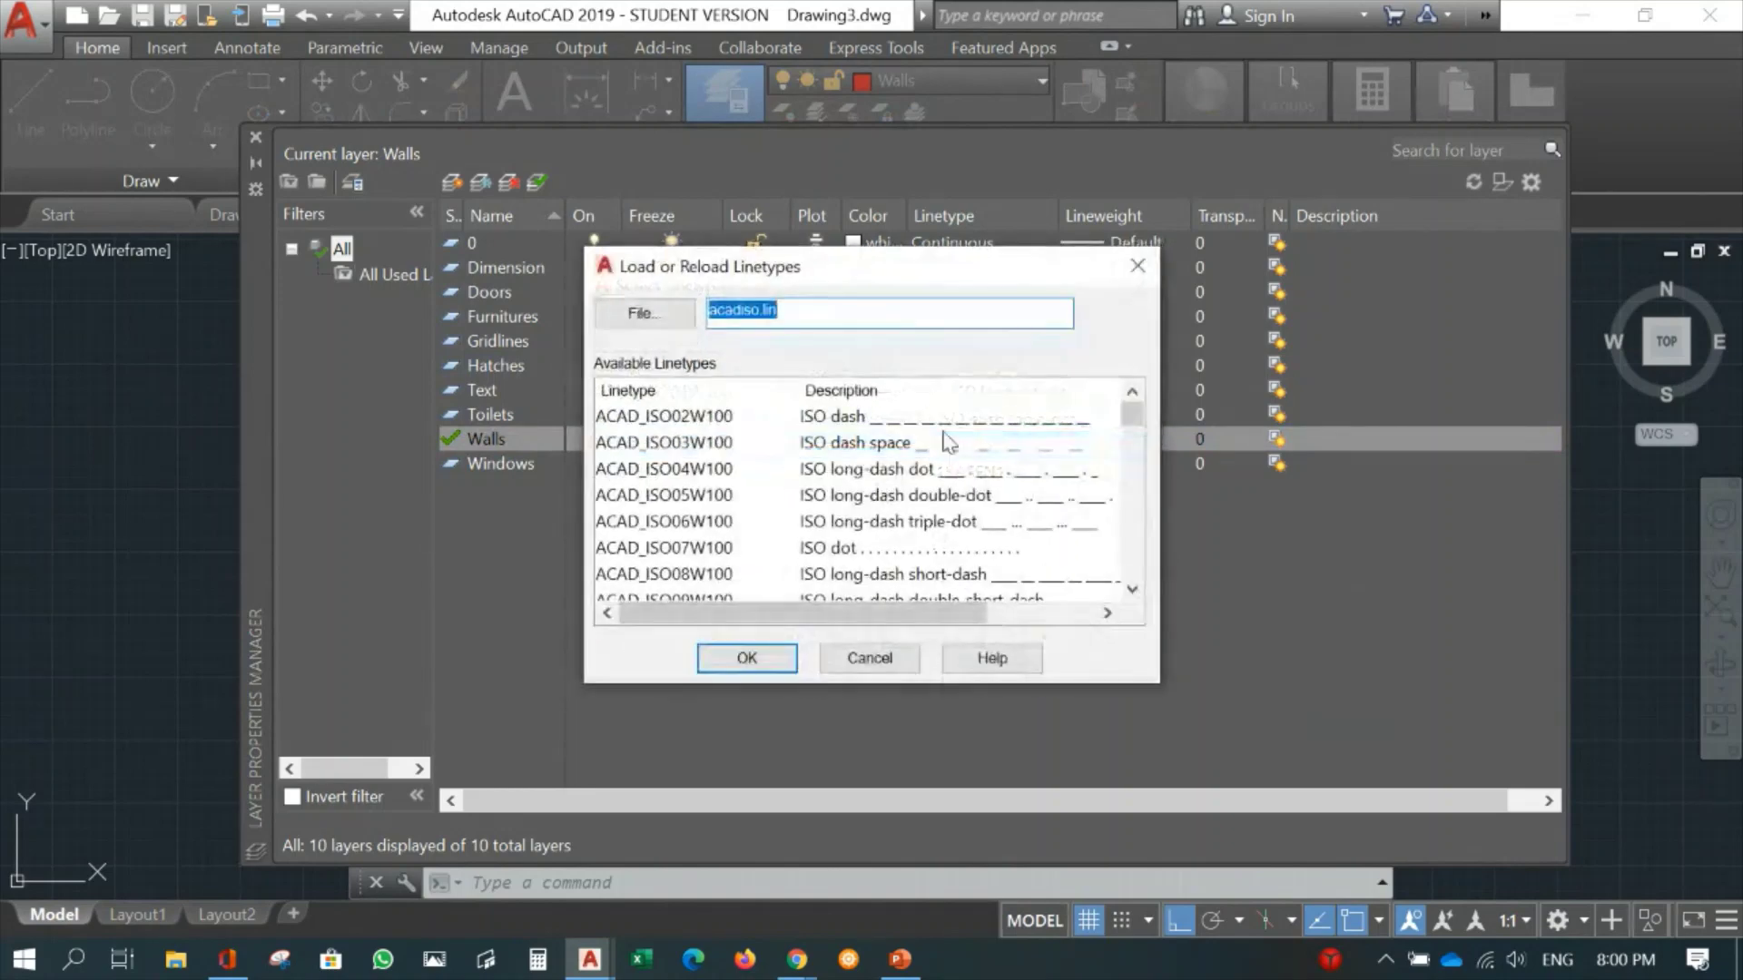
scroll(881, 448, down, 2)
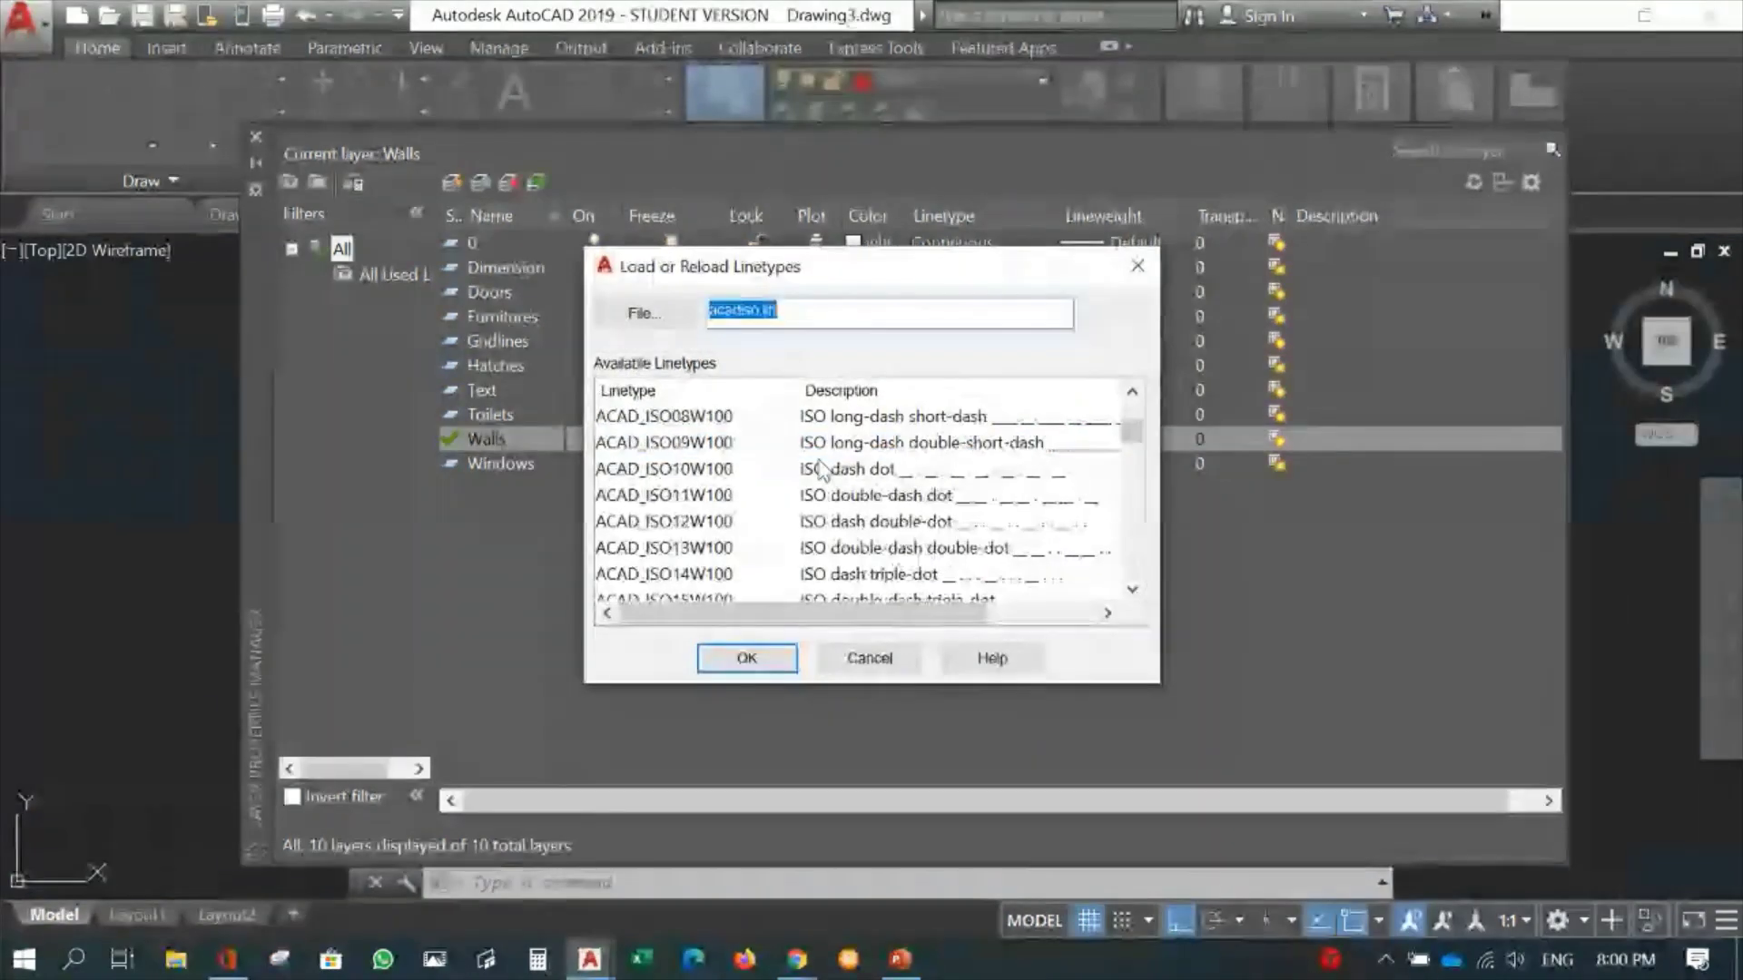
click(874, 447)
click(747, 660)
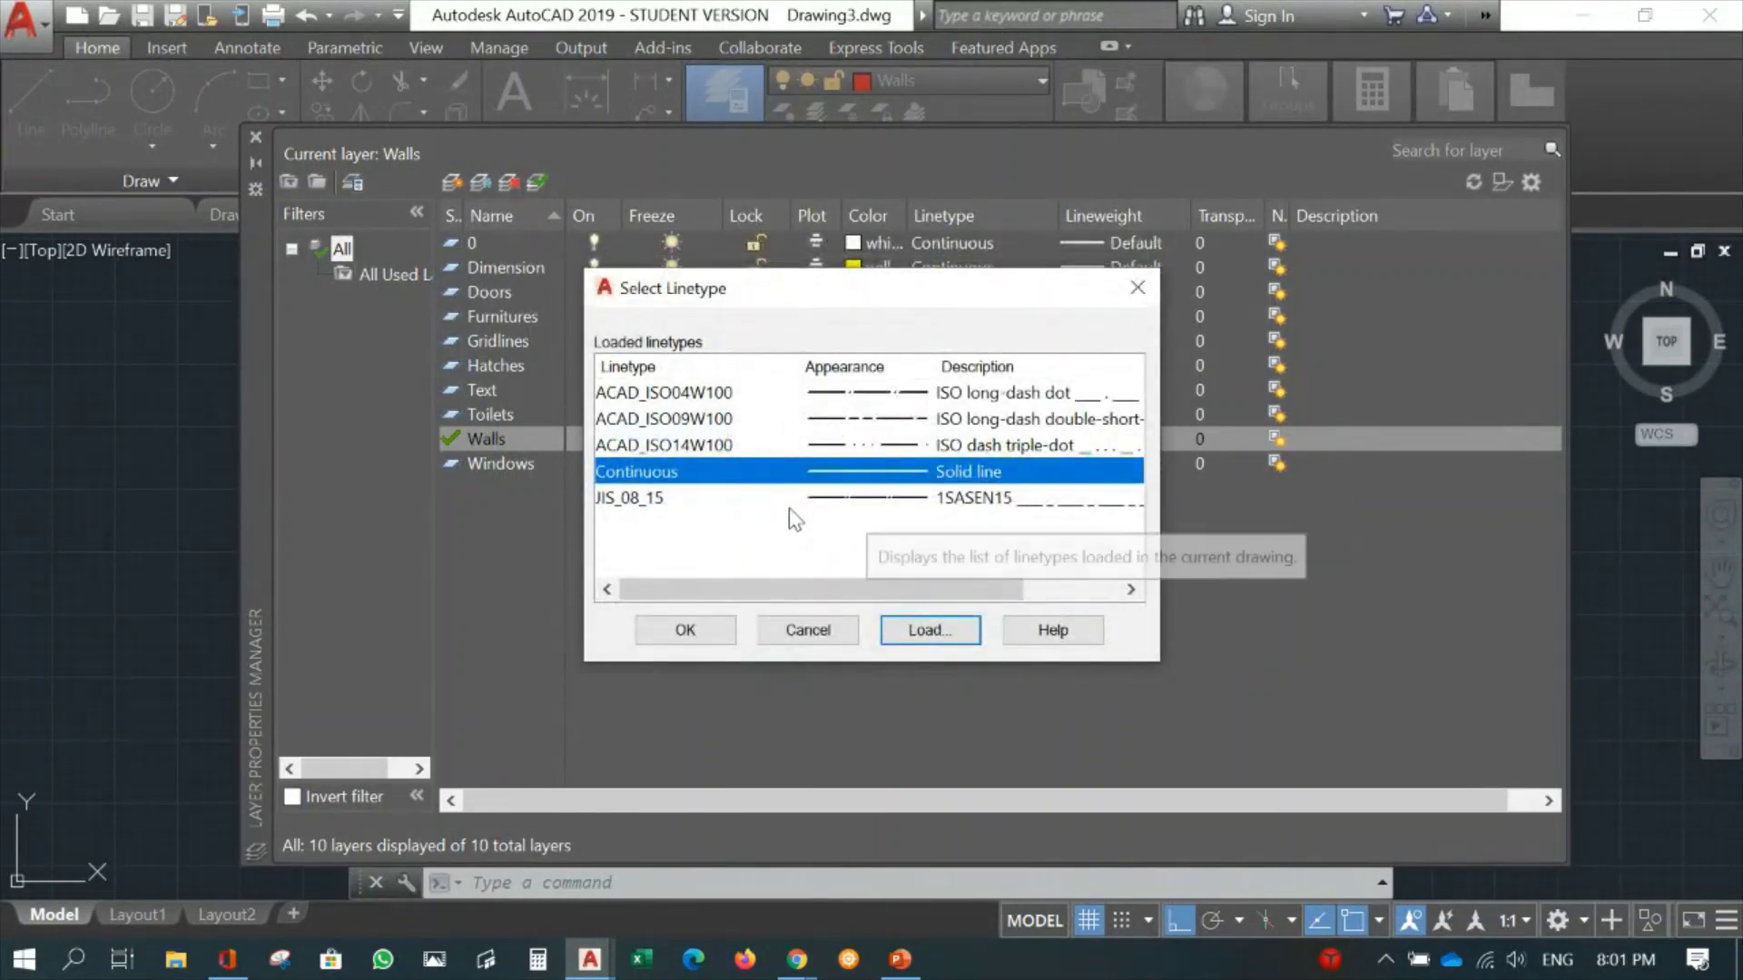
click(935, 419)
click(922, 635)
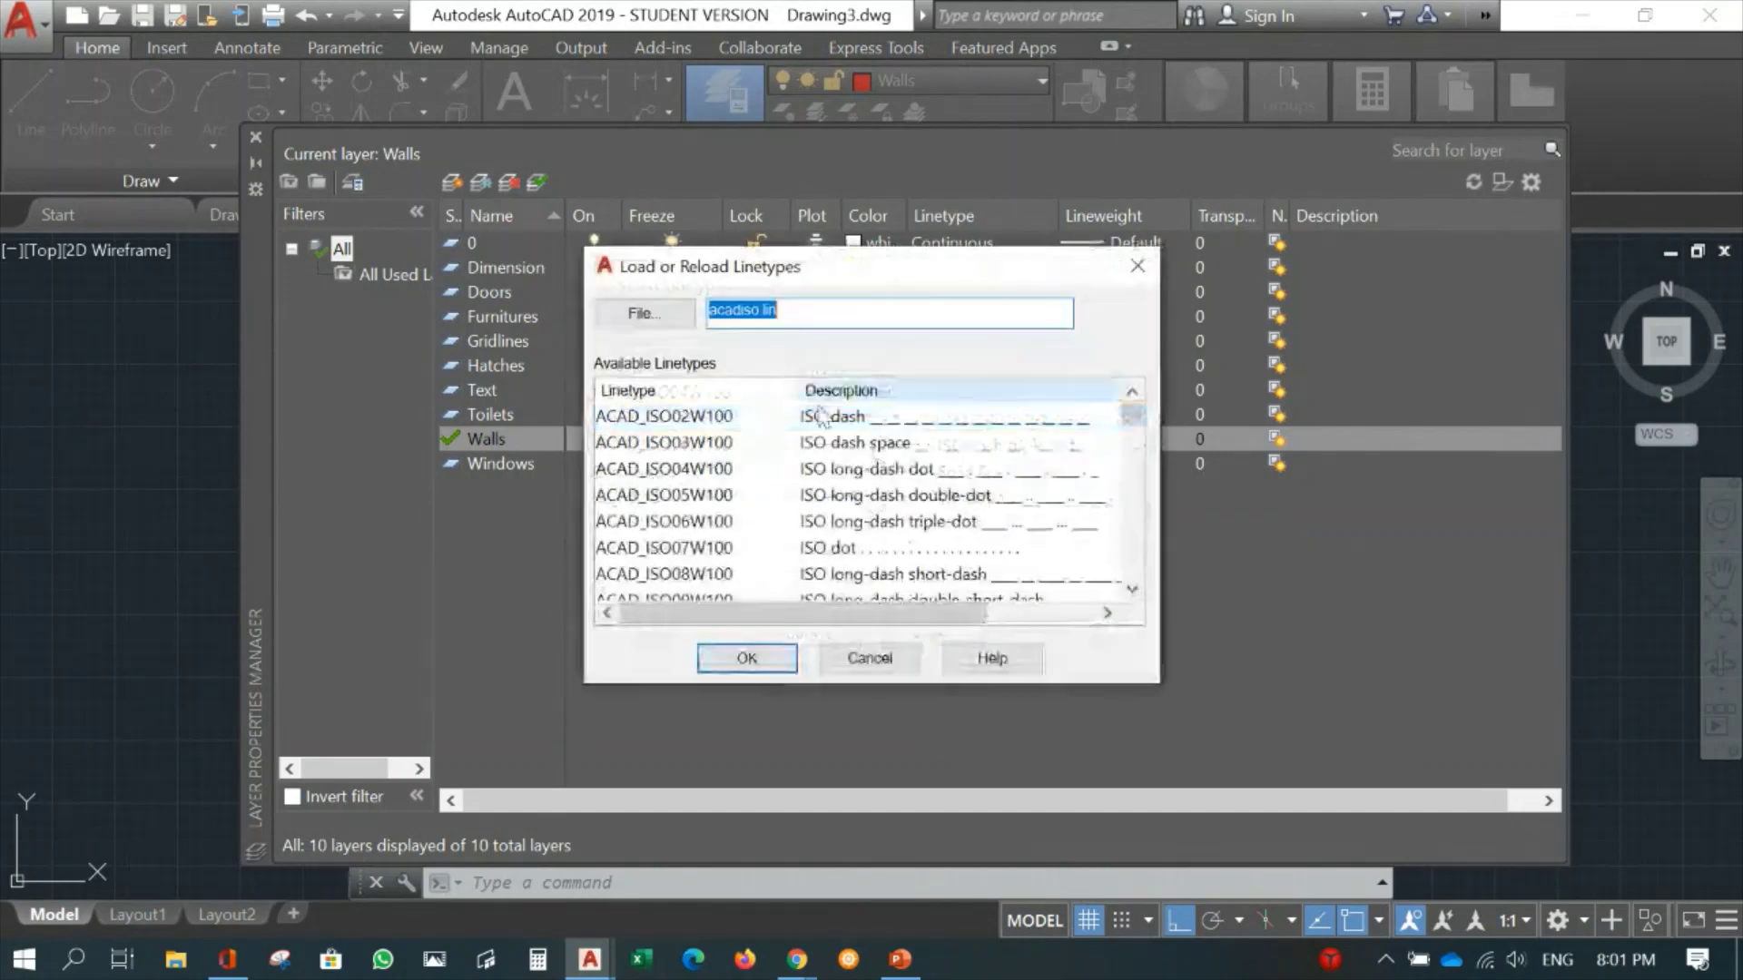
click(672, 494)
click(790, 670)
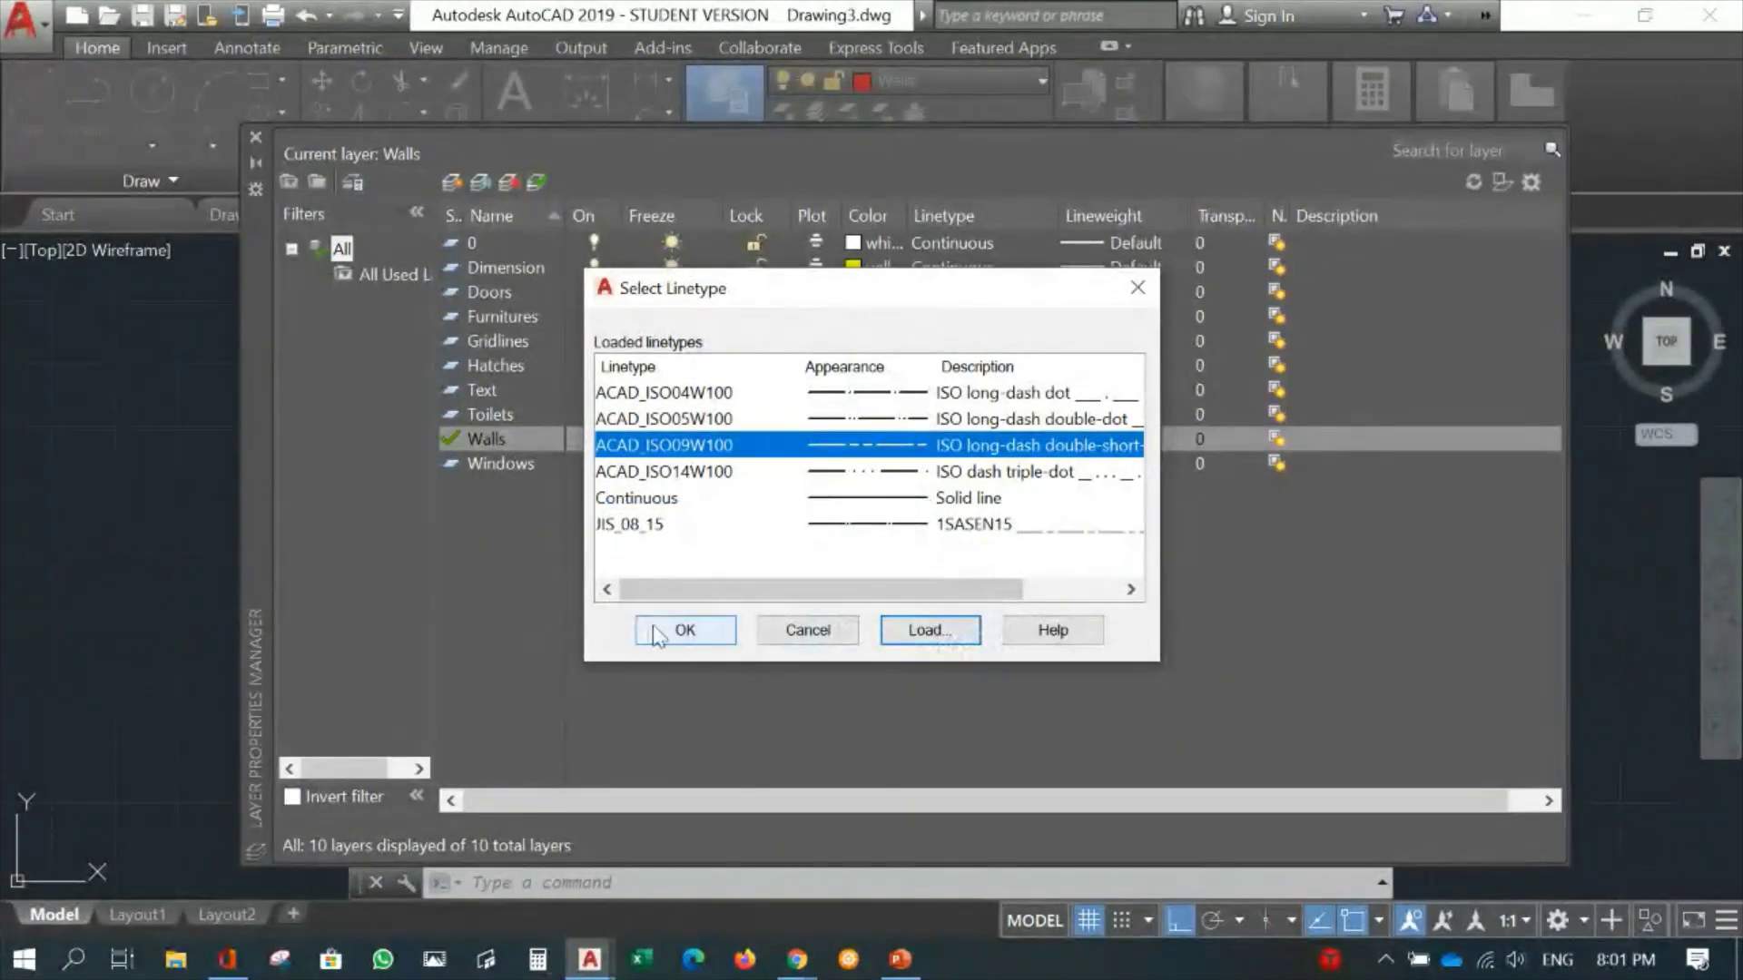
click(661, 627)
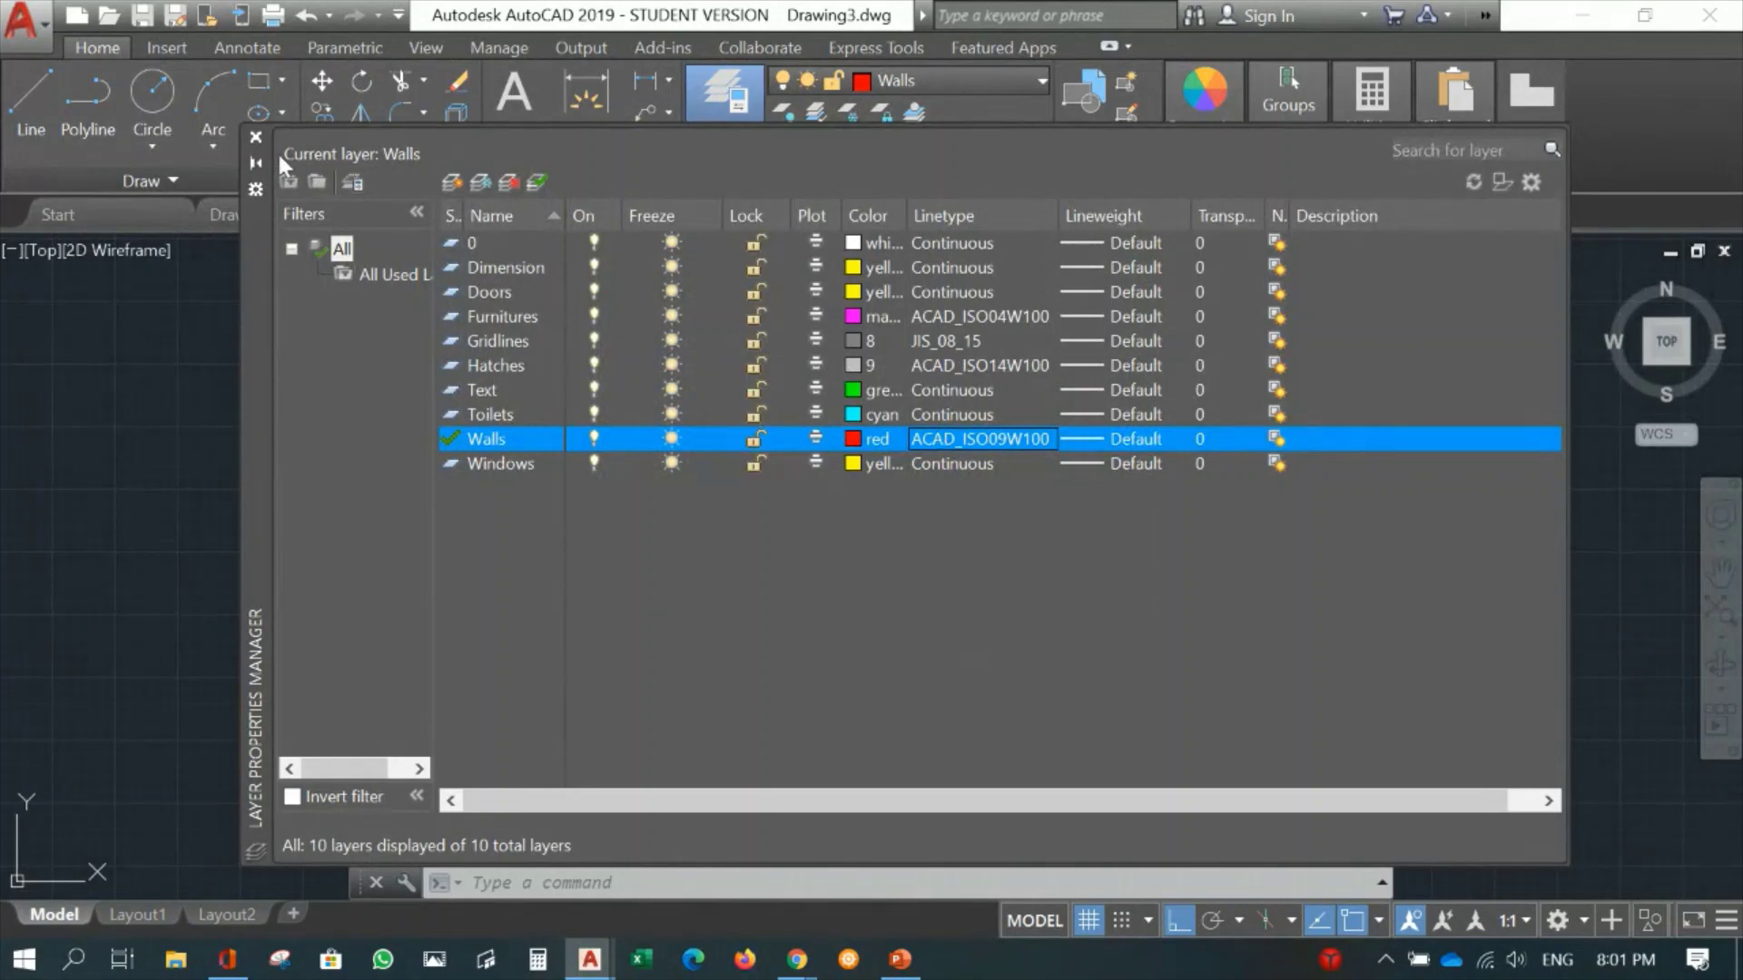
click(255, 140)
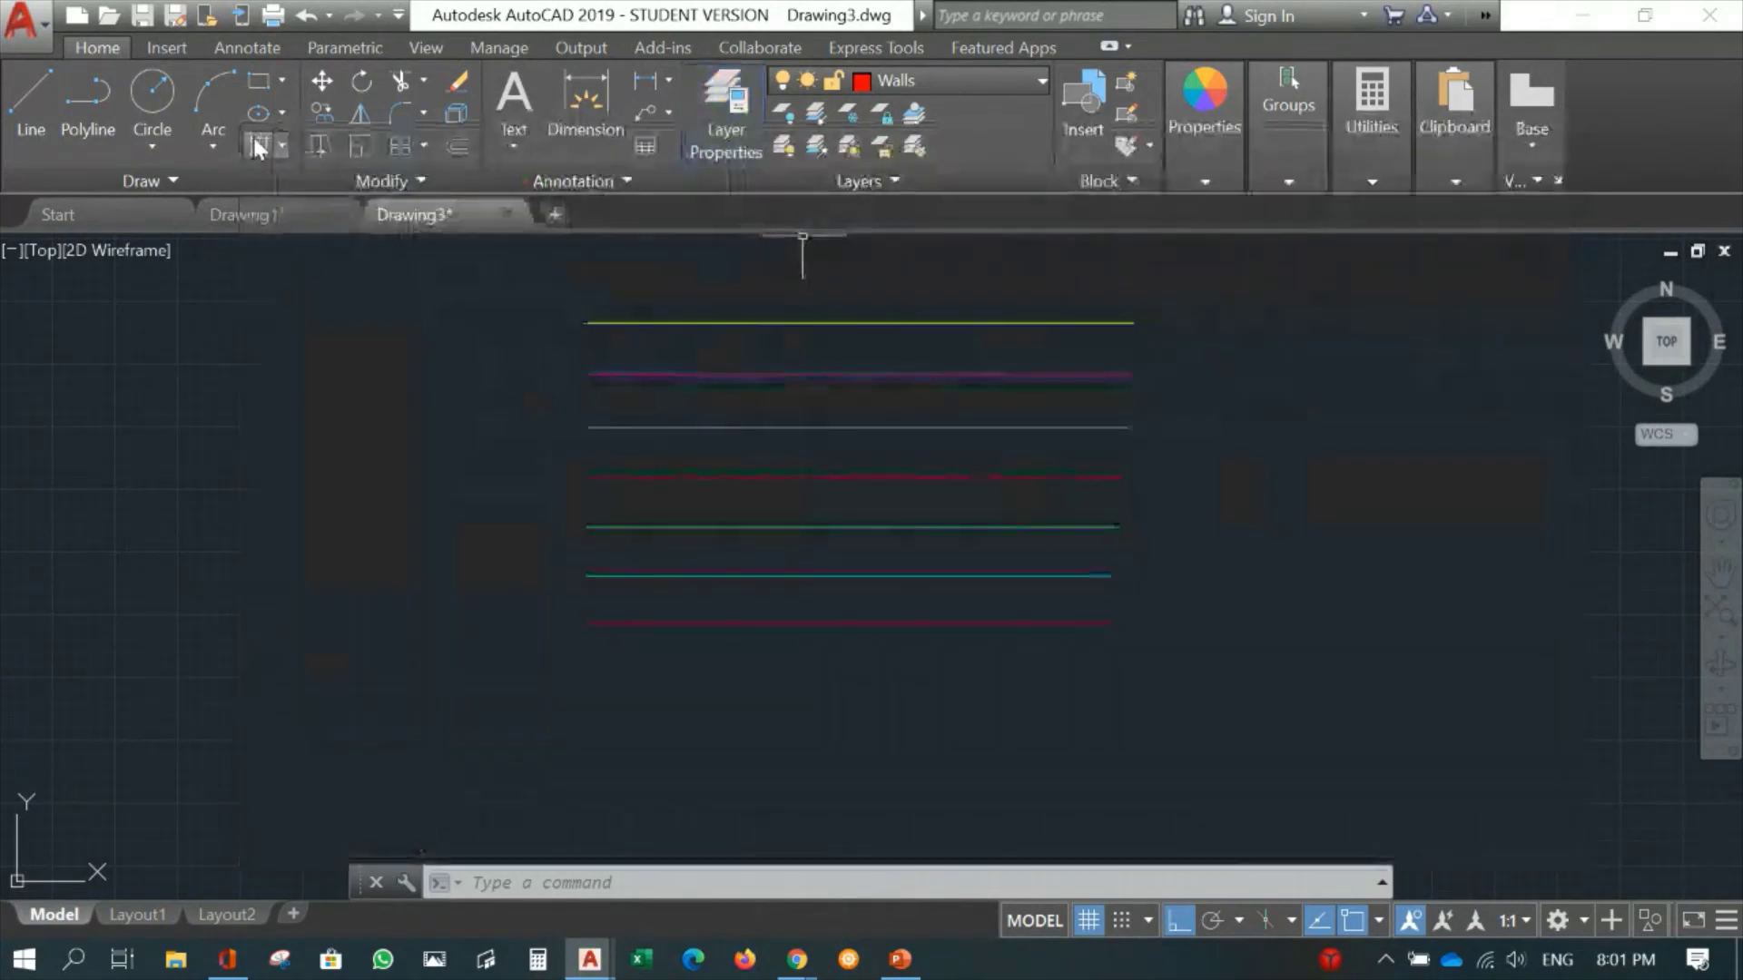
Examine the sample lines up close and from afar to check how their layer linetypes display.
scroll(824, 590, up, 2)
scroll(815, 628, down, 3)
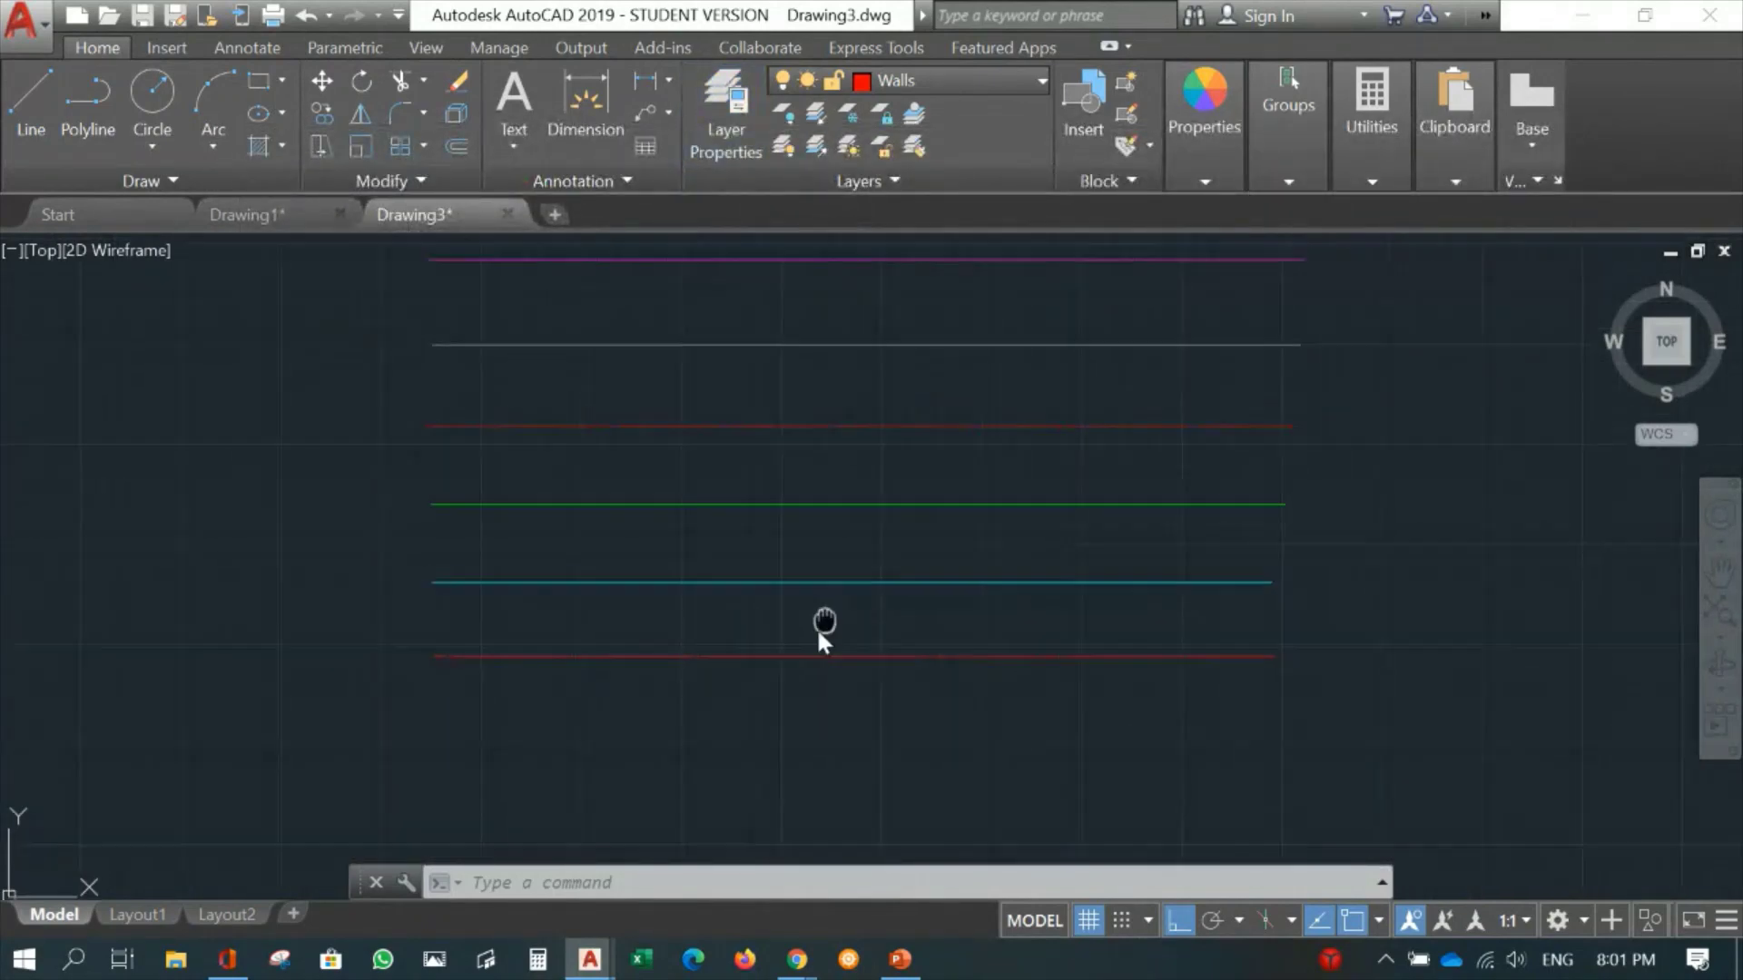
scroll(748, 681, up, 2)
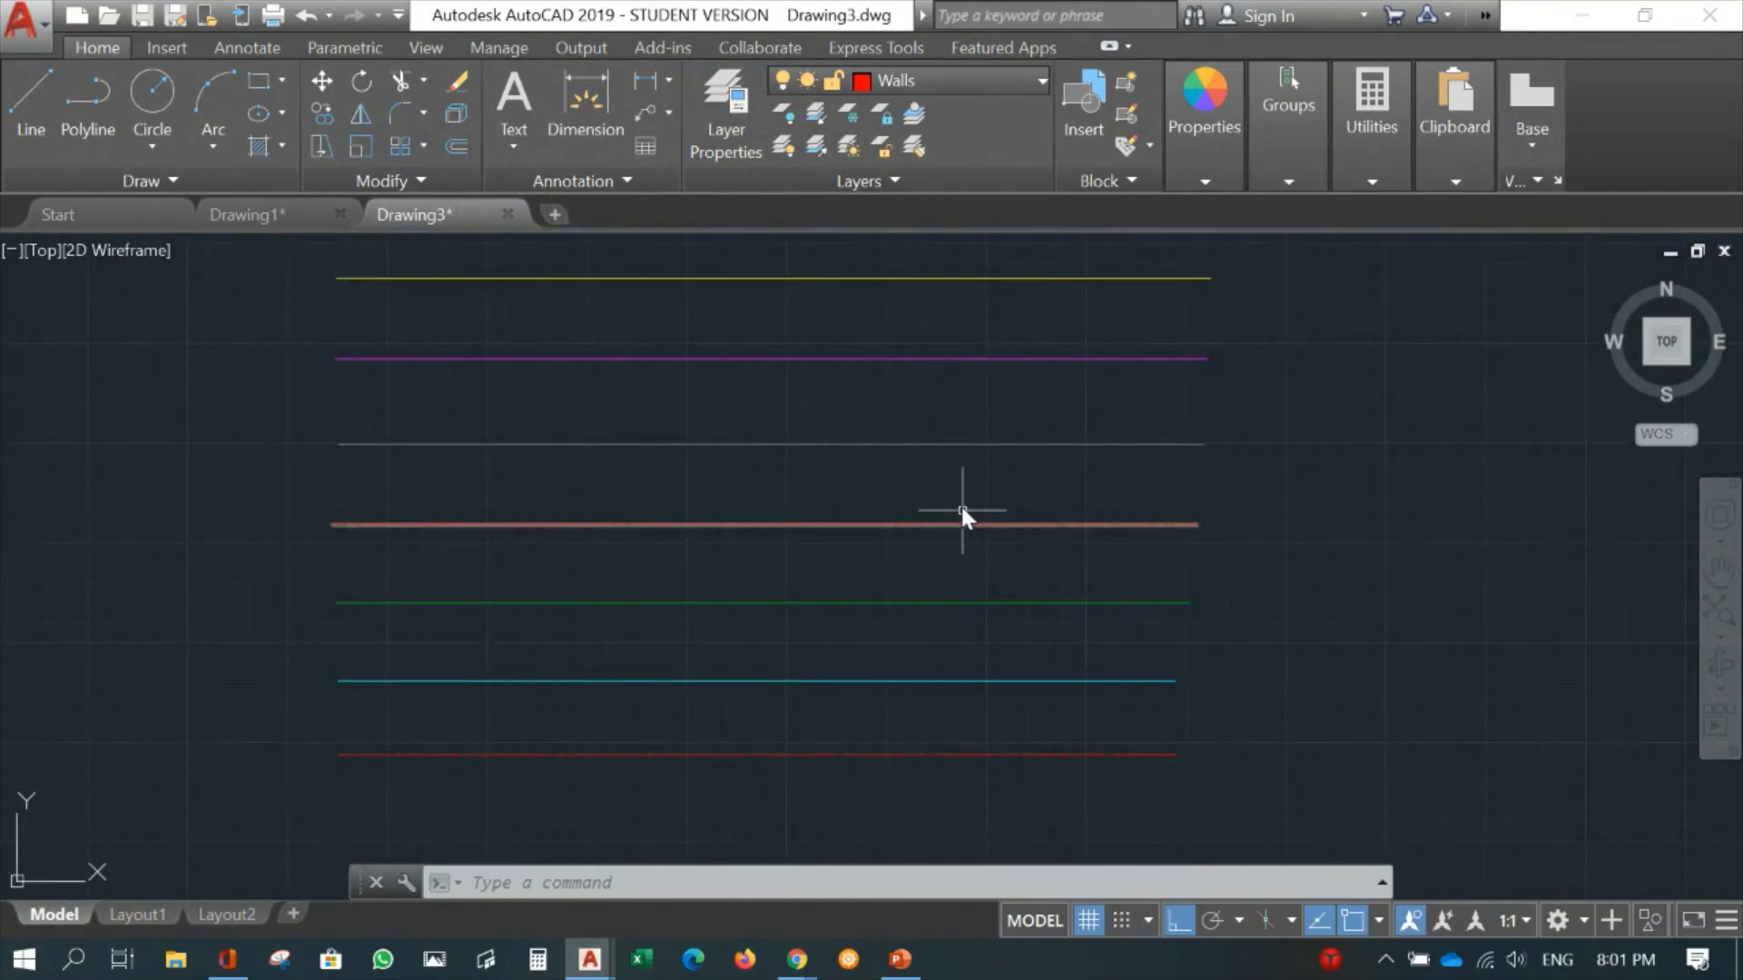
scroll(573, 523, up, 2)
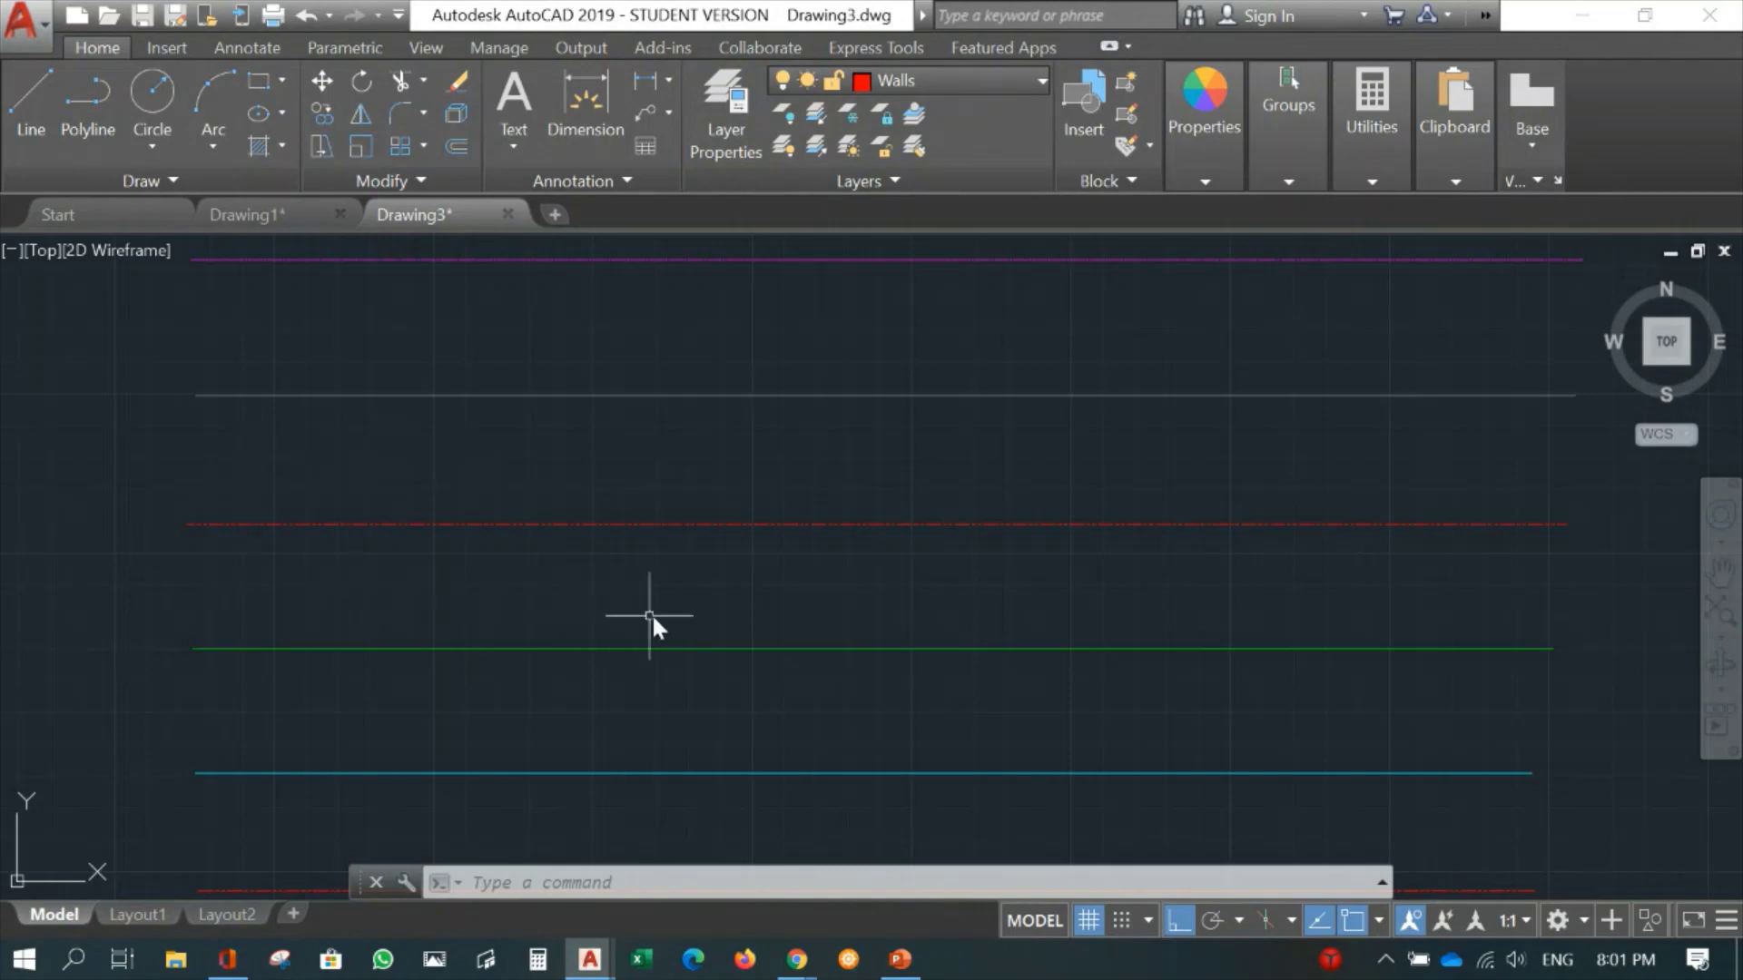
scroll(561, 536, up, 4)
scroll(513, 527, up, 3)
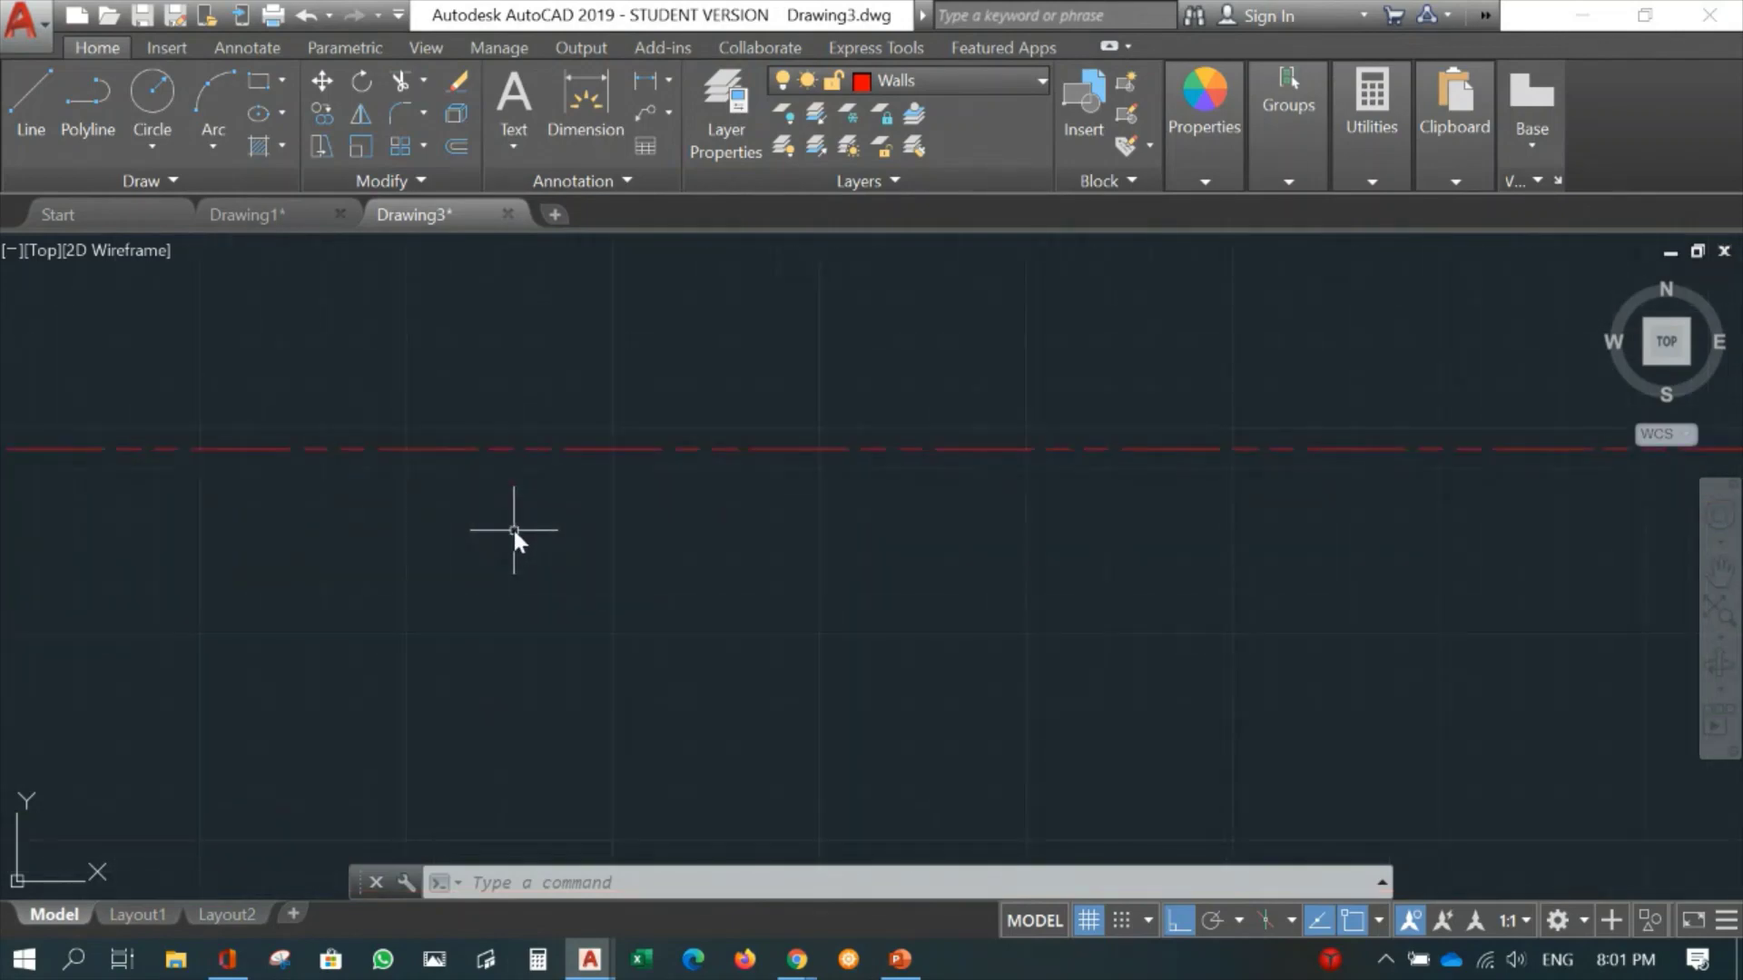
scroll(543, 501, down, 5)
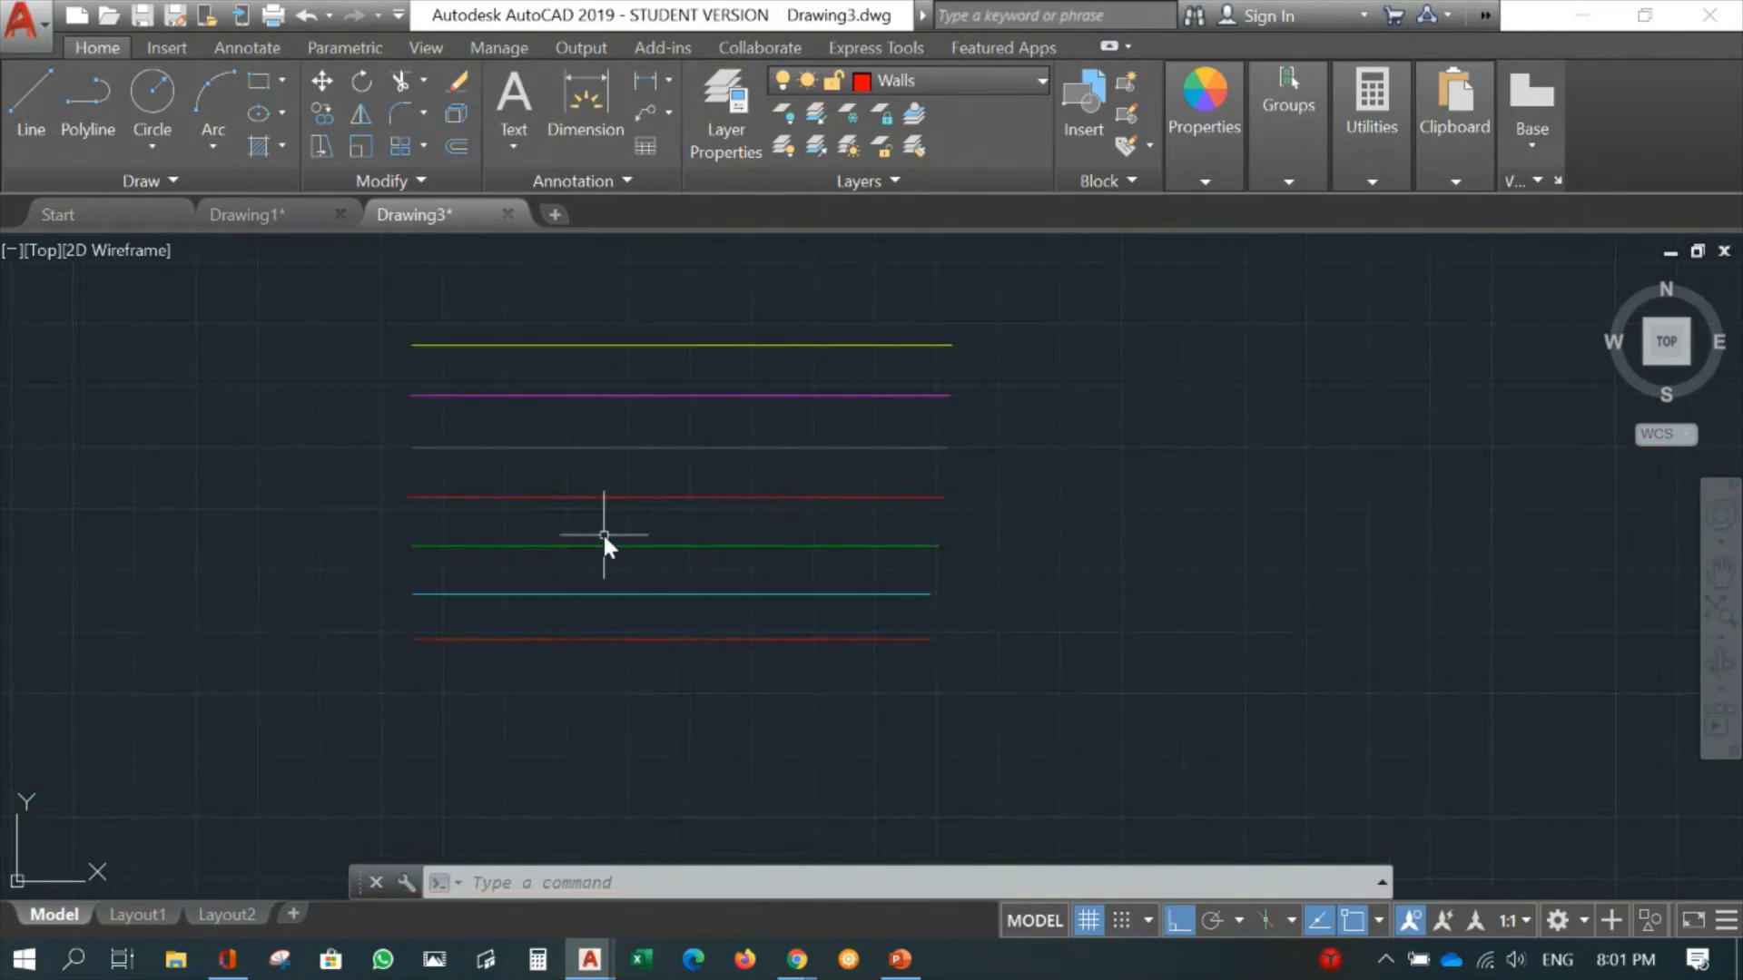
scroll(635, 509, up, 5)
mouse_move(635, 508)
middle_down()
mouse_move(598, 586)
mouse_move(594, 697)
middle_up()
scroll(584, 454, up, 4)
scroll(608, 449, up, 2)
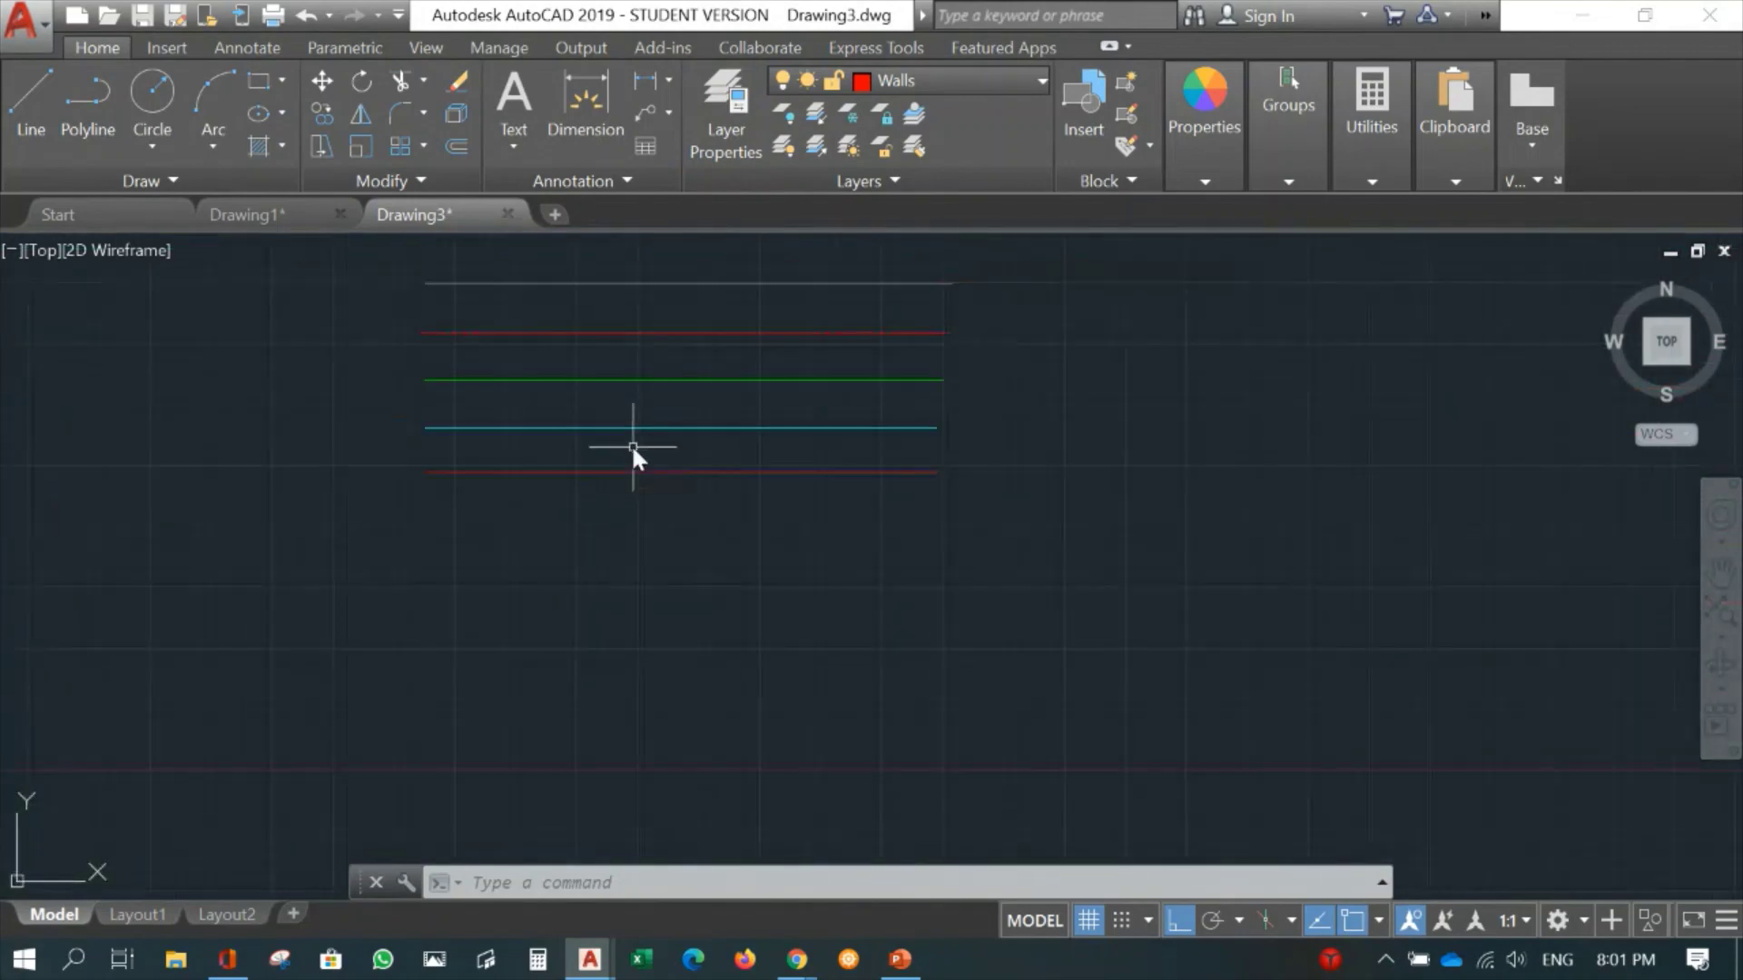
mouse_move(679, 413)
middle_down()
mouse_move(611, 645)
mouse_move(679, 532)
mouse_move(682, 559)
middle_up()
scroll(650, 603, up, 2)
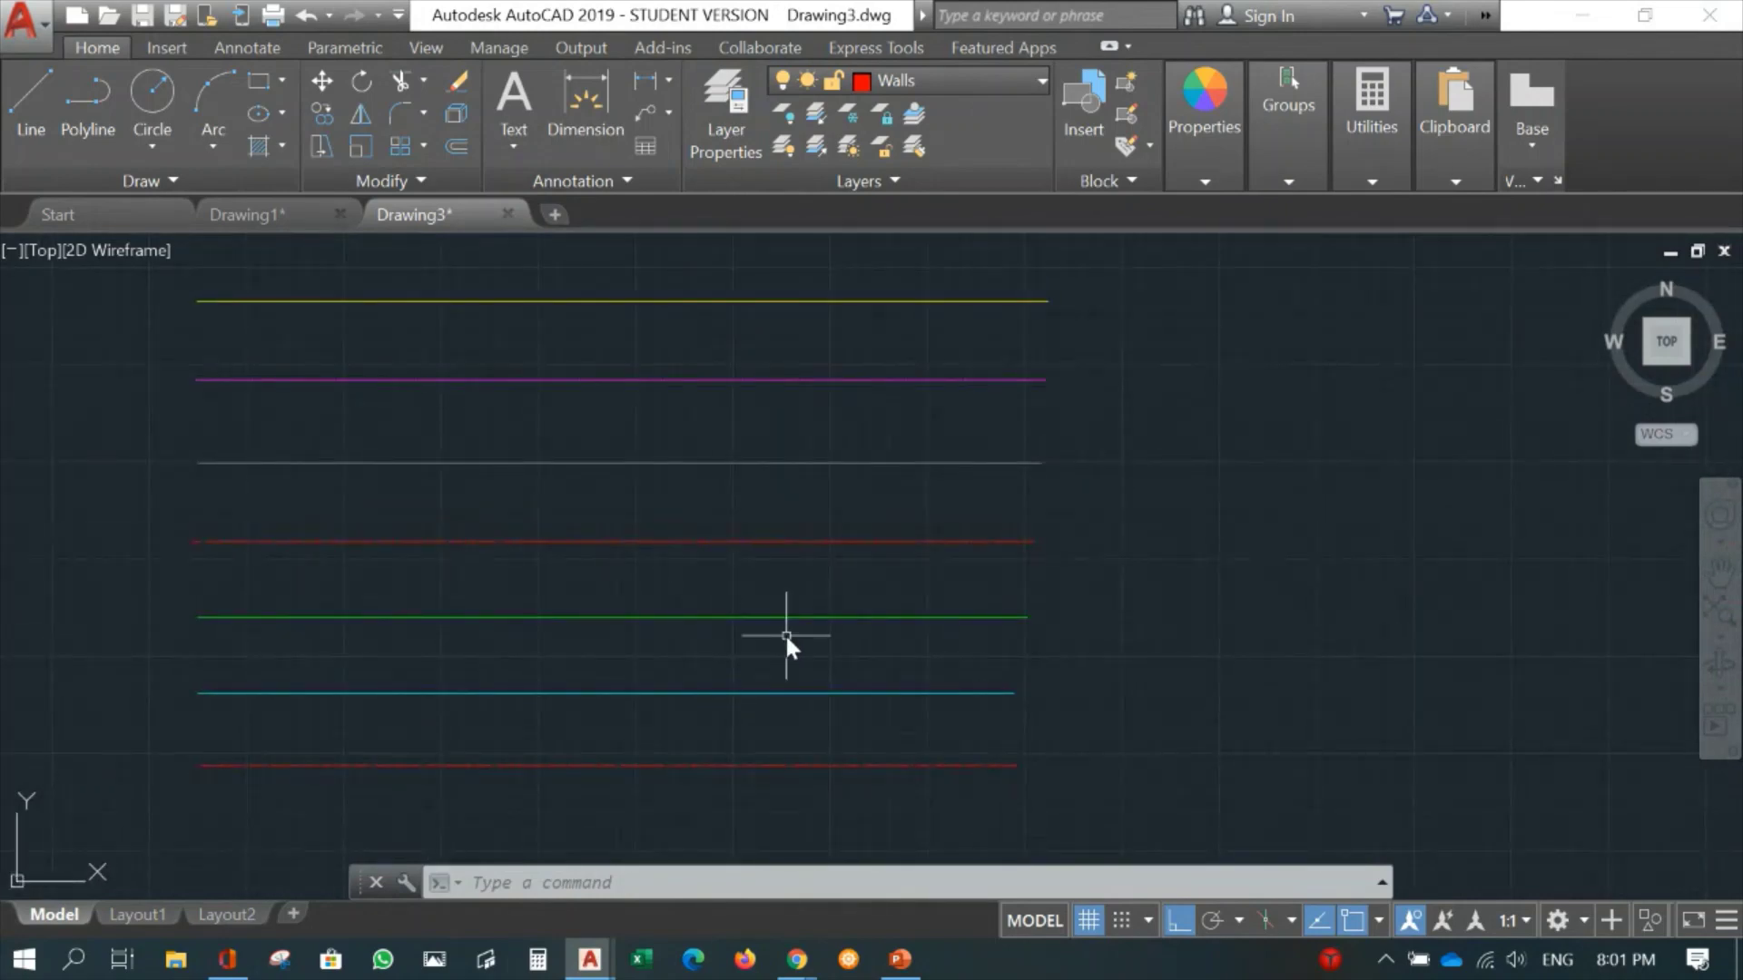
Set the global linetype scale factor to 5 with LTSCALE.
text(L)
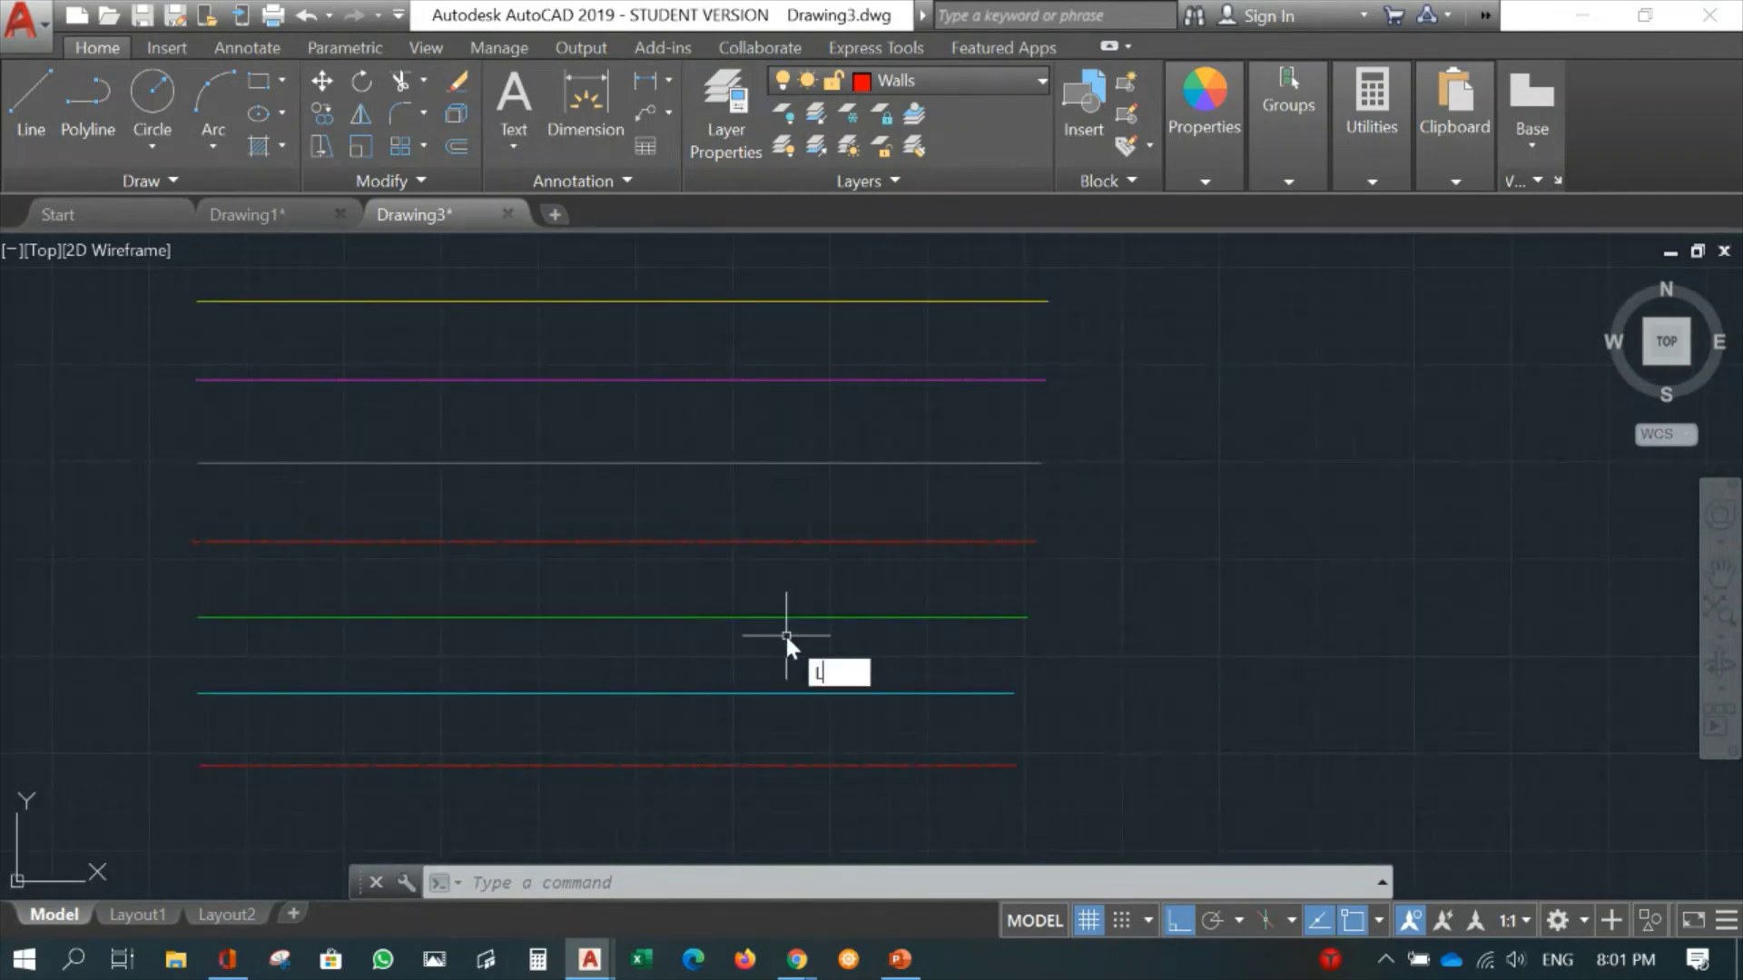
text(TSCALE)
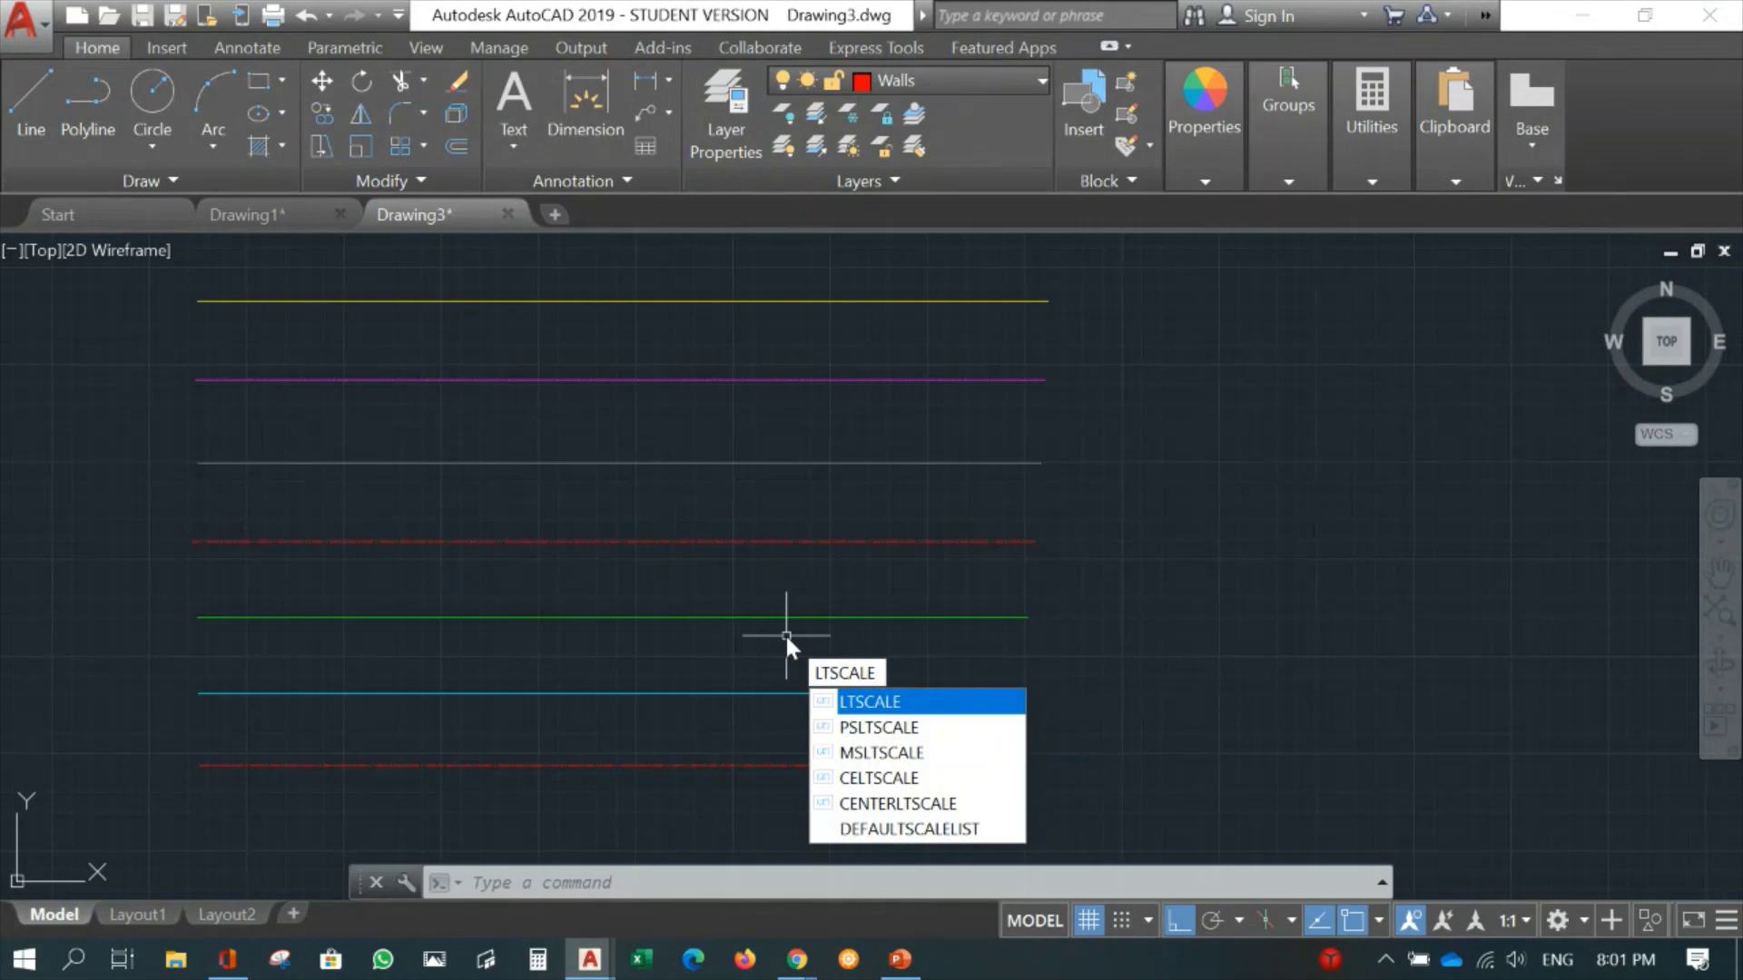
key(Return)
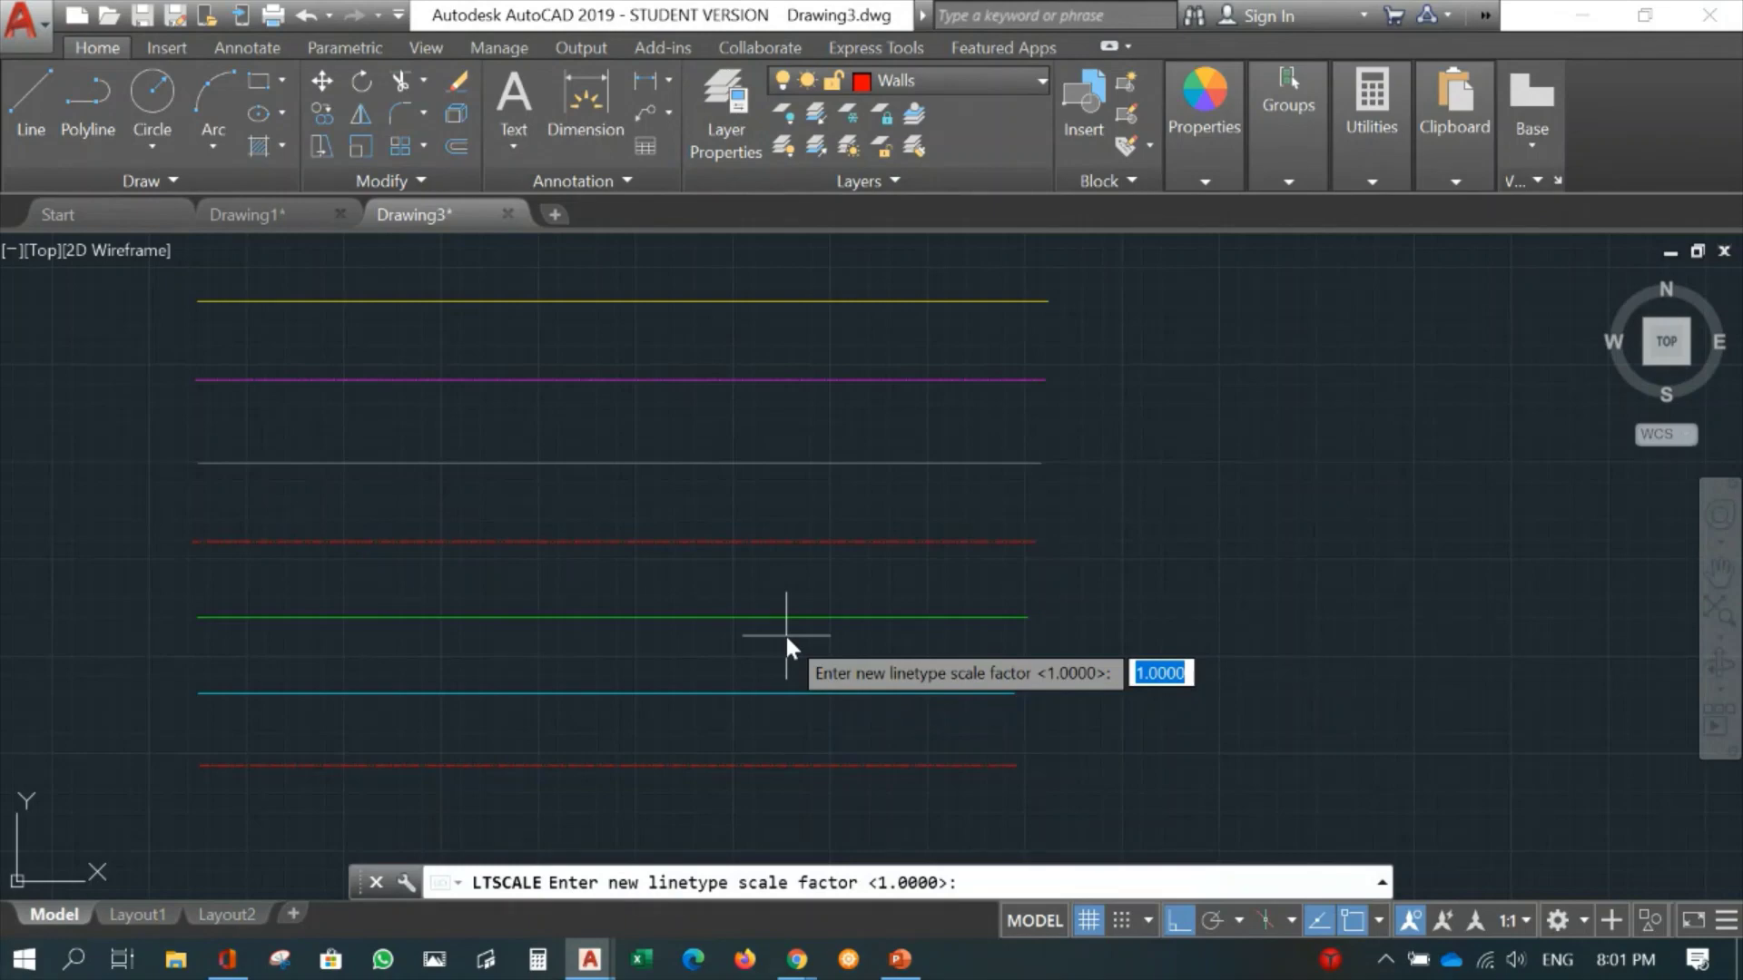
text(5)
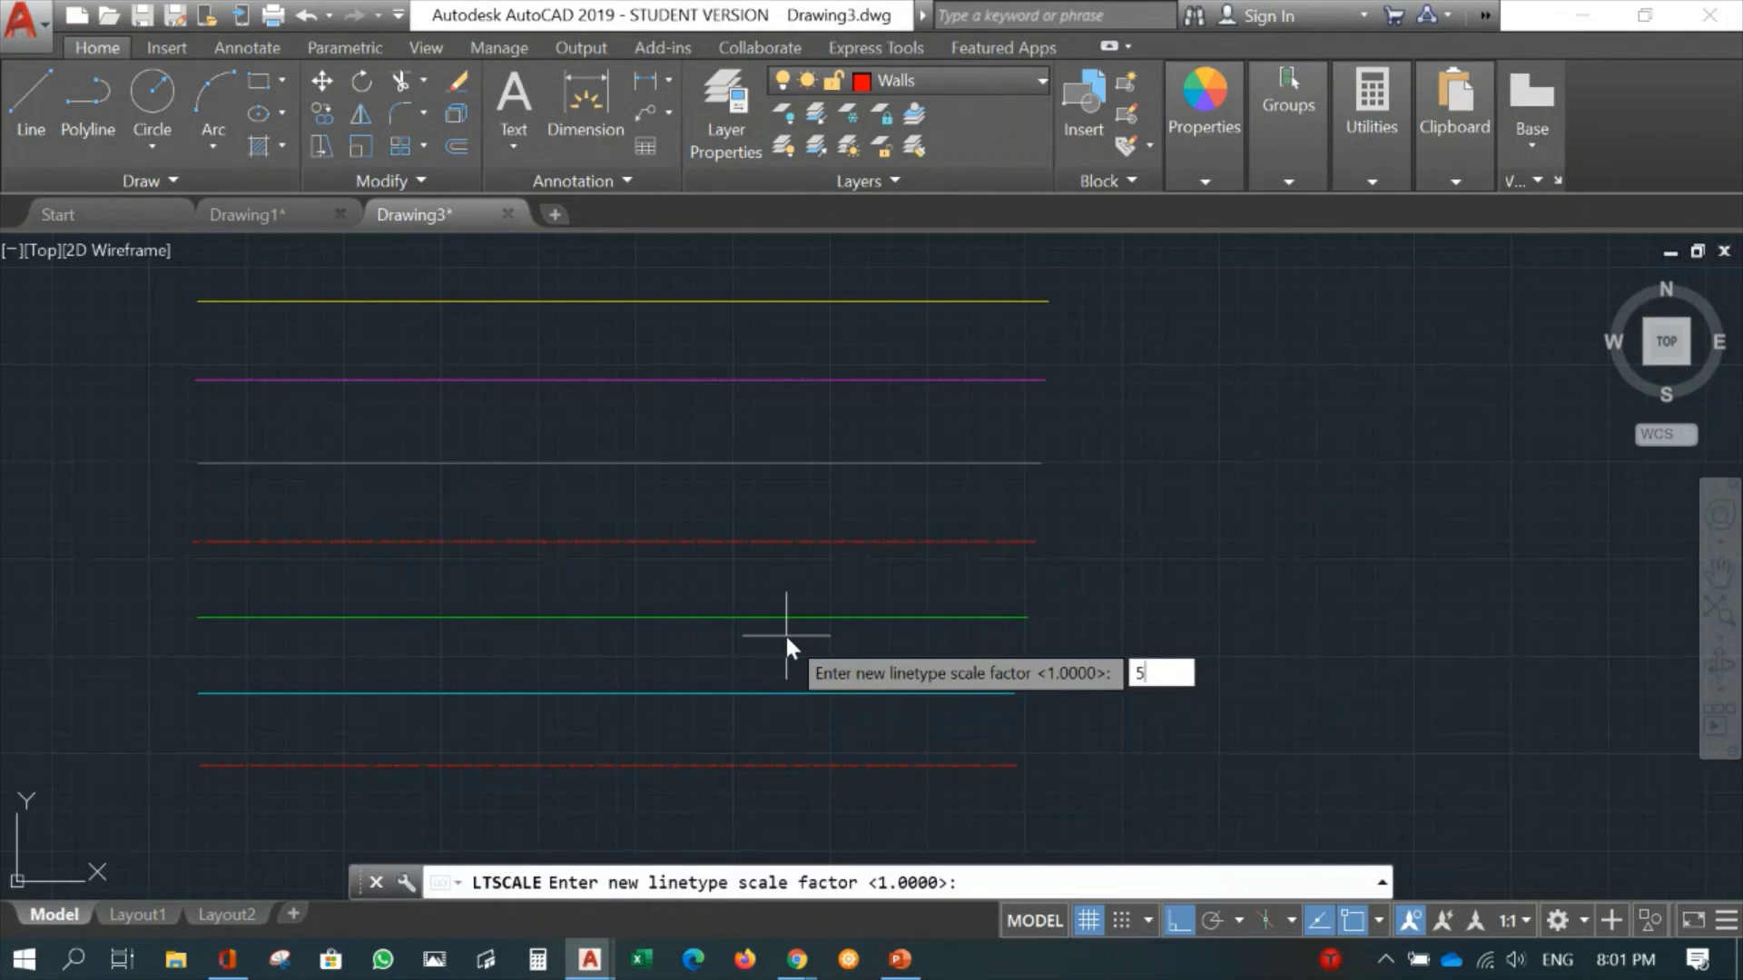
key(Return)
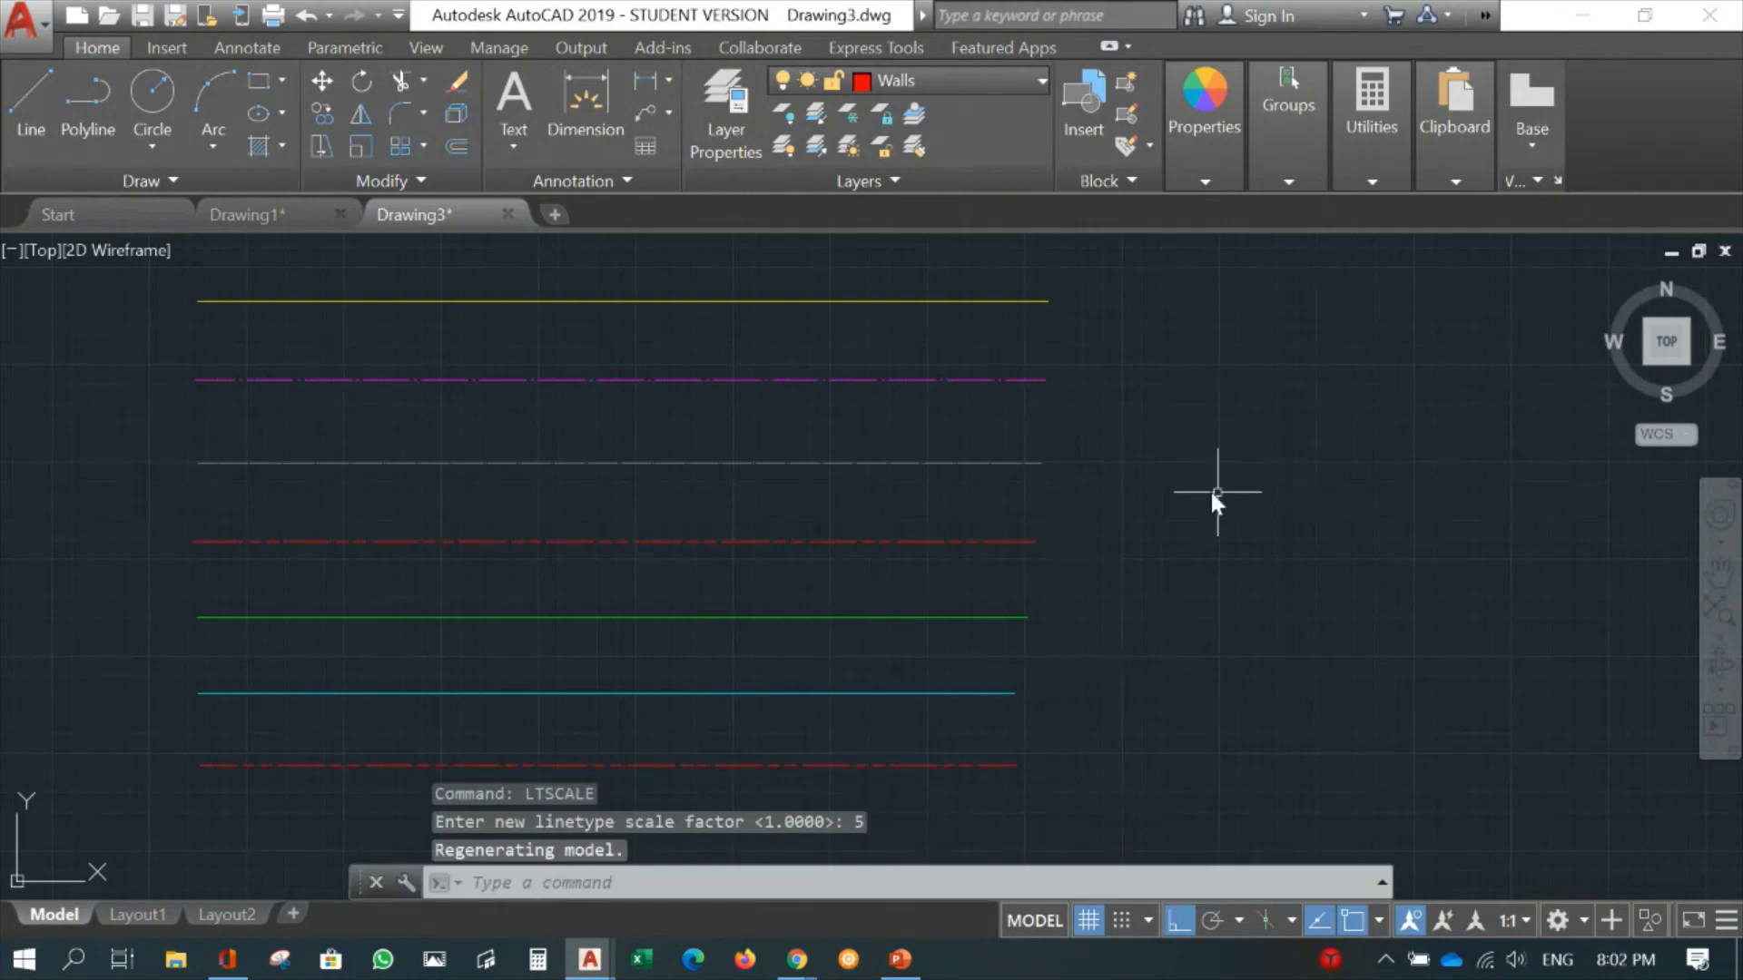
middle_drag(862, 628, 1131, 619)
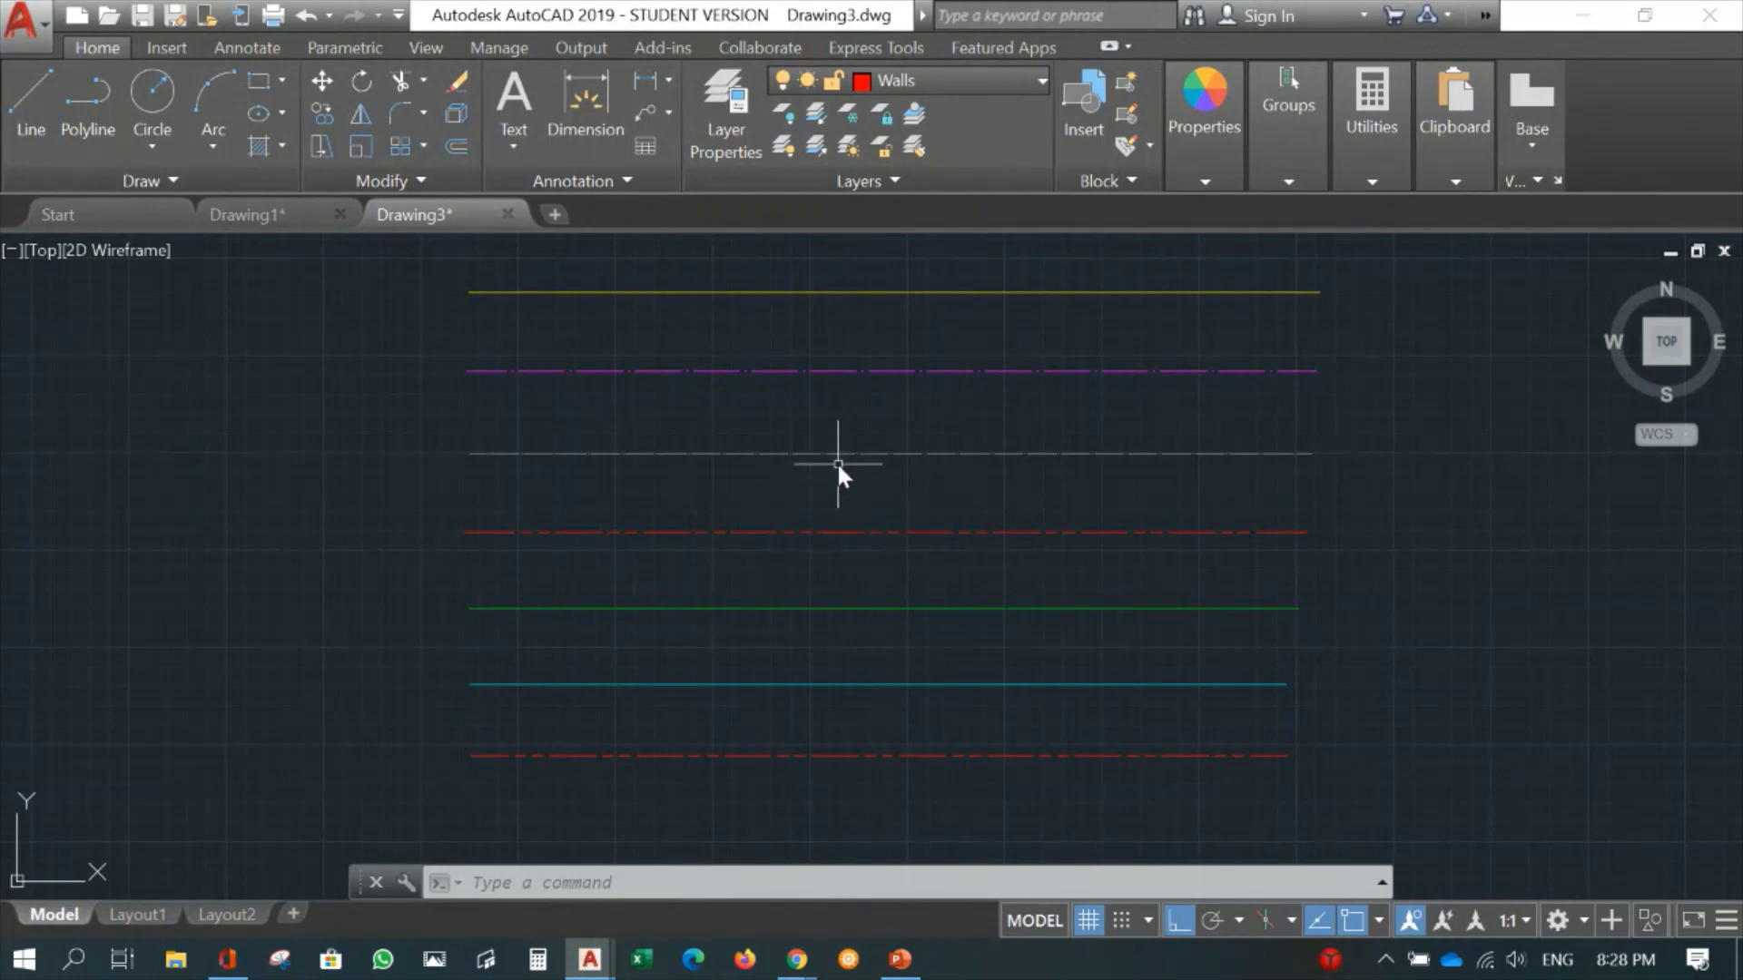
middle_drag(824, 478, 804, 492)
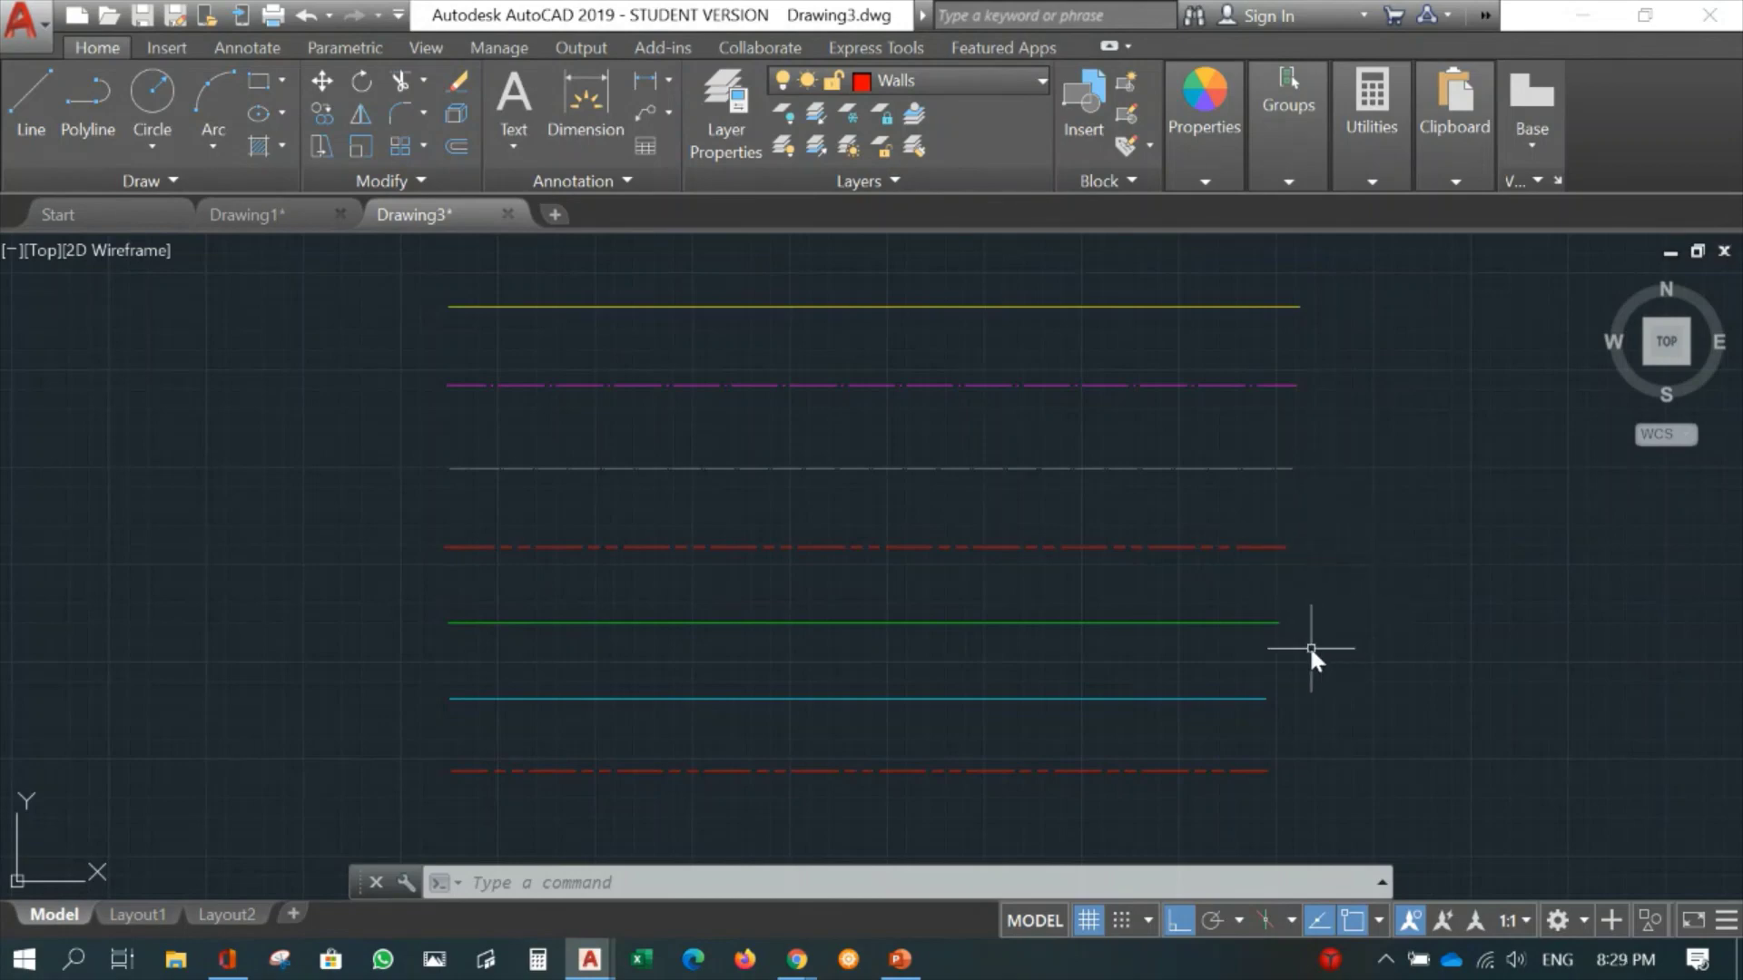
Review the available lineweights for the Dimension layer in the layer manager without changing its lineweight.
mouse_move(1225, 621)
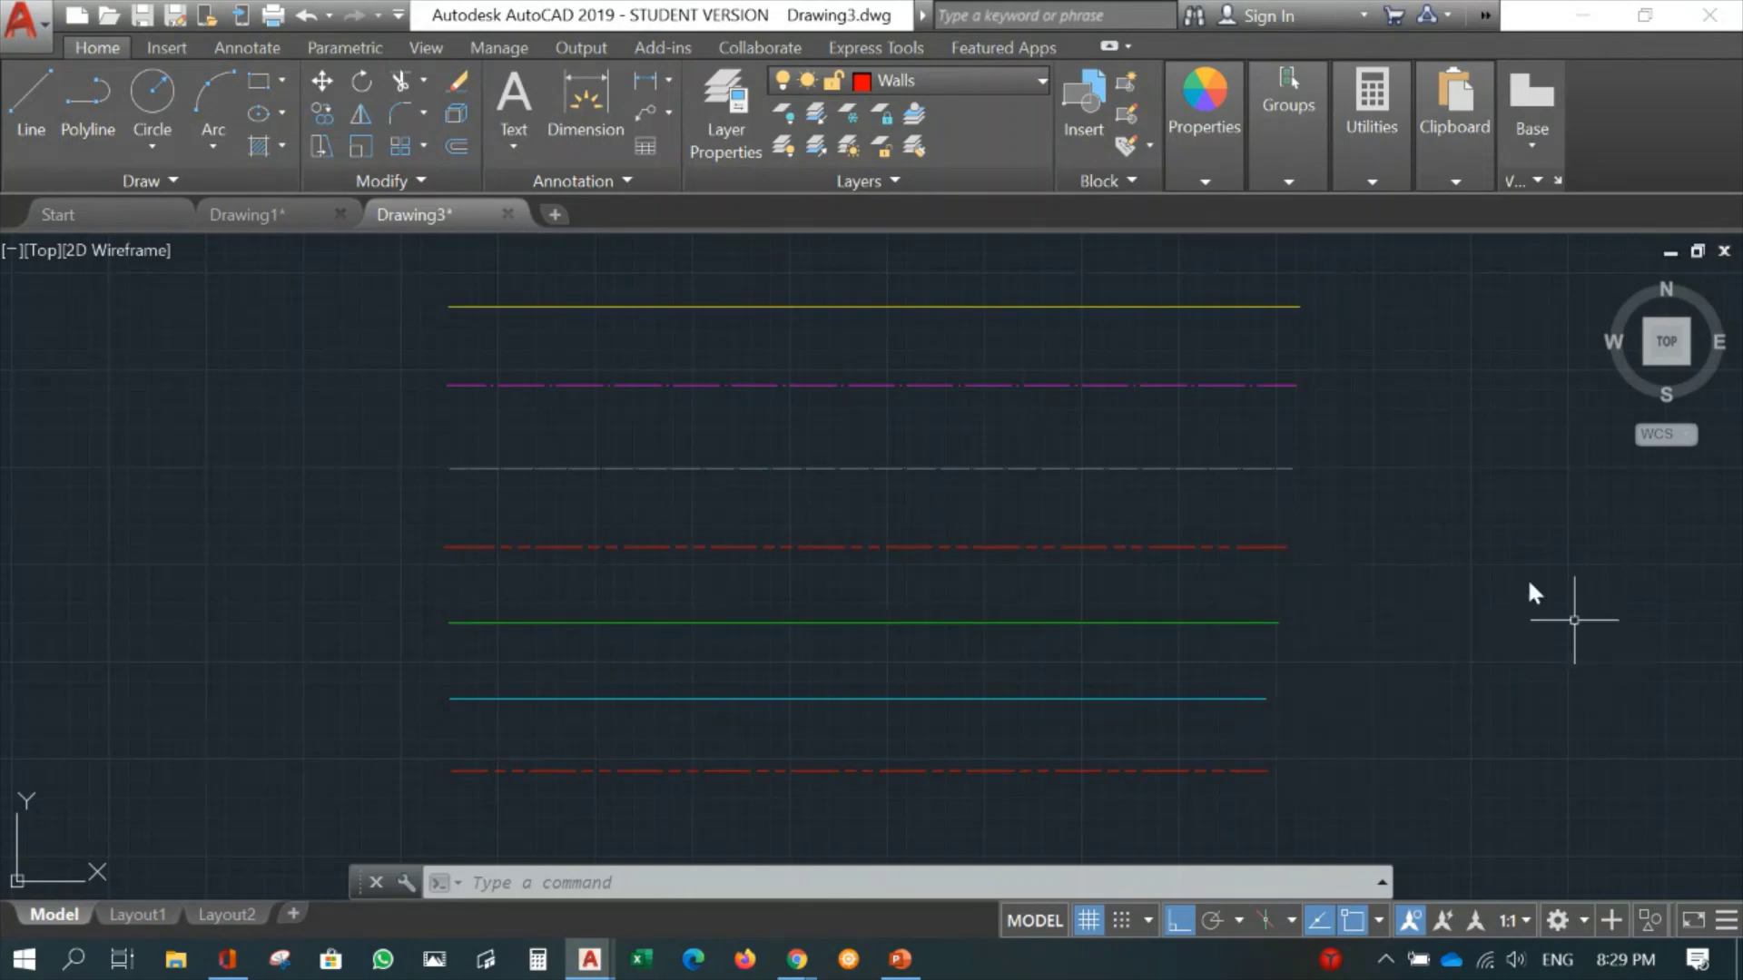
click(727, 102)
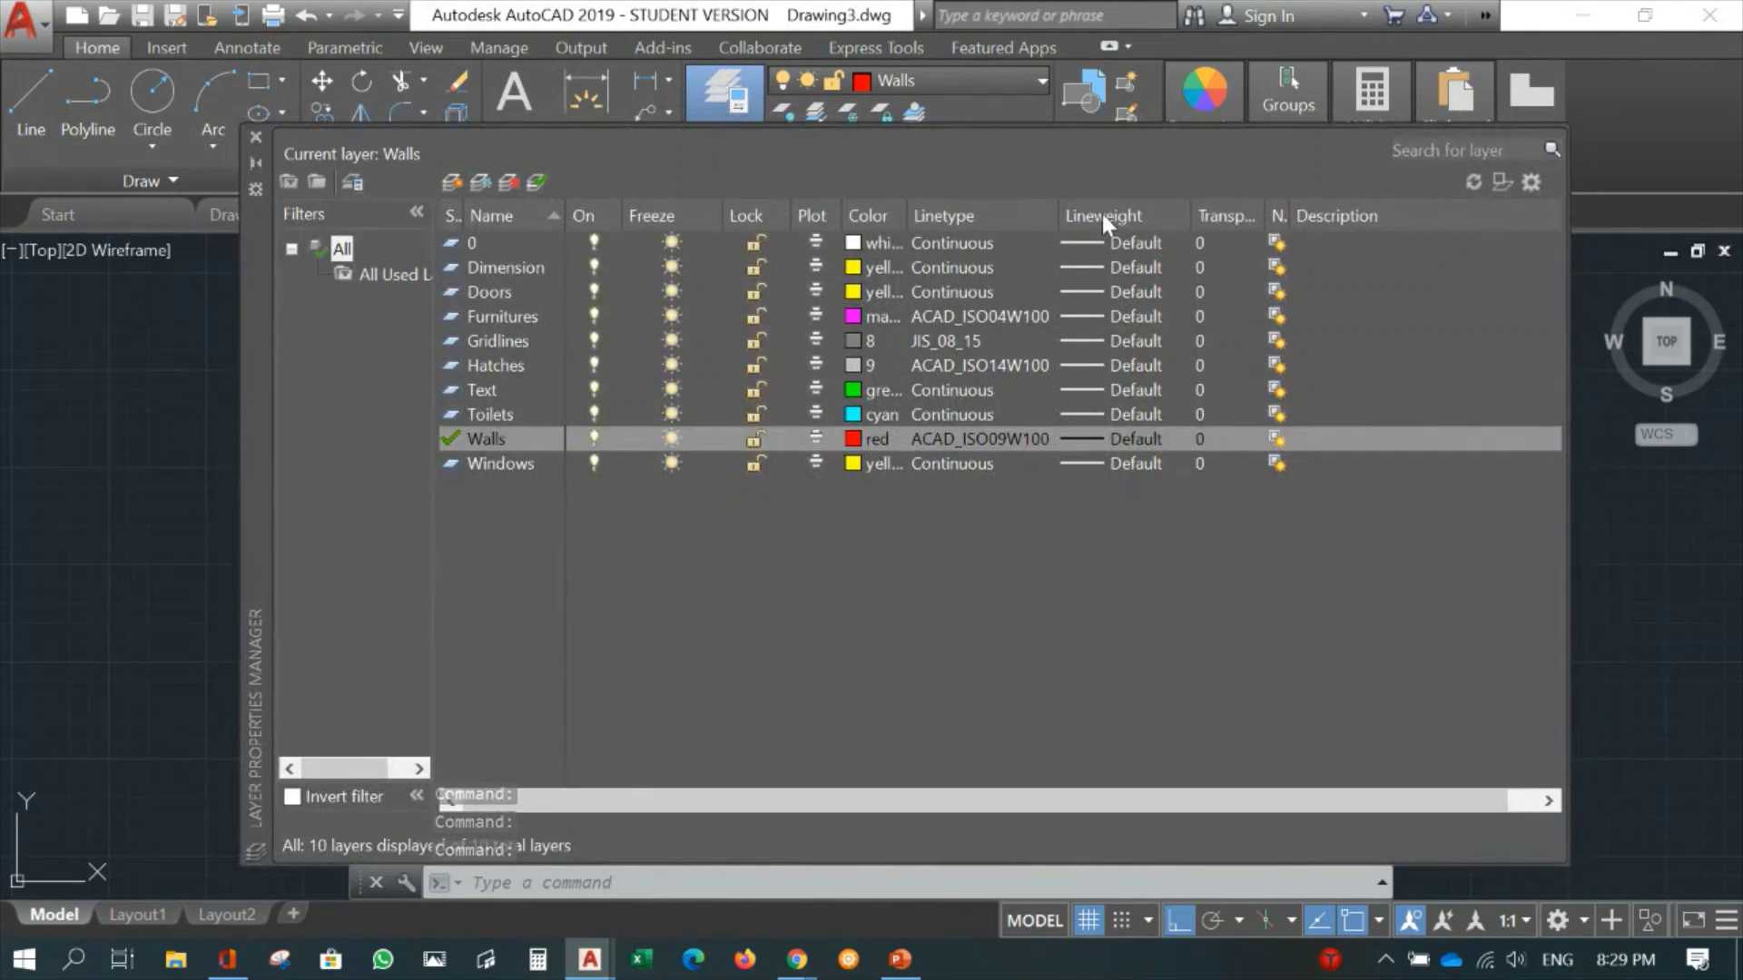
click(1115, 264)
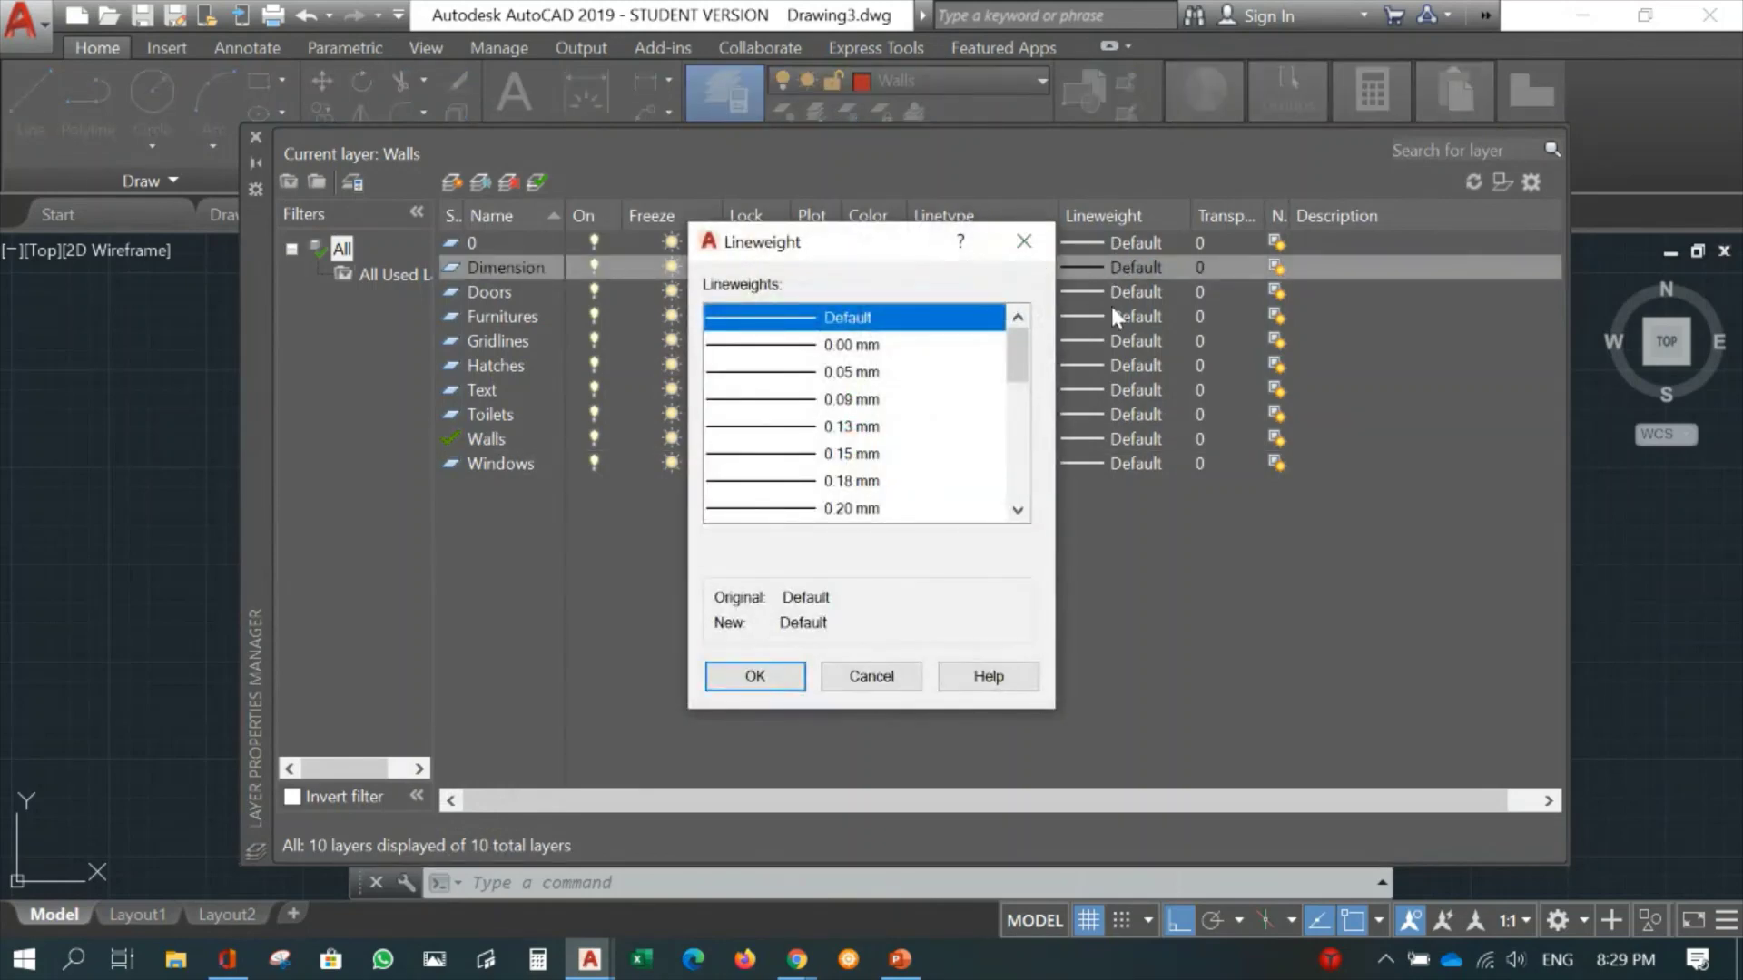
drag(1017, 354, 1024, 381)
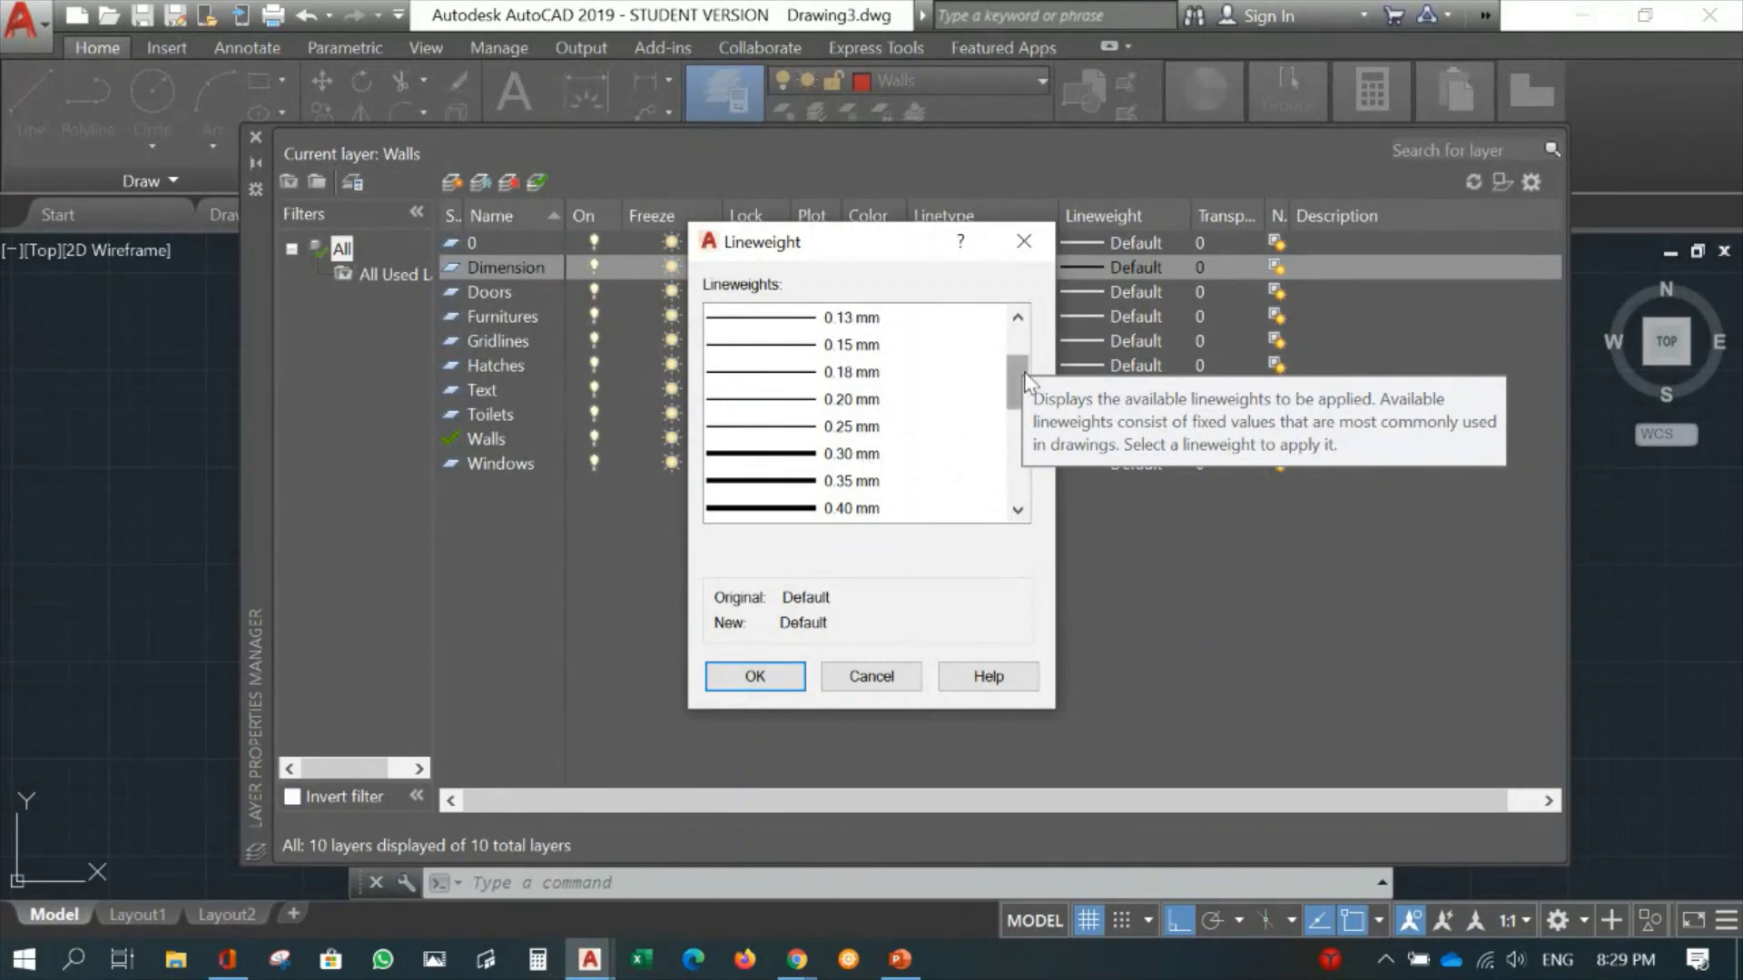
drag(1015, 374, 1015, 320)
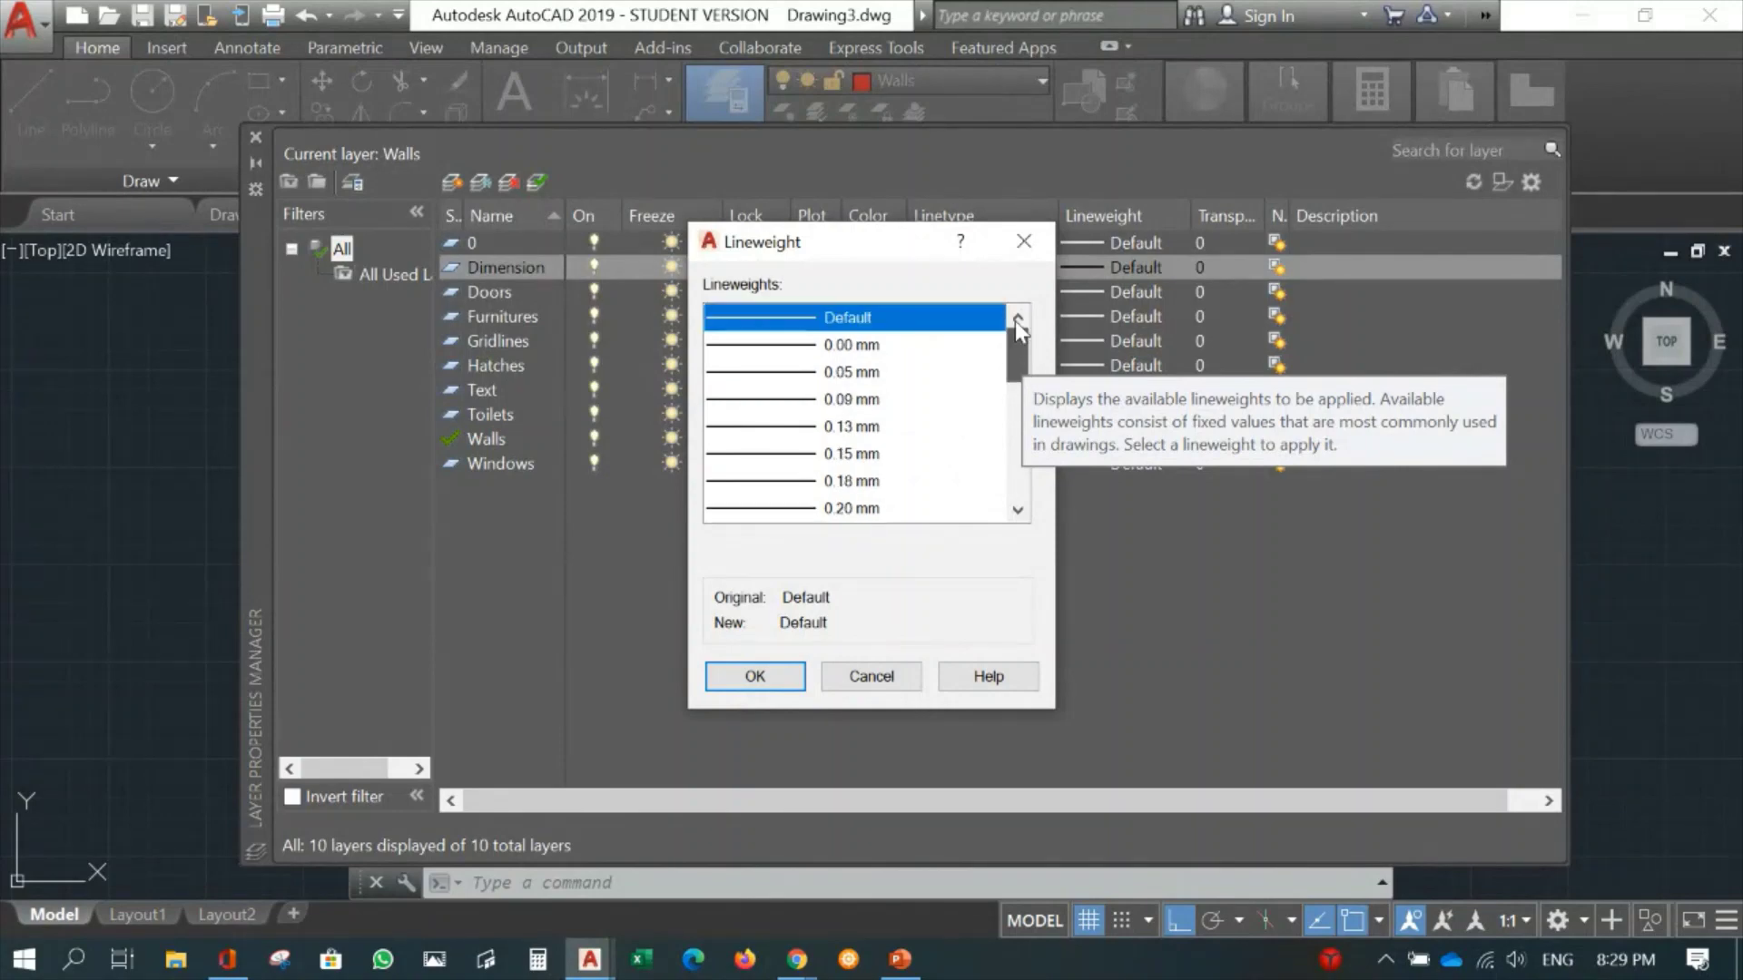
click(1023, 236)
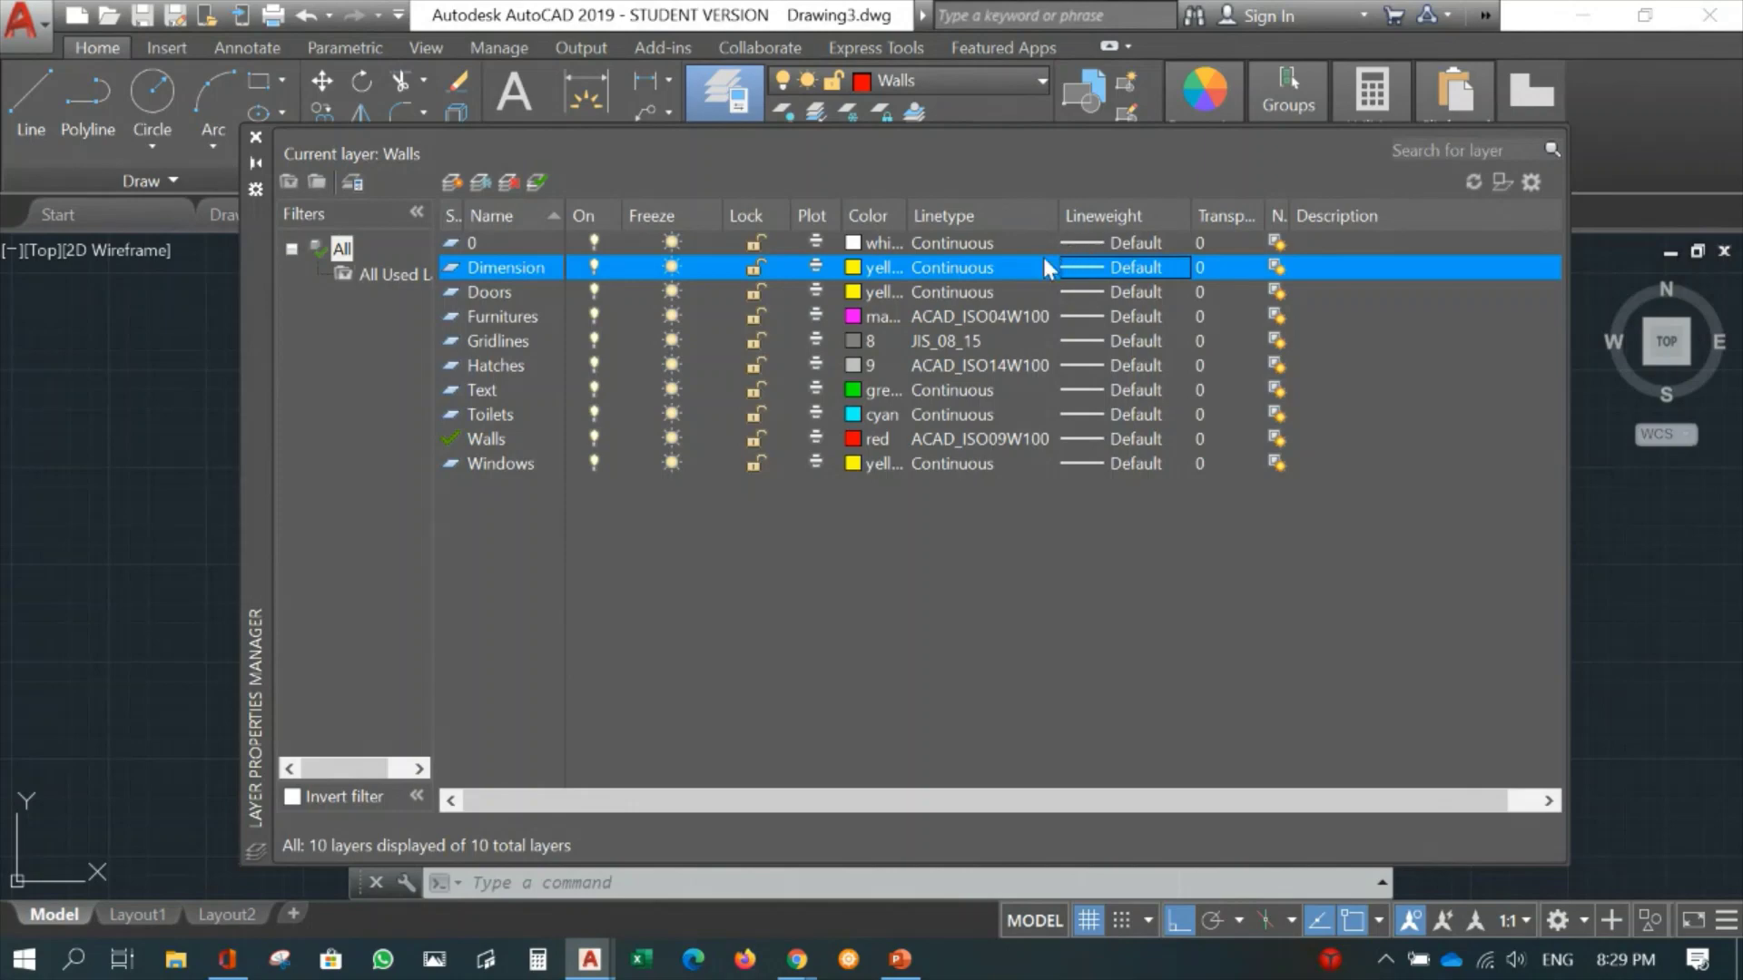
Close the layer manager and open the Model page setup for modification.
click(255, 138)
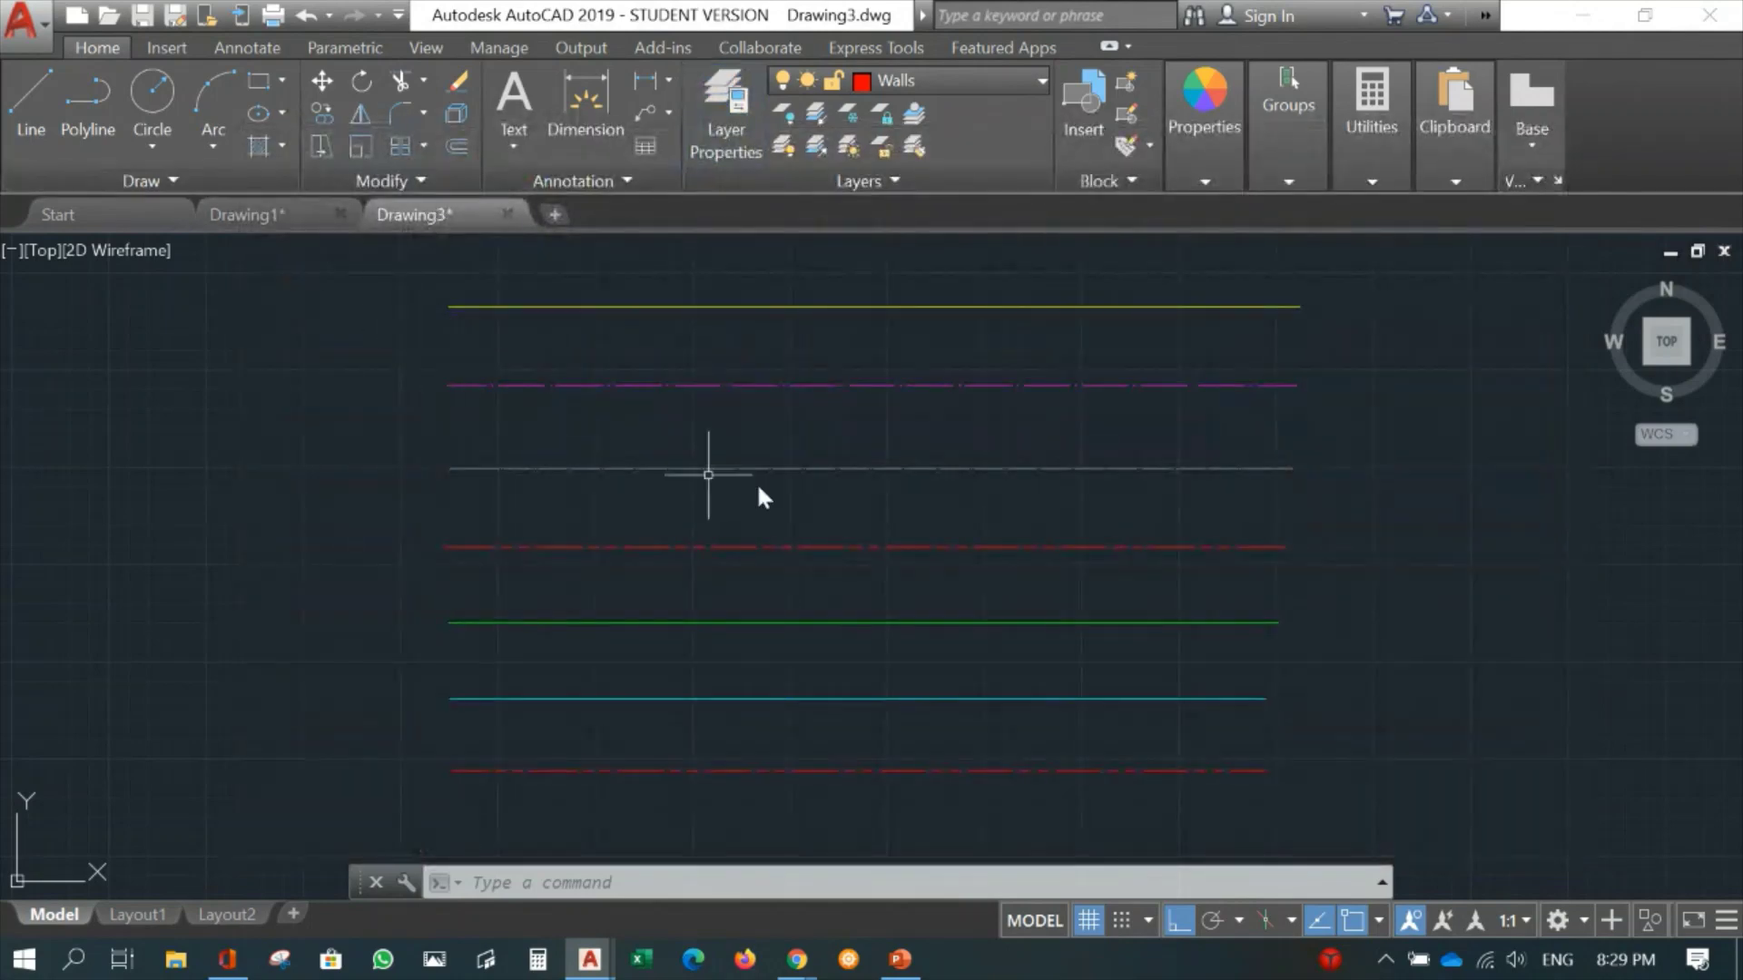
scroll(906, 505, down, 2)
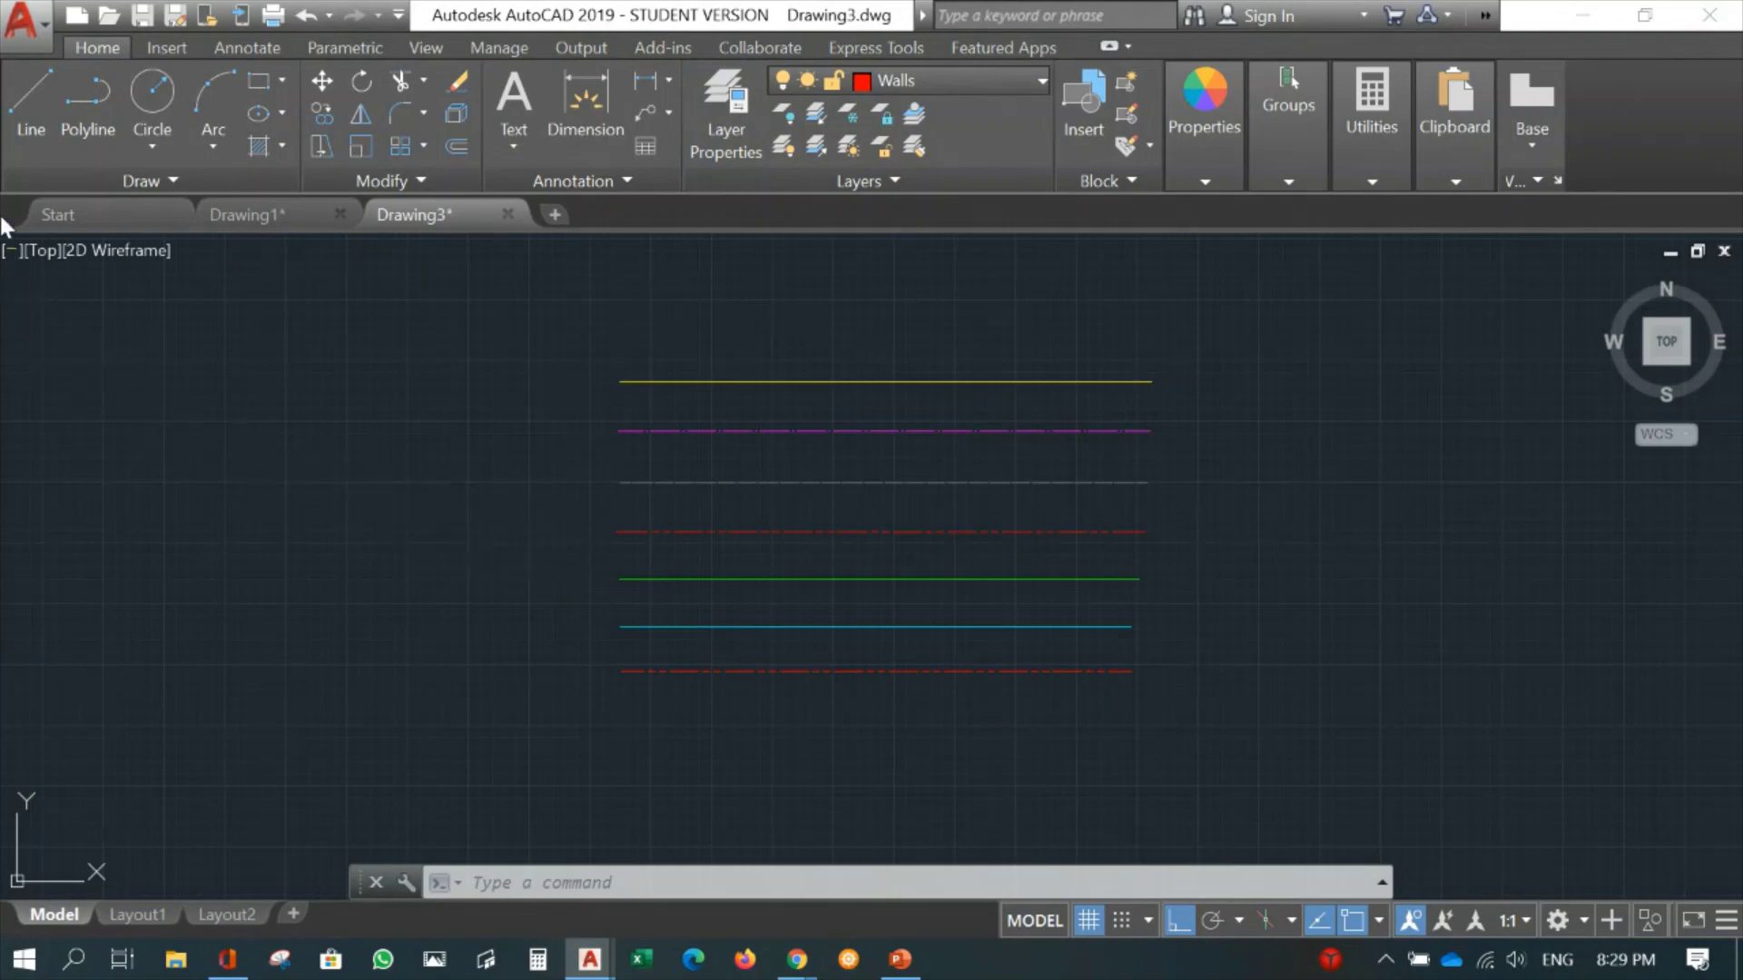
click(37, 29)
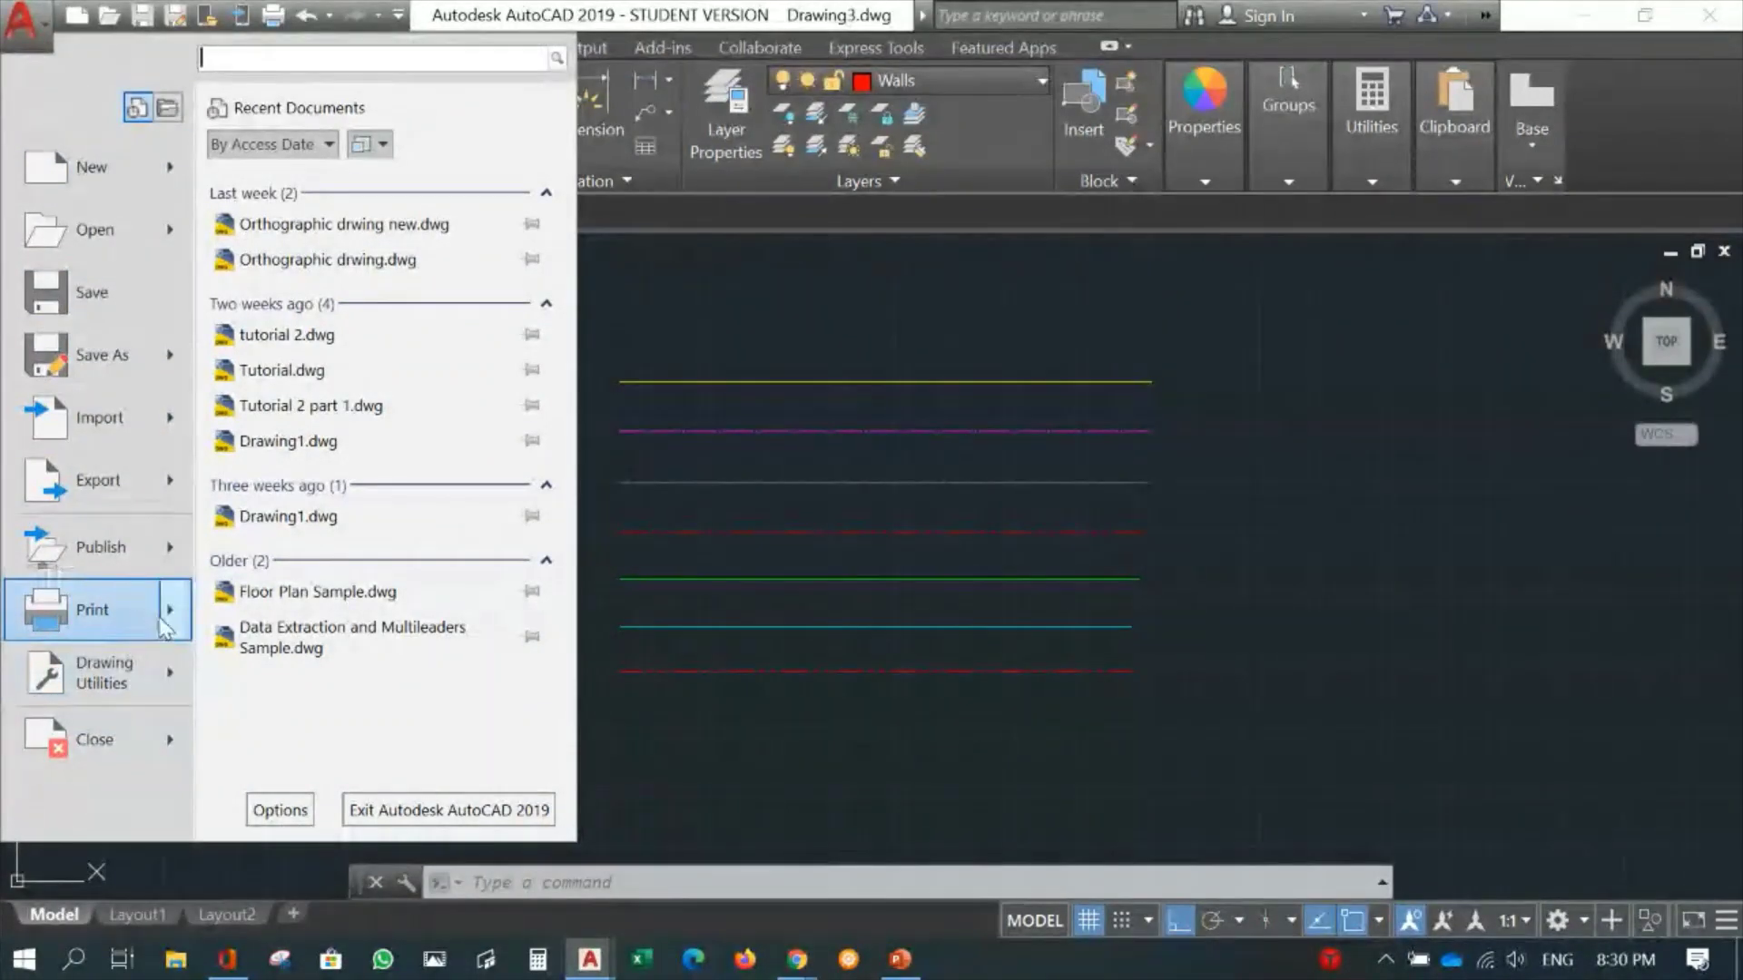
mouse_move(178, 614)
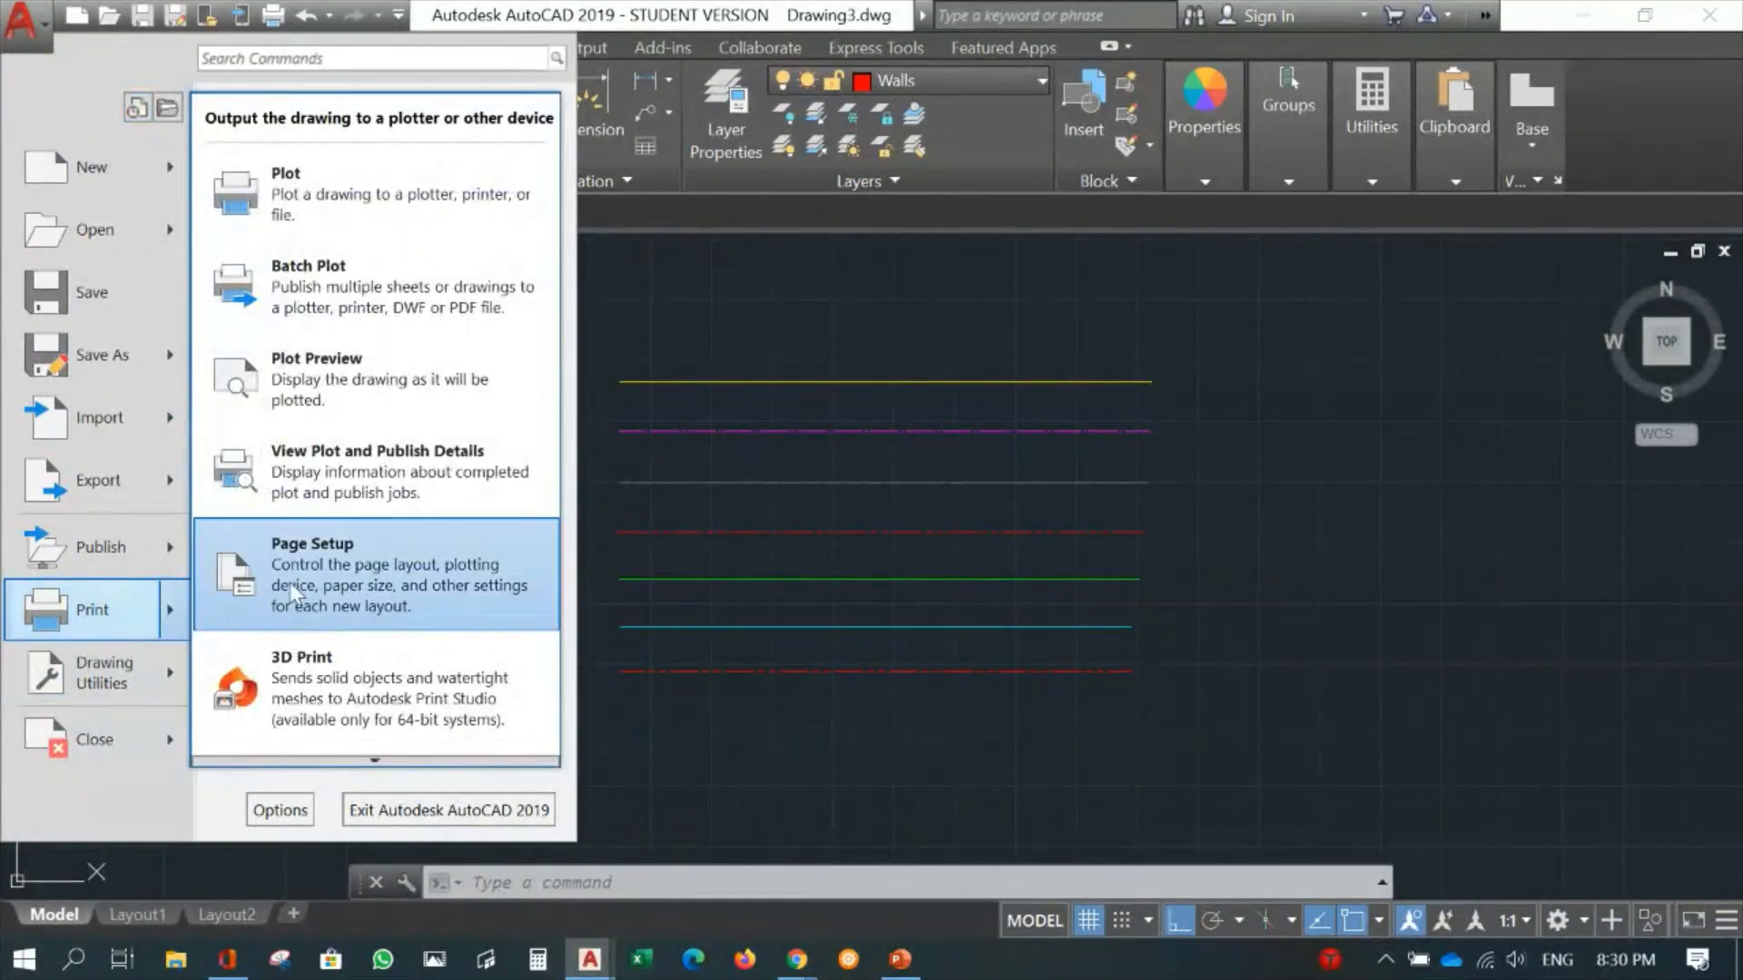
click(365, 557)
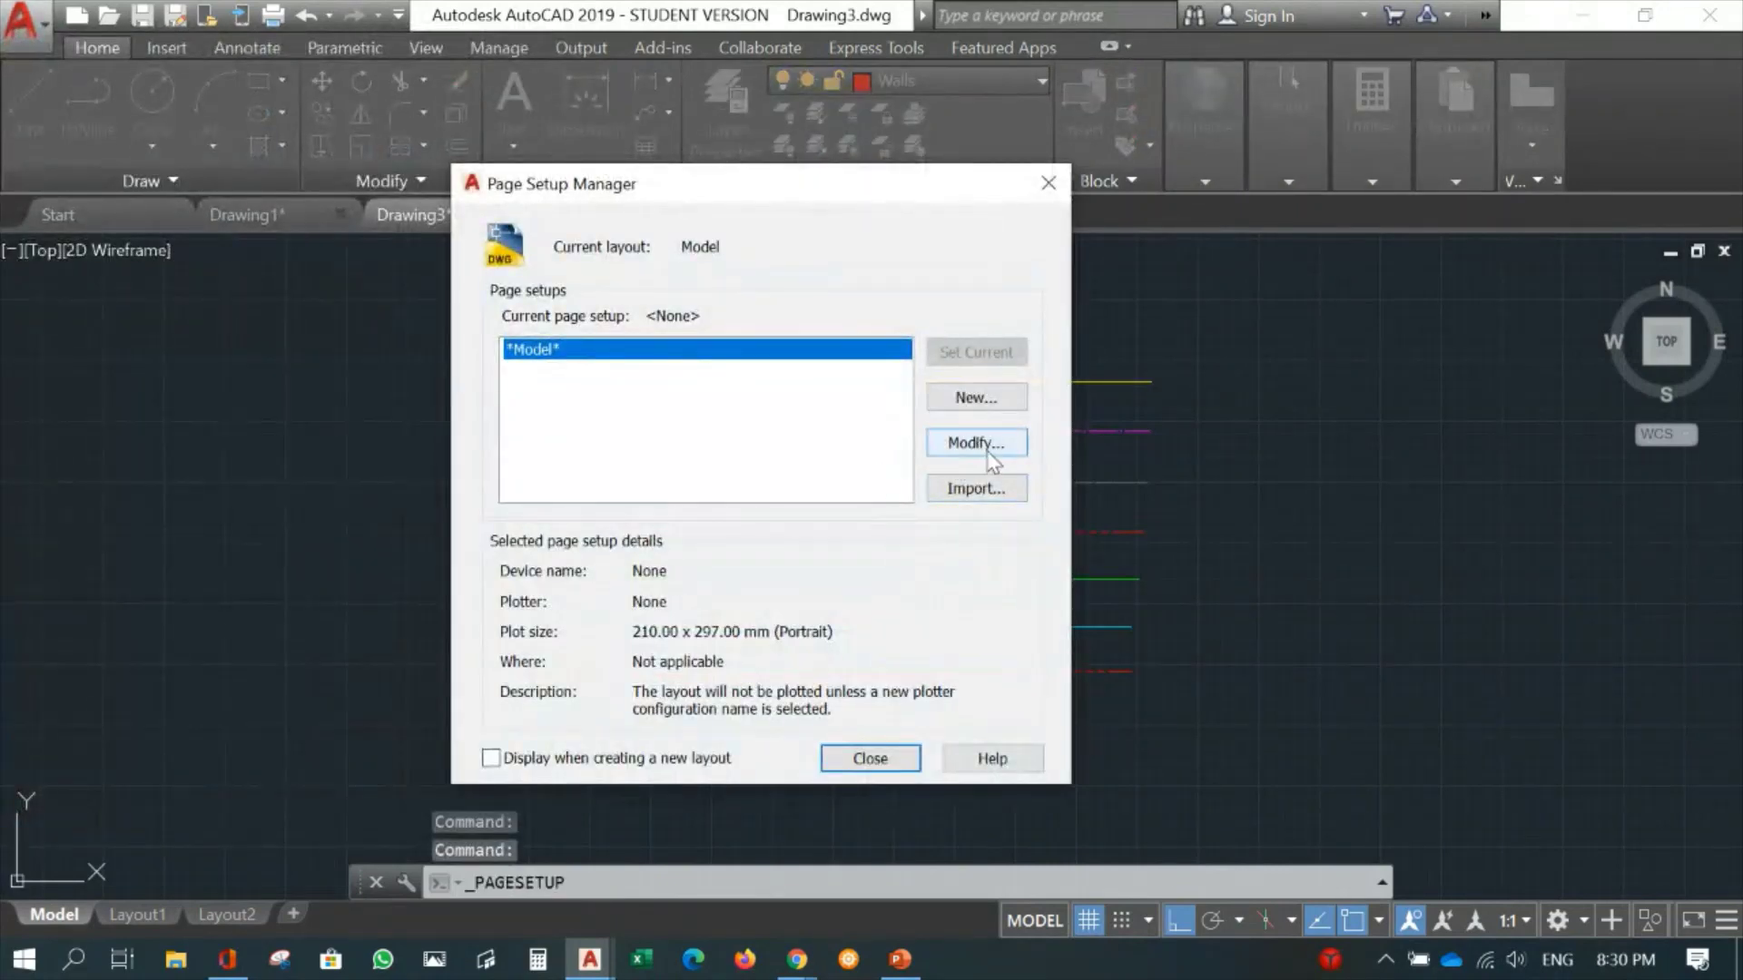
click(988, 445)
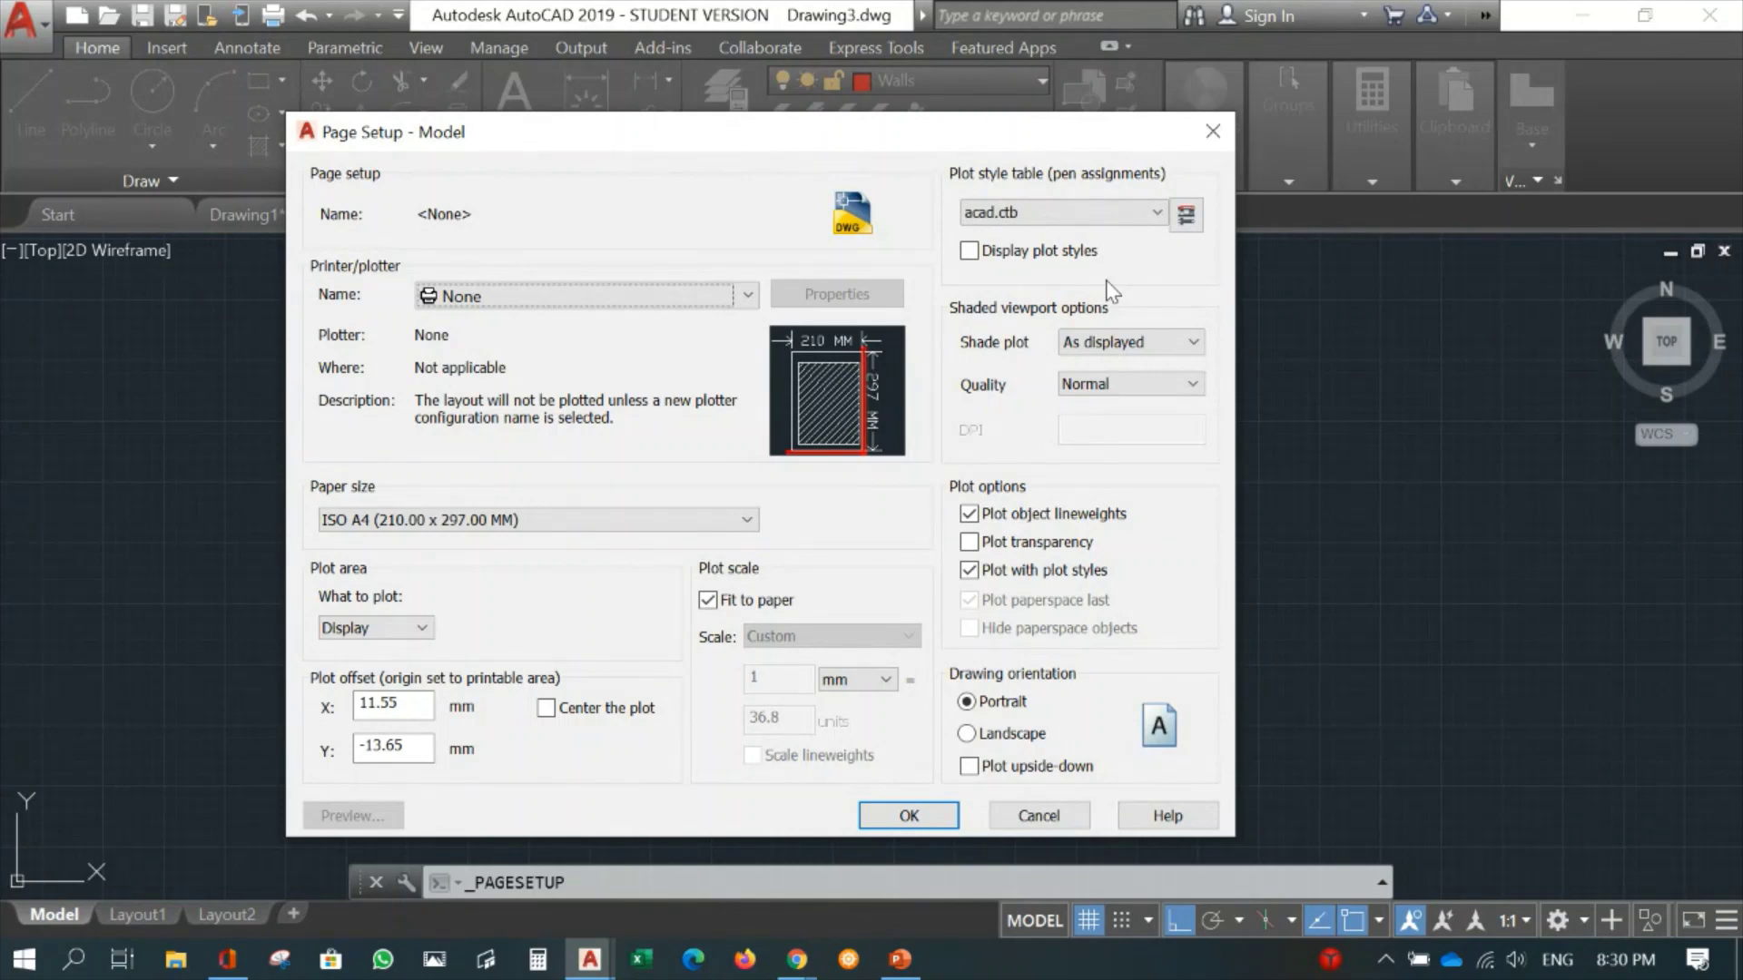
Choose acad.ctb as the plot style table and assign it to all layouts.
click(1156, 213)
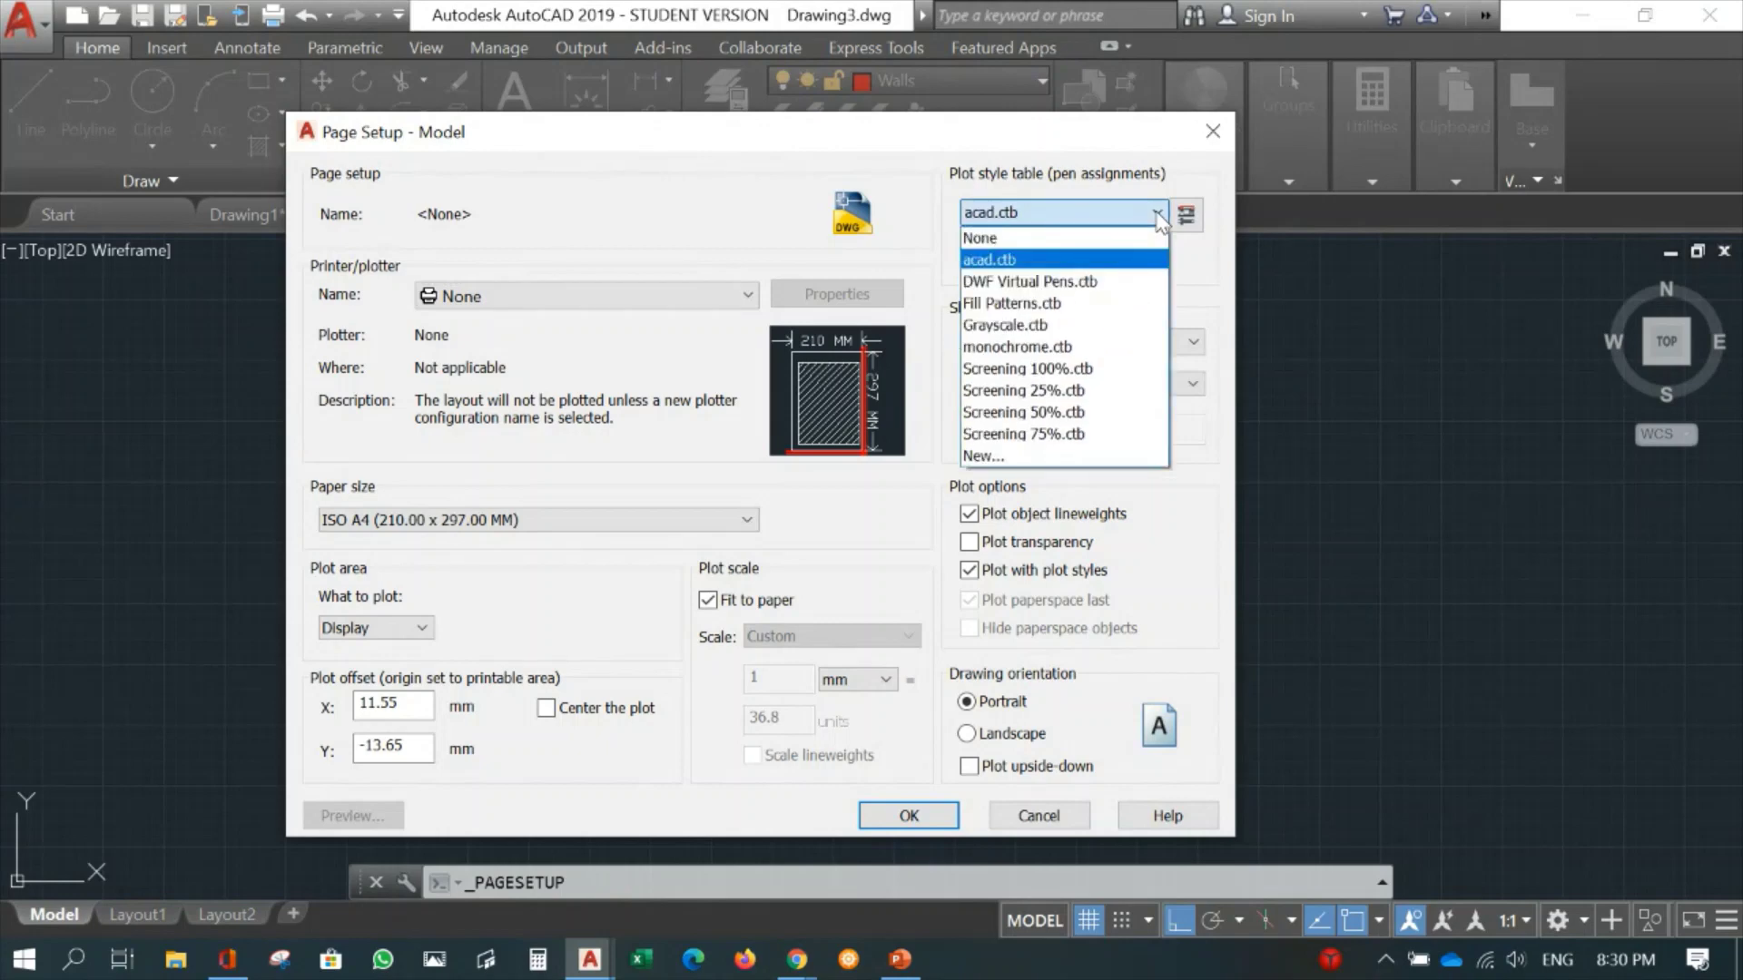
click(1029, 264)
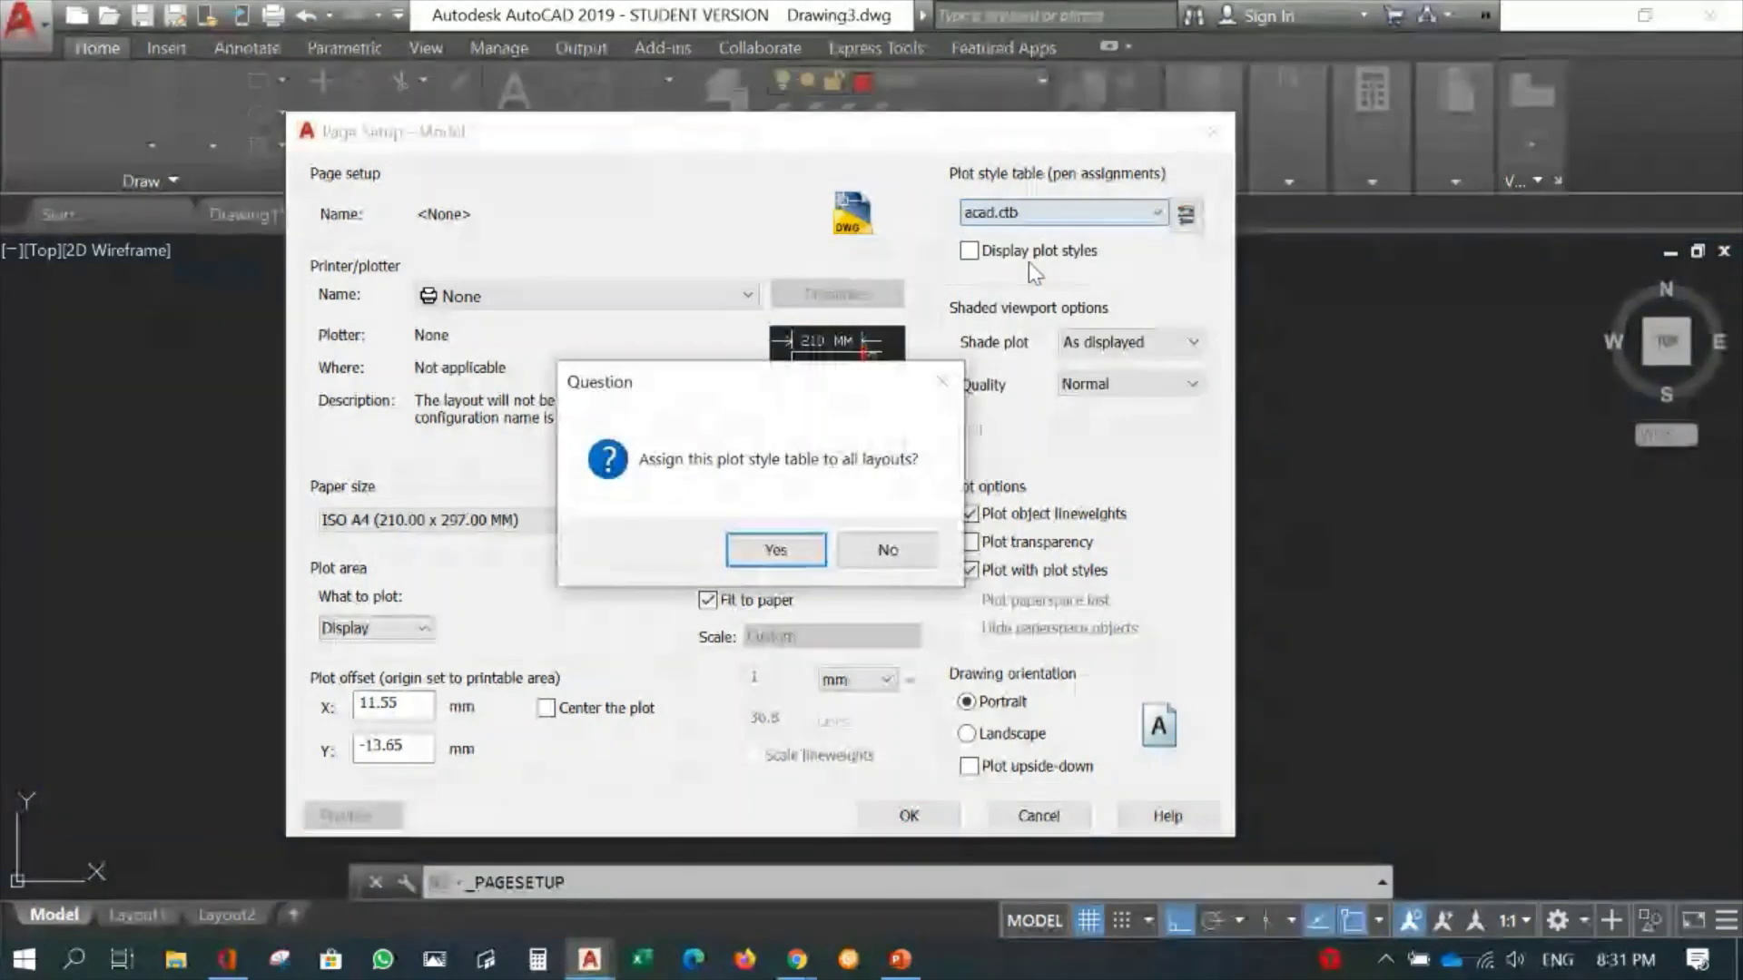
click(791, 552)
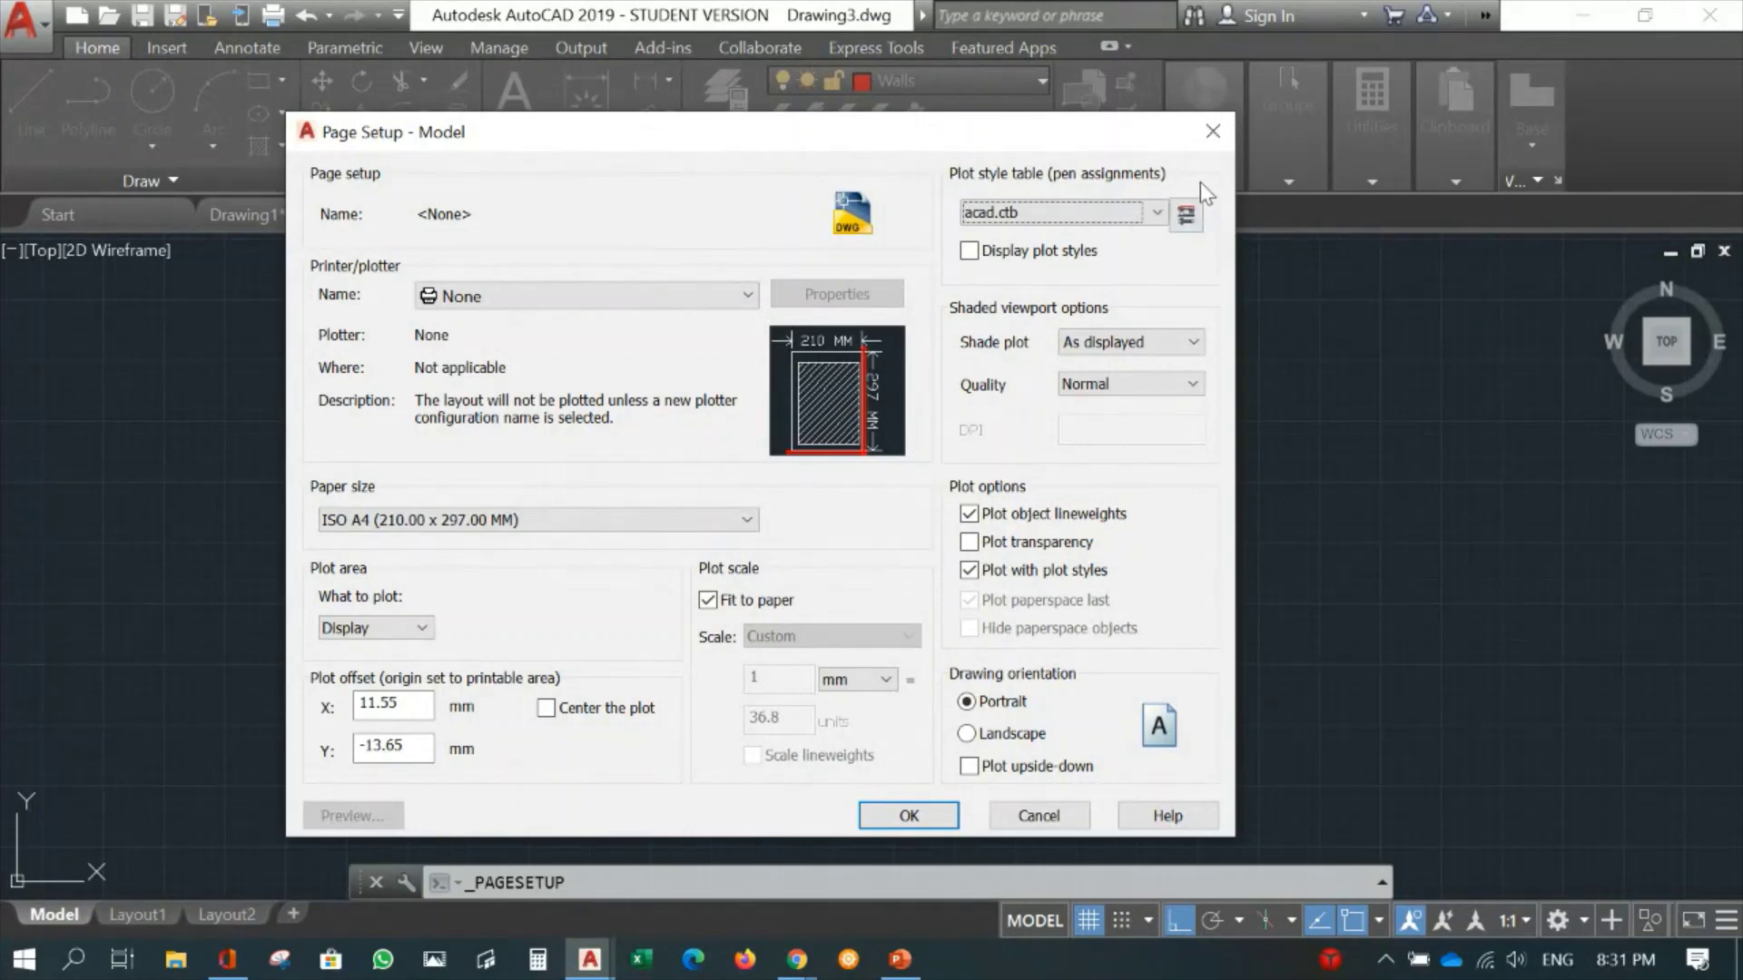
Open the acad.ctb plot style table for editing and save a copy of it under the author's name.
click(1186, 216)
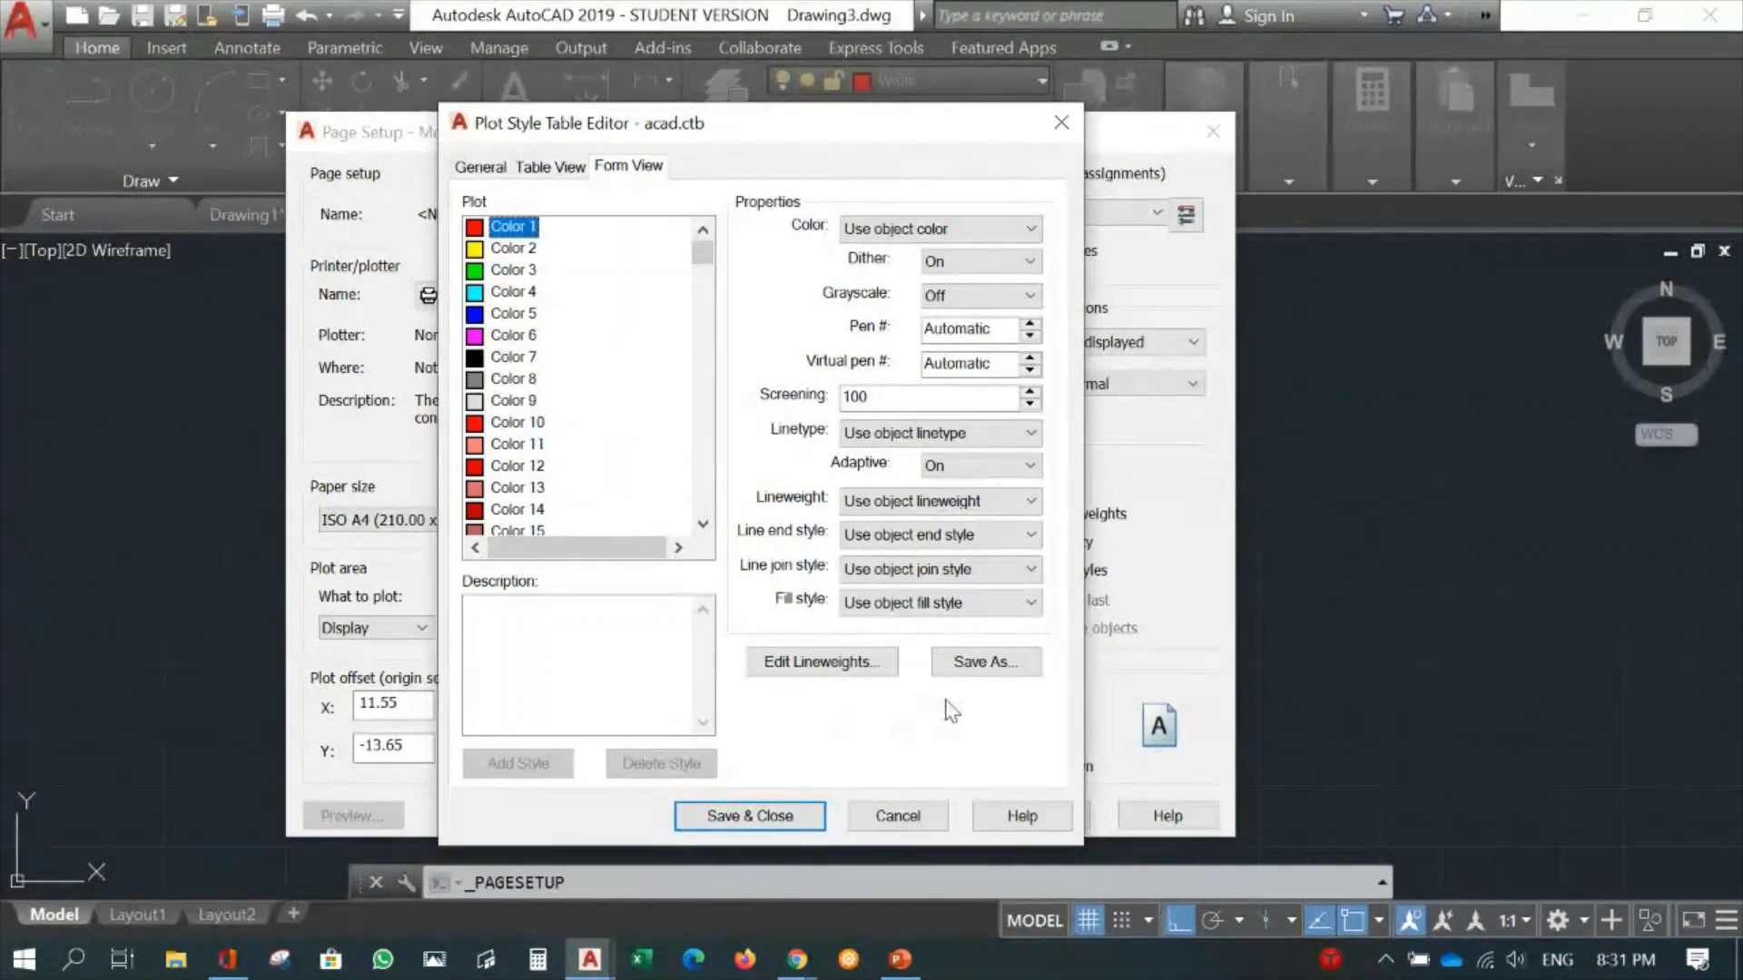
click(983, 663)
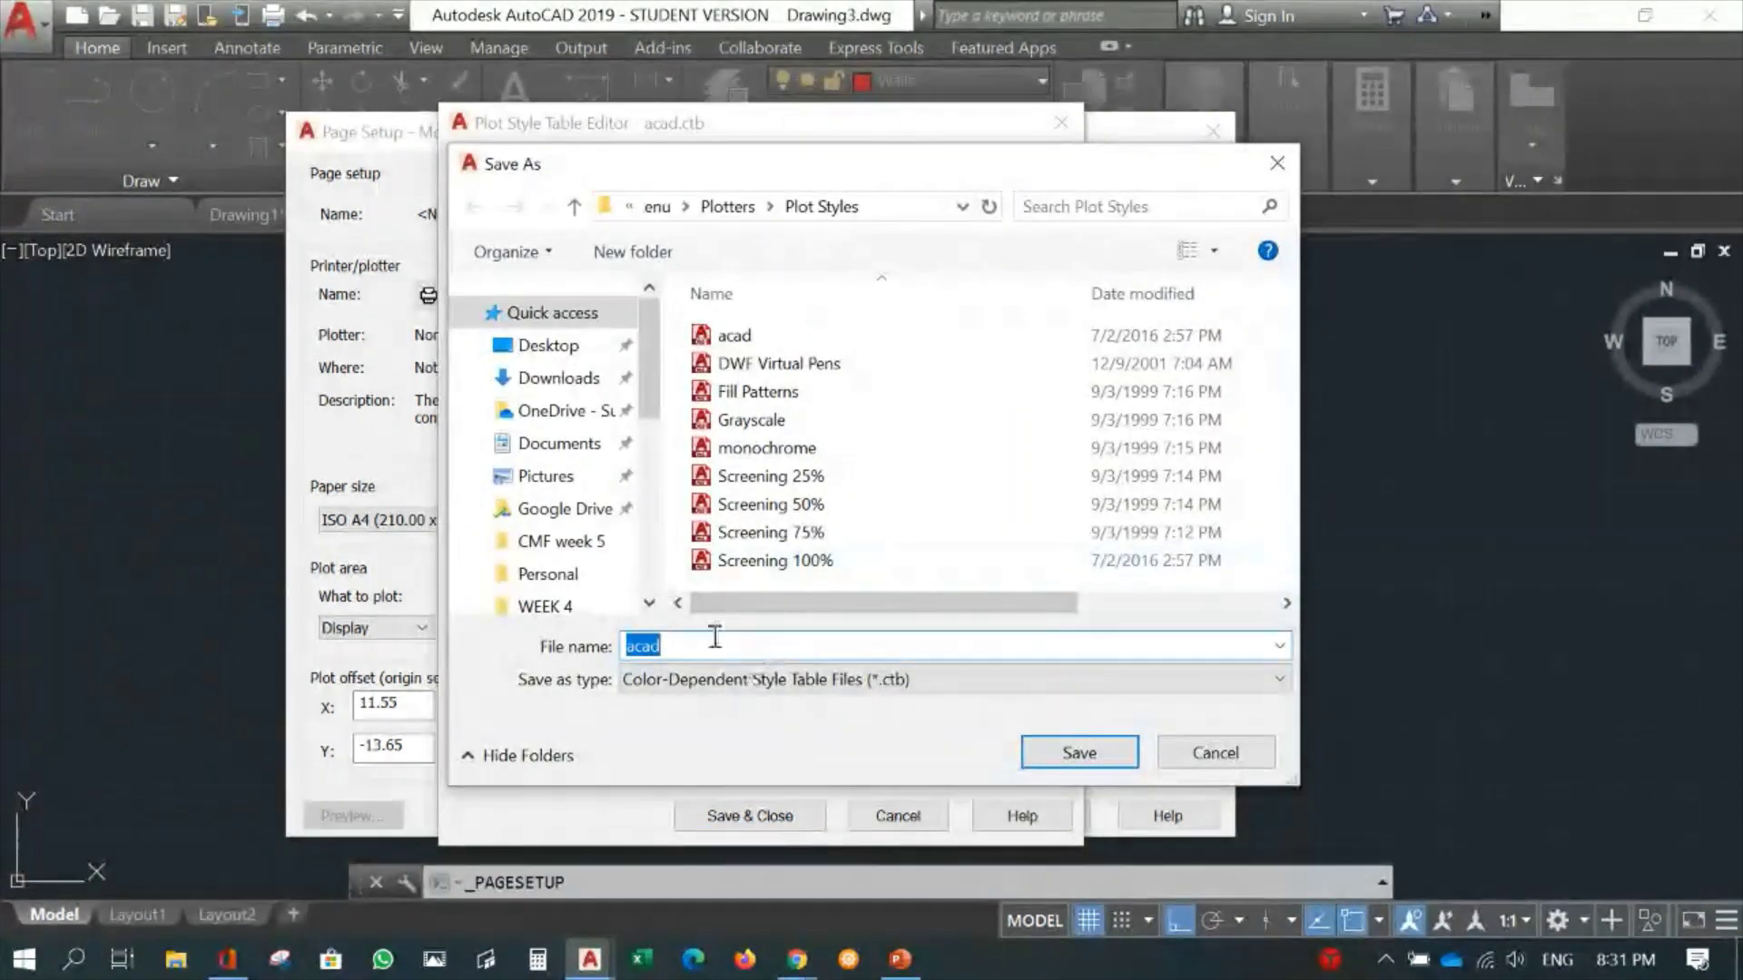
text(Asmadi)
click(1079, 754)
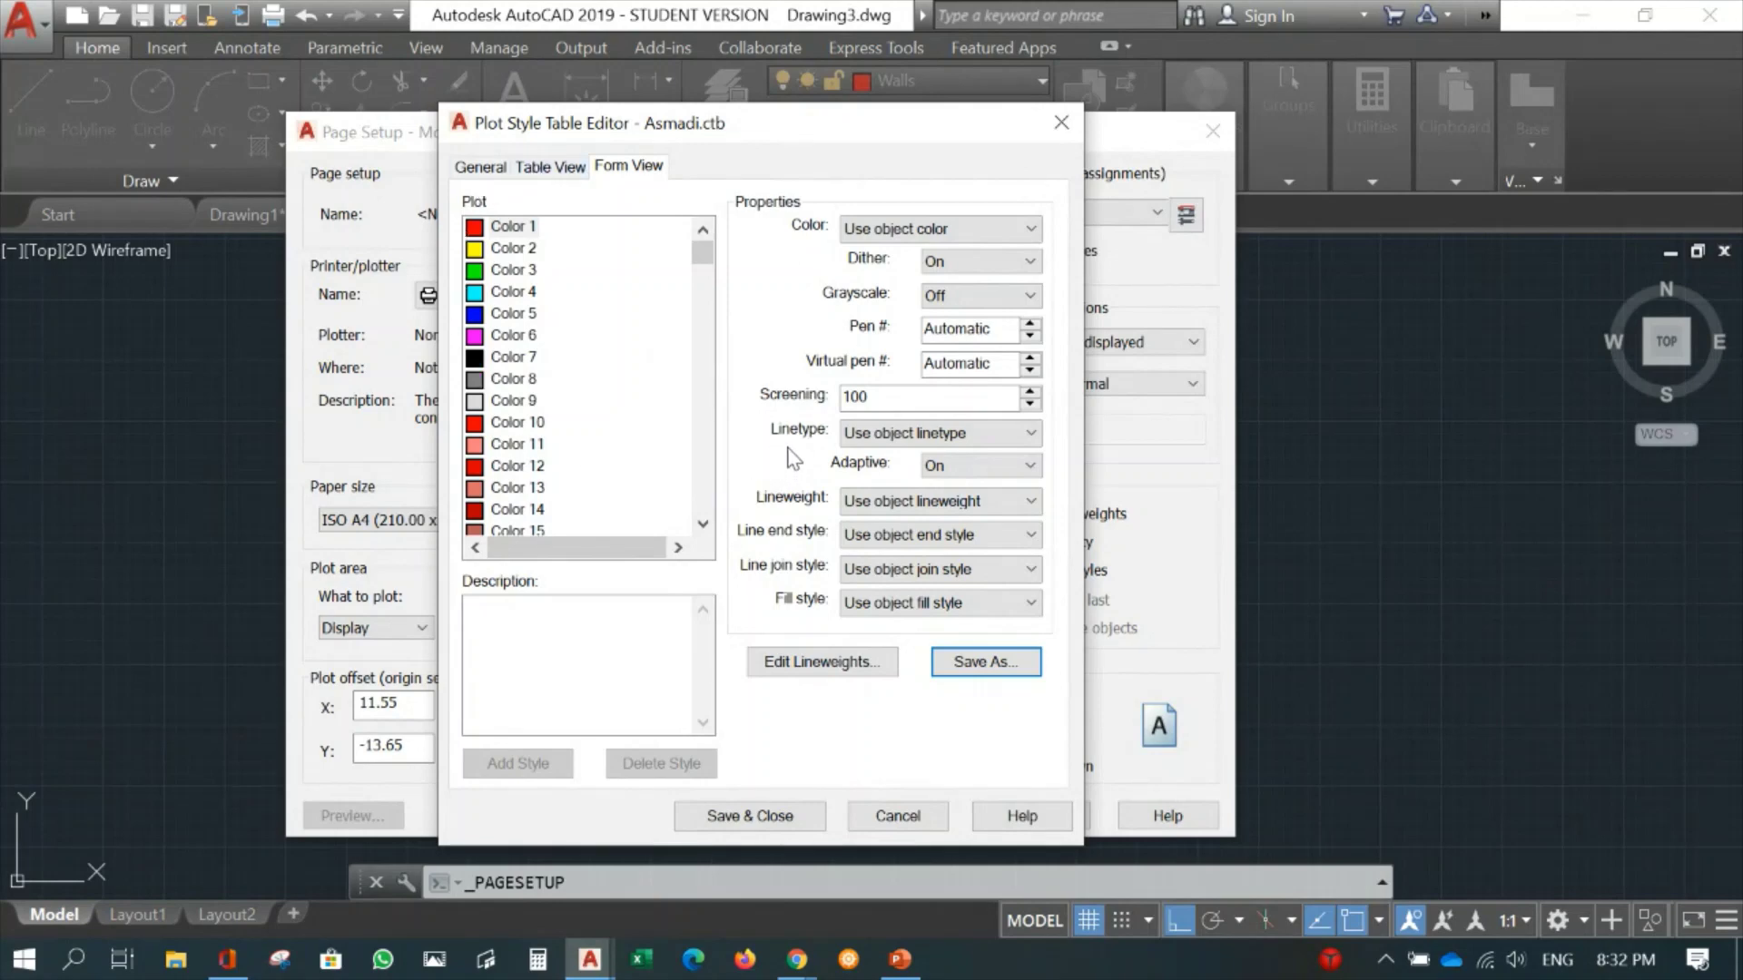
Set Color 1 in the plot style table to plot black with a 0.4500 mm lineweight.
click(513, 228)
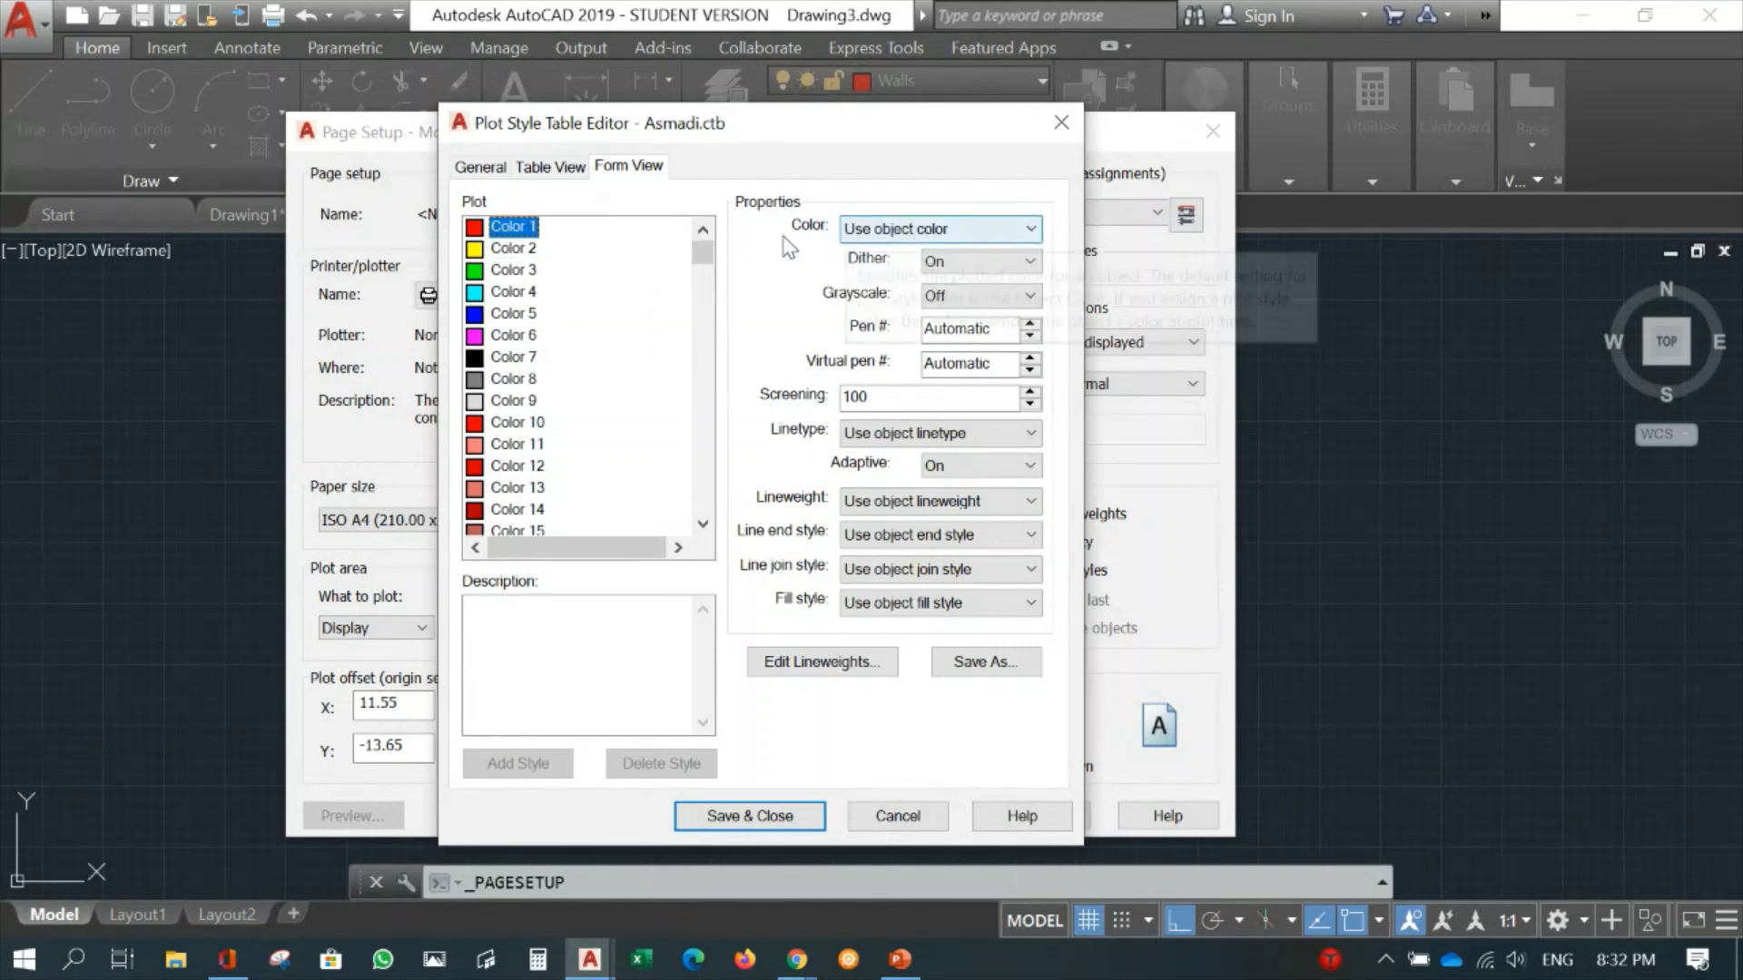
click(1022, 233)
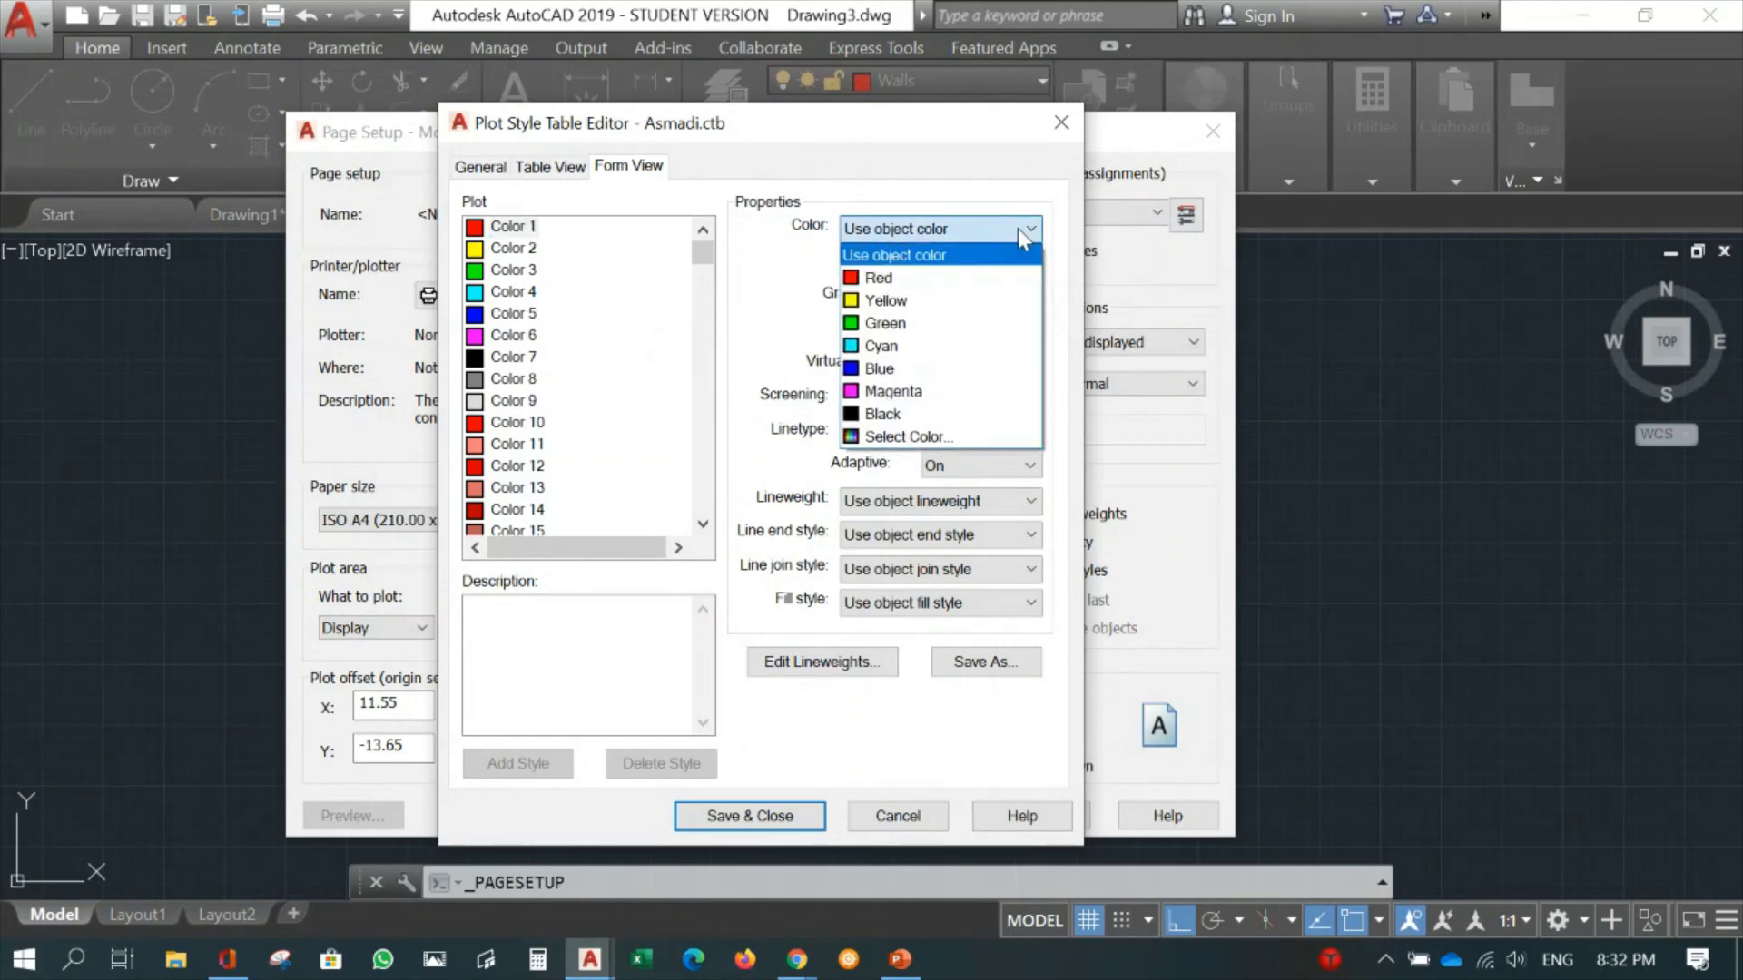
click(908, 416)
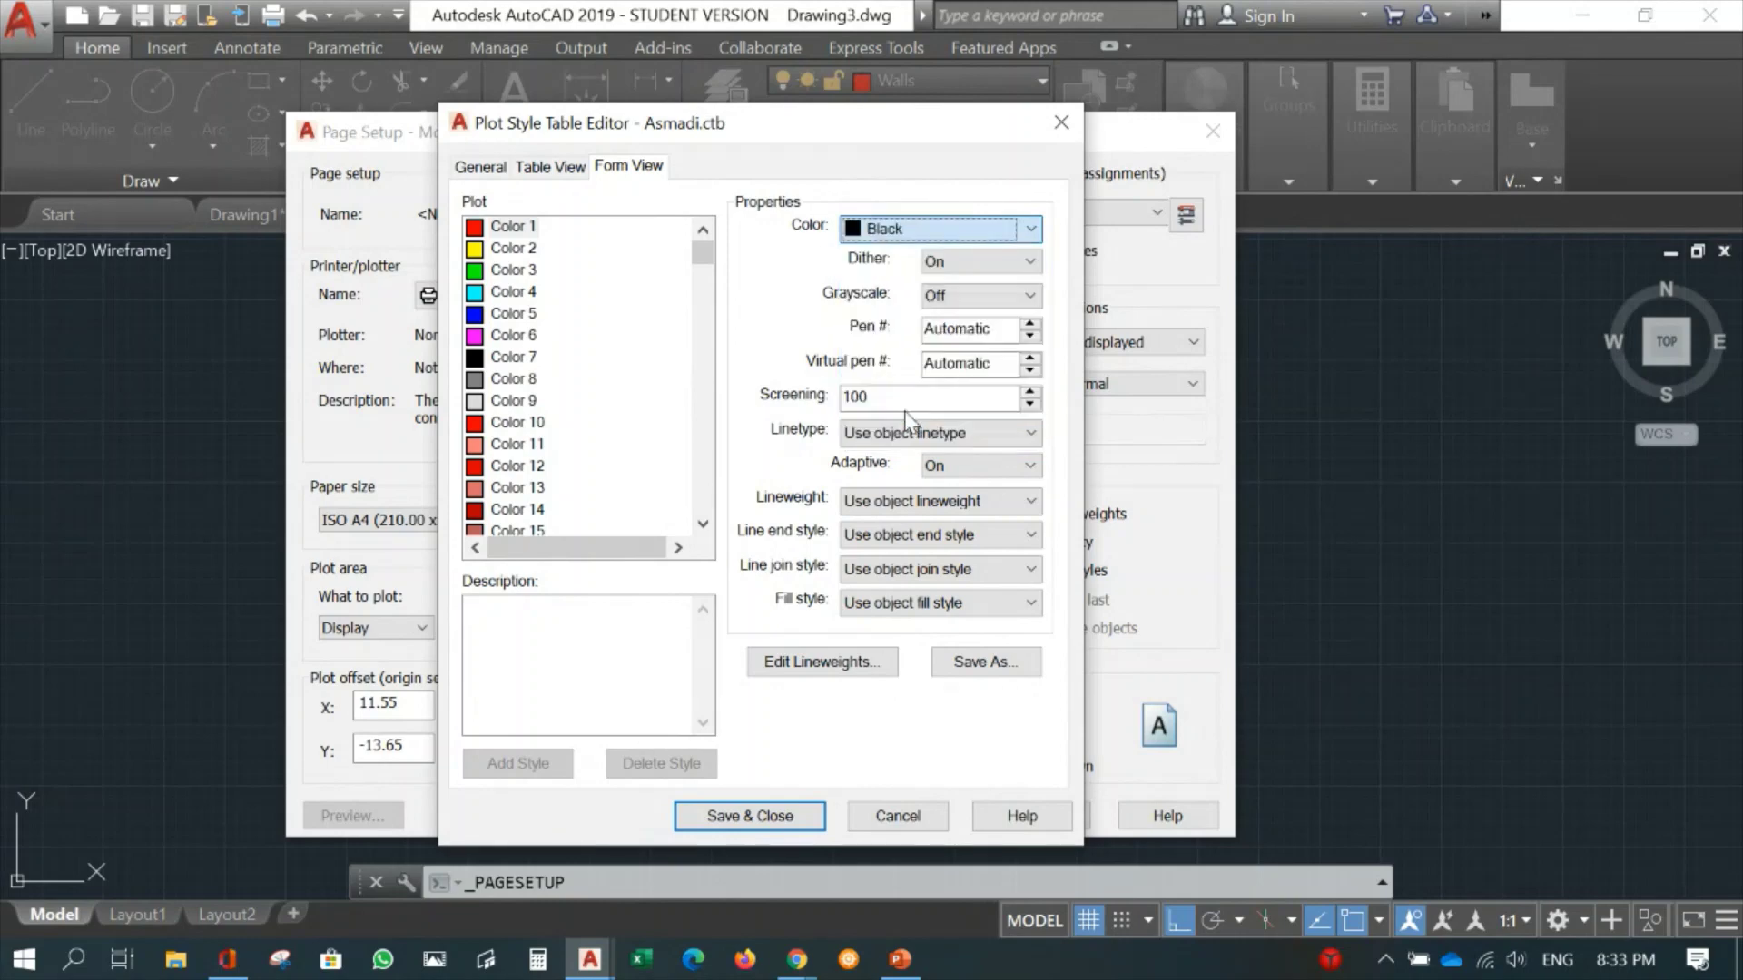
click(911, 502)
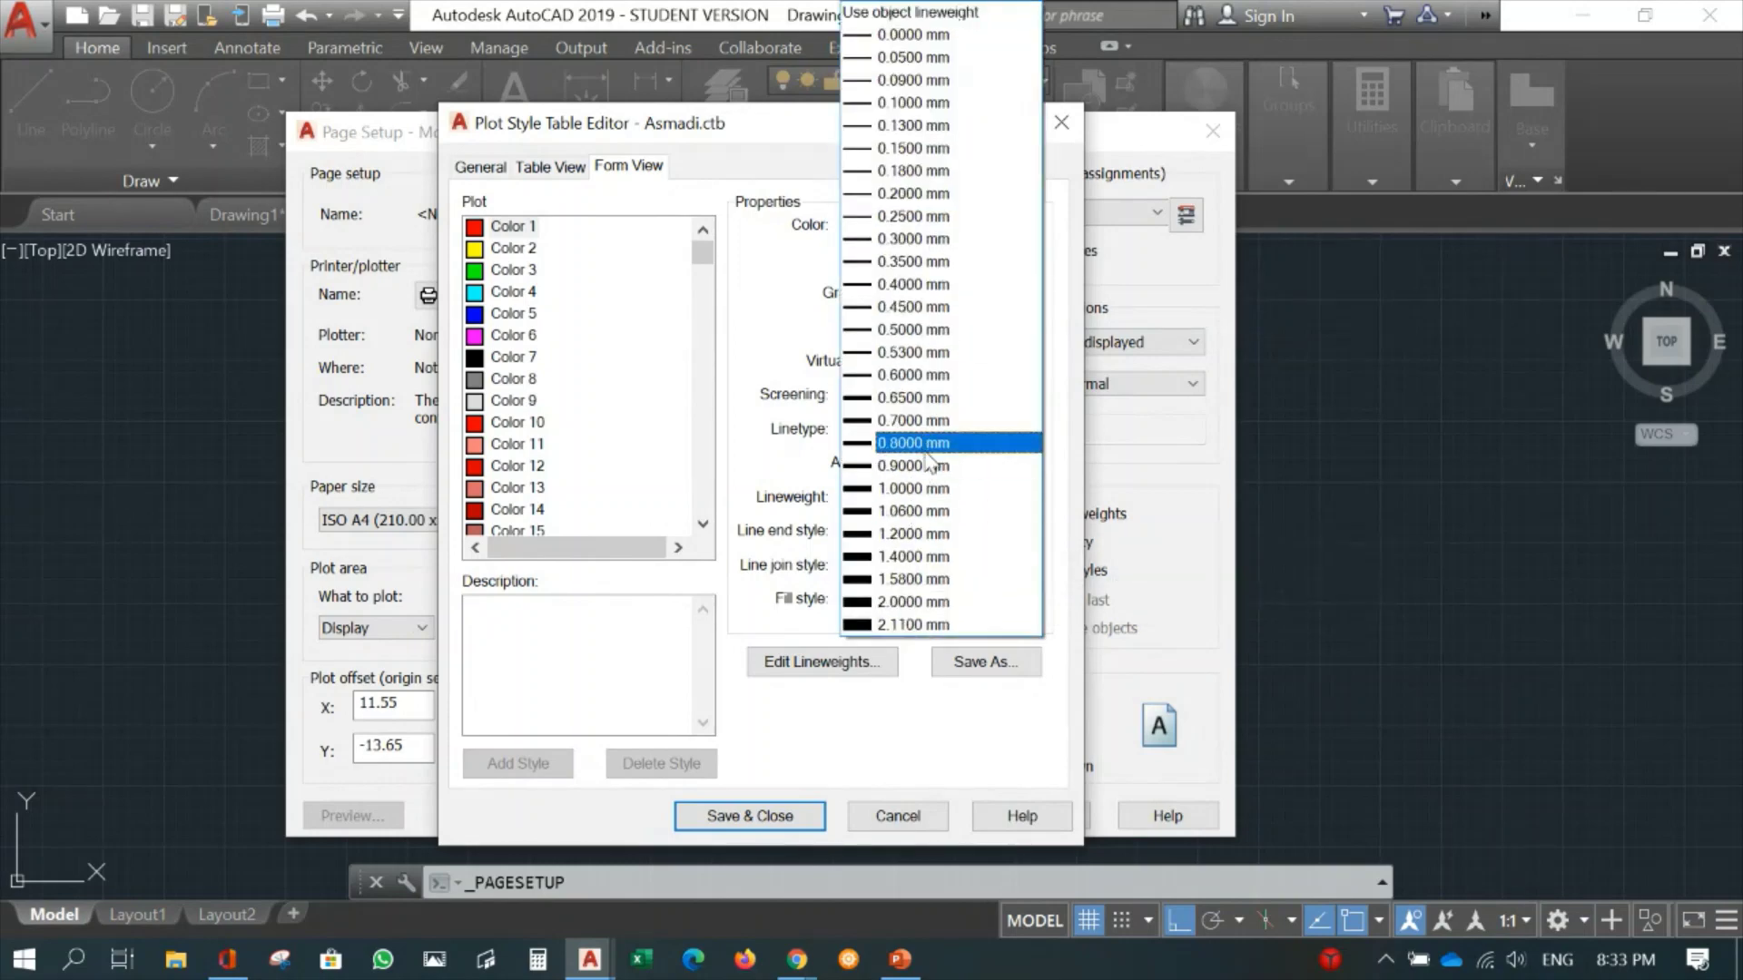
click(909, 308)
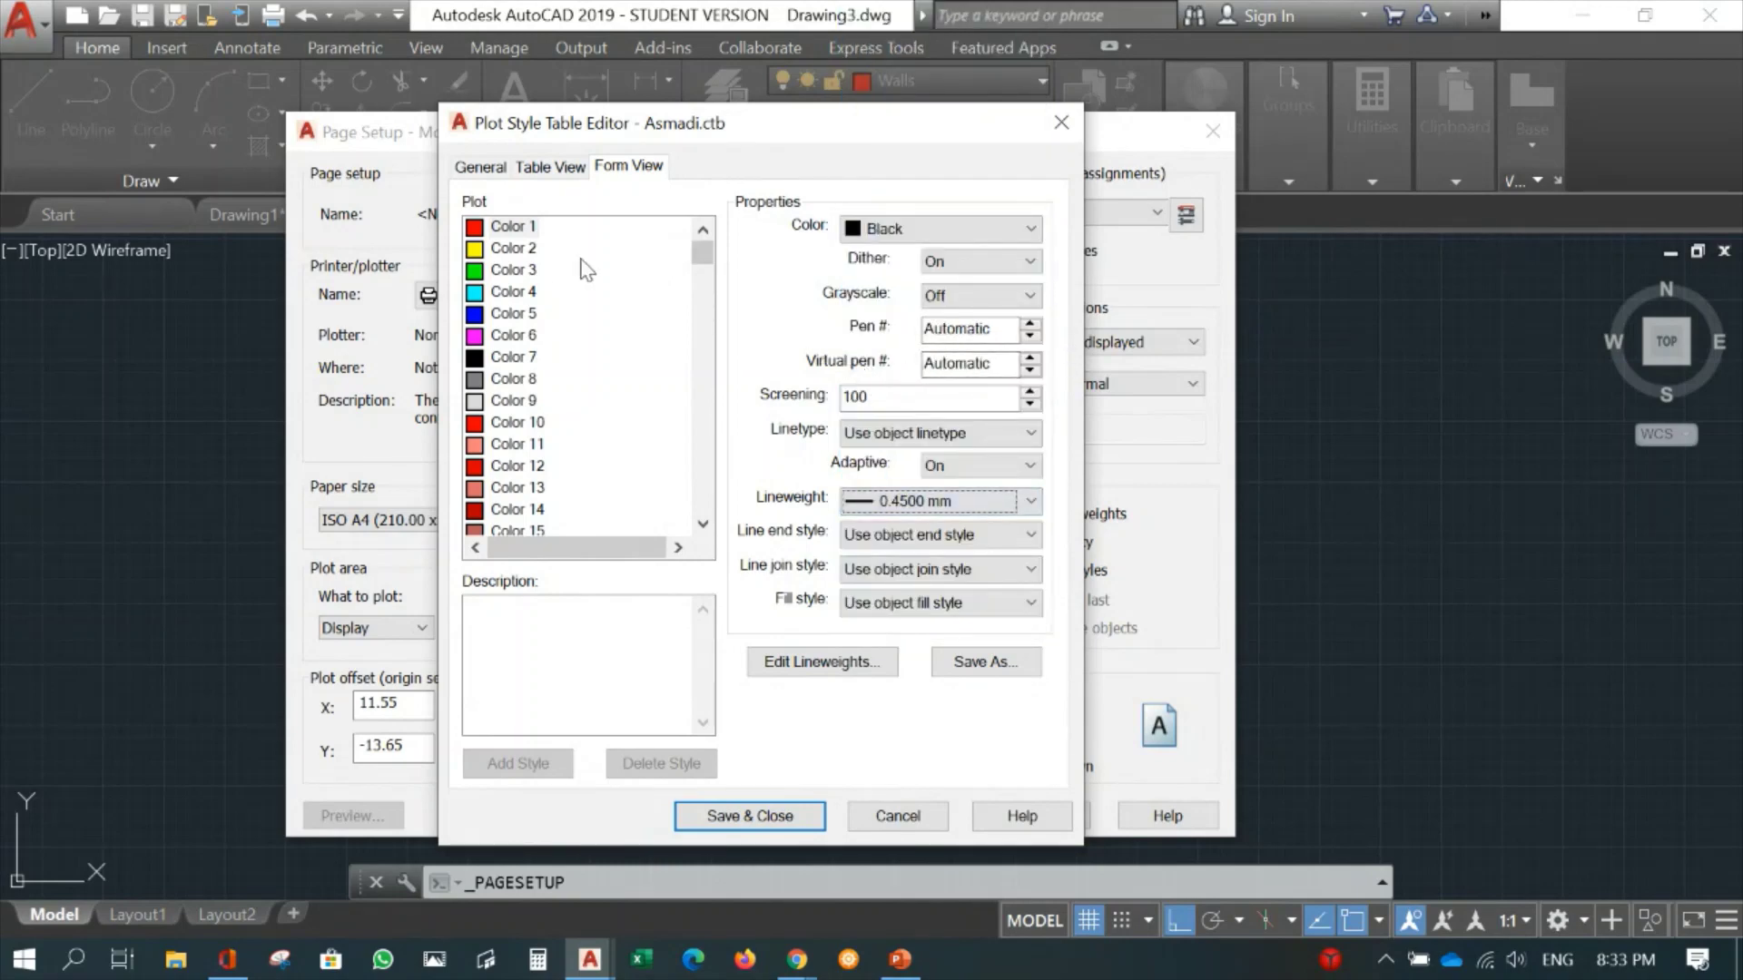
Set Color 2 in the plot style table to plot black with a 0.3000 mm lineweight.
click(508, 251)
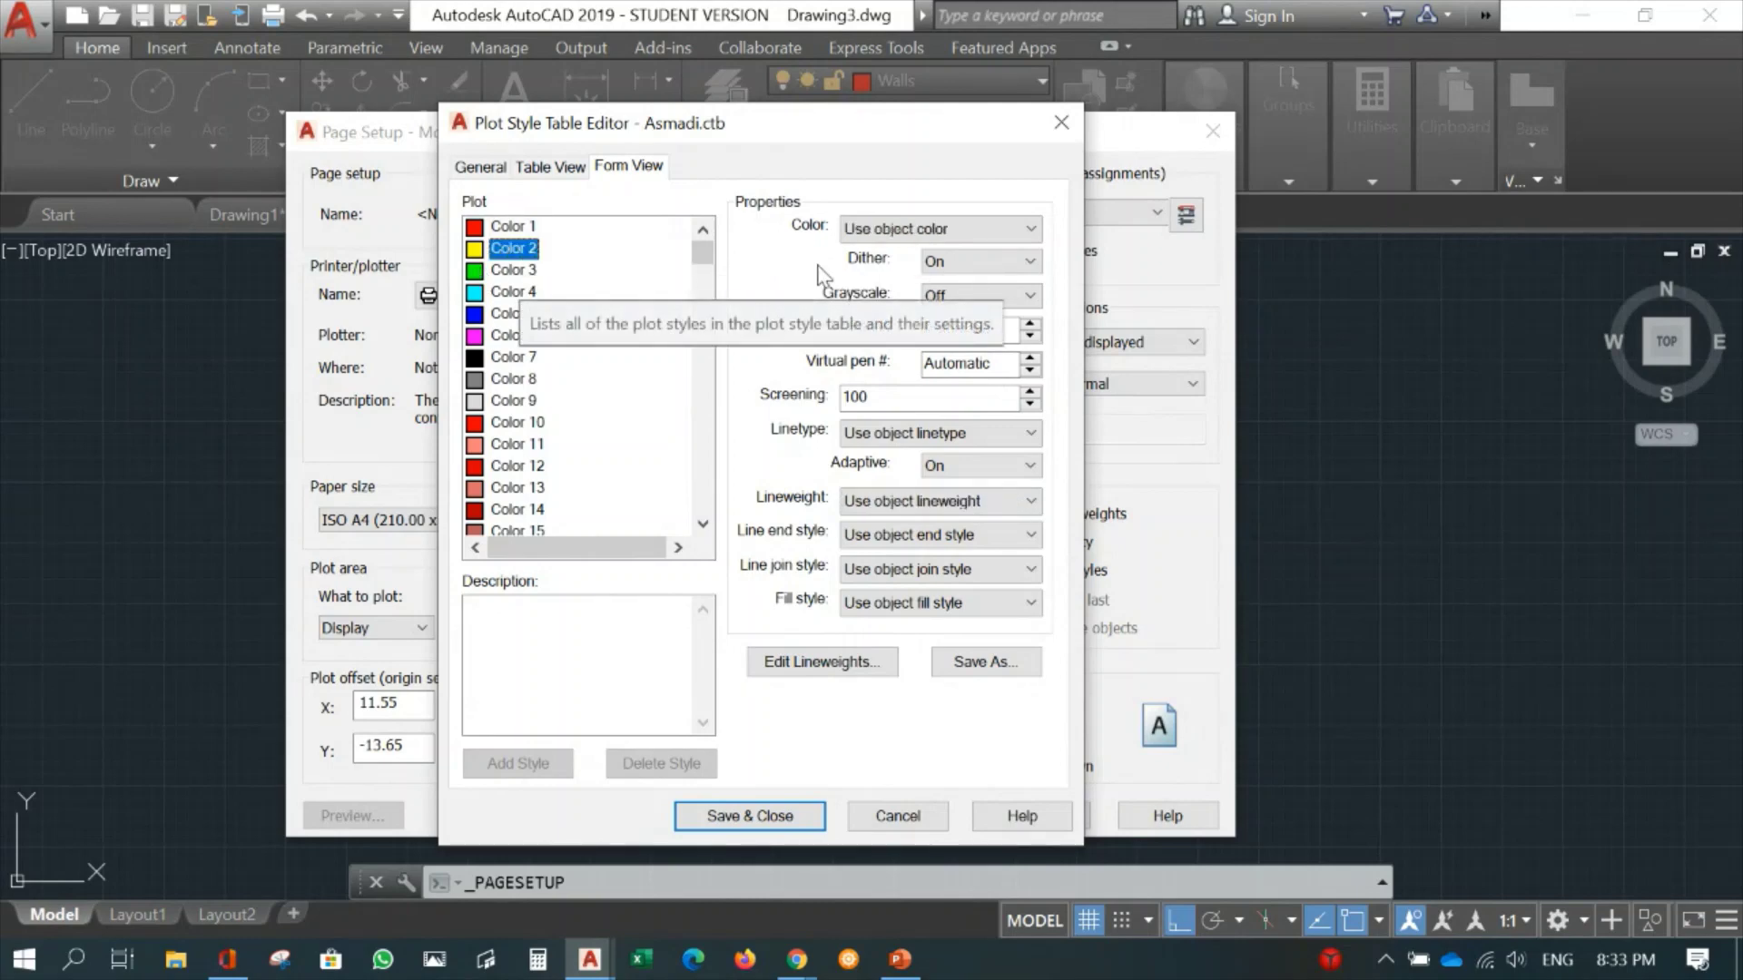
click(995, 227)
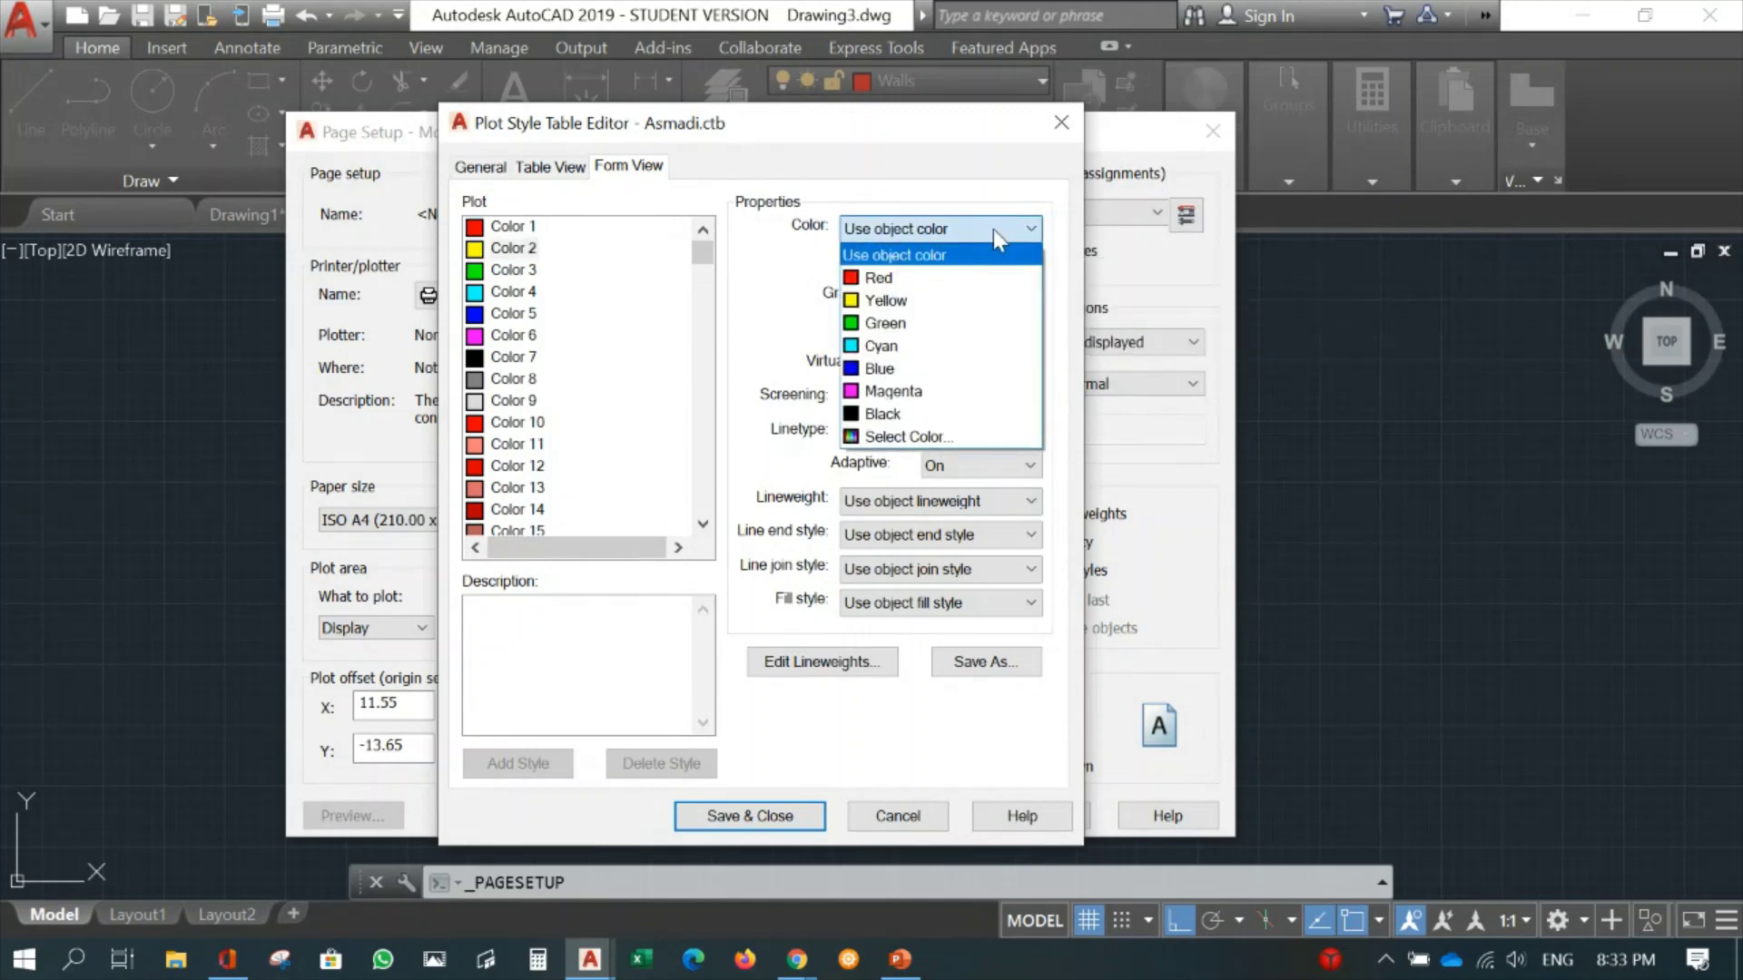
click(907, 417)
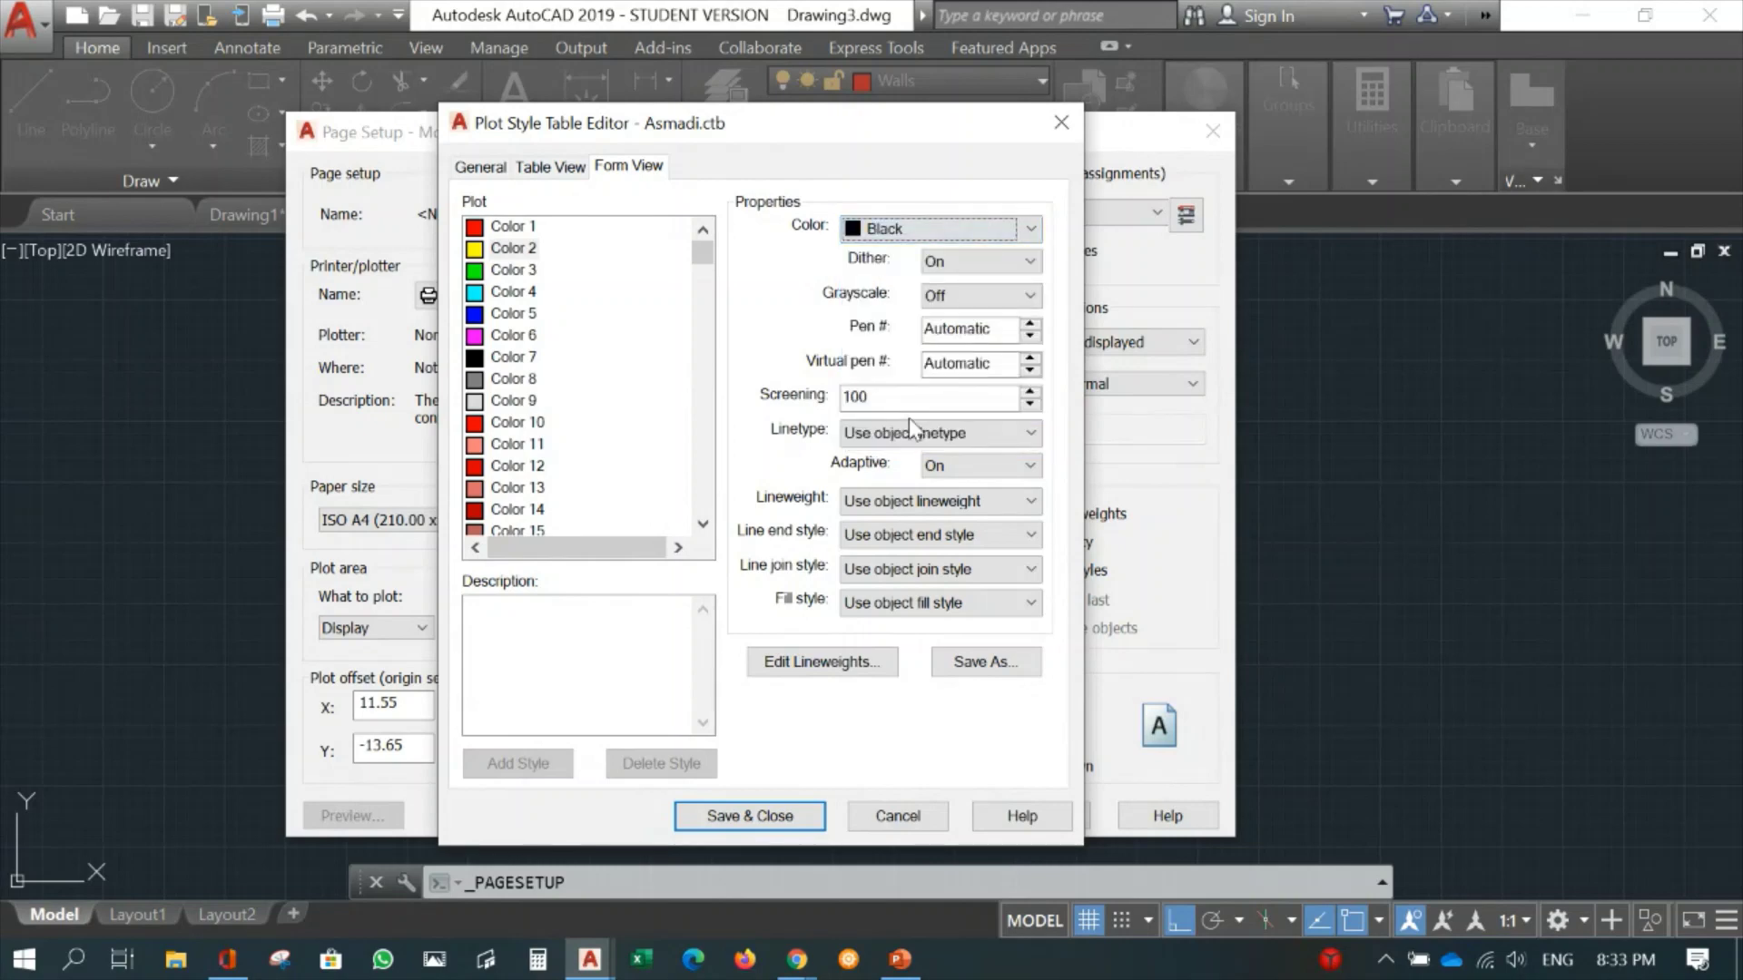
click(879, 501)
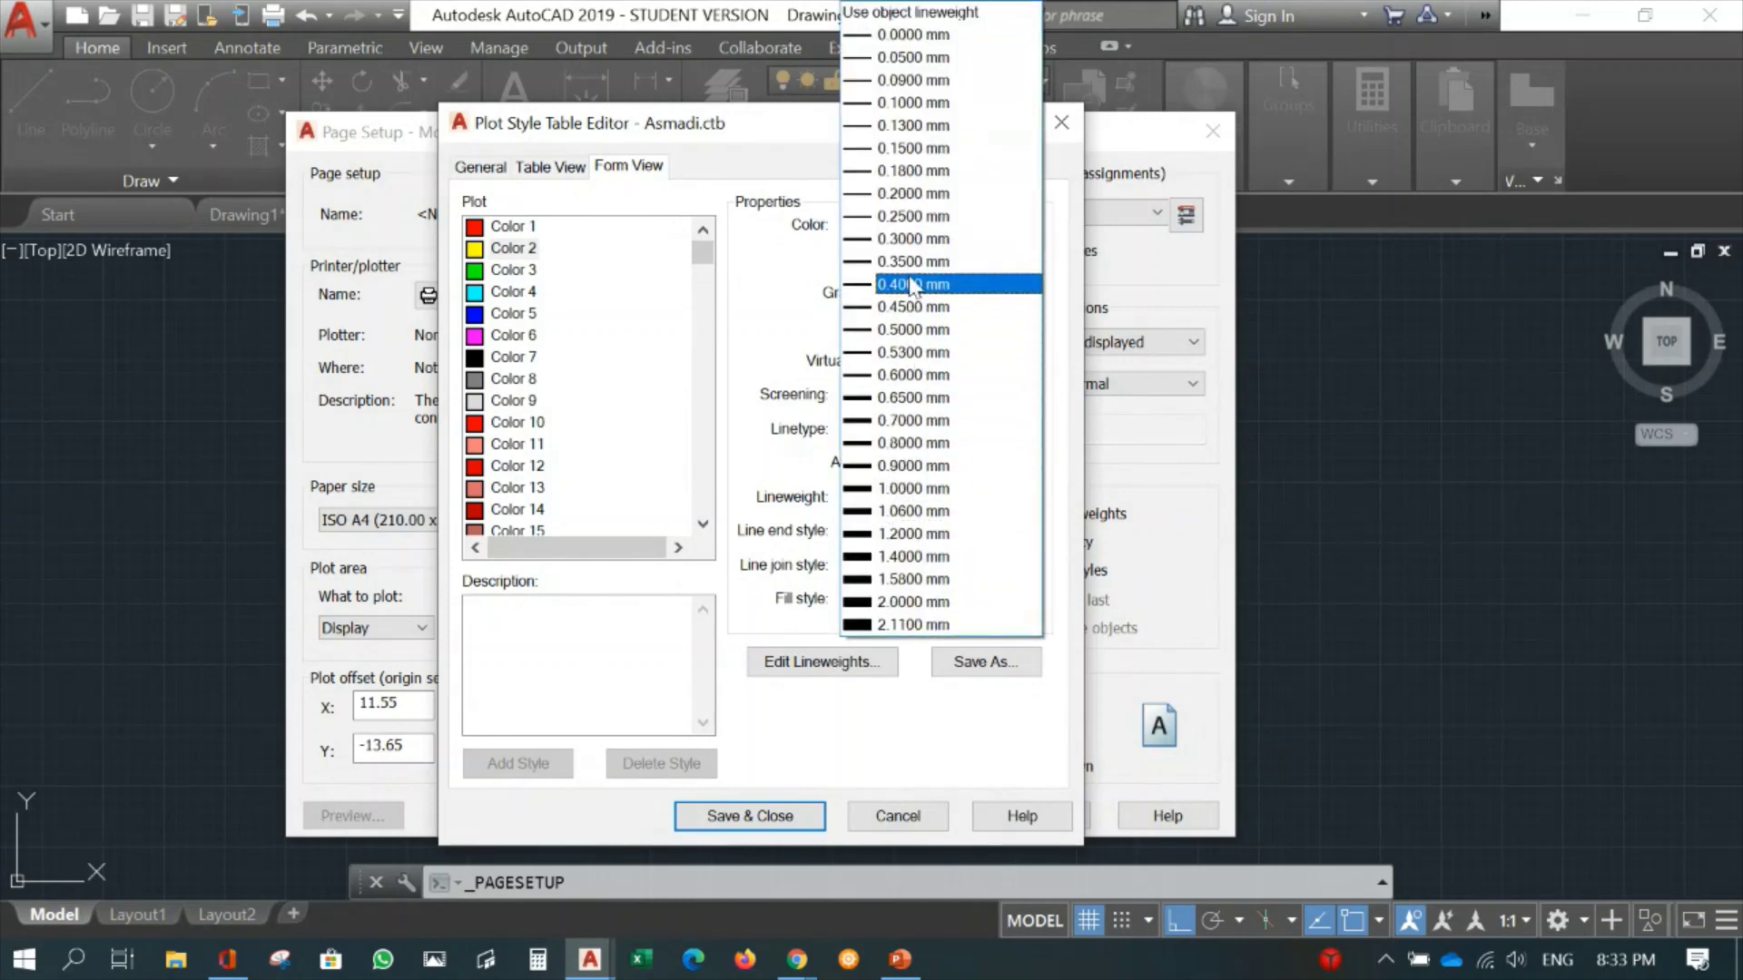
click(904, 241)
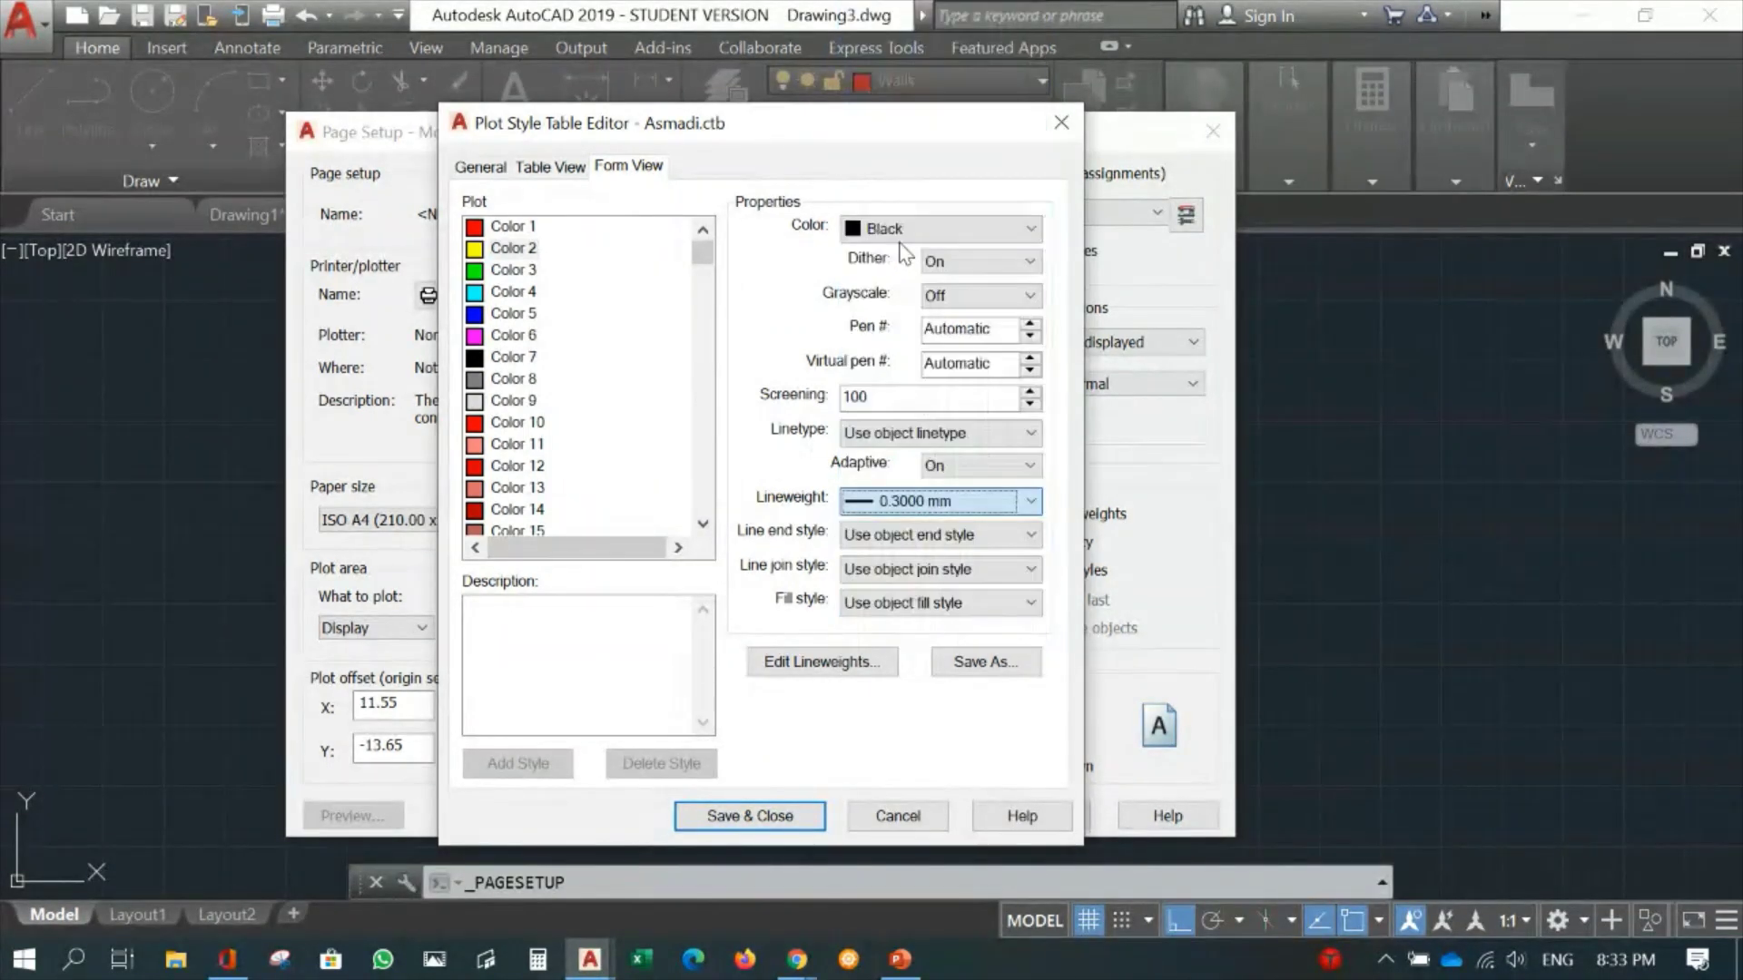
Set Color 3 in the plot style table to plot black with a 0.6000 mm lineweight.
click(496, 273)
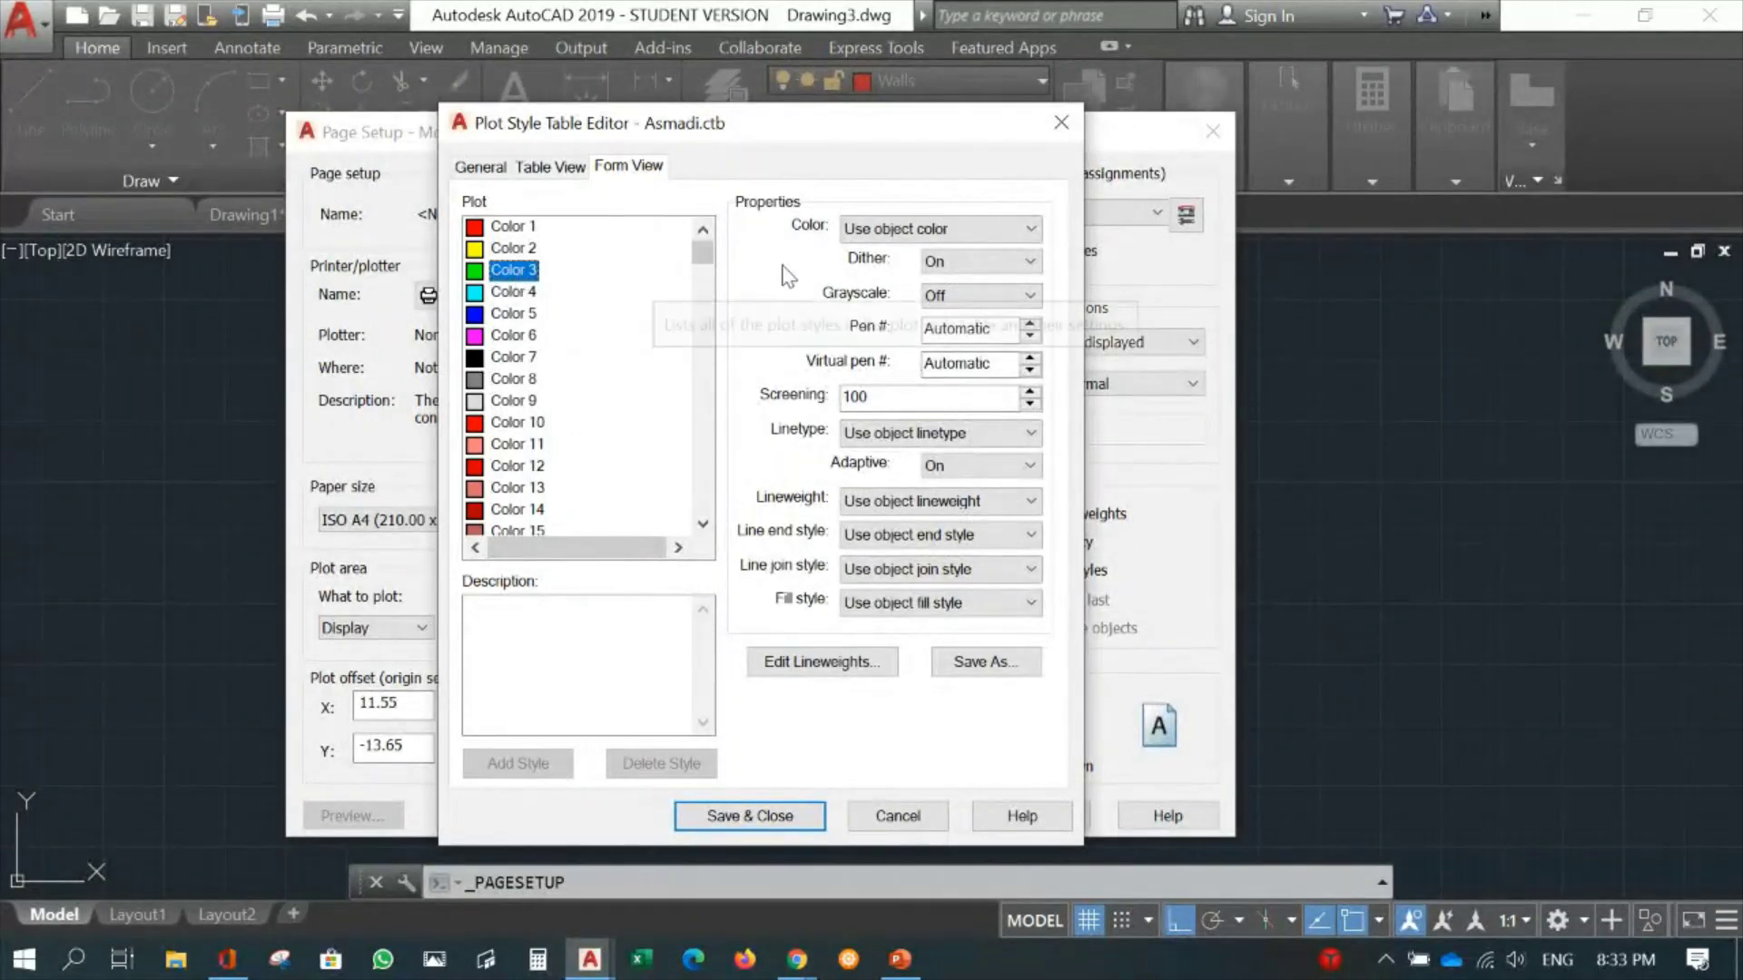
click(940, 229)
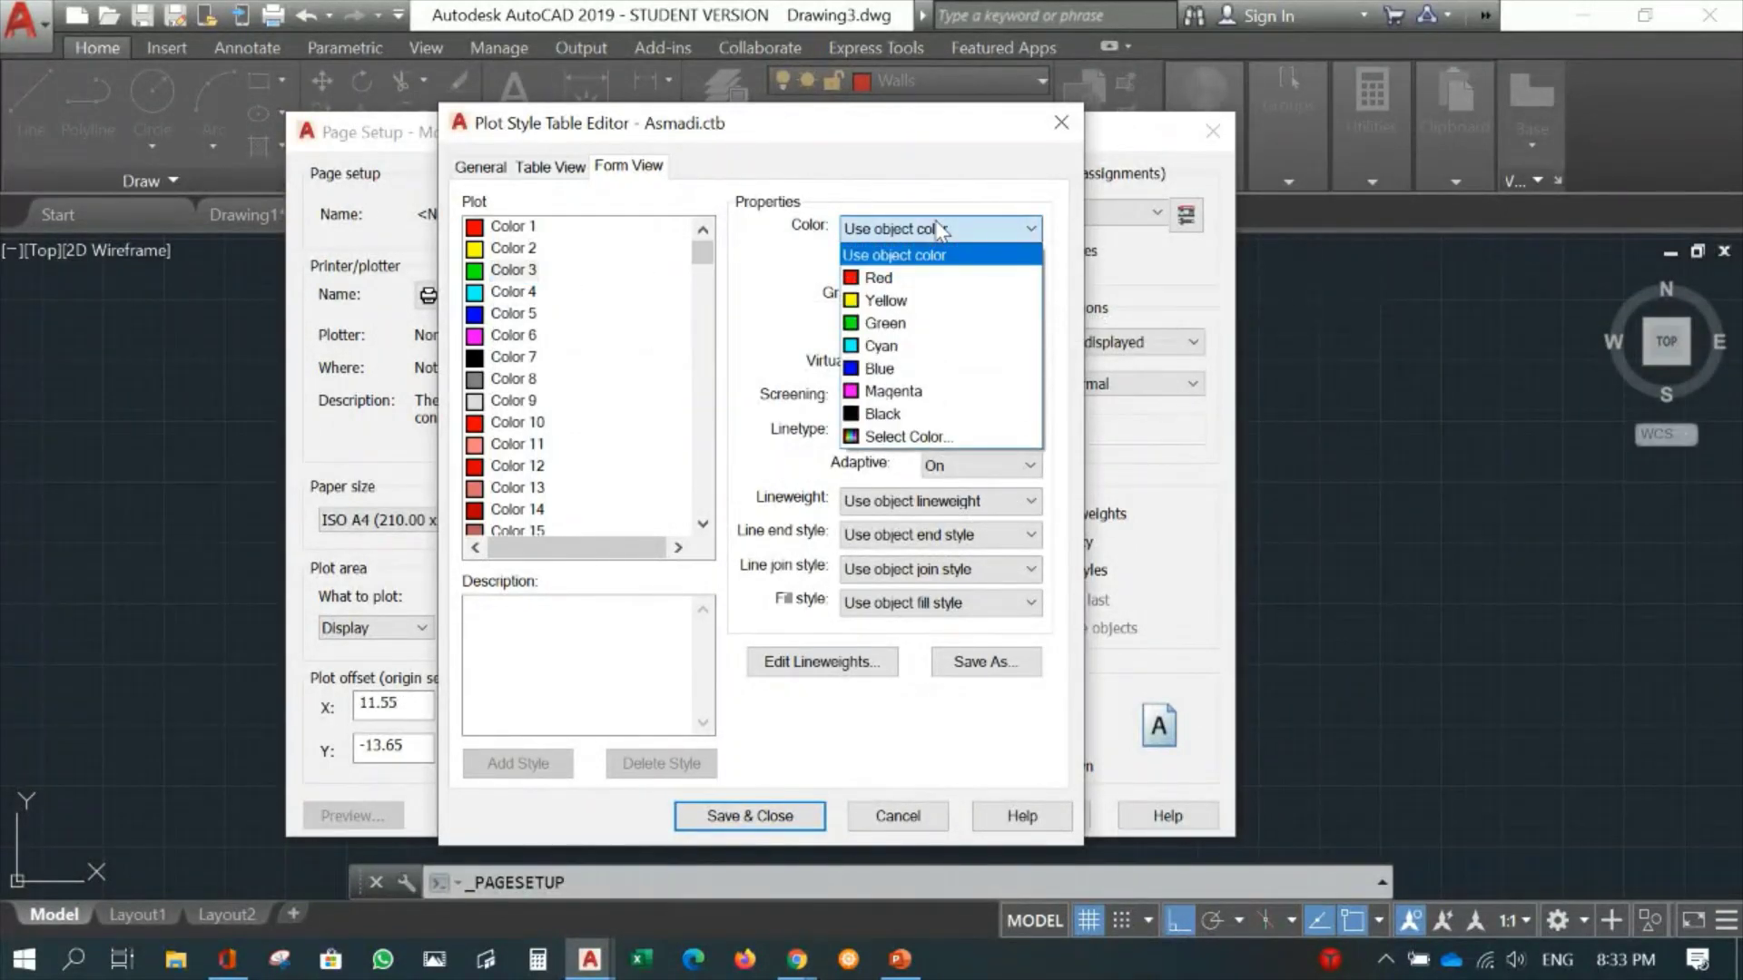
click(923, 415)
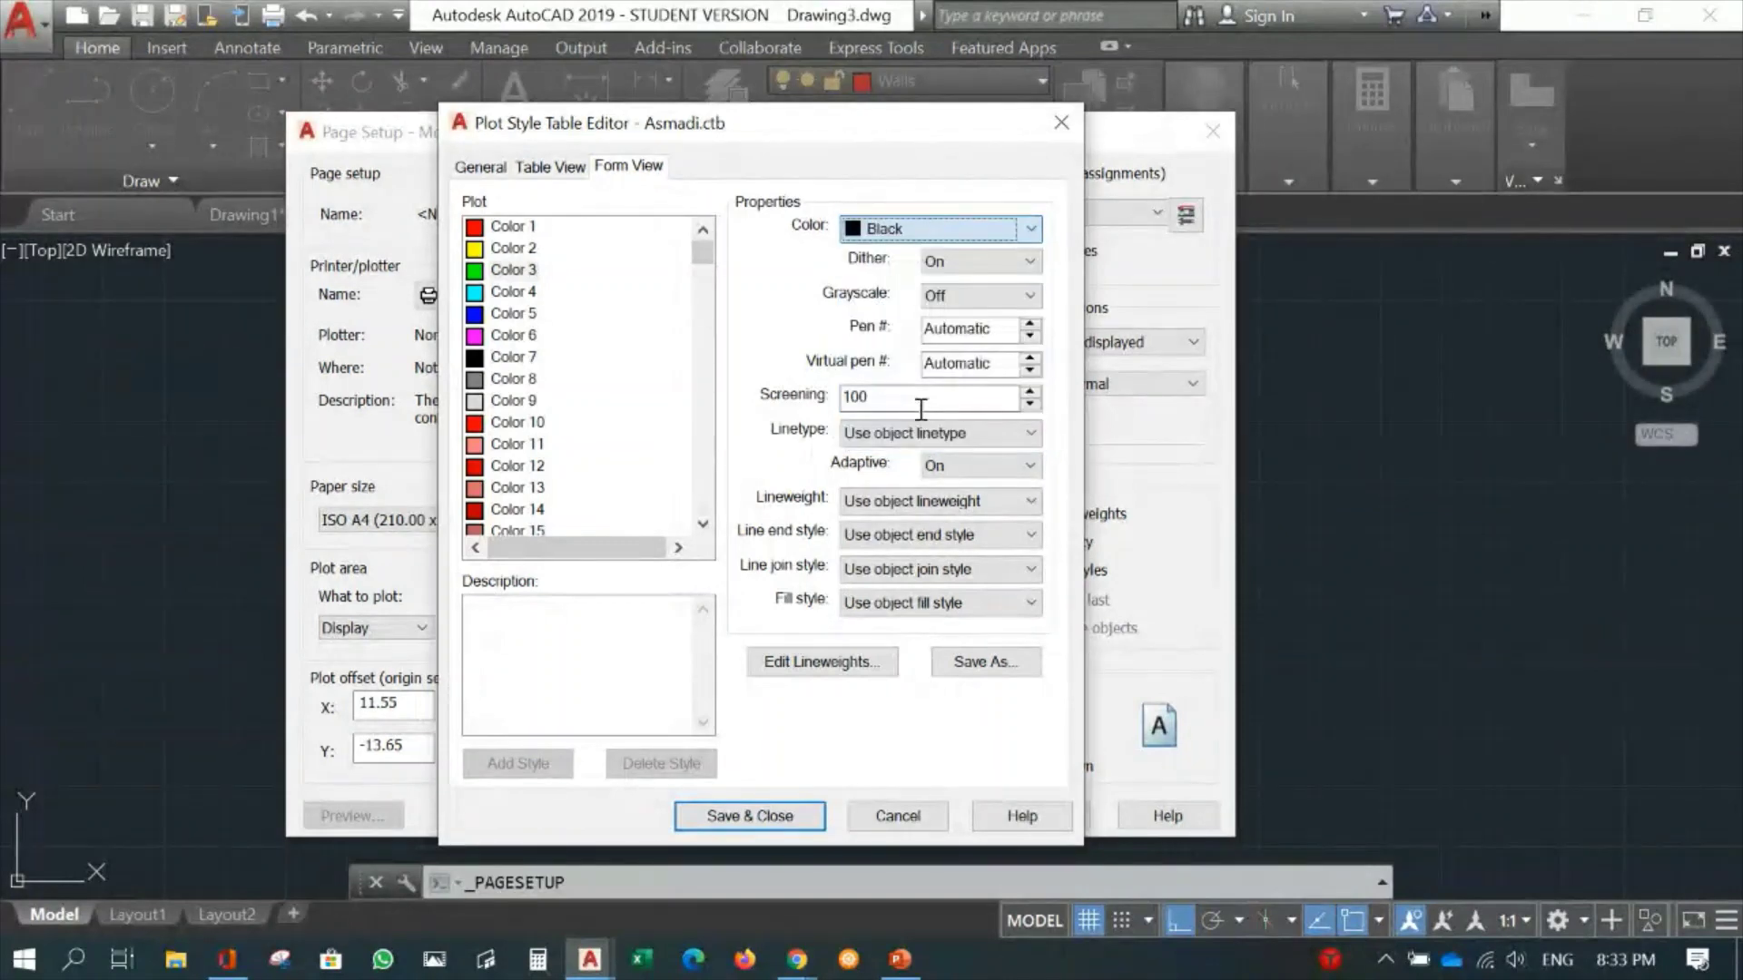
click(928, 503)
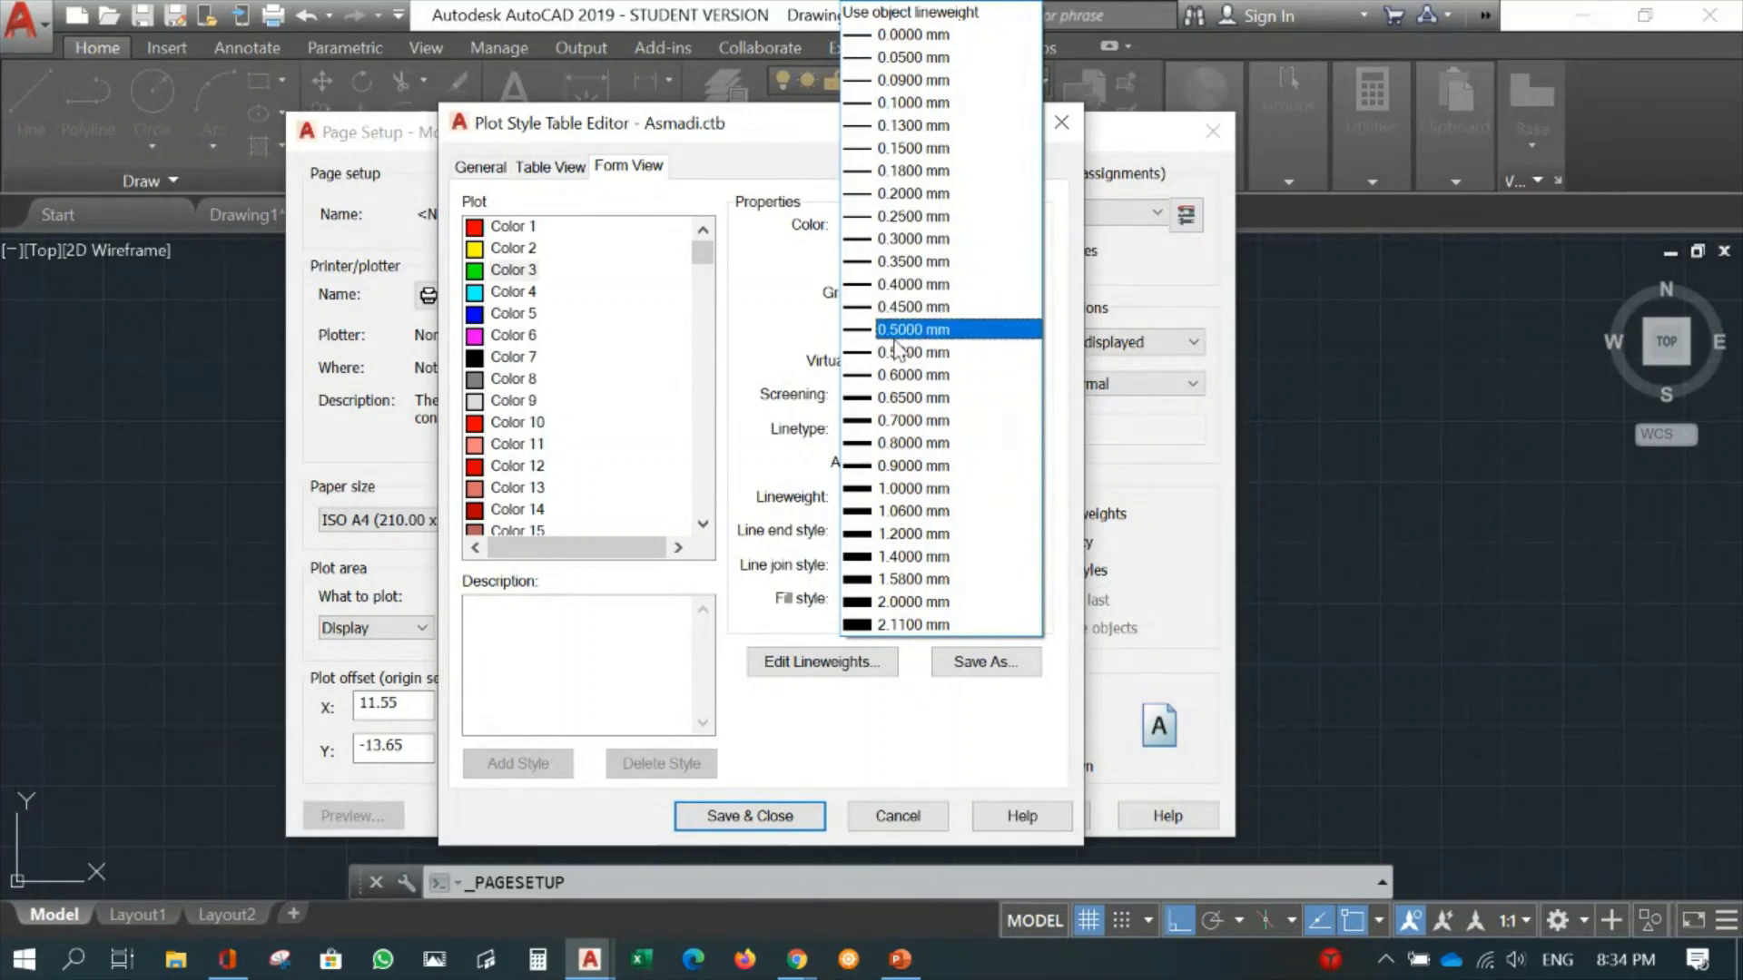
click(910, 375)
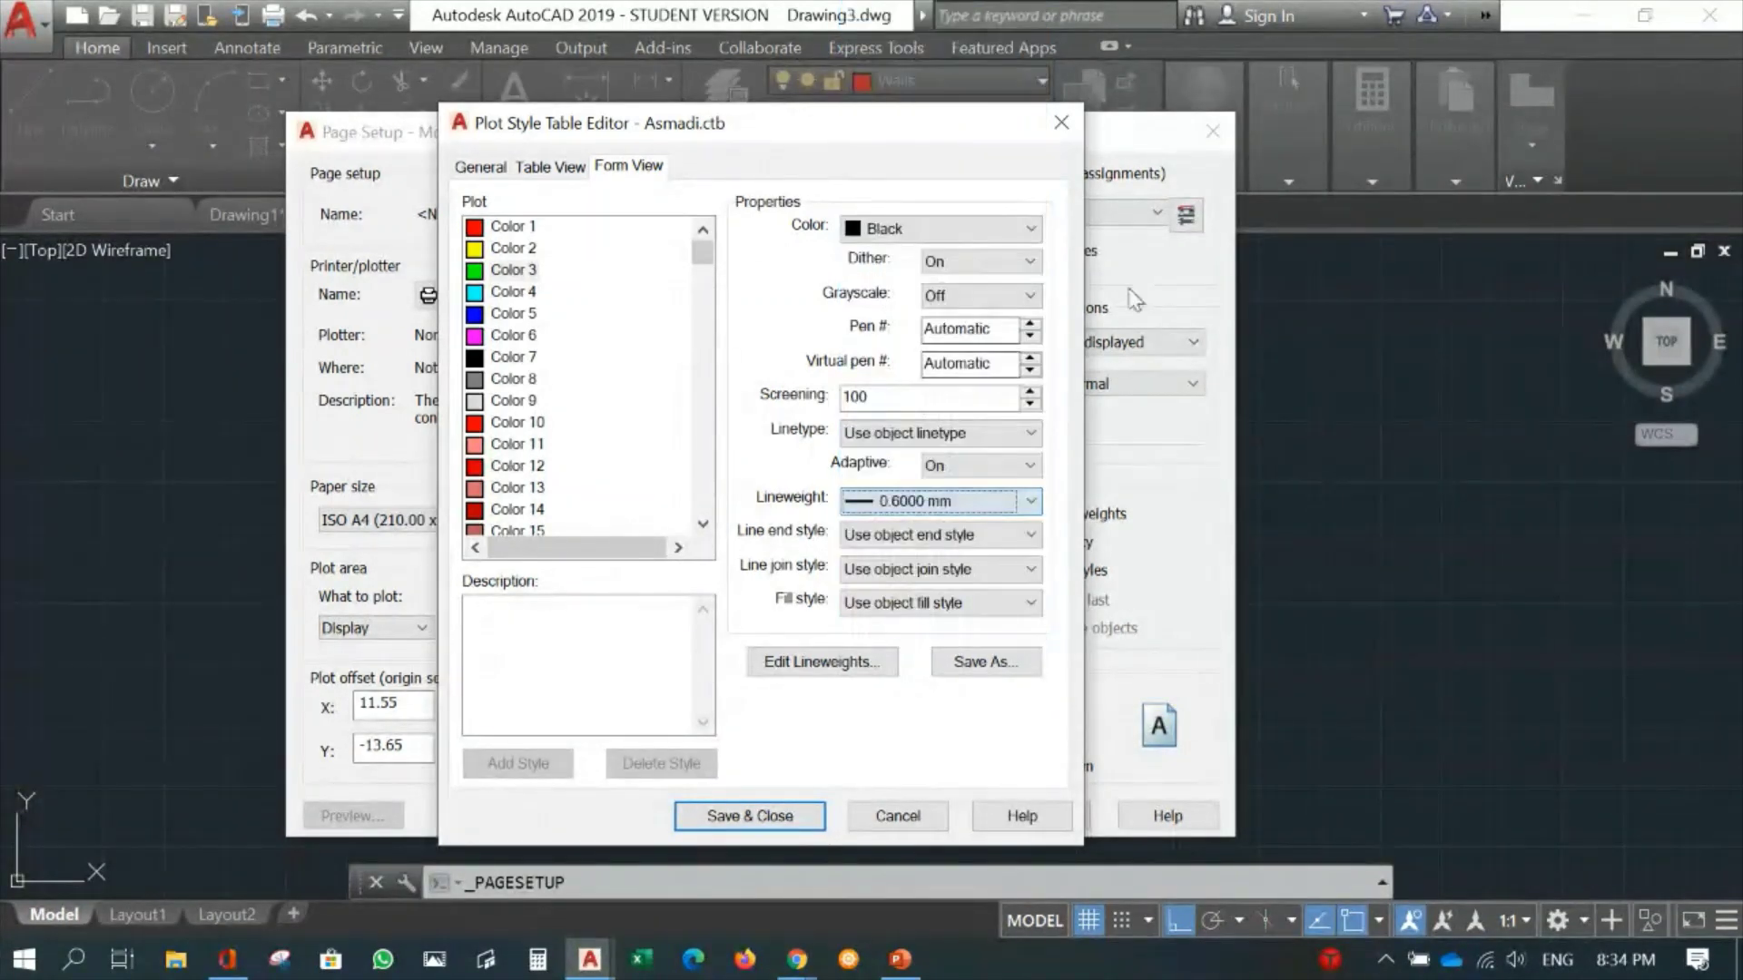
Set Color 4 in the plot style table to plot black with a 0.3000 mm lineweight.
click(495, 295)
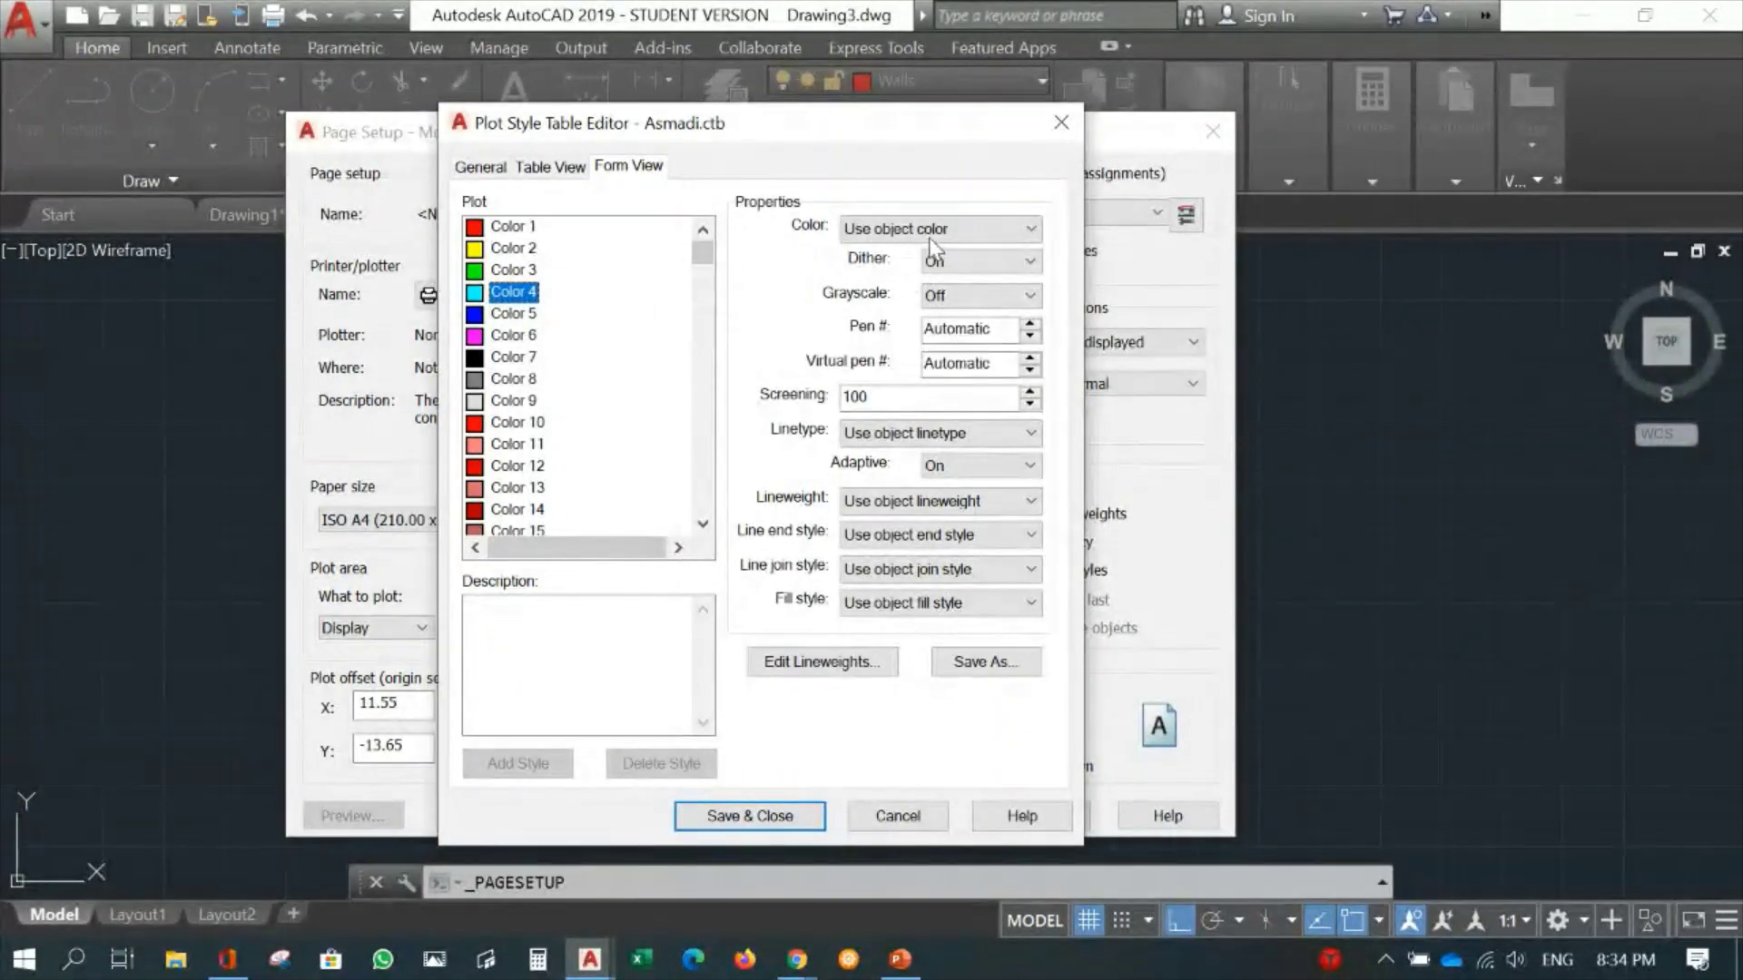
click(958, 235)
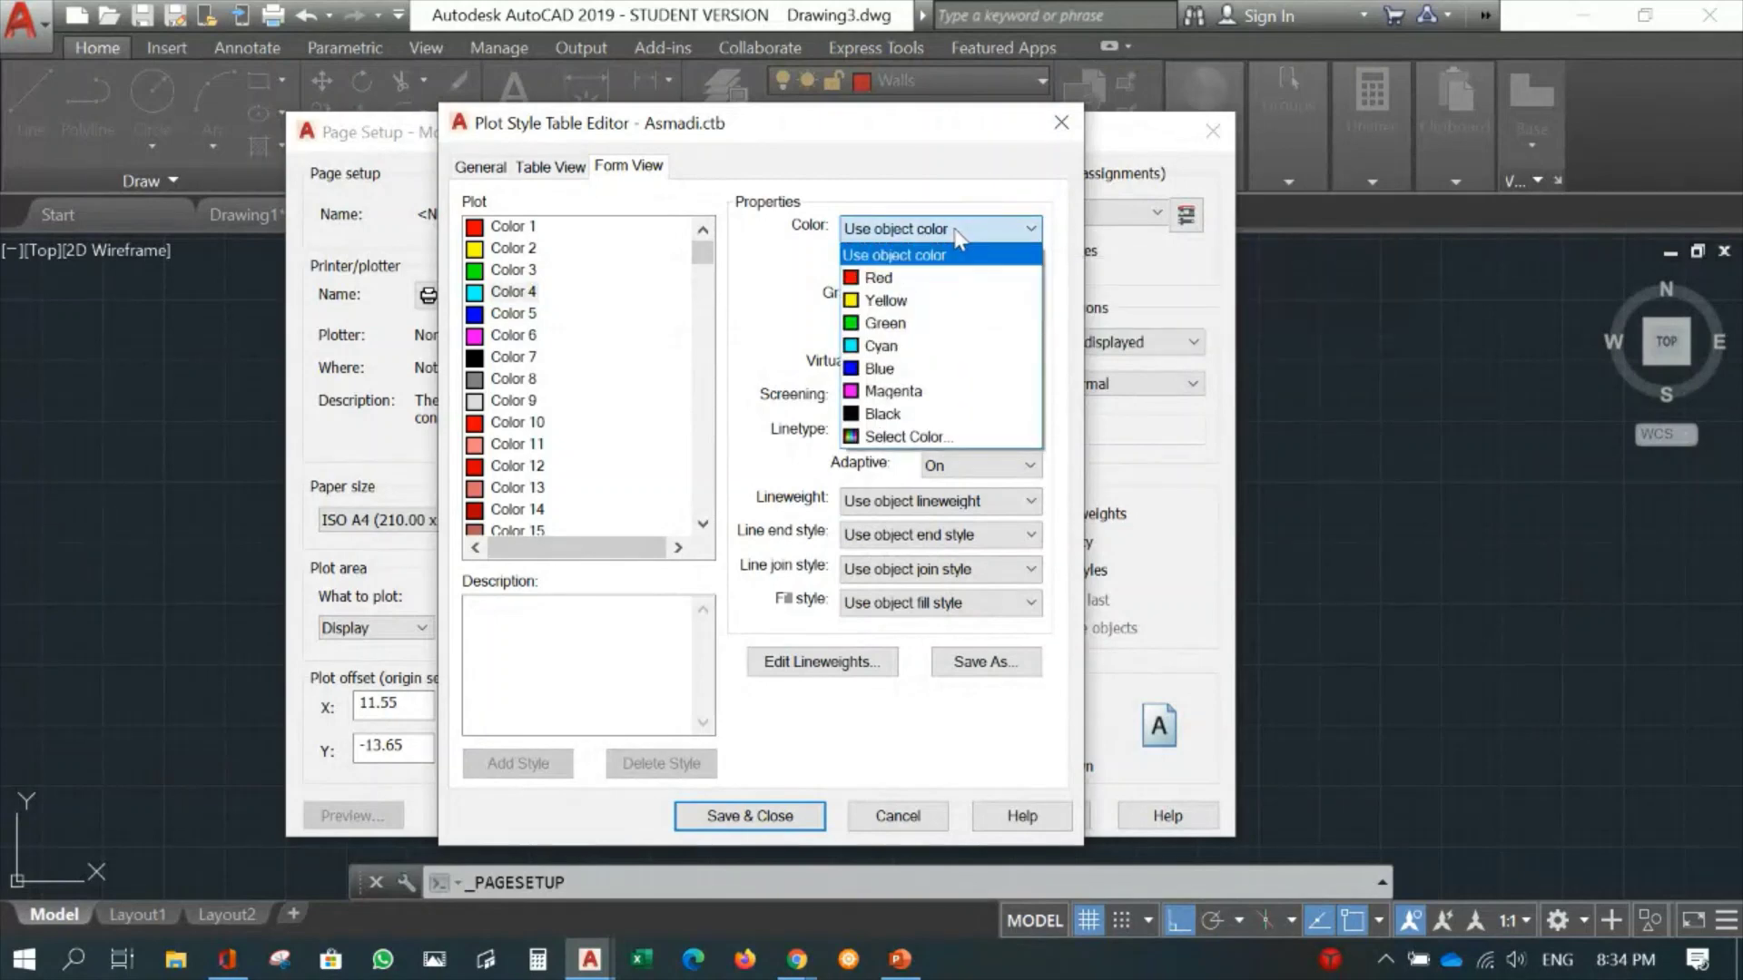
click(928, 416)
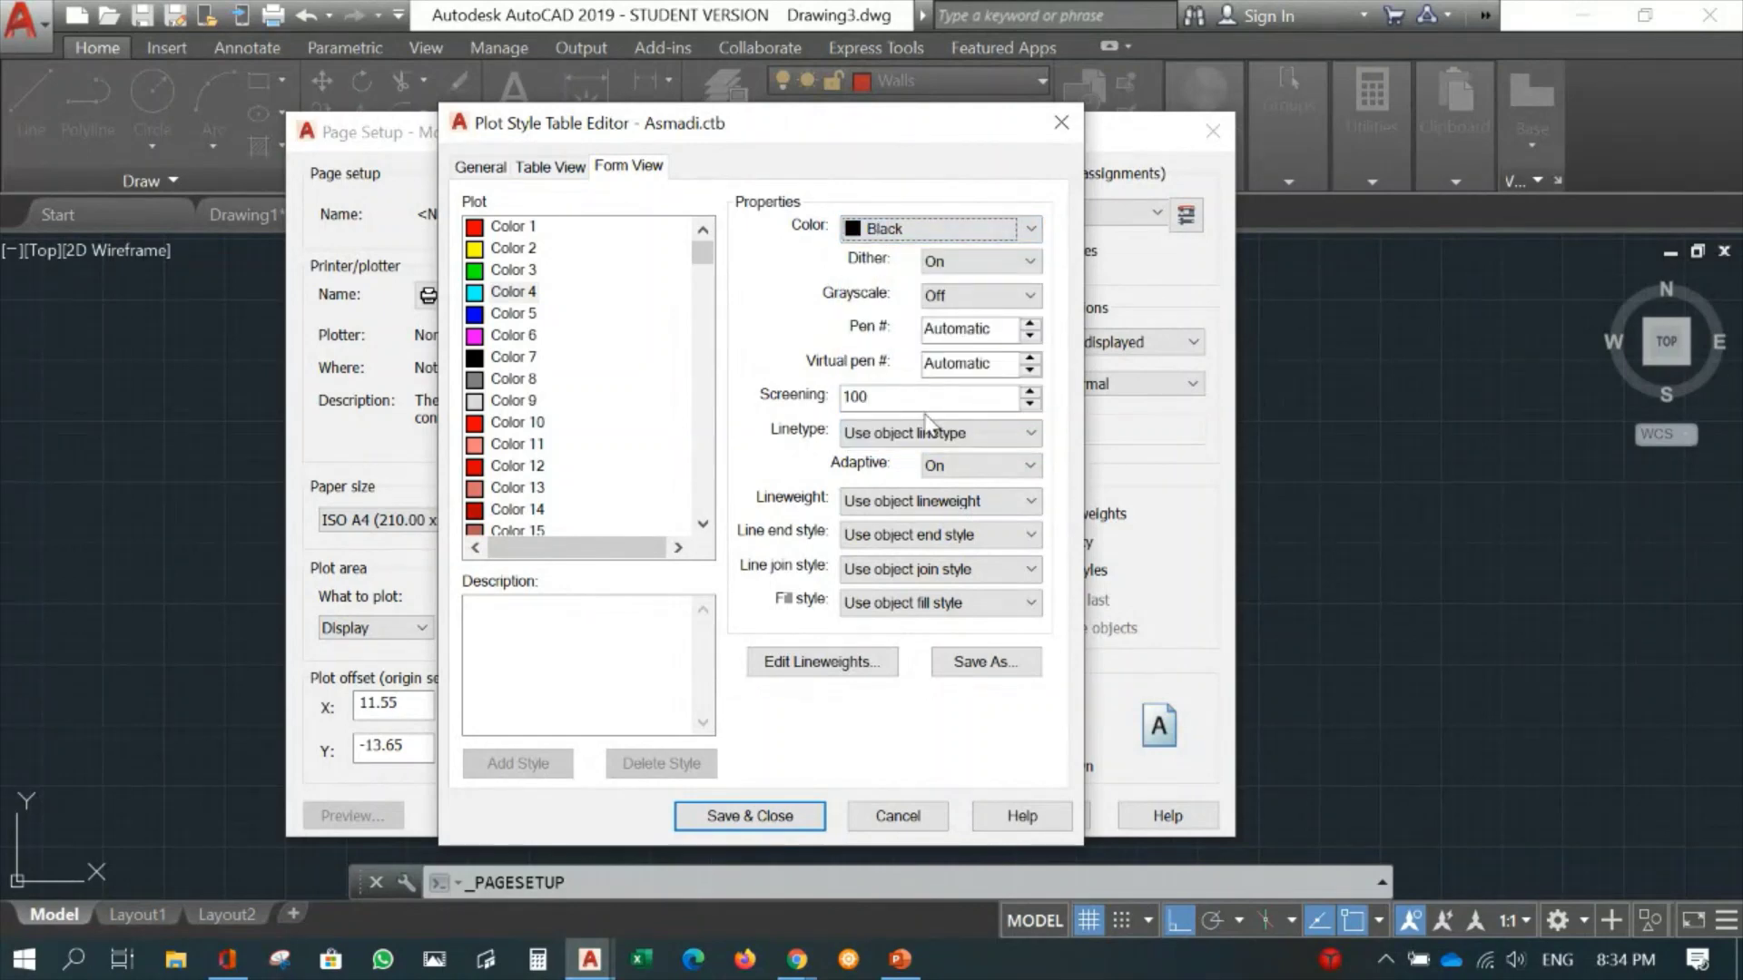
click(897, 504)
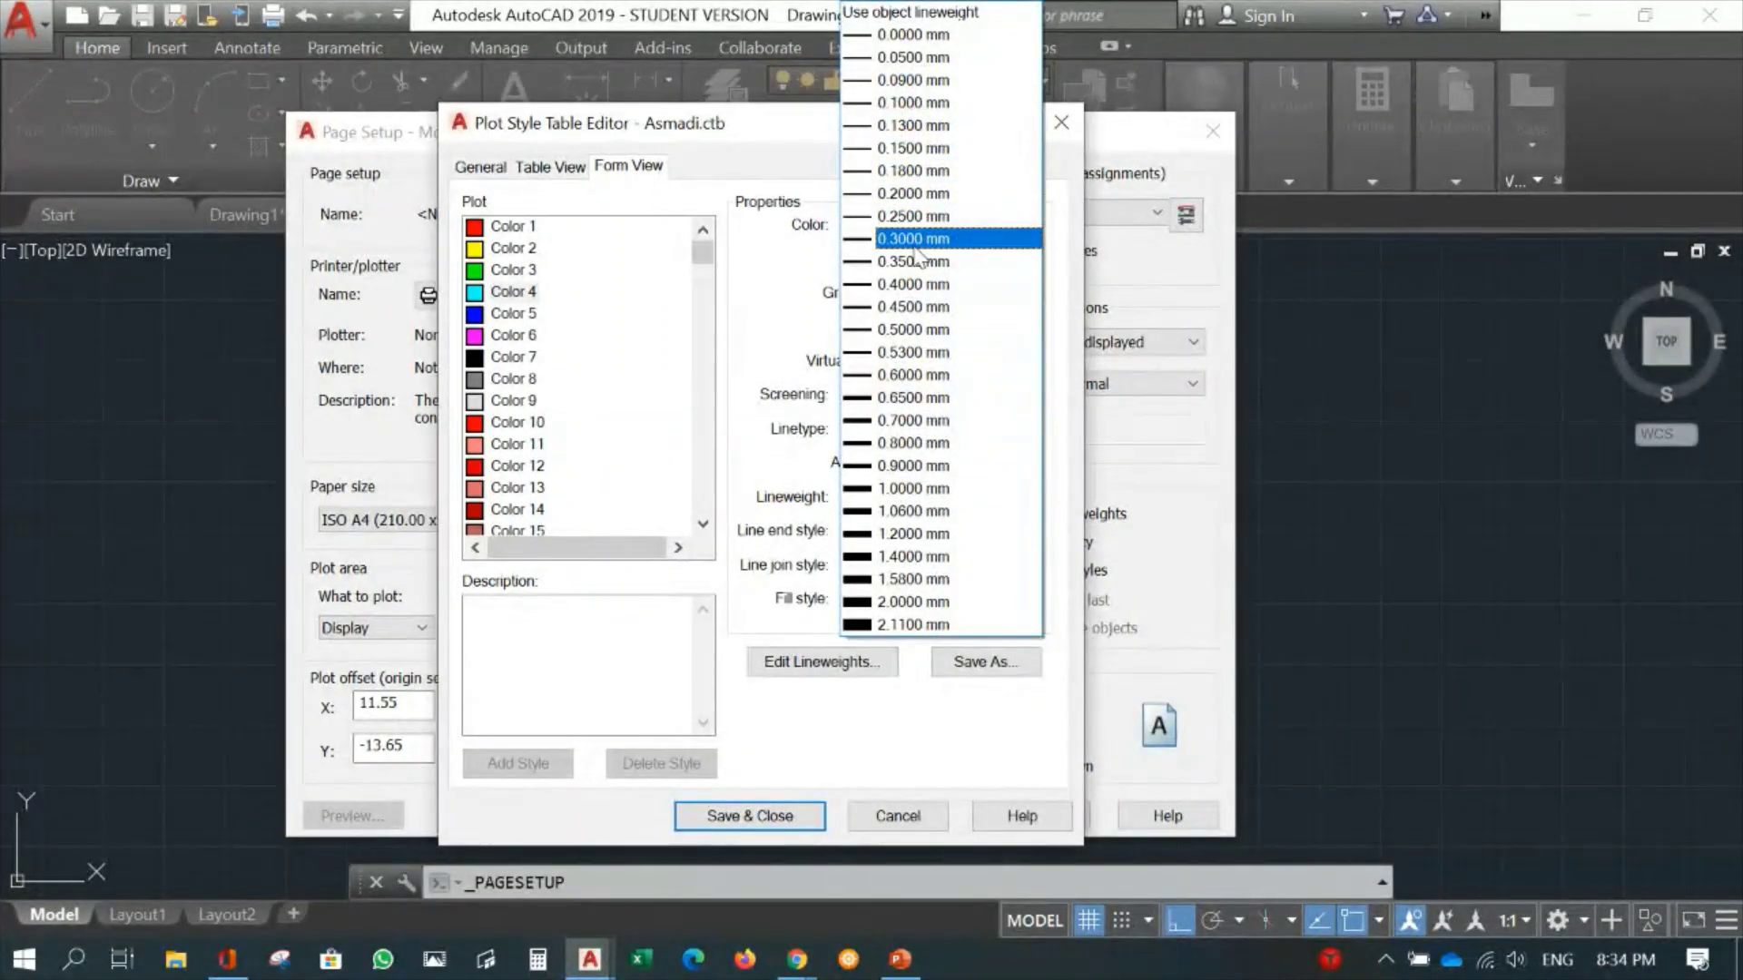
click(913, 243)
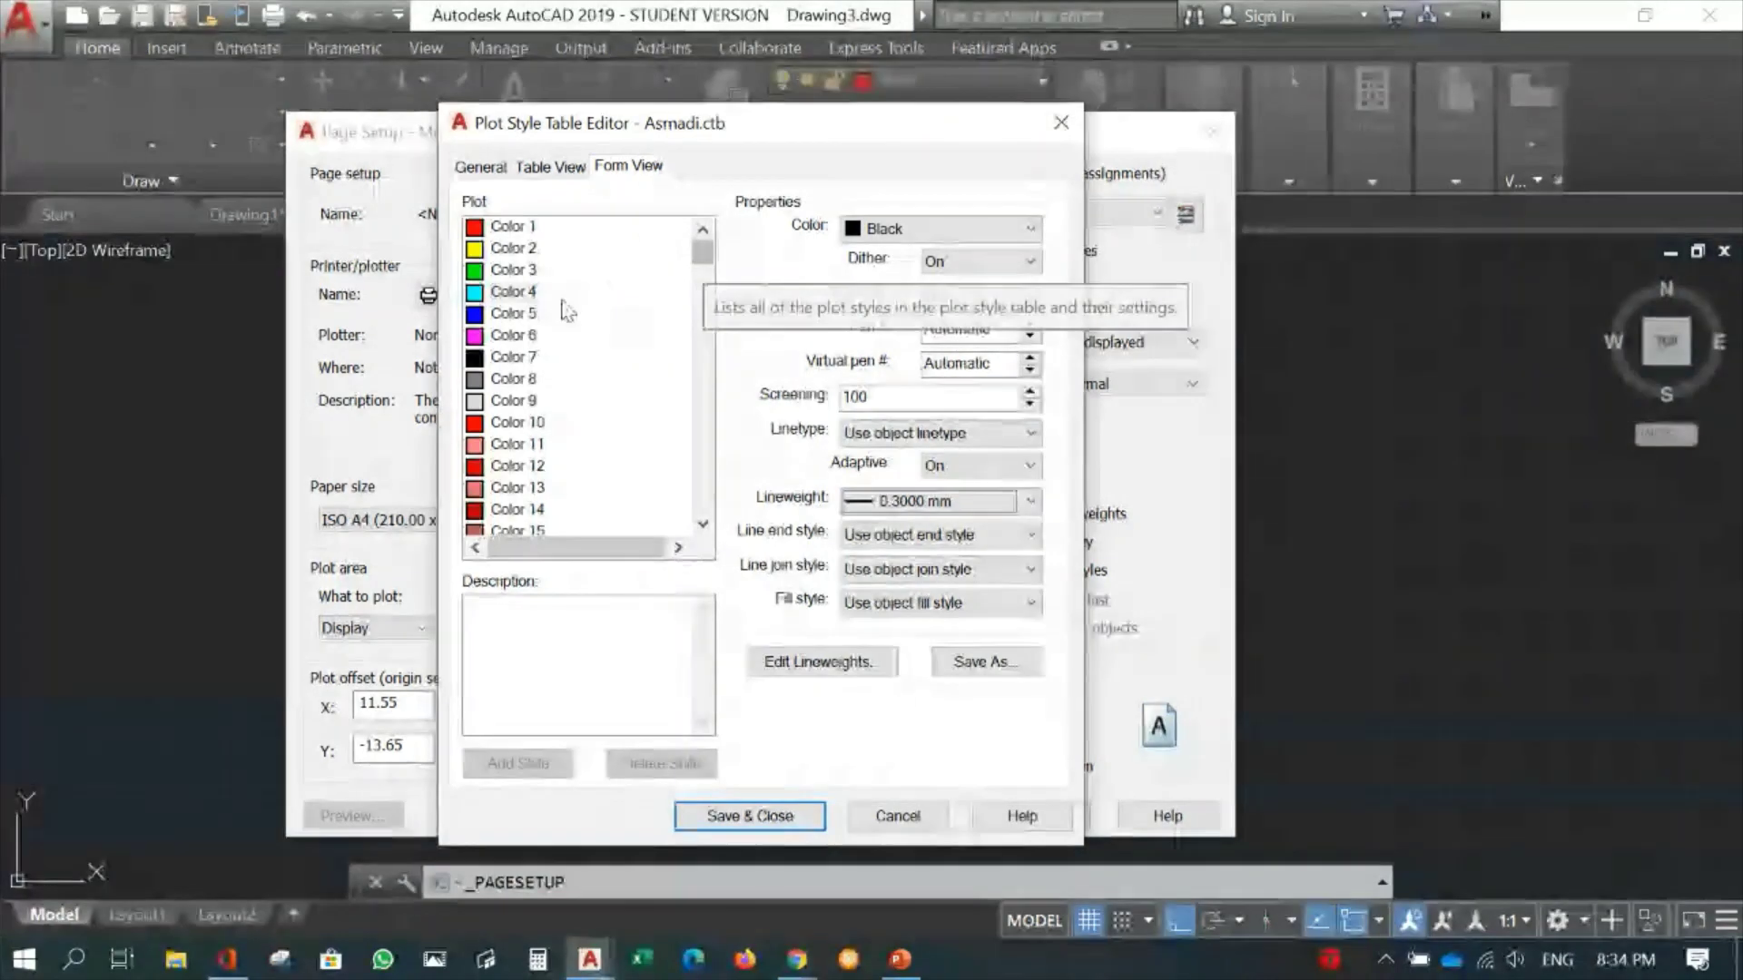
Set Color 5 in the plot style table to plot black with a 0.5000 mm lineweight.
click(514, 313)
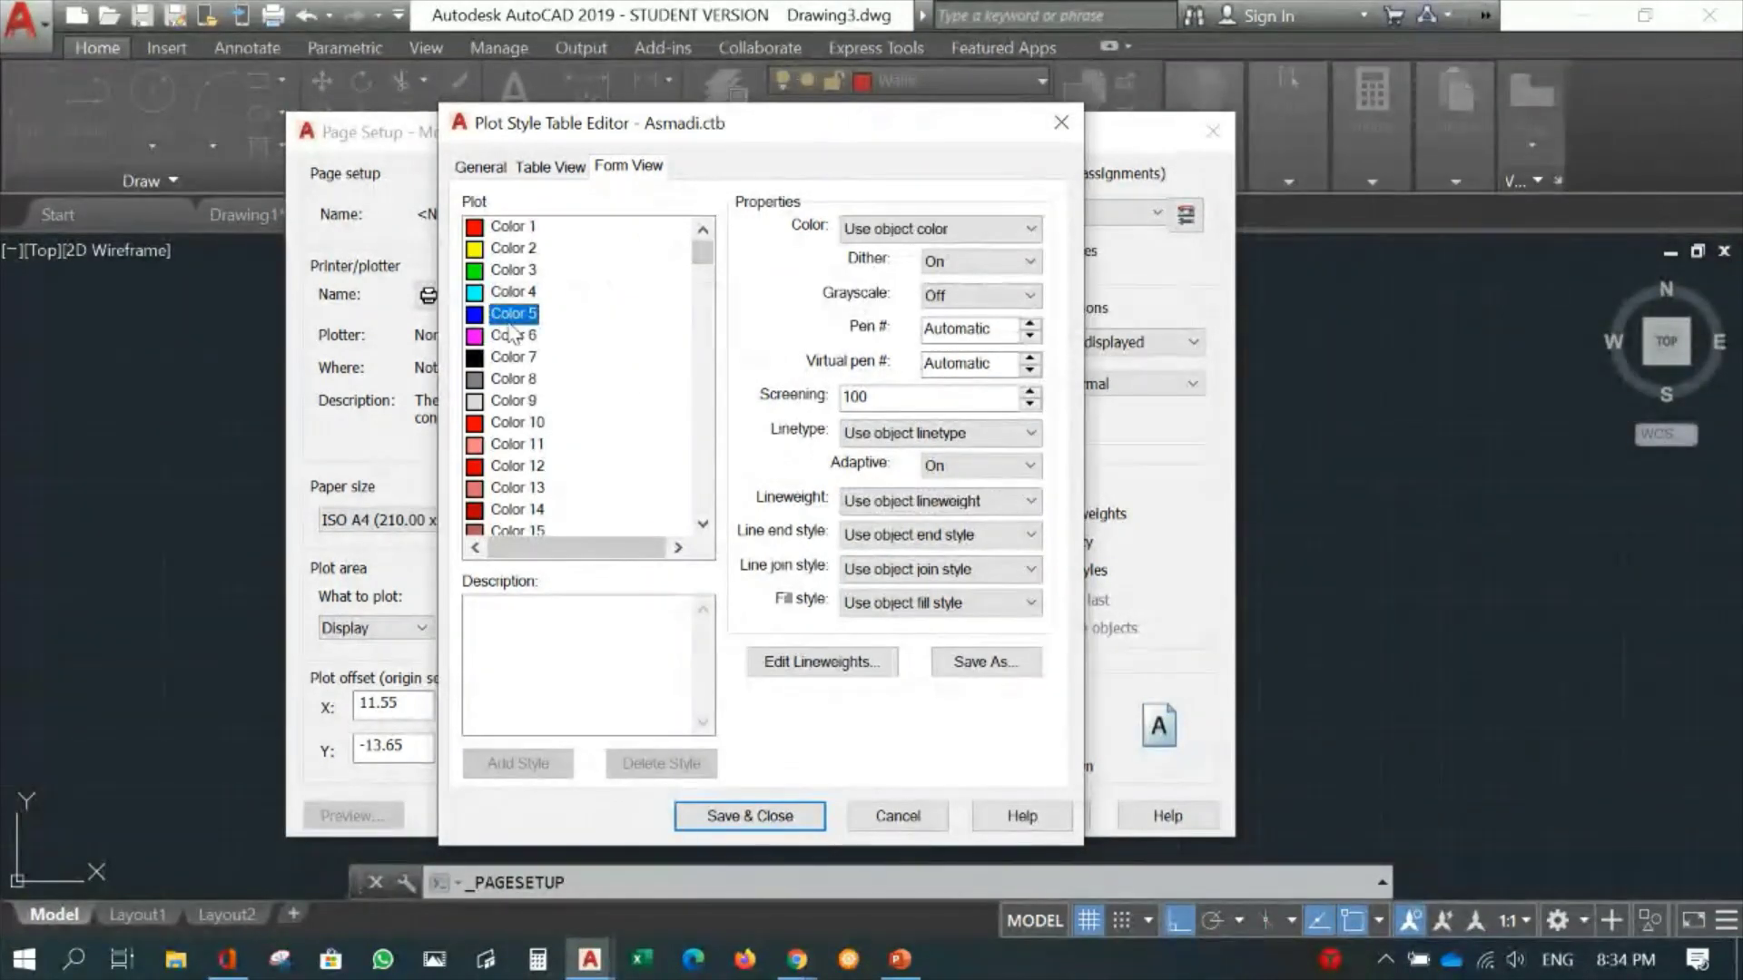
click(979, 229)
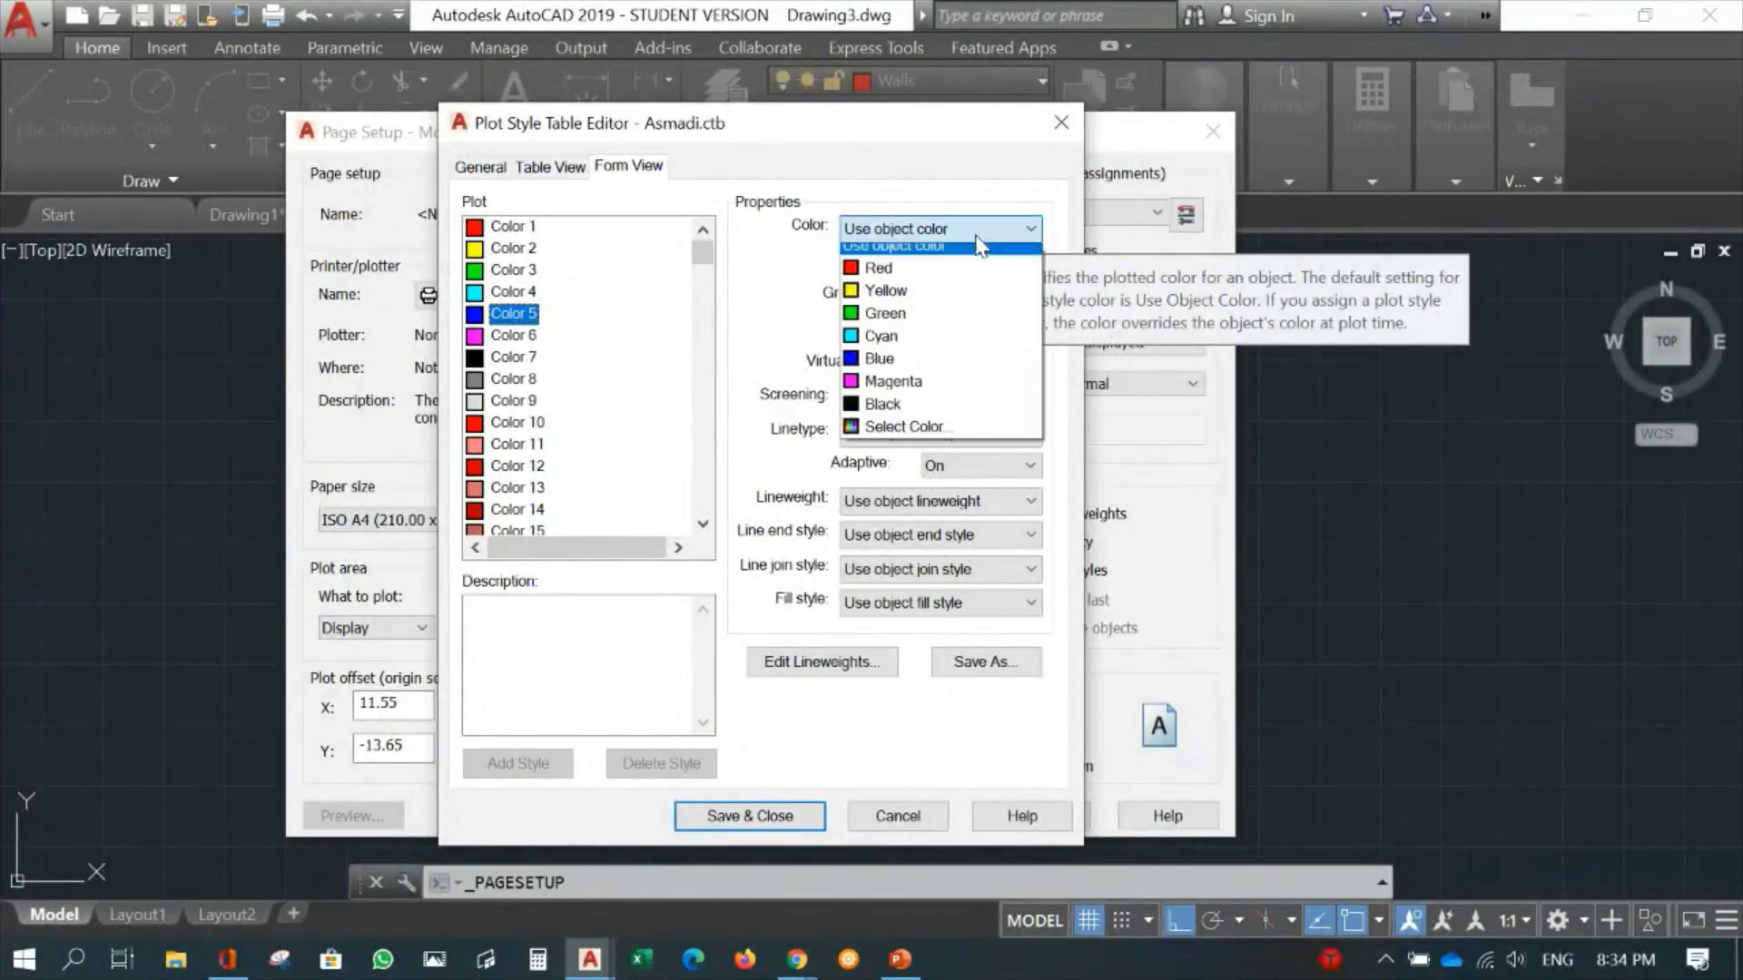
click(882, 414)
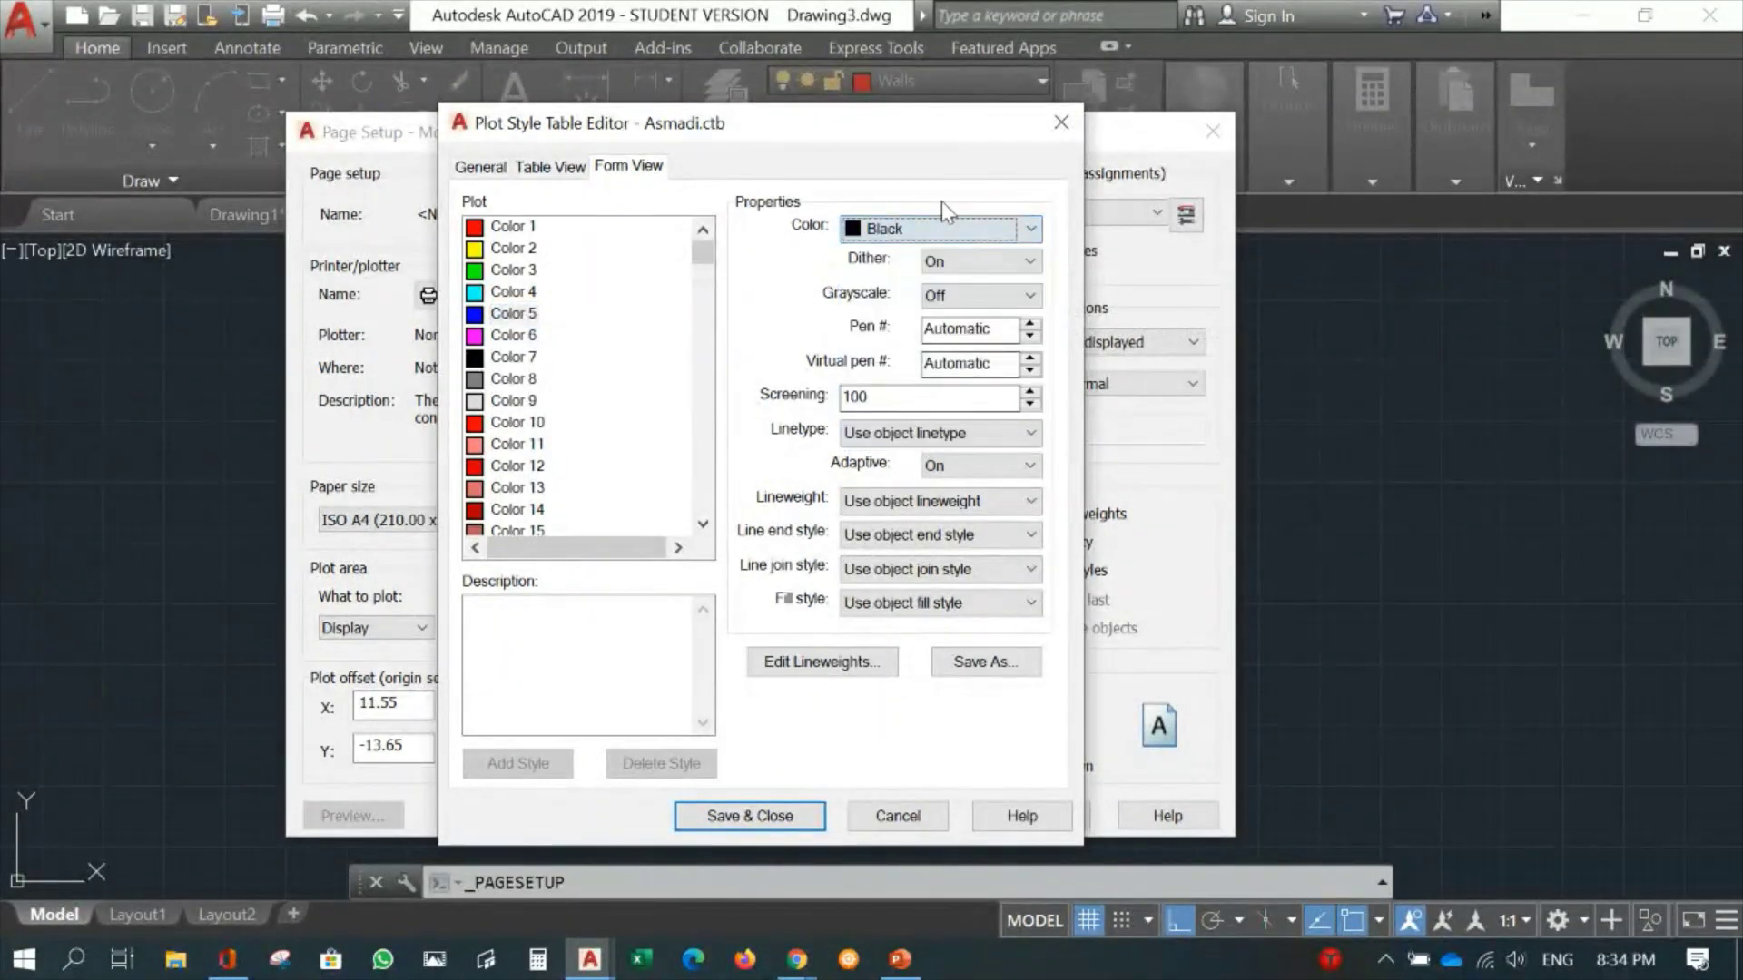
click(936, 502)
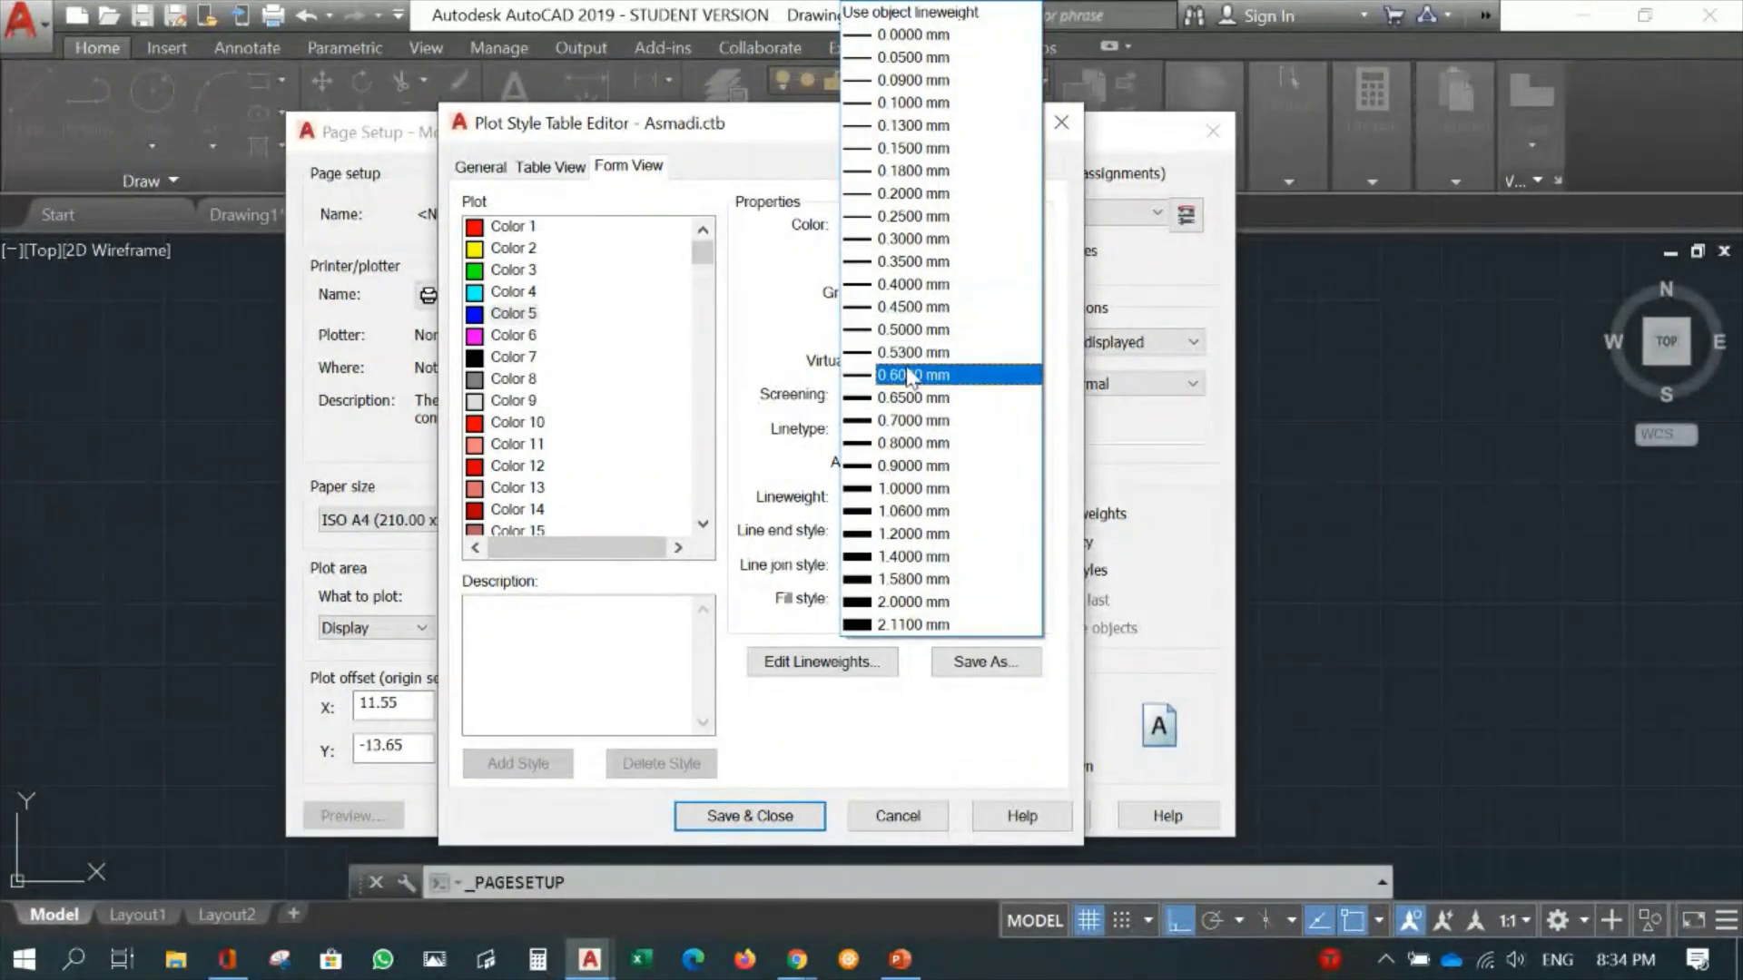
click(909, 332)
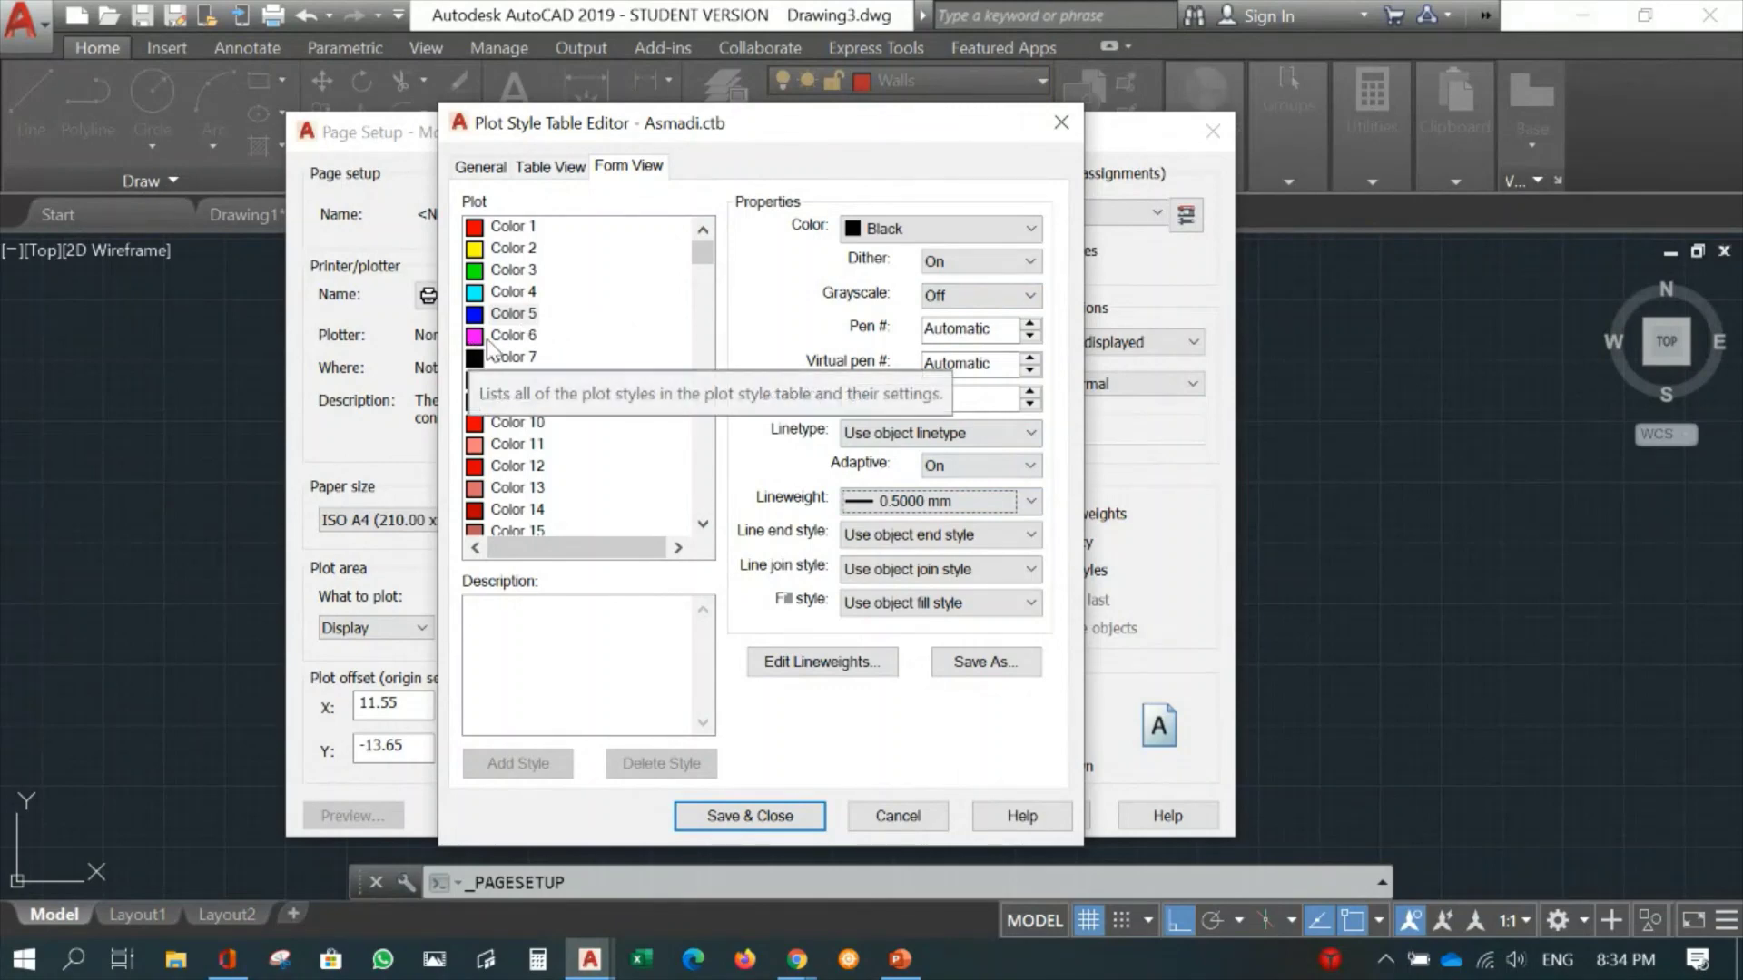
Set Color 6 in the plot style table to plot black with a 0.3500 mm lineweight.
click(514, 338)
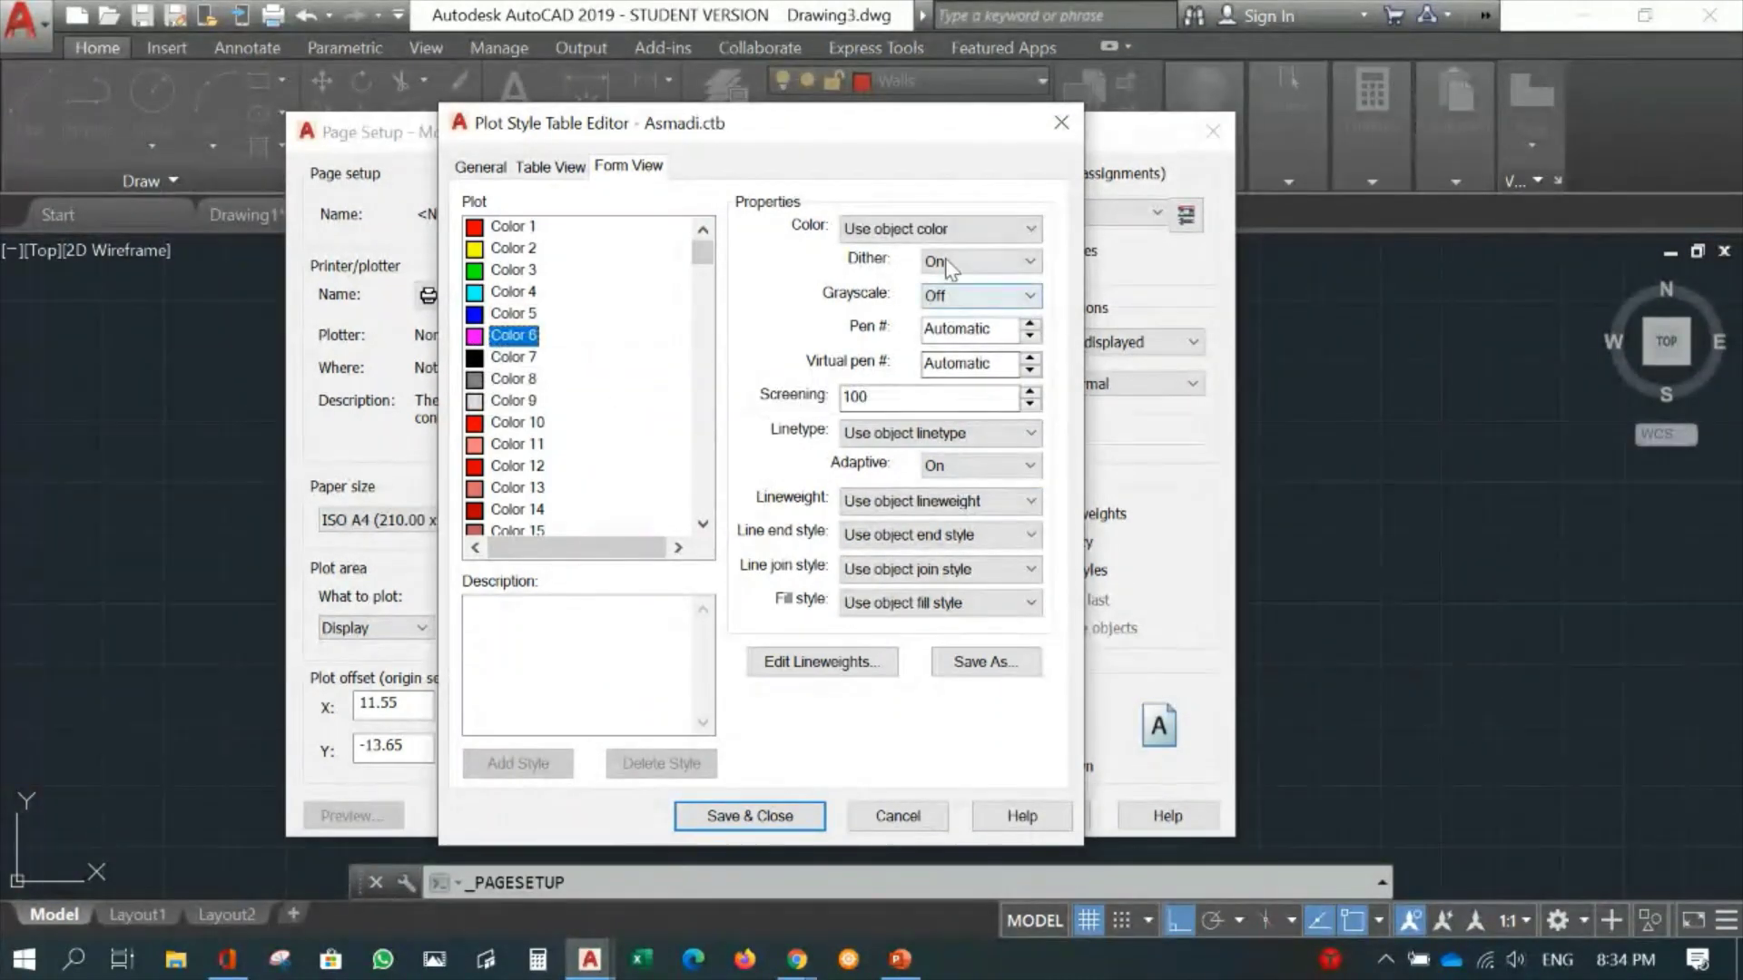
click(953, 228)
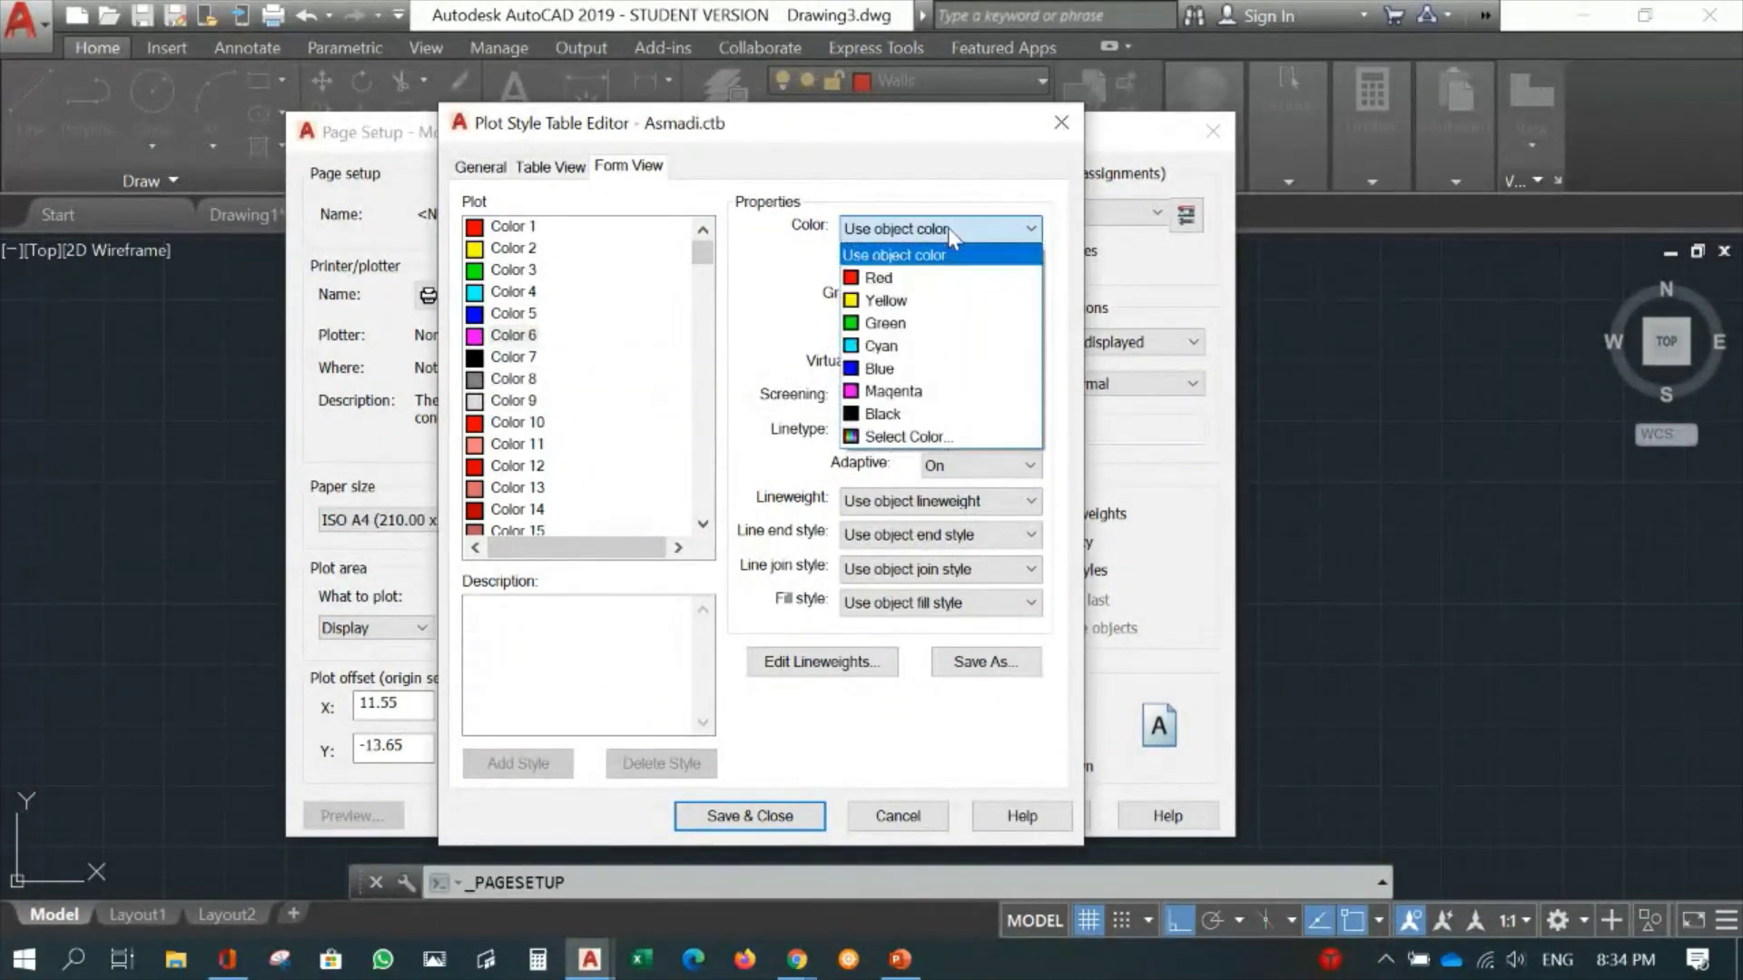
click(911, 415)
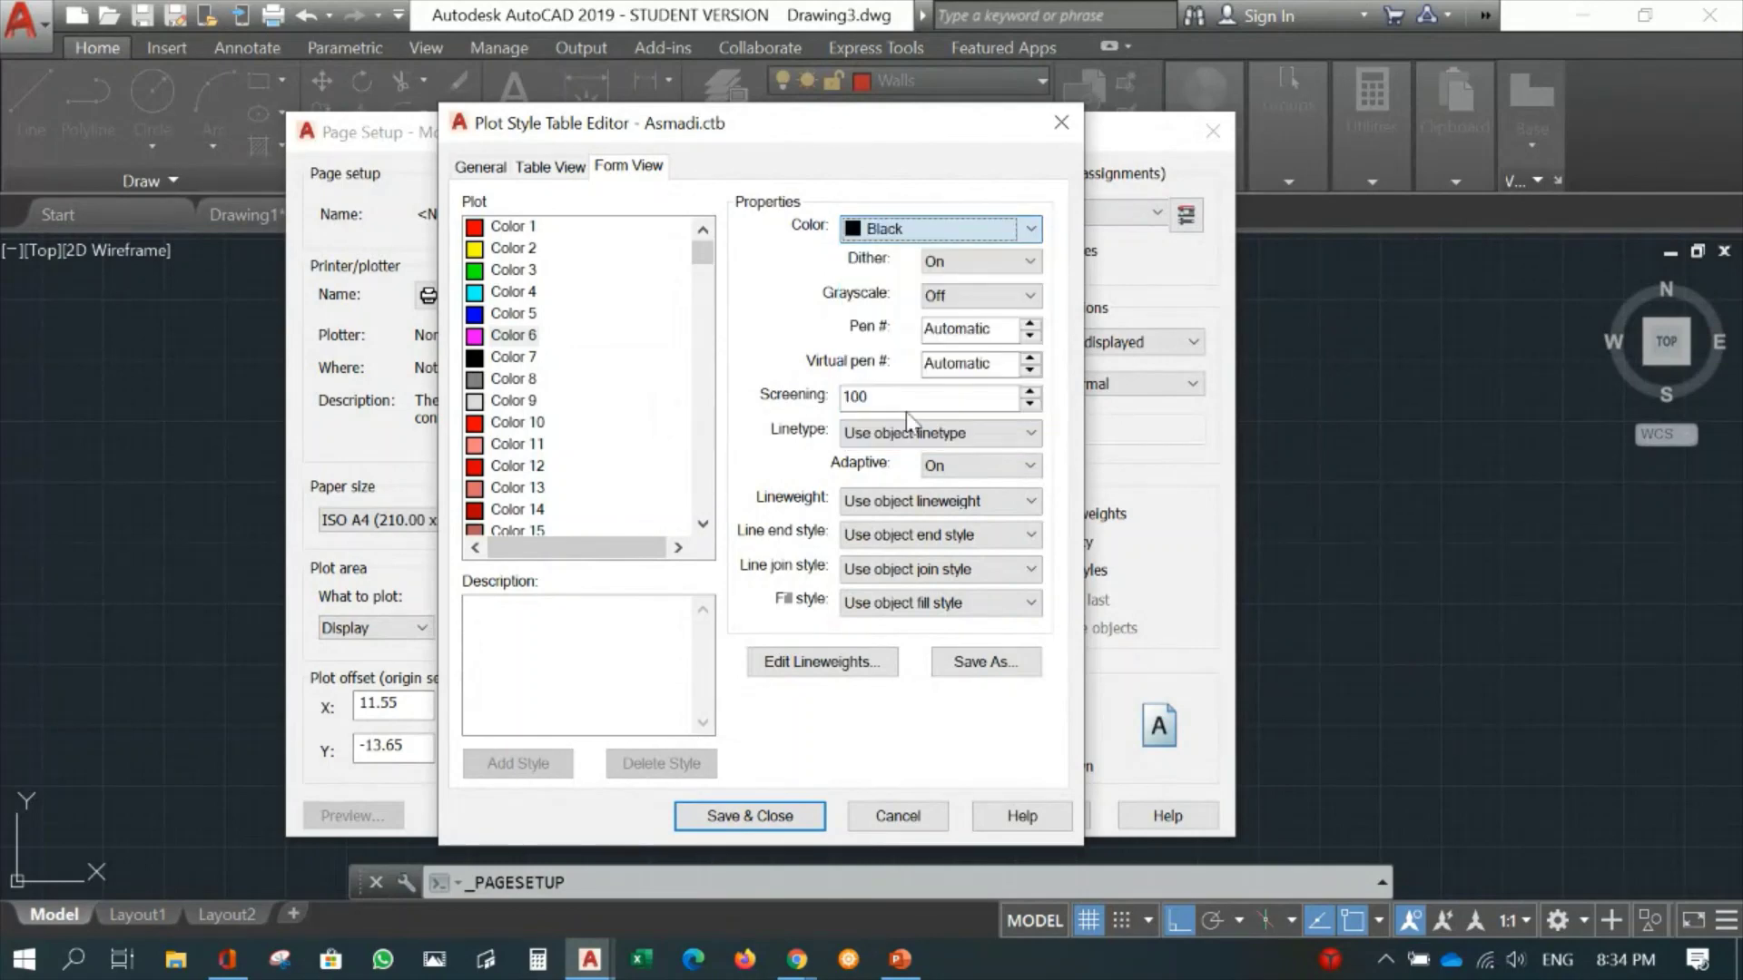
click(917, 504)
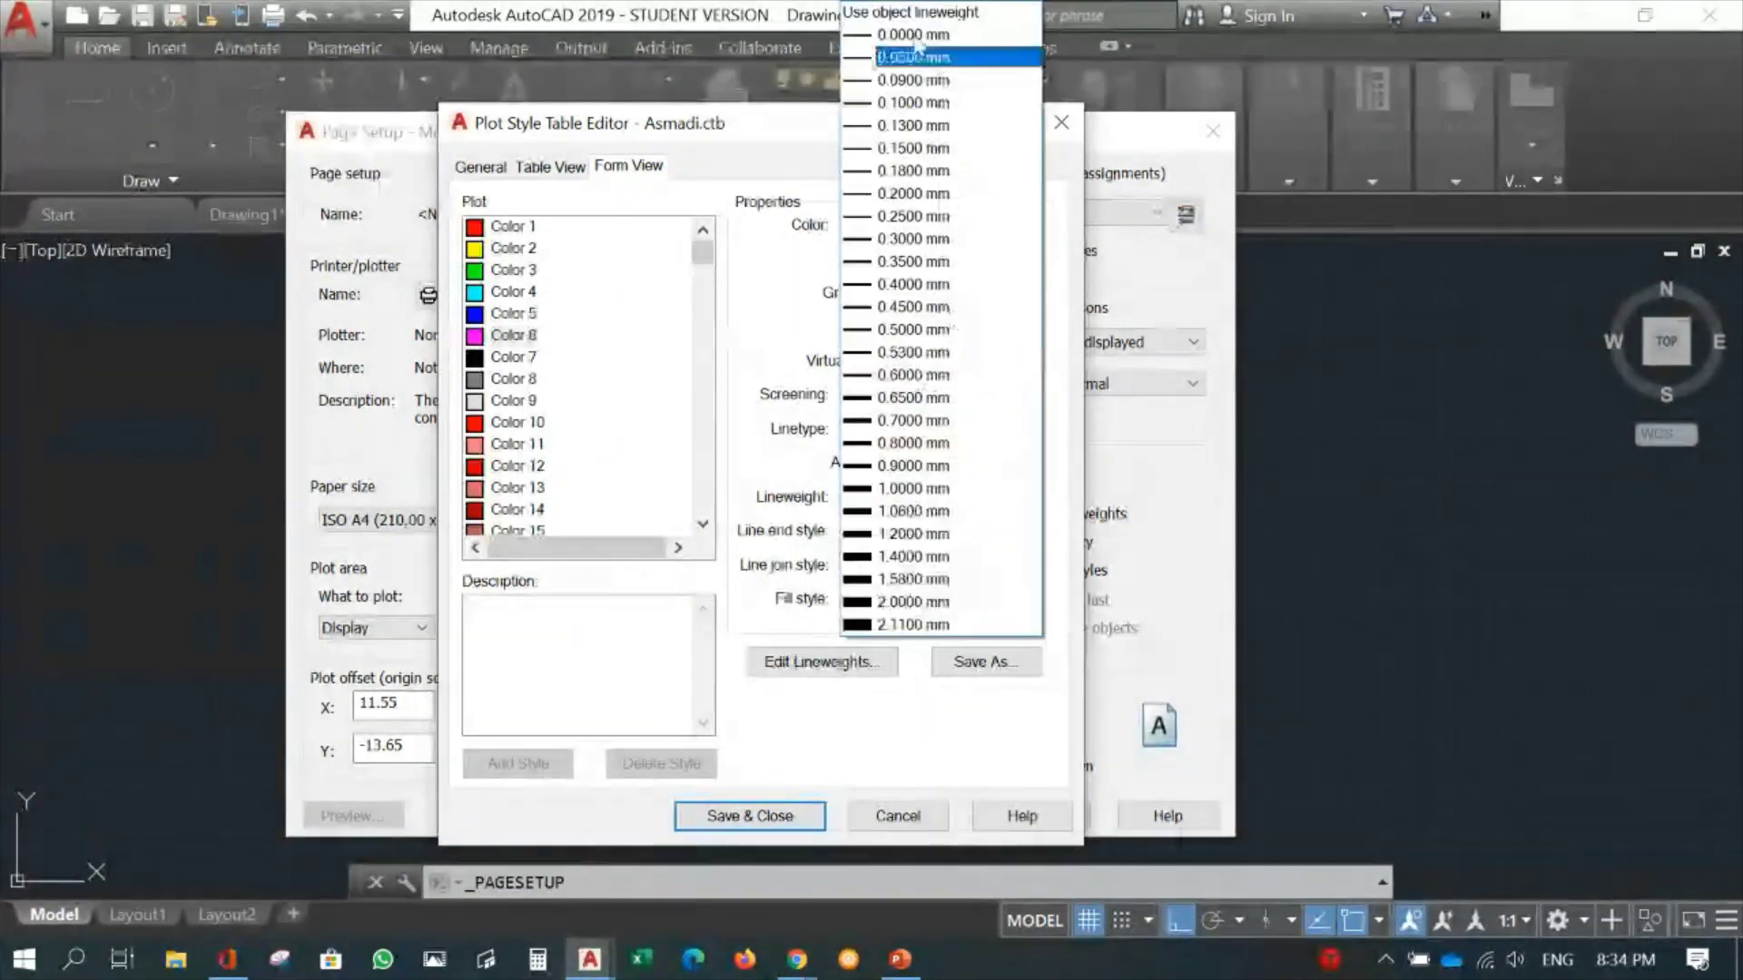
click(913, 263)
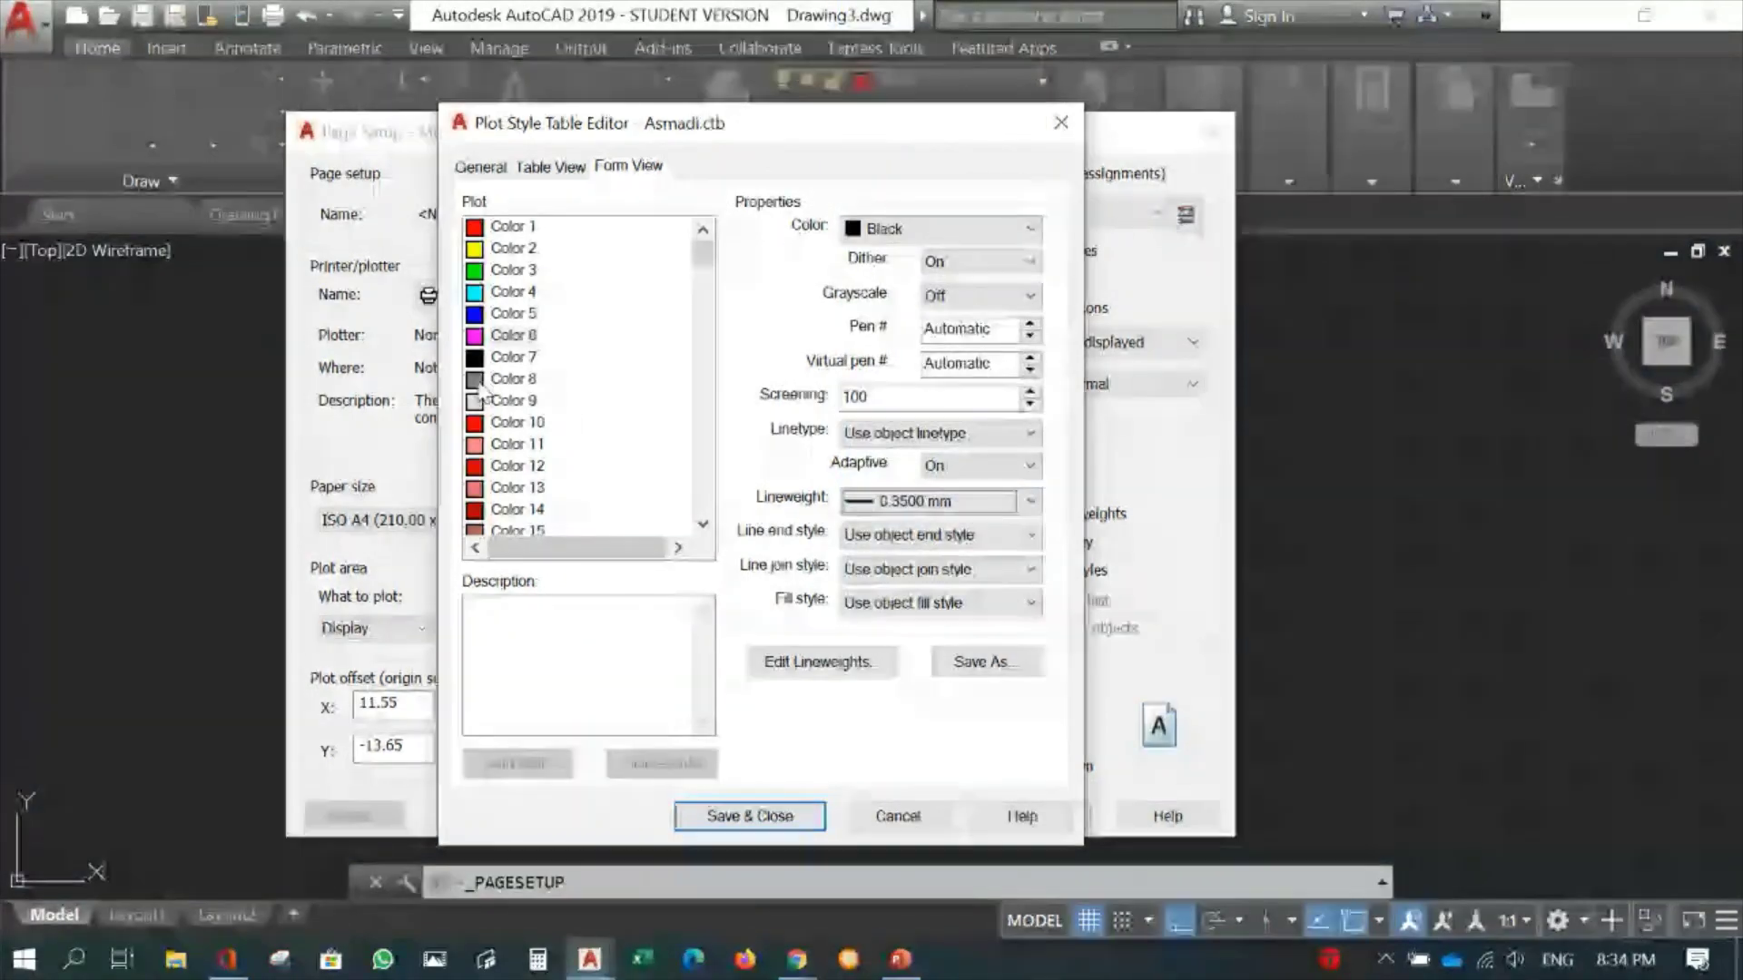
Set Color 7 in the plot style table to plot black with a 0.2000 mm lineweight.
click(504, 366)
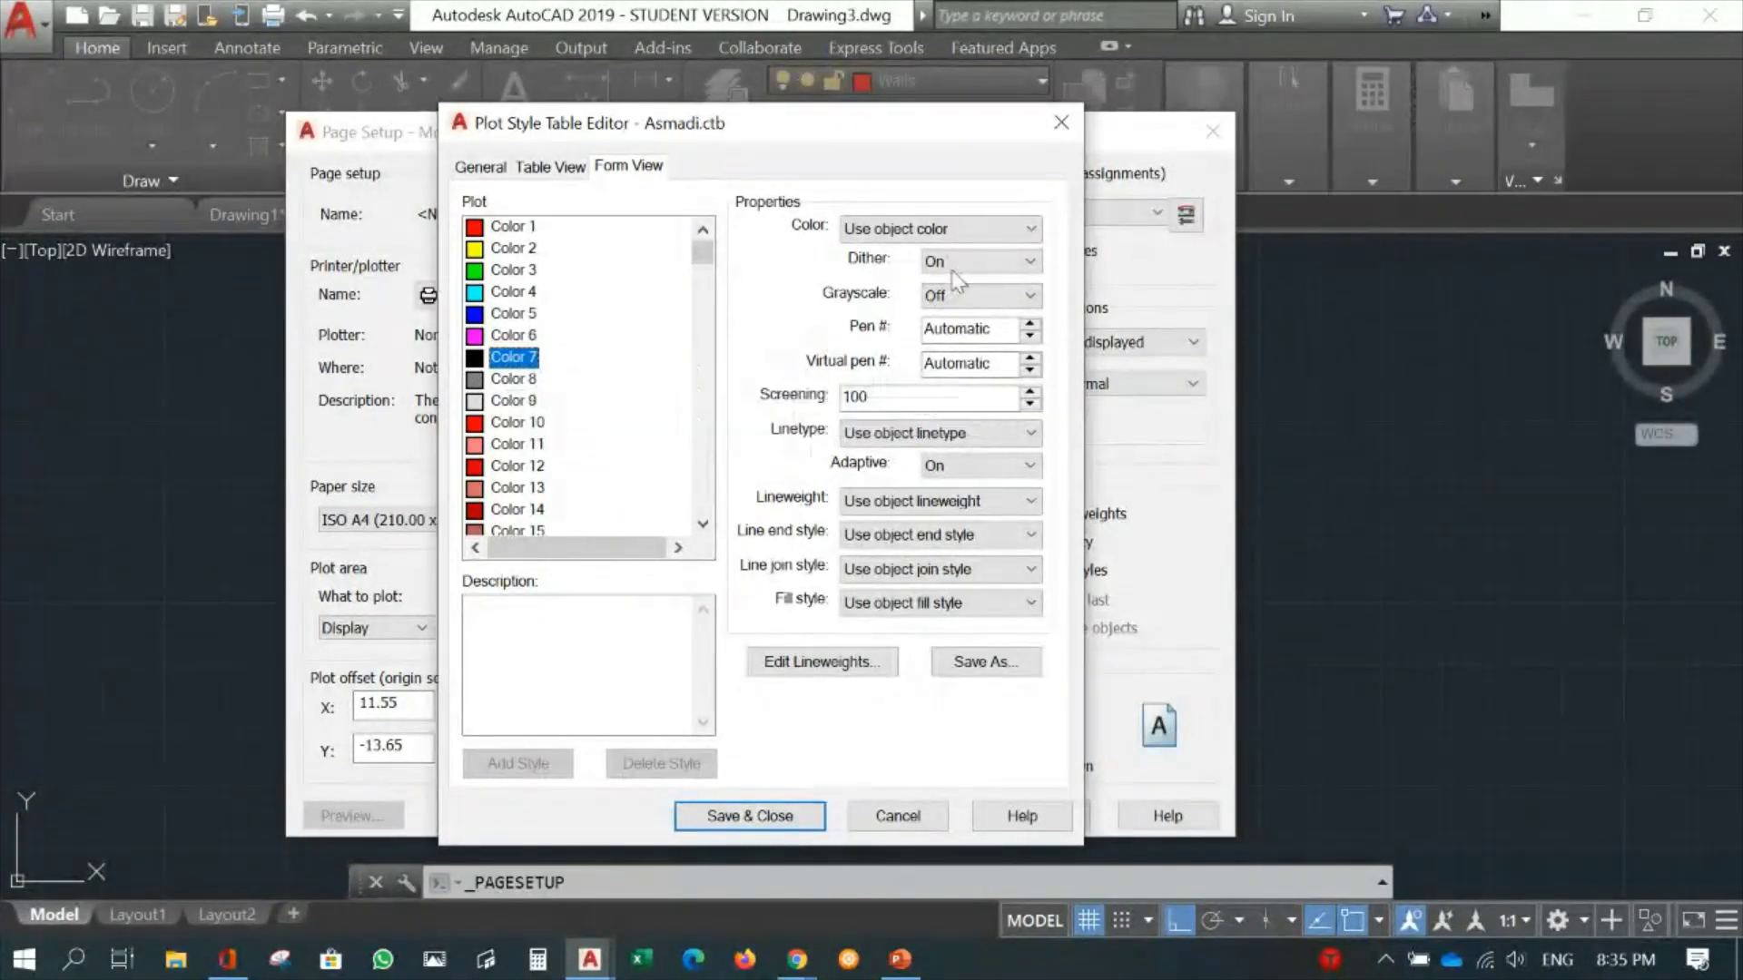
click(973, 227)
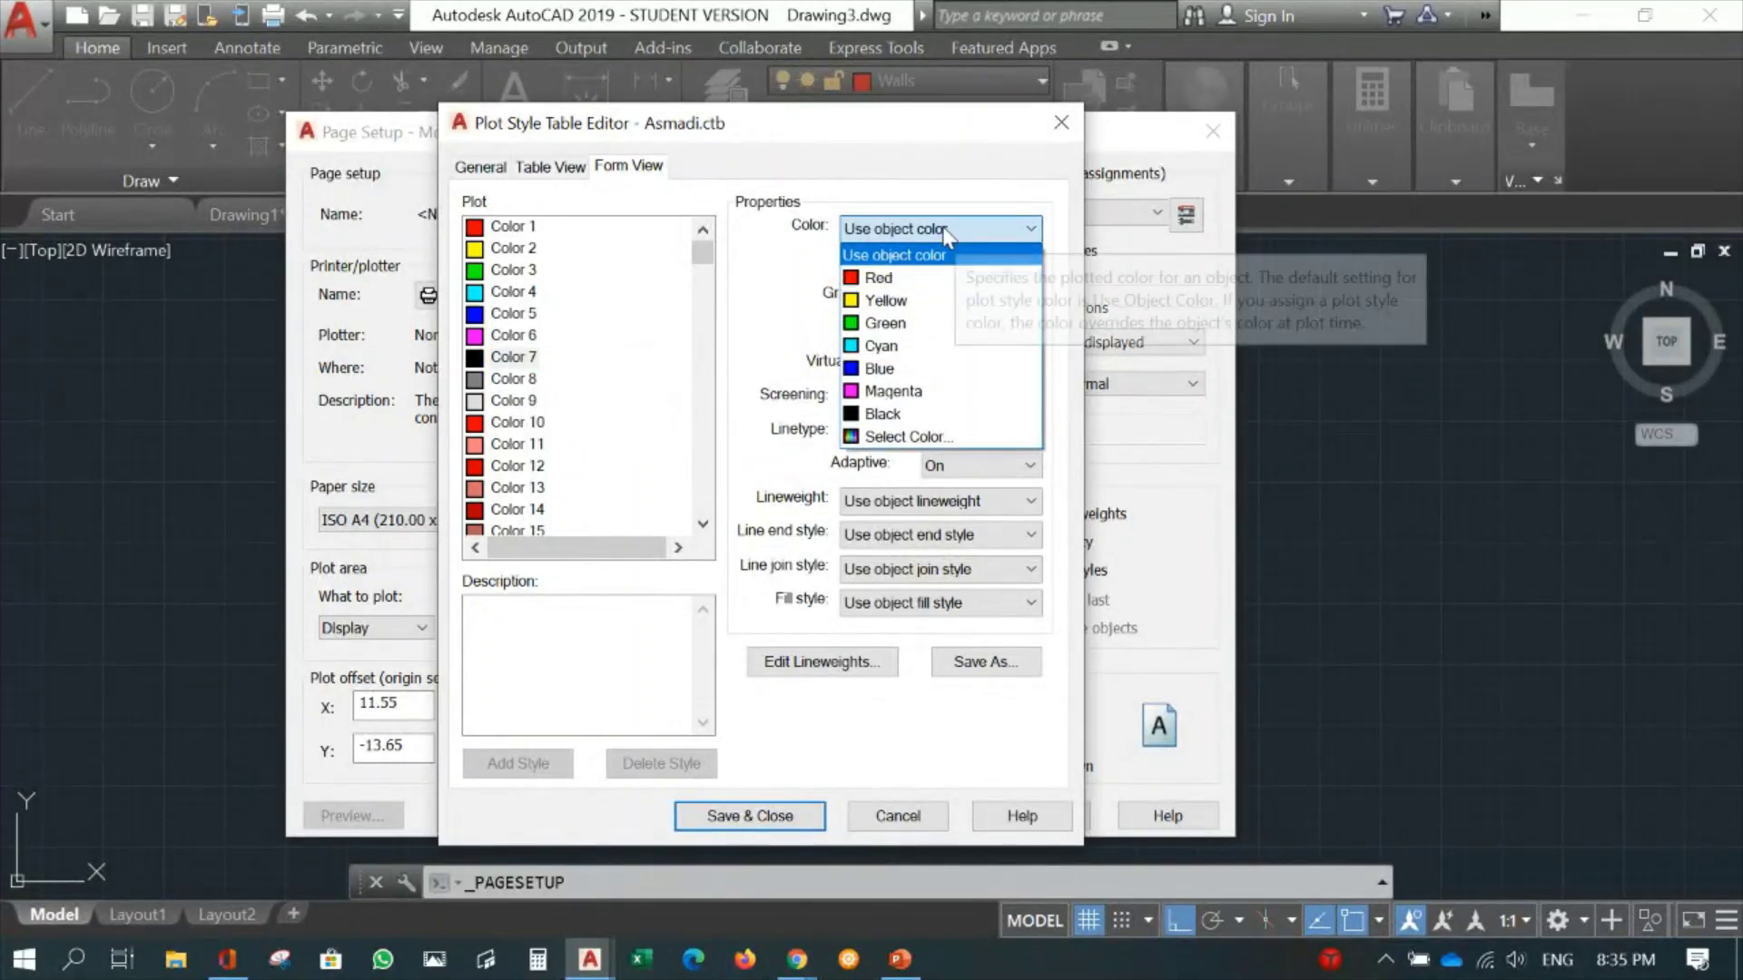
click(885, 414)
click(953, 501)
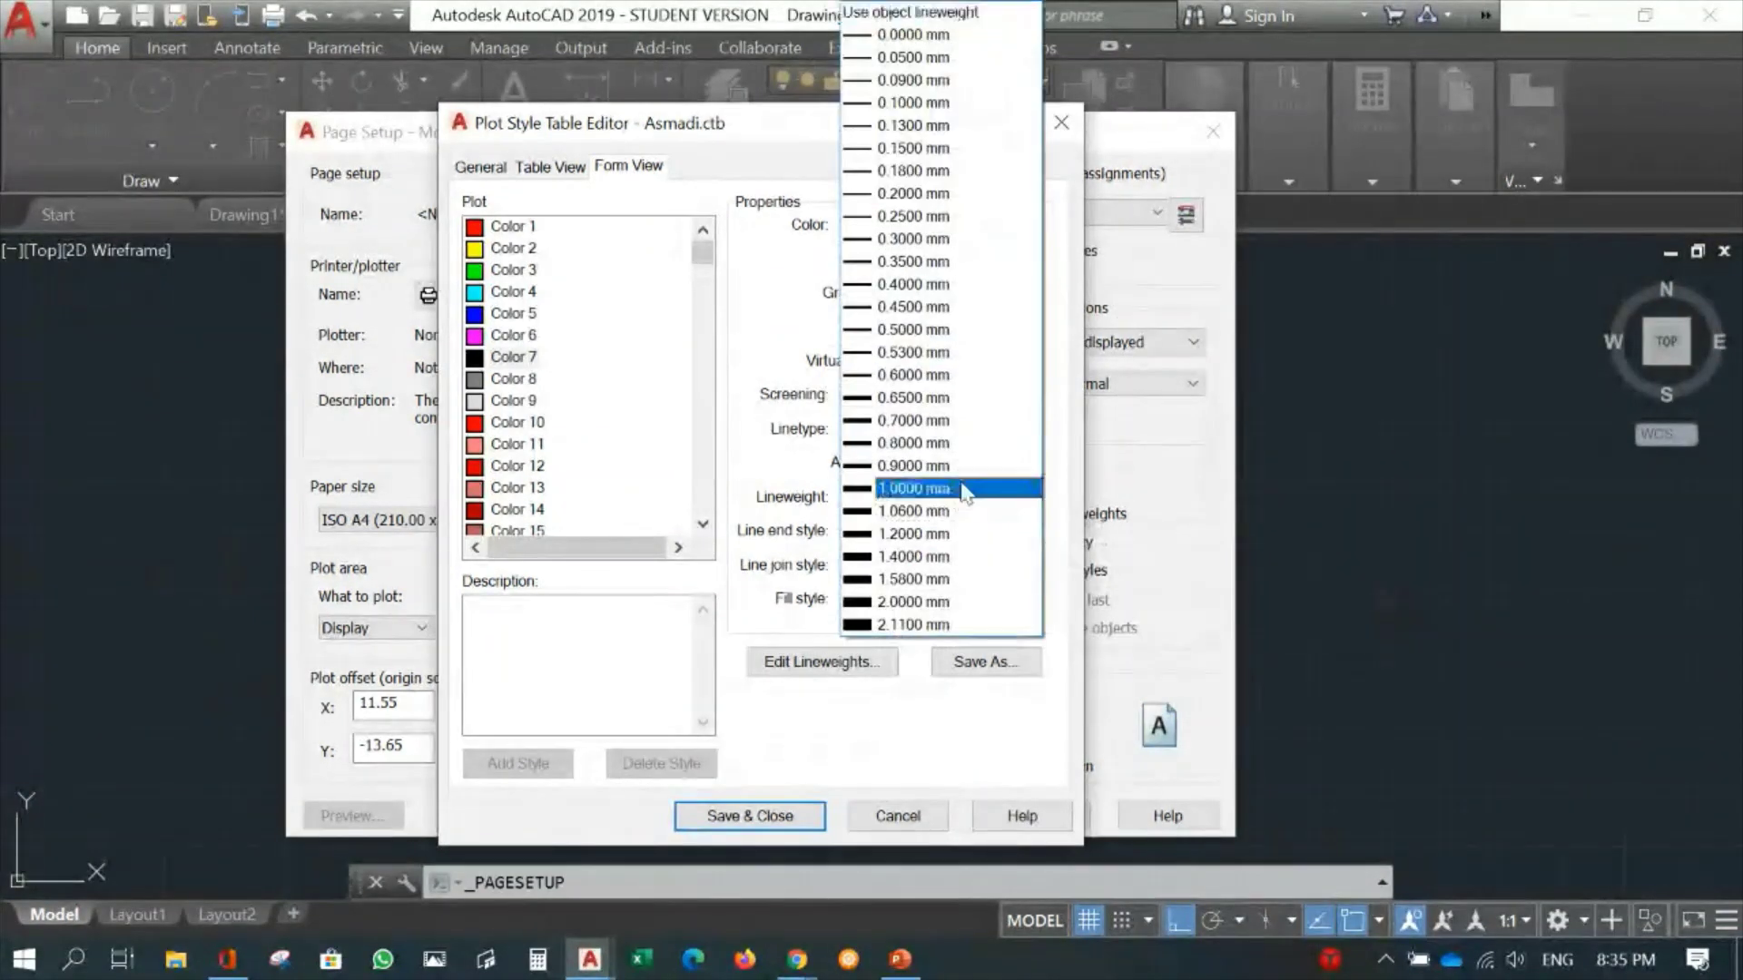
click(912, 194)
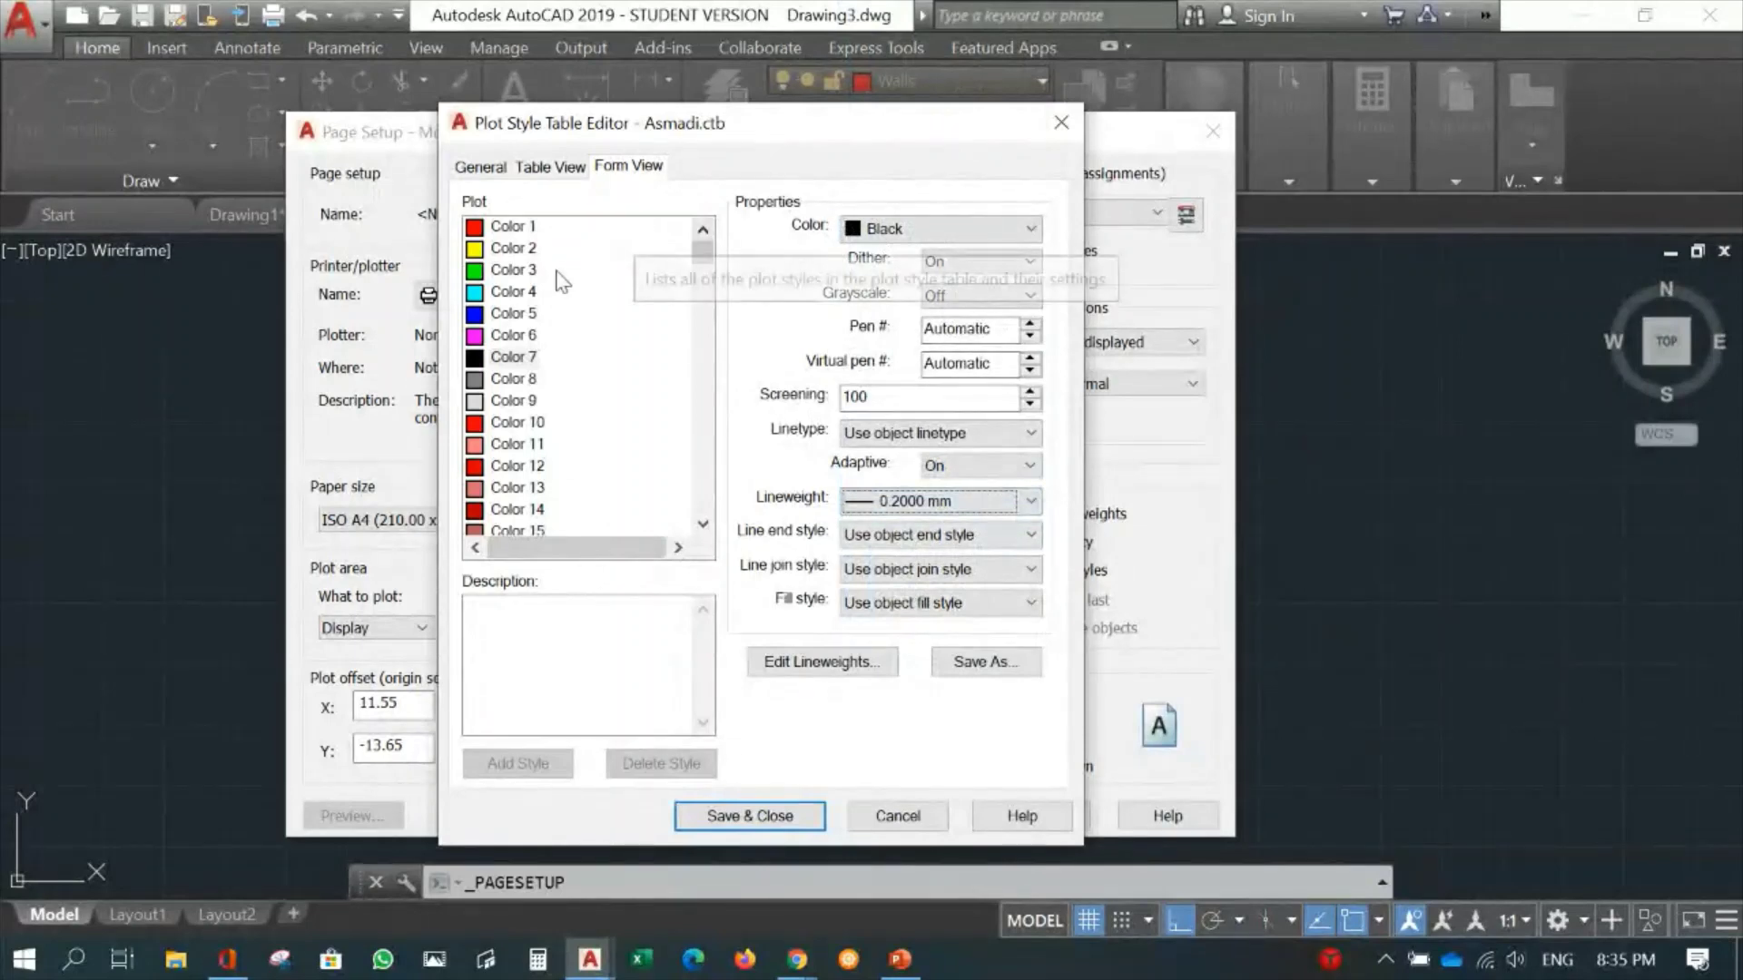
Set Color 8 in the plot style table to plot black with a 0.1000 mm lineweight.
click(506, 379)
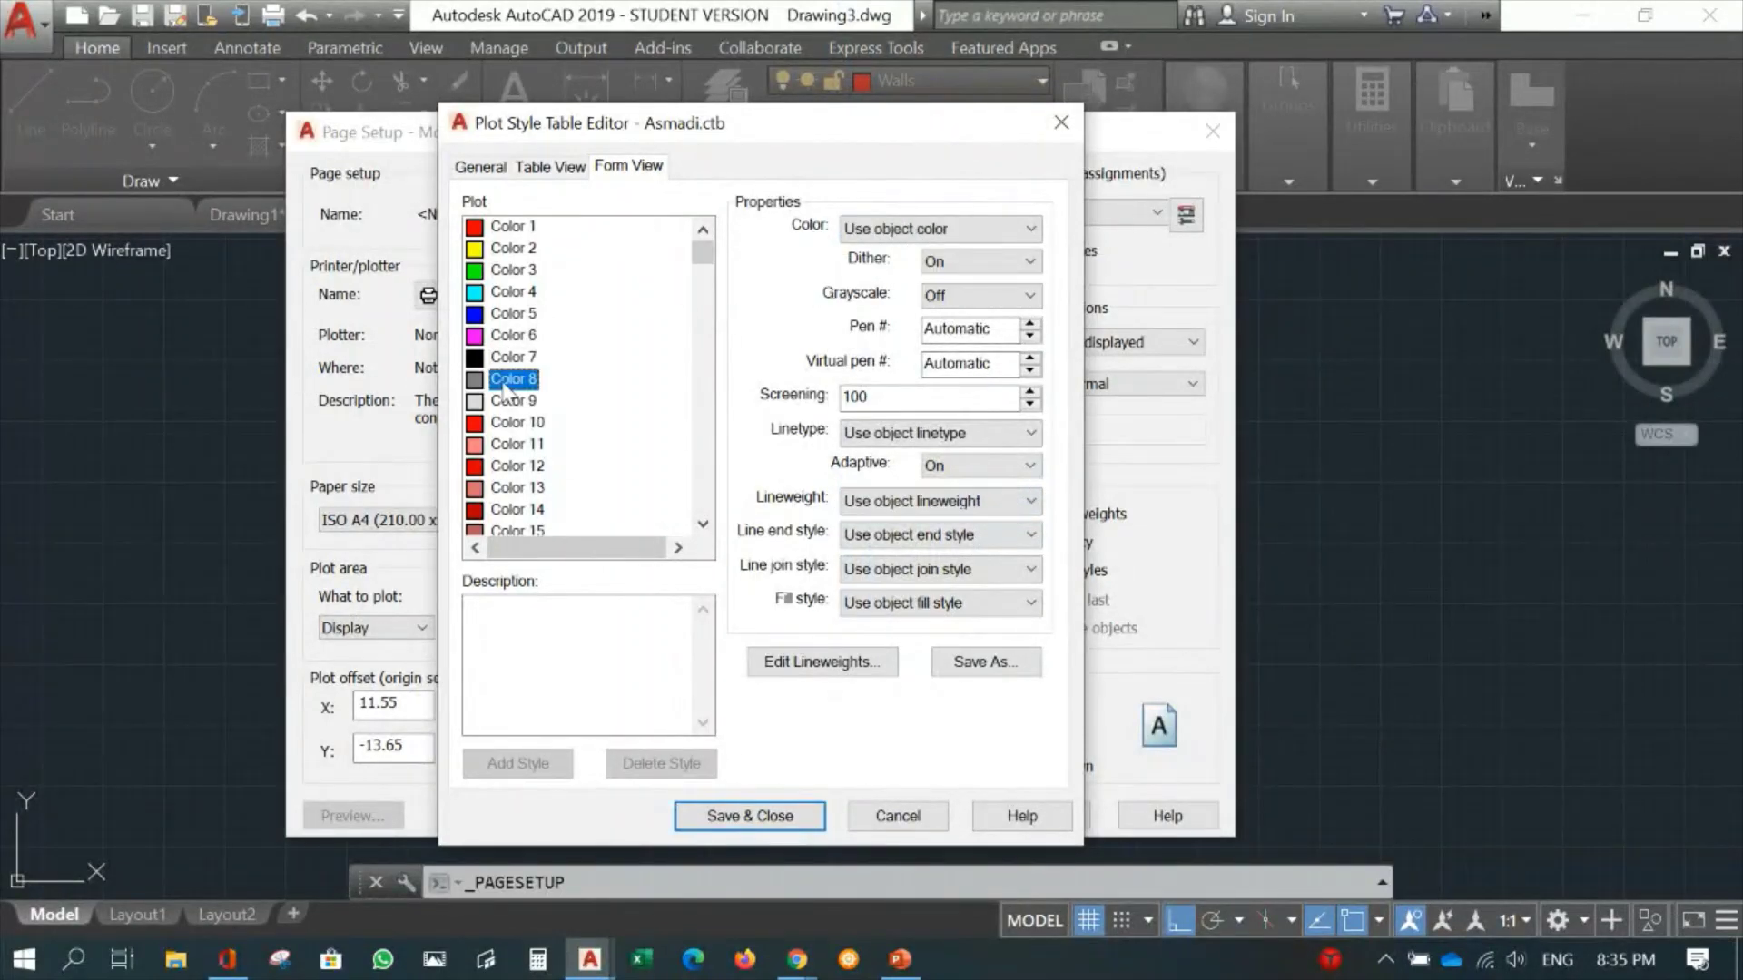
click(992, 228)
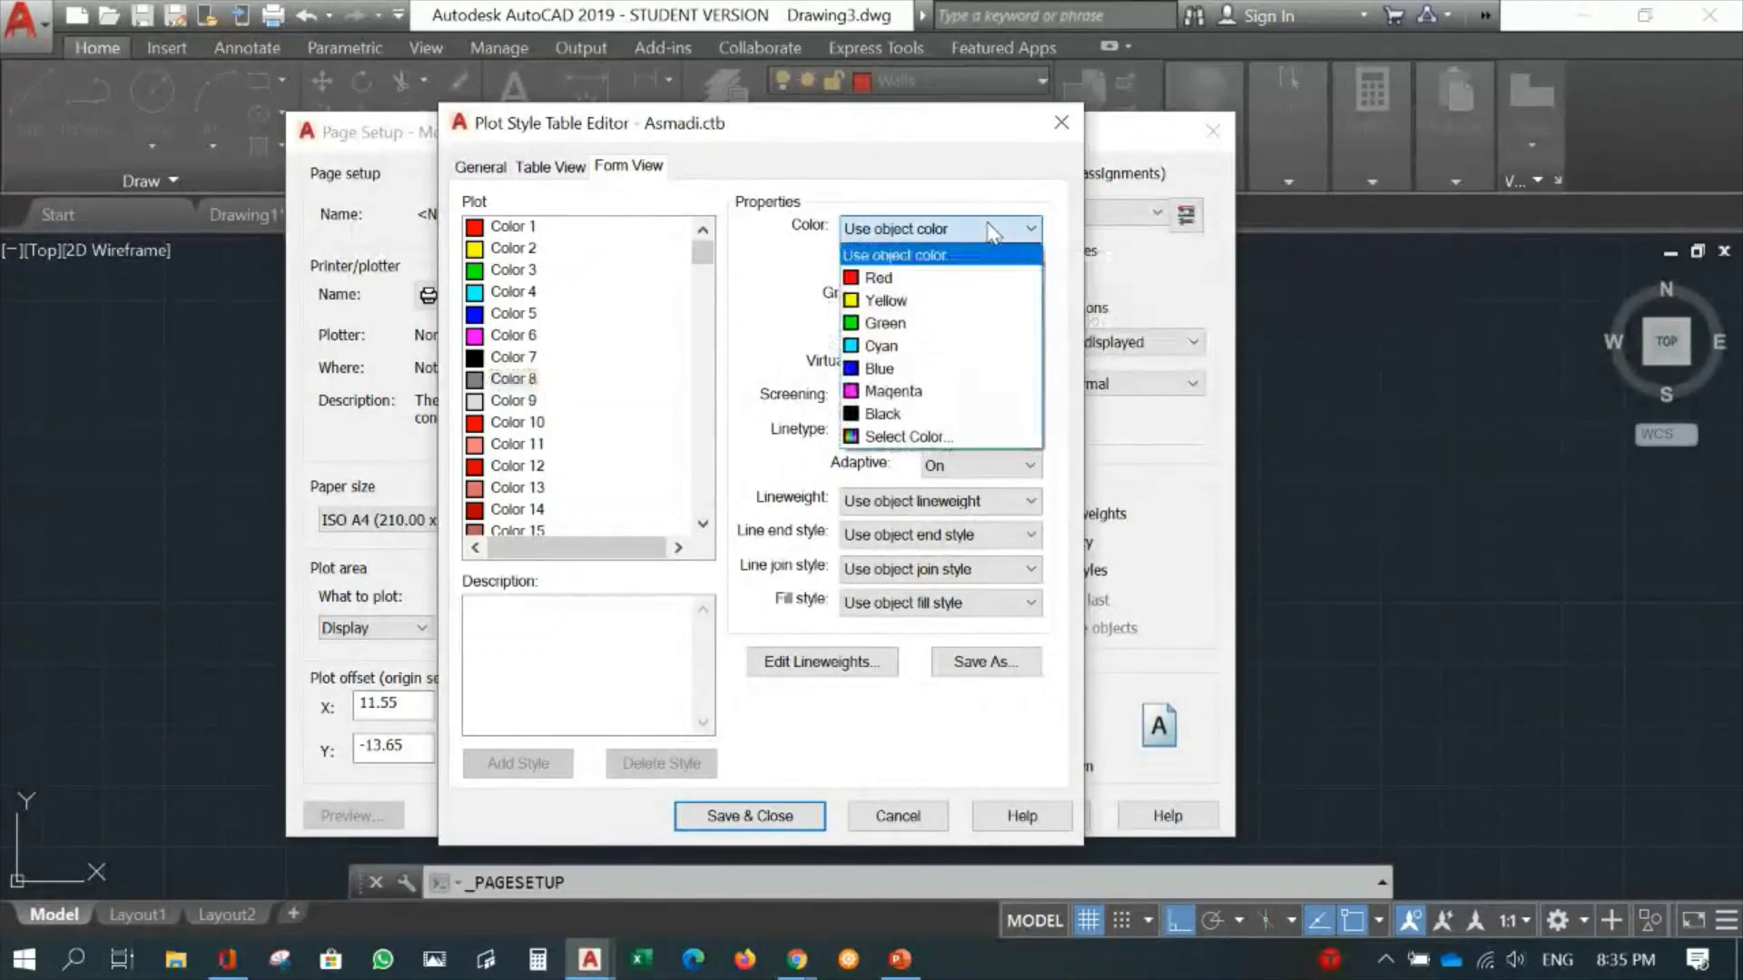
click(897, 413)
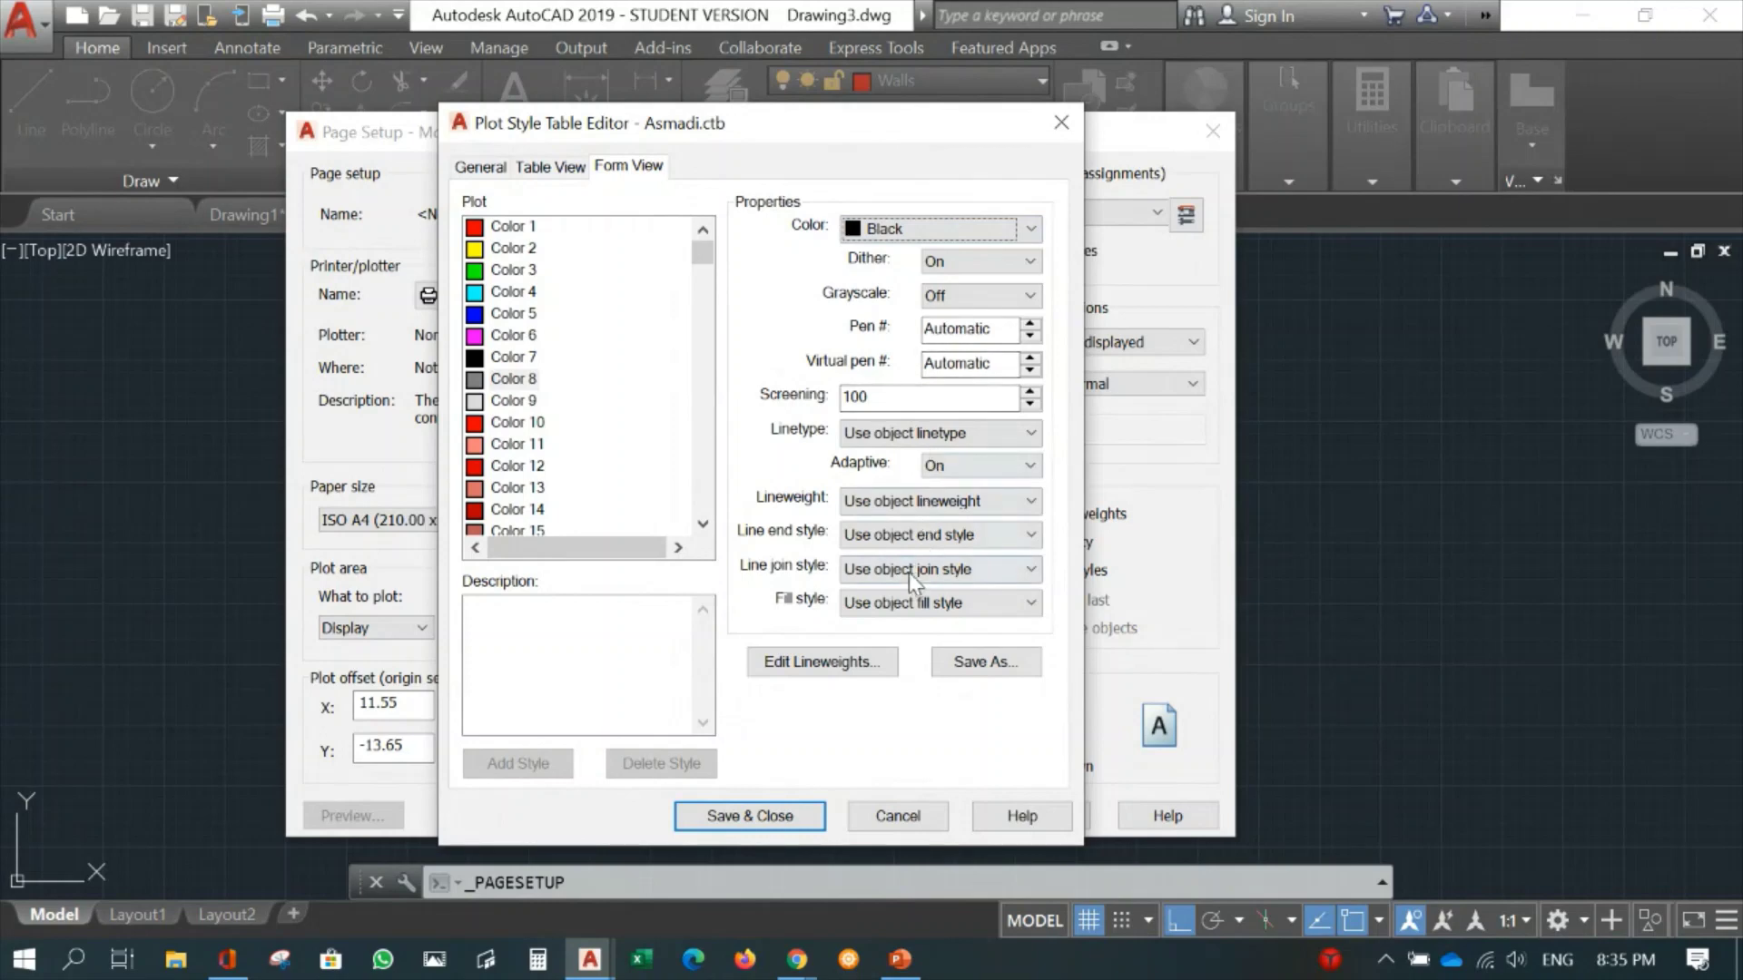
click(972, 501)
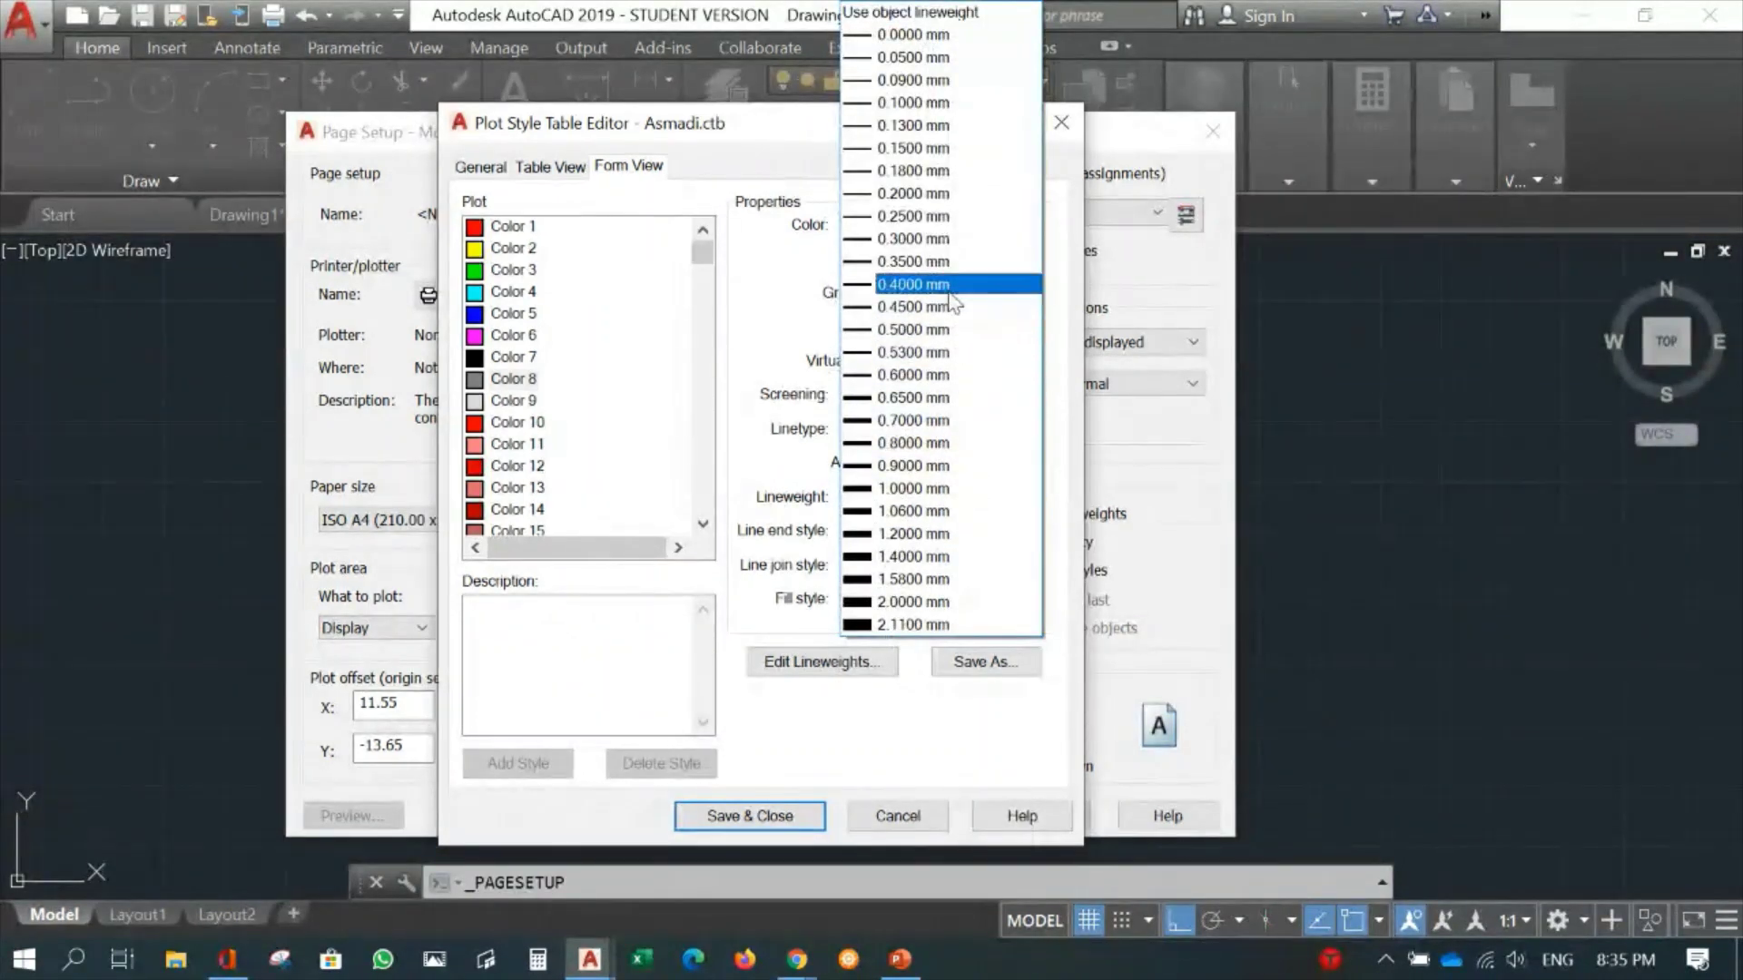
click(912, 105)
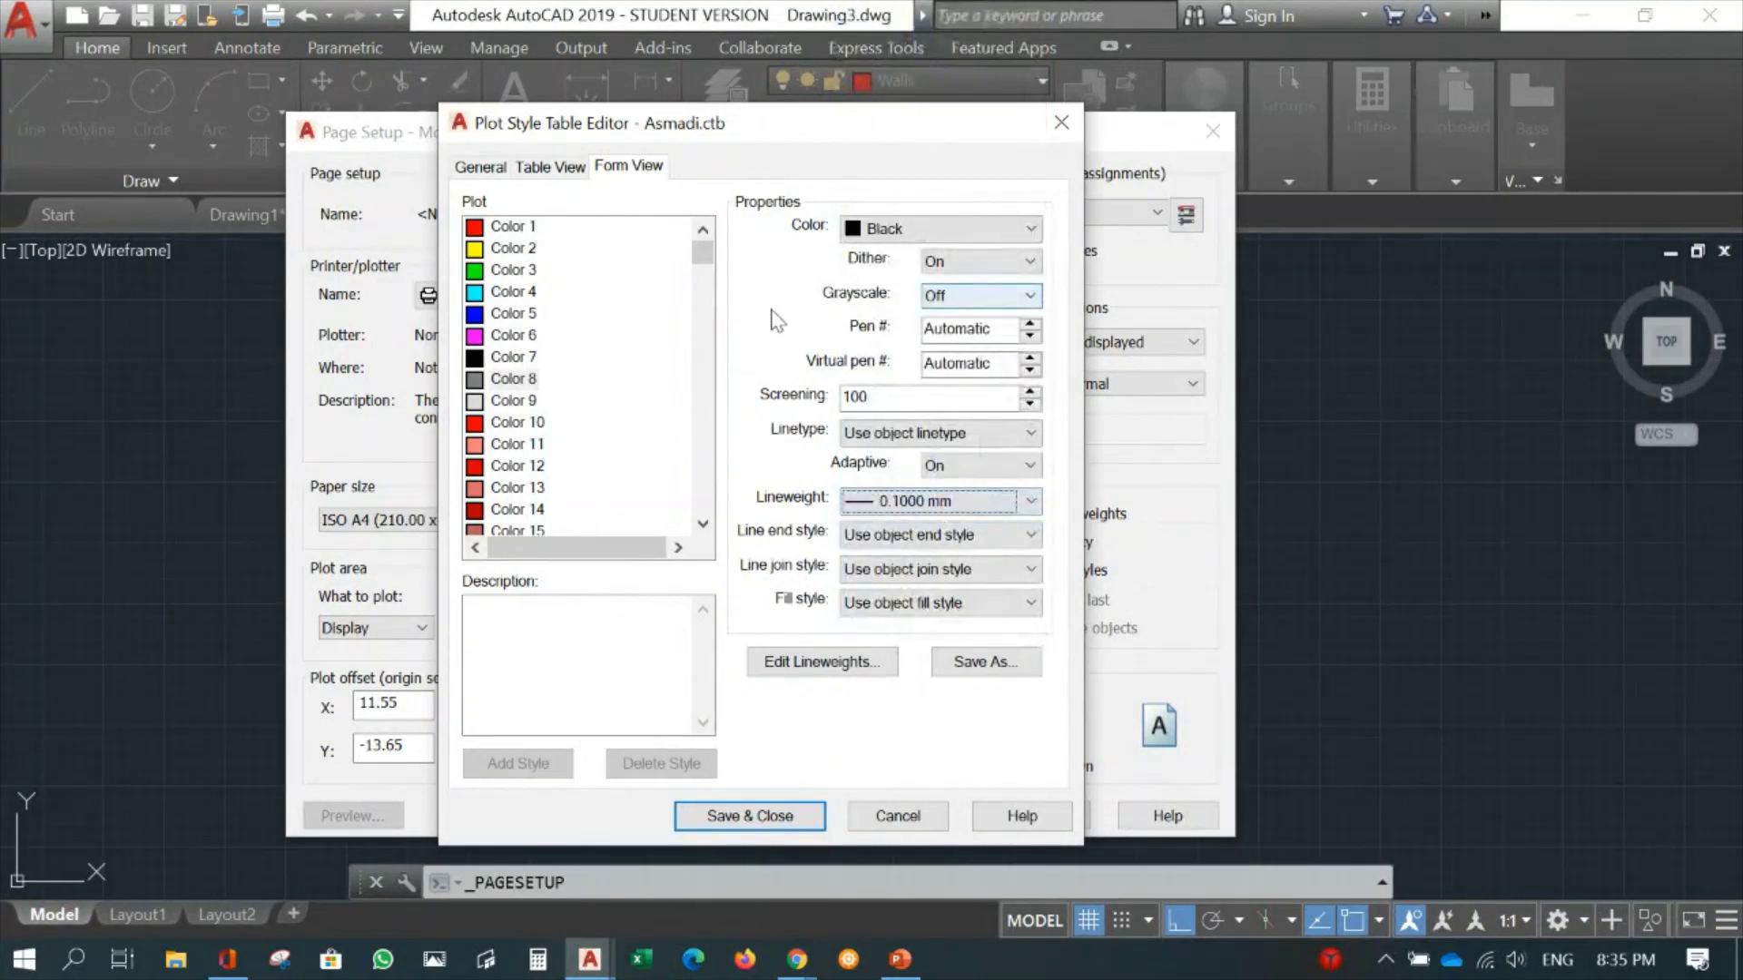
Set Color 9 to plot black with a 0.0500 mm lineweight, and save and close the plot style table.
click(513, 403)
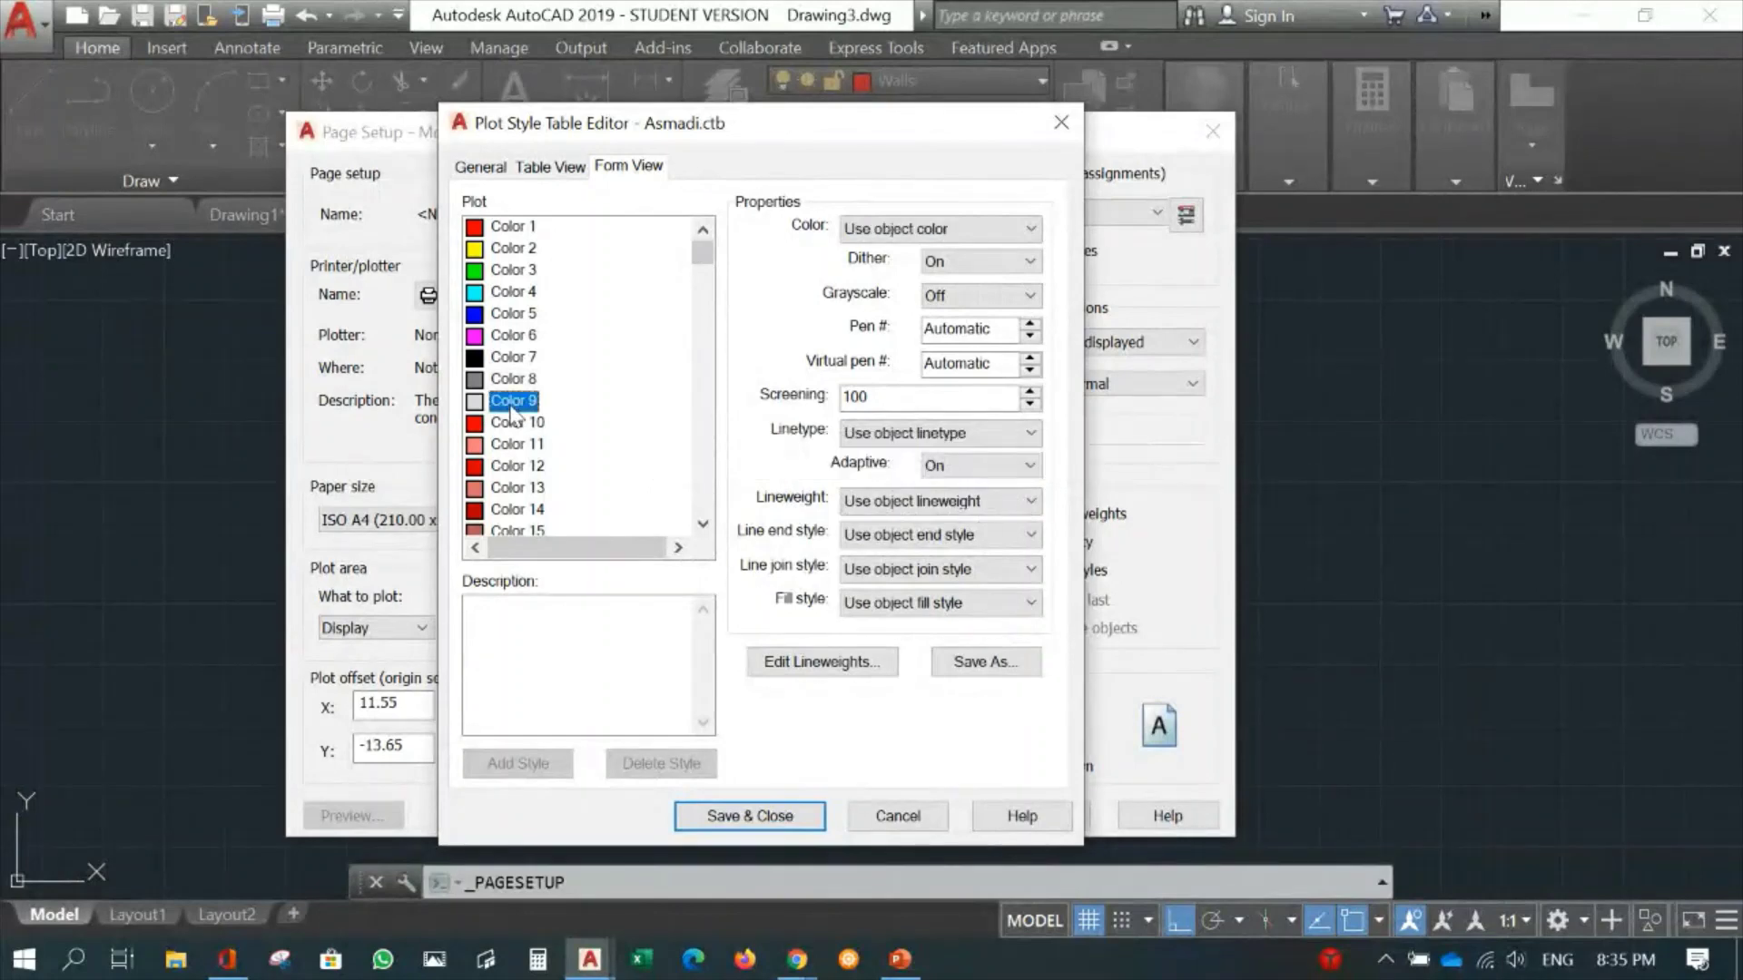
click(979, 229)
click(921, 415)
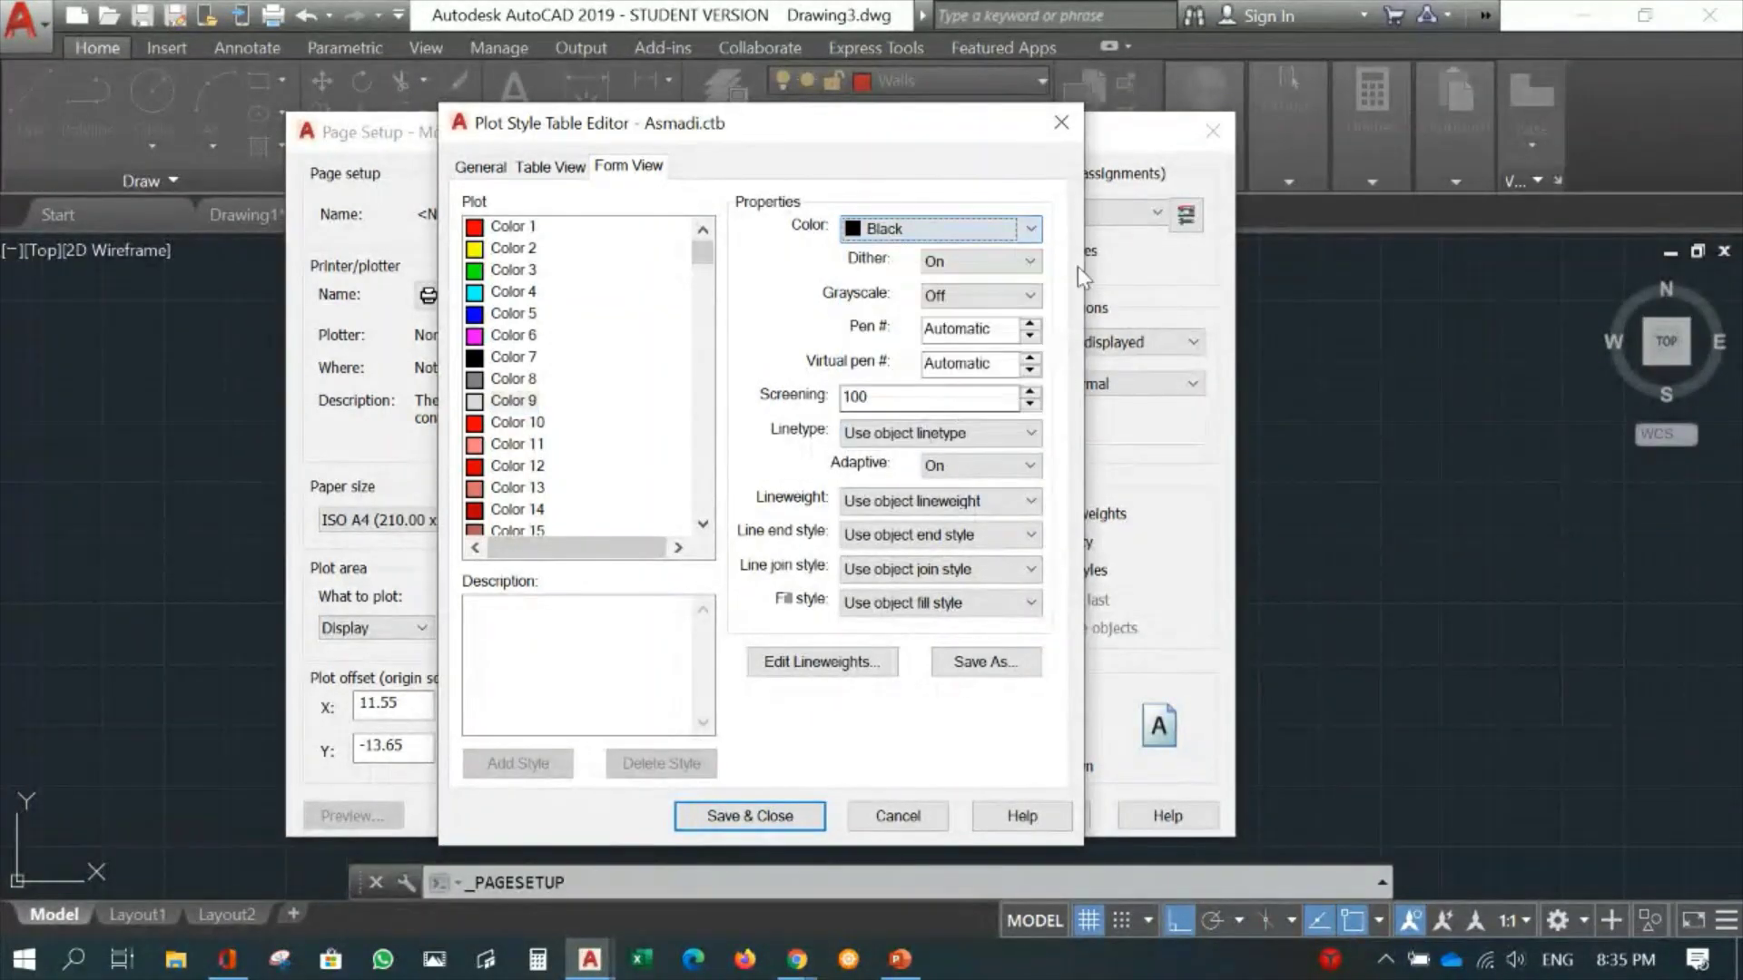
click(960, 502)
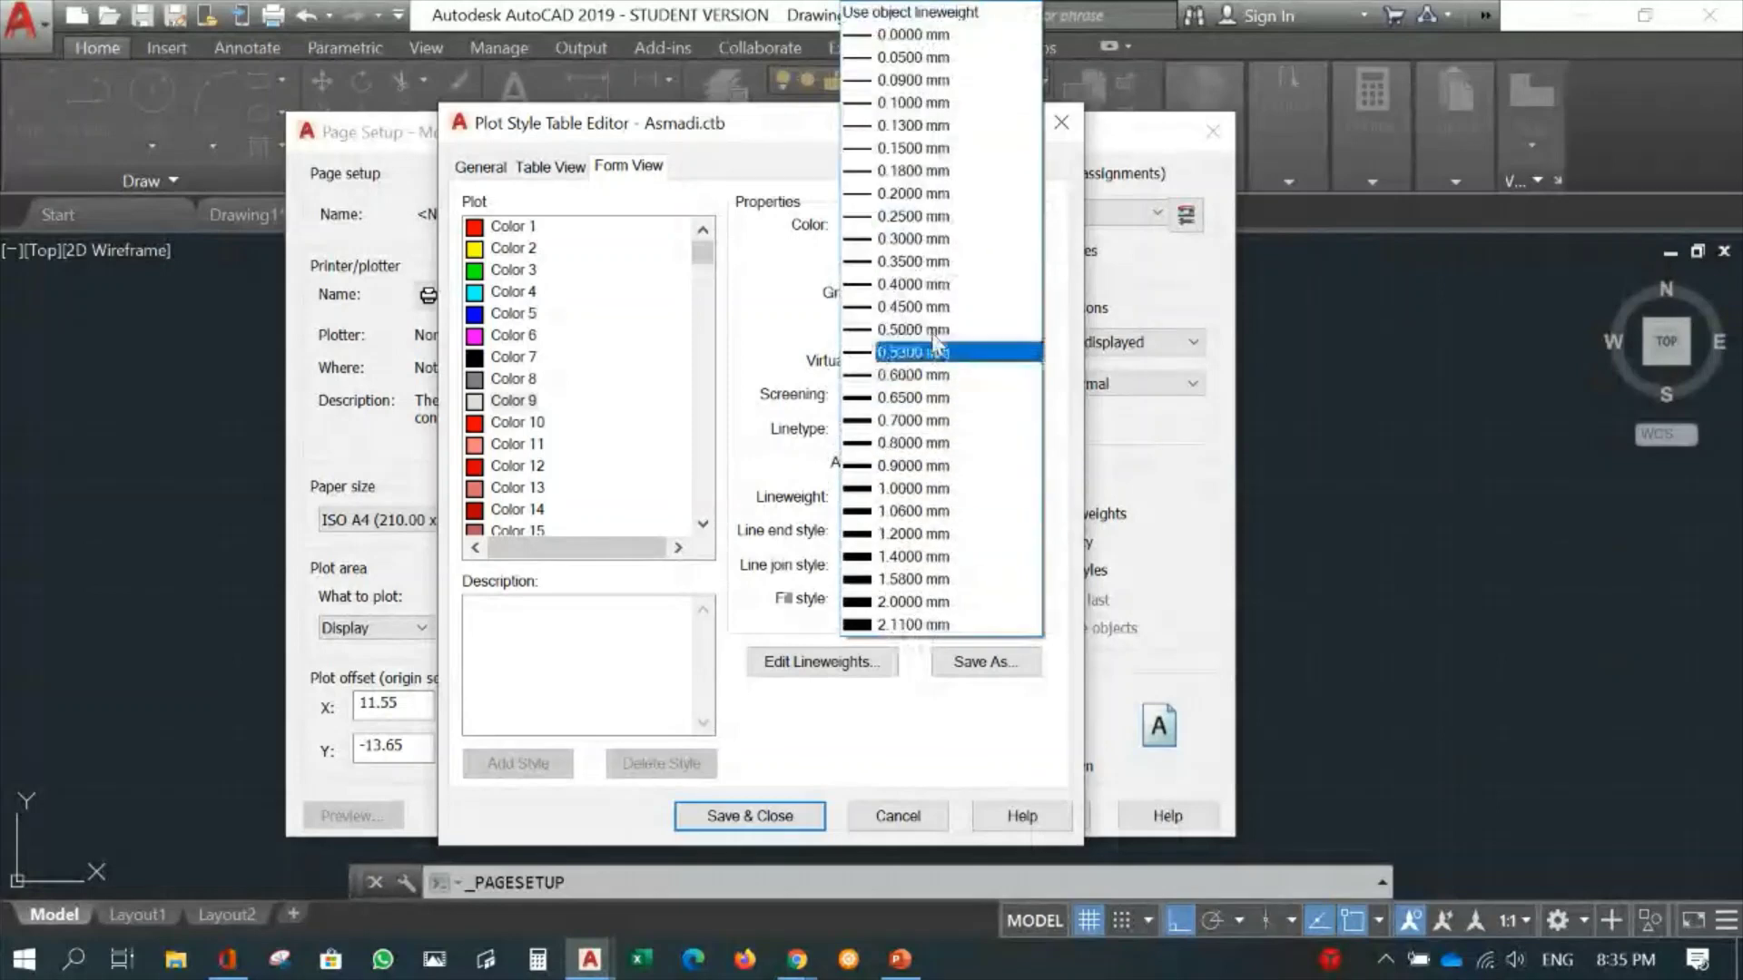
click(914, 60)
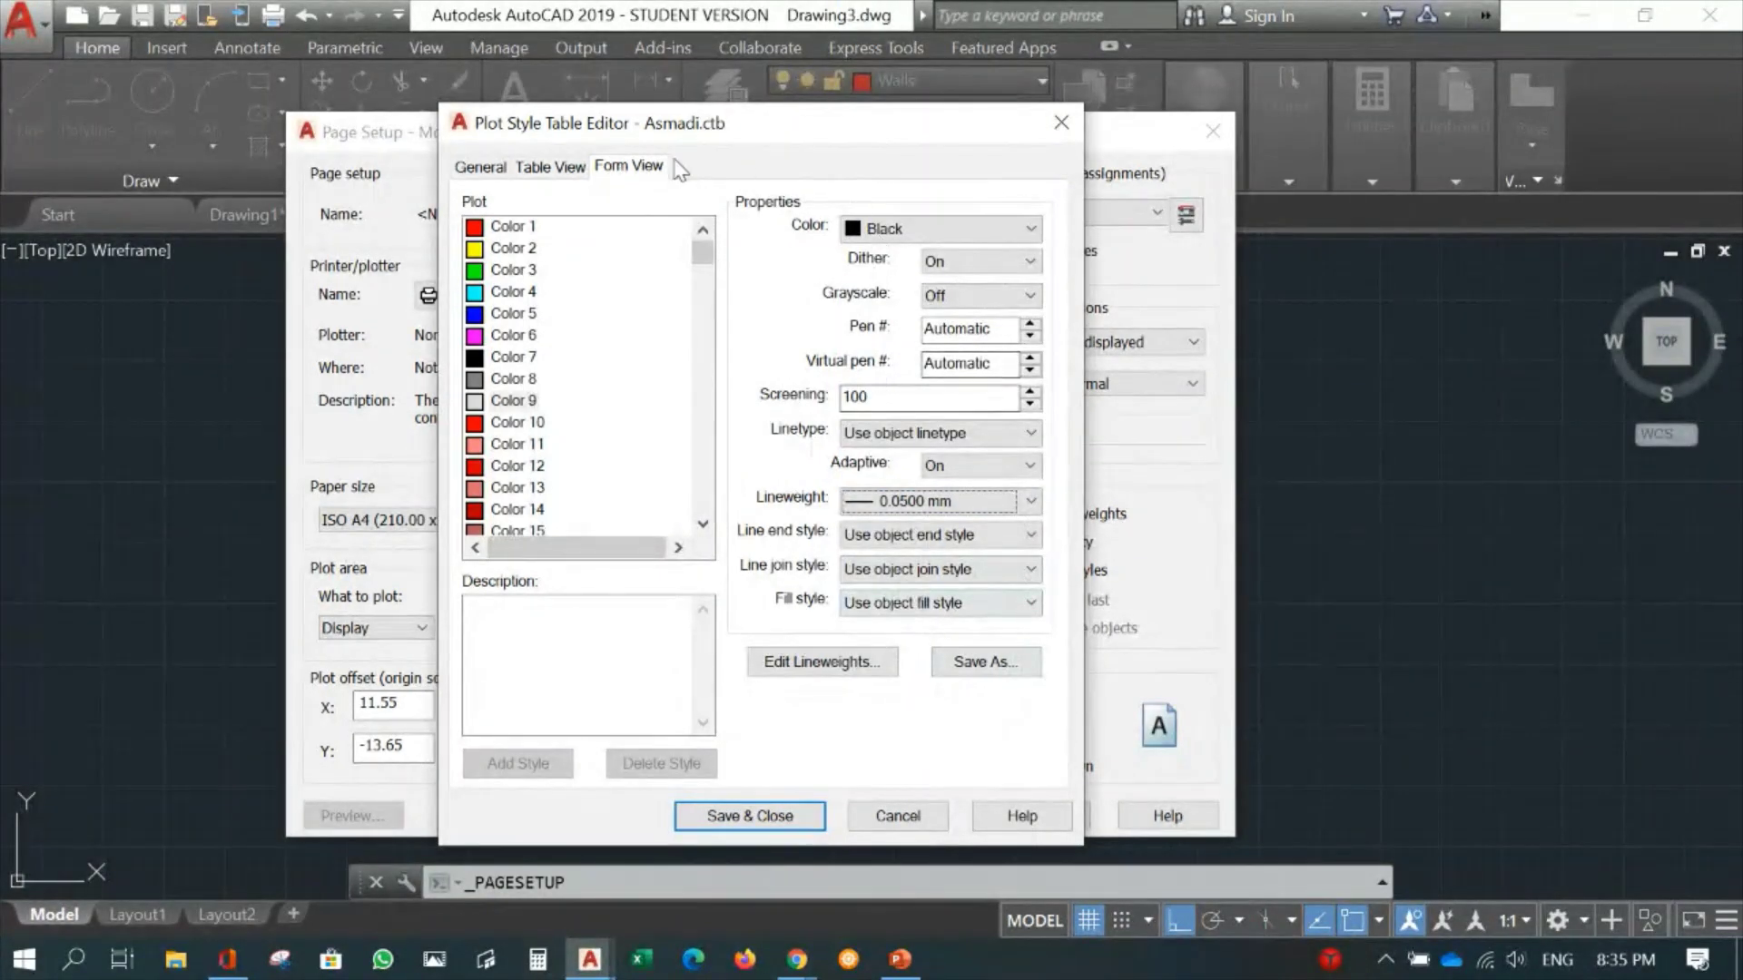
click(772, 828)
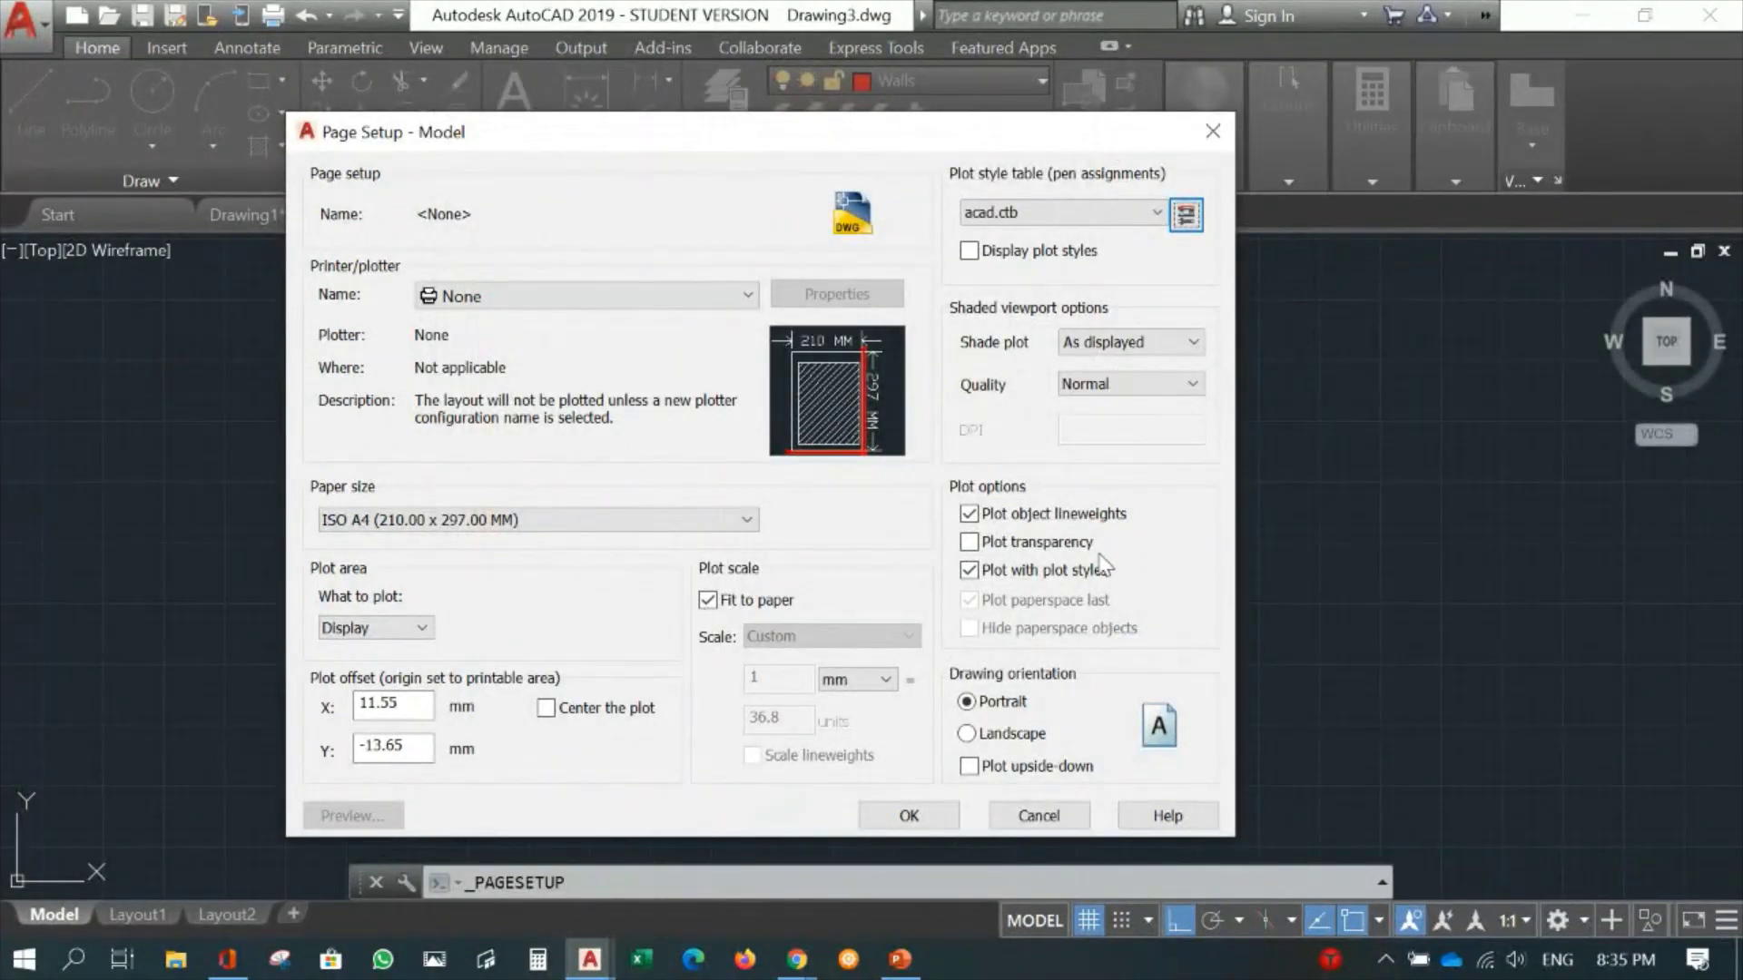
Assign the Asmadi.ctb plot style table to the model and all layouts, and enable the display of plot styles.
click(1158, 213)
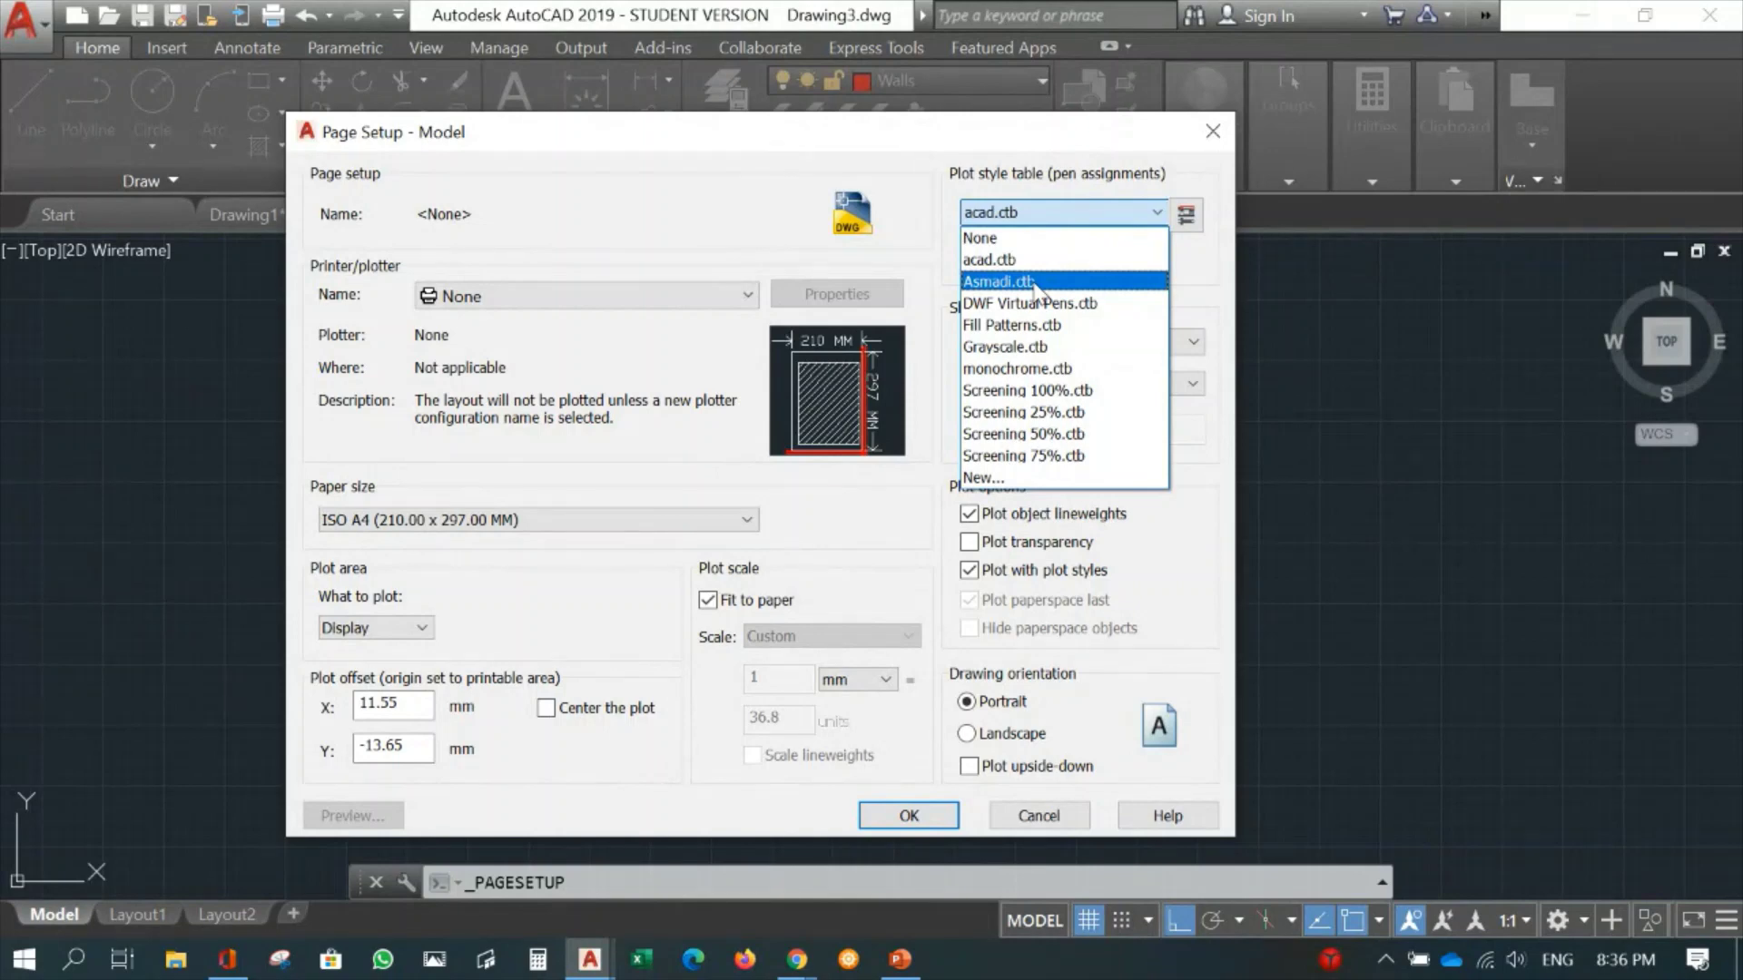
click(999, 281)
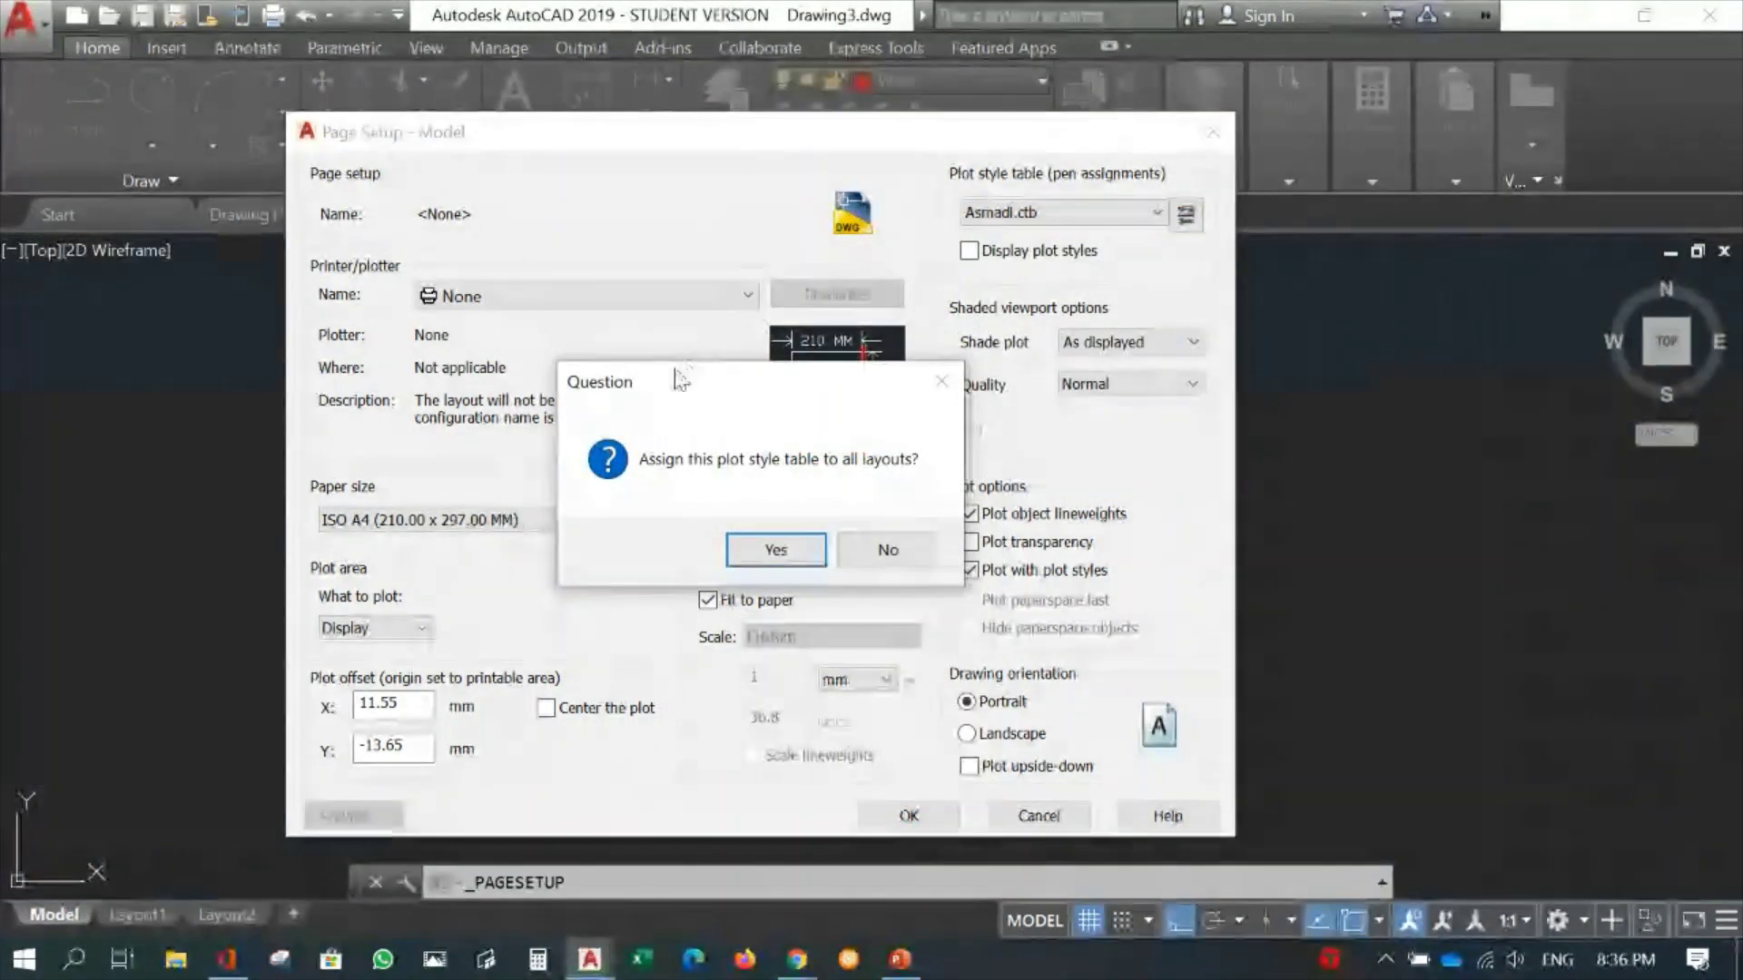
click(779, 550)
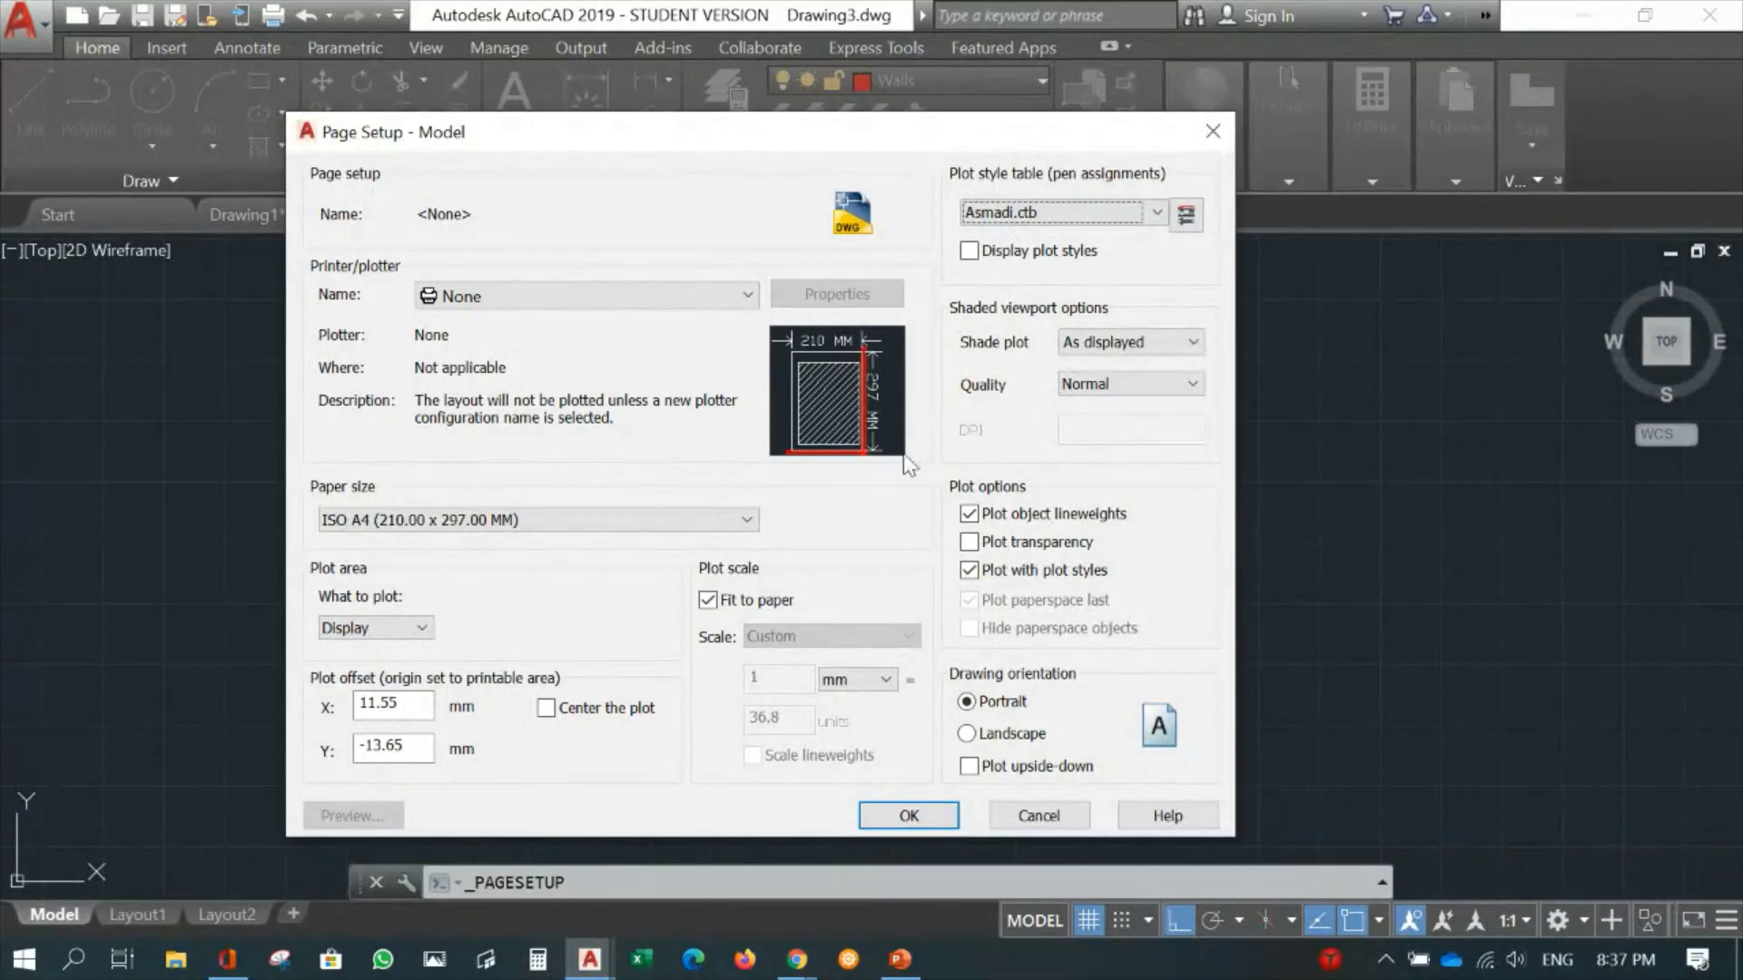
click(970, 252)
Choose the AutoCAD PDF (High Quality Print).pc3 plotter and define the plot area as a window enclosing all the sample lines.
click(489, 302)
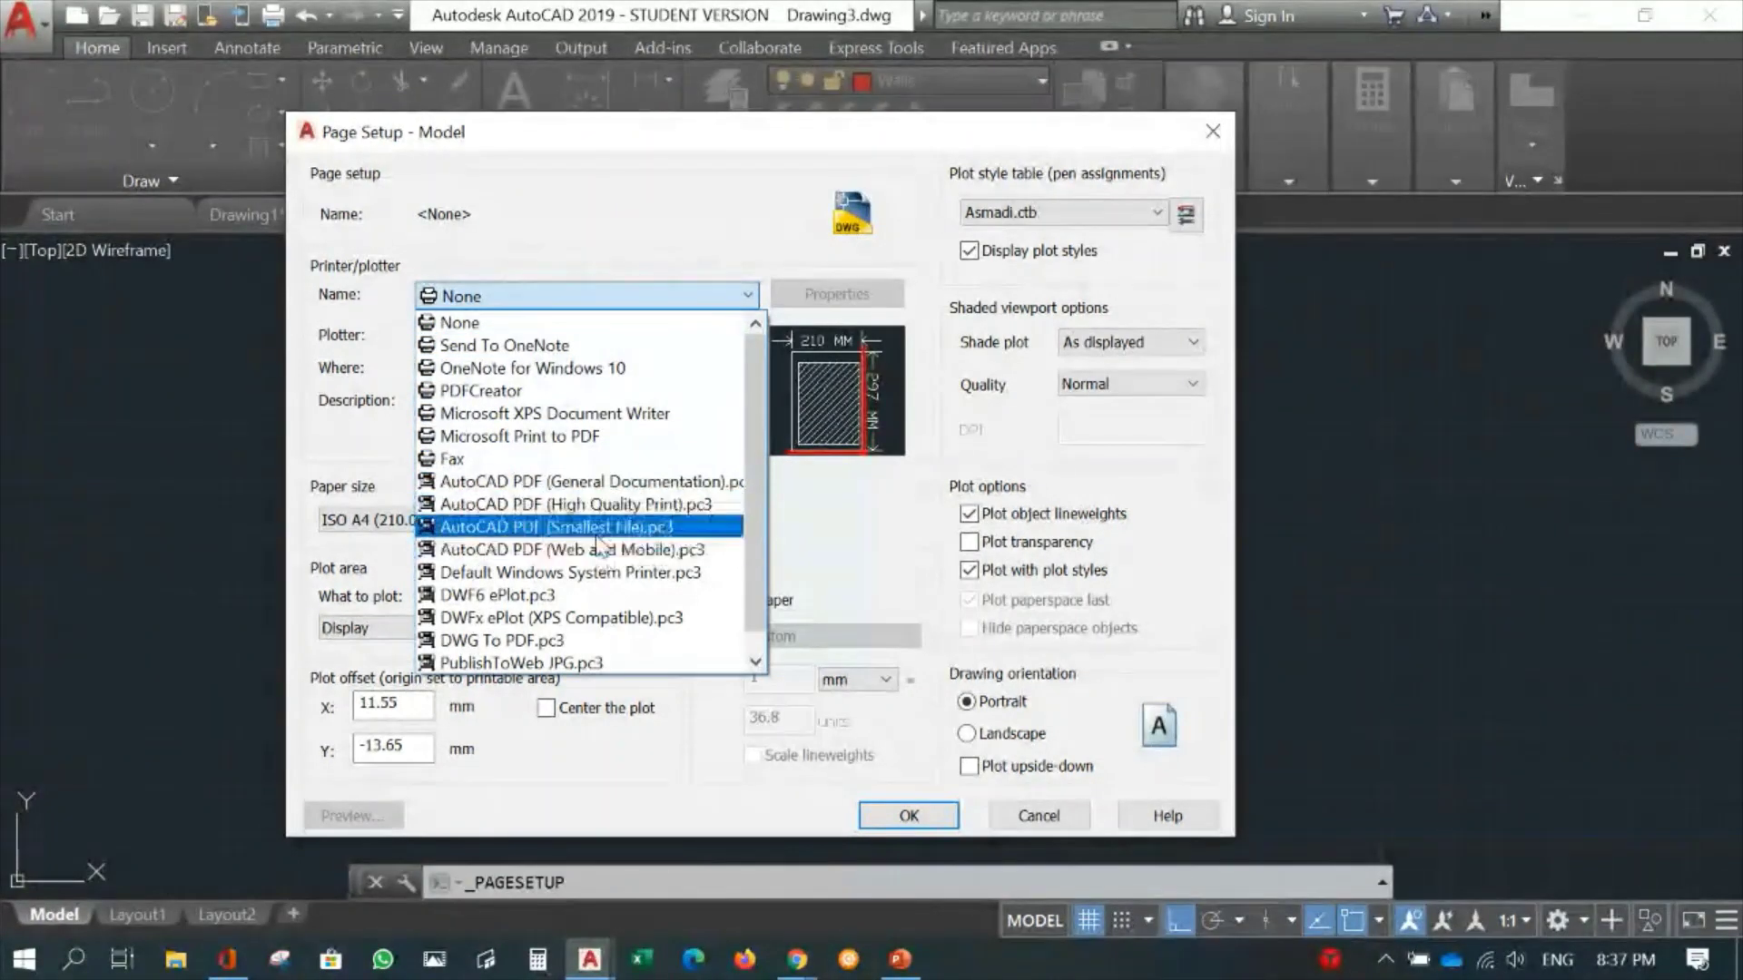
click(515, 510)
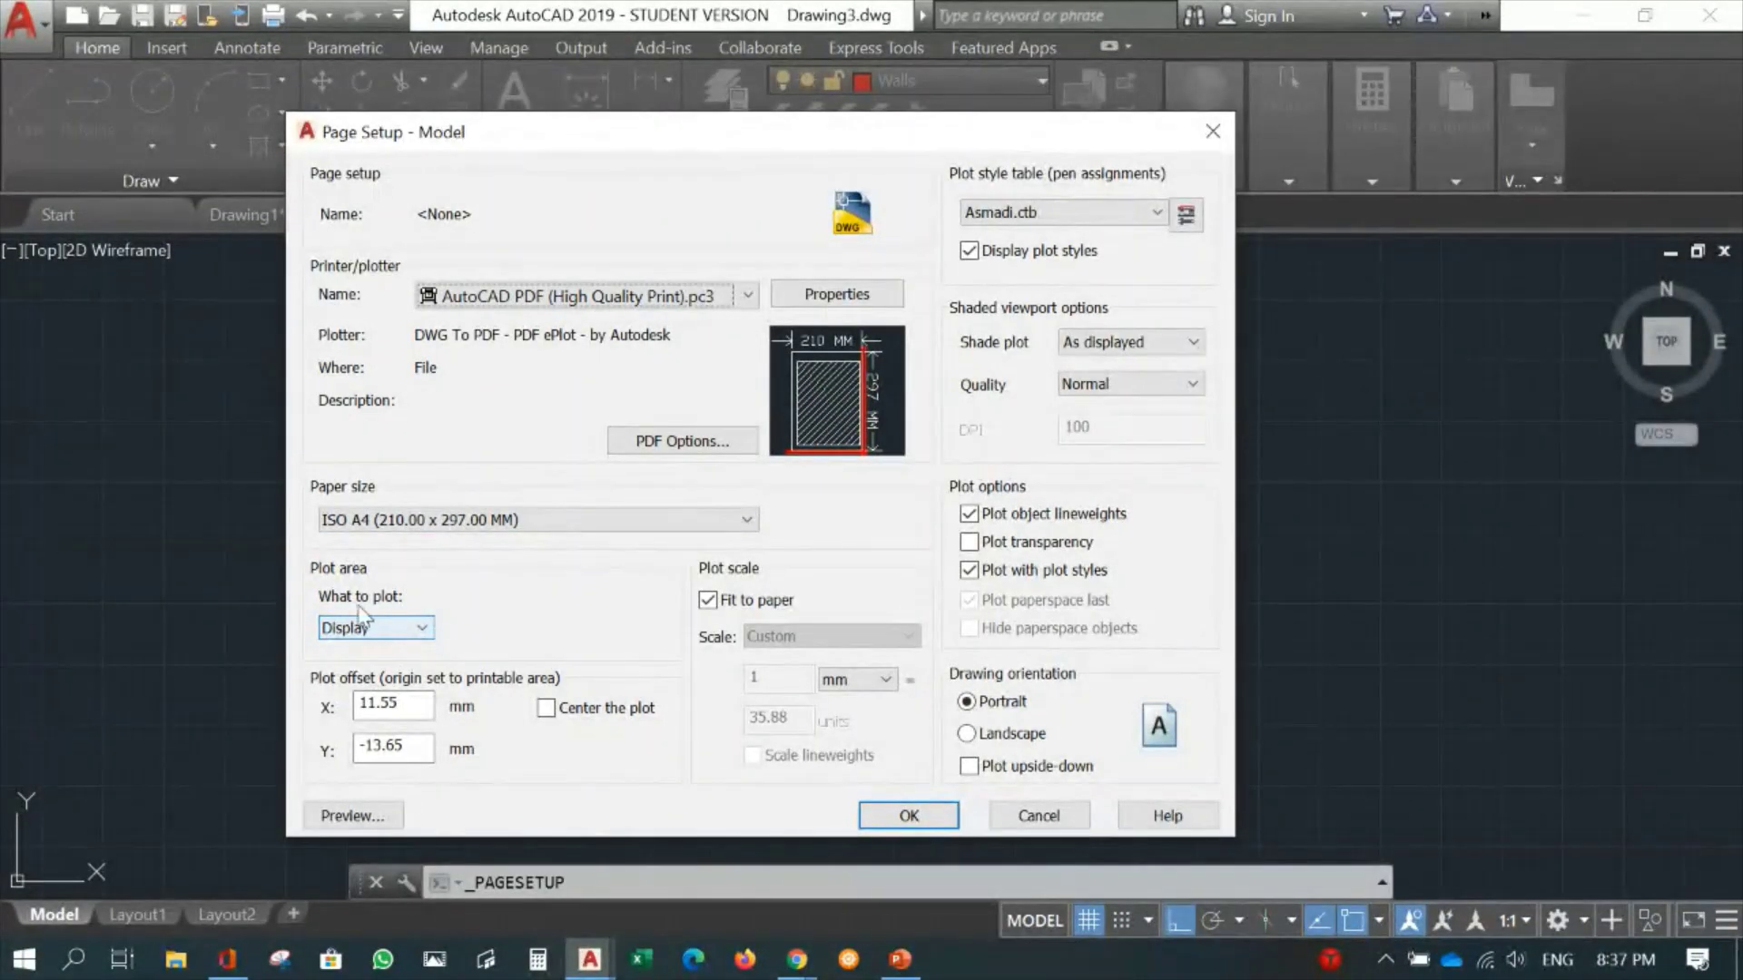
click(426, 628)
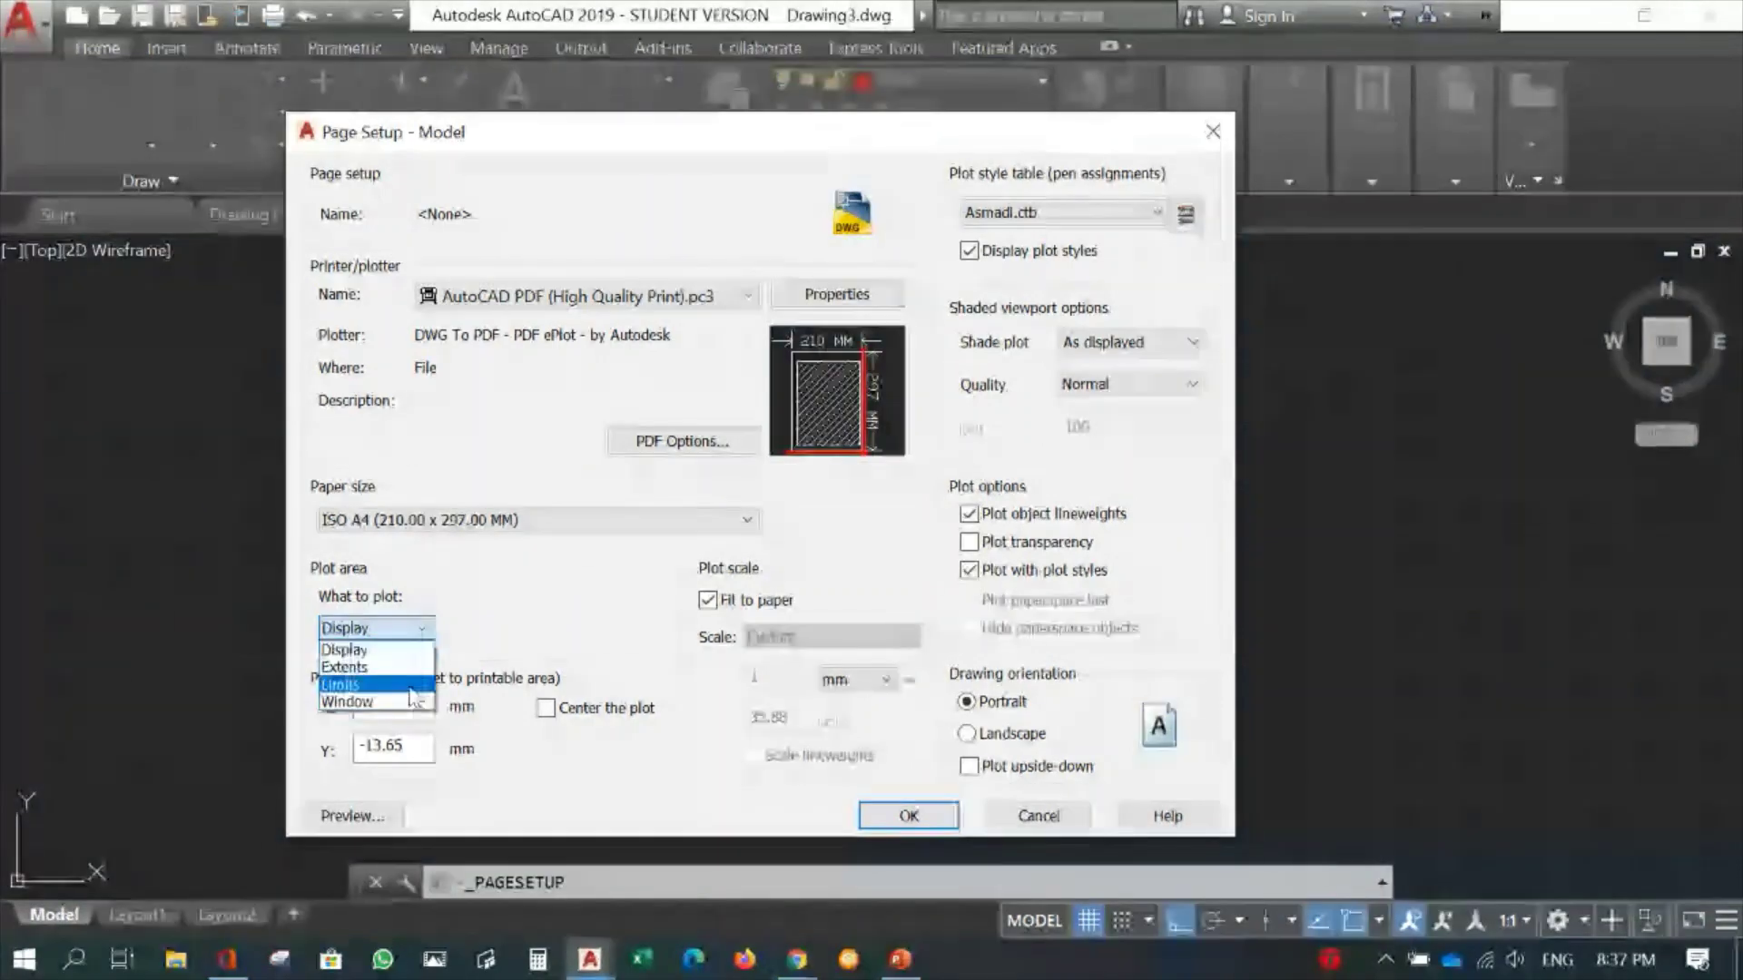
click(359, 692)
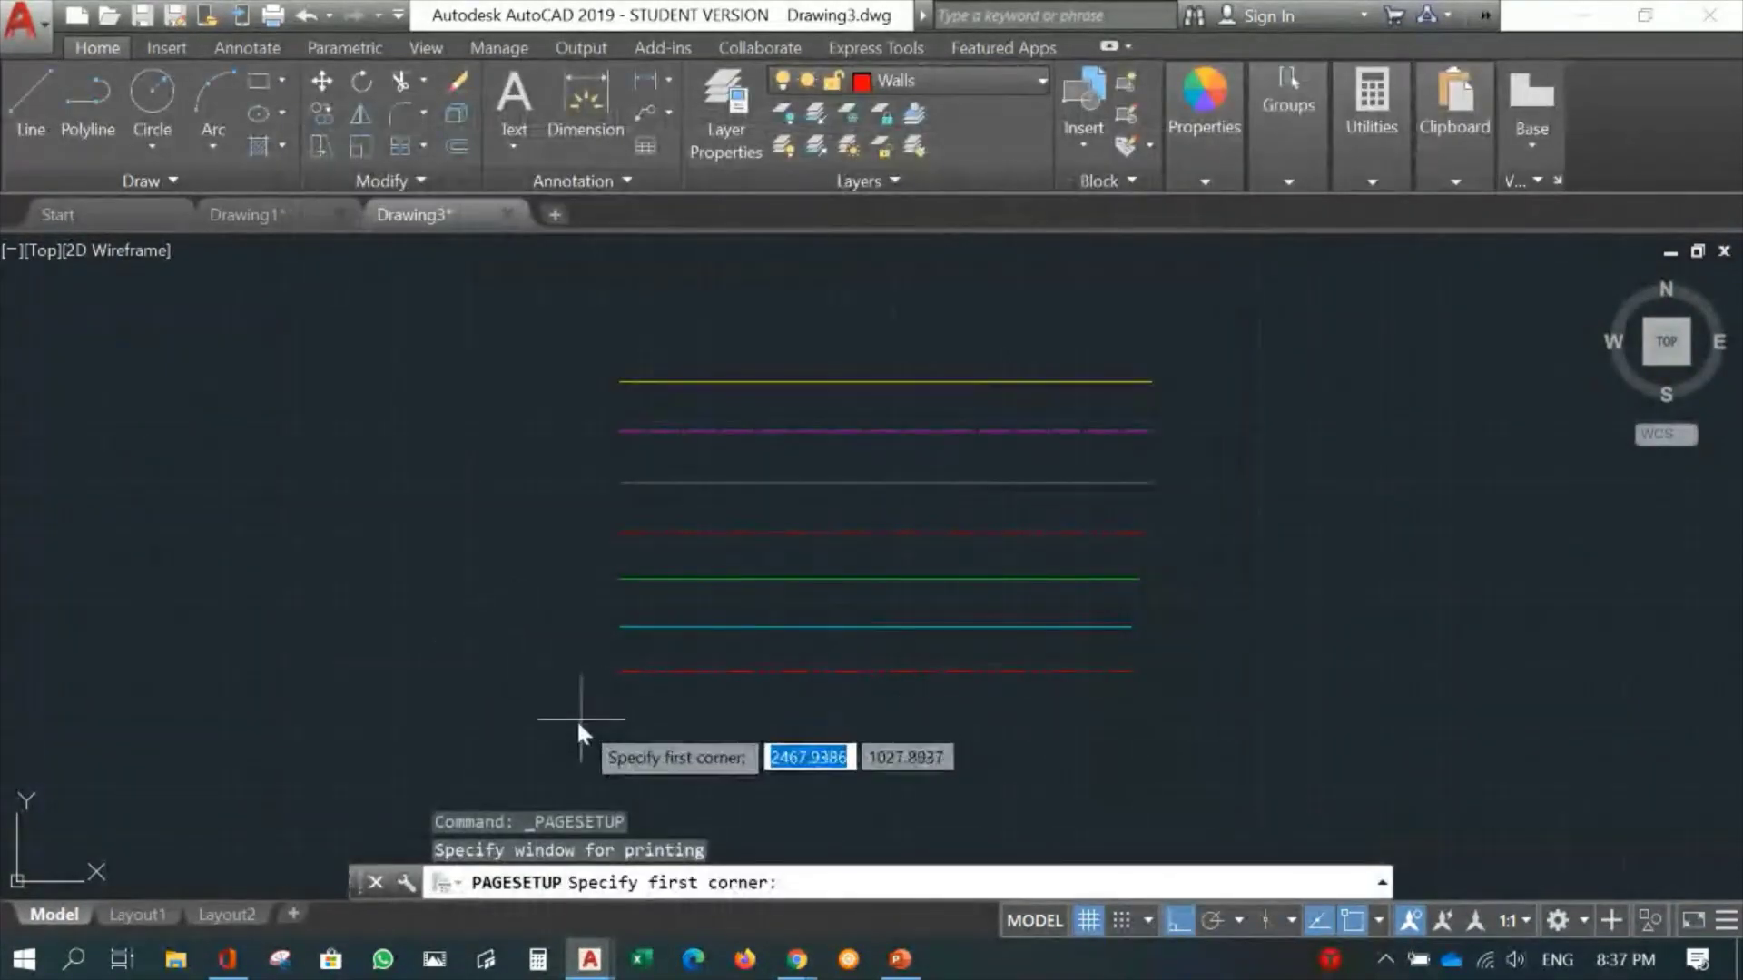
click(530, 737)
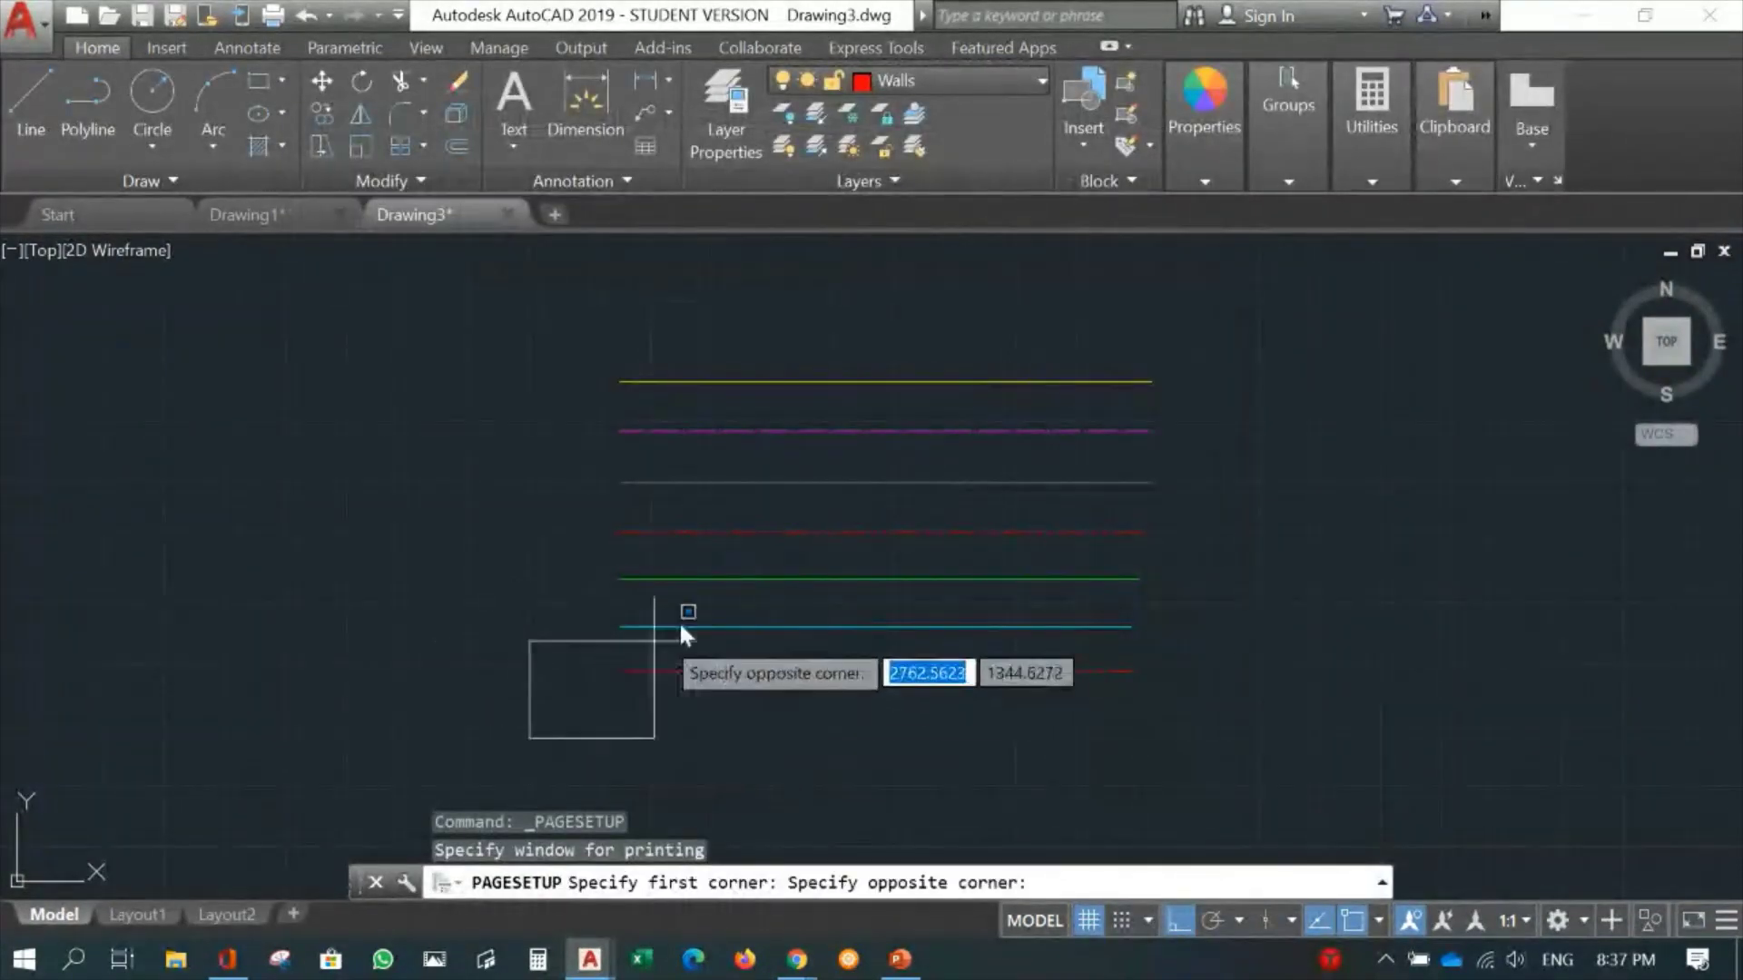
click(1253, 293)
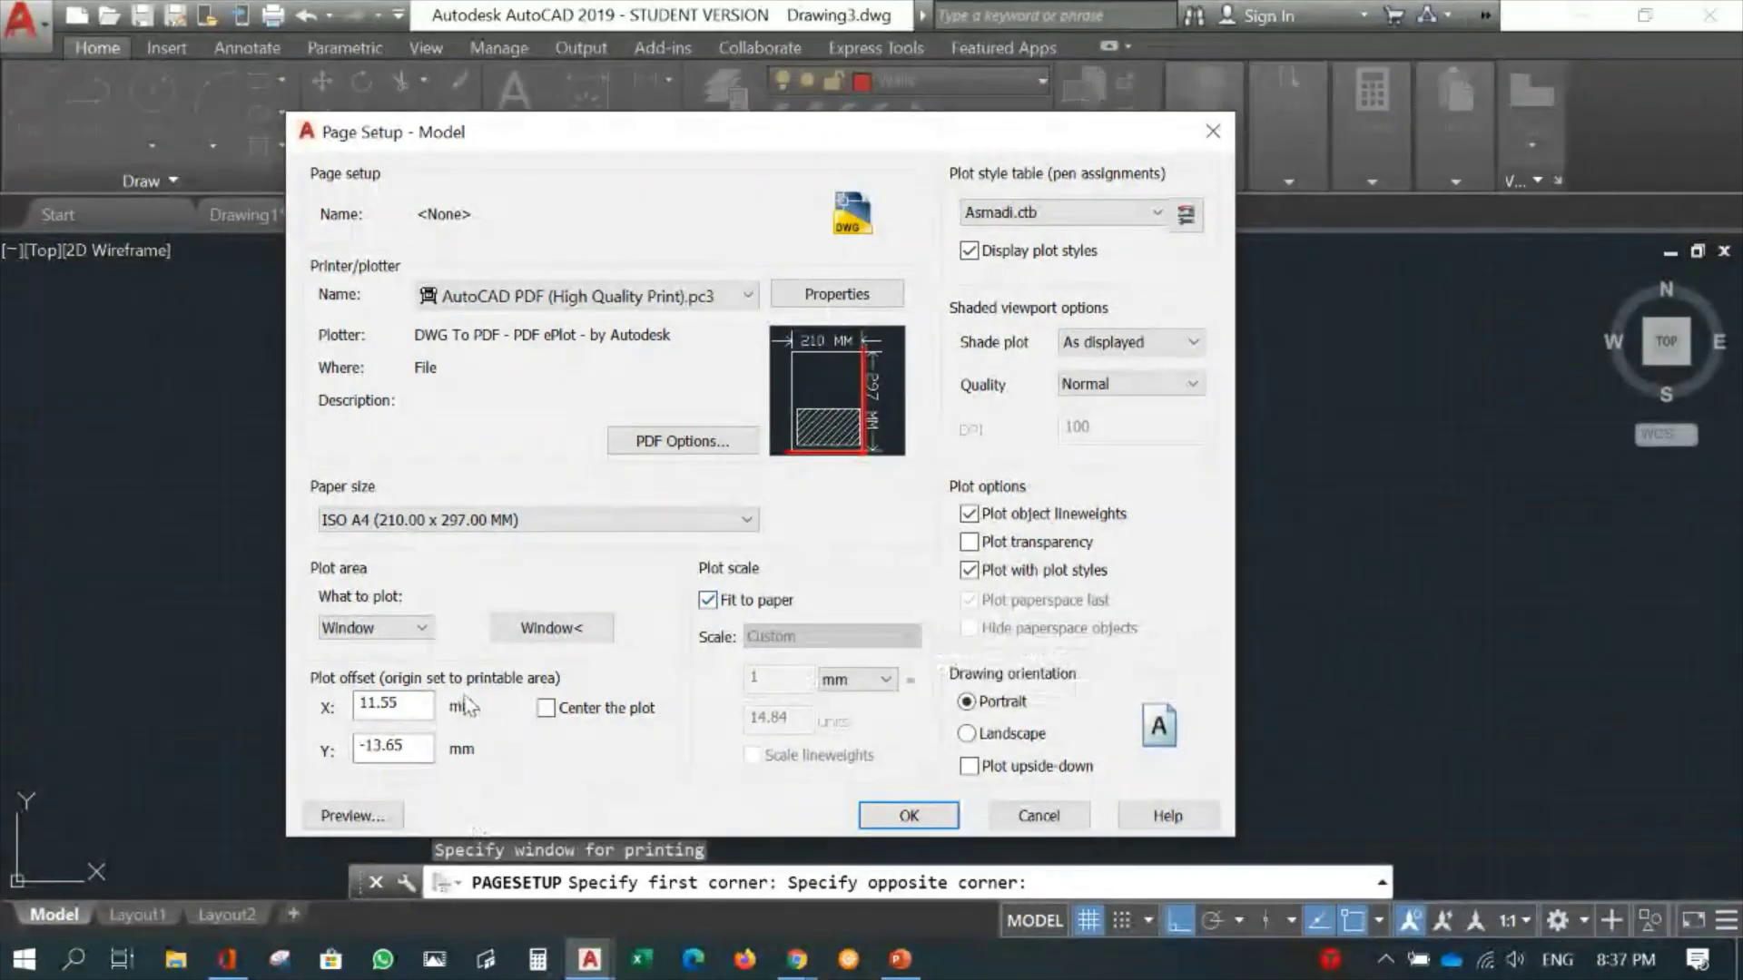
Center the plot on the paper and open the plot preview.
click(546, 708)
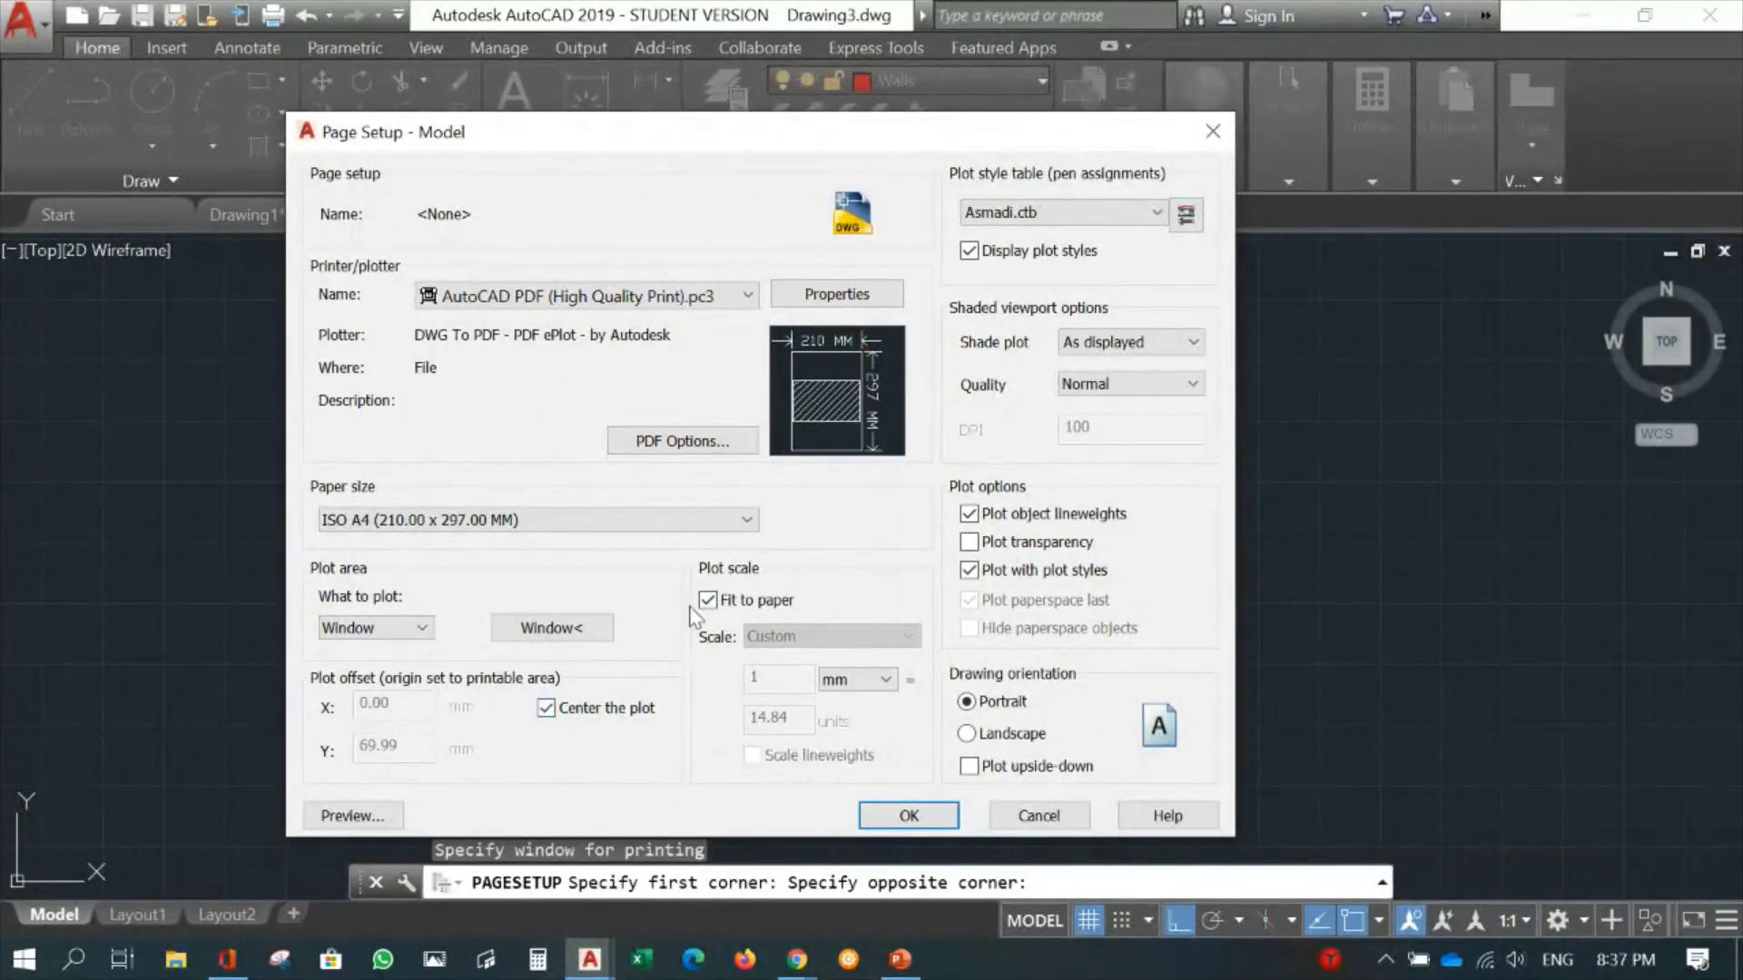
click(354, 815)
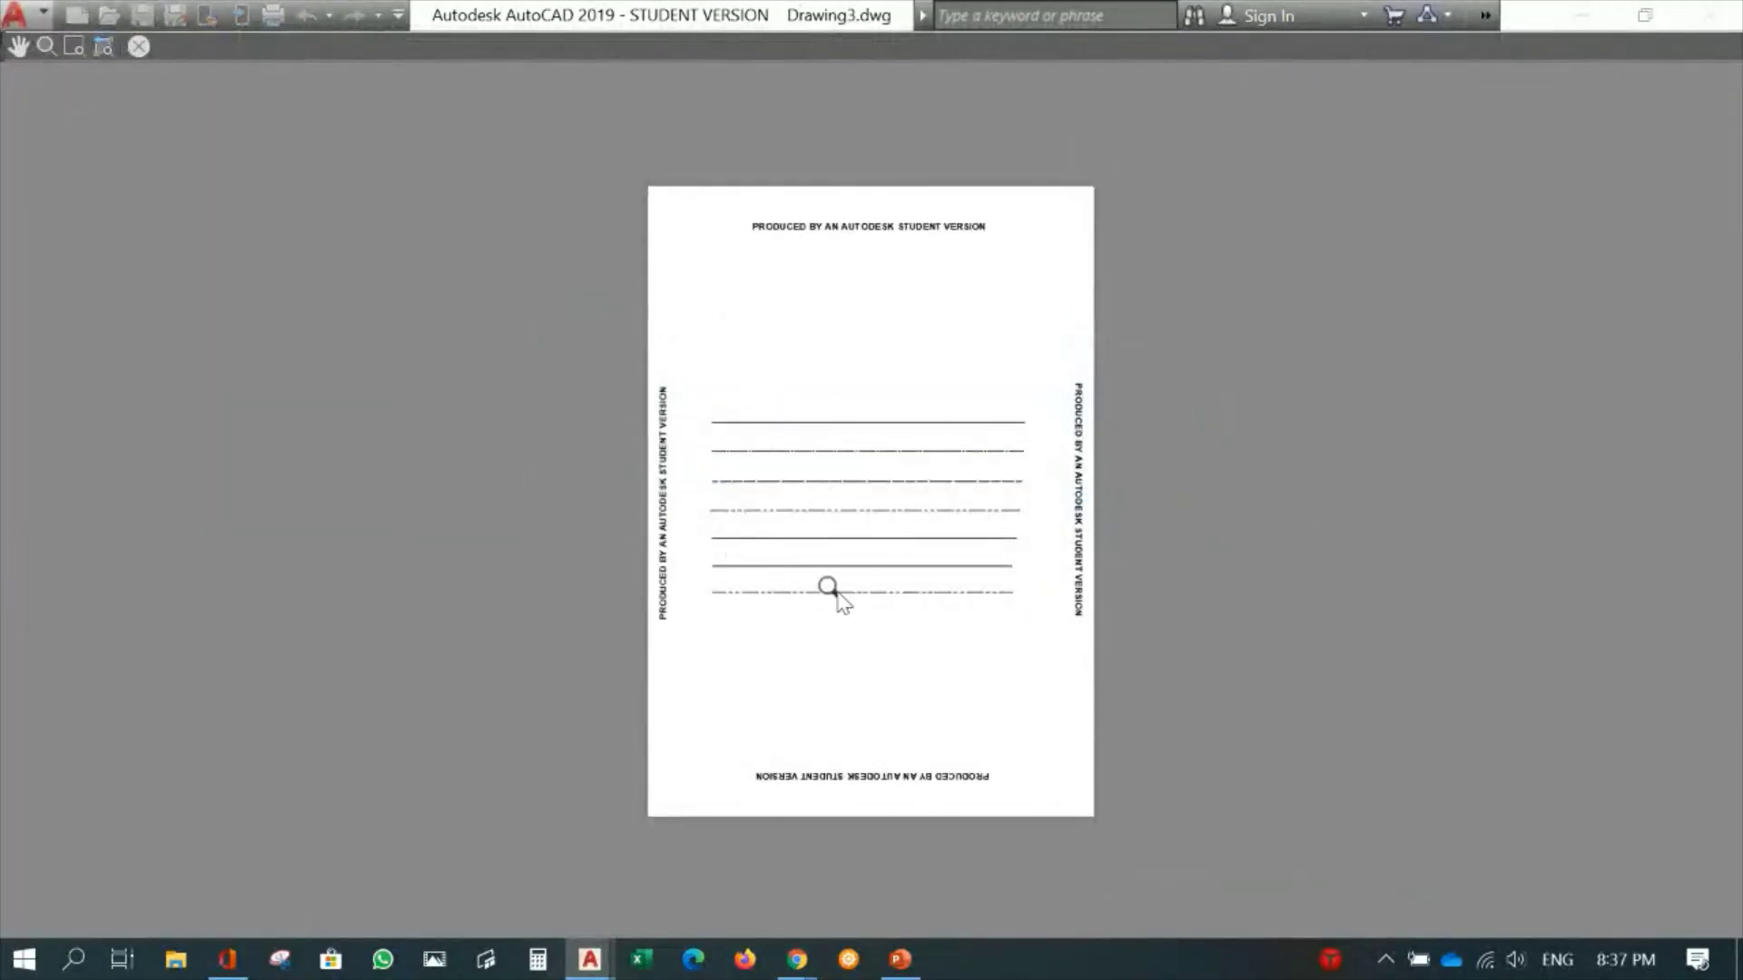
Examine the lineweights and linetypes of the plotted sample lines in the plot preview.
scroll(829, 587, up, 4)
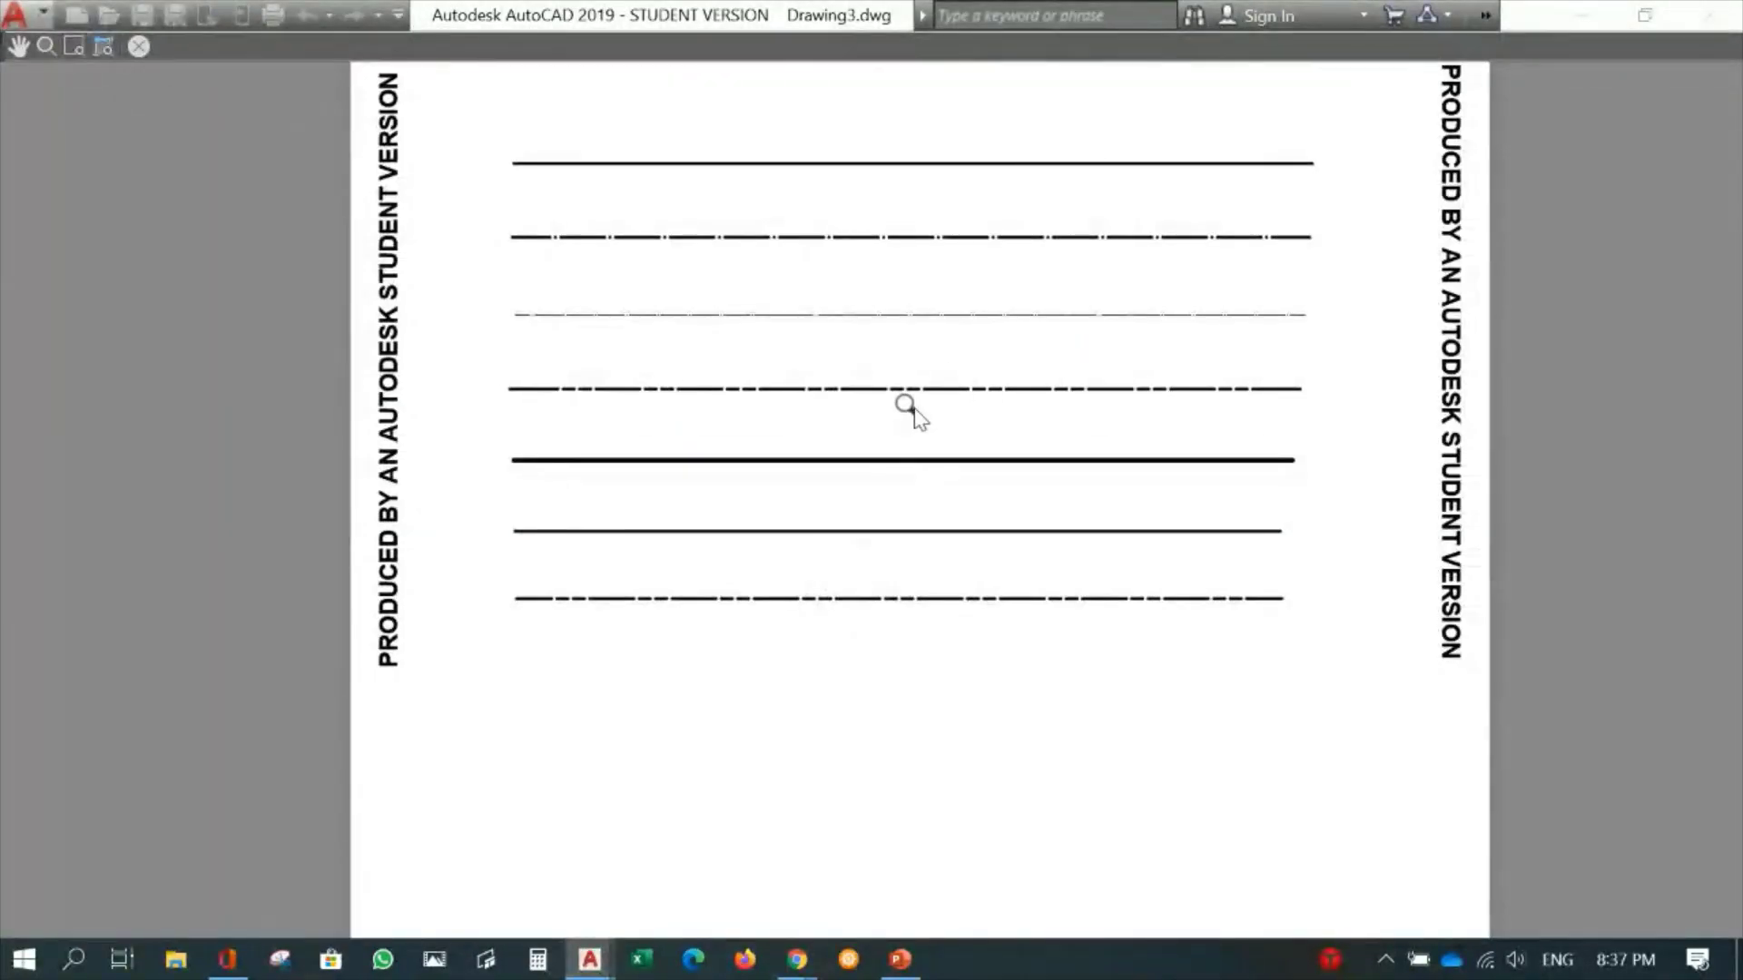
drag(915, 392, 829, 506)
scroll(830, 507, up, 2)
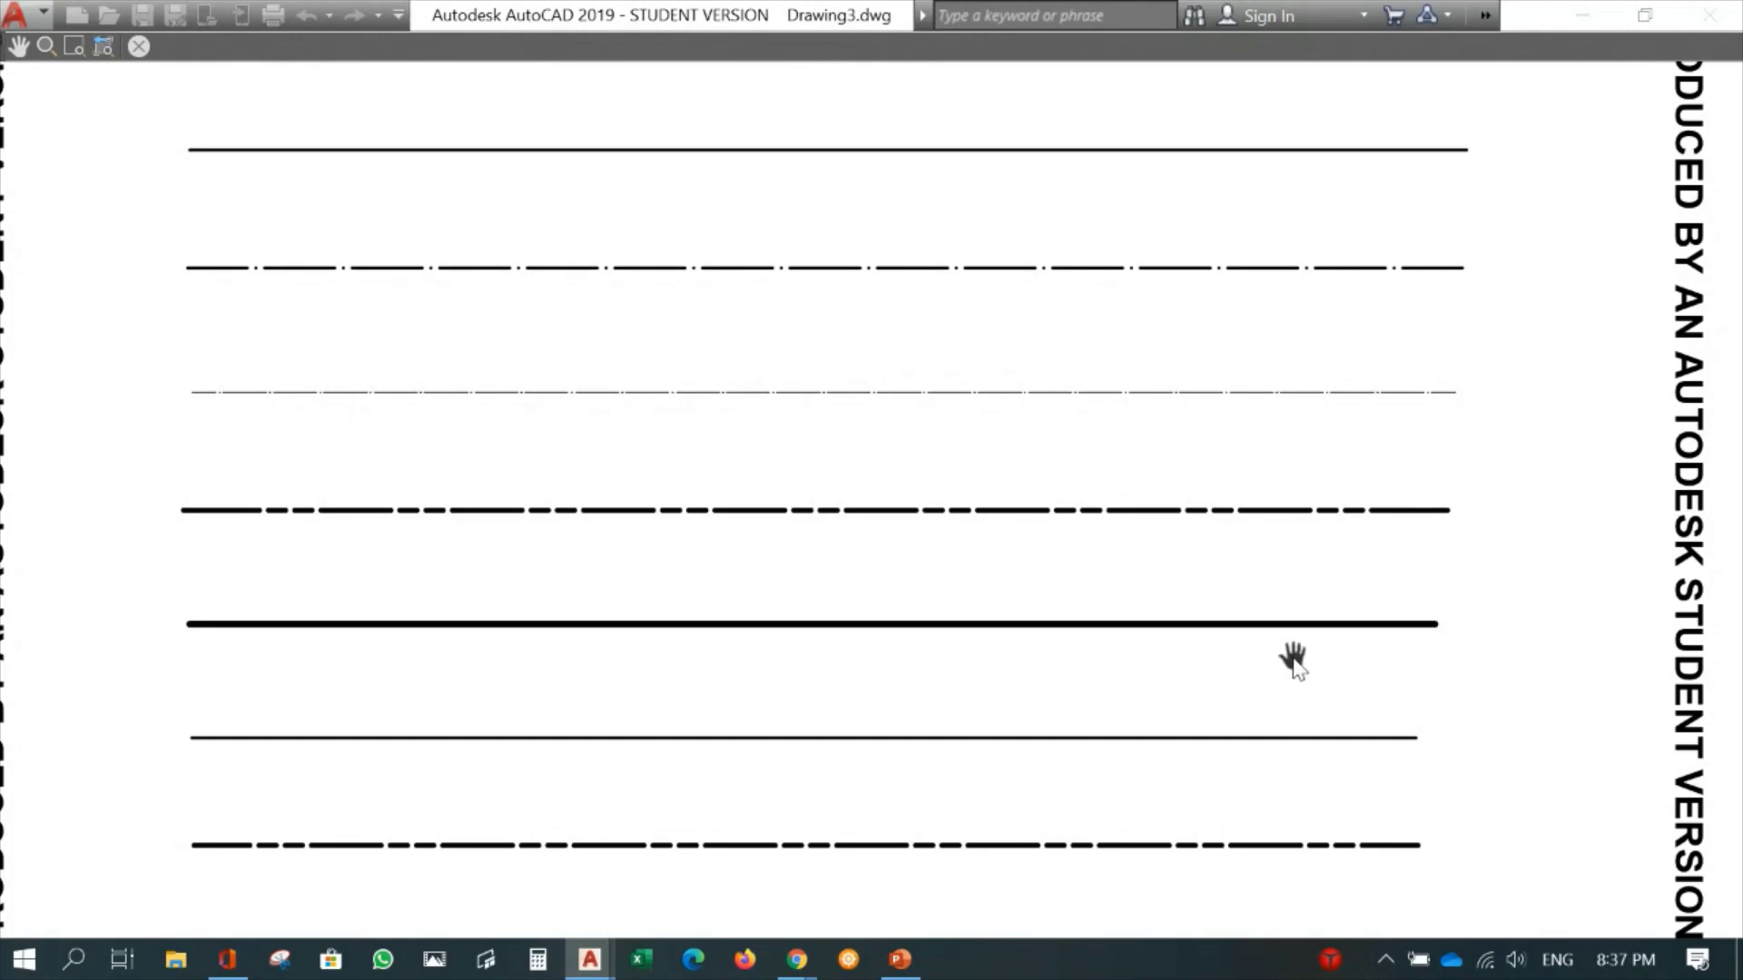
scroll(958, 555, down, 4)
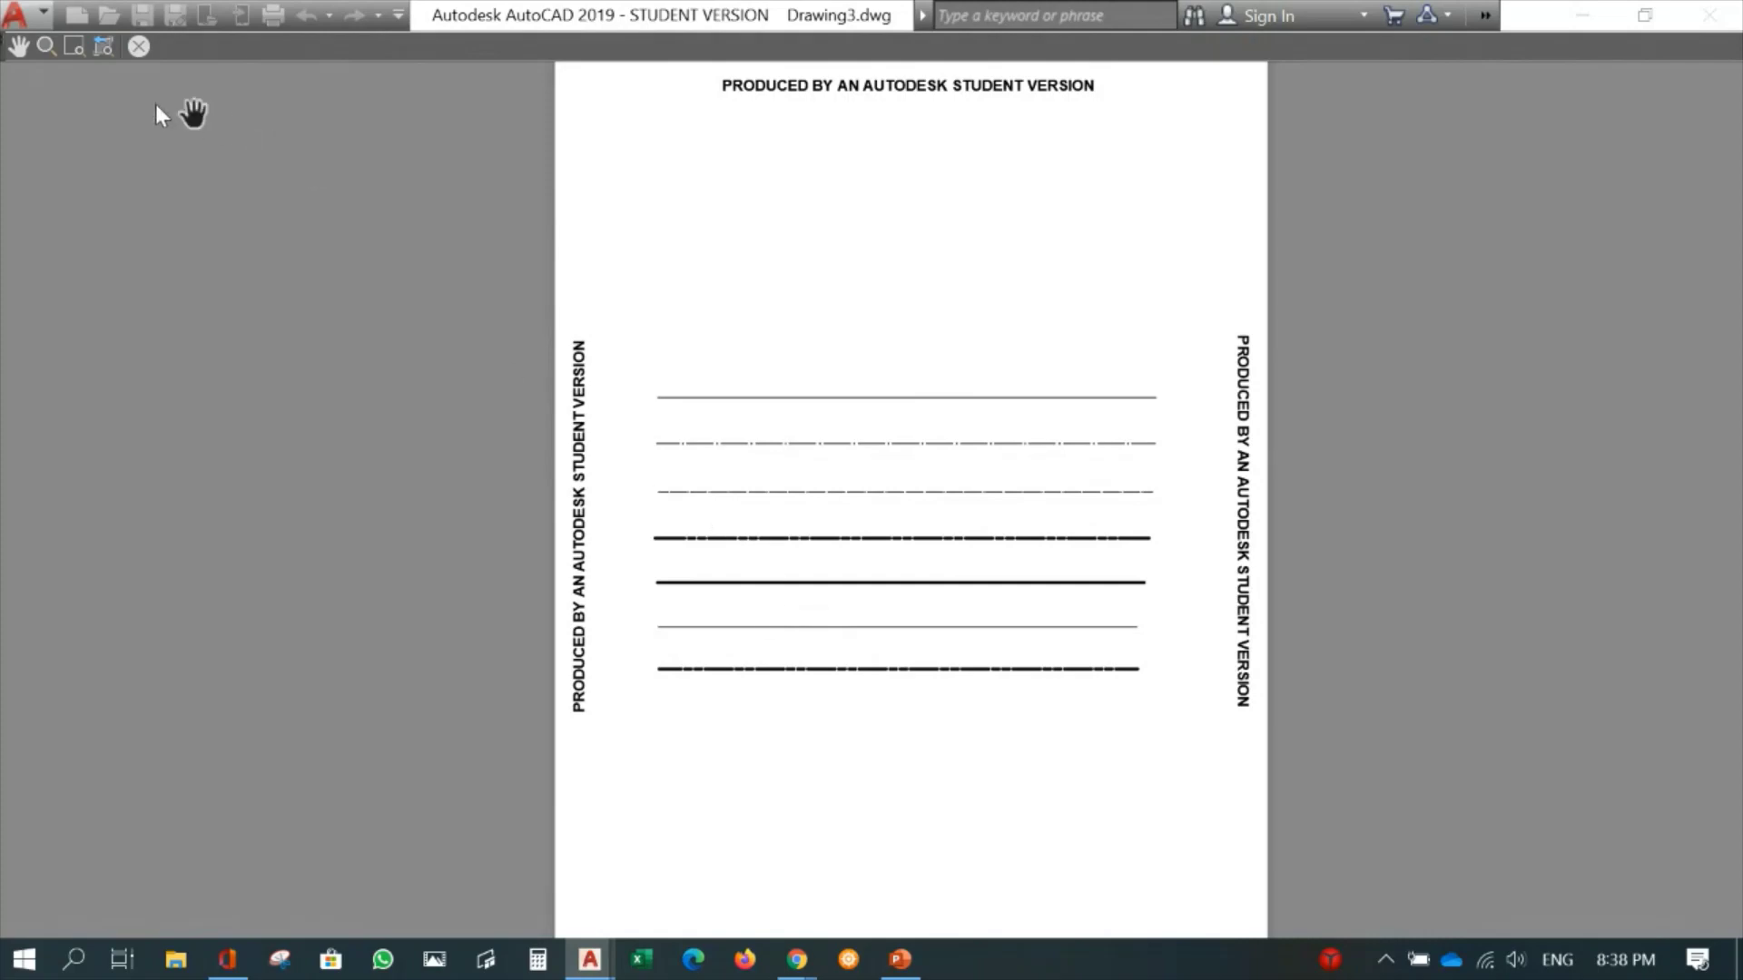
Exit the plot preview, accept the page setup for the model, and close the Page Setup Manager.
click(138, 45)
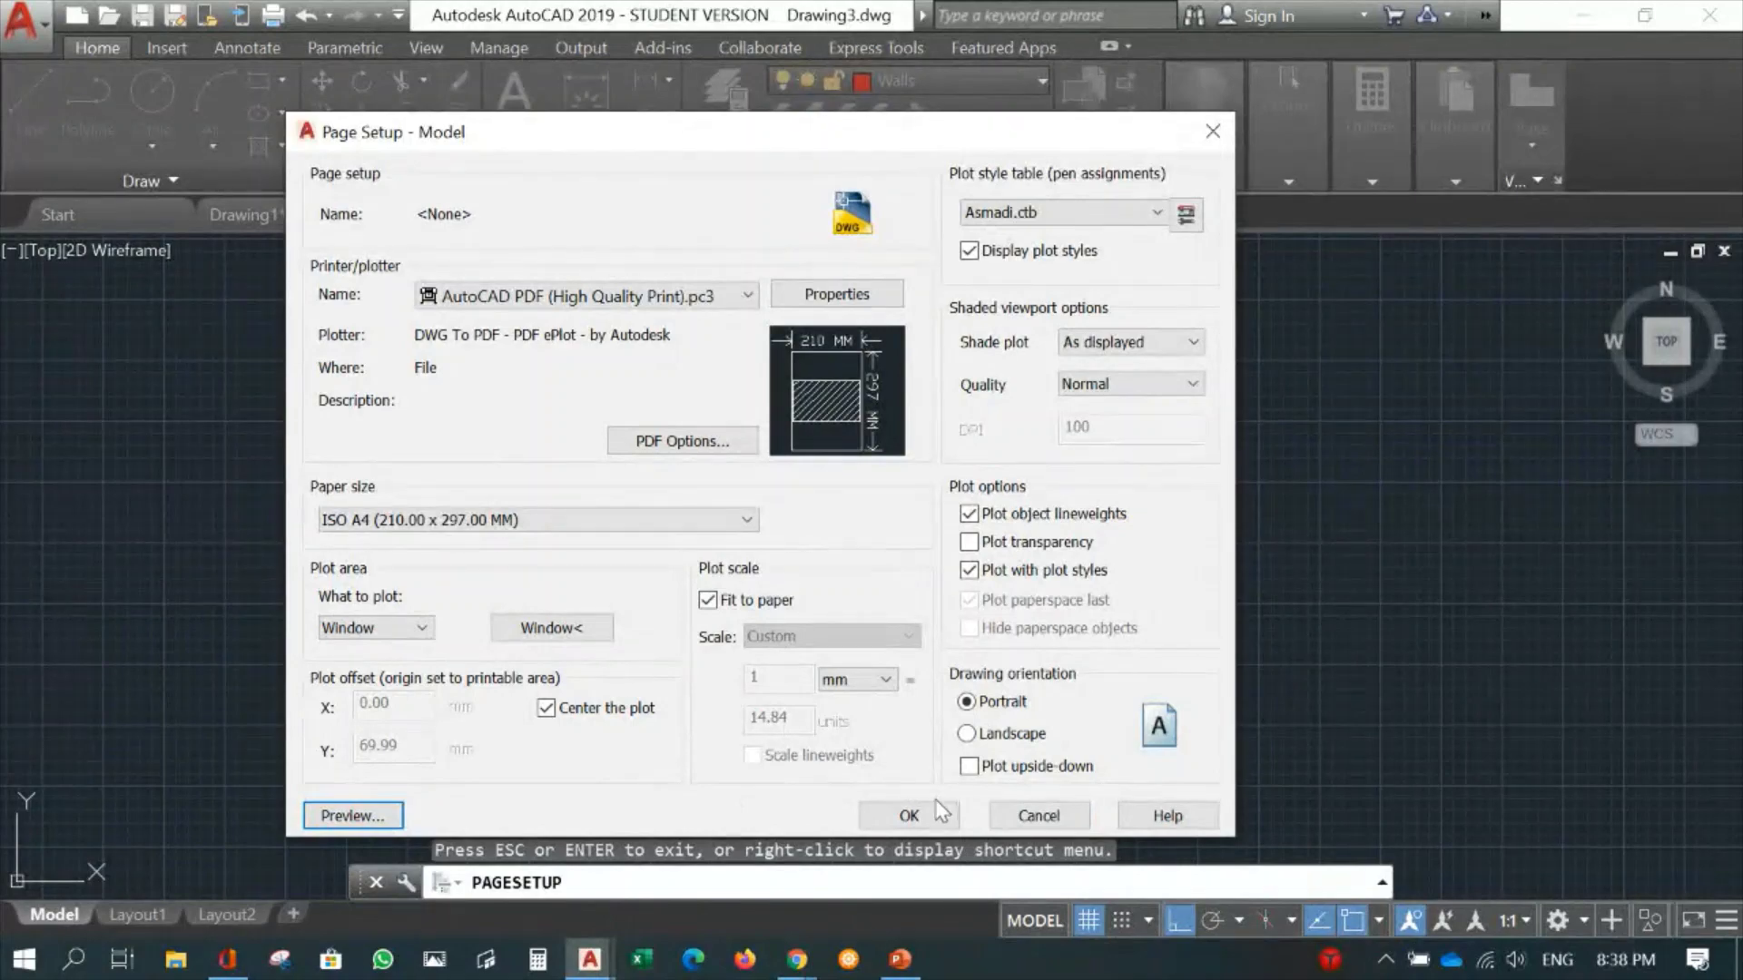
click(909, 816)
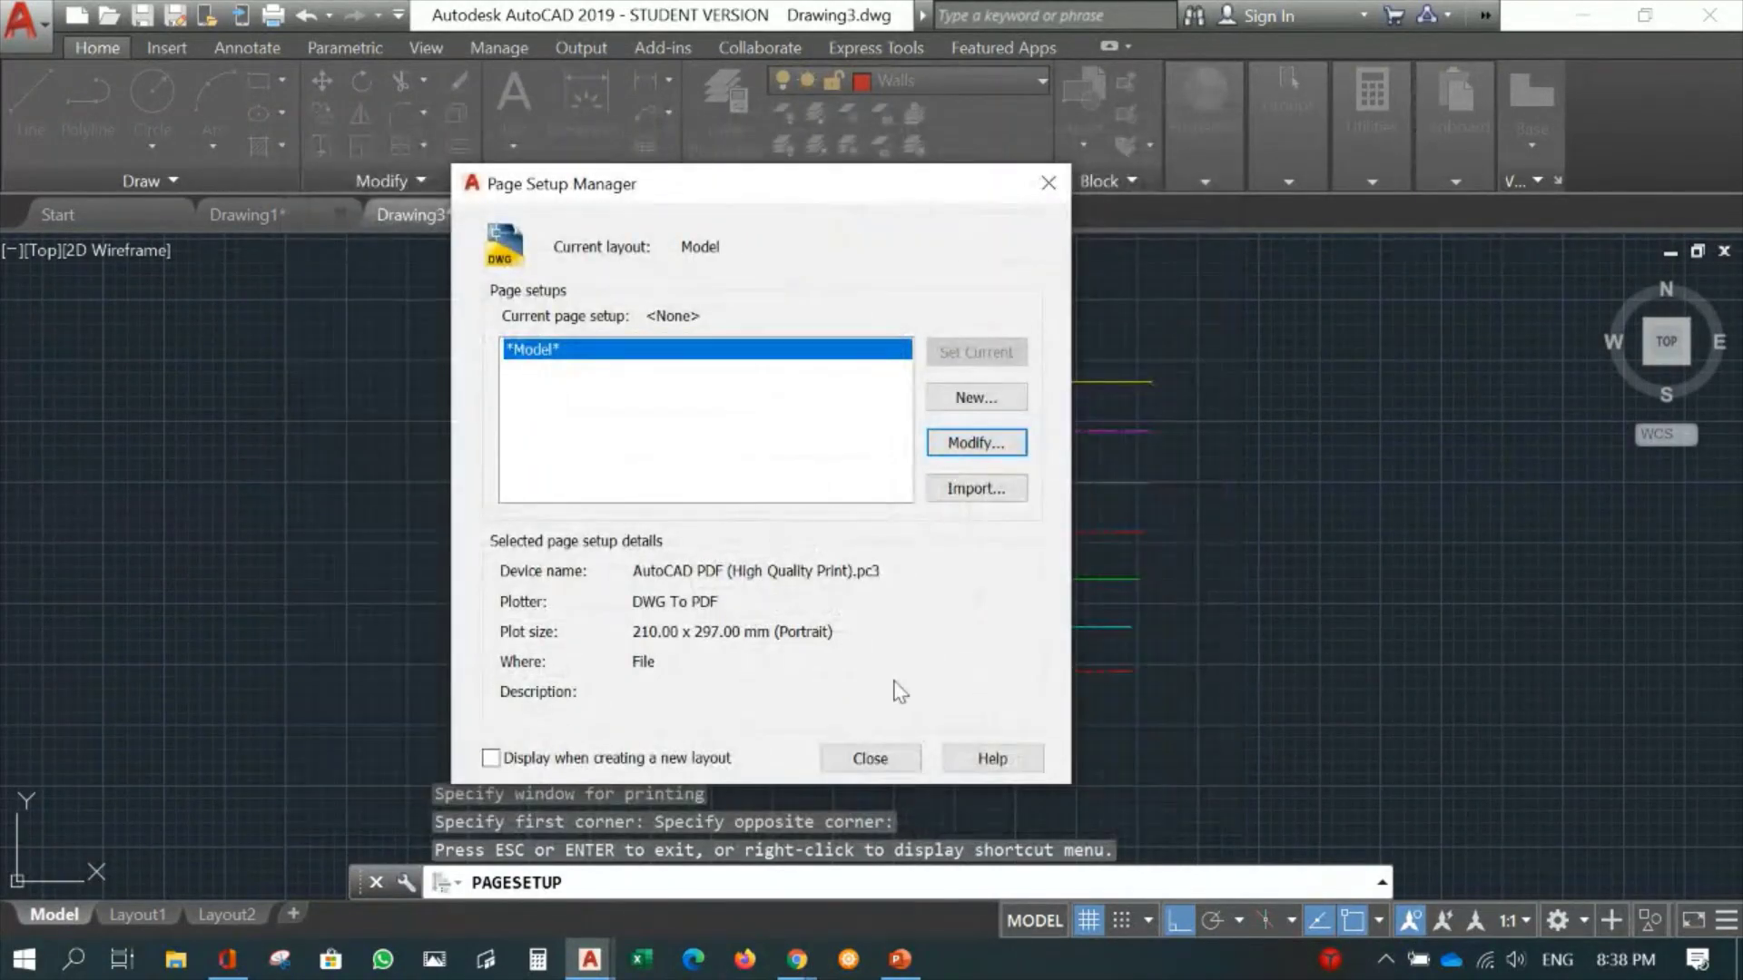
click(871, 760)
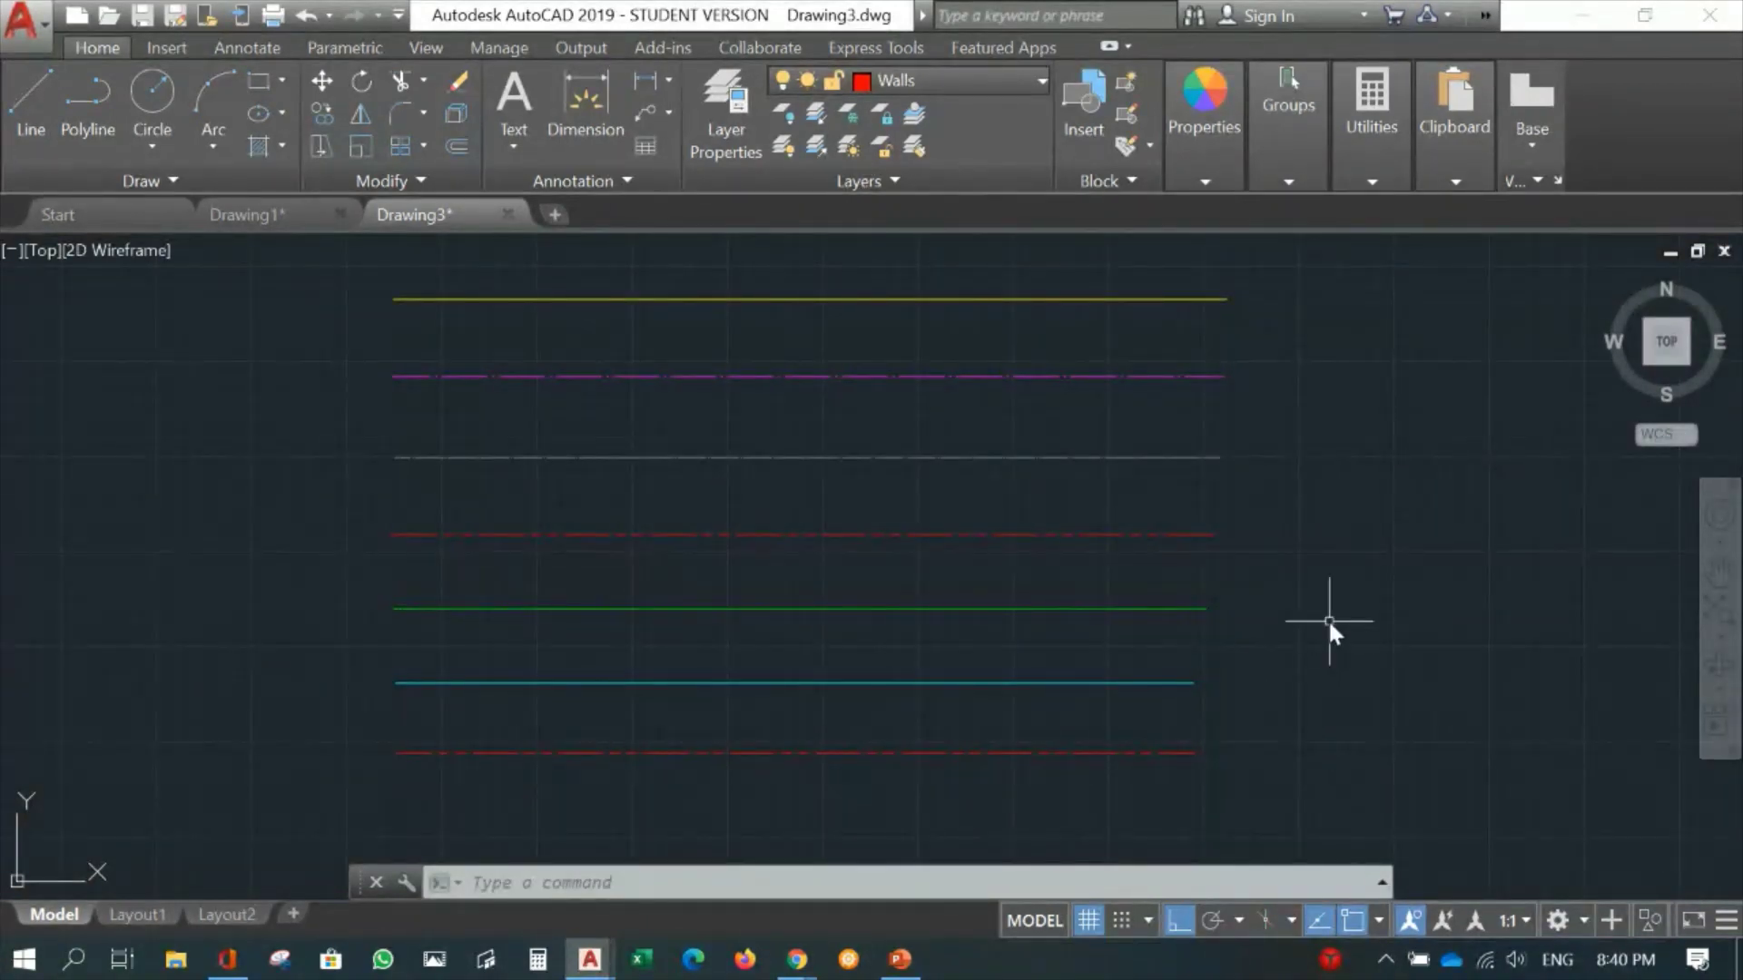
Measure the length of the yellow line from one endpoint to the other with the Distance tool.
click(1383, 184)
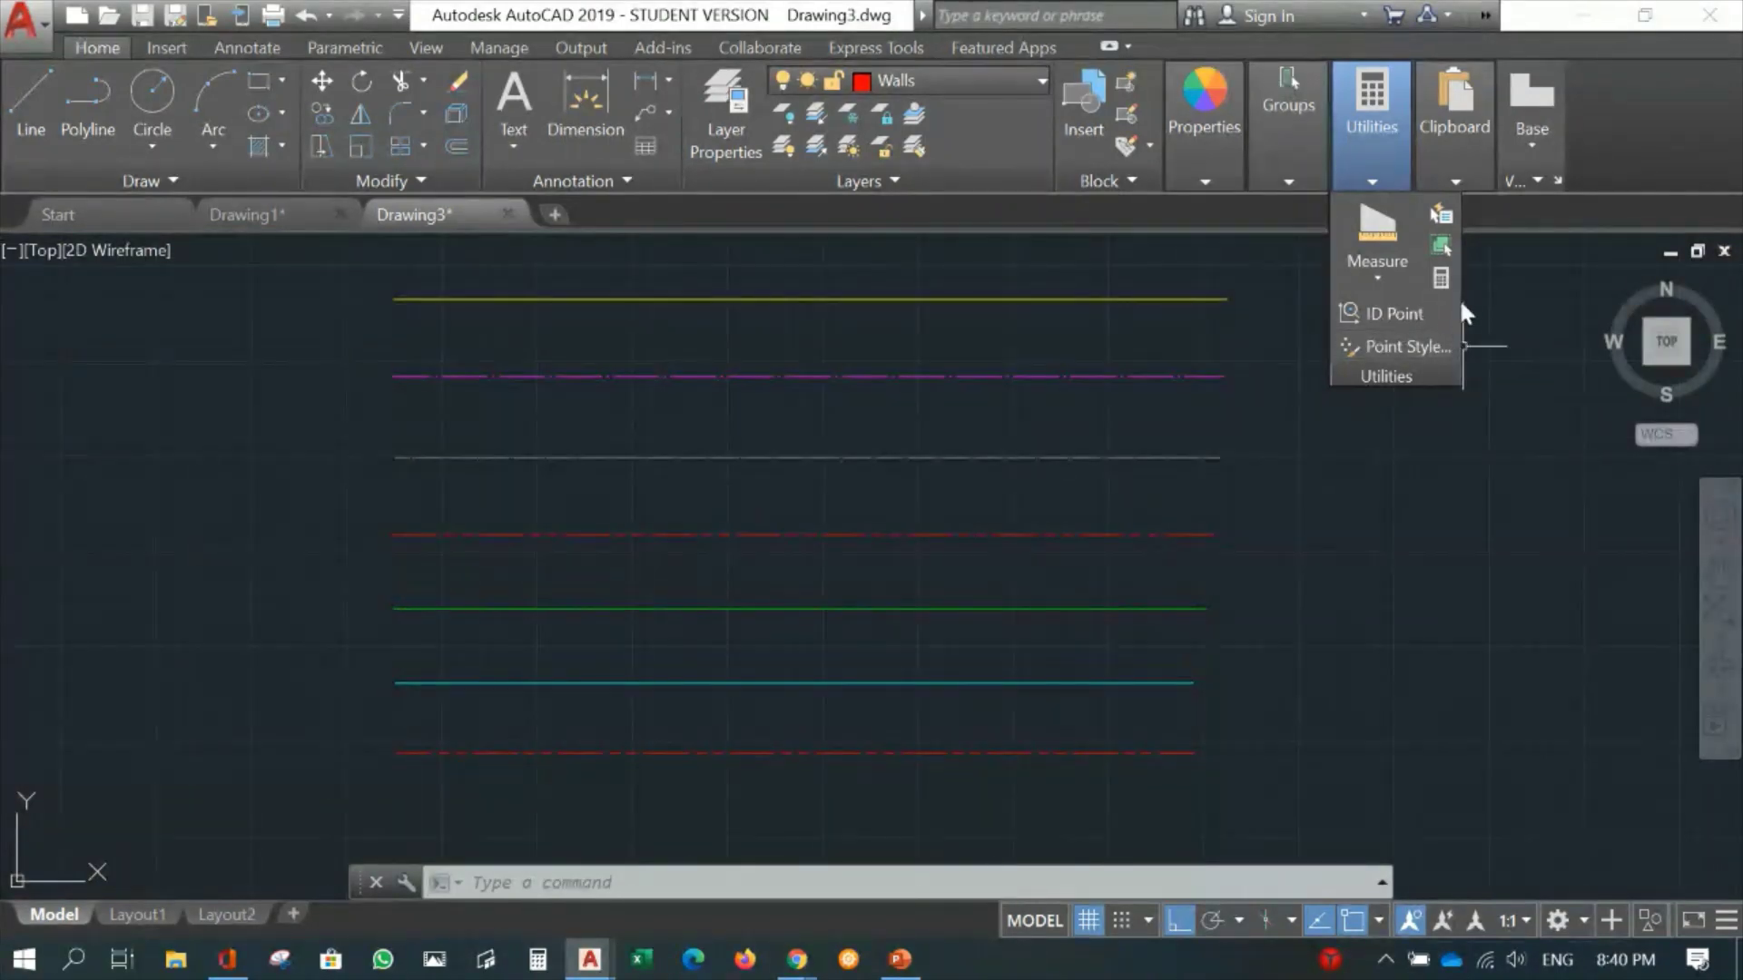
click(1377, 272)
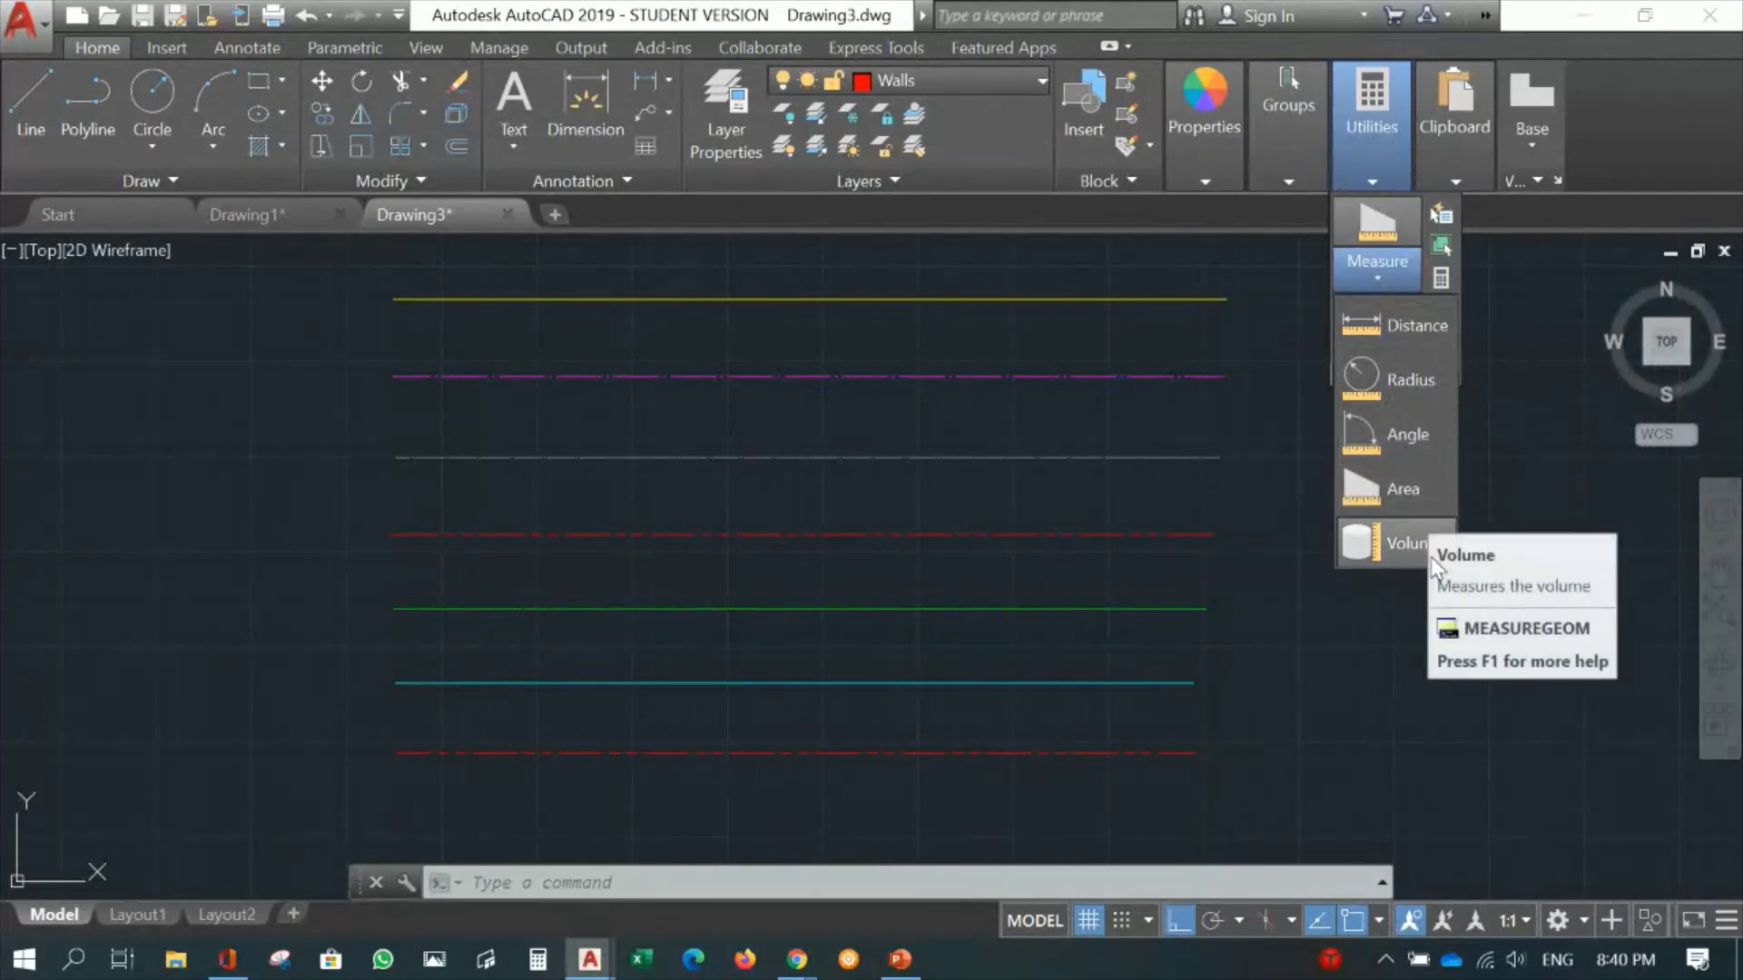
click(1387, 338)
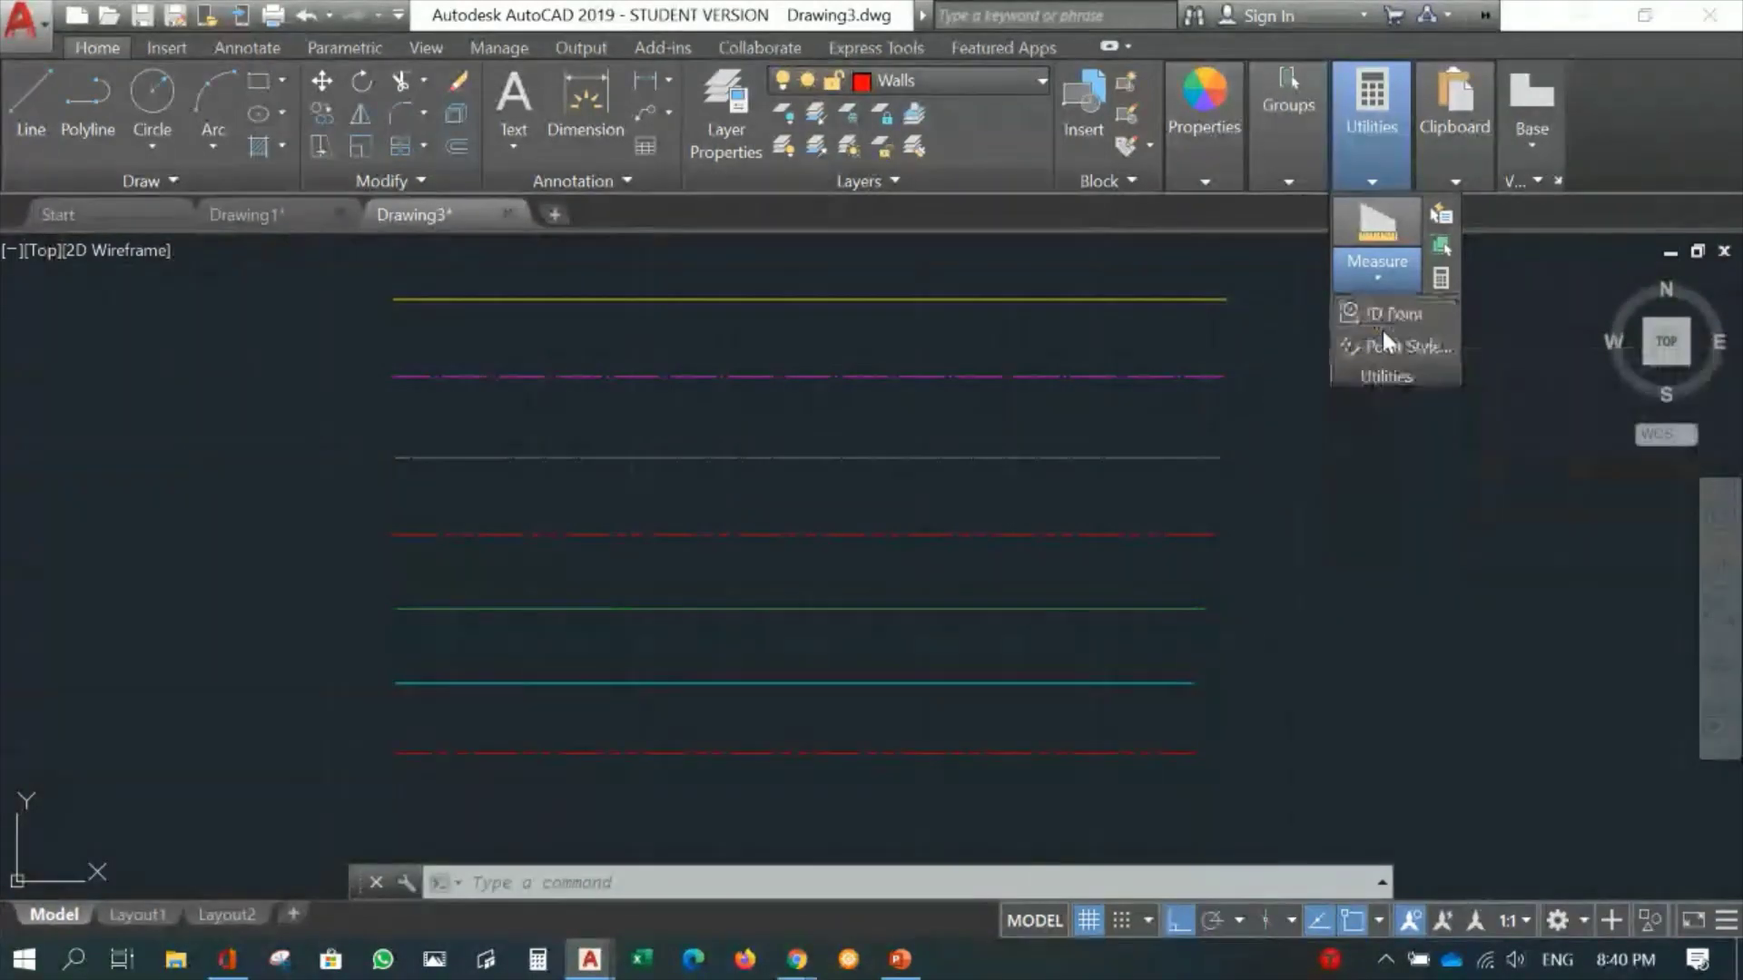
click(393, 300)
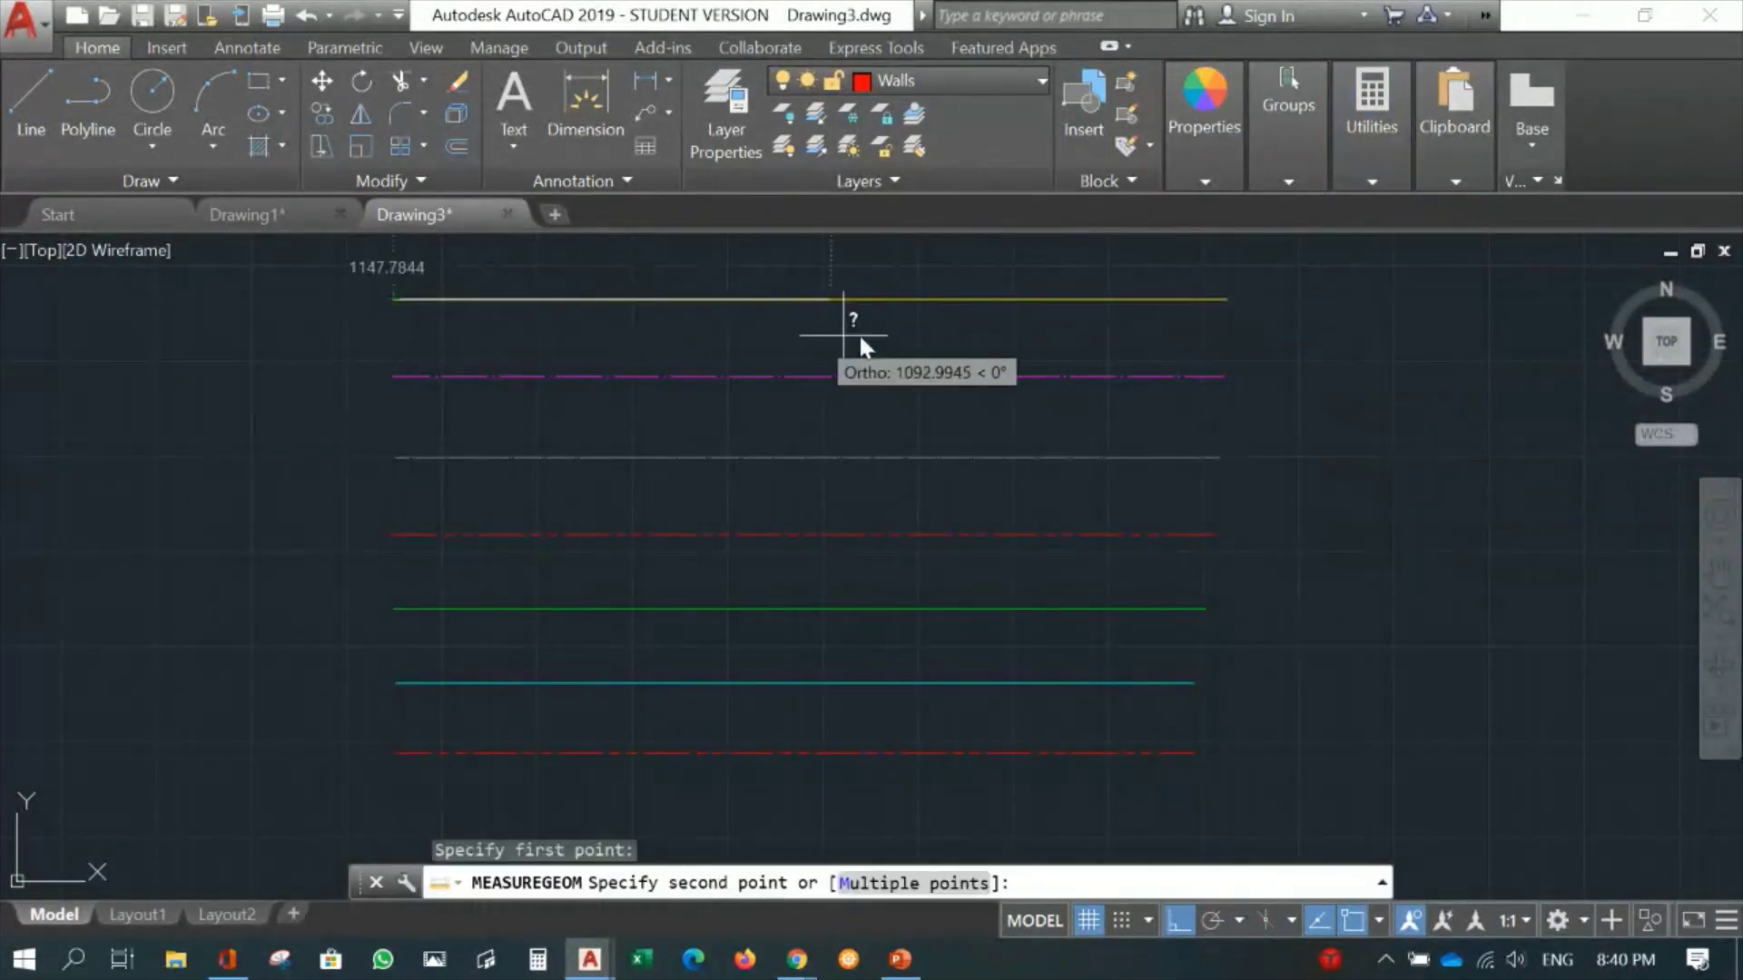
click(1219, 300)
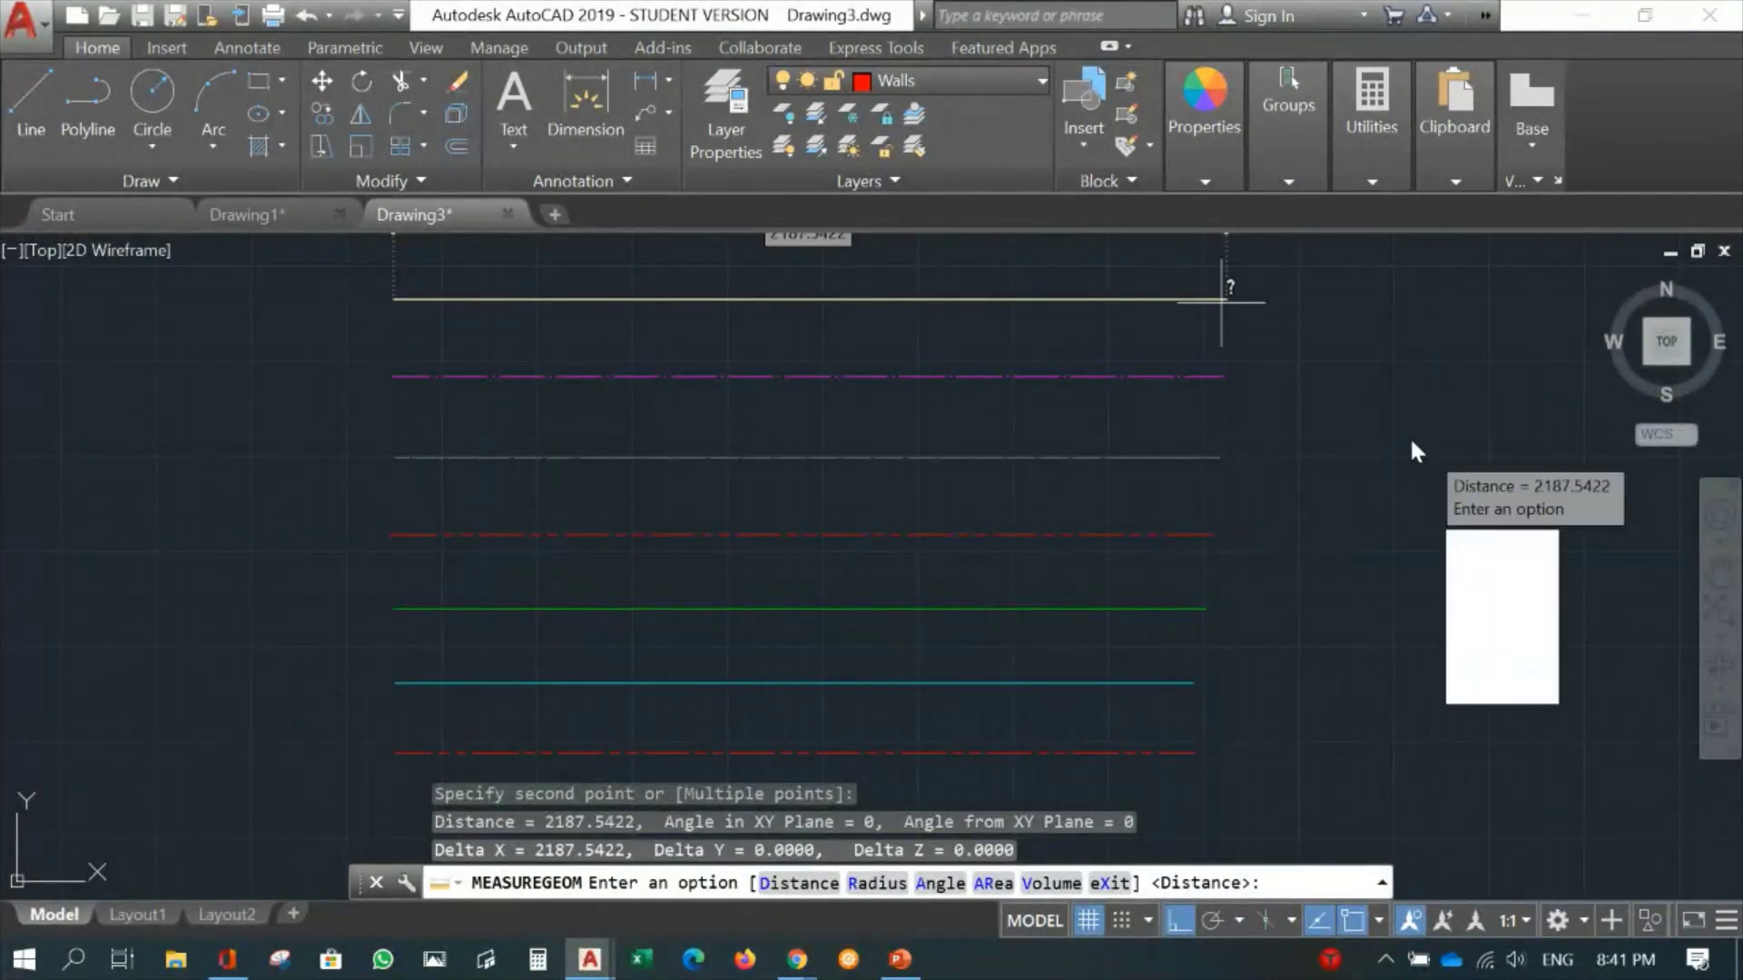
key(Return)
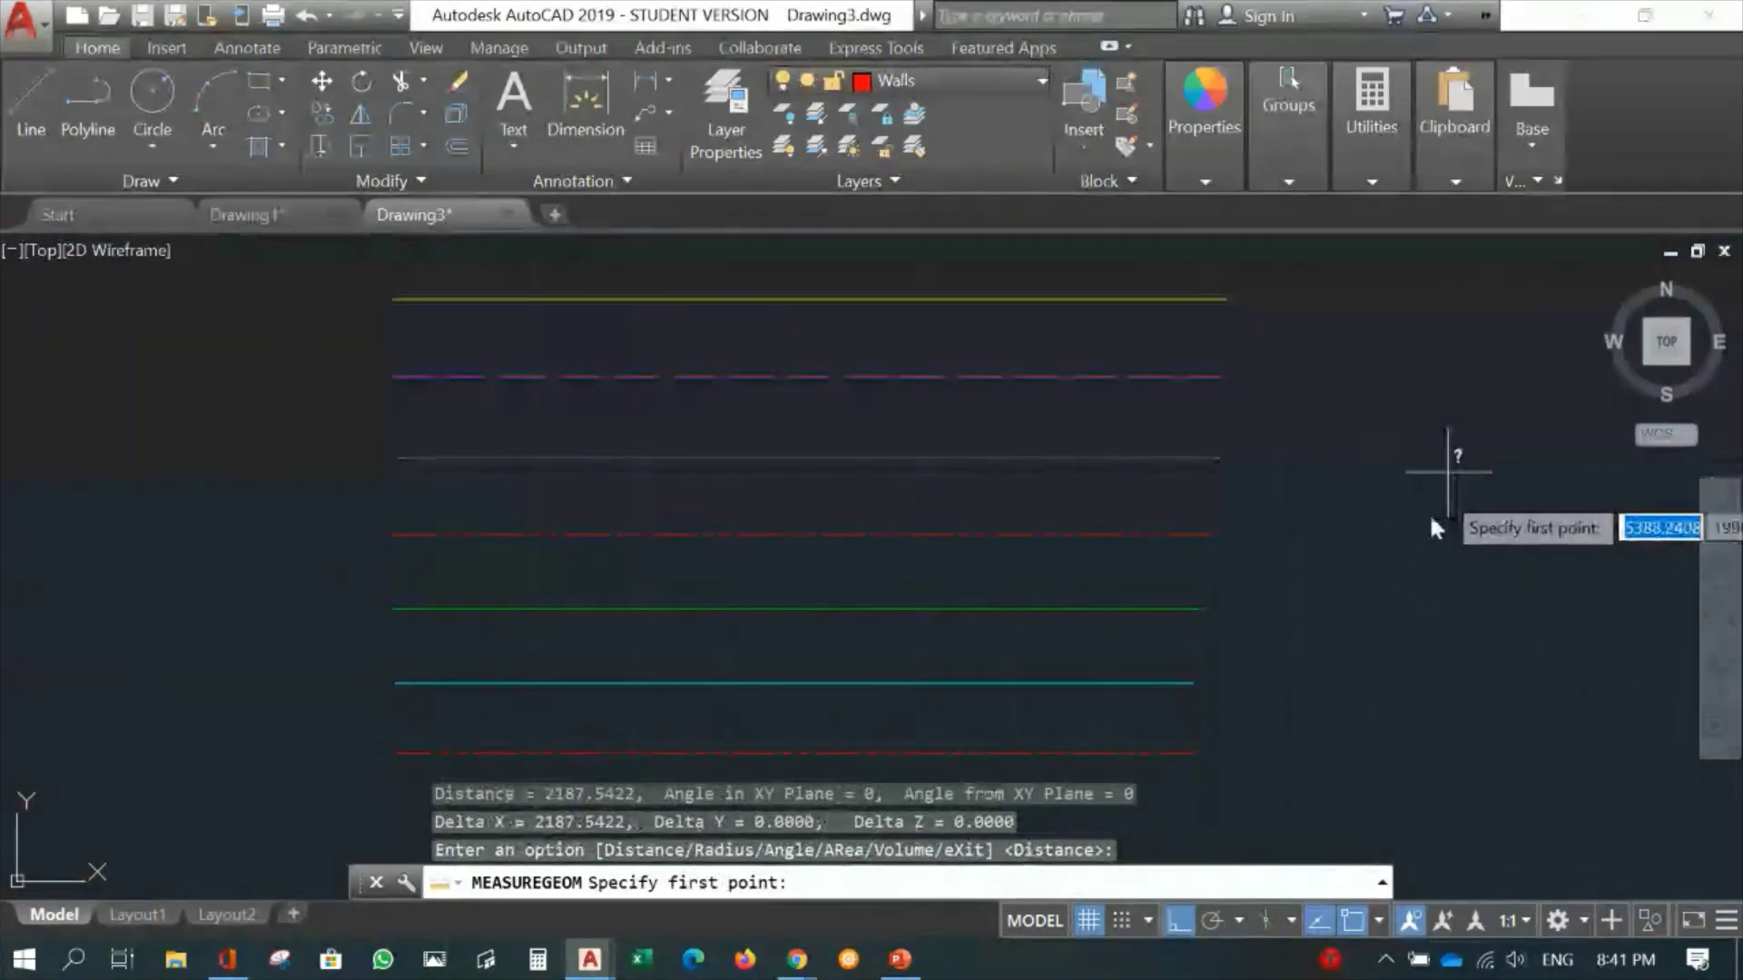
Measure the area of a freehand four-cornered region in the empty space beside the sample lines.
click(1373, 181)
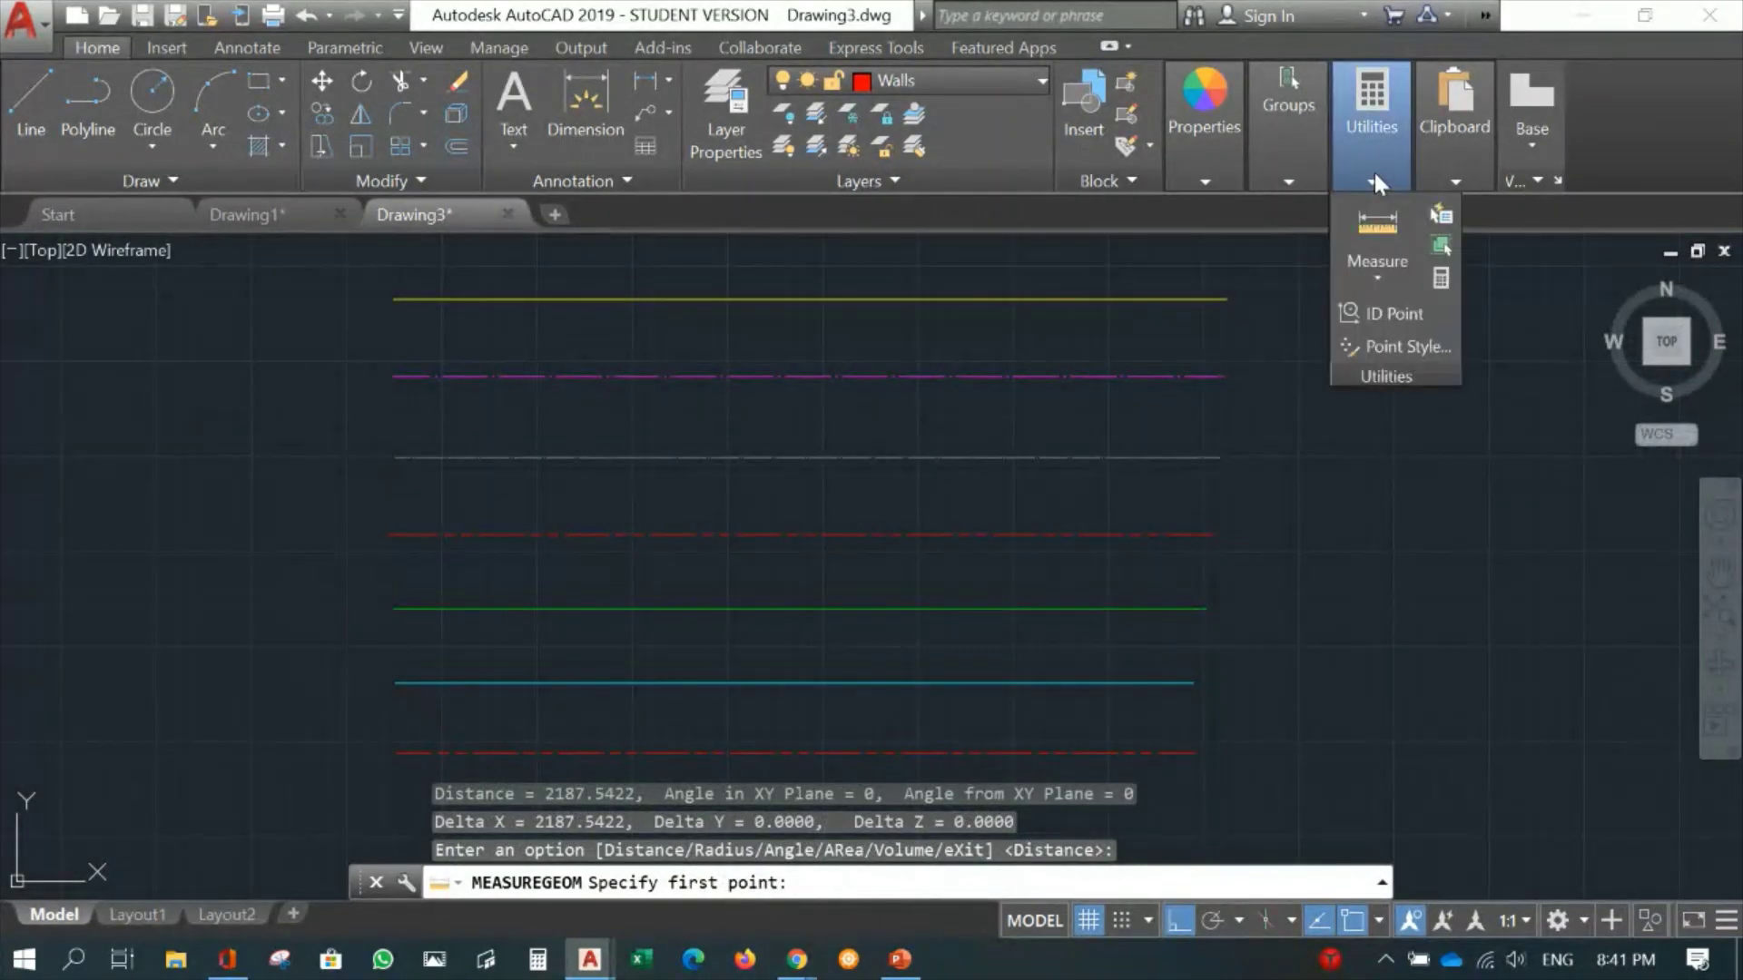
click(1374, 278)
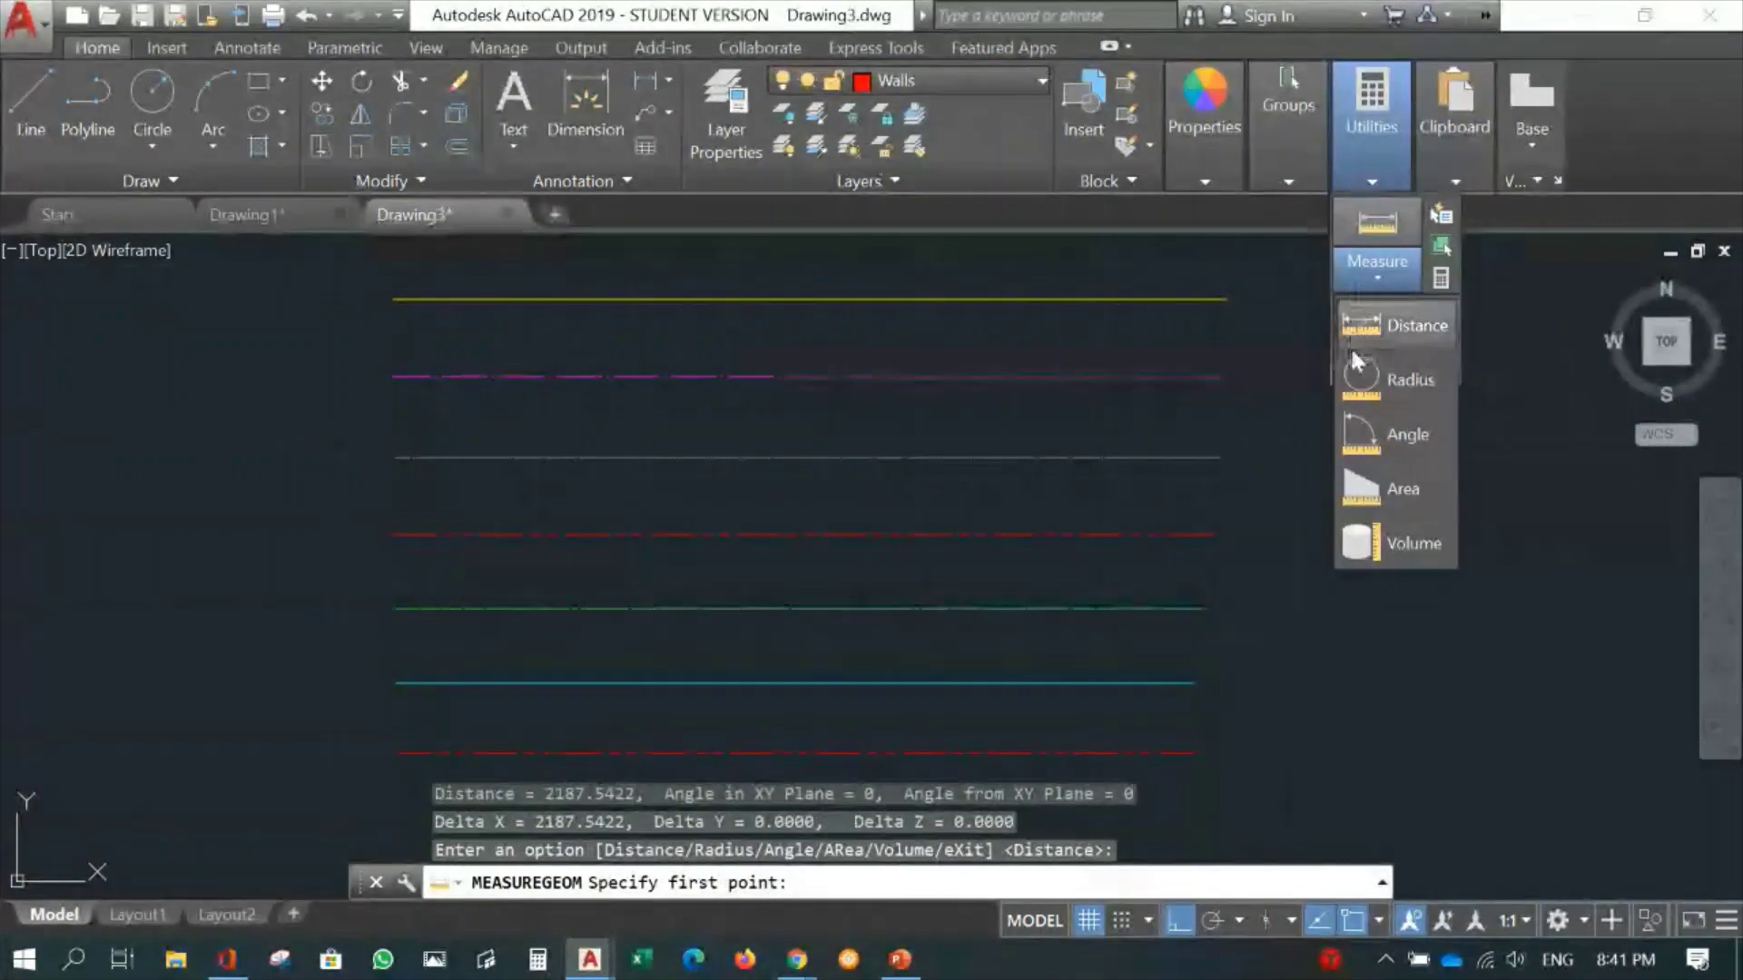
click(1384, 488)
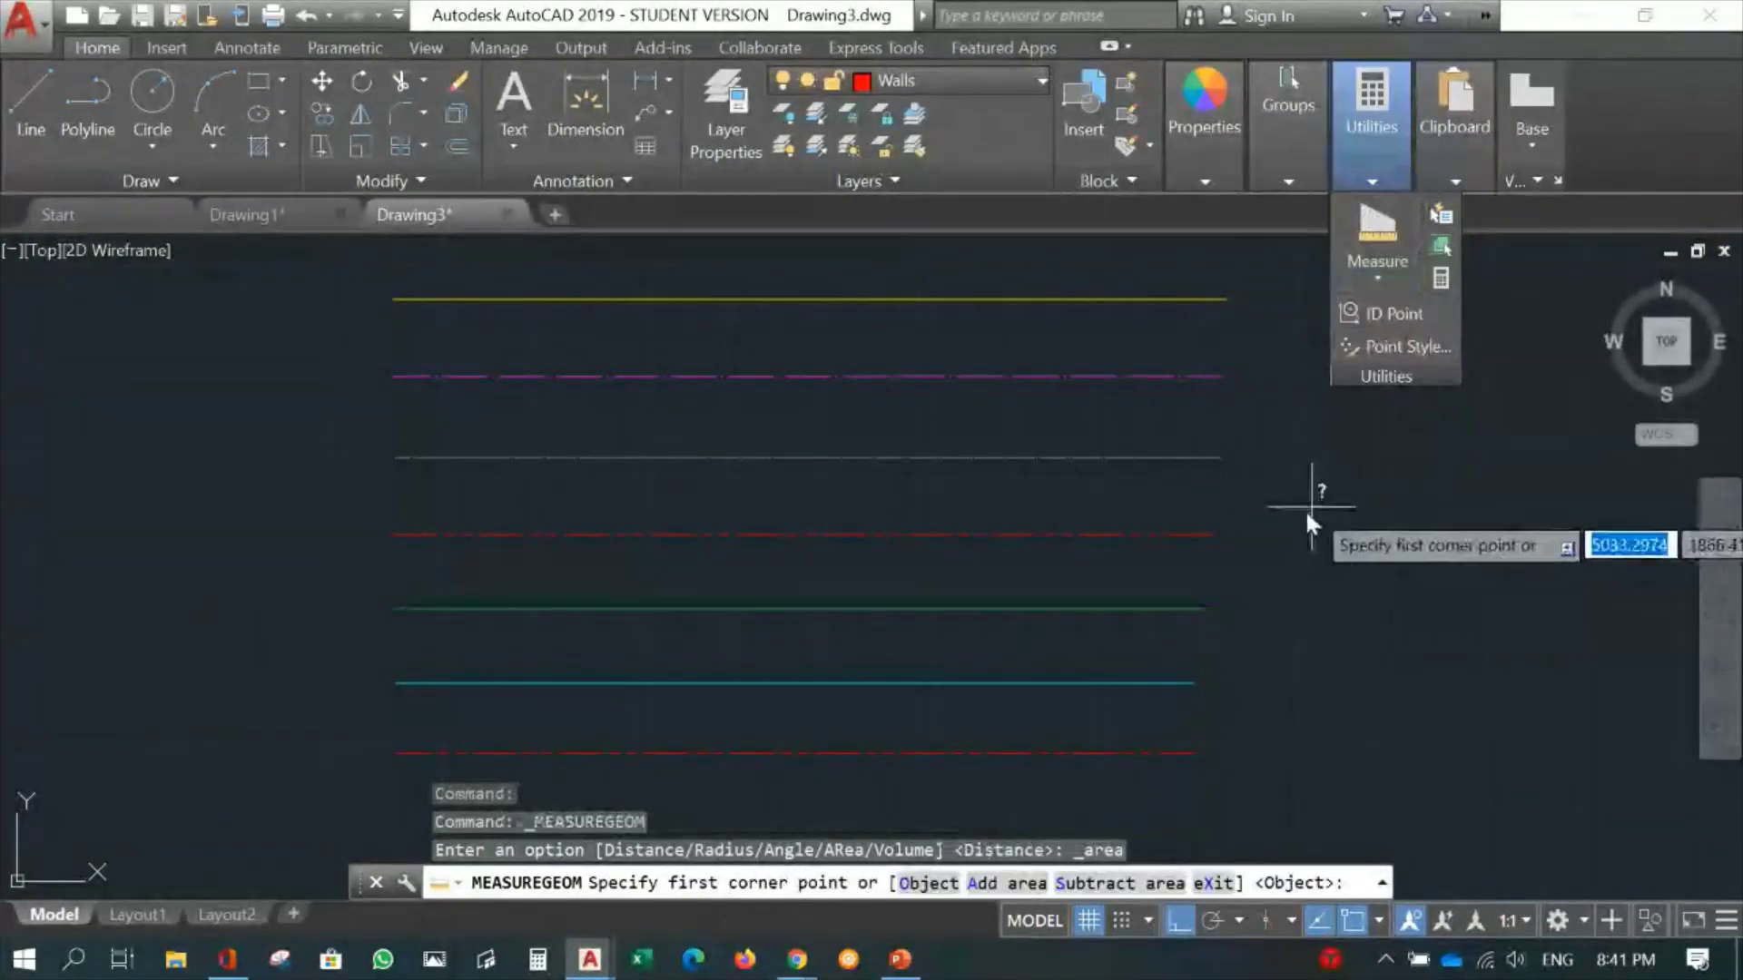
click(1334, 370)
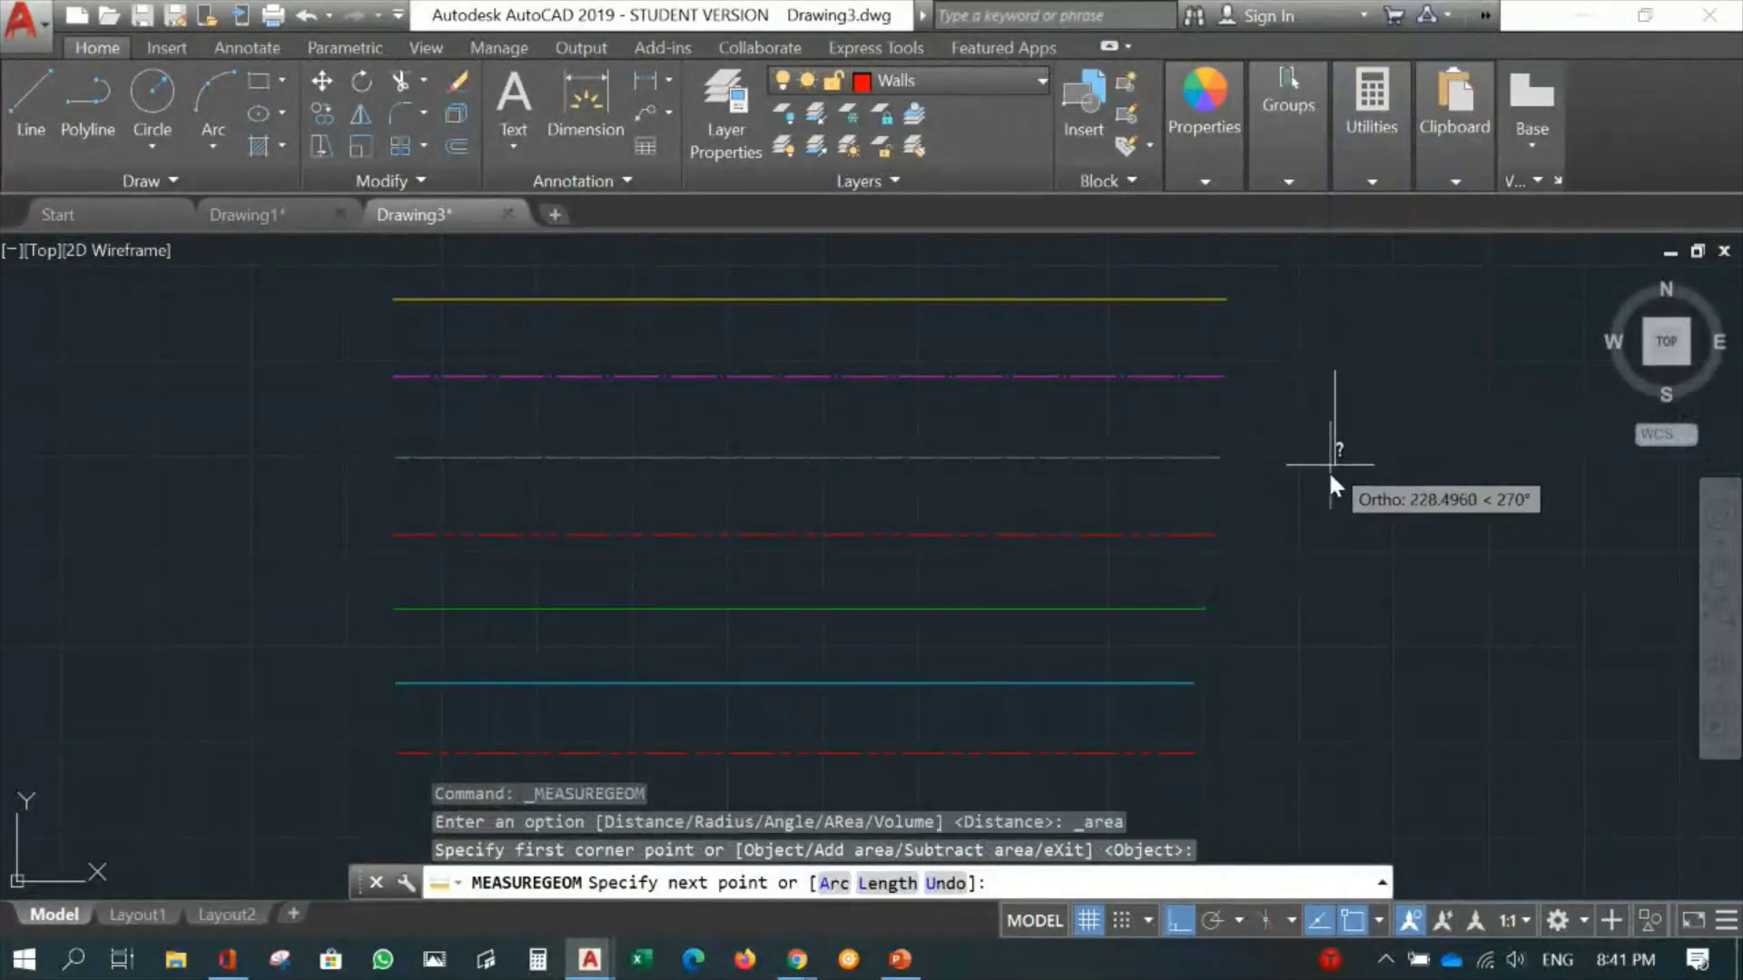
click(1332, 660)
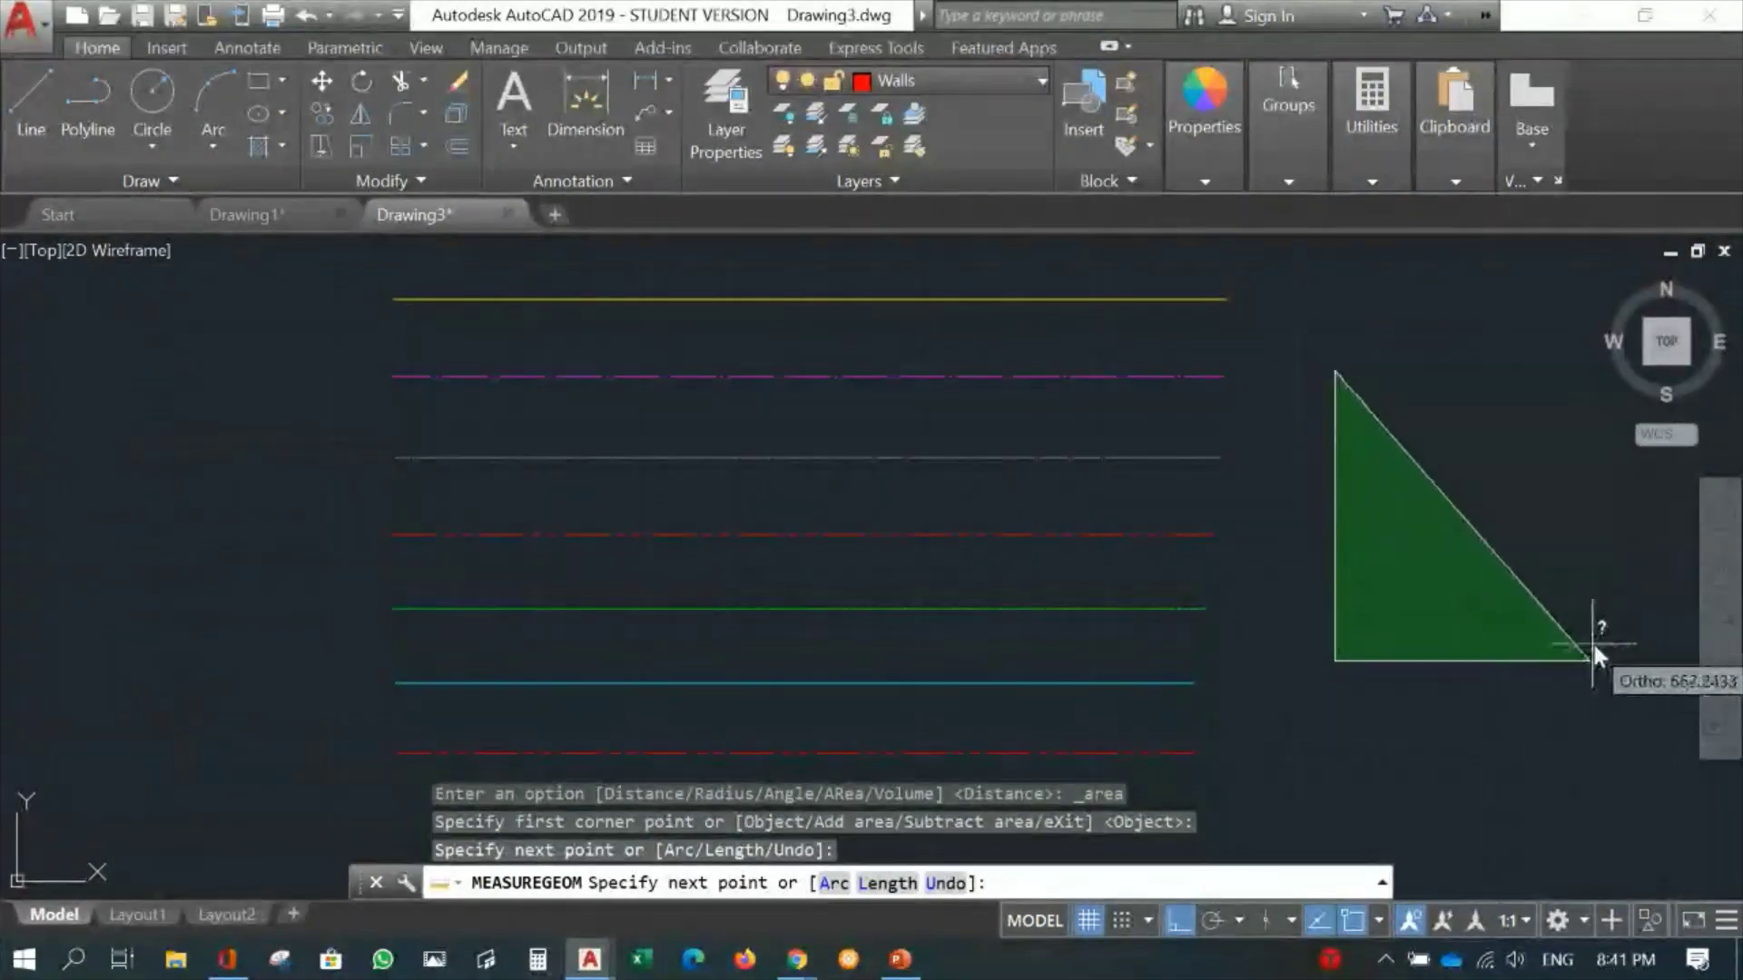
click(1595, 660)
click(1542, 363)
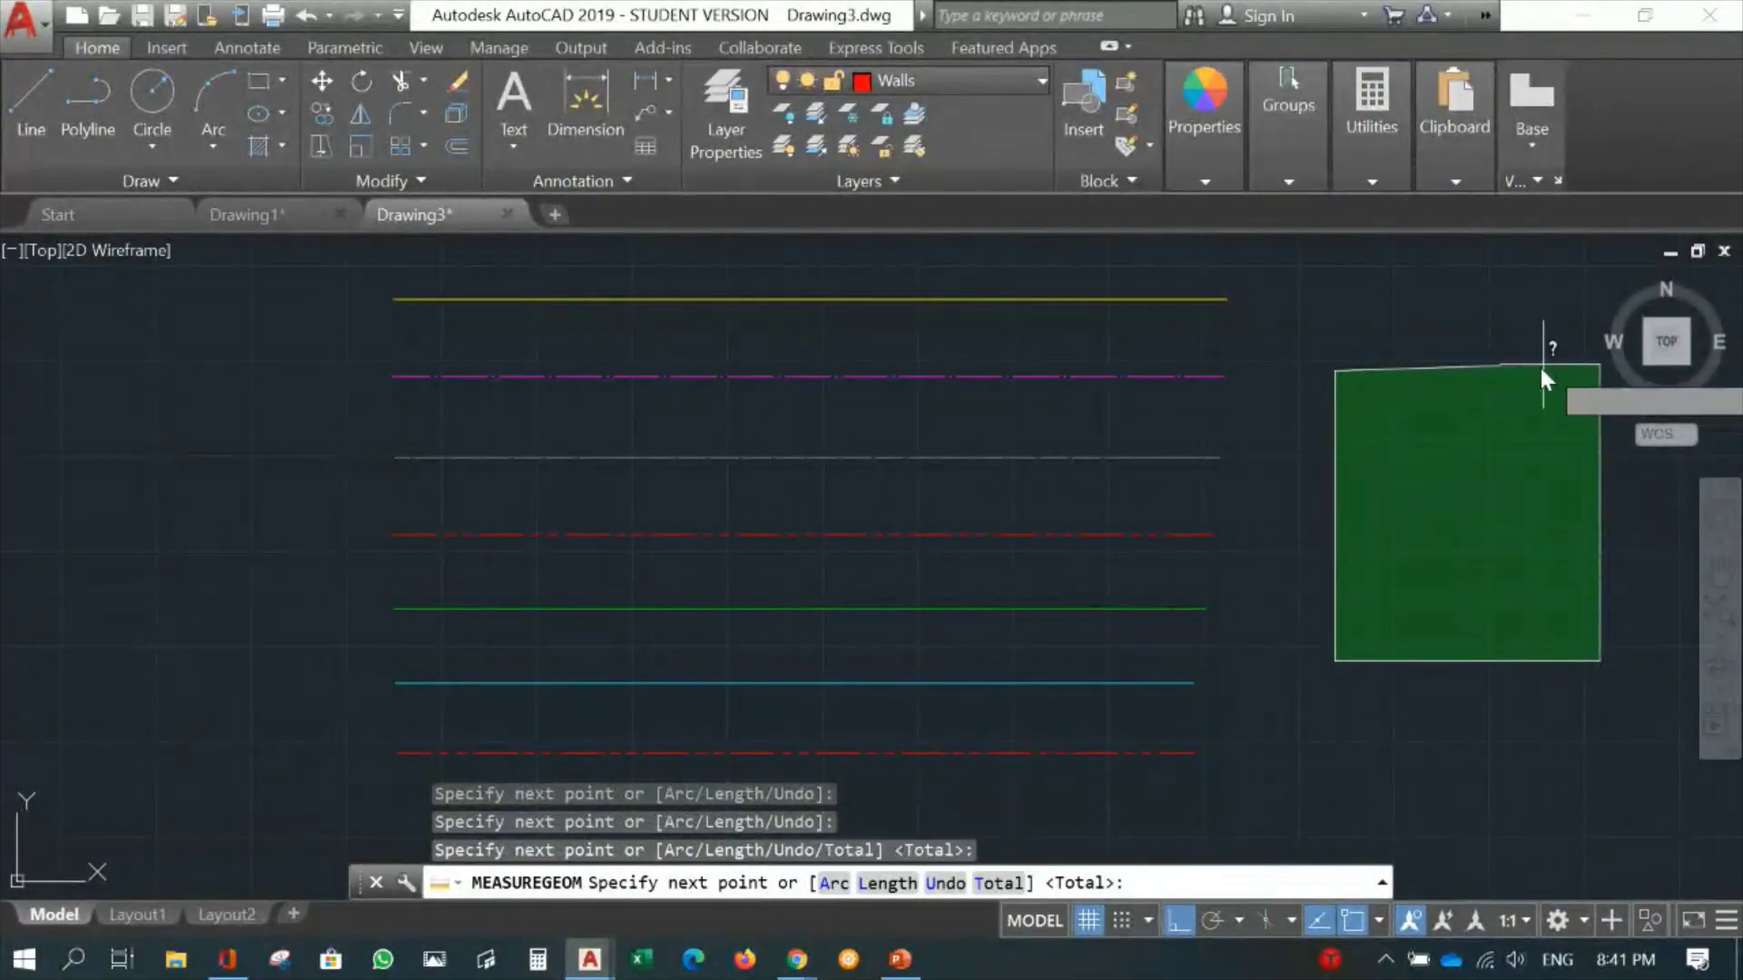
key(Return)
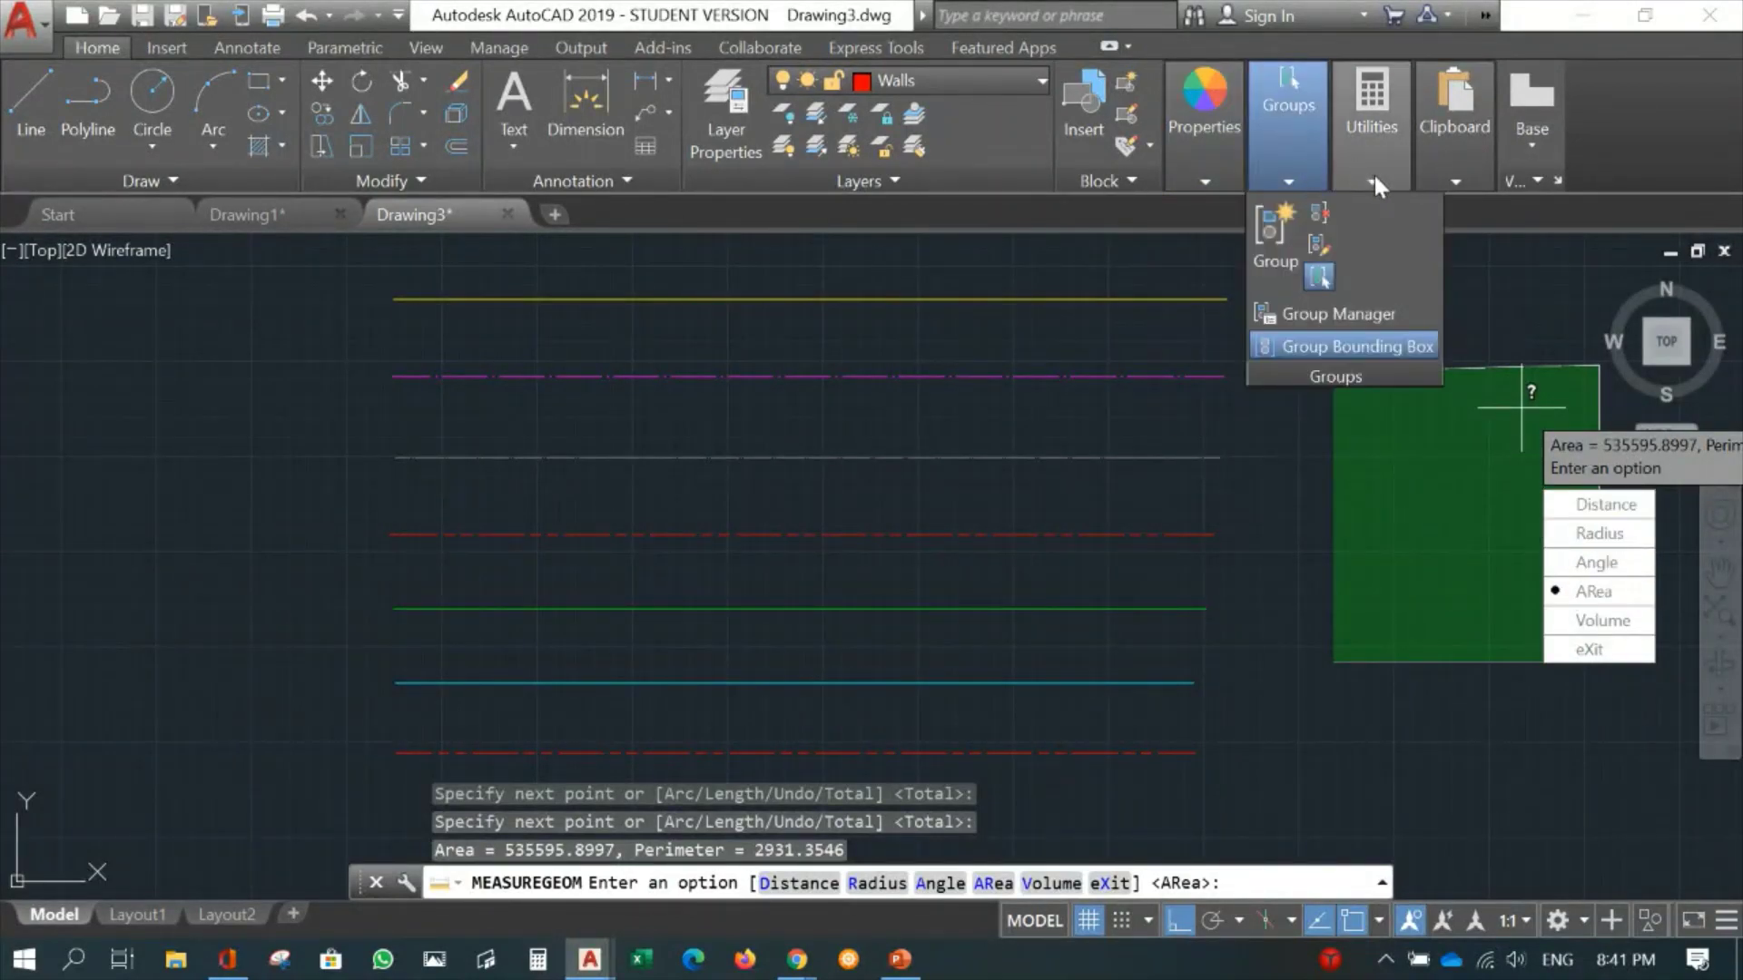
View the quick calculator and the Point Style options, and close both without making changes.
mouse_move(1376, 173)
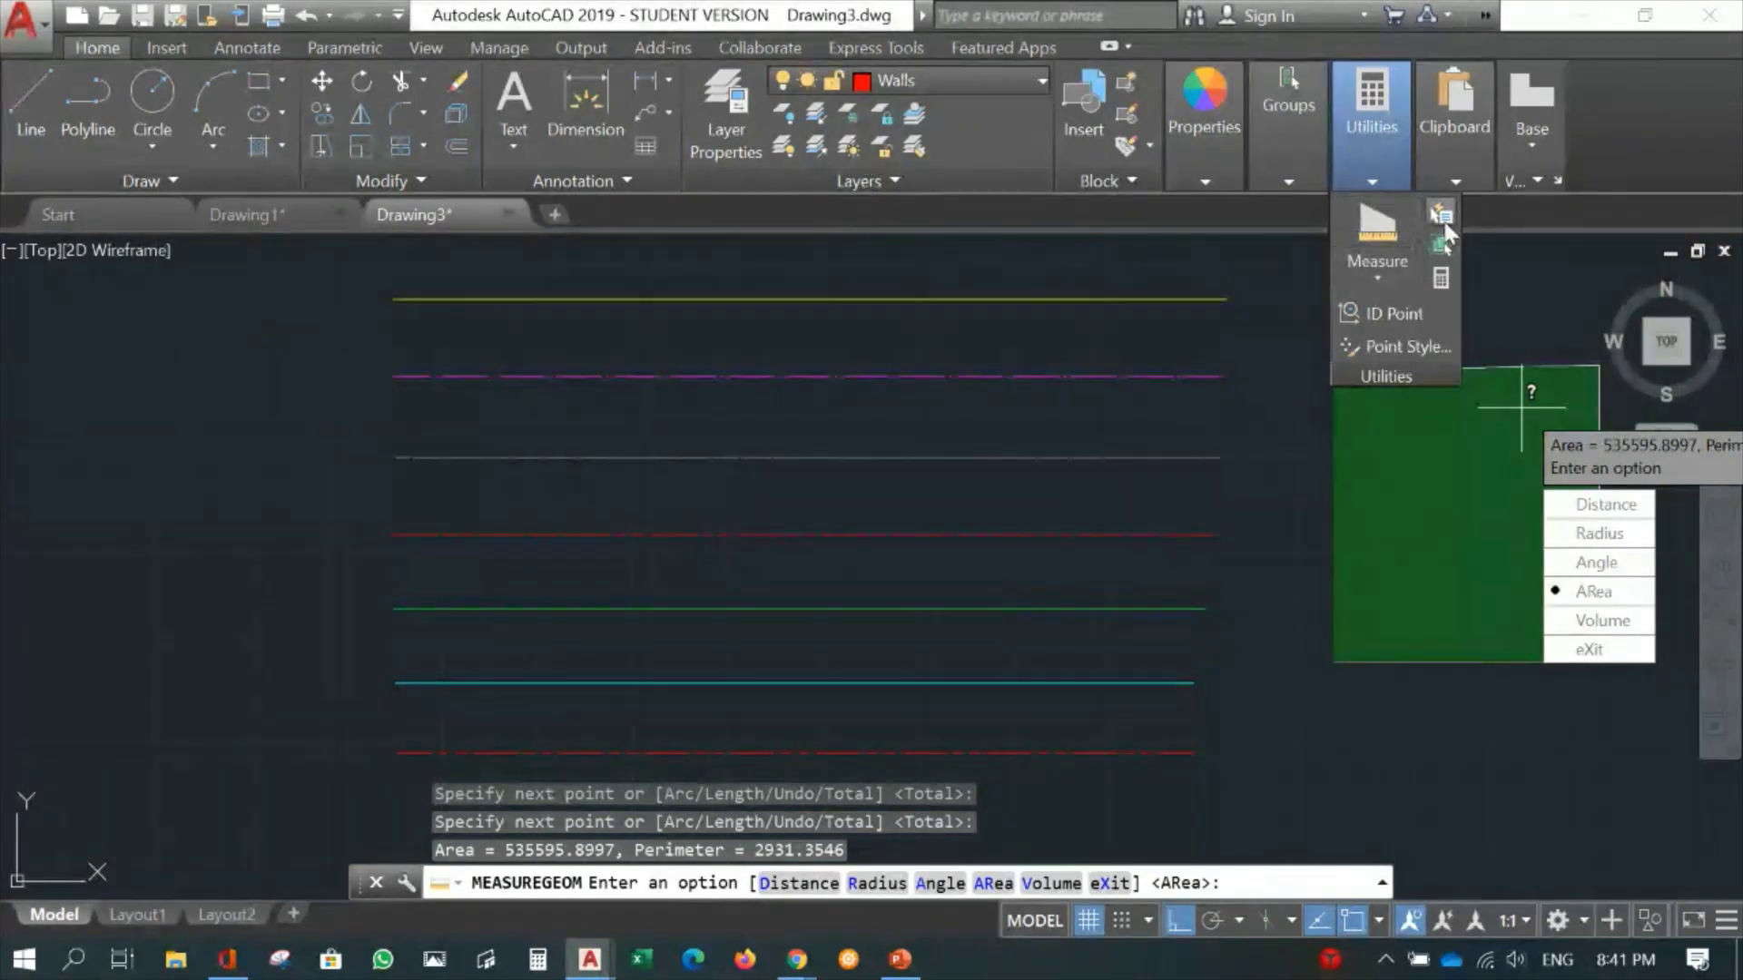
click(1439, 278)
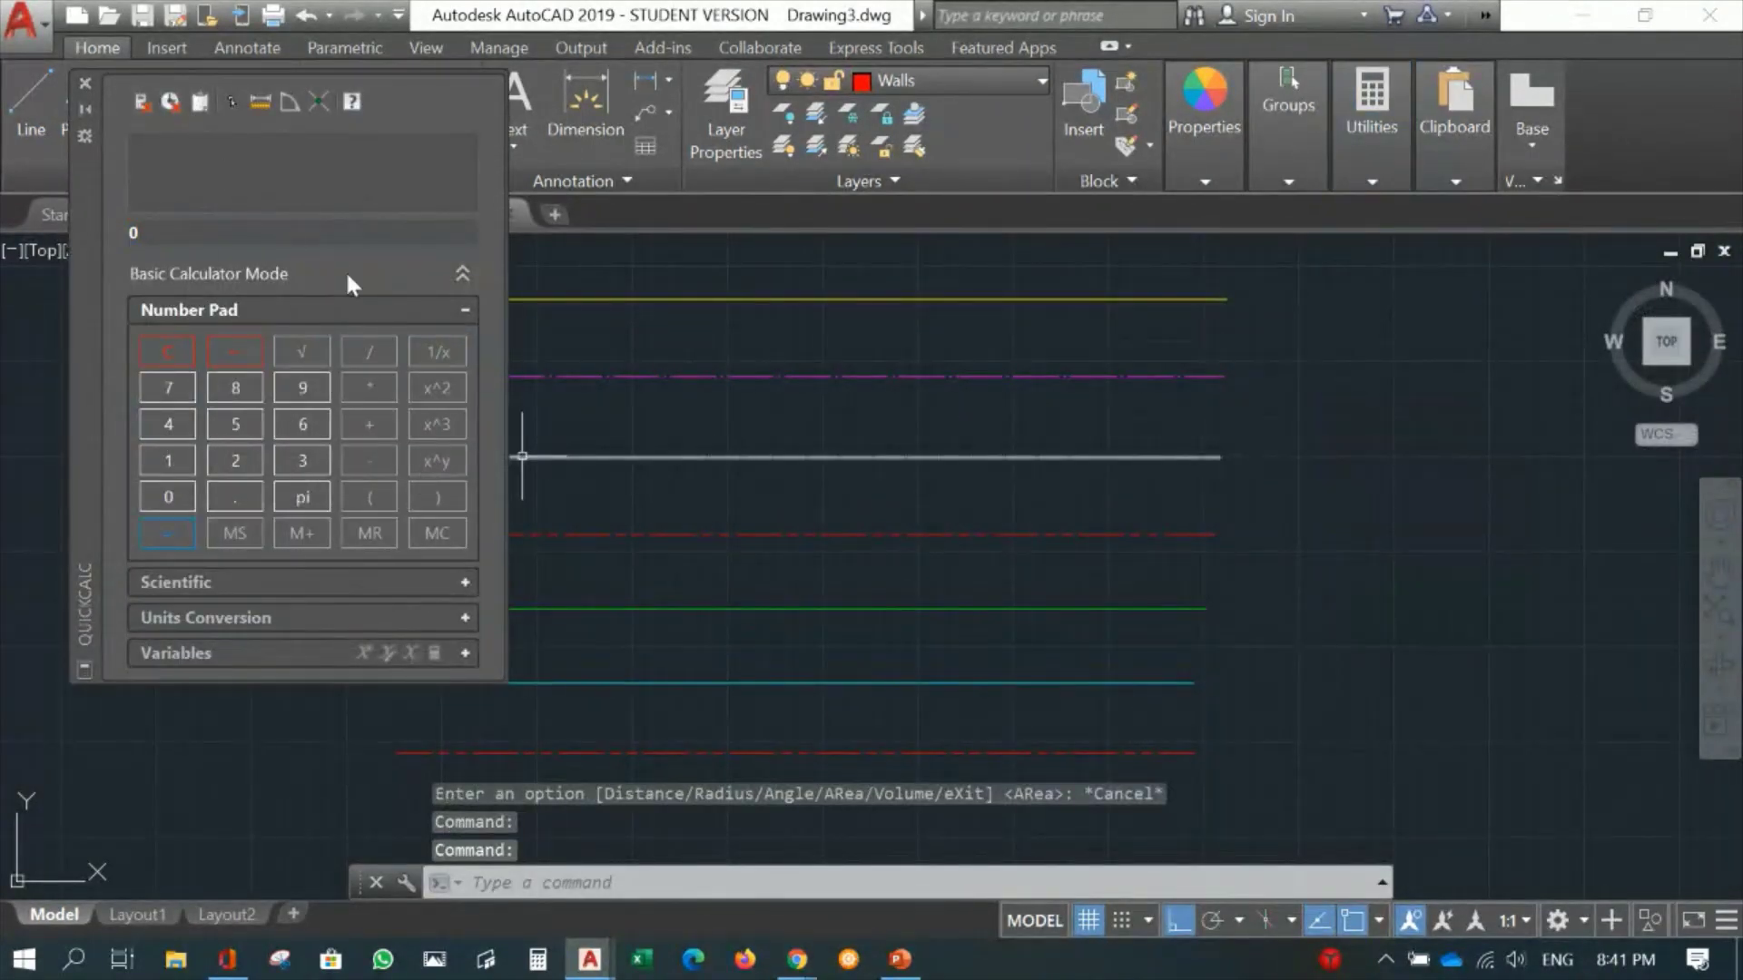
click(1385, 178)
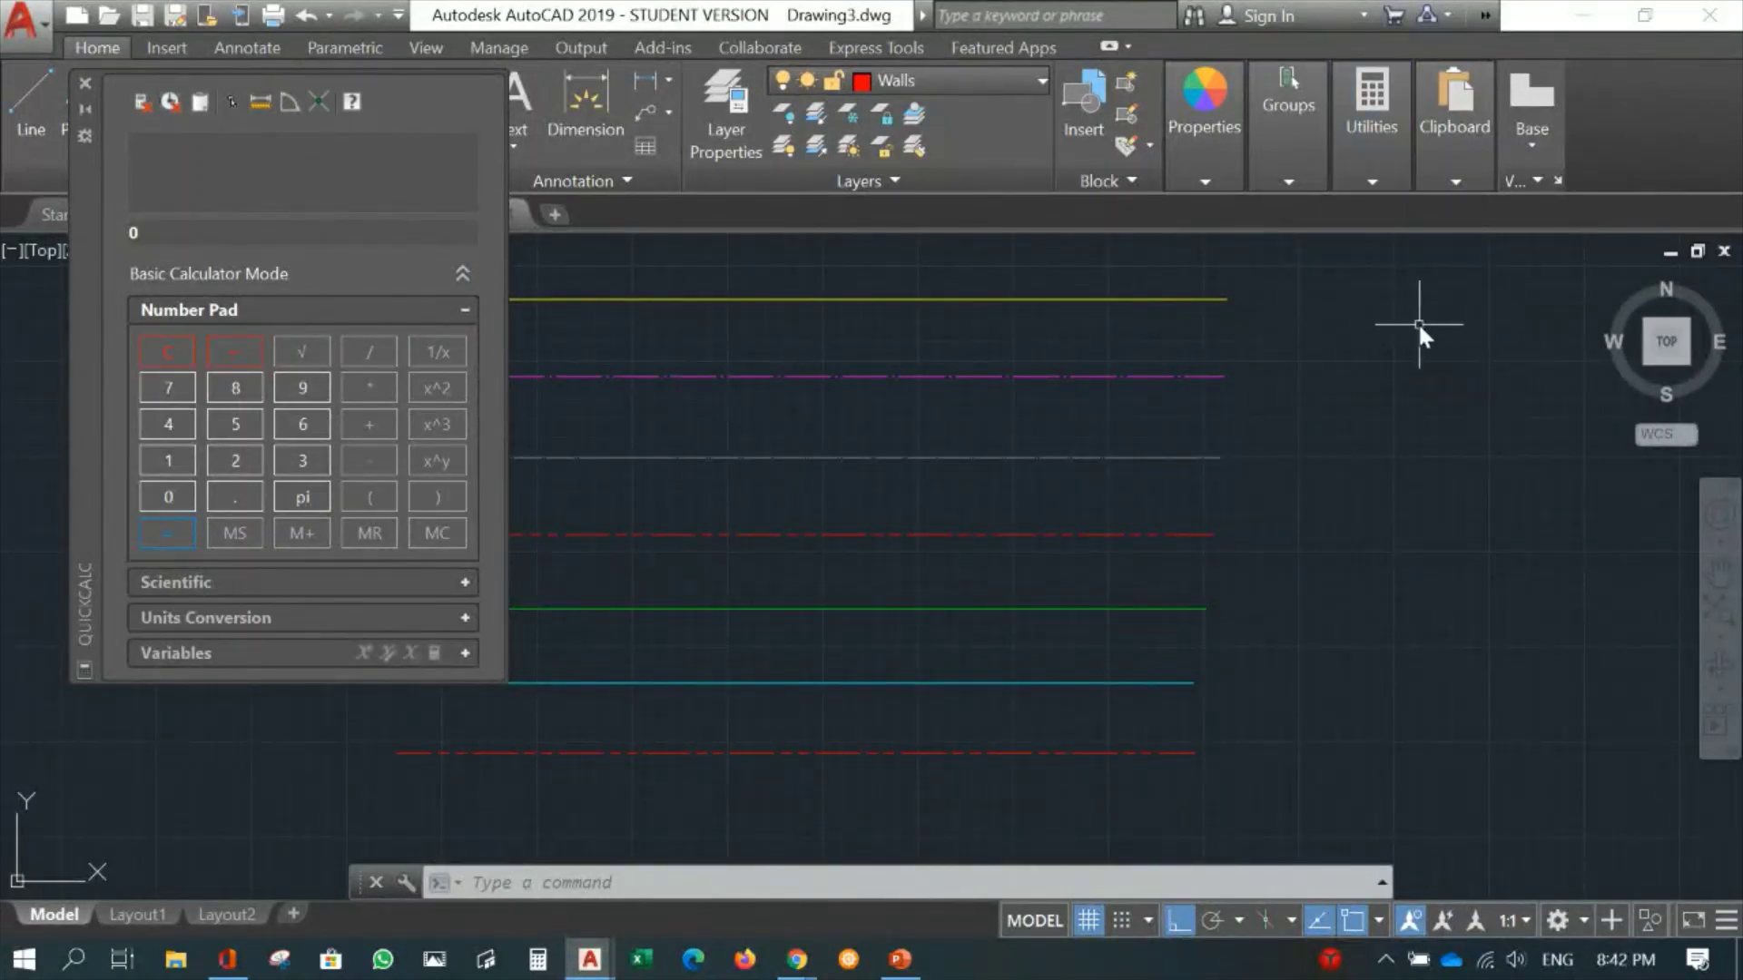
click(1385, 171)
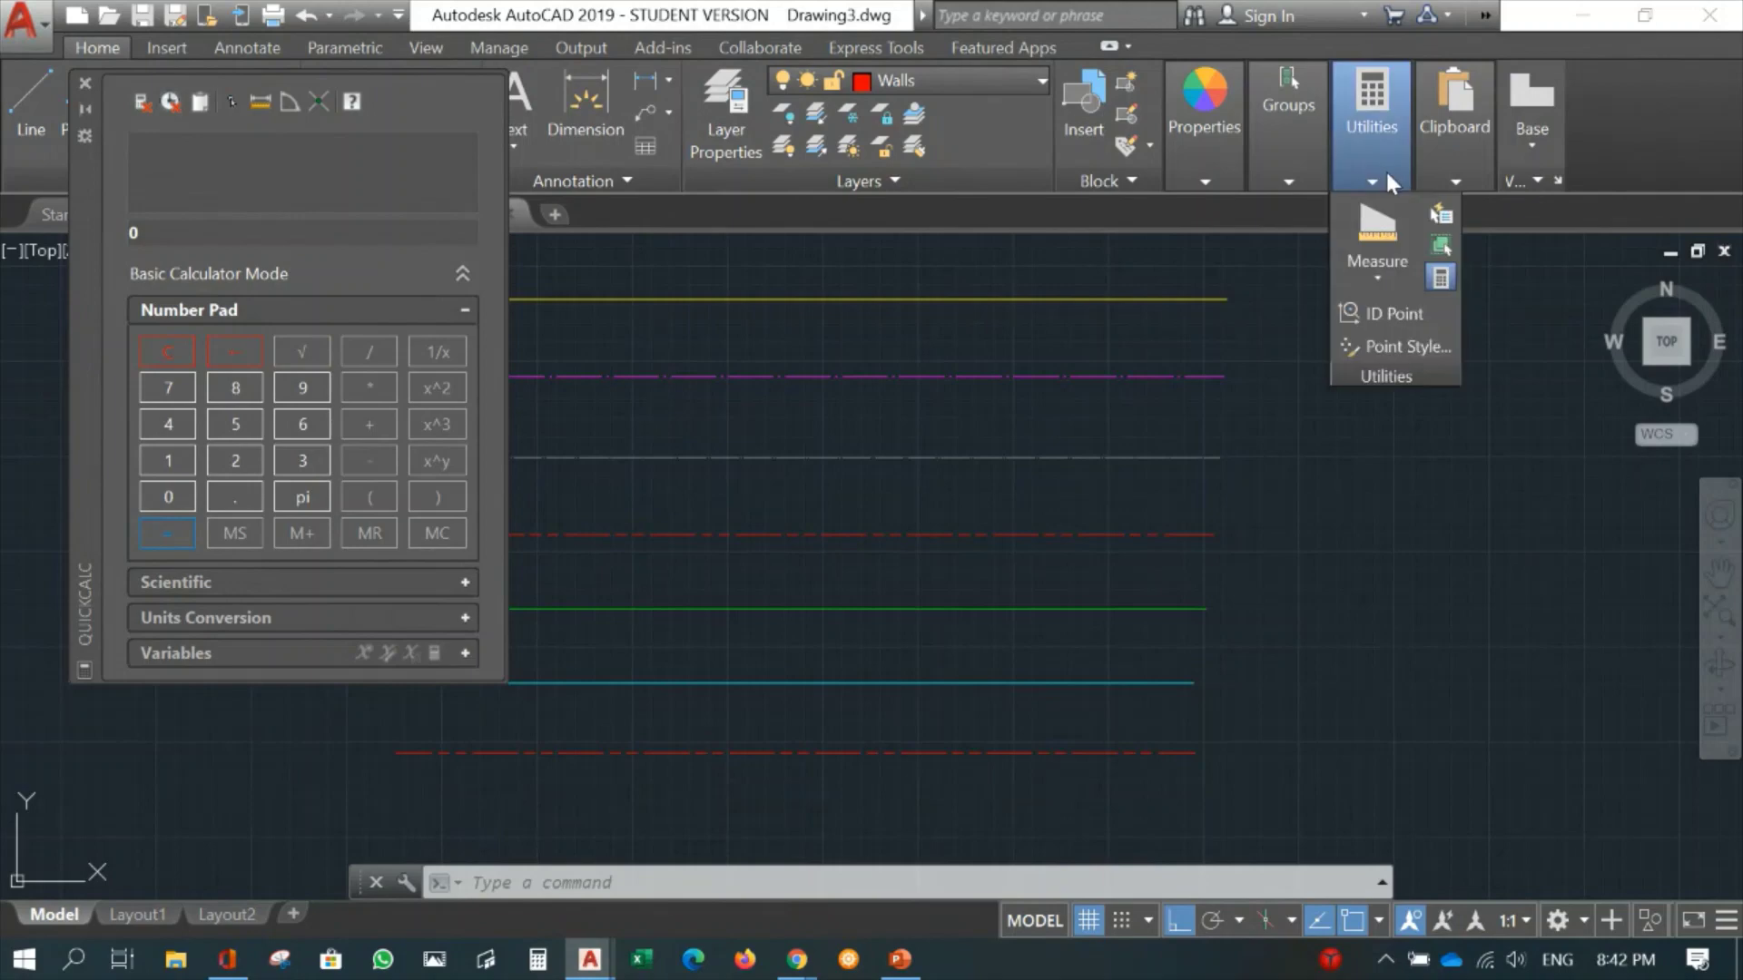
click(1387, 346)
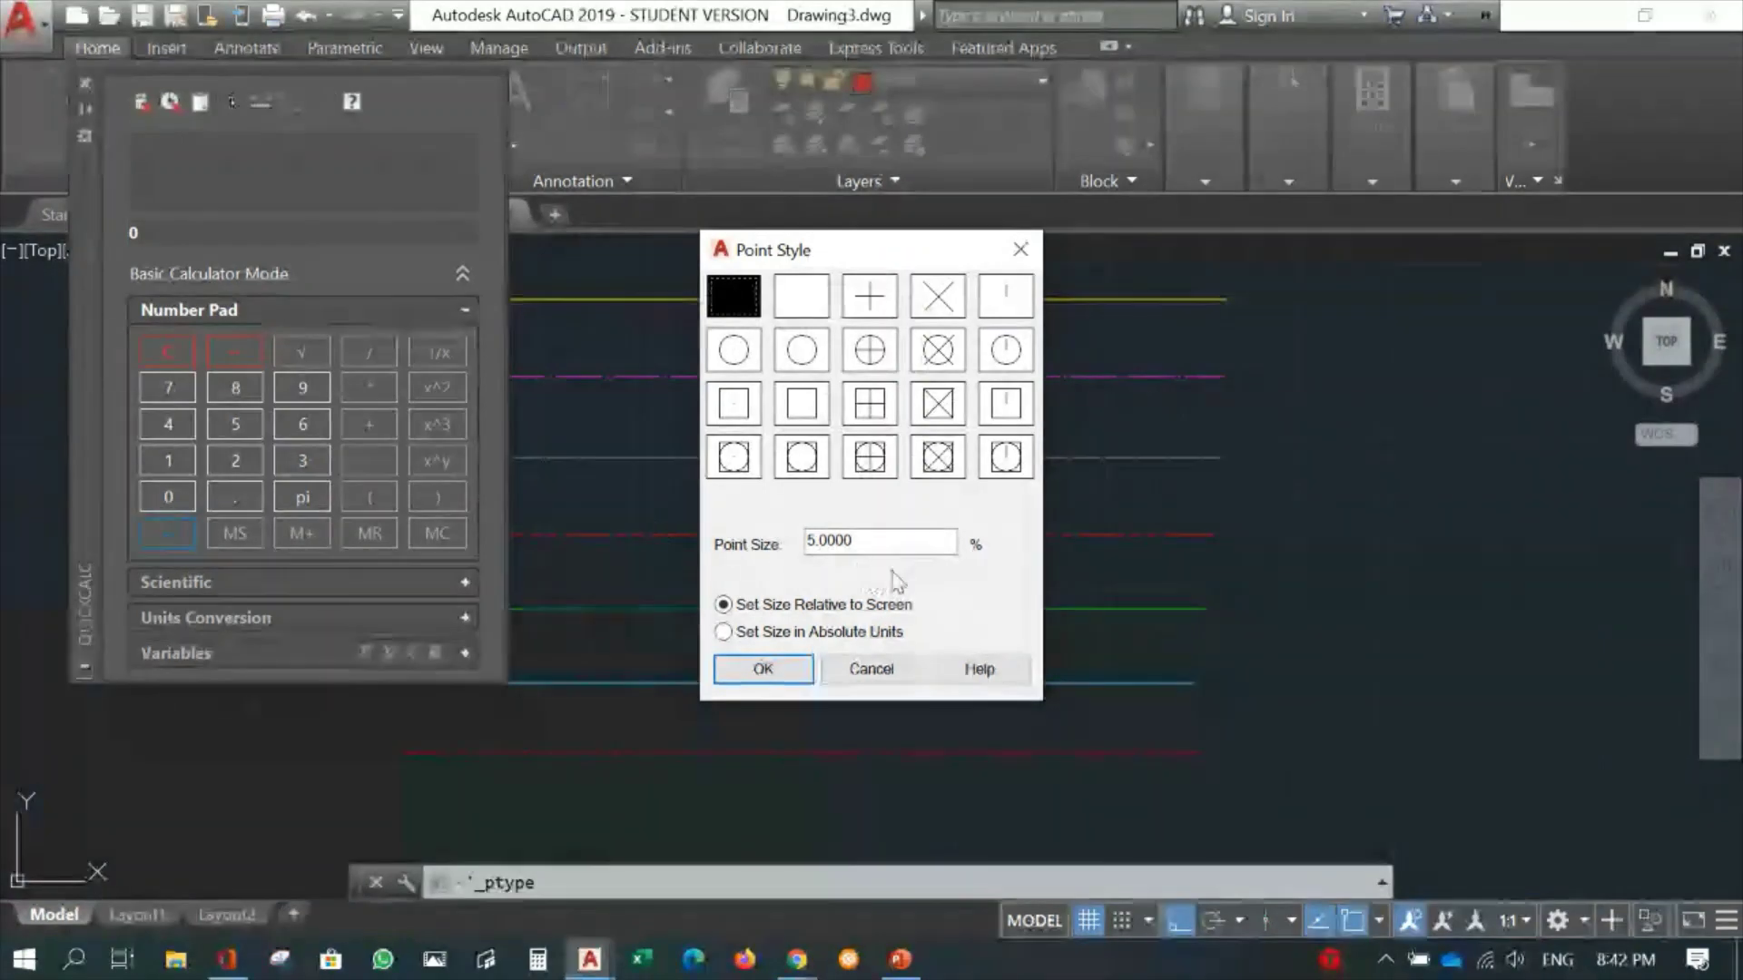
click(843, 669)
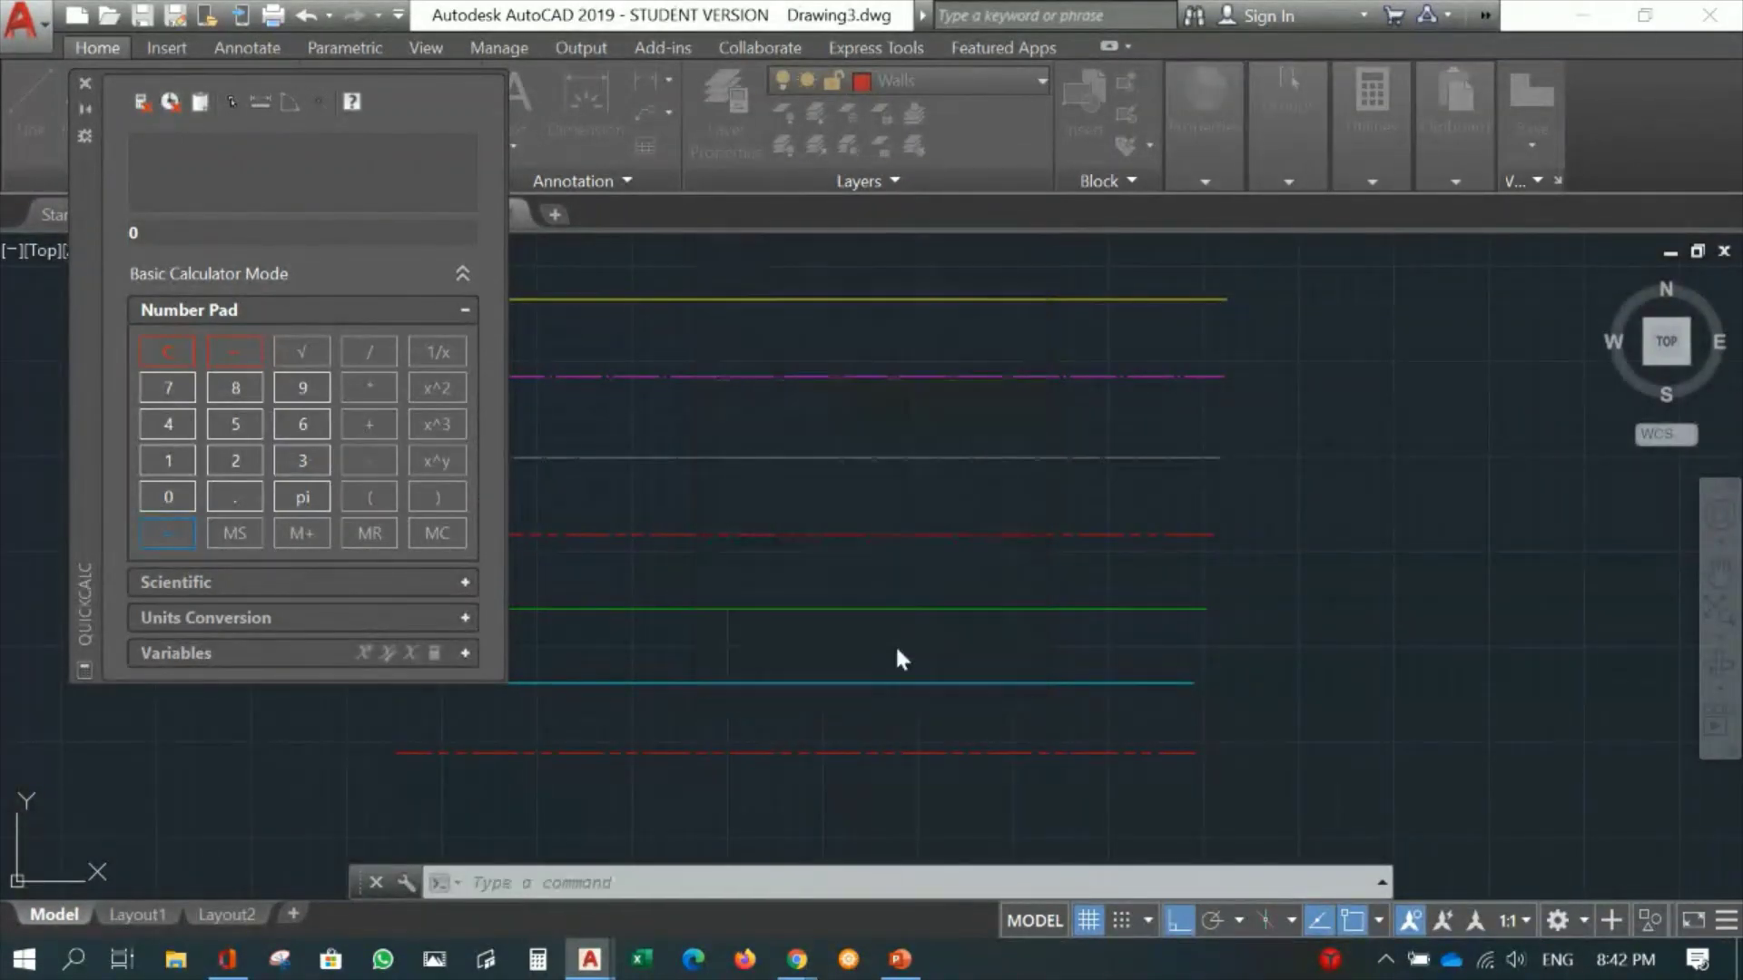
click(87, 82)
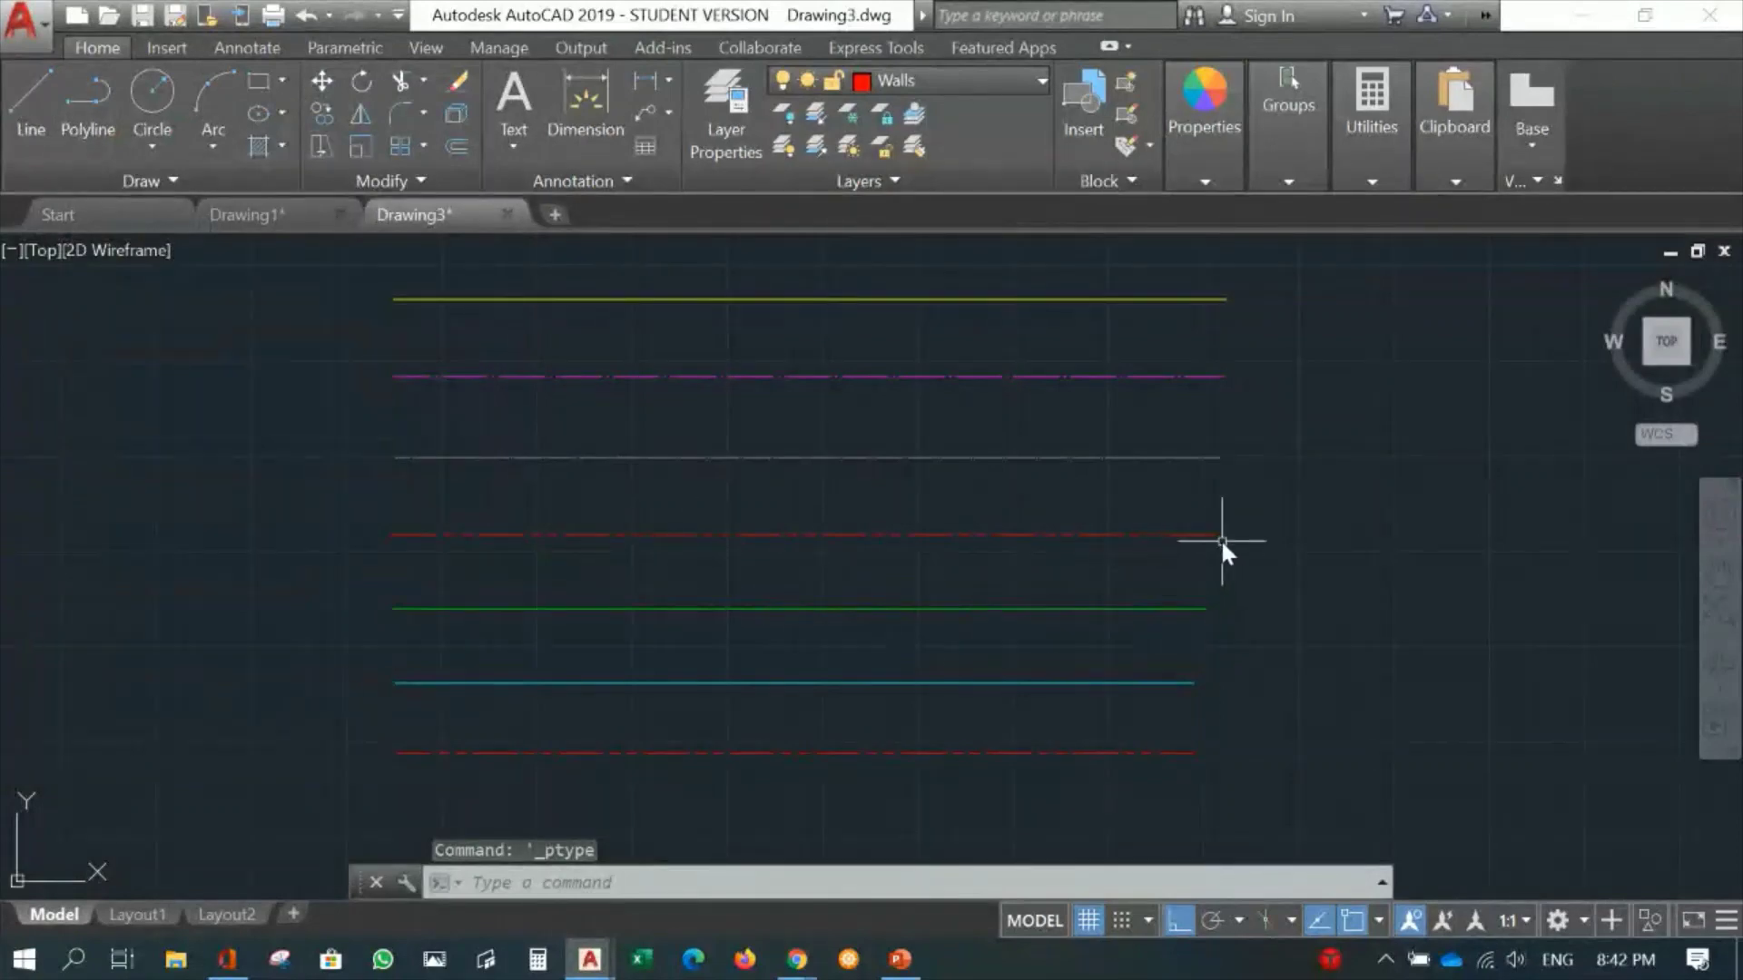
scroll(1233, 499, down, 2)
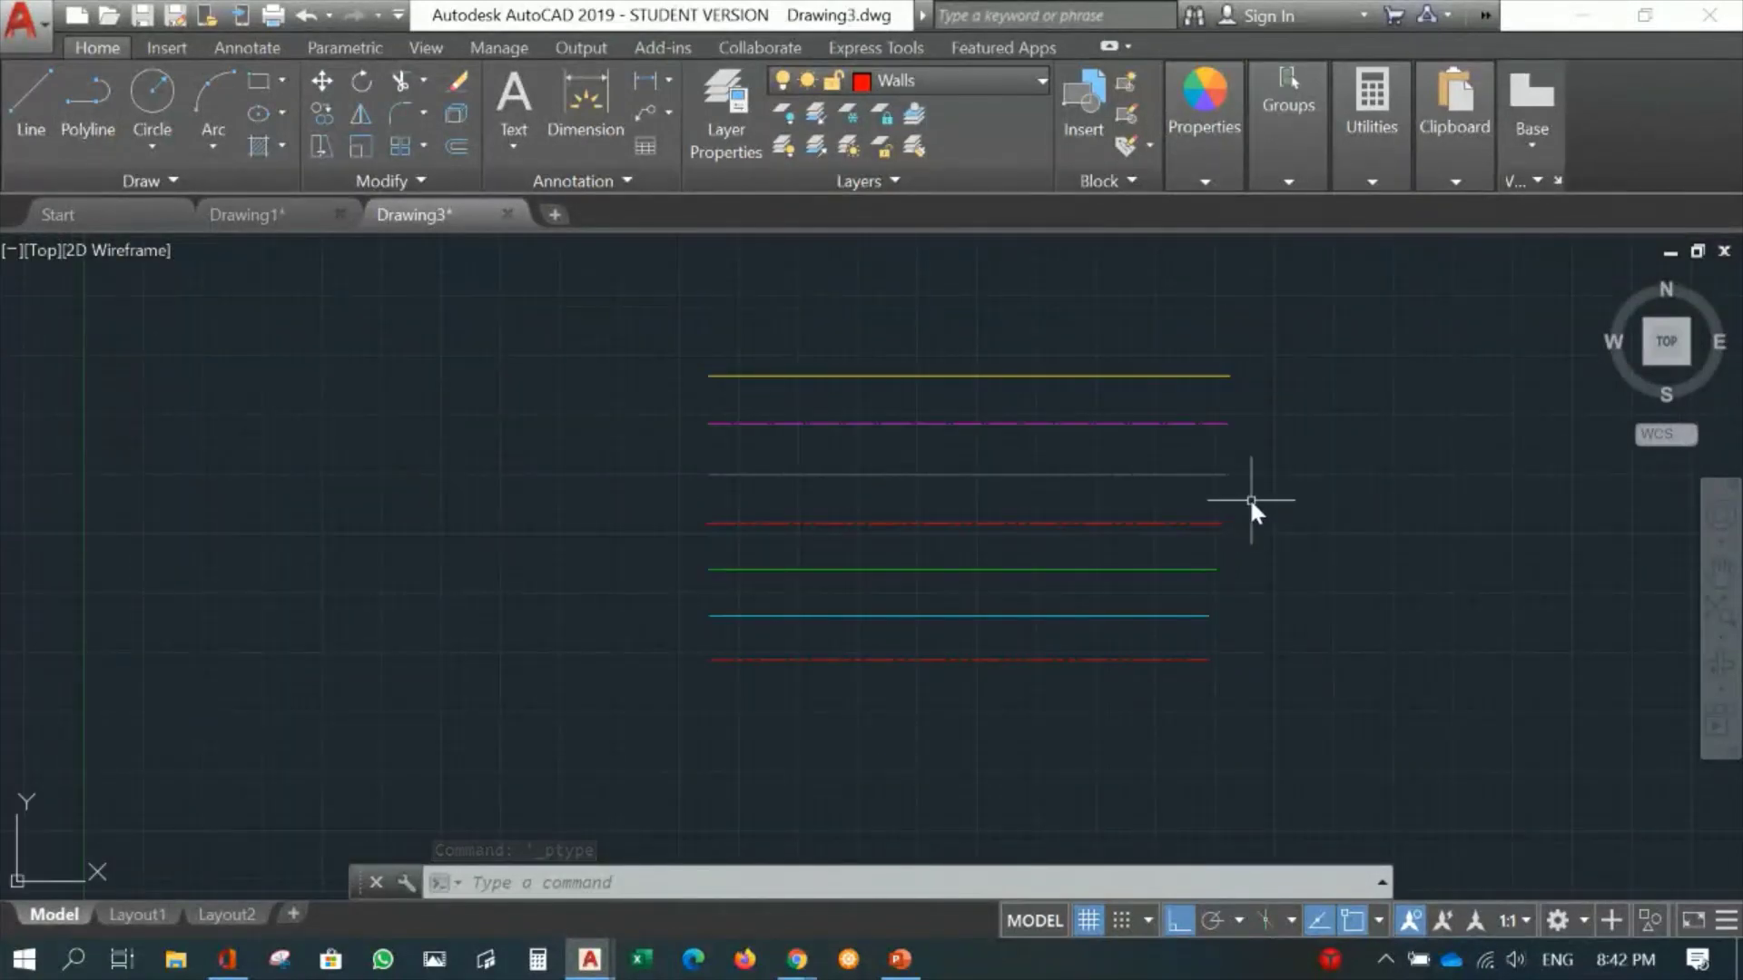
mouse_move(1249, 498)
middle_down()
mouse_move(934, 490)
mouse_move(923, 475)
mouse_move(1094, 483)
middle_up()
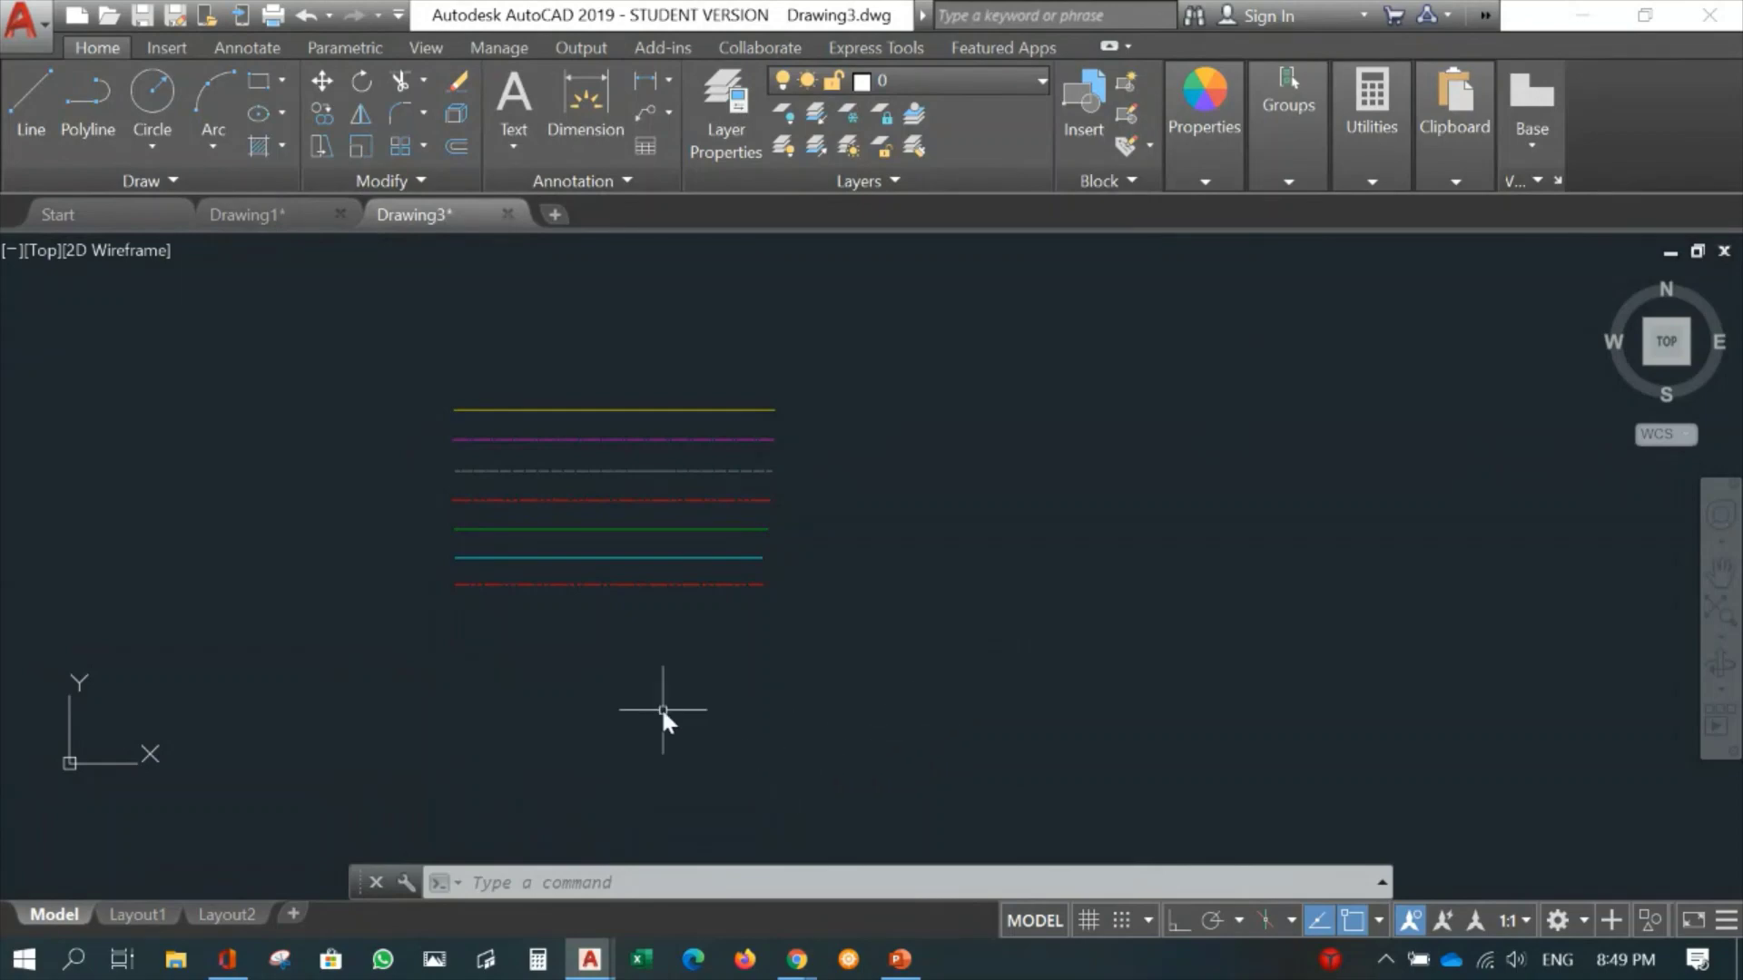
mouse_move(849, 680)
middle_down()
mouse_move(969, 723)
mouse_move(914, 669)
mouse_move(889, 695)
middle_up()
scroll(915, 652, down, 2)
scroll(915, 652, up, 2)
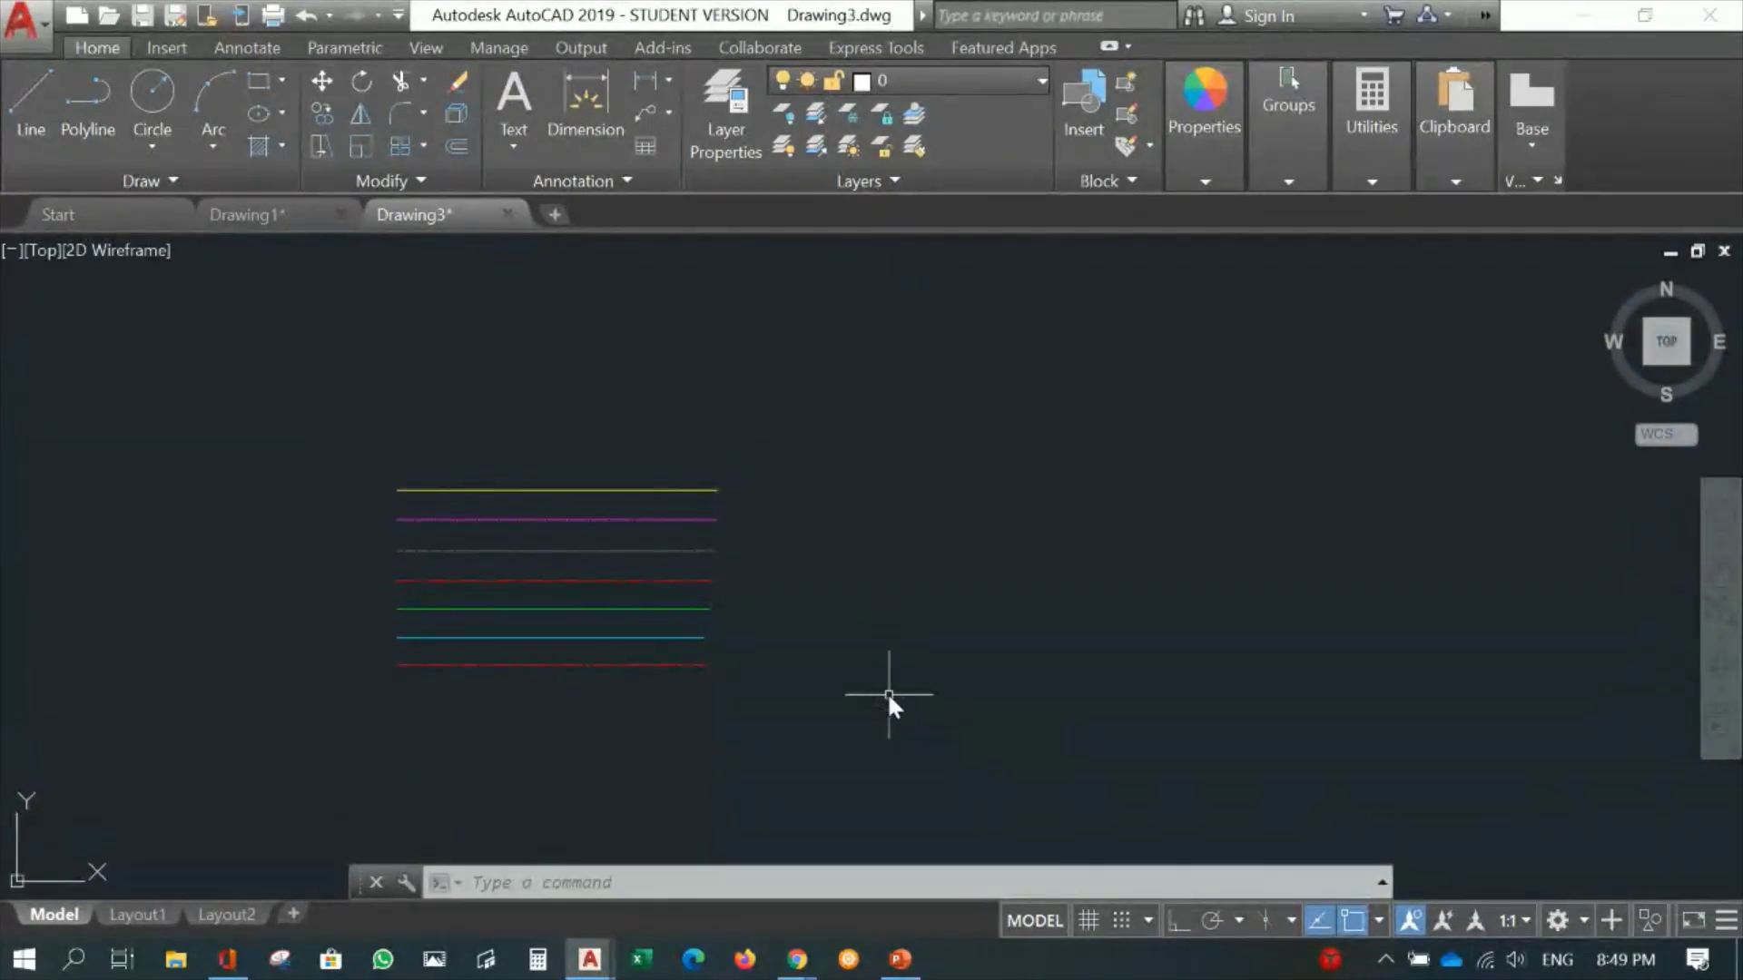
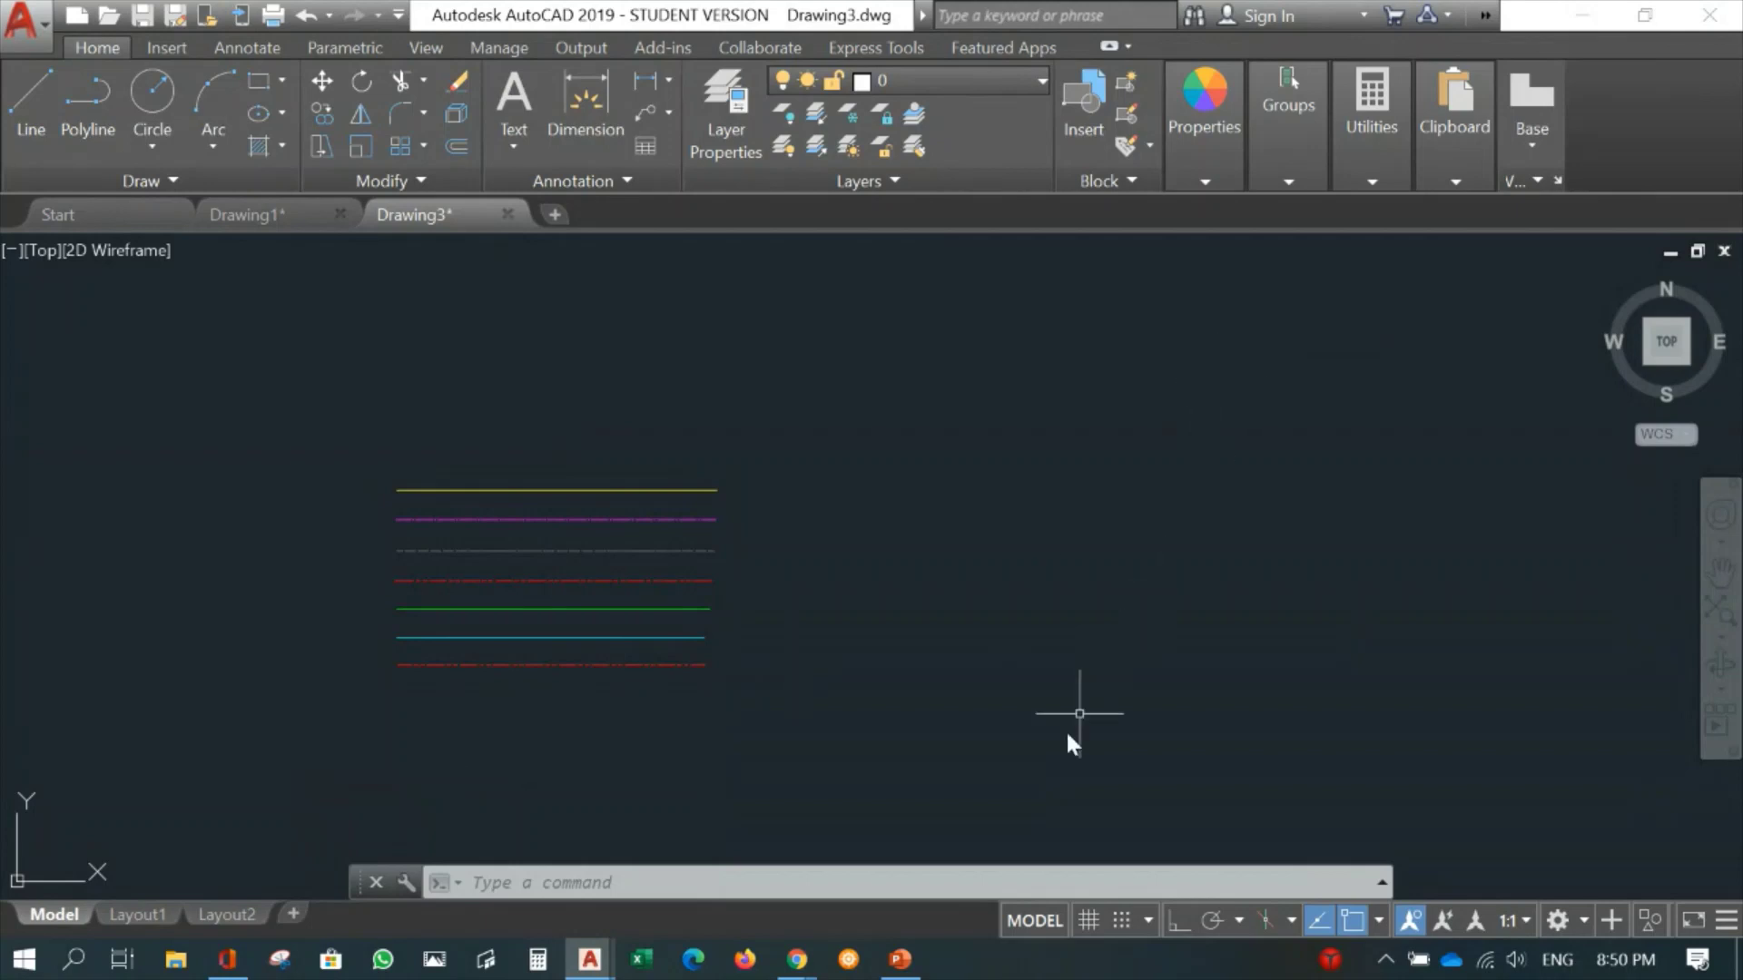
Draw a closed polyline rectangle 297 wide by 210 high, with Ortho on, in the empty space beside the sample lines.
text(p)
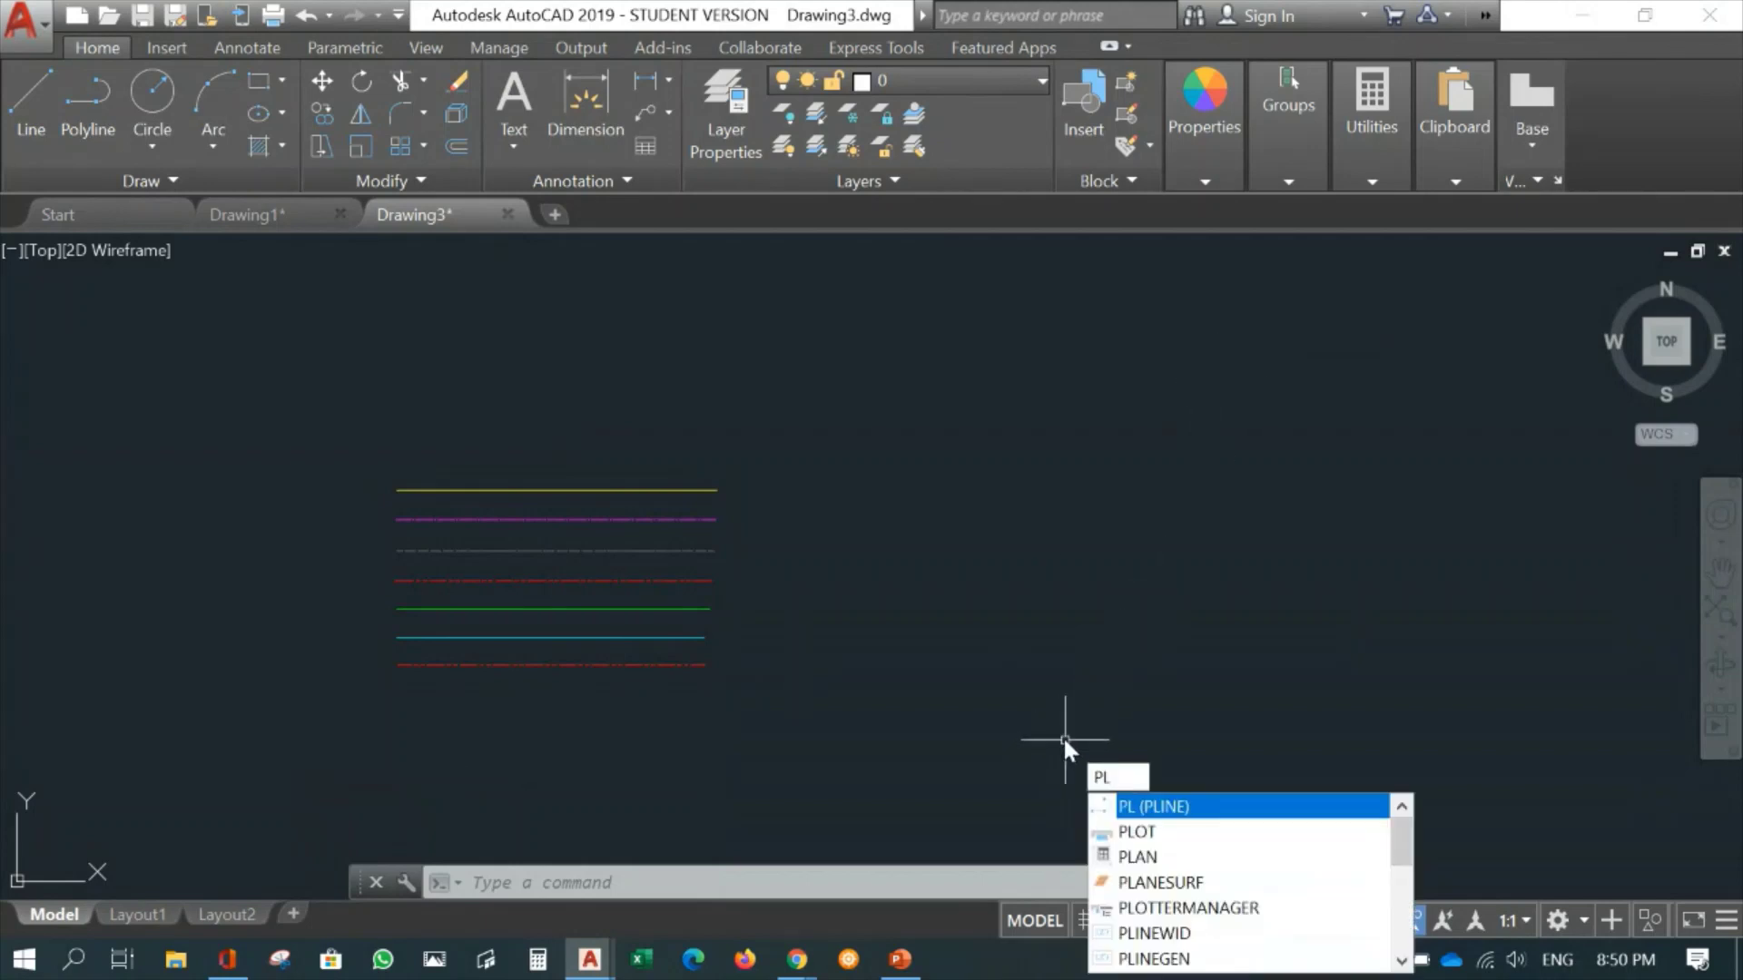
key(Return)
click(868, 724)
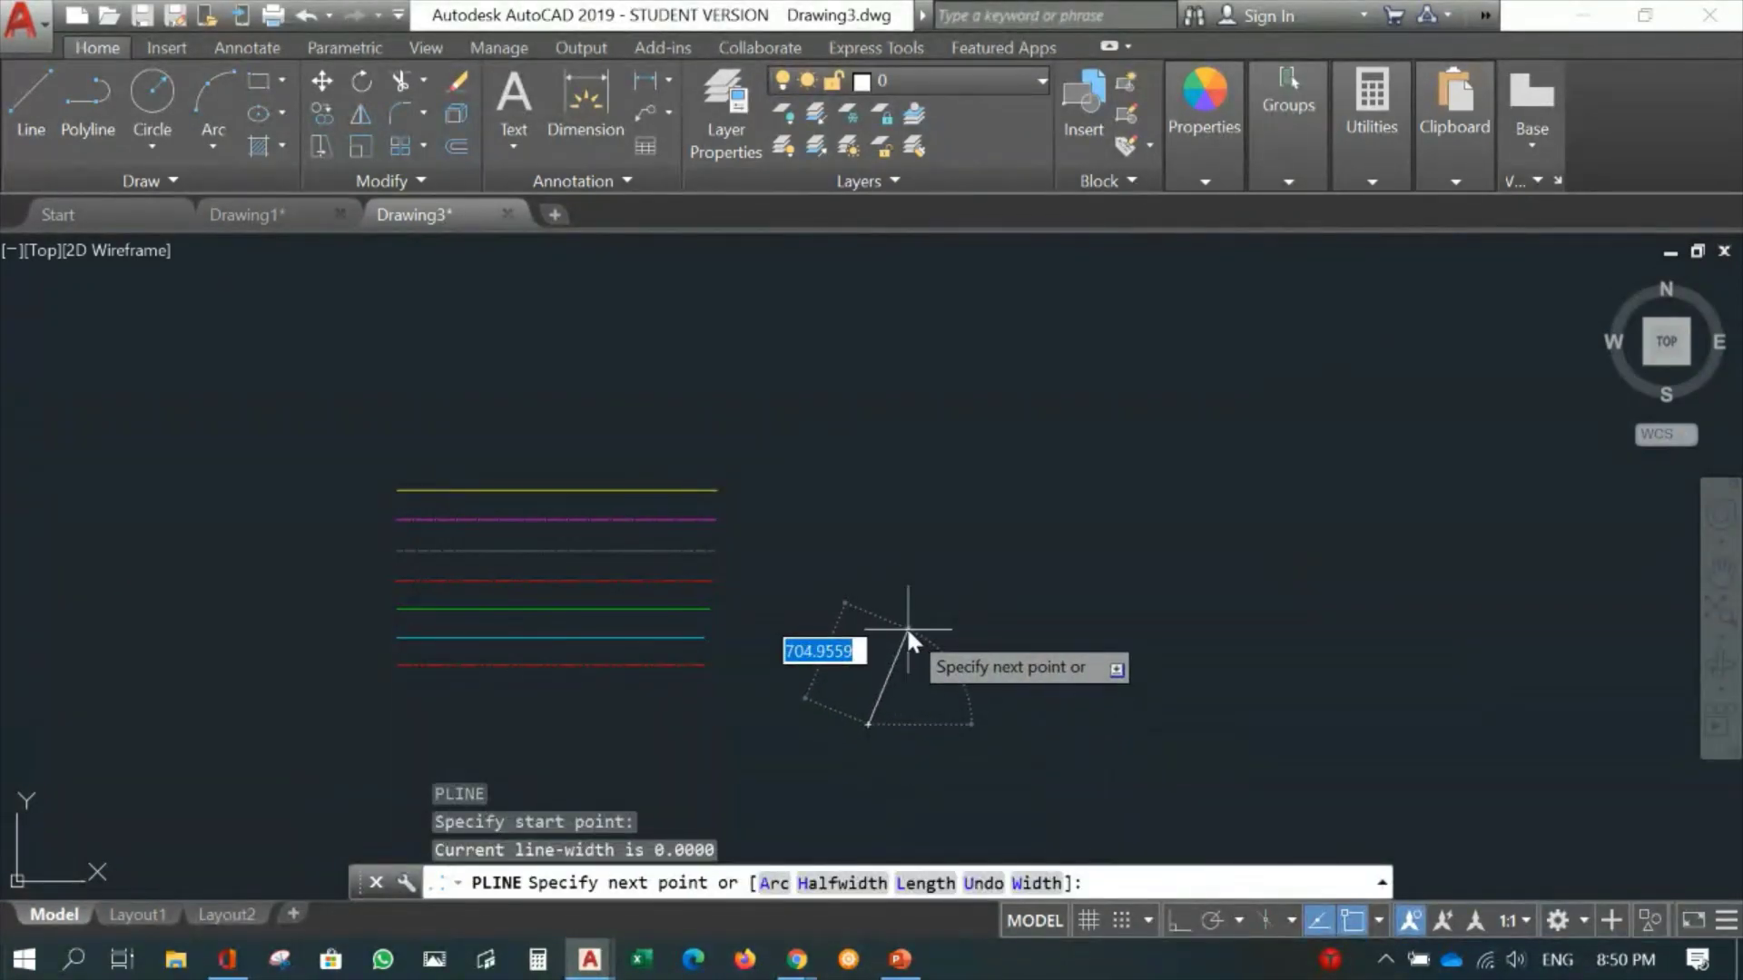
key(F8)
text(21)
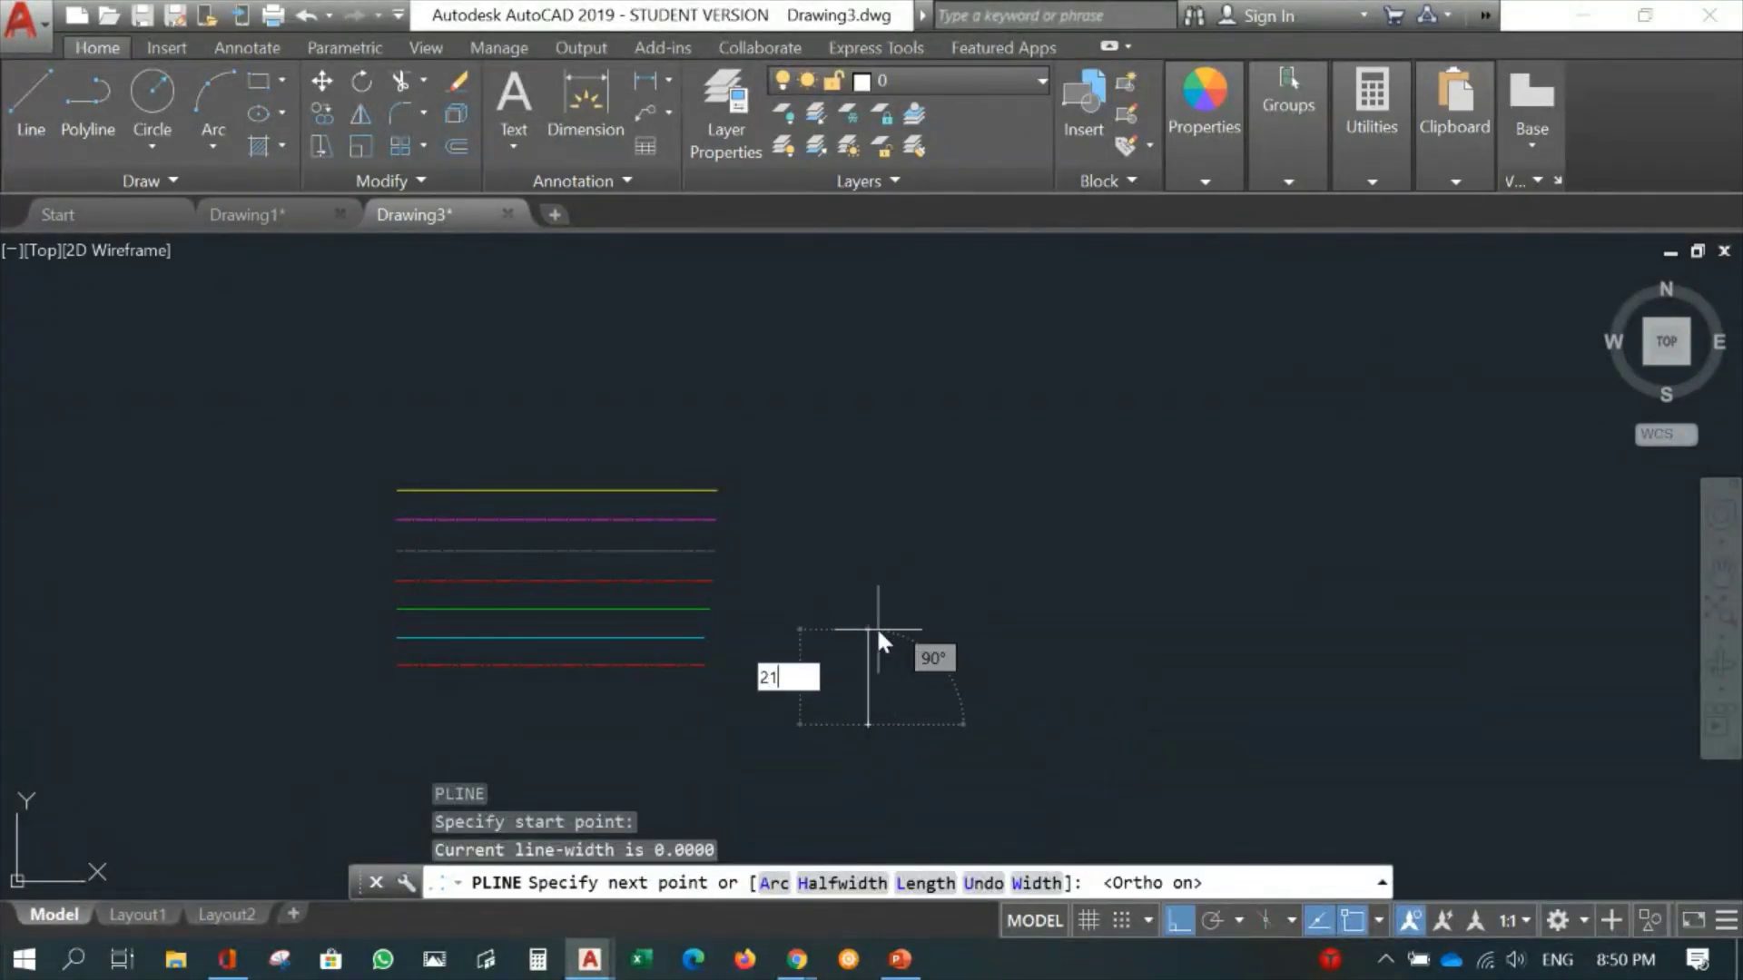
text(0)
key(Return)
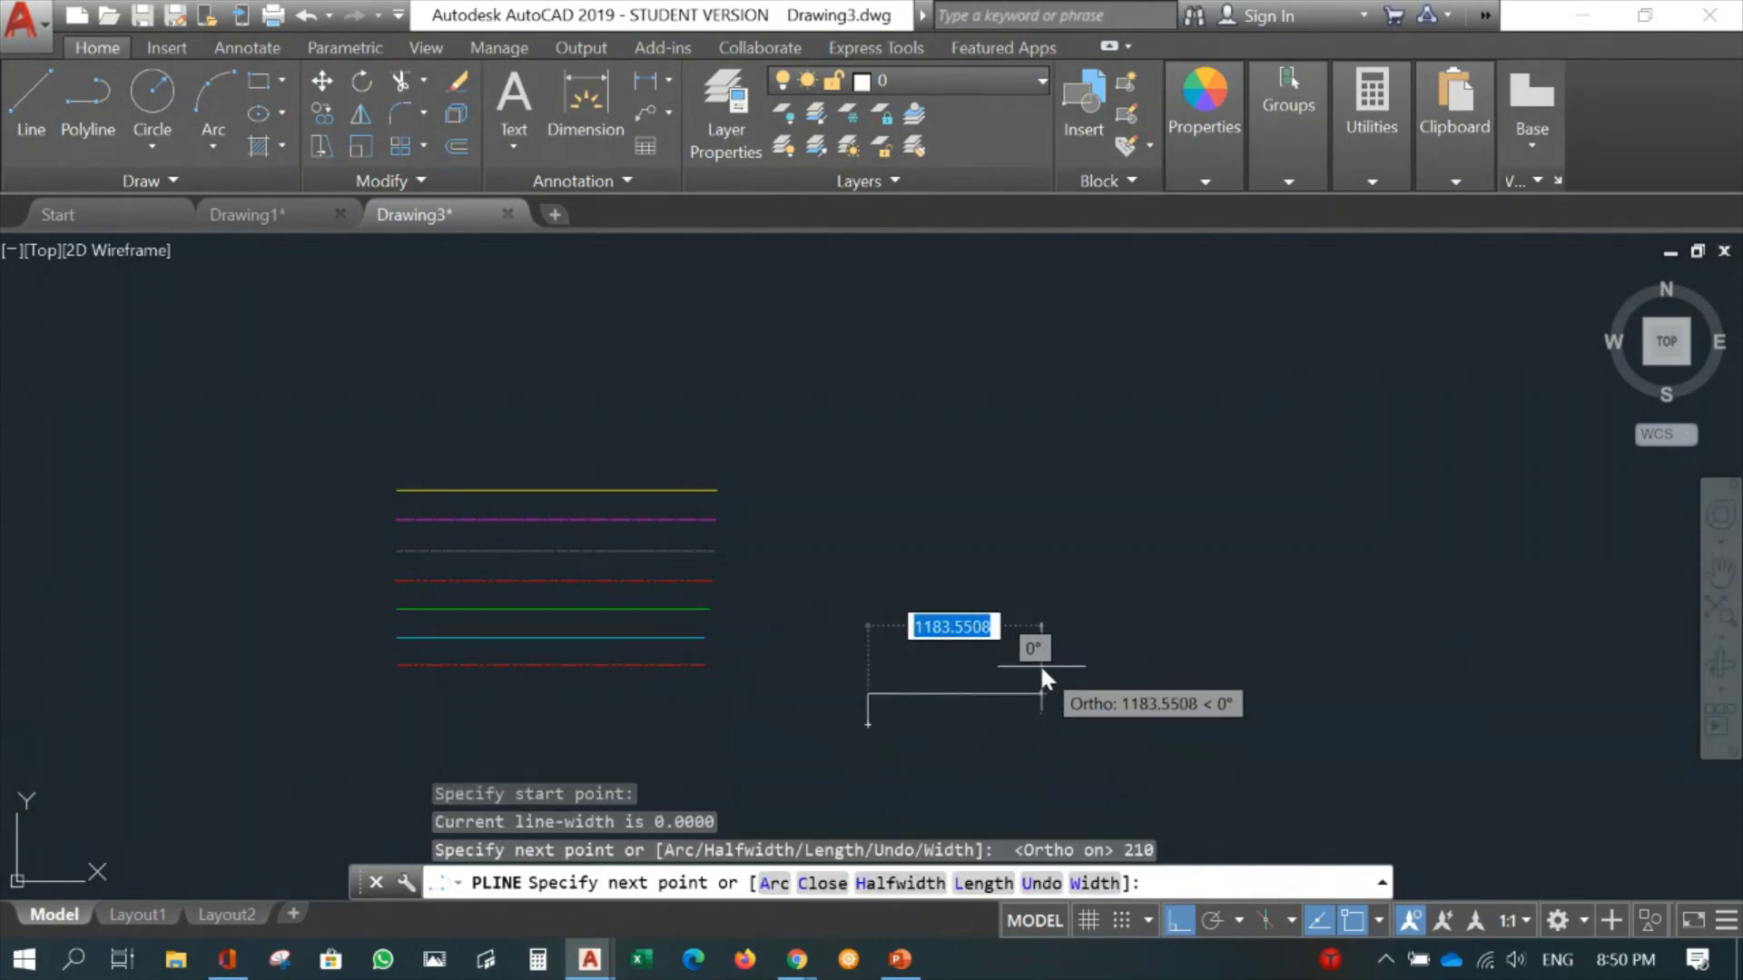
text(297)
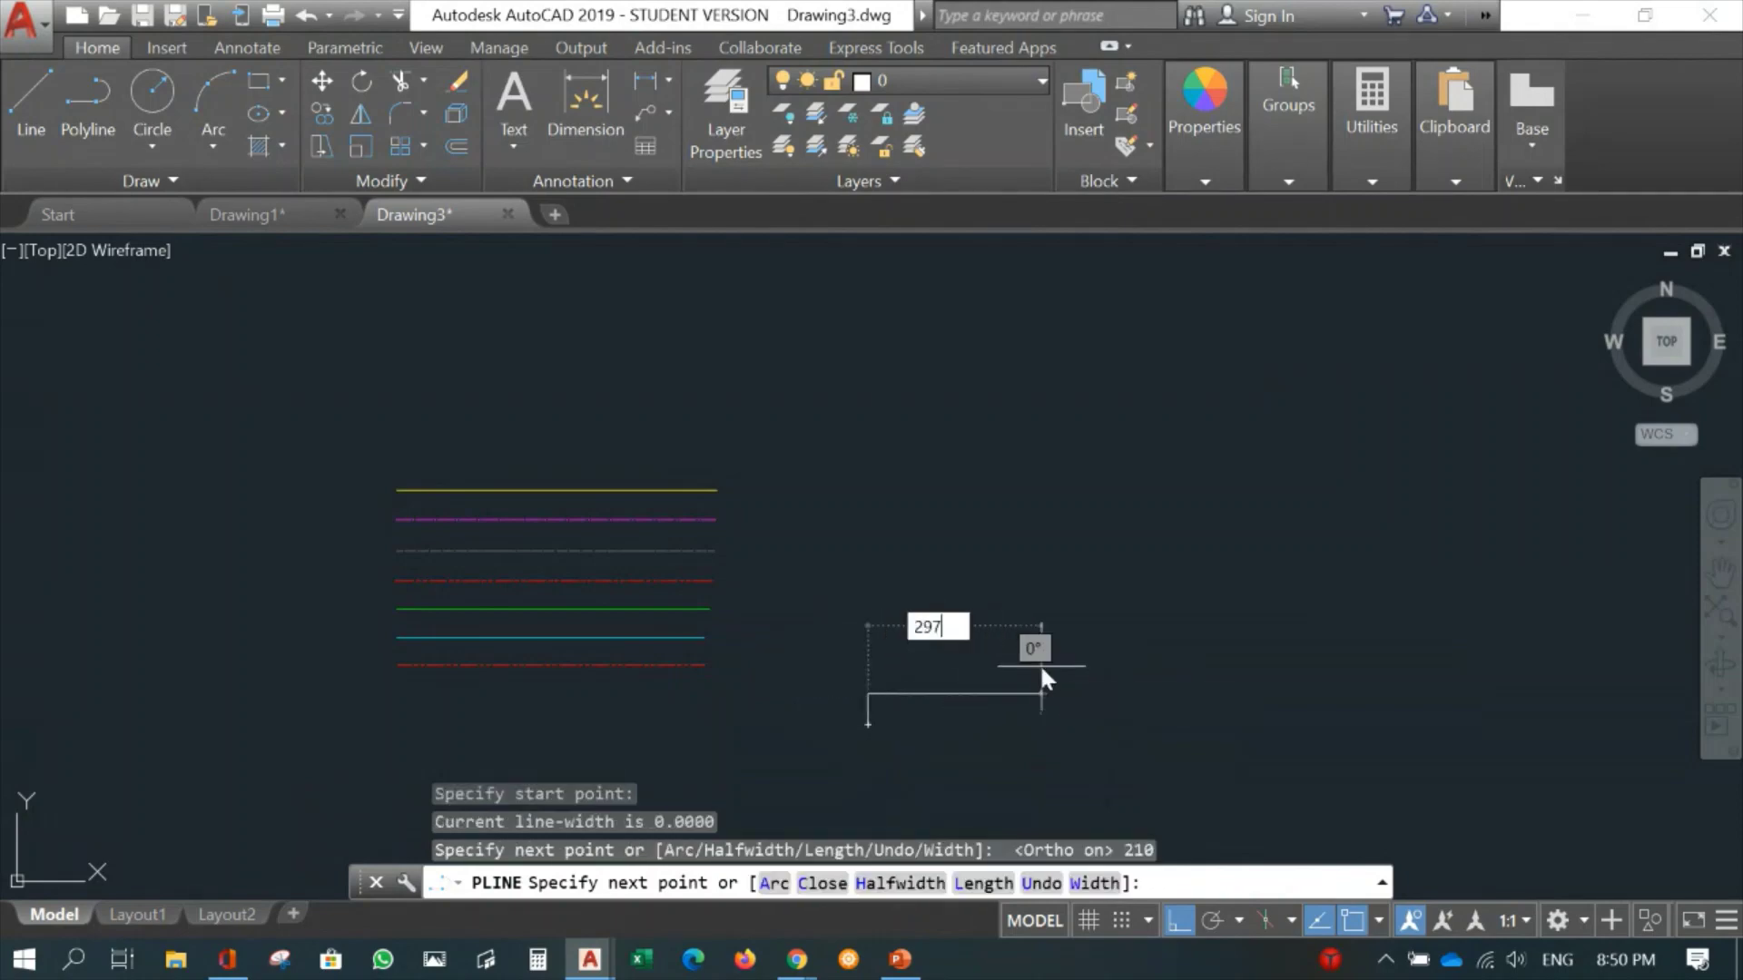
key(Return)
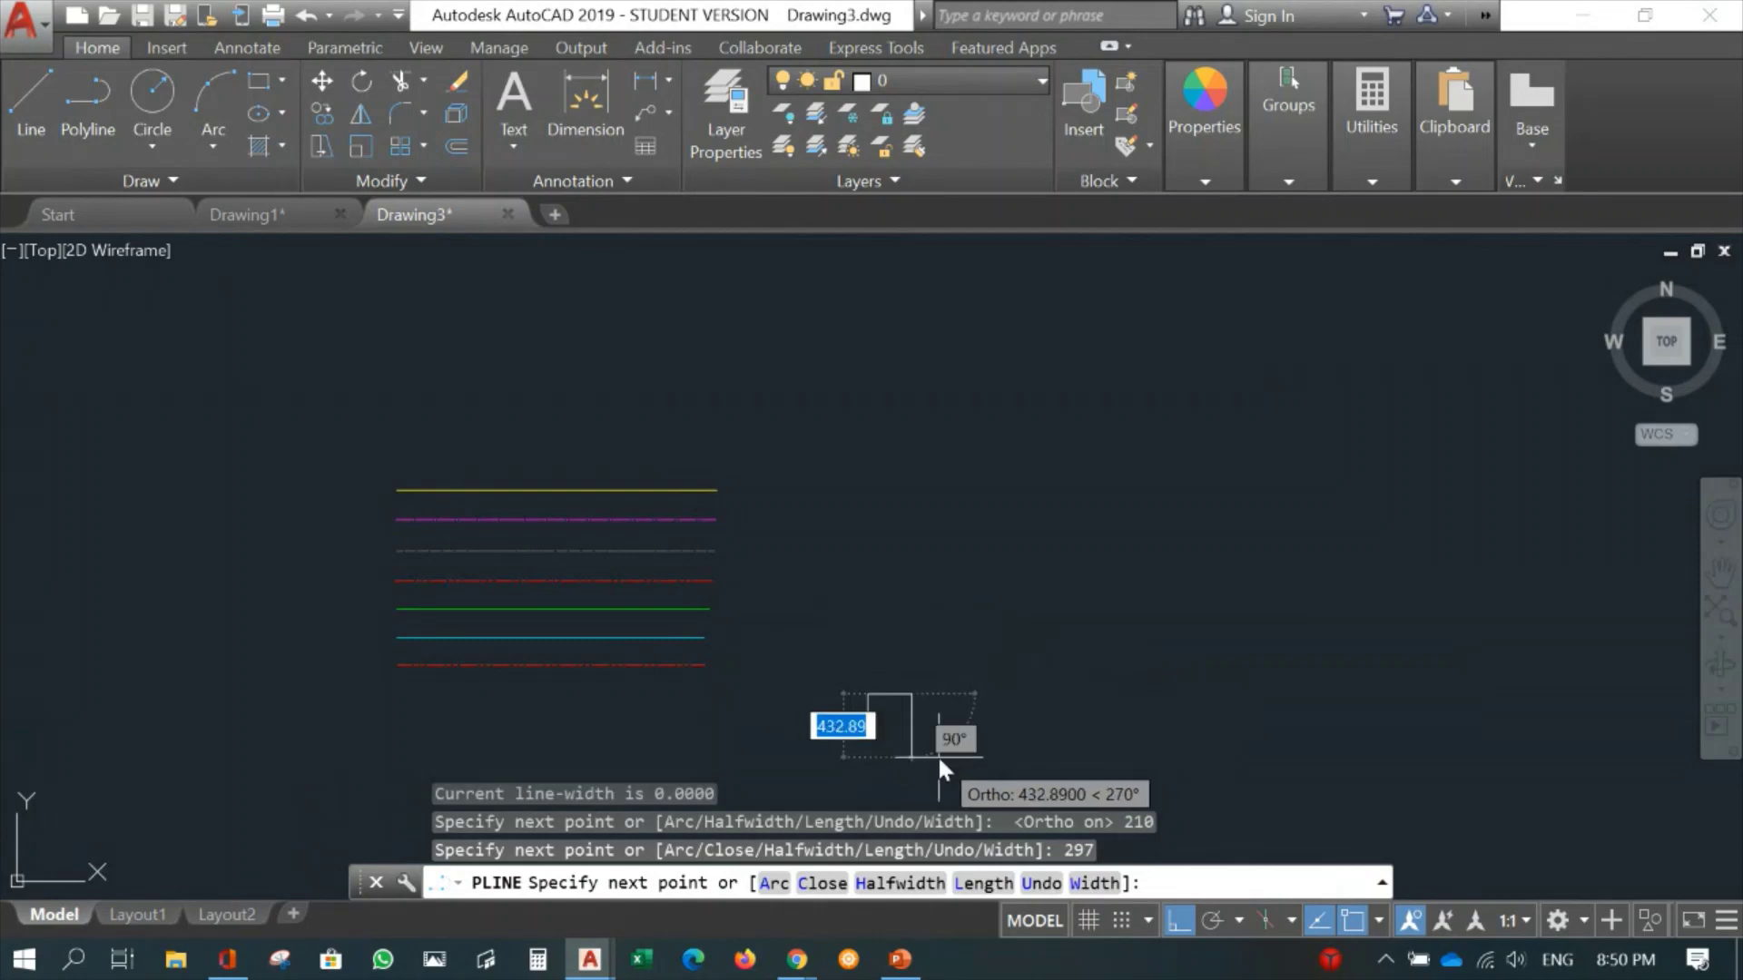
text(210)
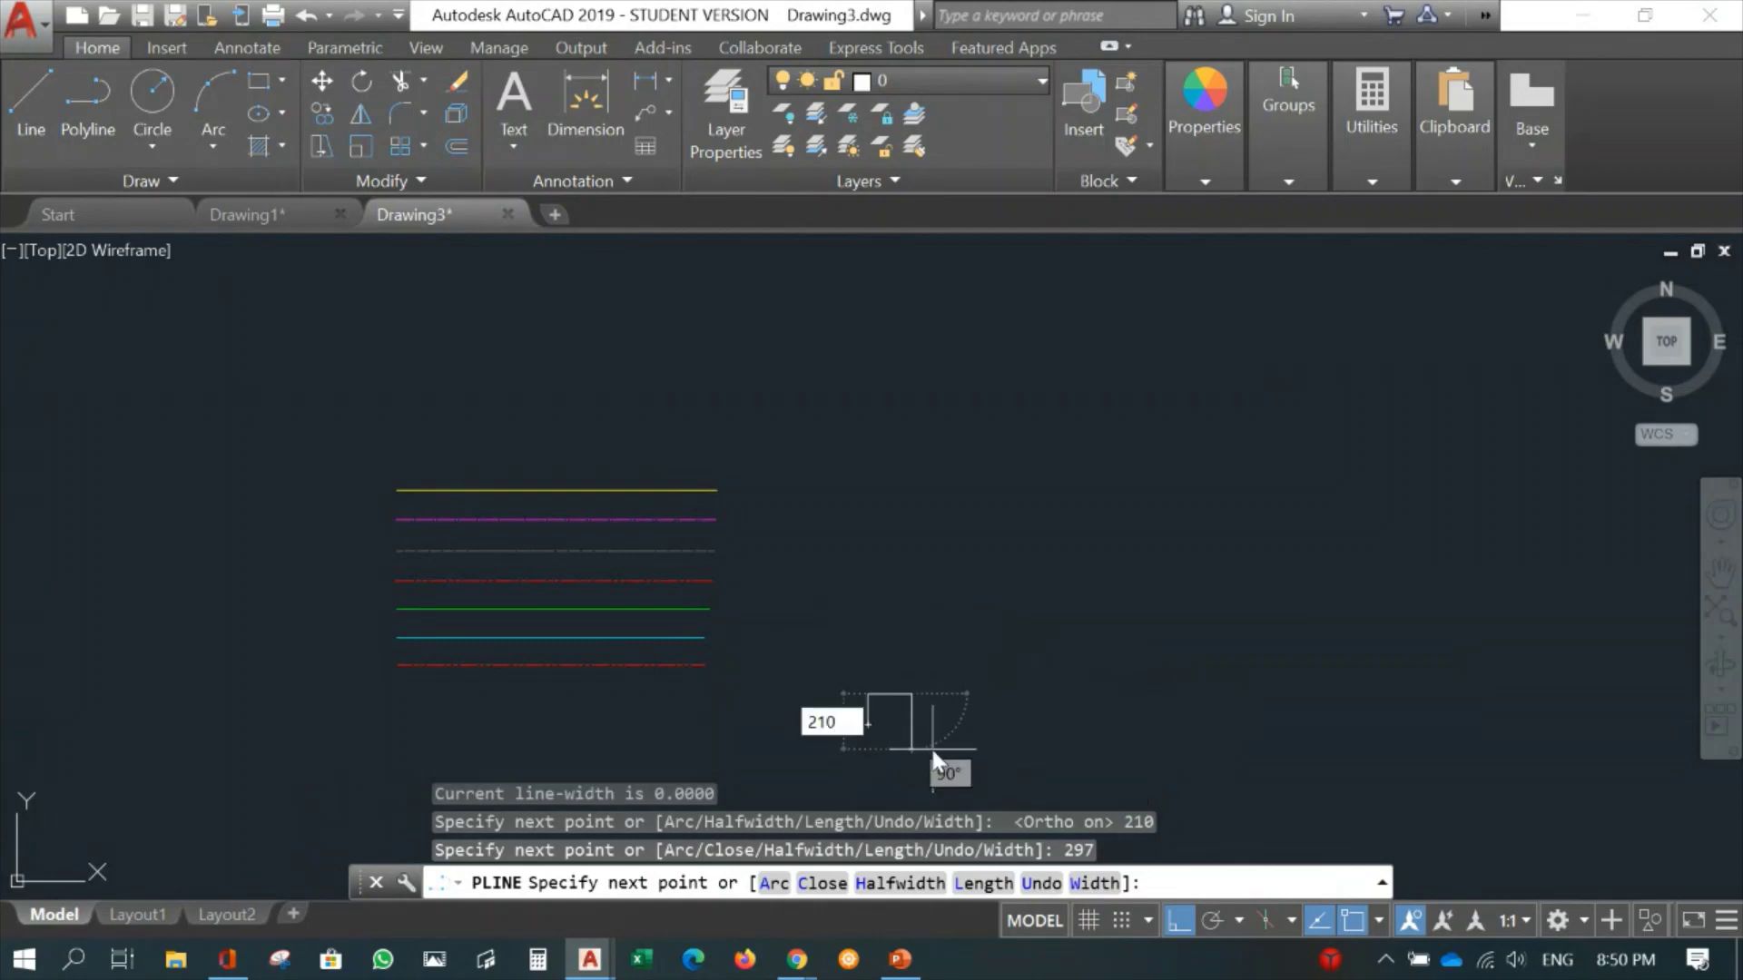
key(Return)
text(c)
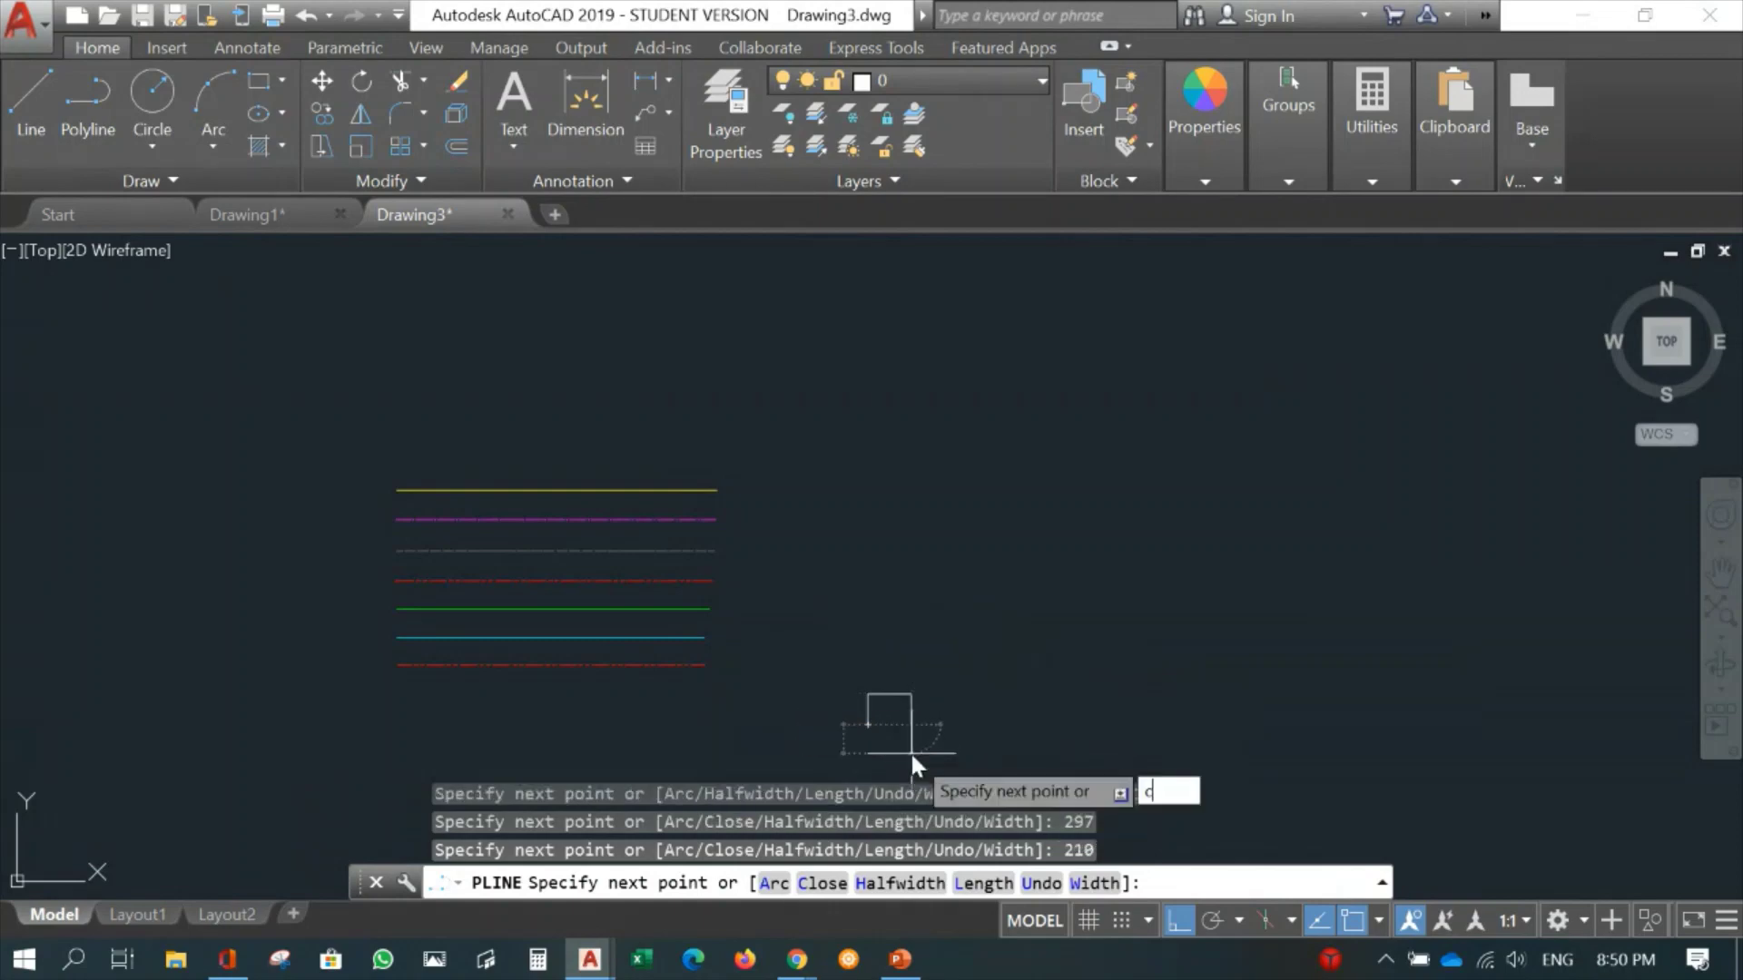
key(Return)
Offset the 297 x 210 rectangle inward by 10 to make the inner border.
scroll(898, 734, up, 10)
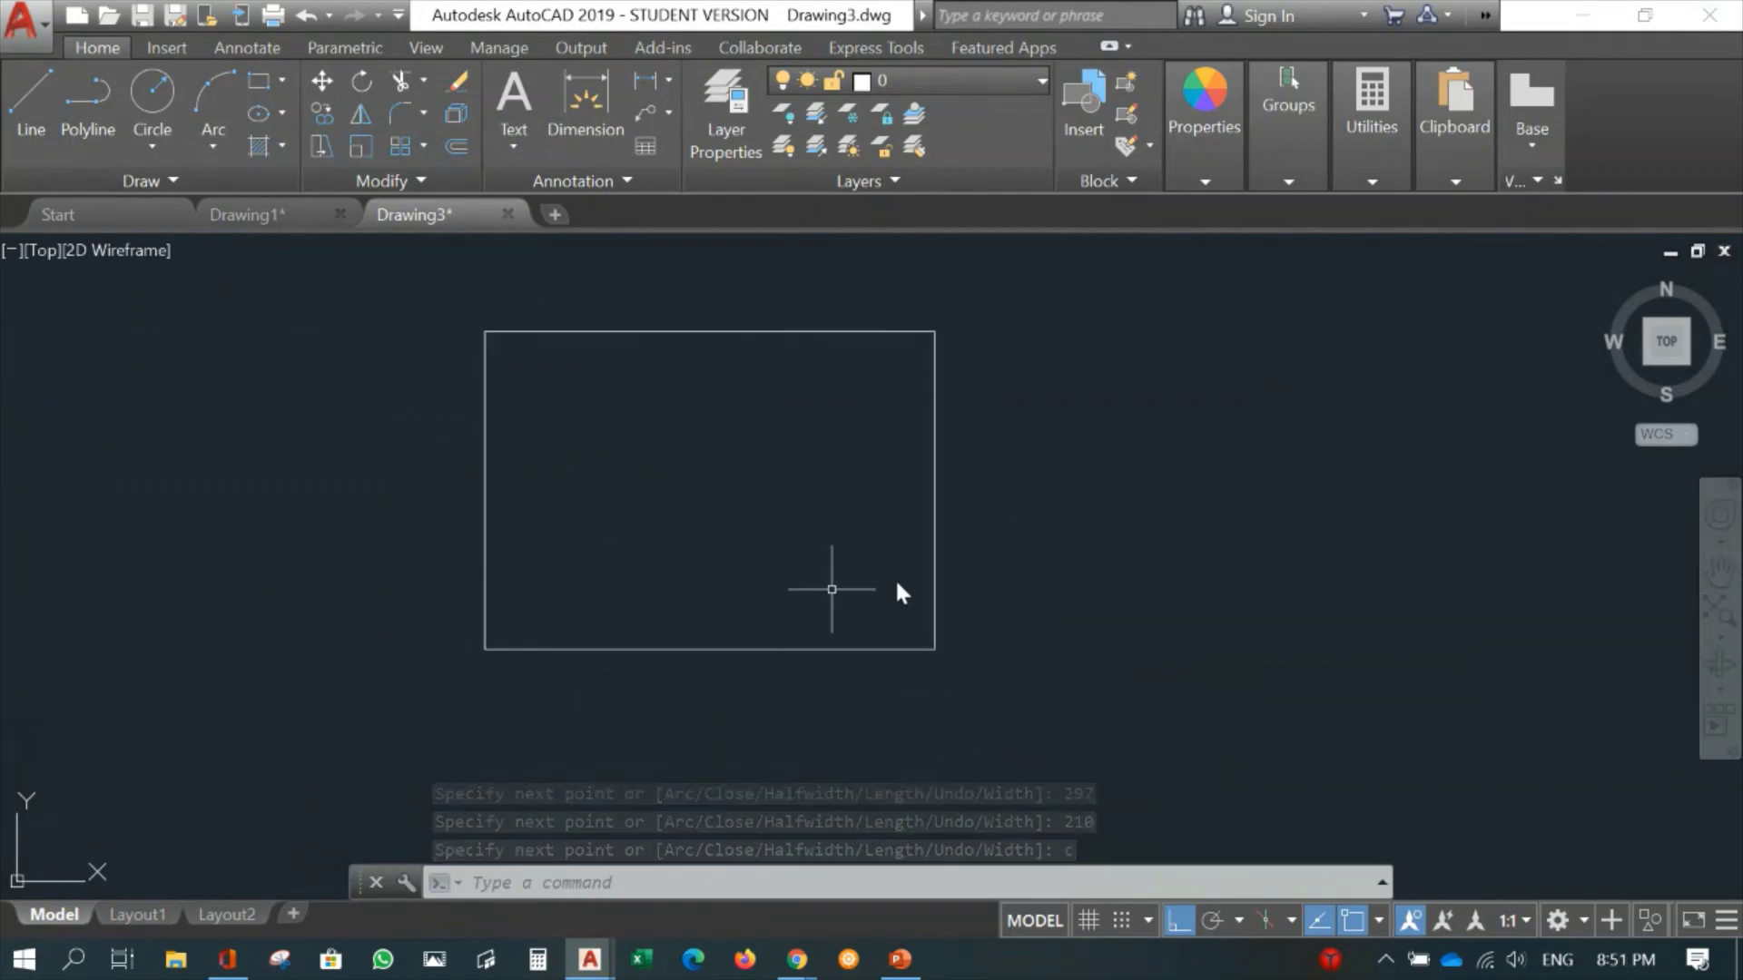
middle_drag(708, 463, 743, 499)
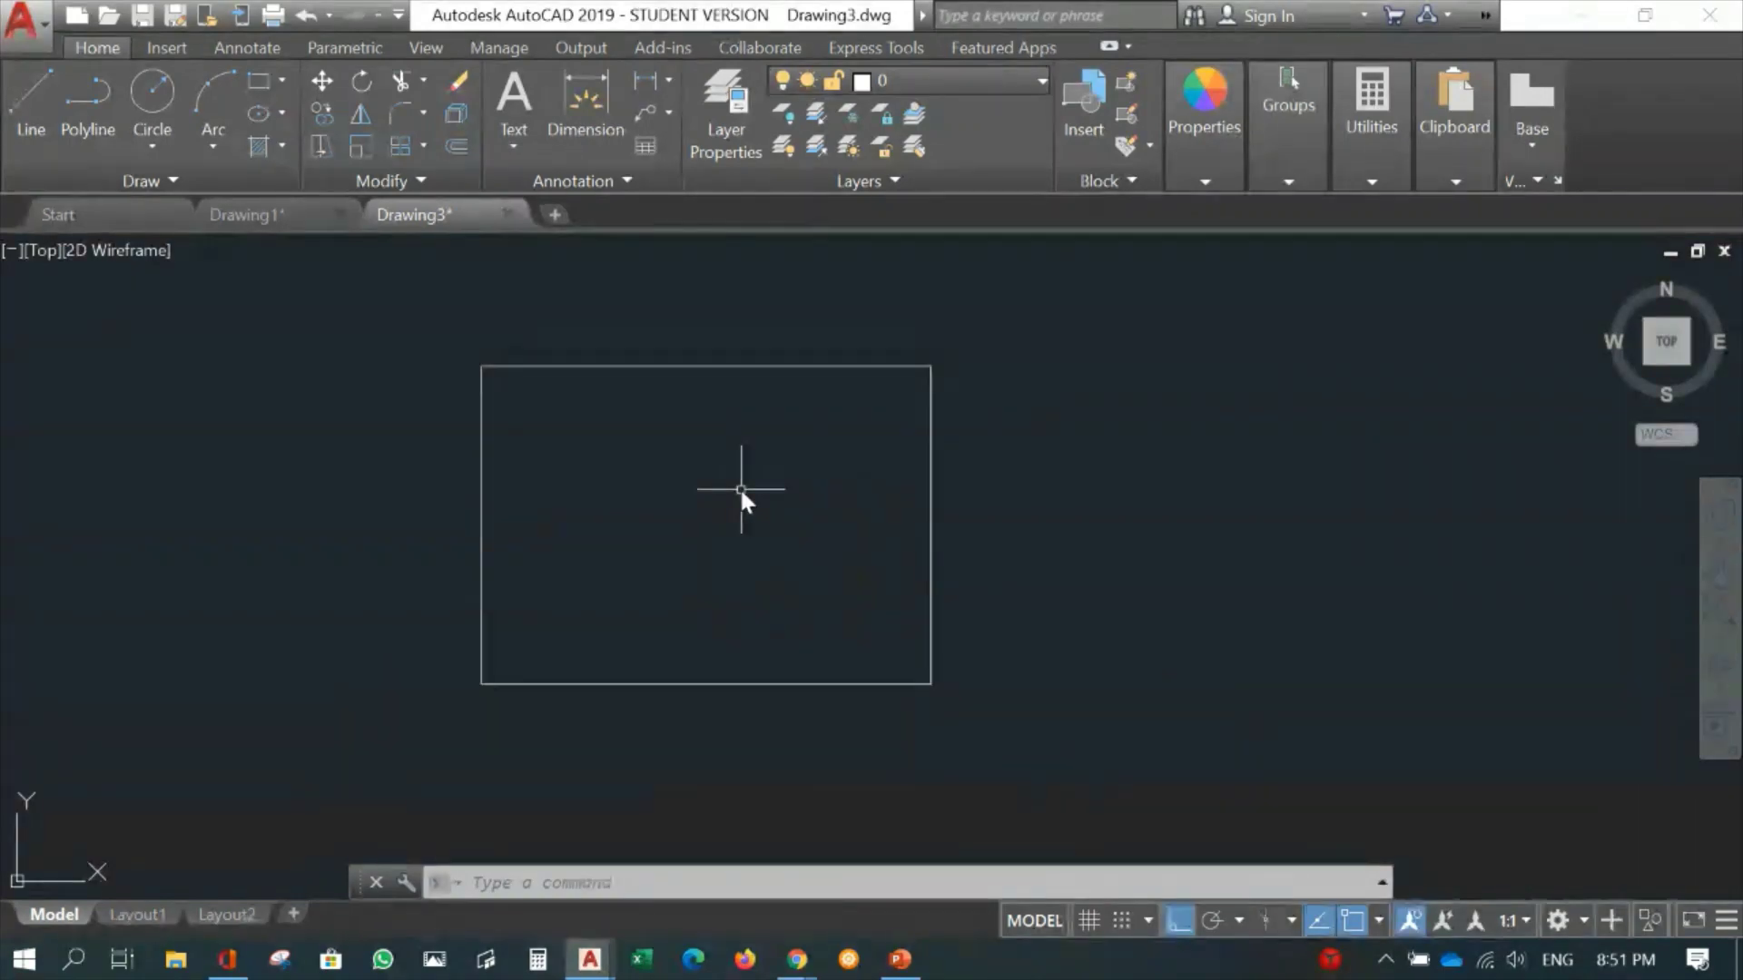
text(o)
key(Return)
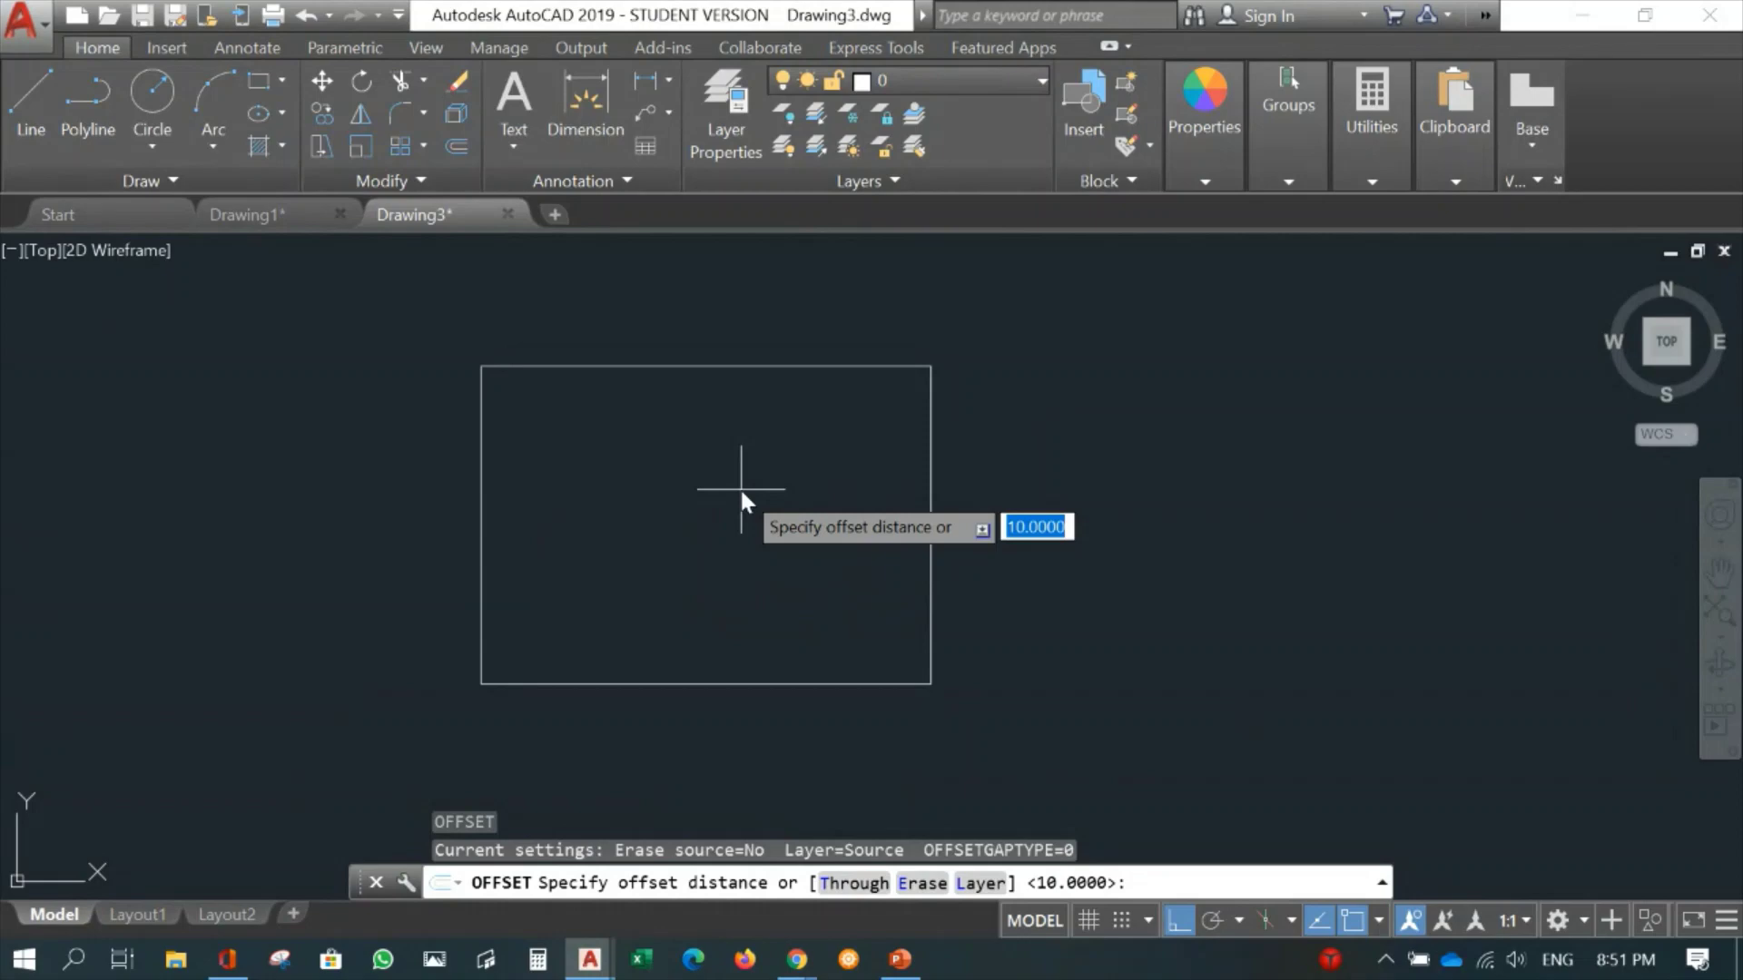
key(Return)
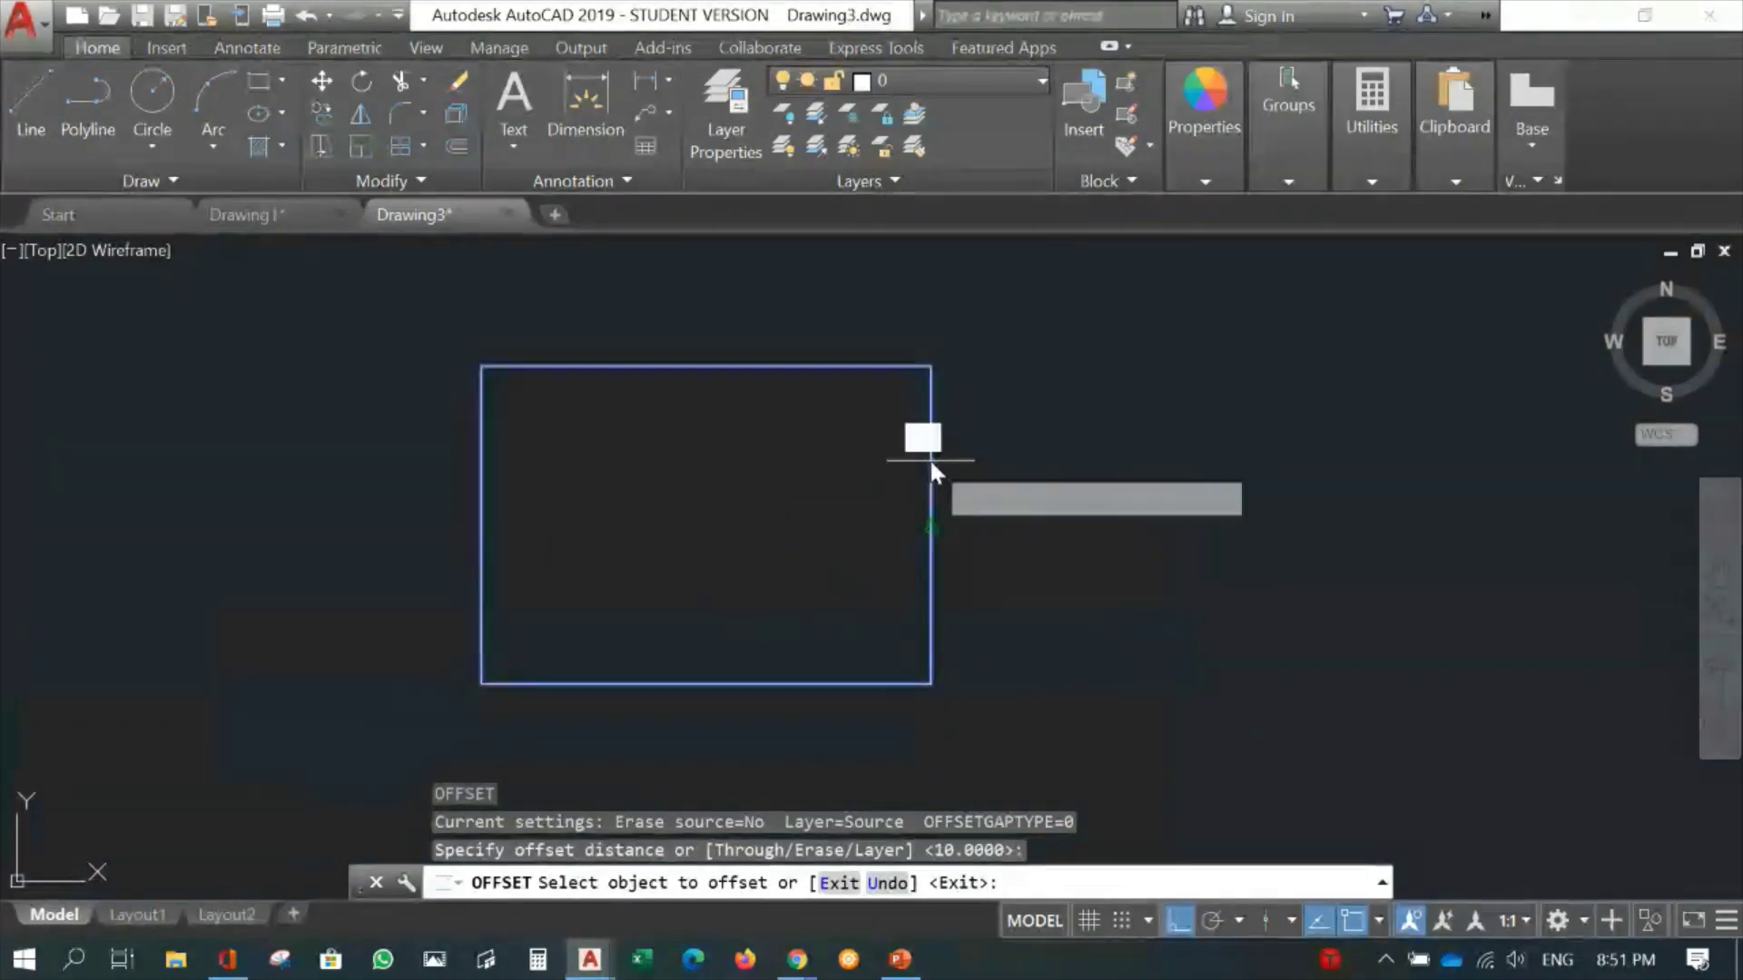
click(929, 458)
click(798, 507)
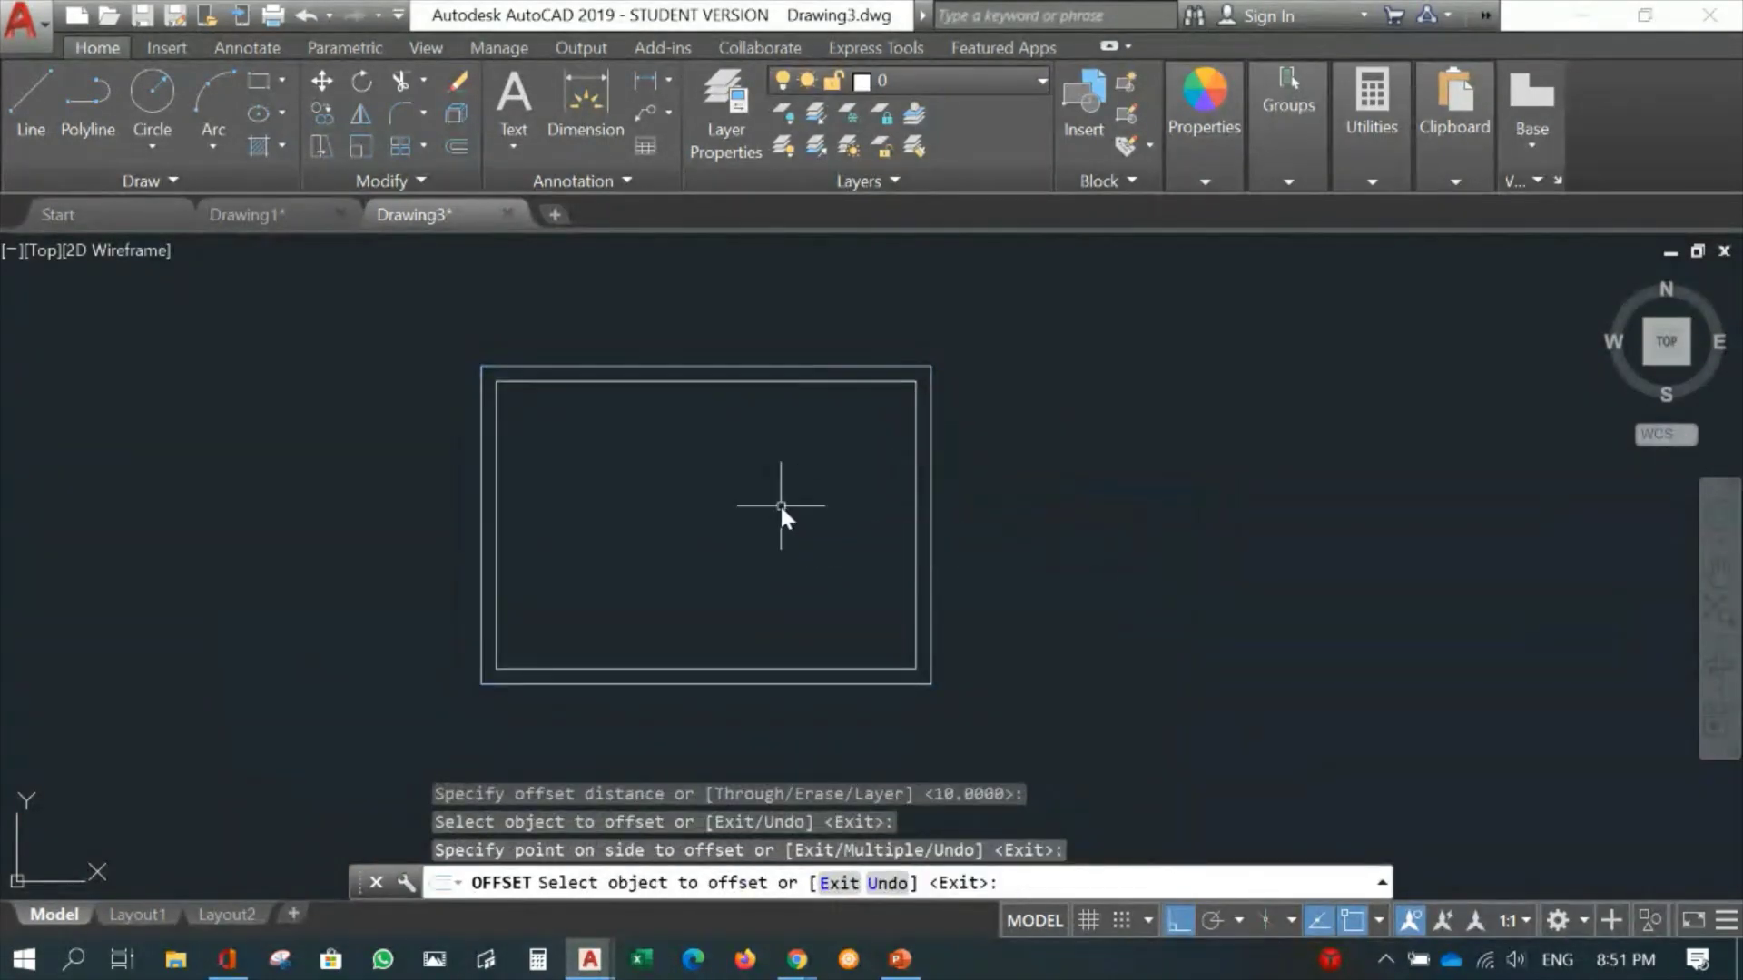
key(Escape)
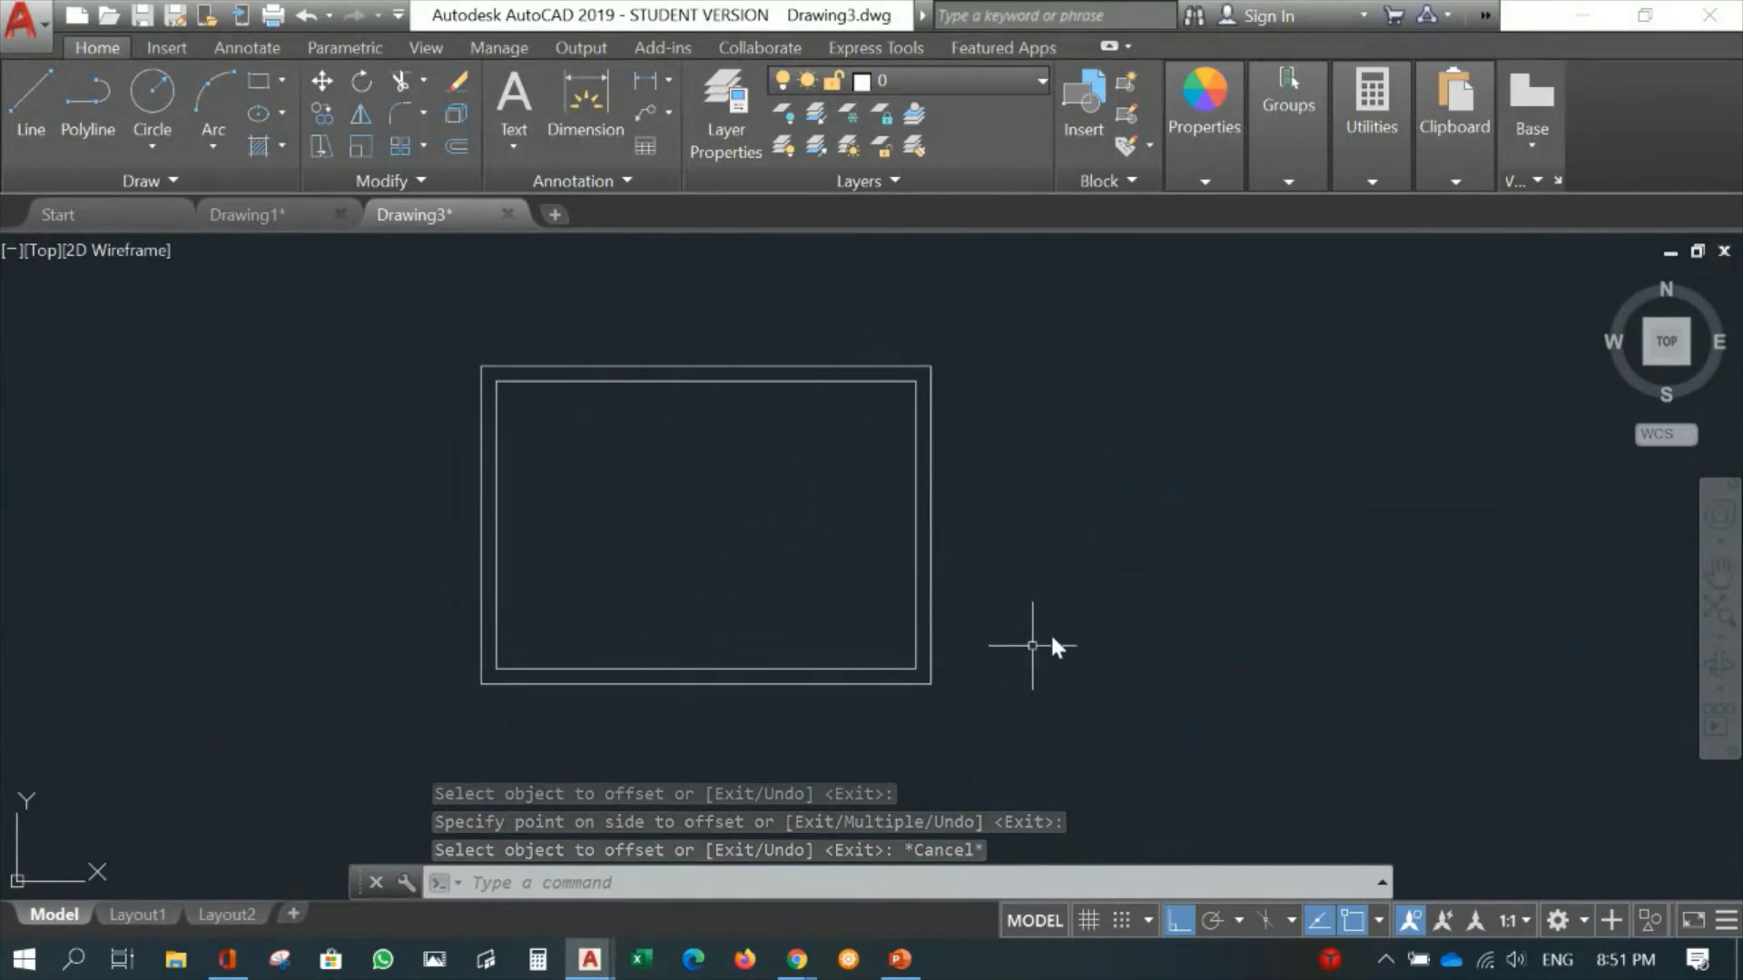
scroll(1091, 500, down, 2)
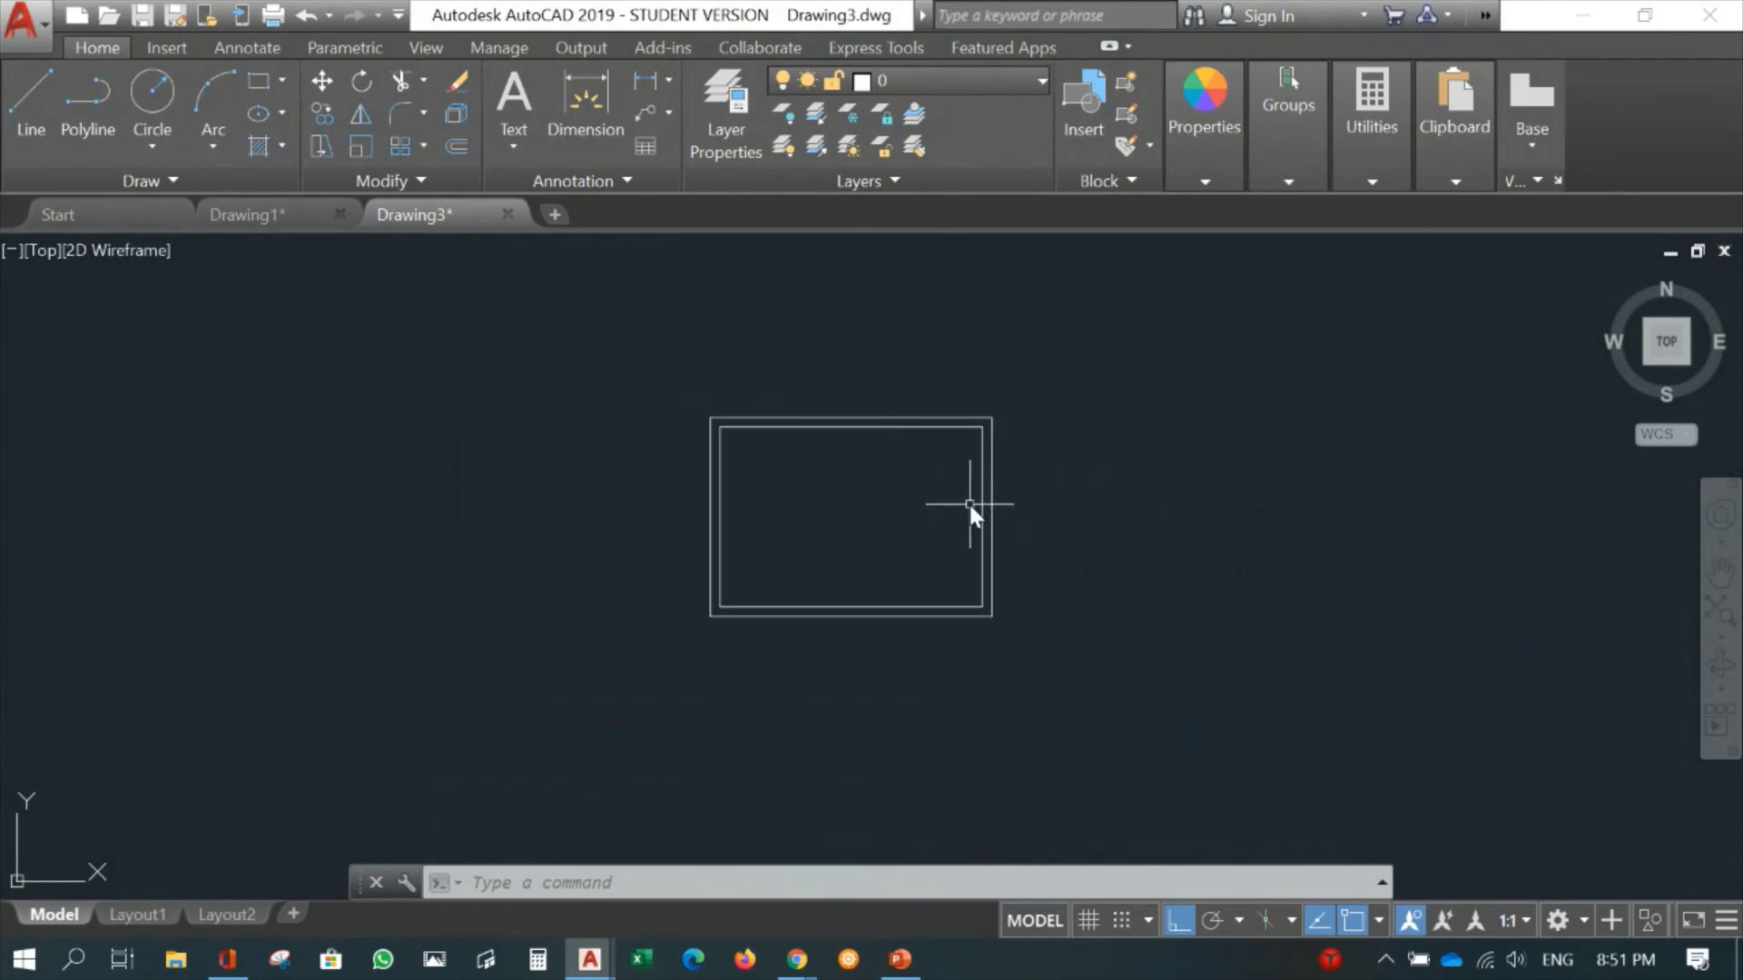
scroll(969, 497, down, 5)
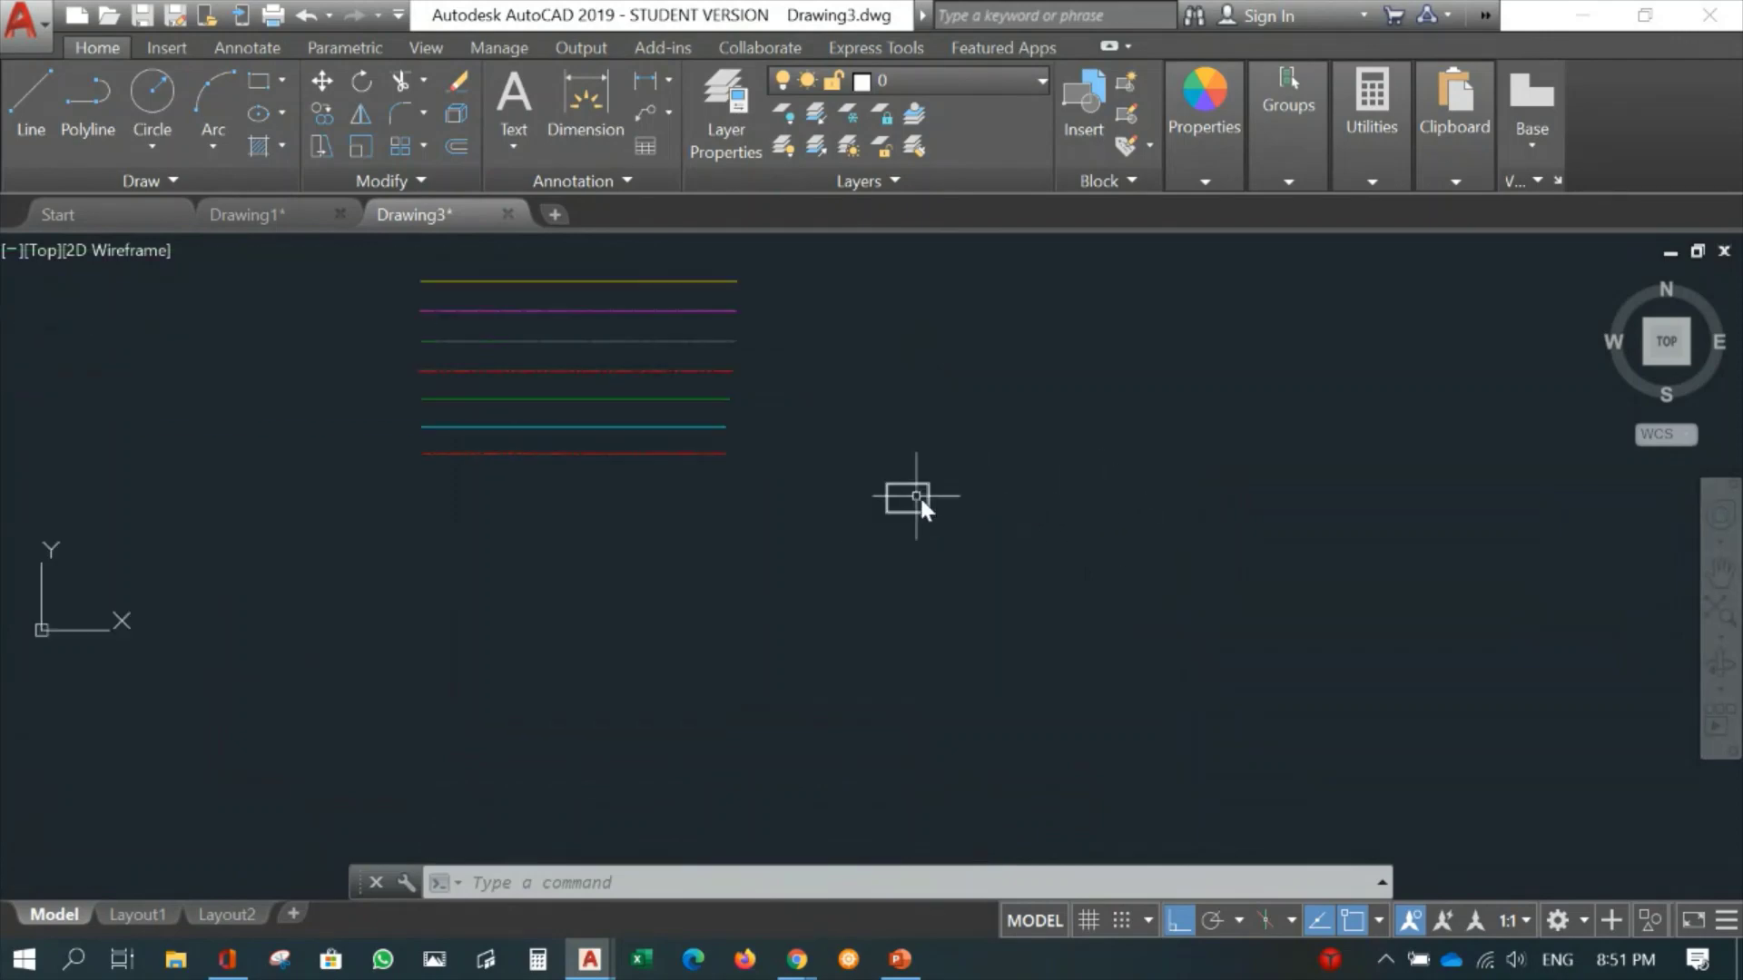
scroll(922, 504, up, 6)
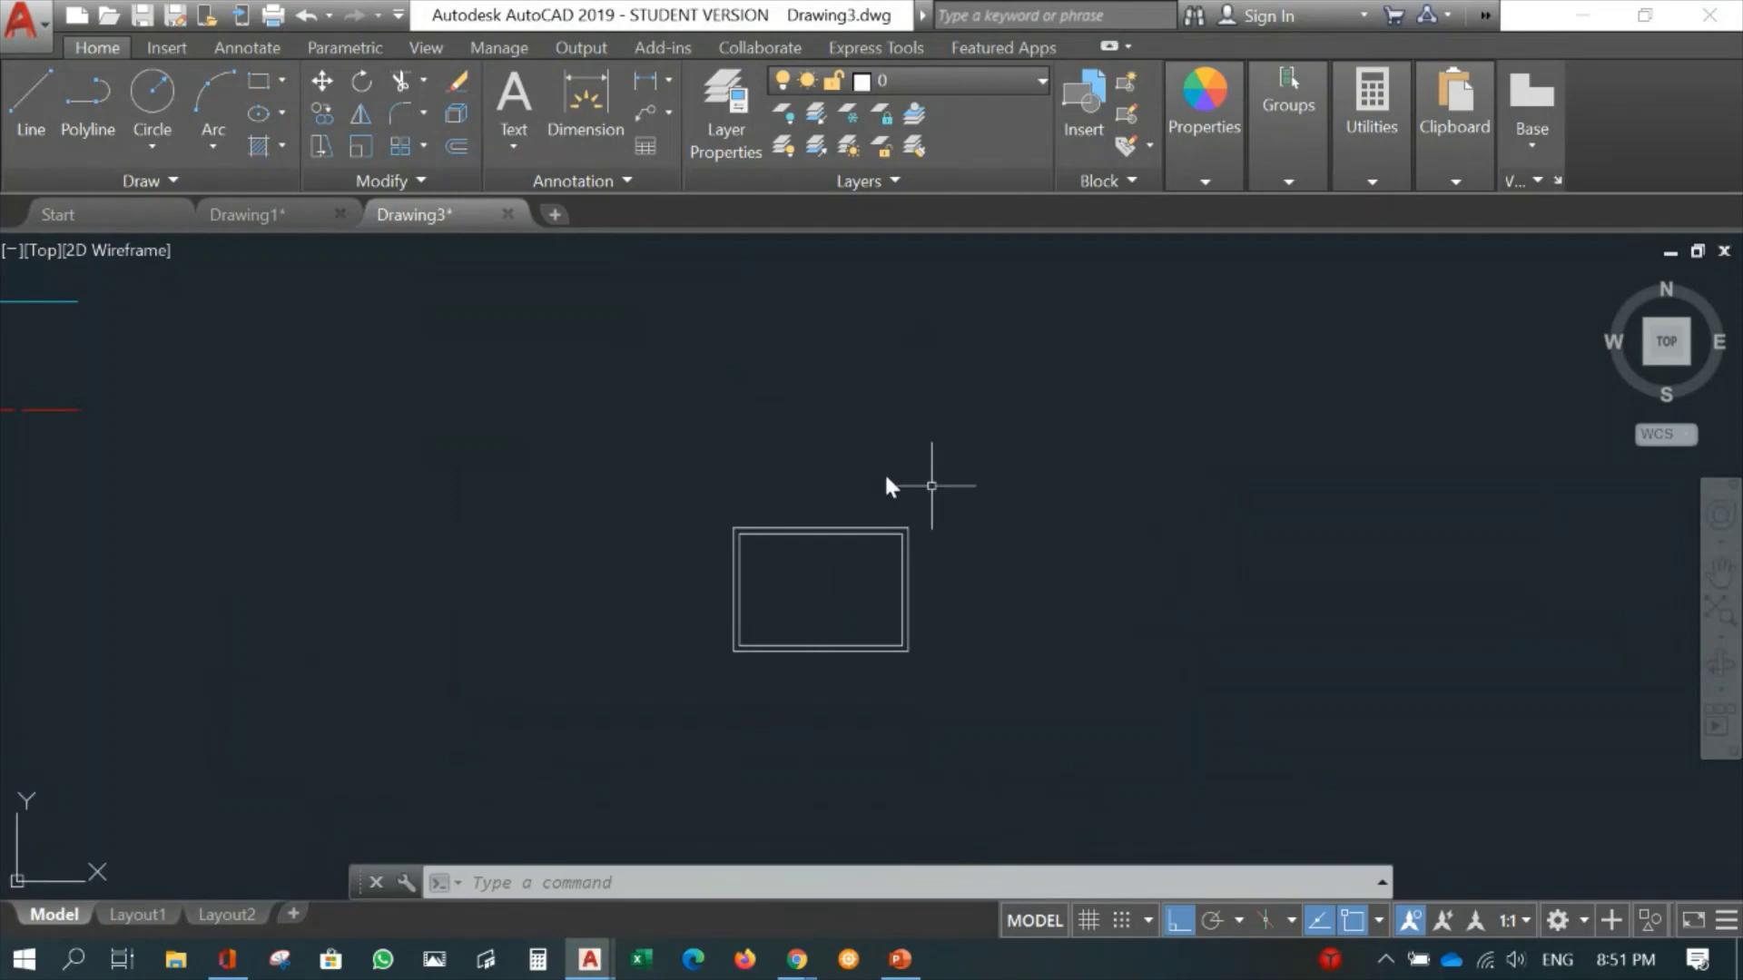
scroll(821, 591, down, 4)
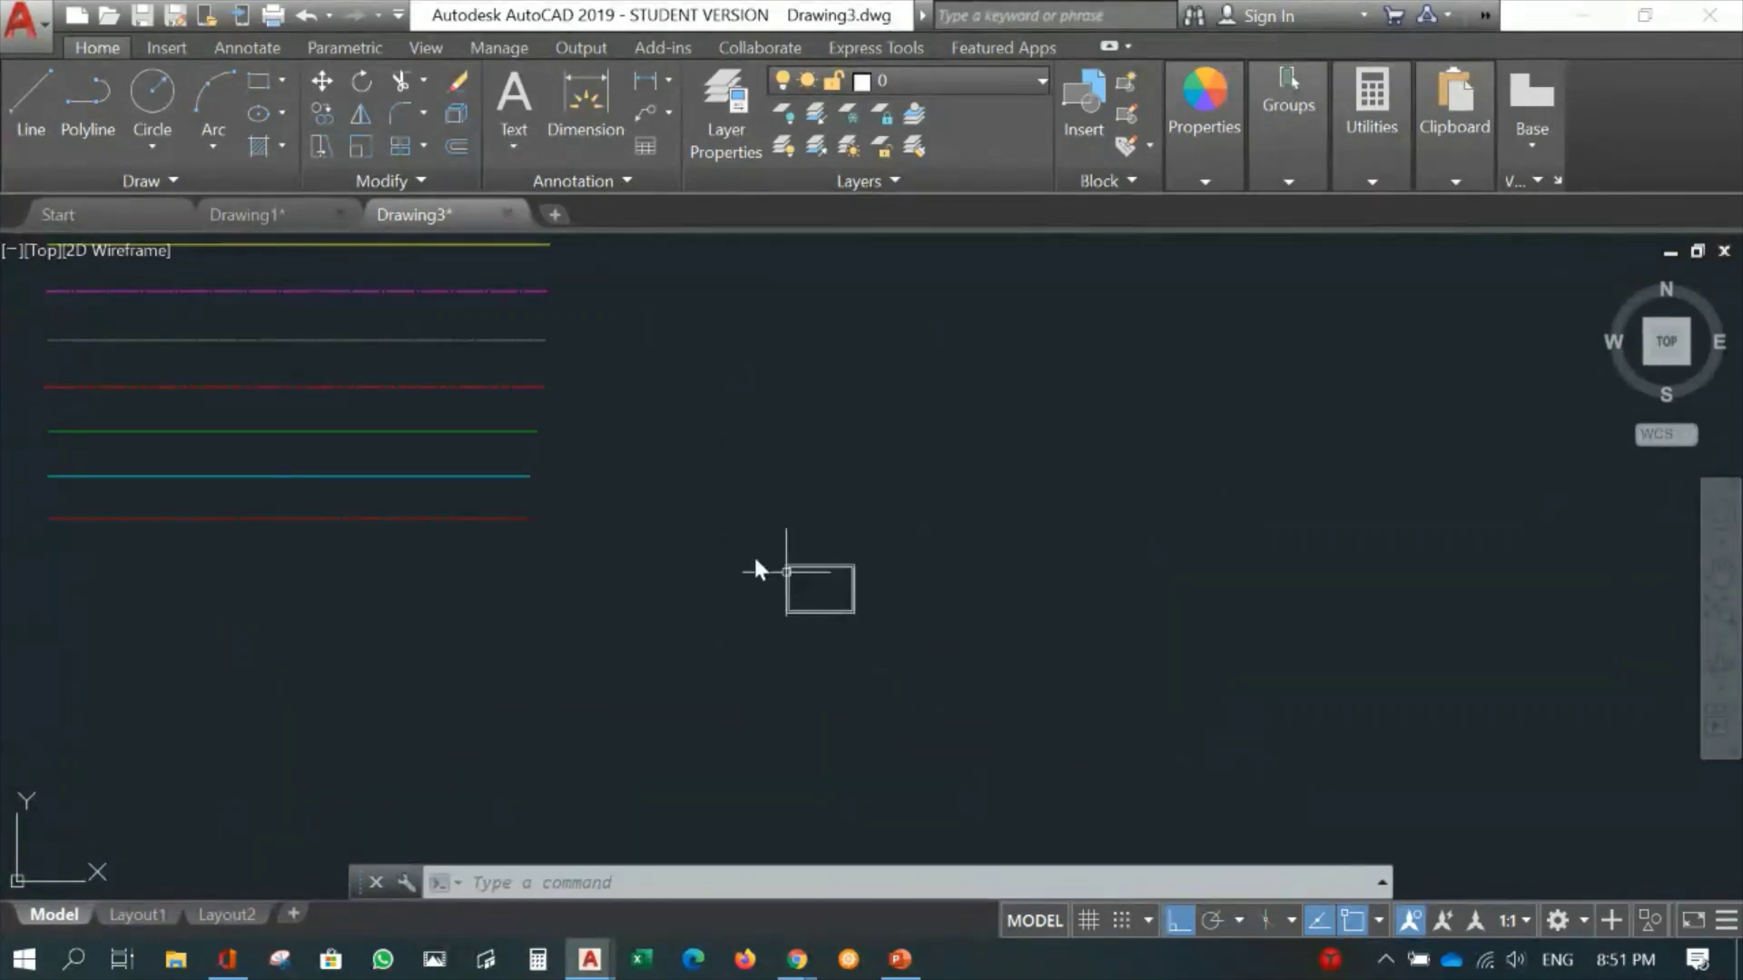
middle_drag(755, 570, 928, 681)
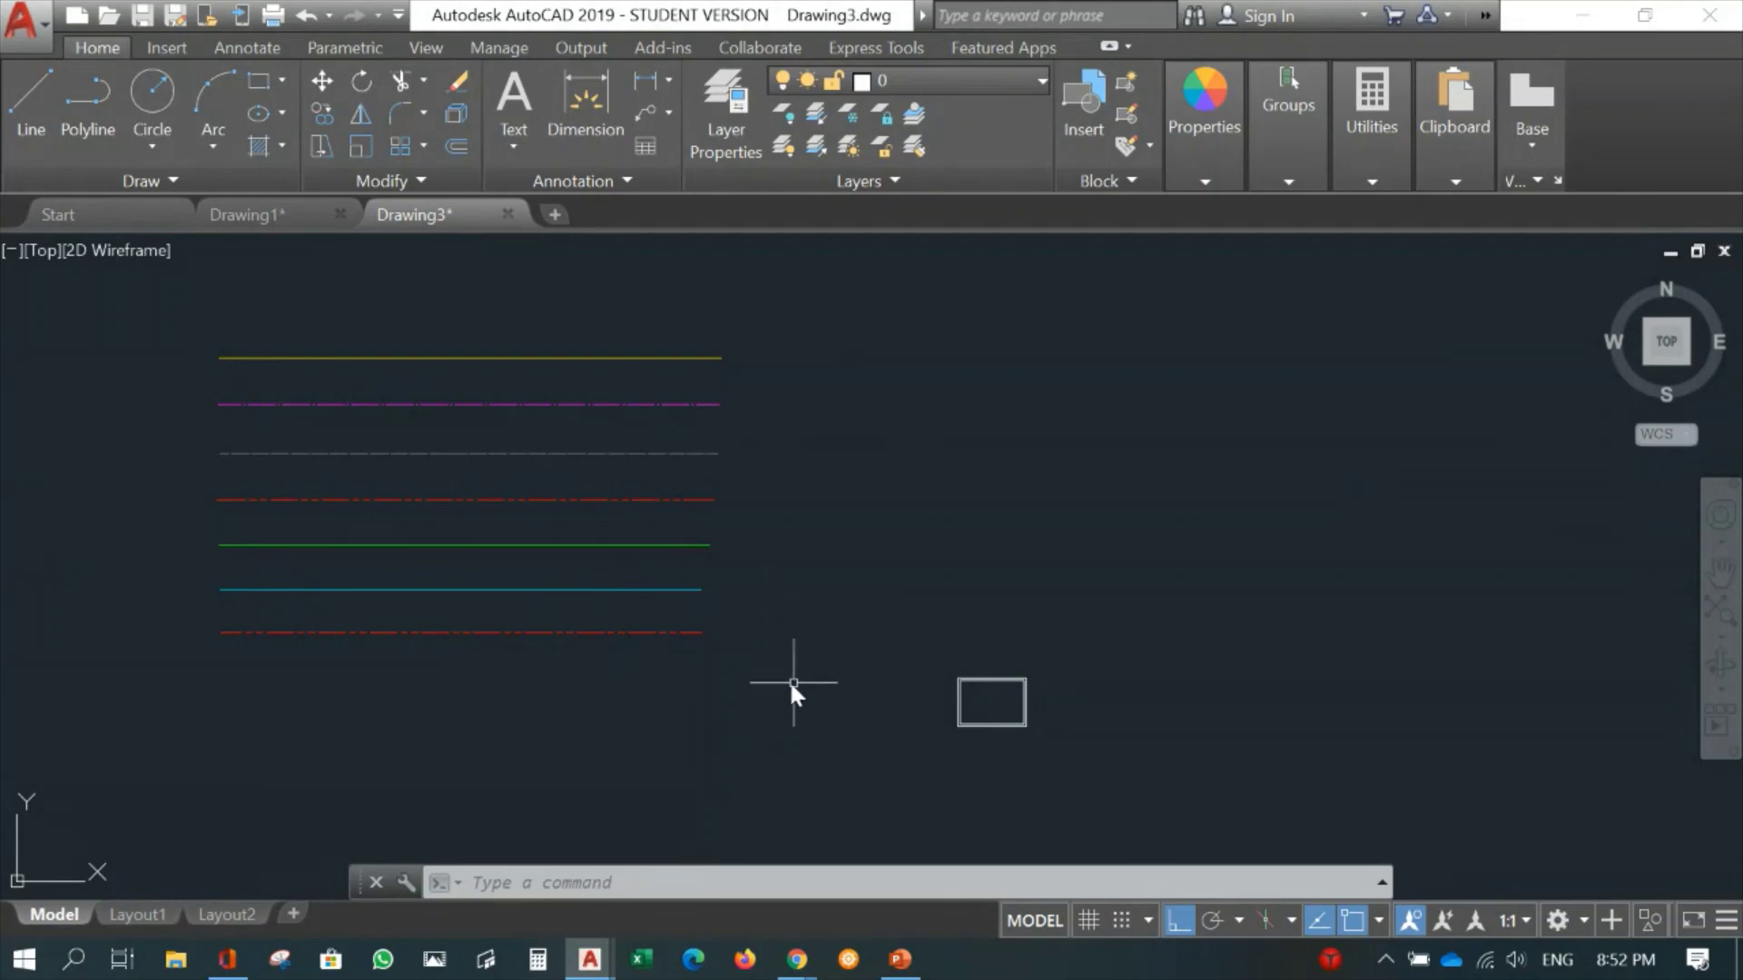
Open the plot settings for a single sheet and turn off Fit to paper.
click(29, 30)
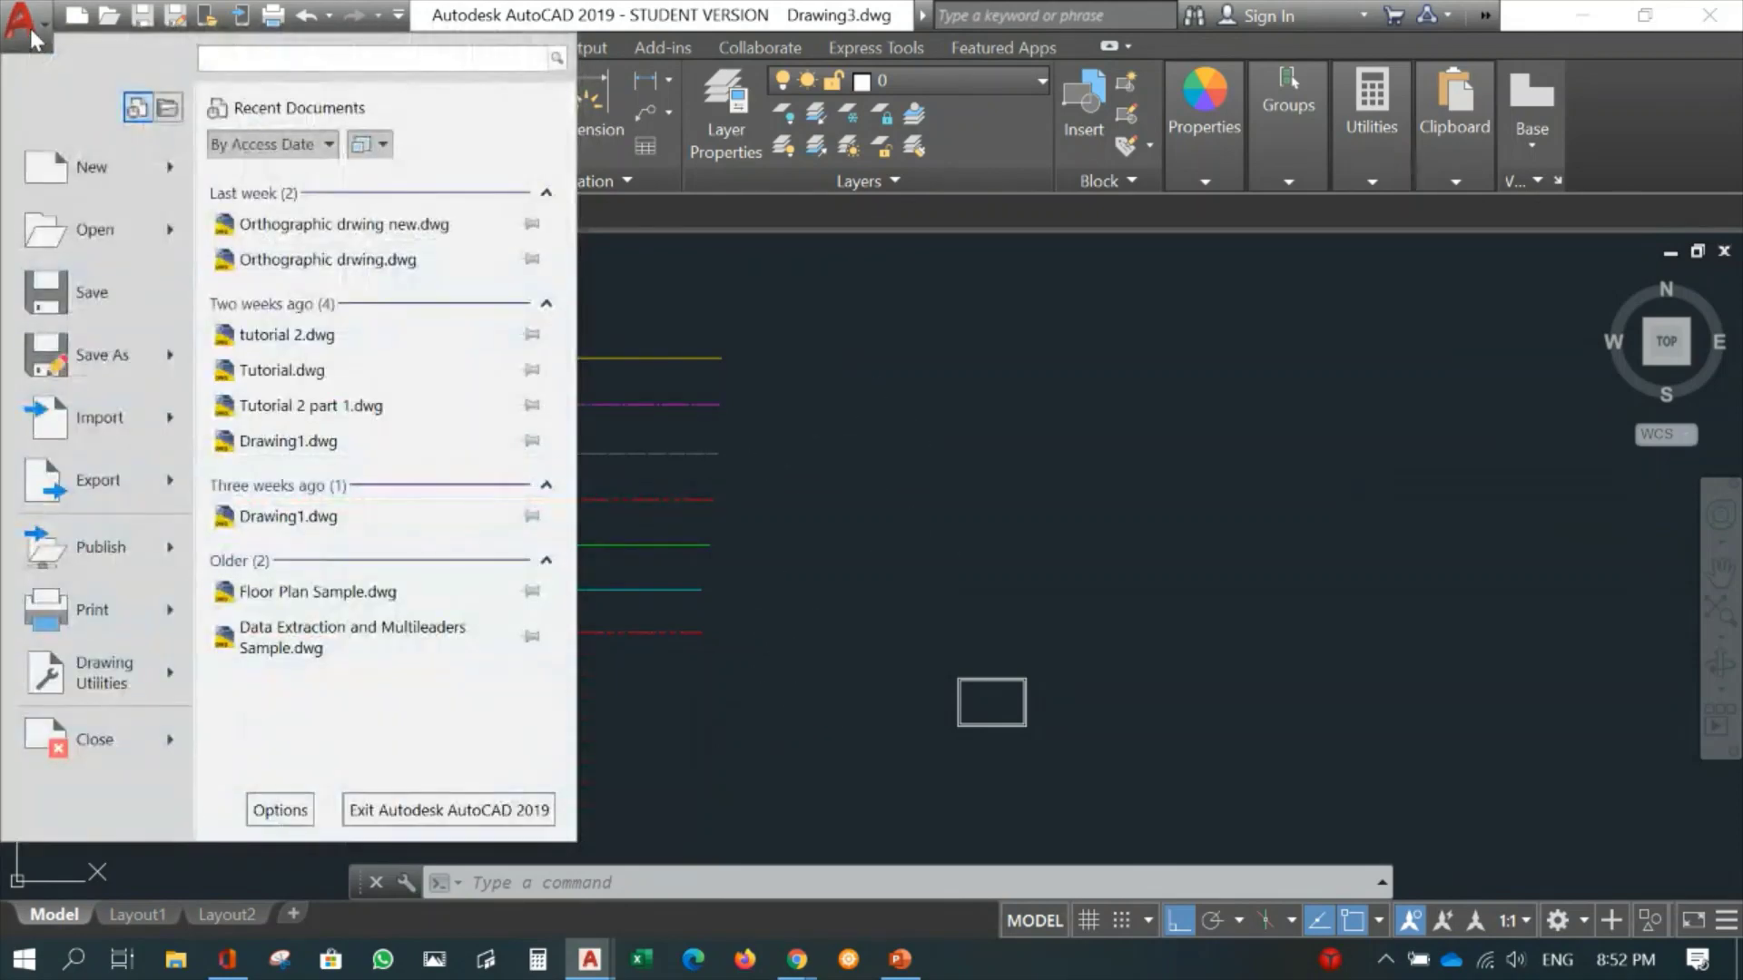
click(91, 617)
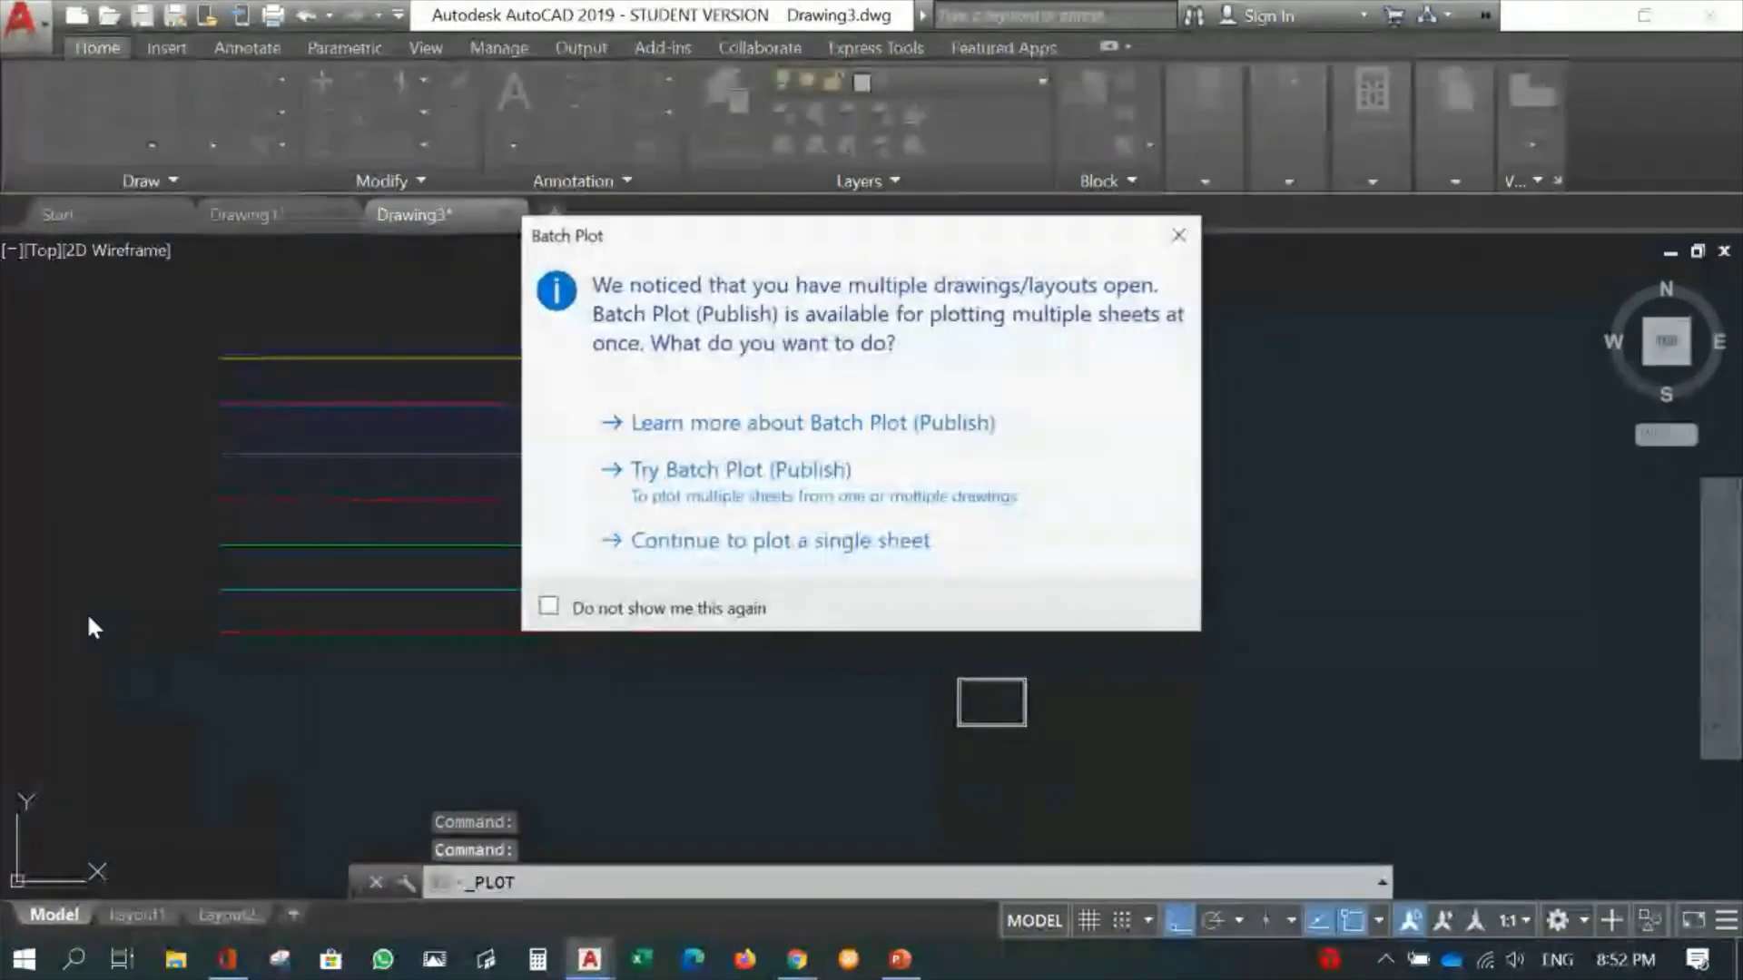
click(816, 545)
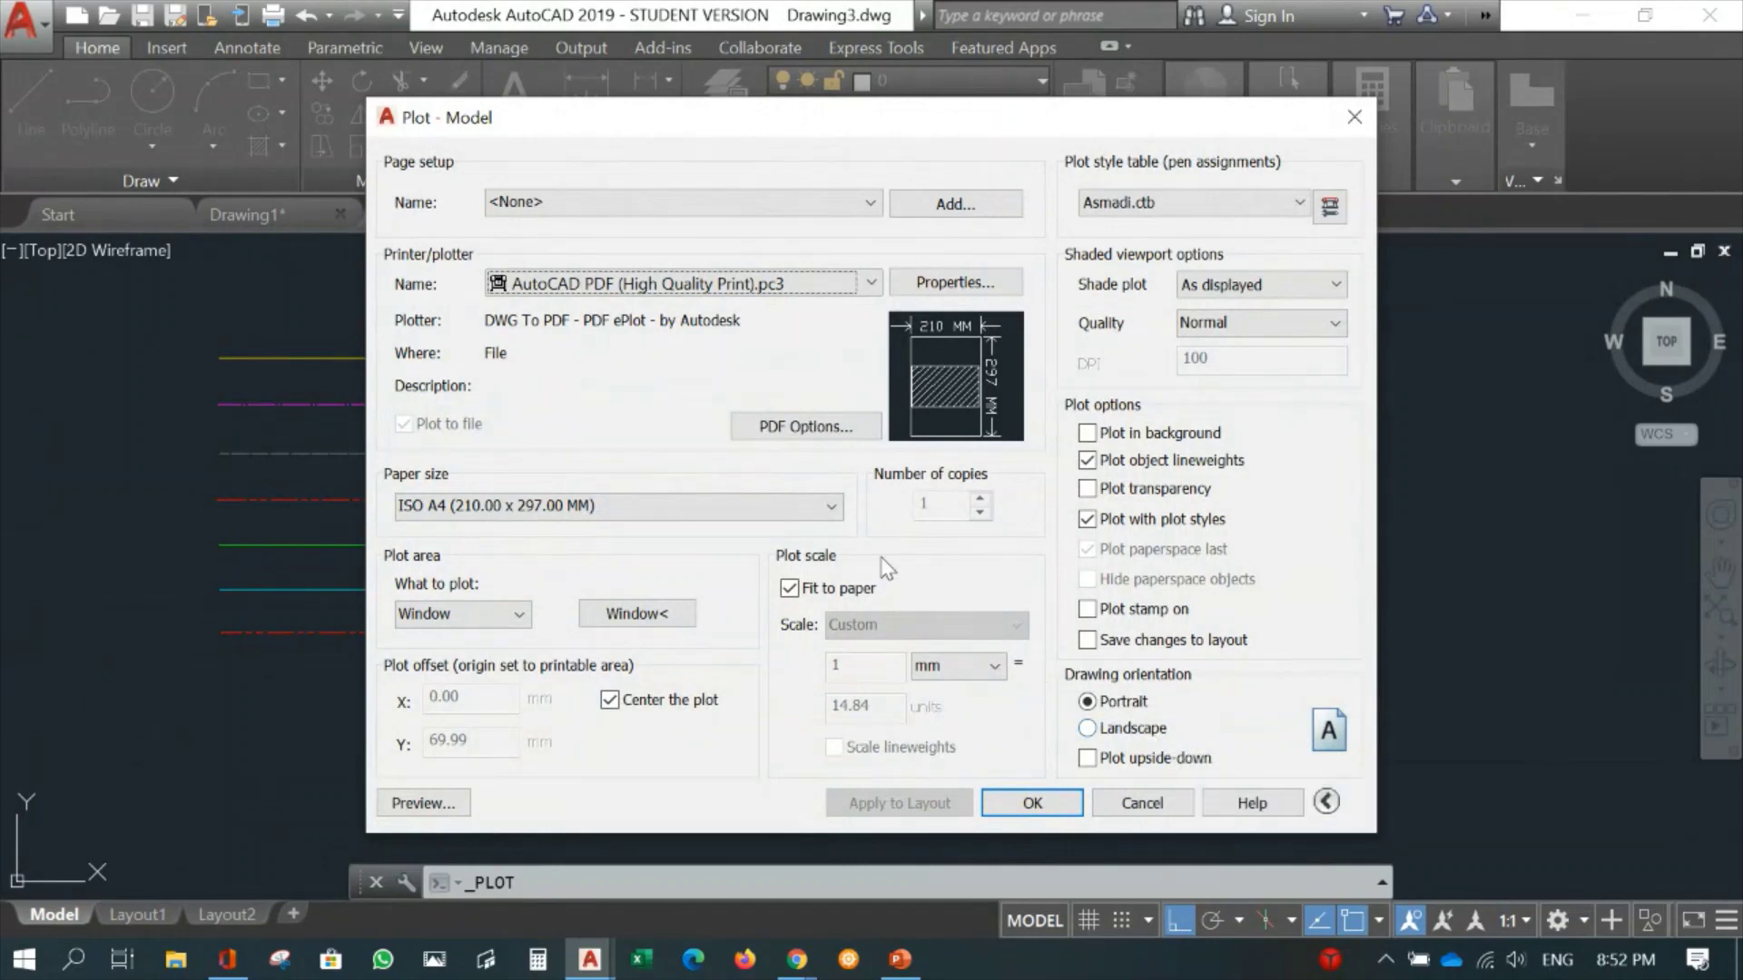
click(789, 588)
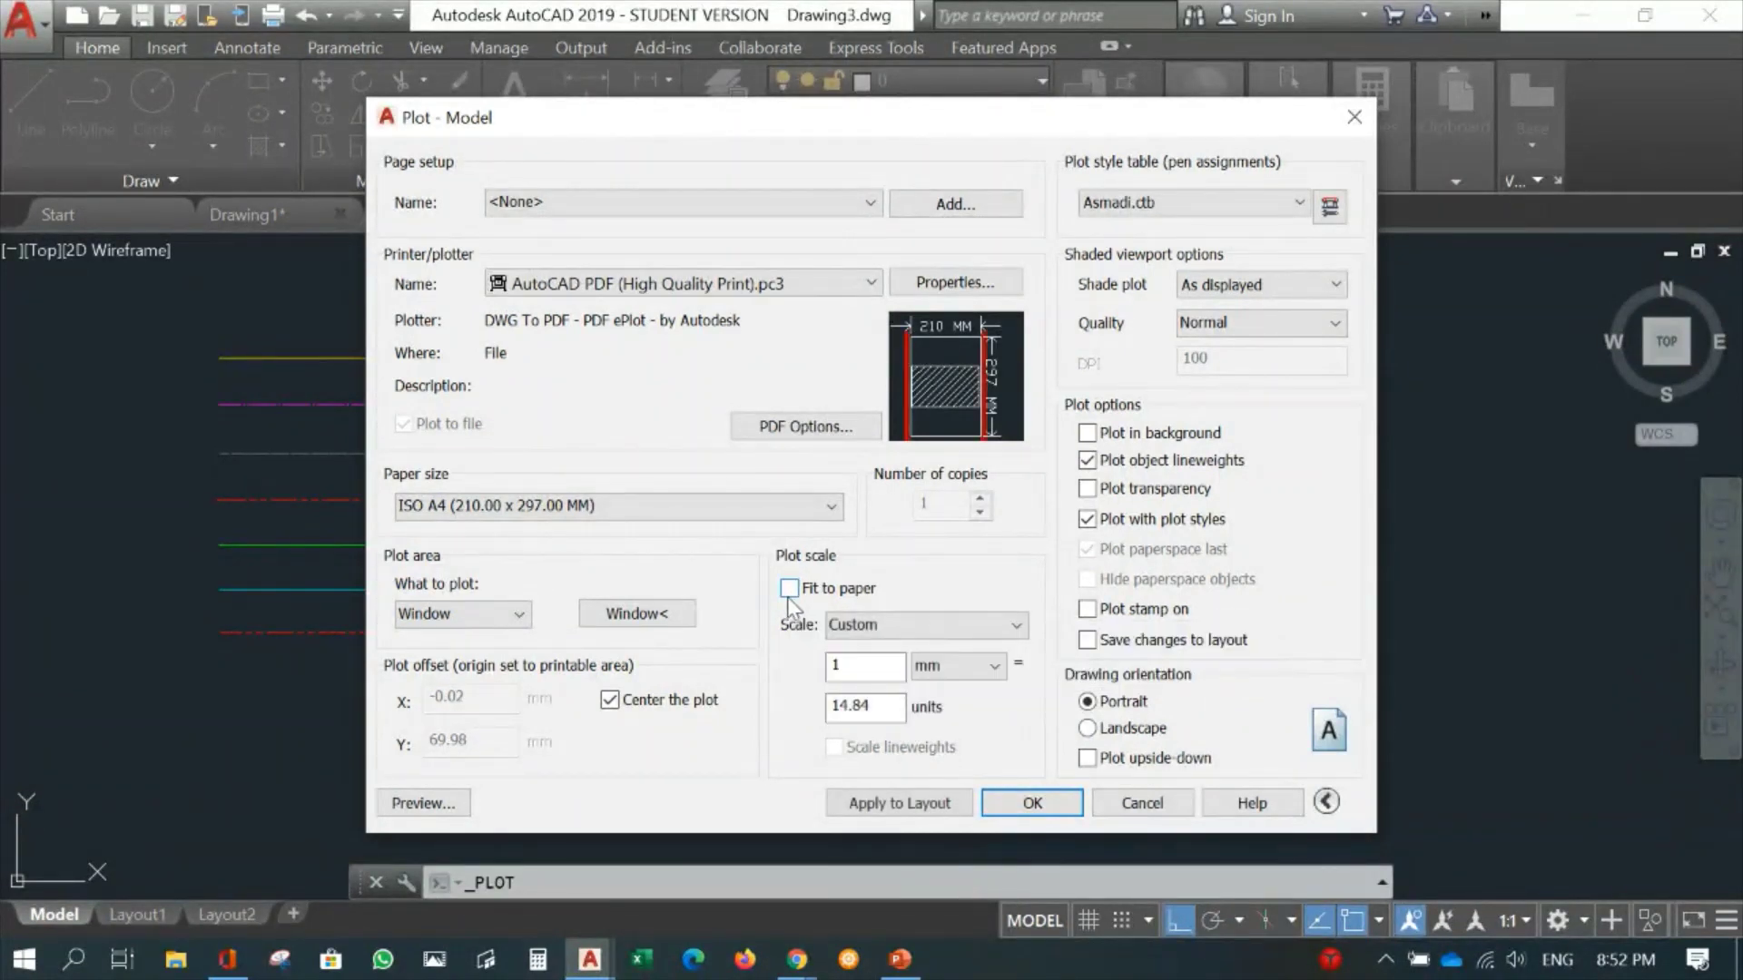
Set the custom plot scale to 1 mm = 100 units.
double_click(854, 707)
click(885, 705)
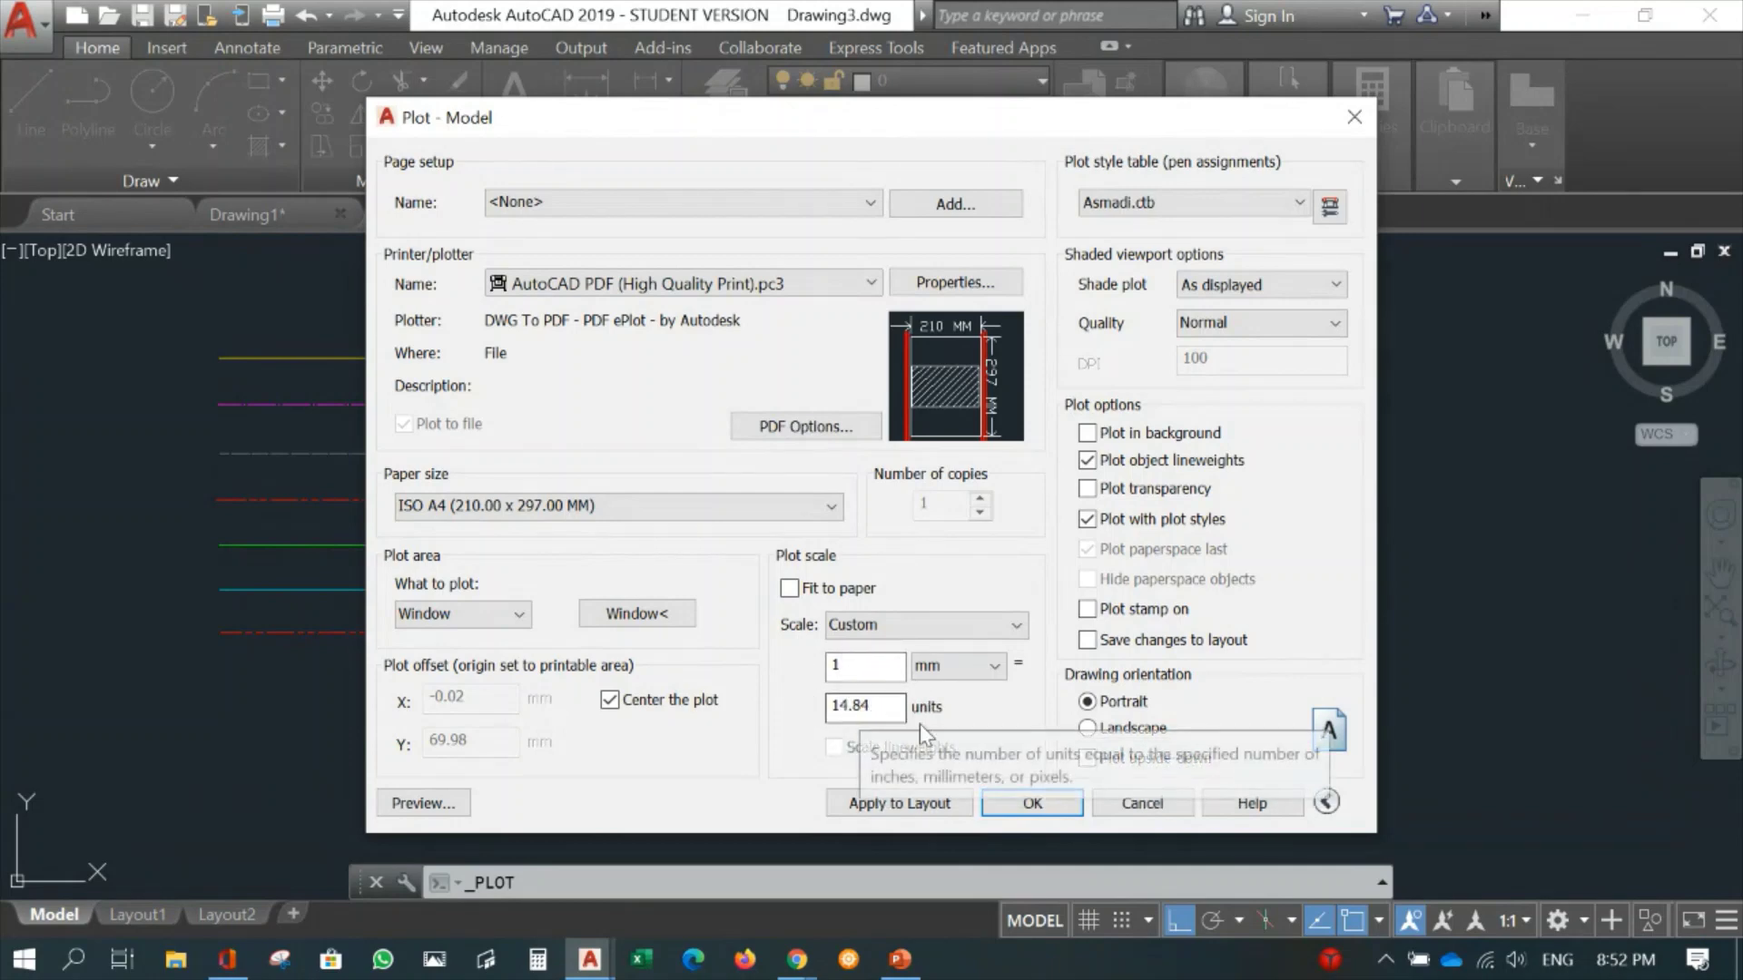
double_click(835, 707)
key(BackSpace)
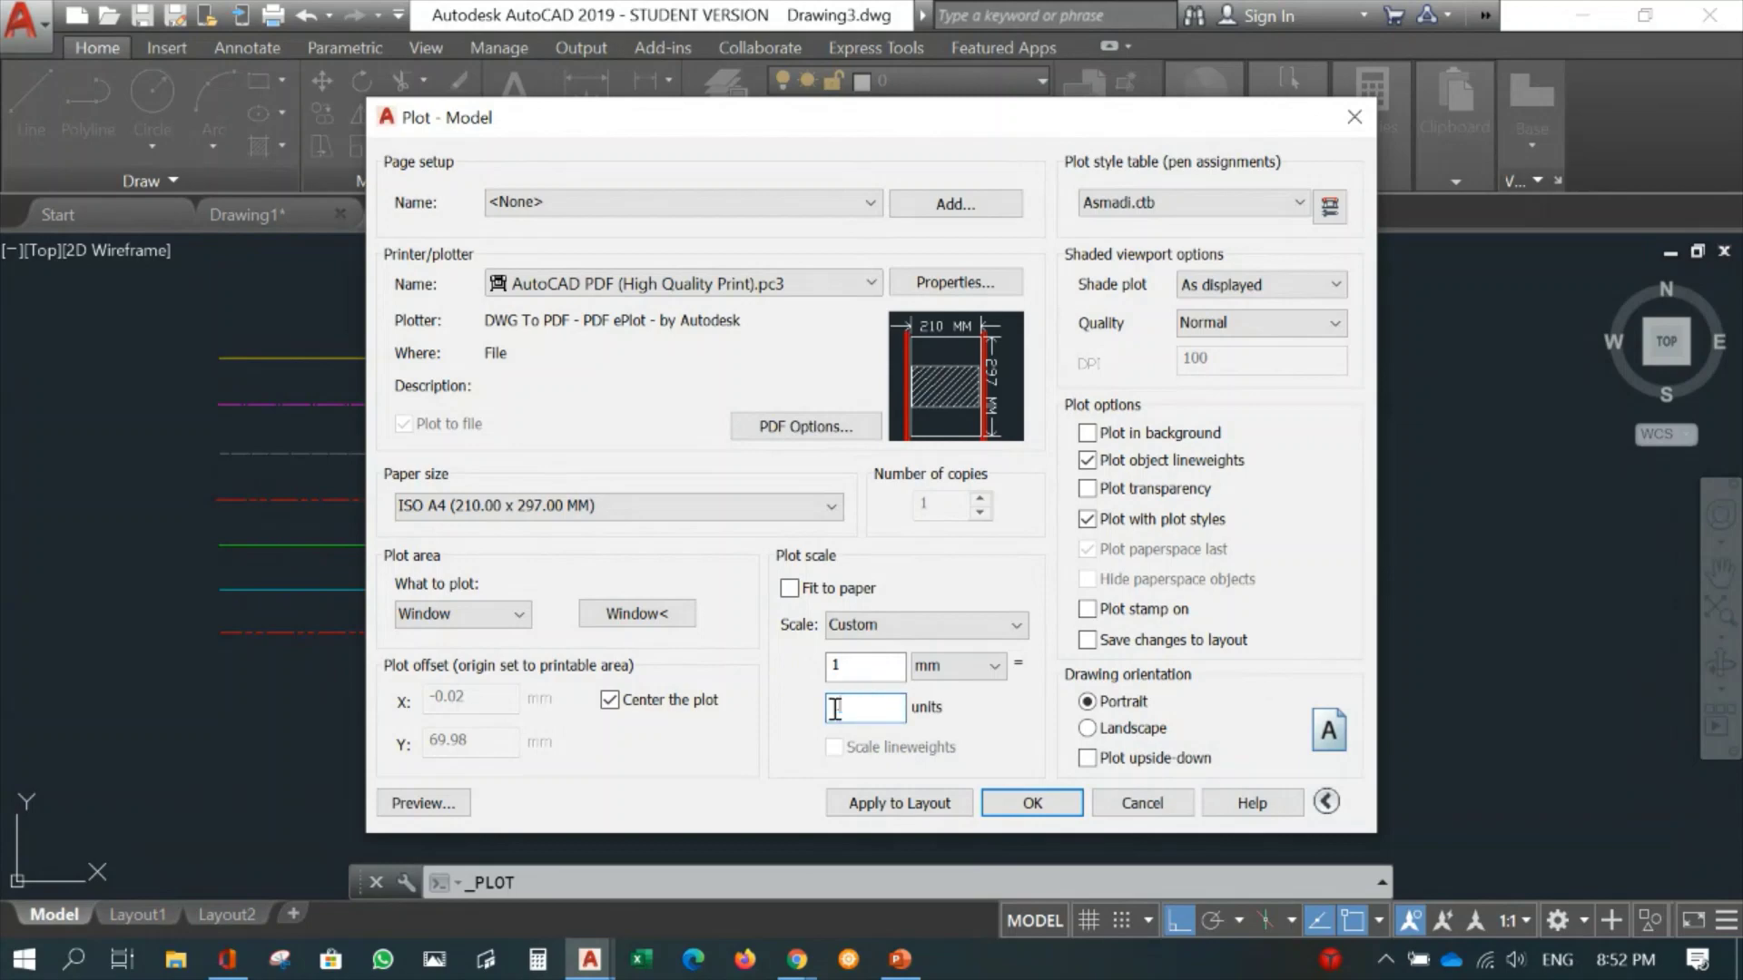
text(100)
click(858, 666)
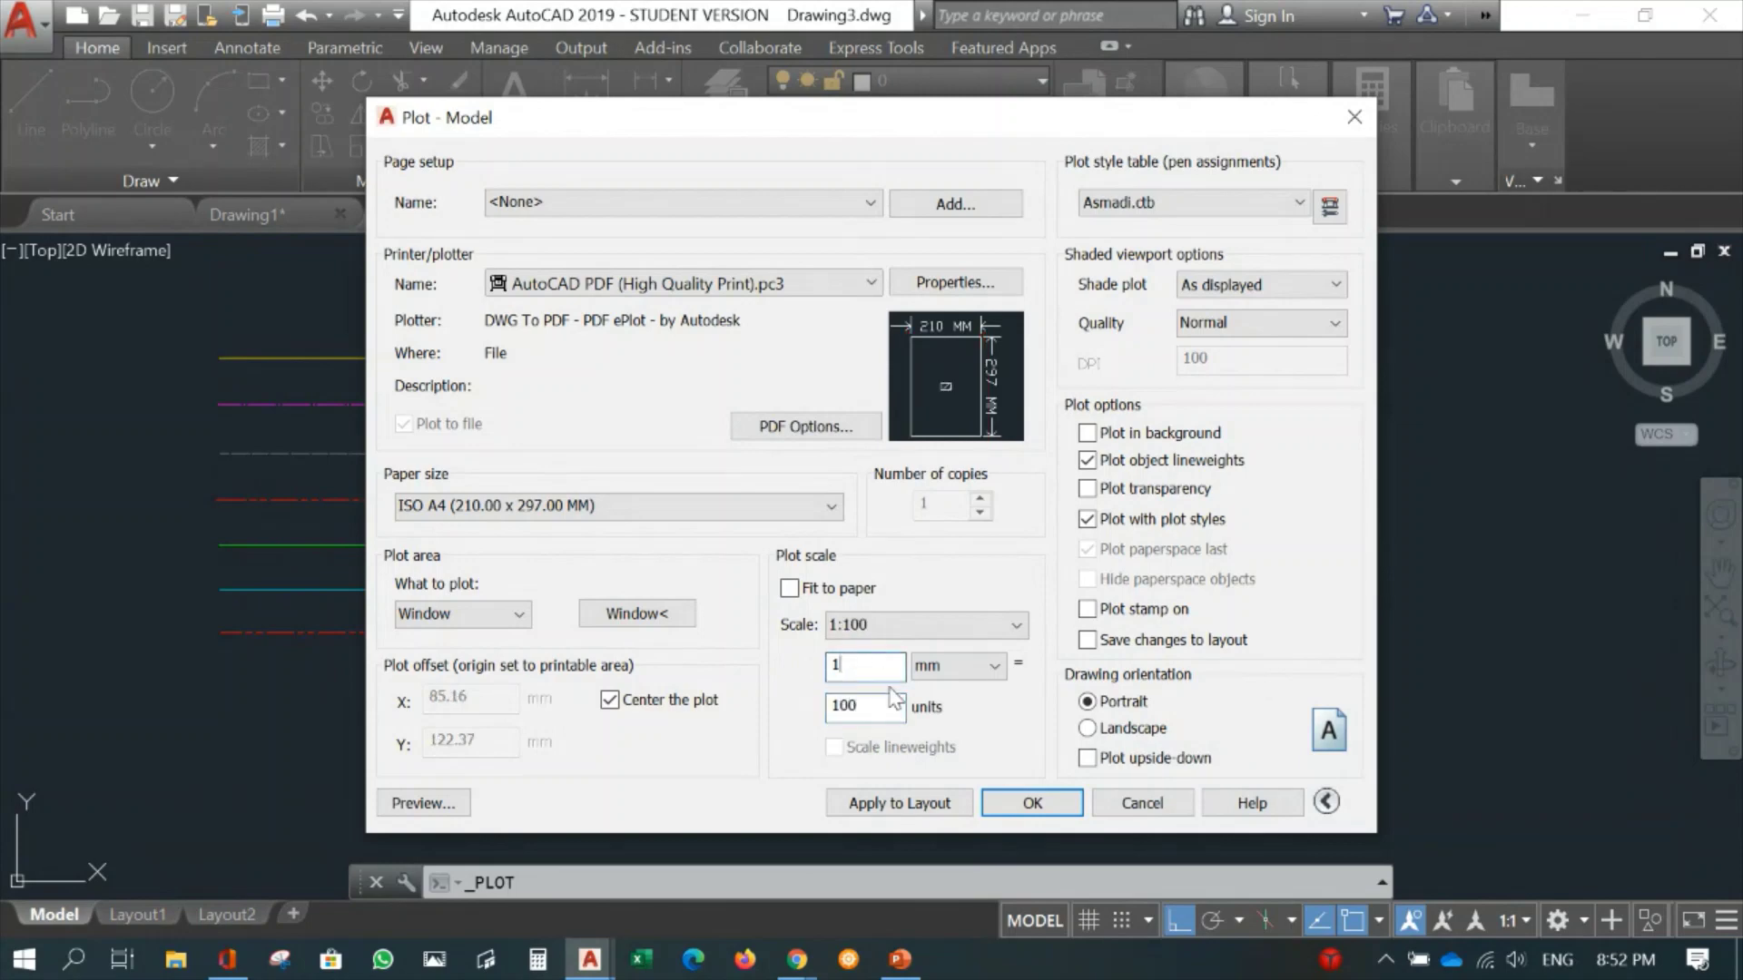
Change the plot scale to 1 mm = 50 units.
drag(888, 702, 791, 710)
text(59)
key(BackSpace)
text(0)
click(881, 673)
Set the drawing orientation to Landscape and the plot scale to 1 mm = 10 units.
click(609, 699)
click(1087, 728)
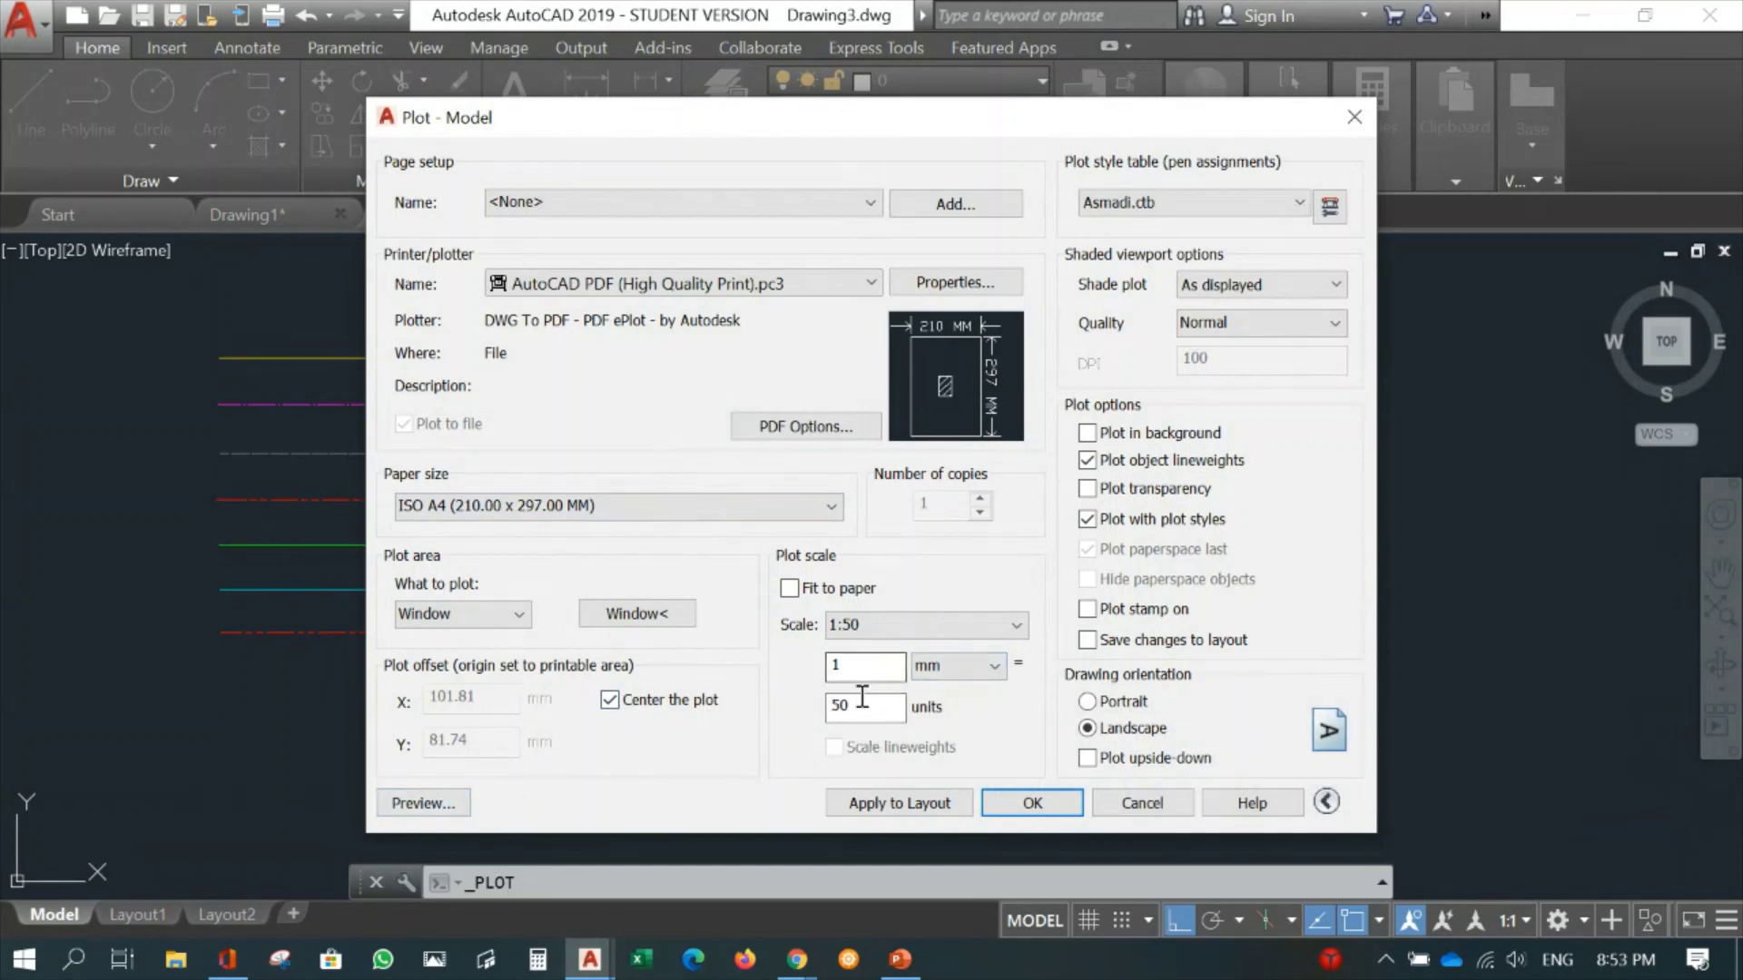
drag(862, 706, 805, 706)
Define the plot area as a window enclosing all seven colored sample lines.
click(463, 624)
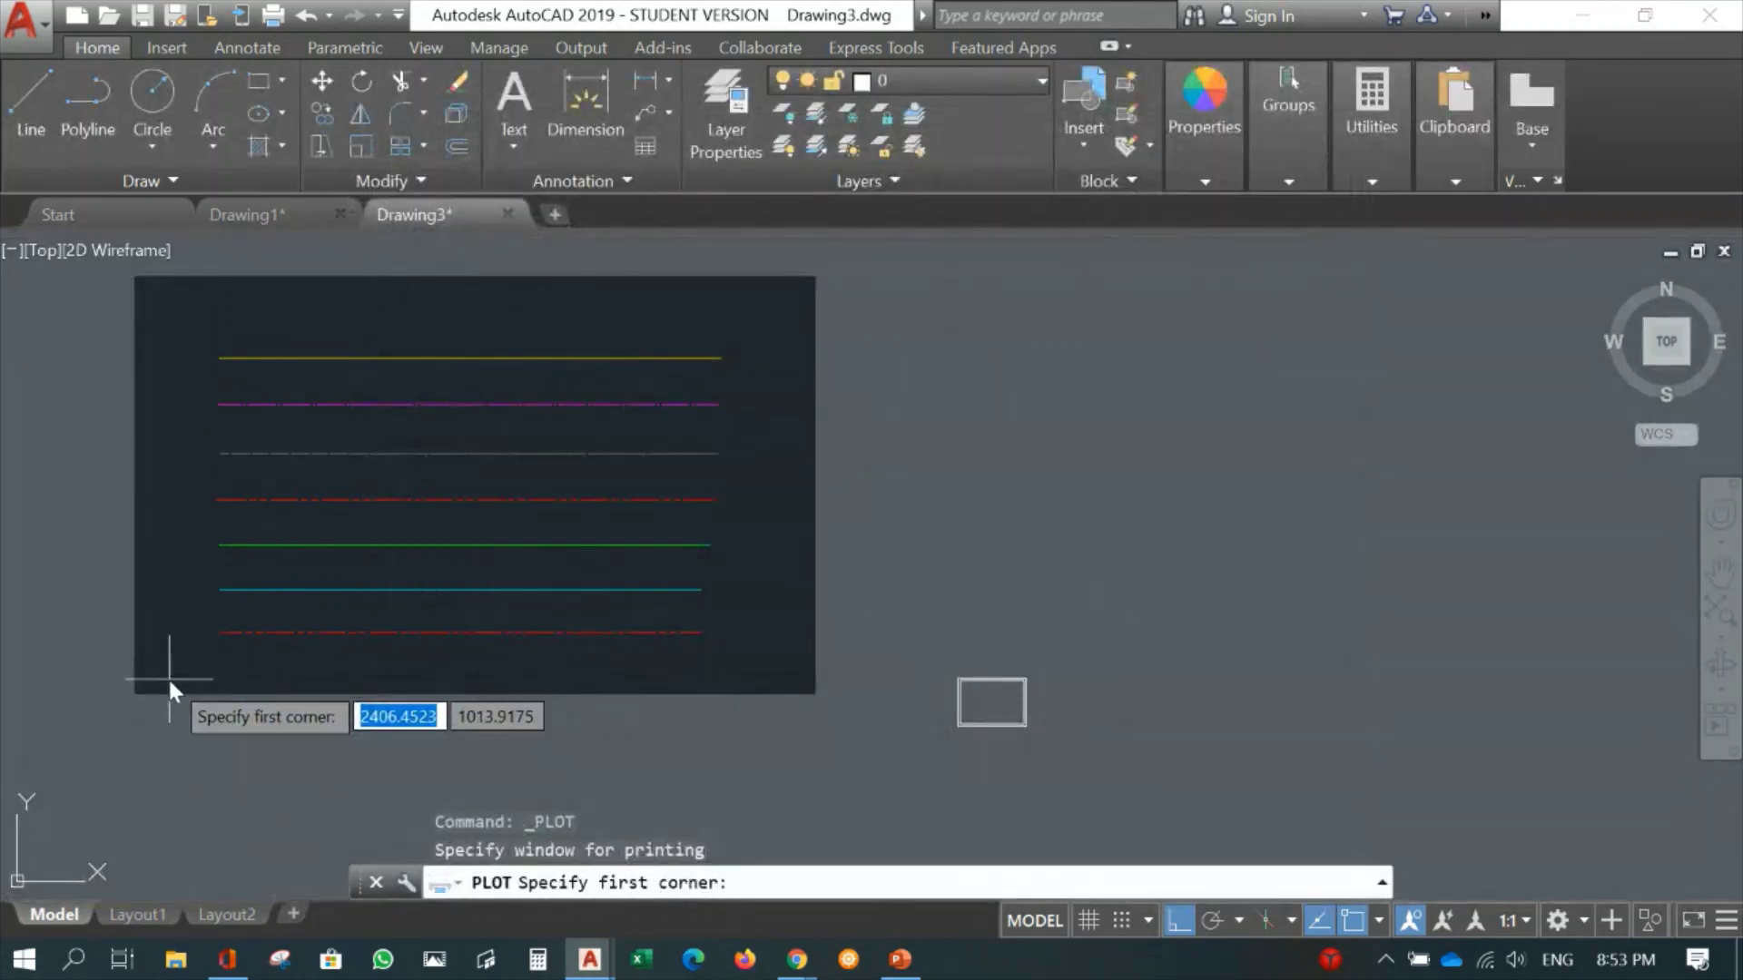
click(169, 679)
click(741, 314)
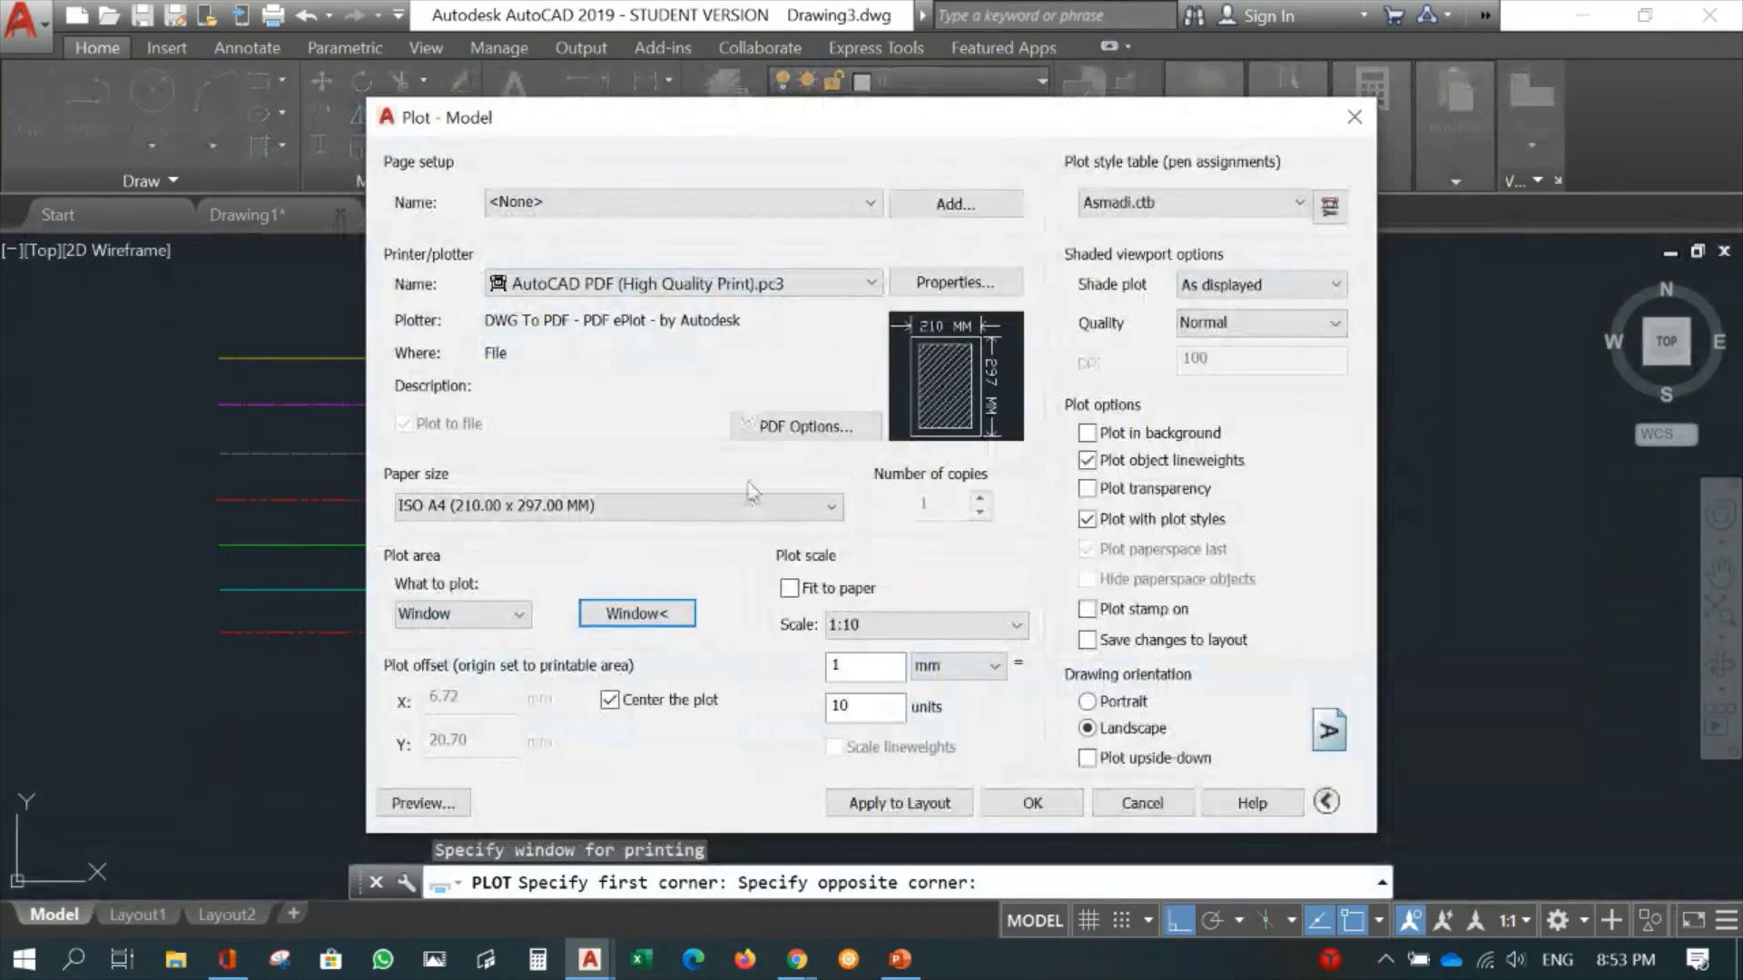
Preview the plot despite the differing annotation scale, examine the line types and lineweights up close, and return to the plot settings.
click(423, 802)
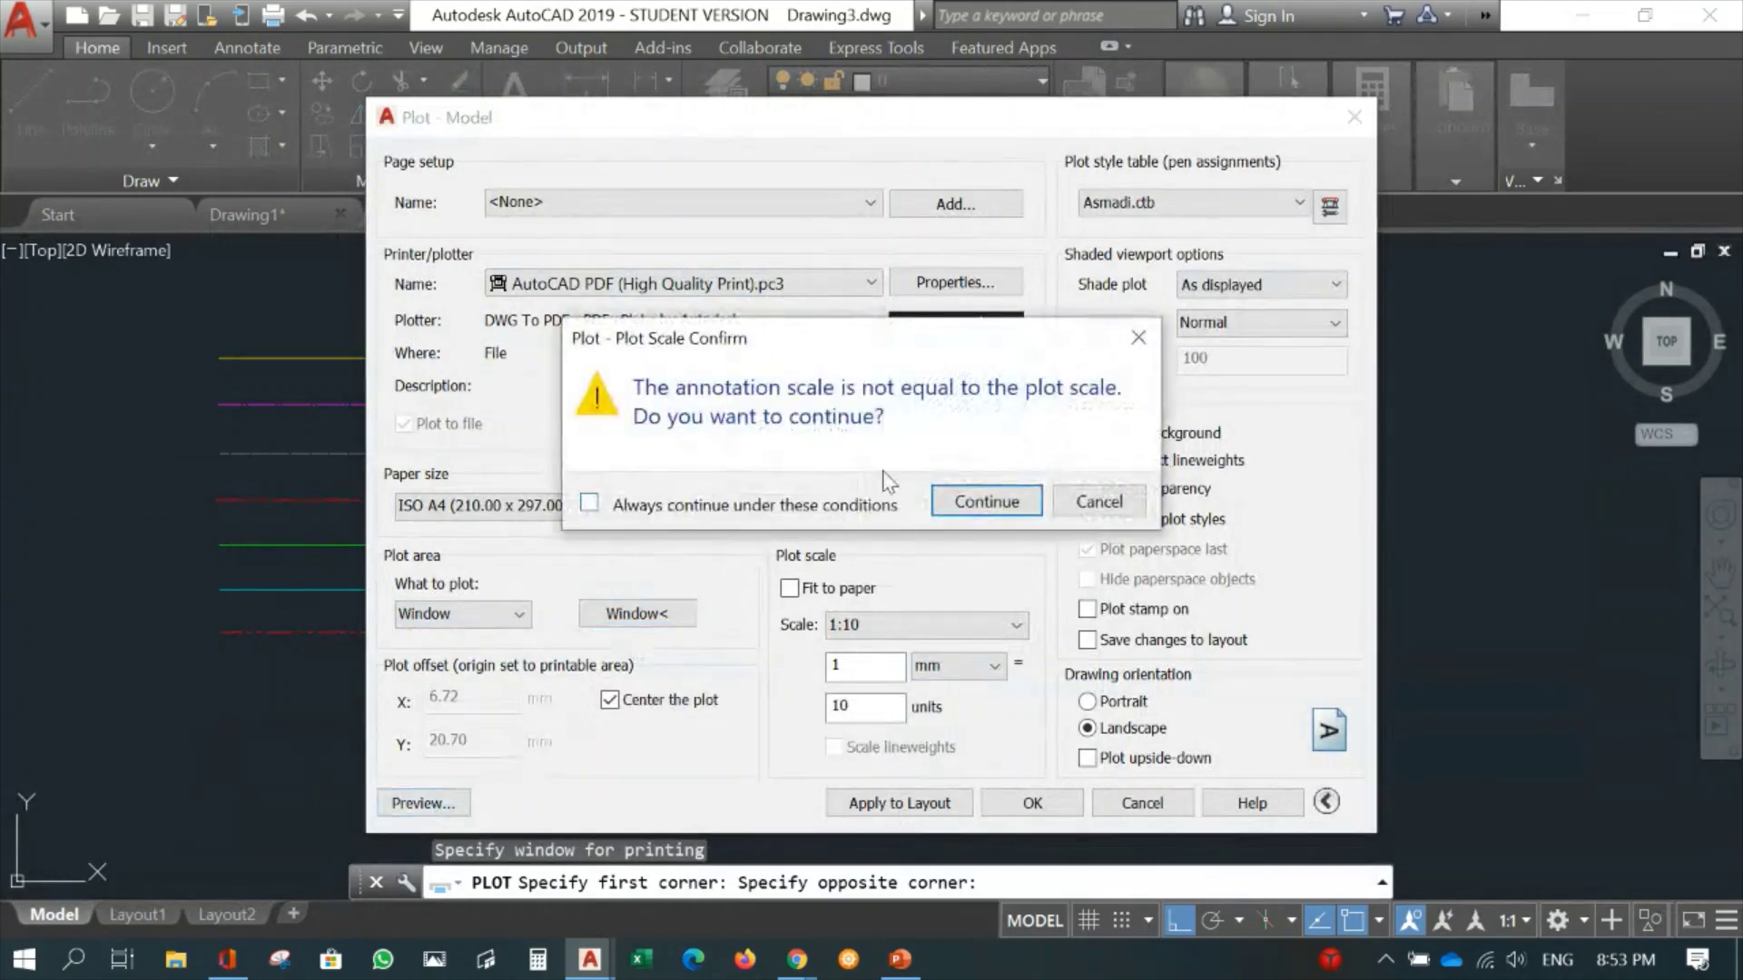
click(993, 496)
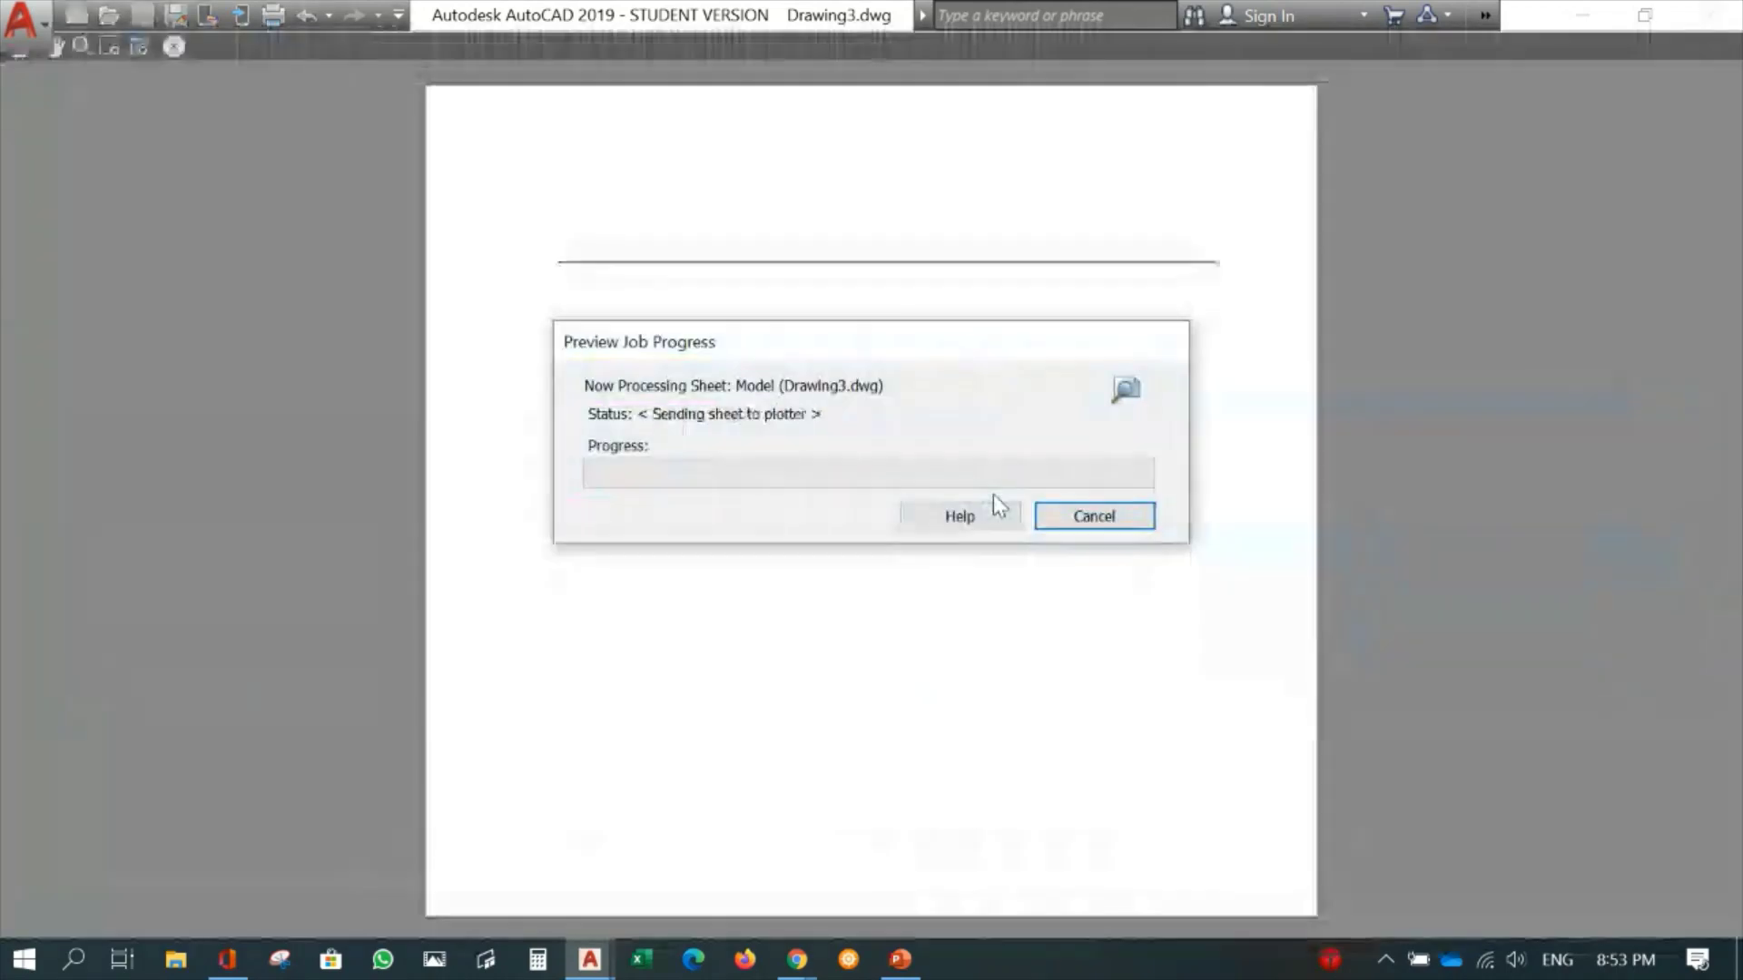
scroll(887, 506, up, 1)
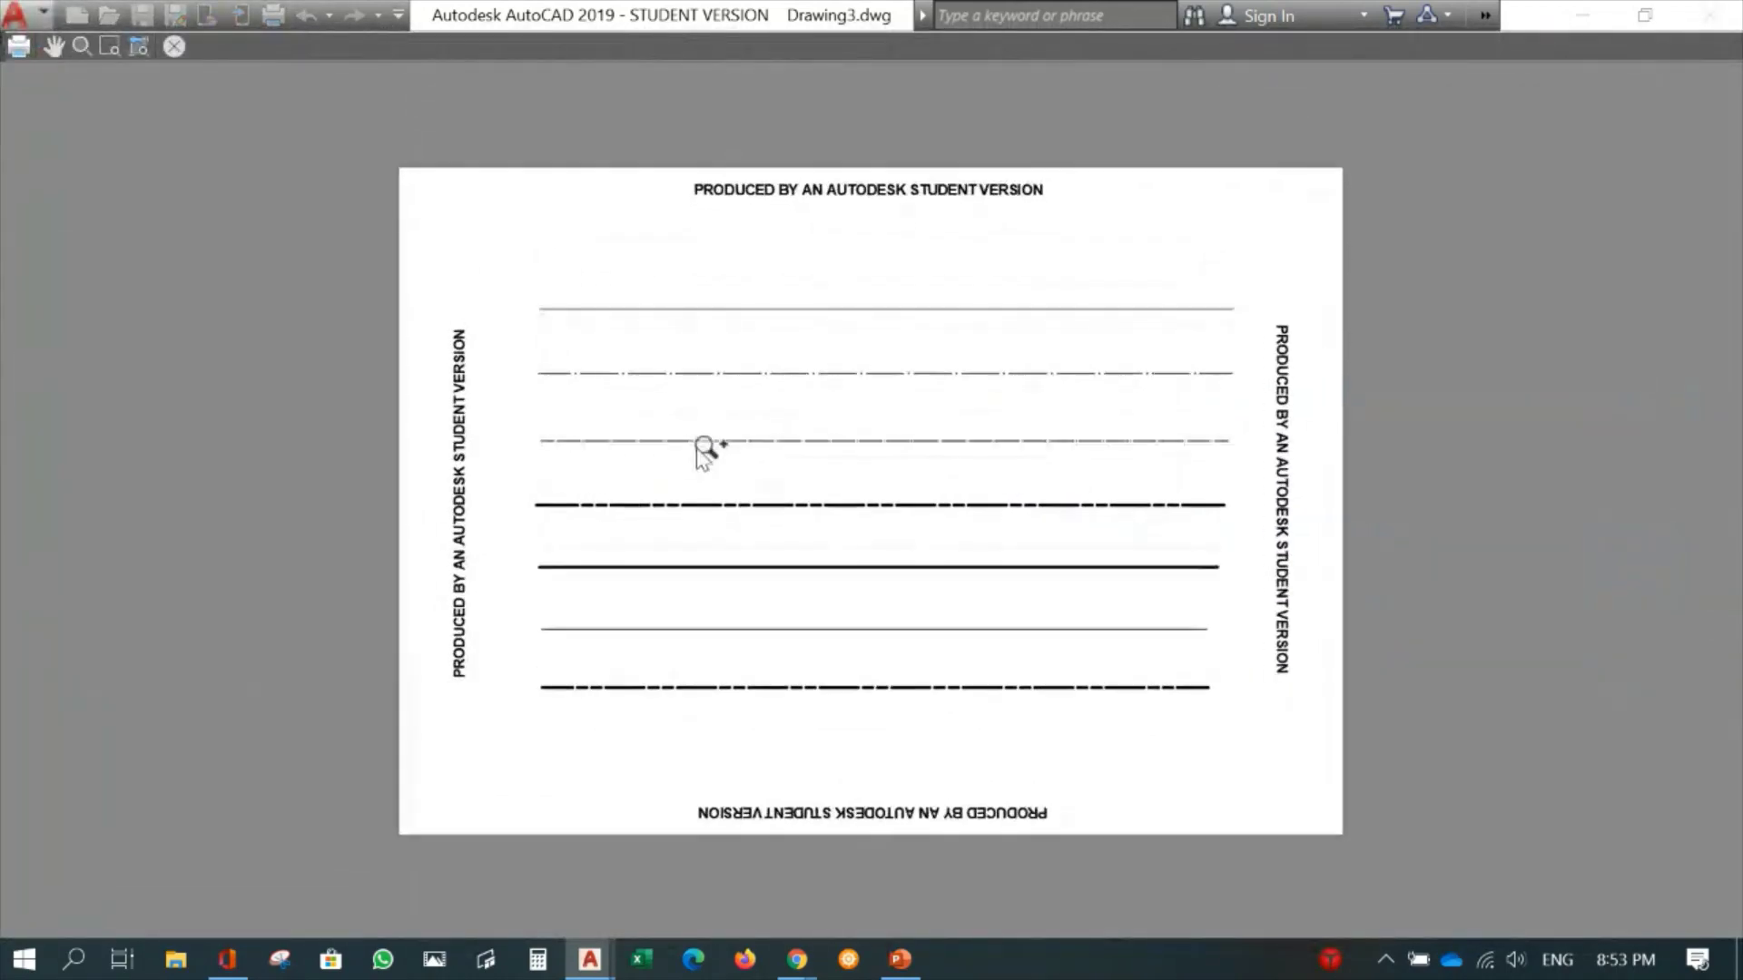
drag(699, 451, 1017, 431)
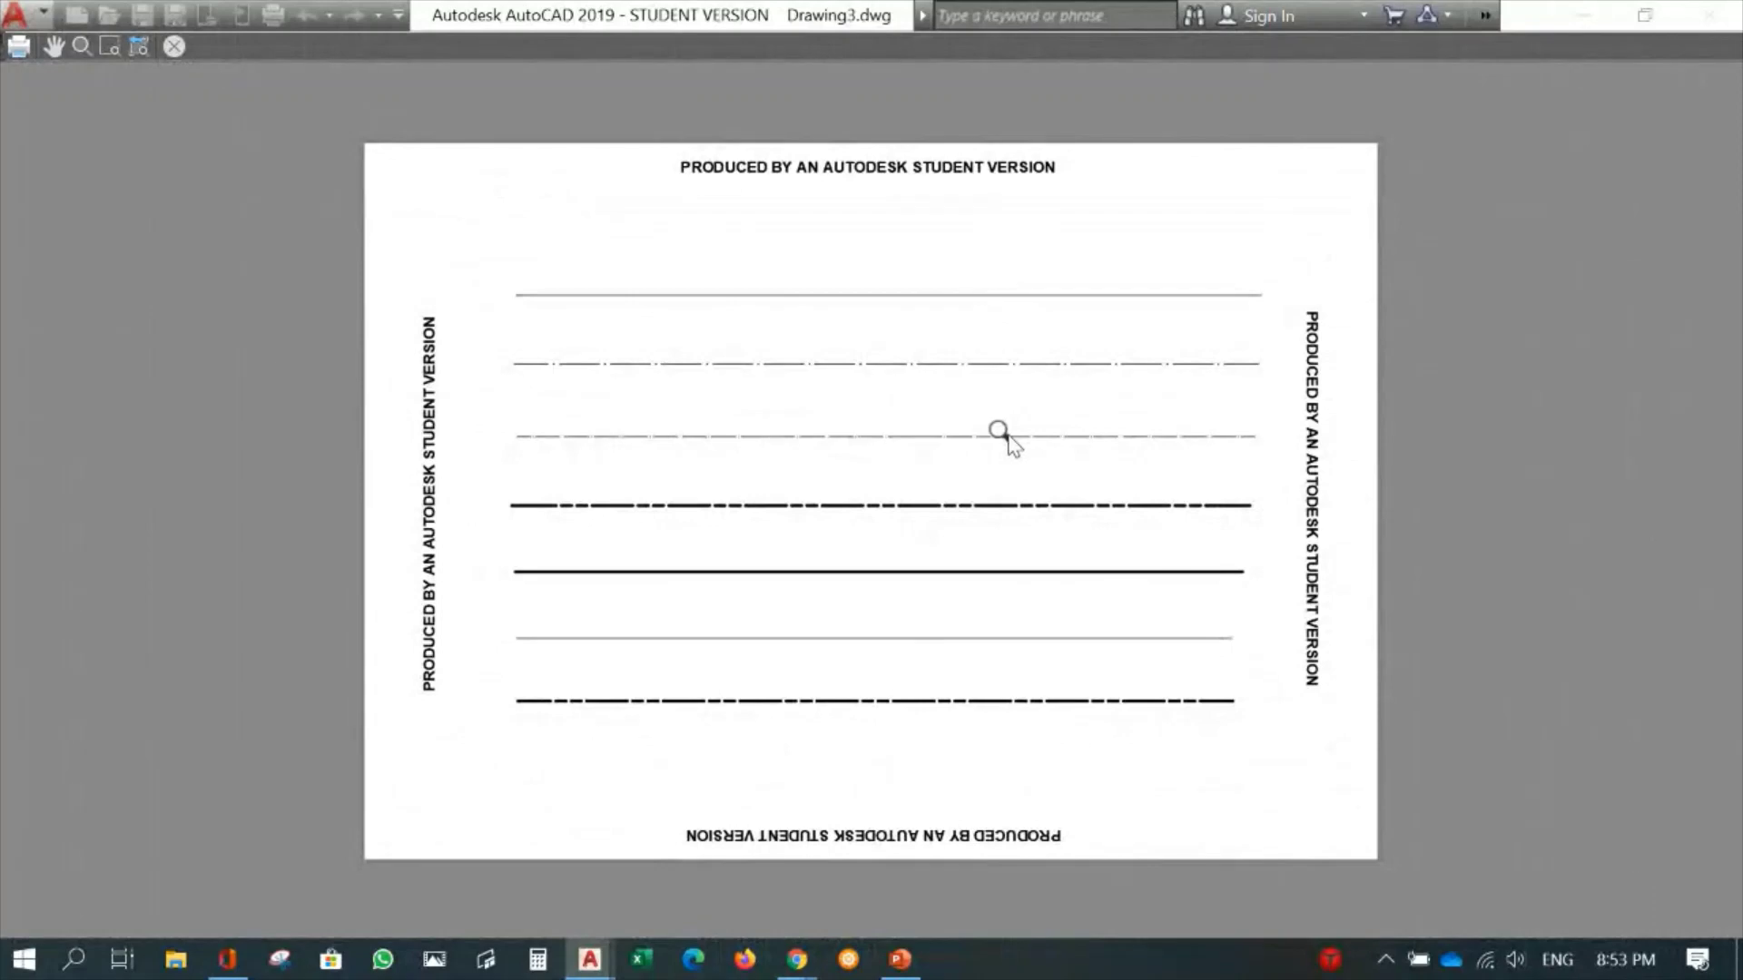
click(175, 47)
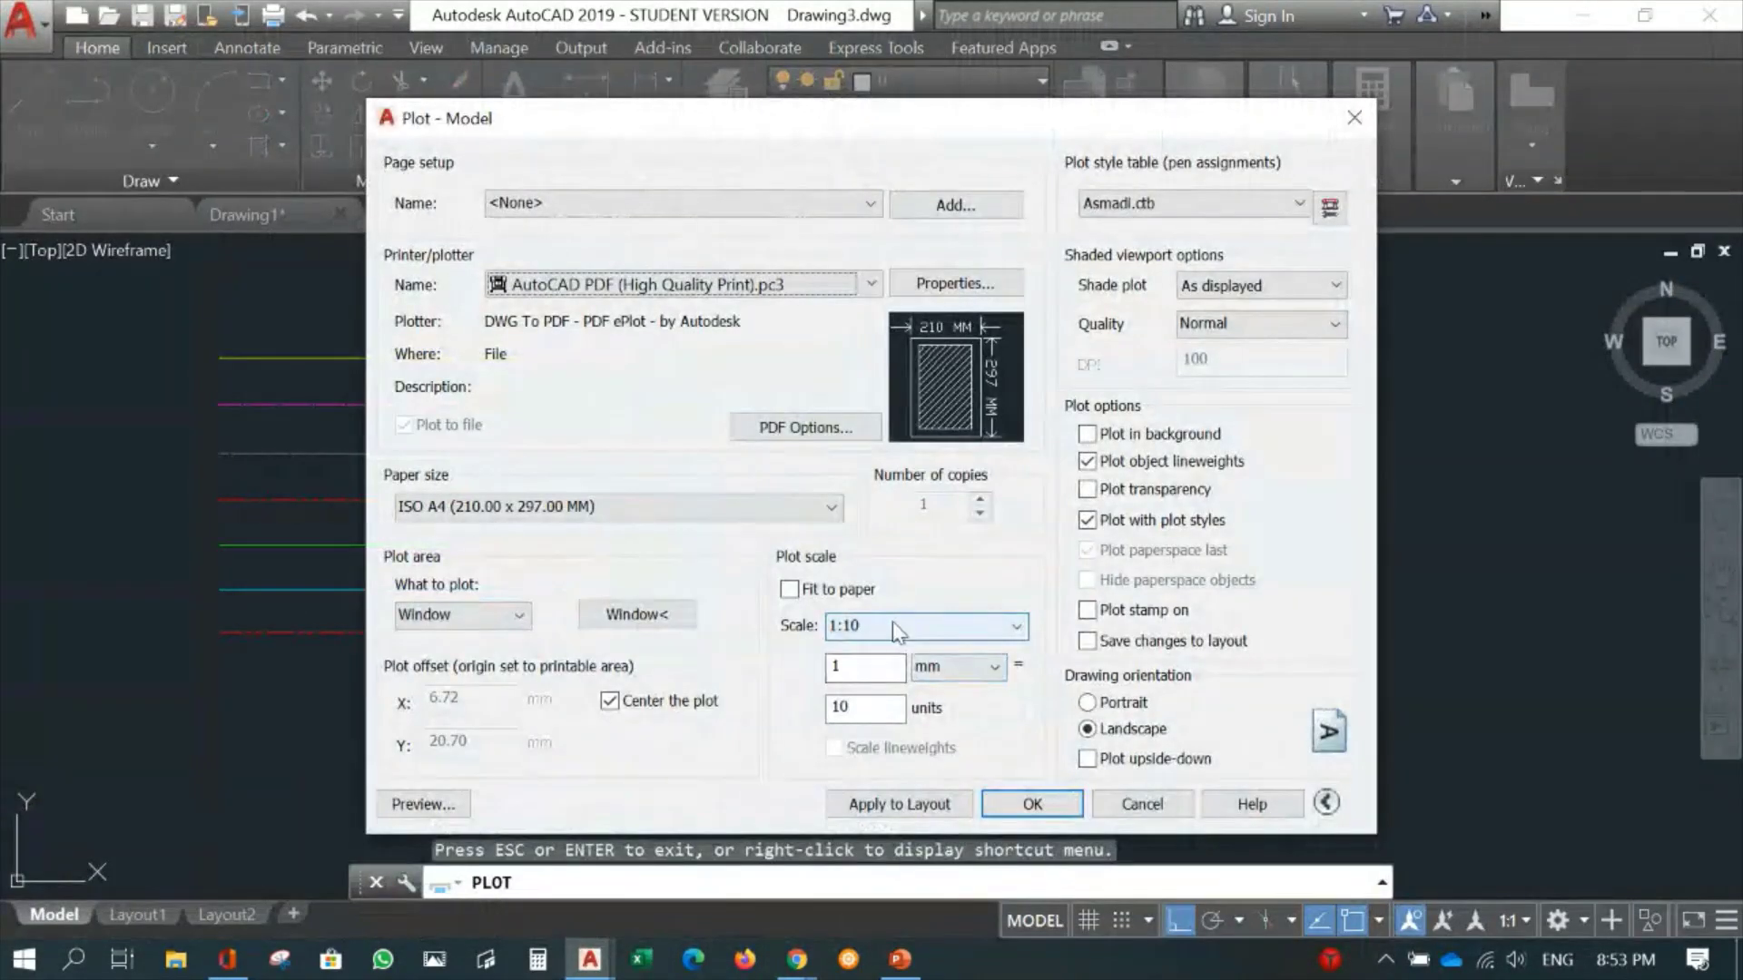
View the available plot scales and keep 1:10.
click(892, 625)
scroll(891, 727, up, 2)
click(891, 625)
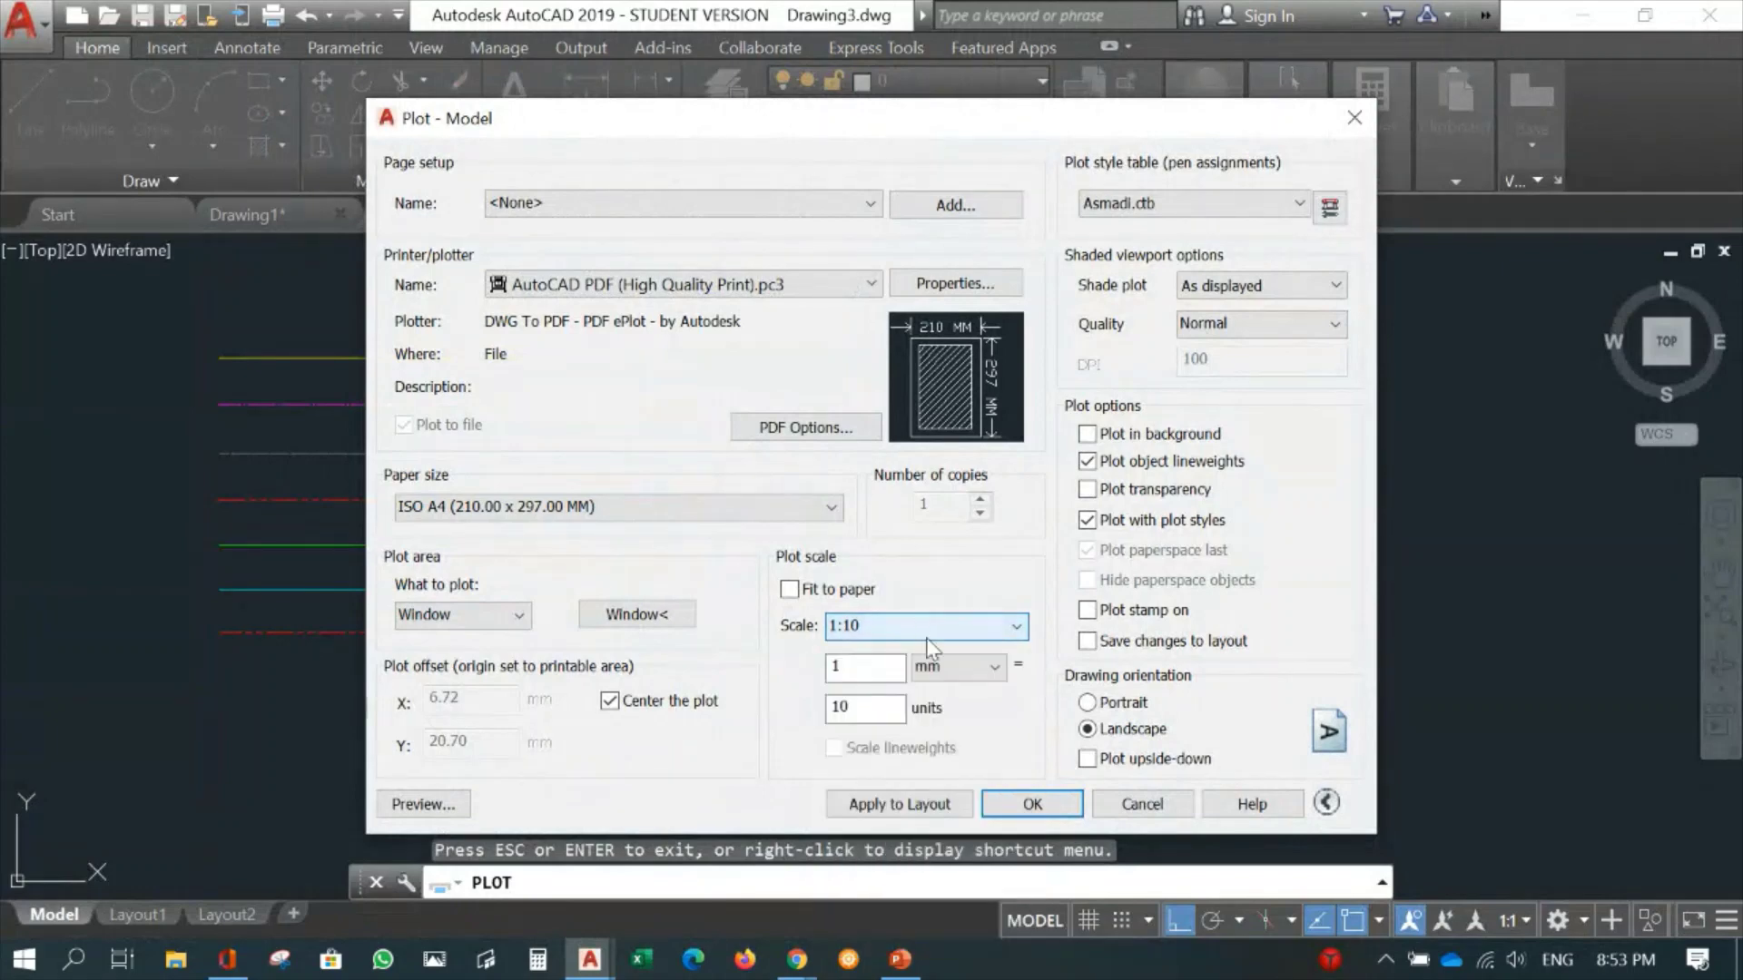
Set the plot scale to 1 mm = 50 units, preview the plot despite the differing annotation scale, and examine the sample lines up close.
double_click(896, 707)
text(50)
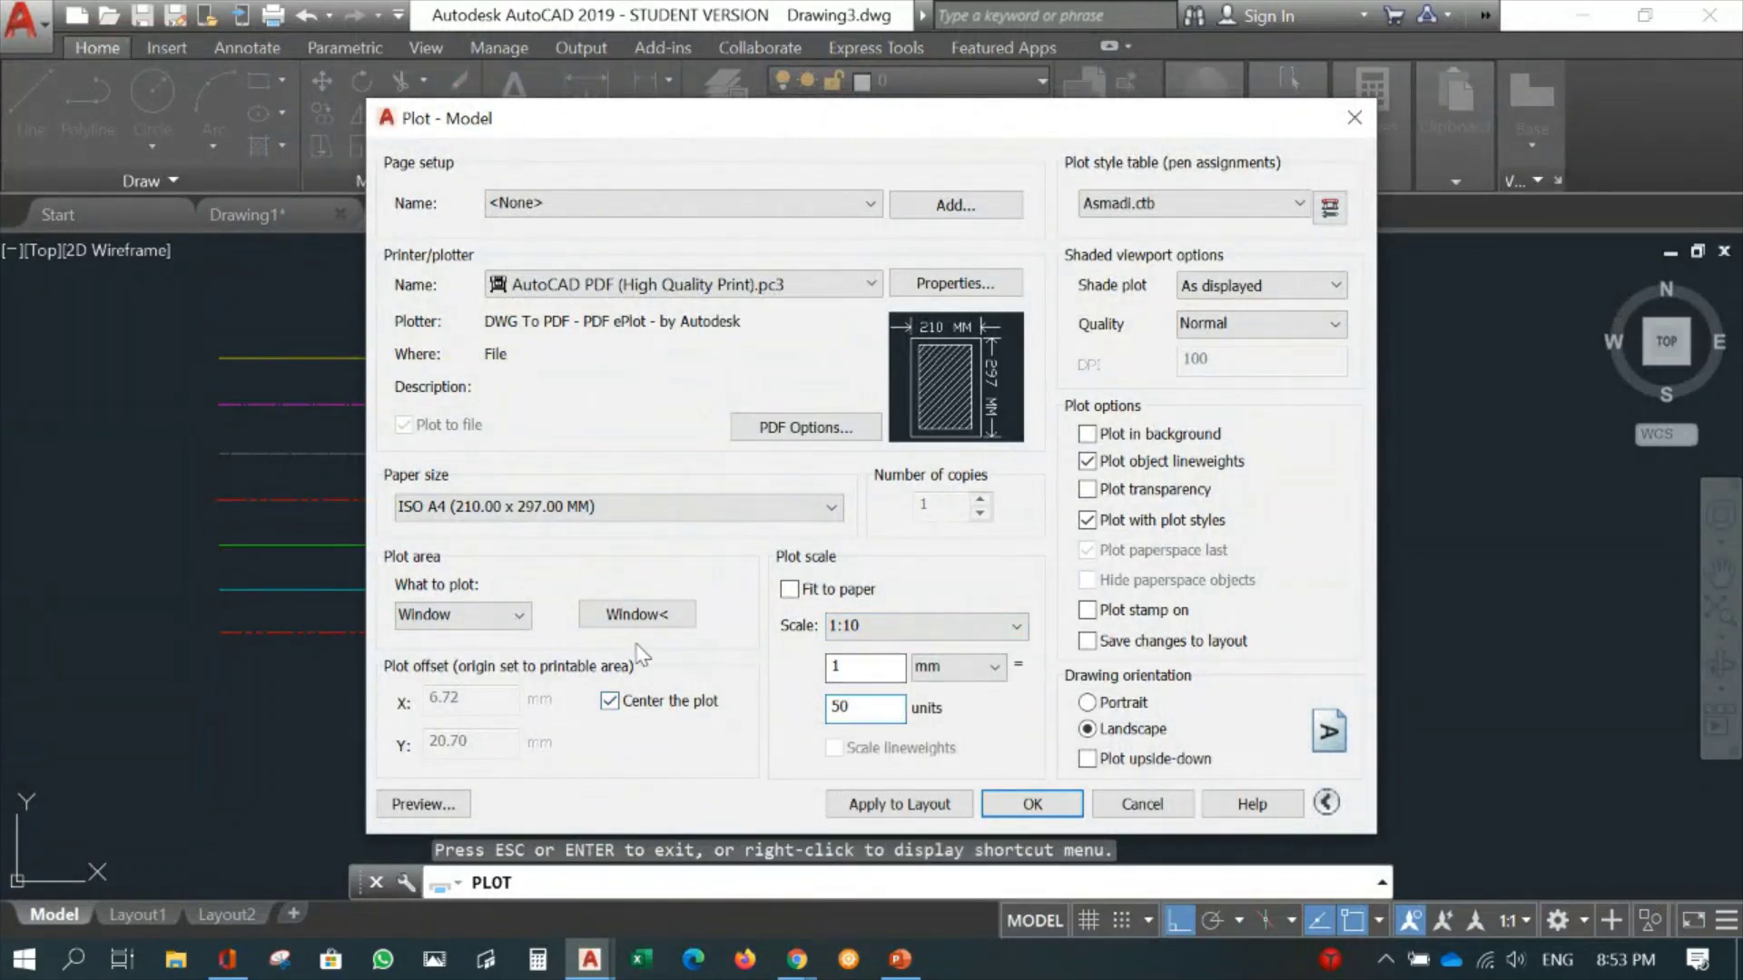
click(445, 806)
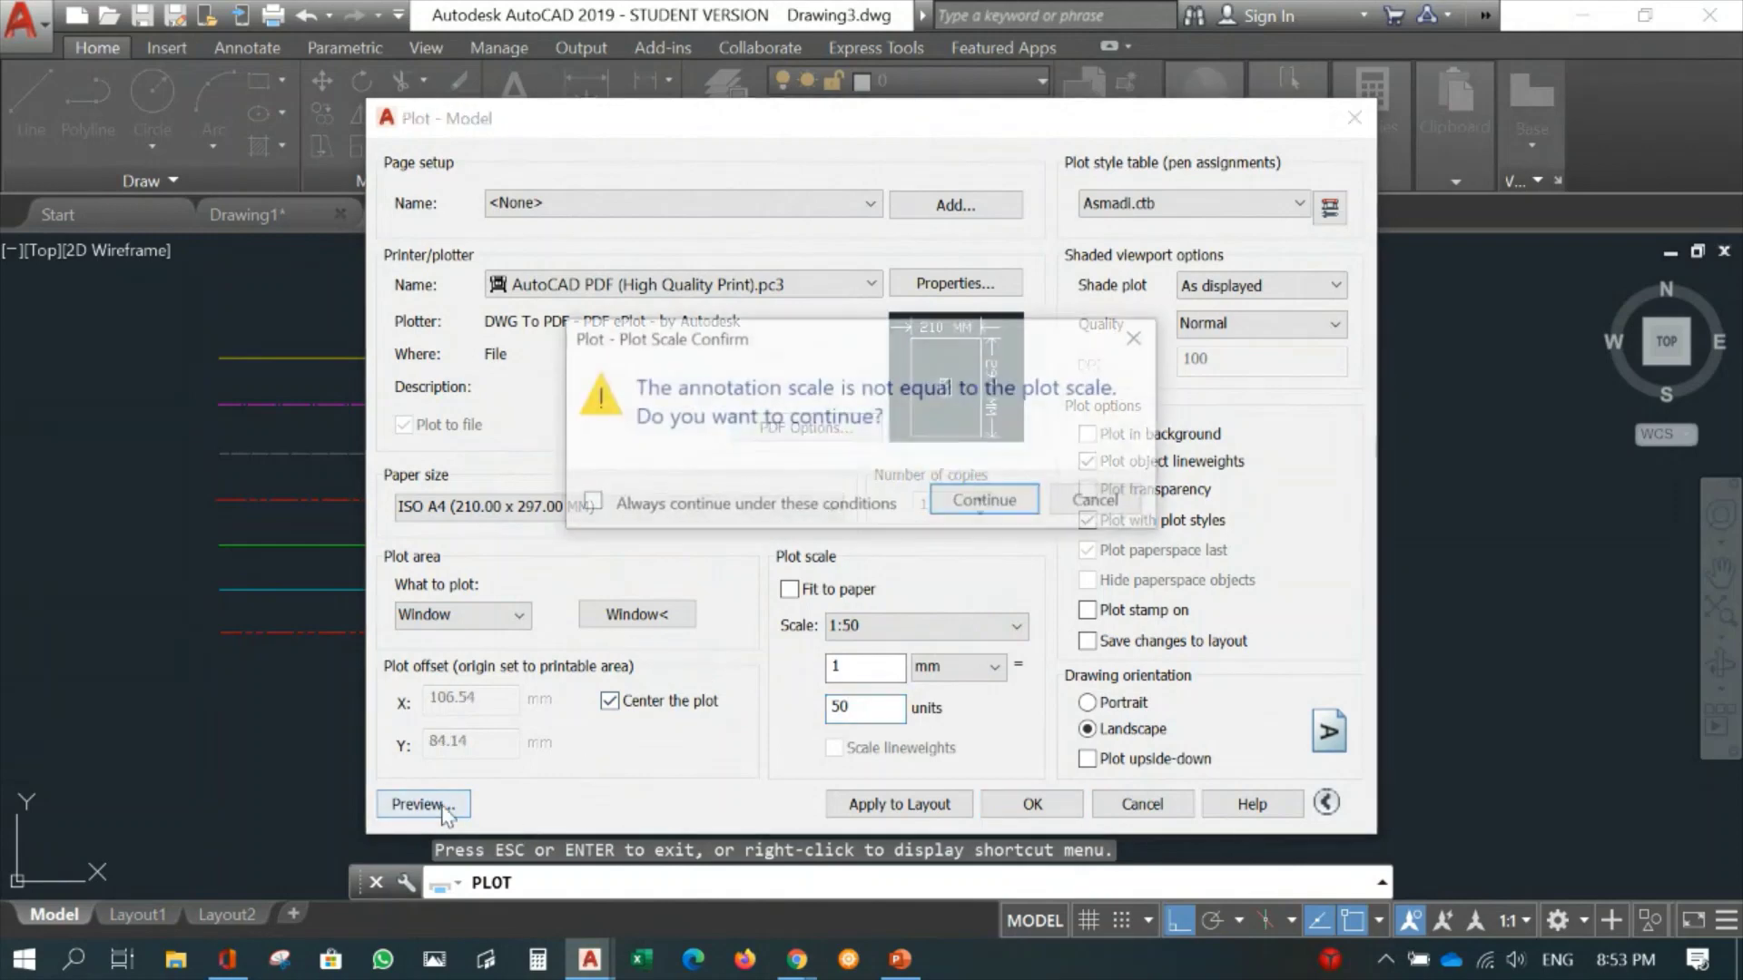
click(971, 503)
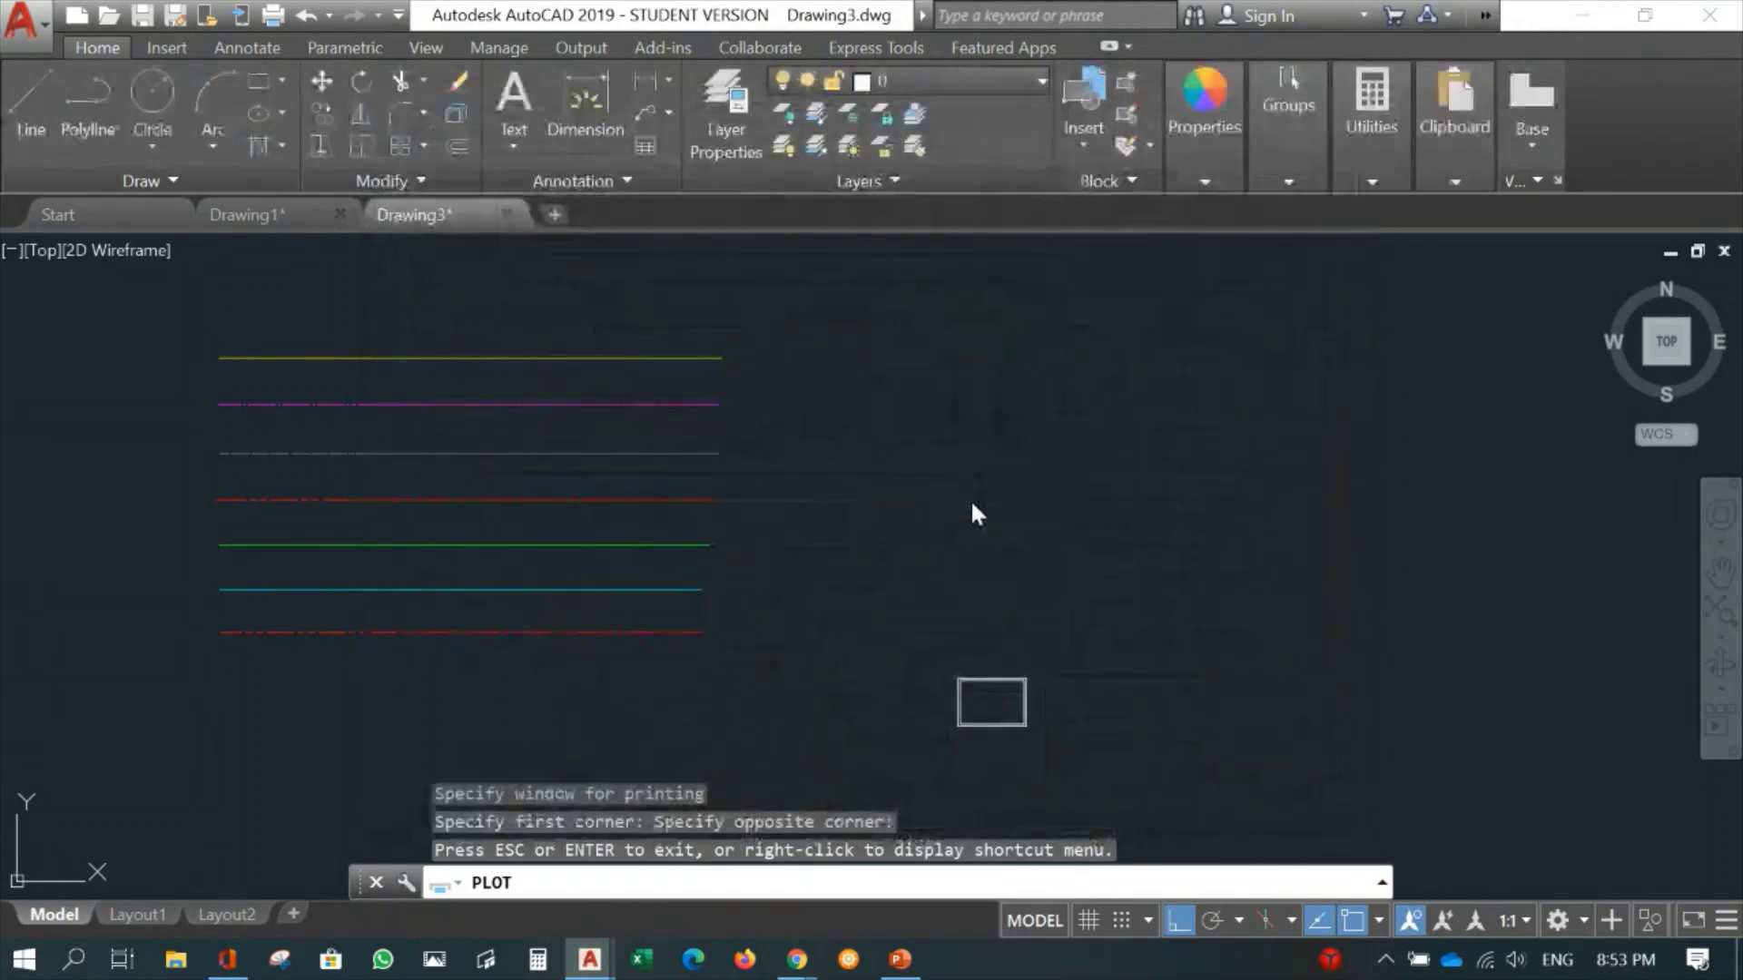
drag(902, 545, 5, 7)
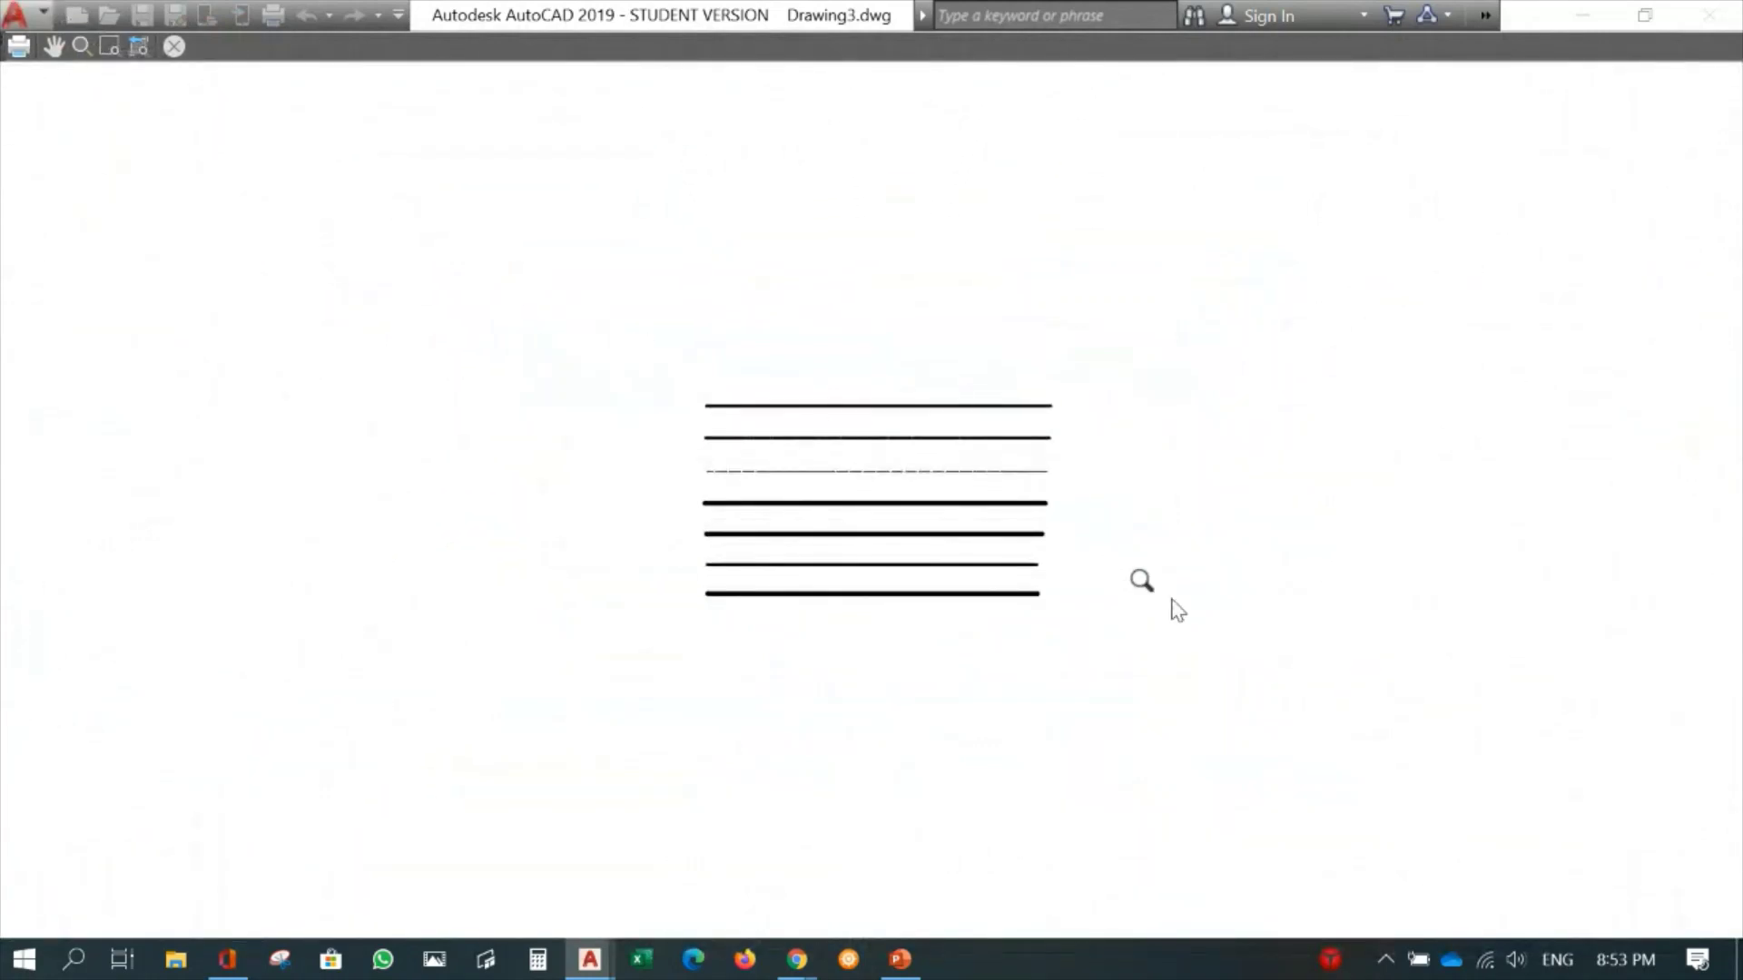
drag(1144, 584, 110, 2)
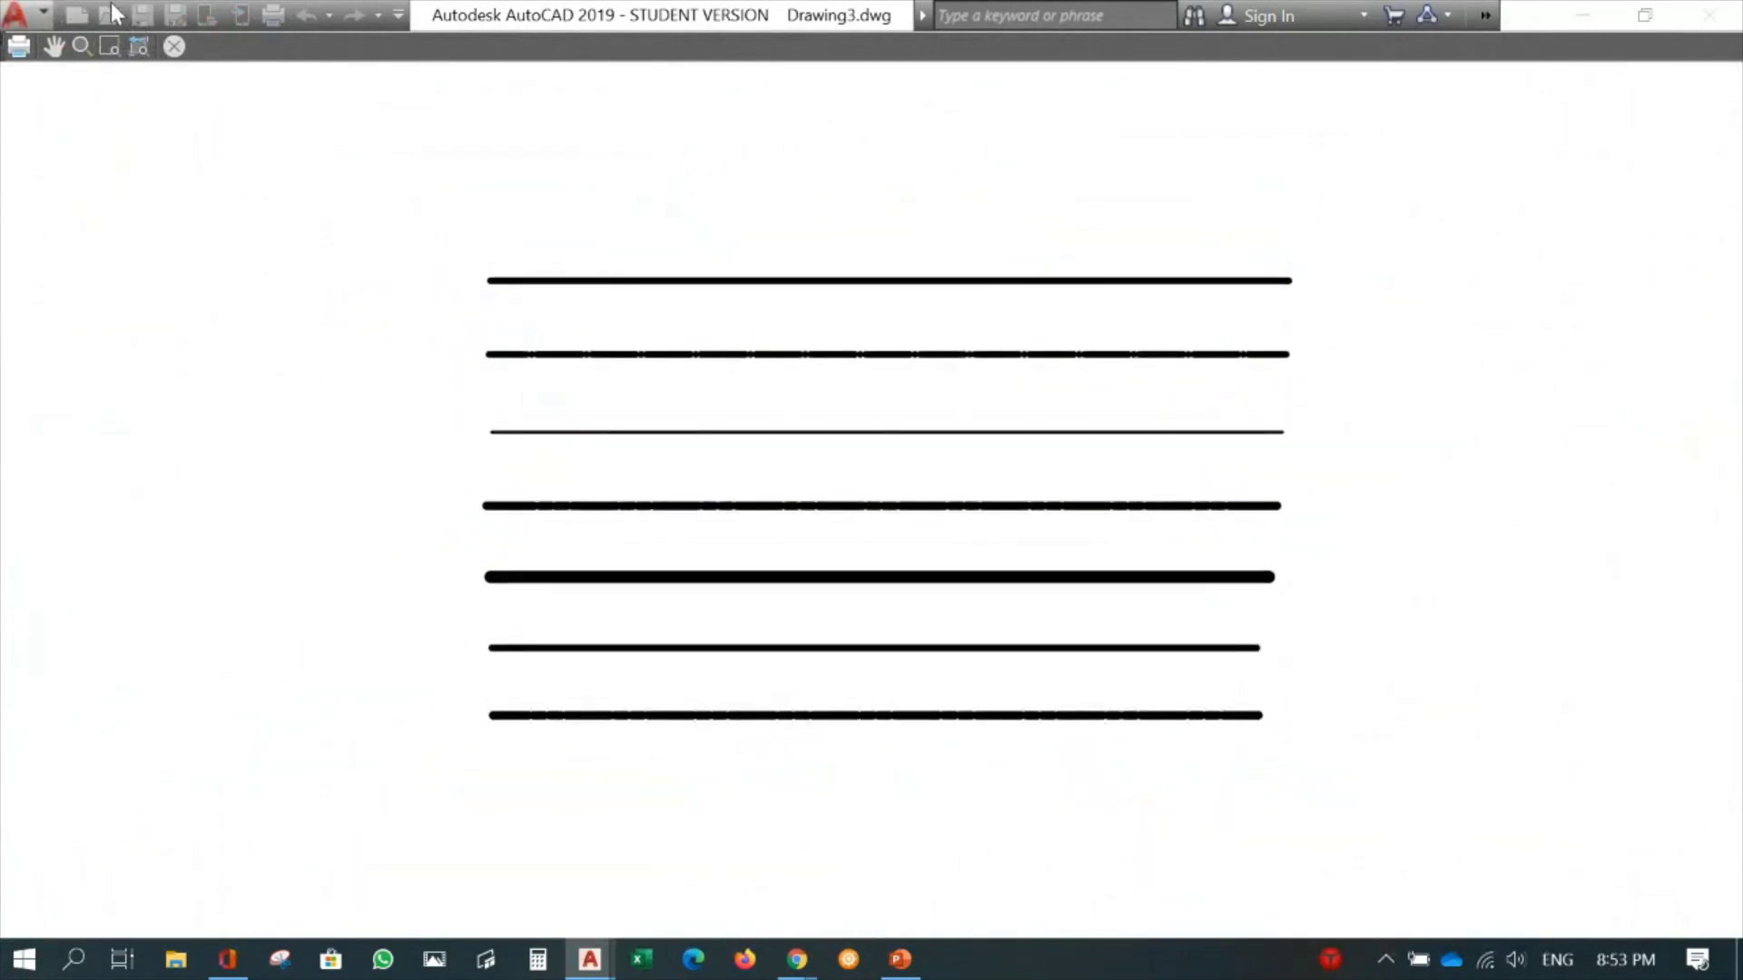
drag(1093, 732, 1195, 533)
click(173, 47)
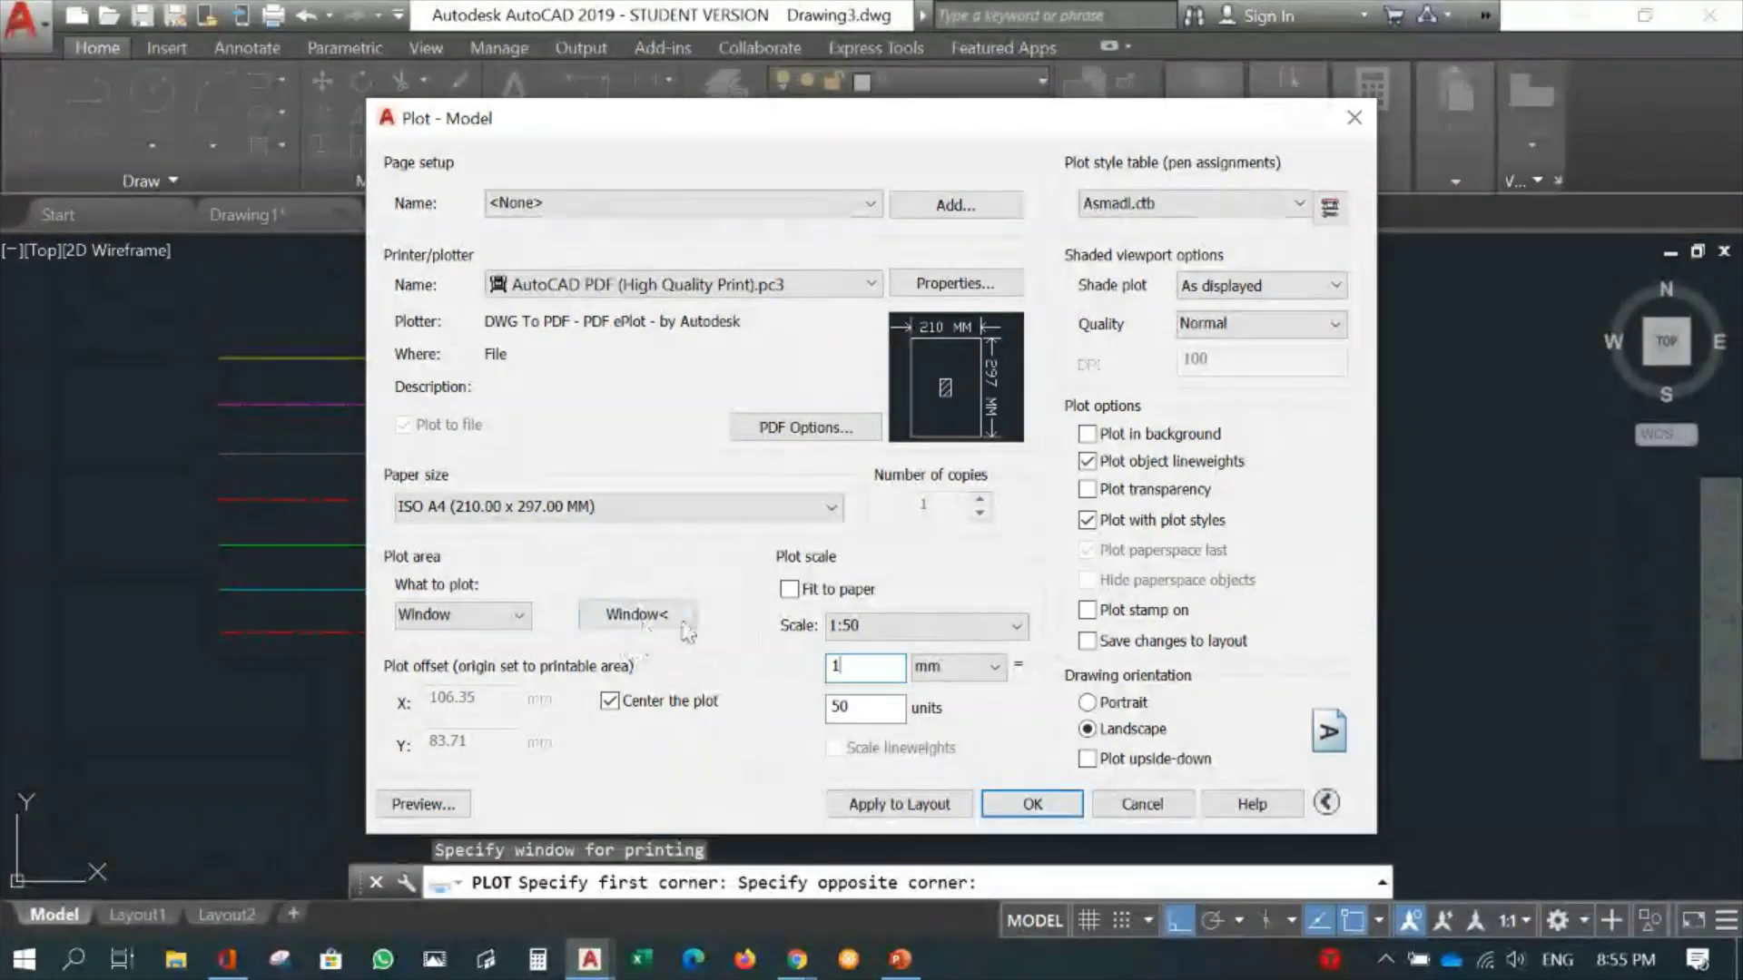
Redefine the plot window so it encloses all seven colored sample lines.
click(640, 618)
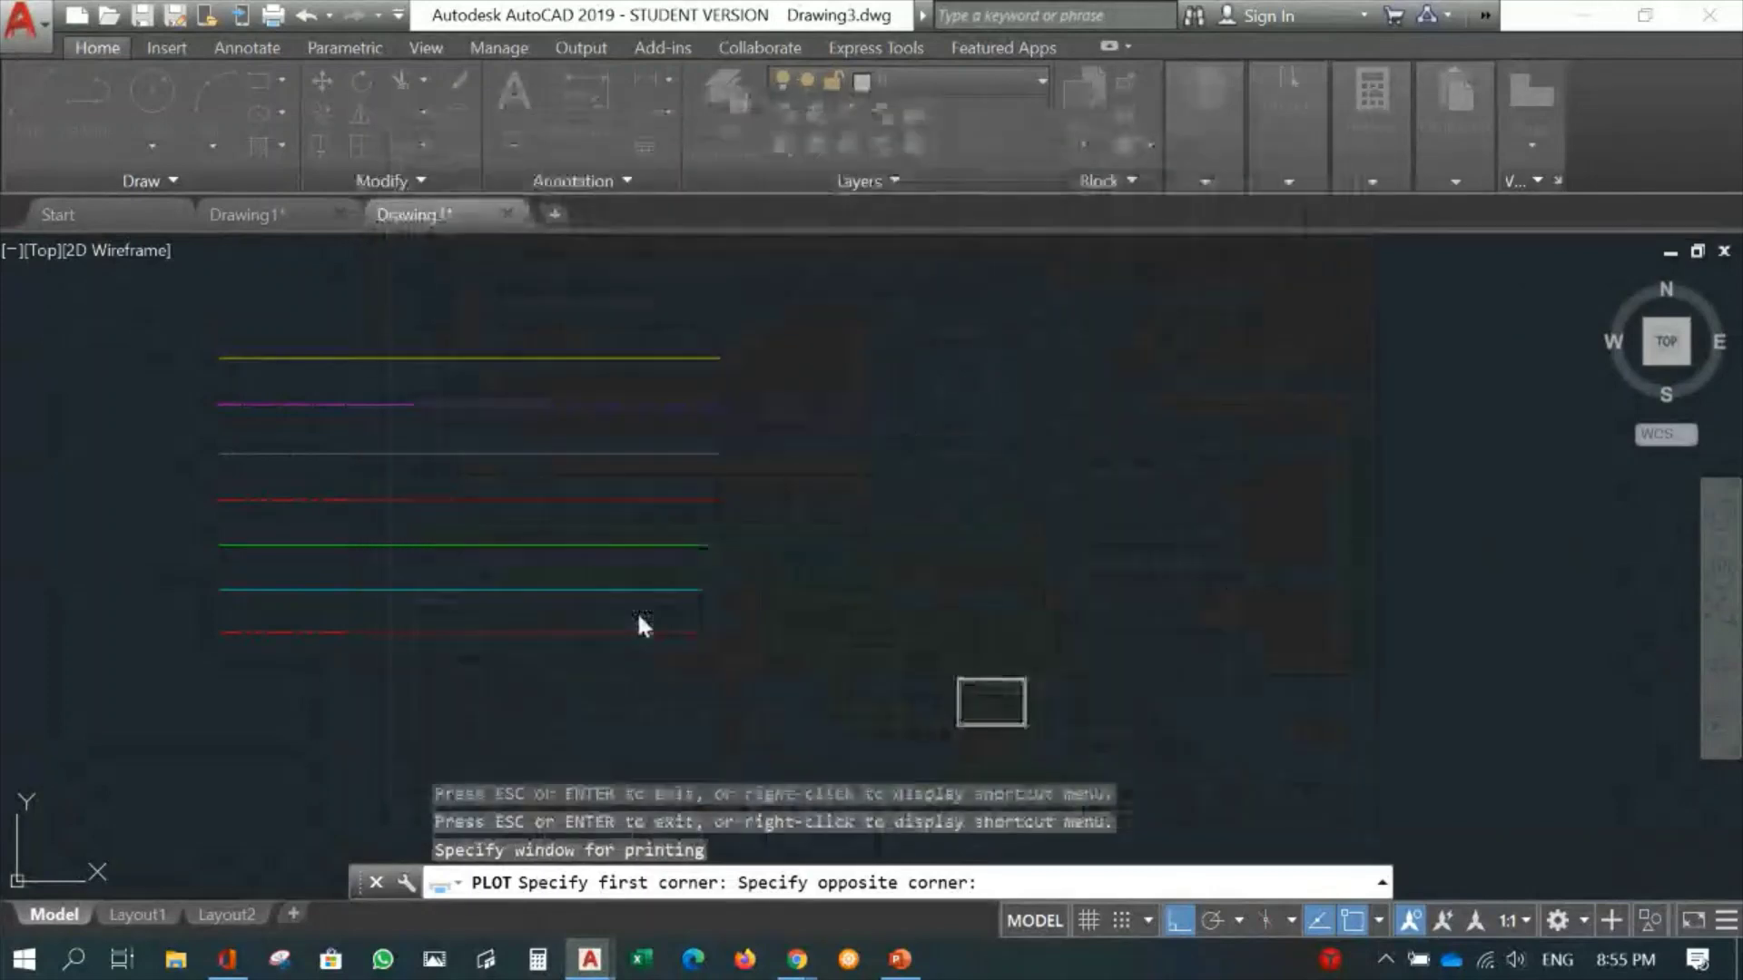
click(181, 679)
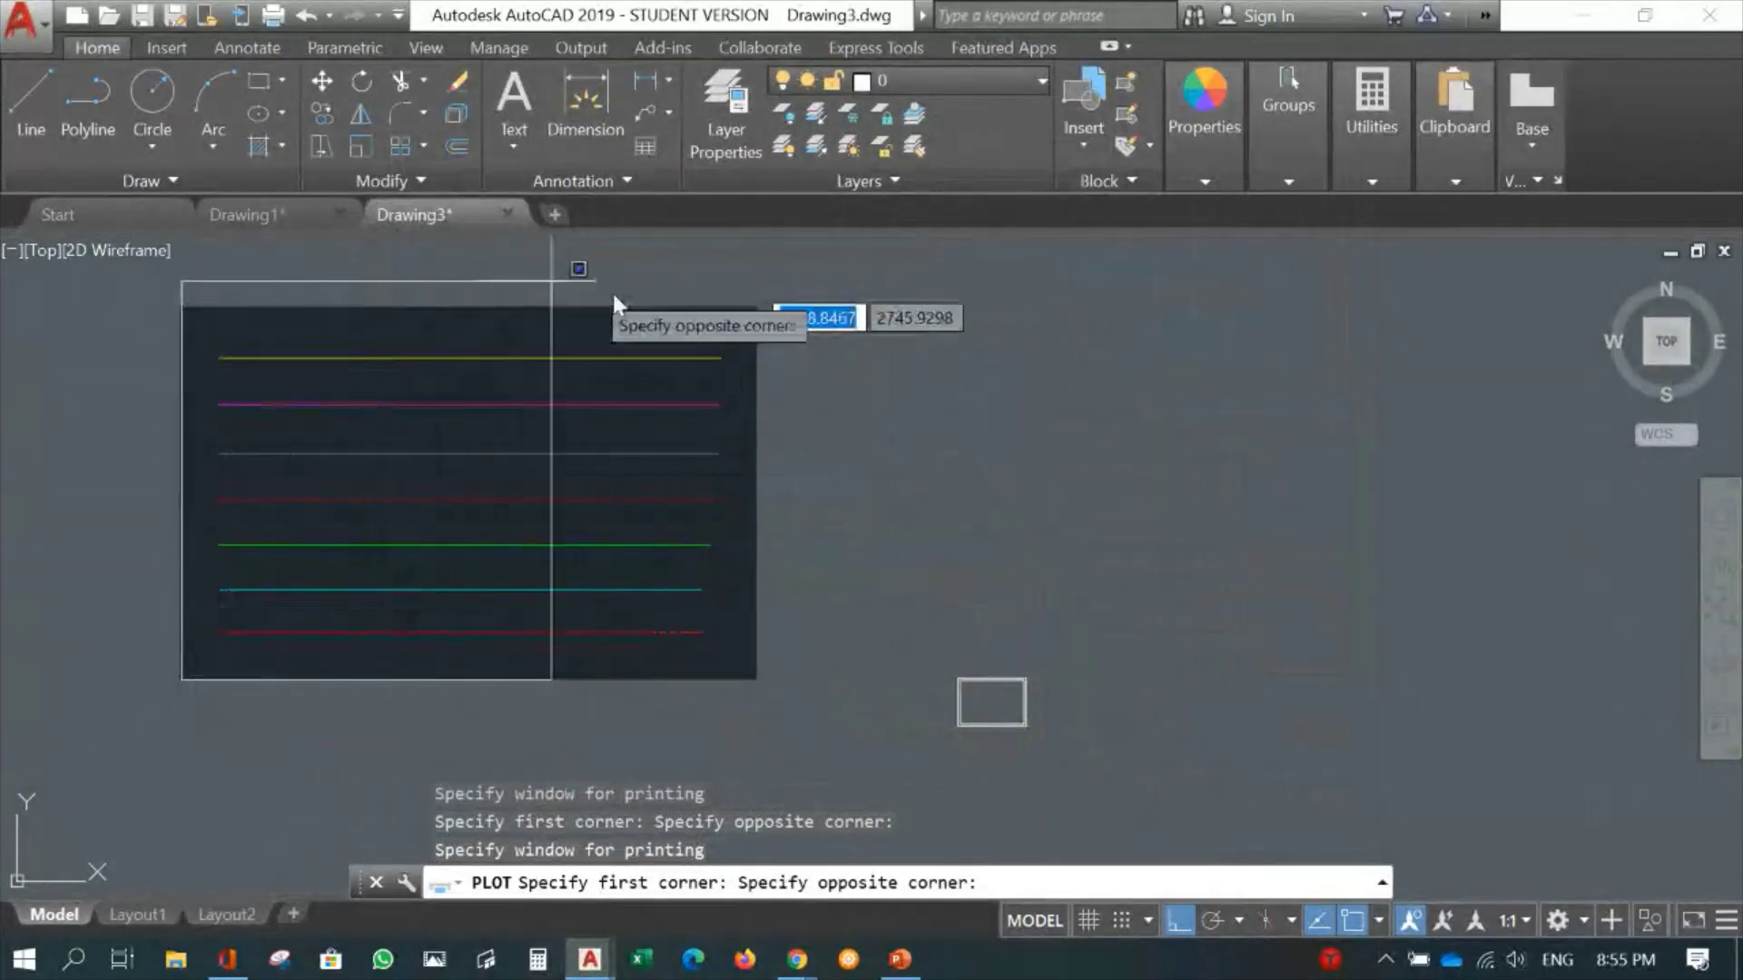
click(765, 295)
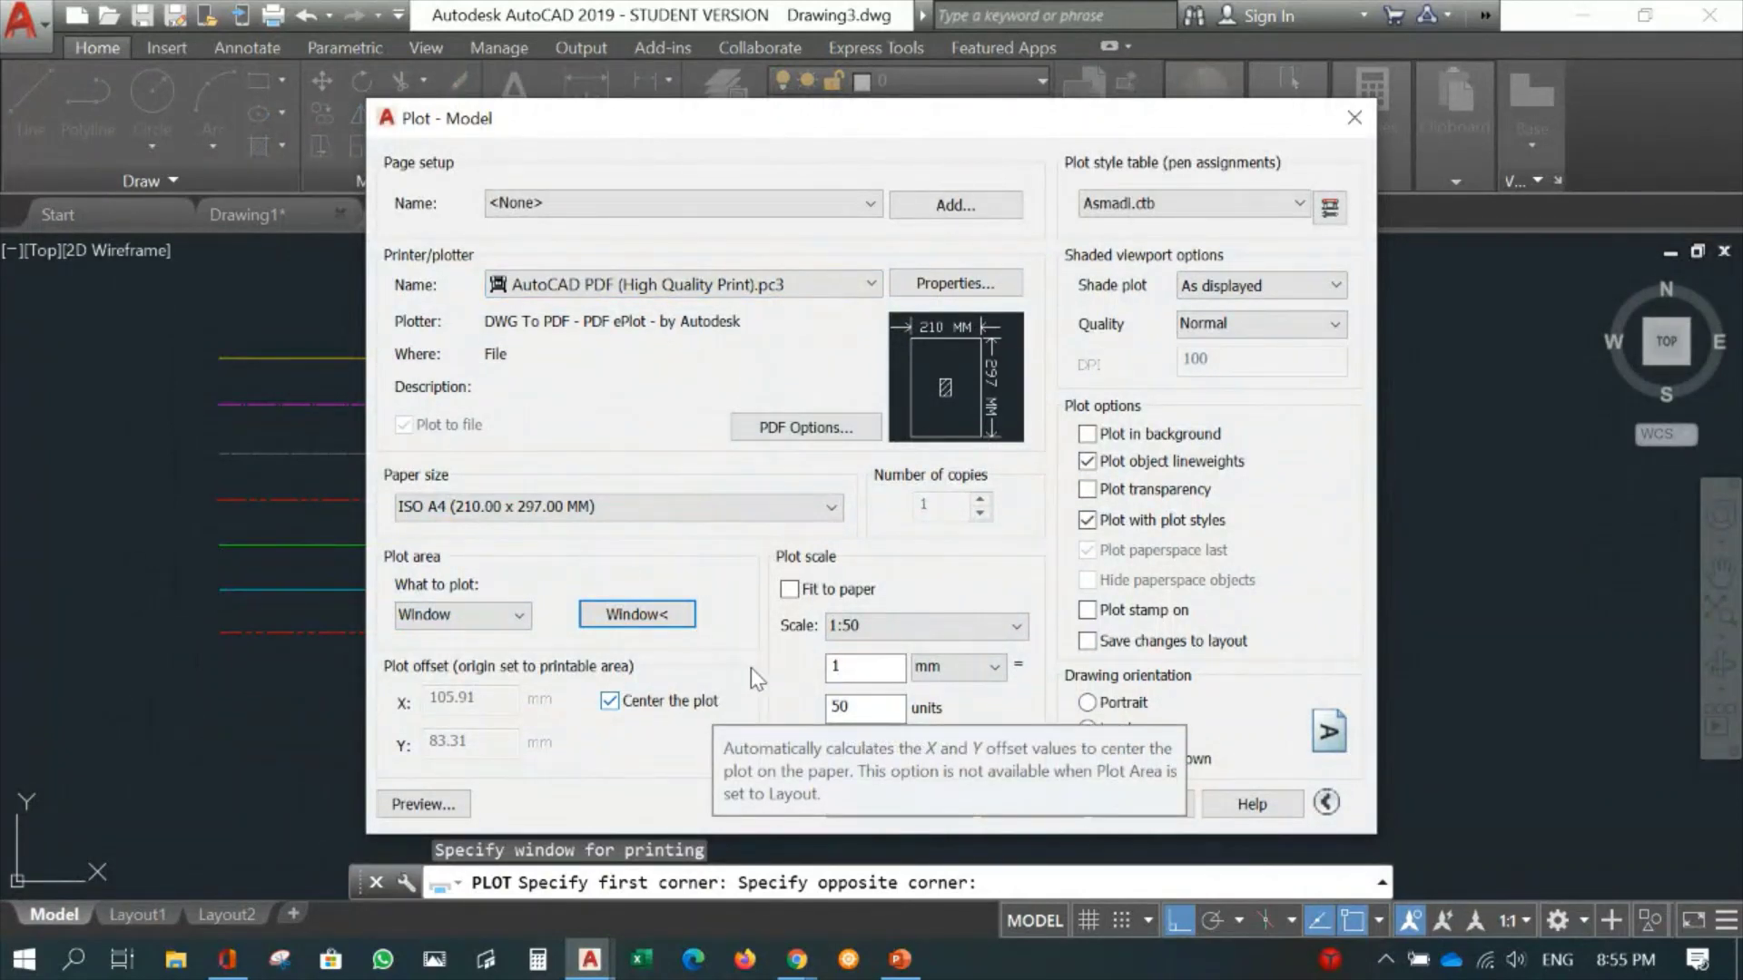
Fit the plot to the paper, preview the line types and lineweights, and return to the plot settings.
click(789, 591)
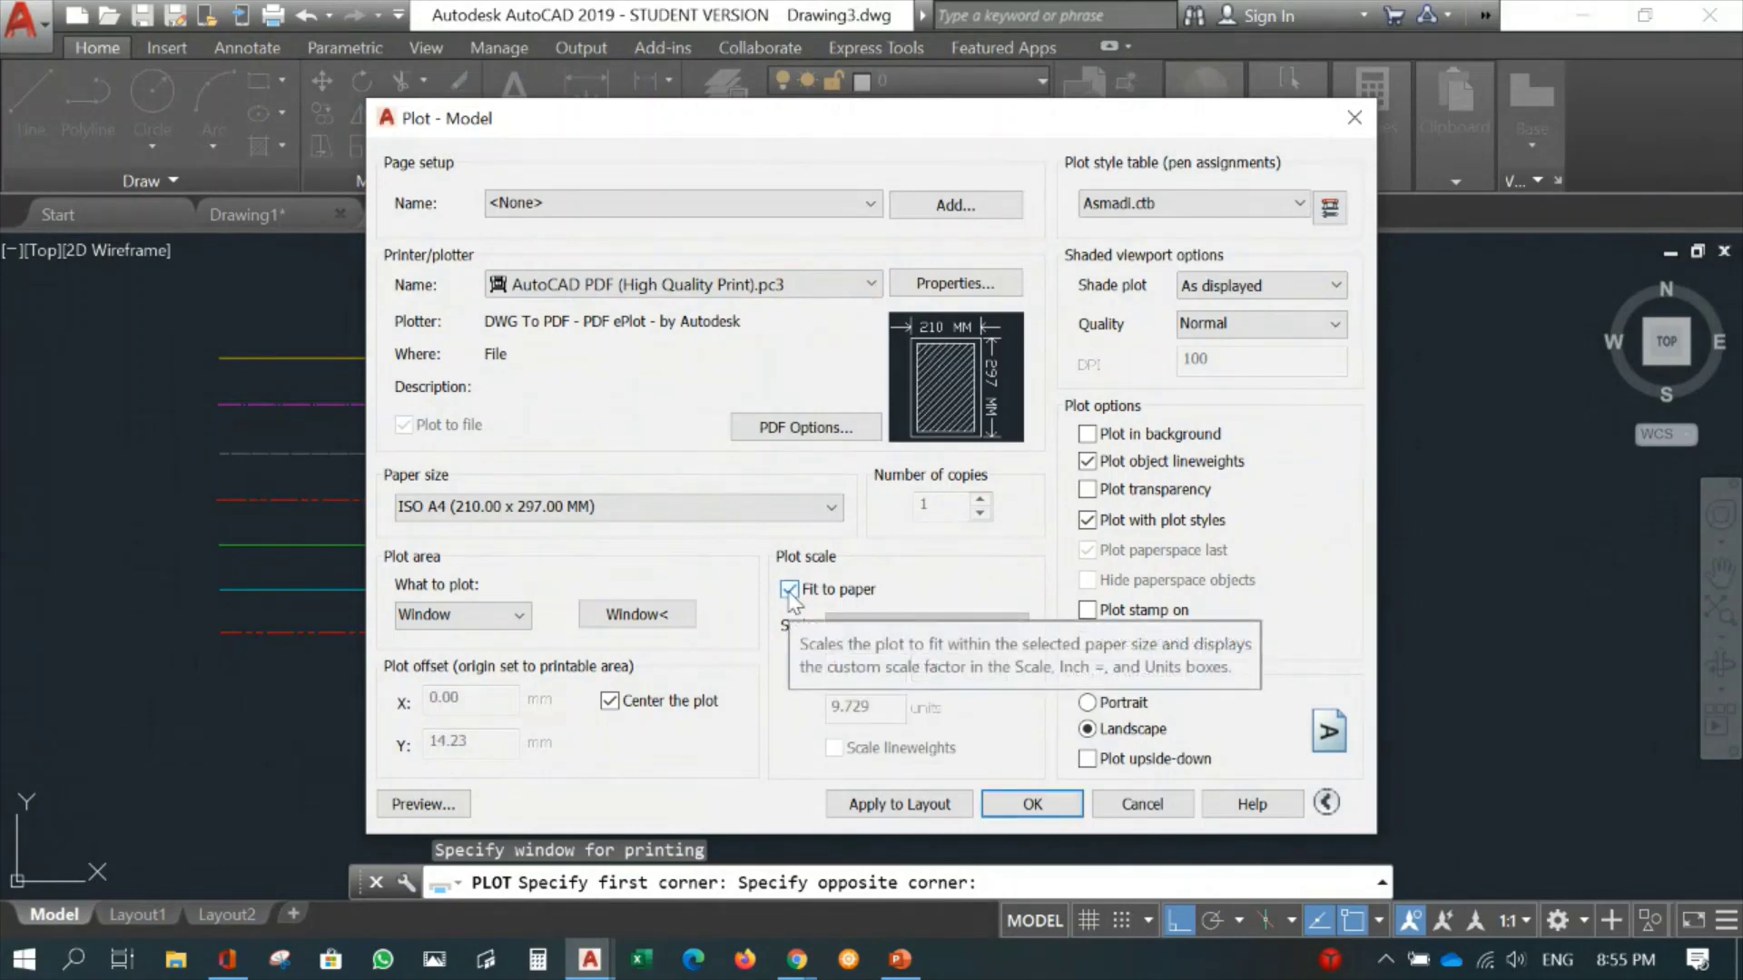
click(423, 805)
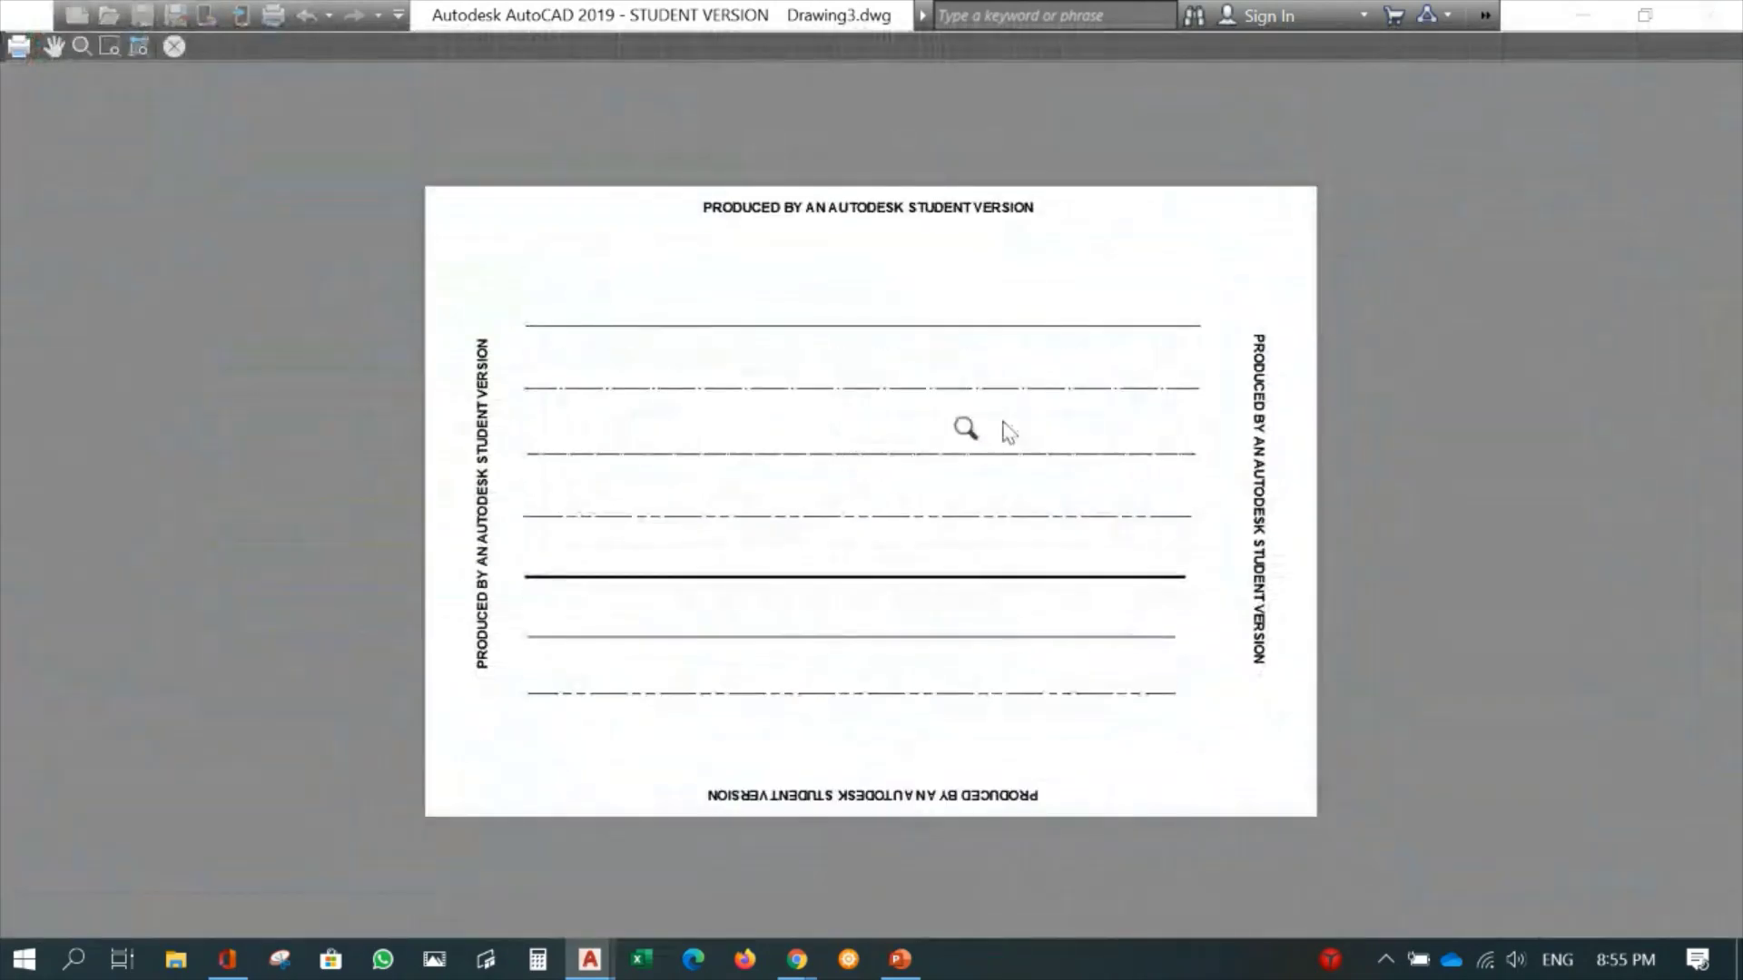
drag(745, 478, 678, 378)
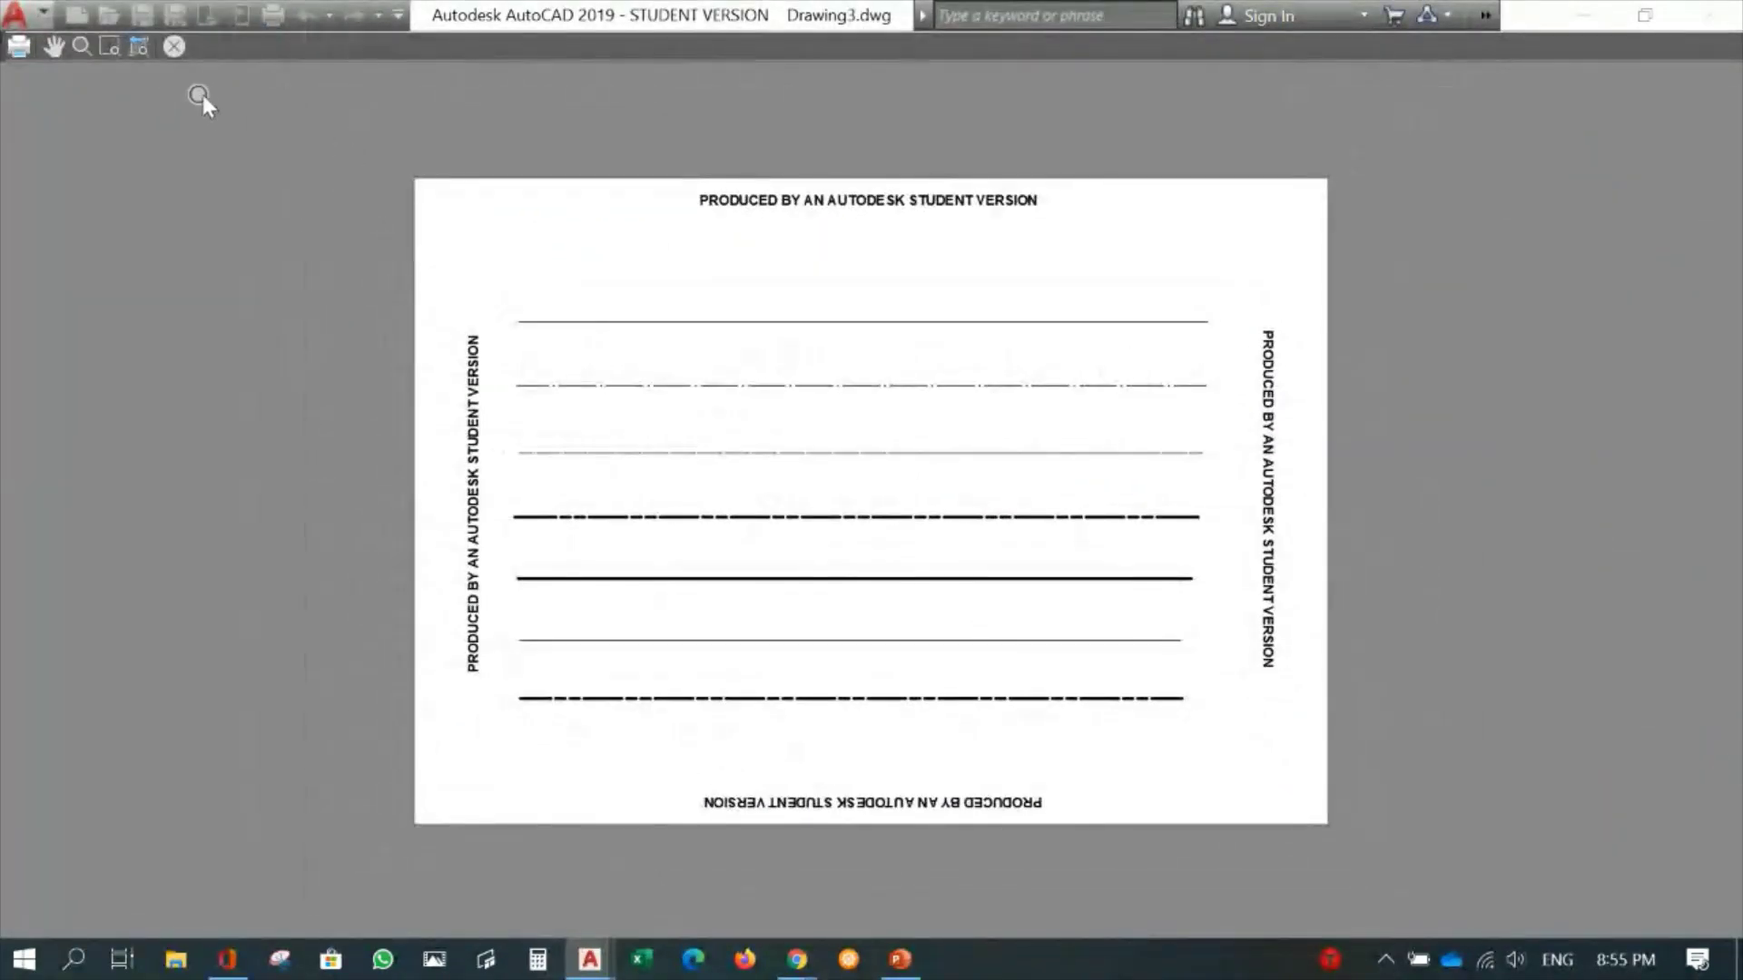
click(172, 46)
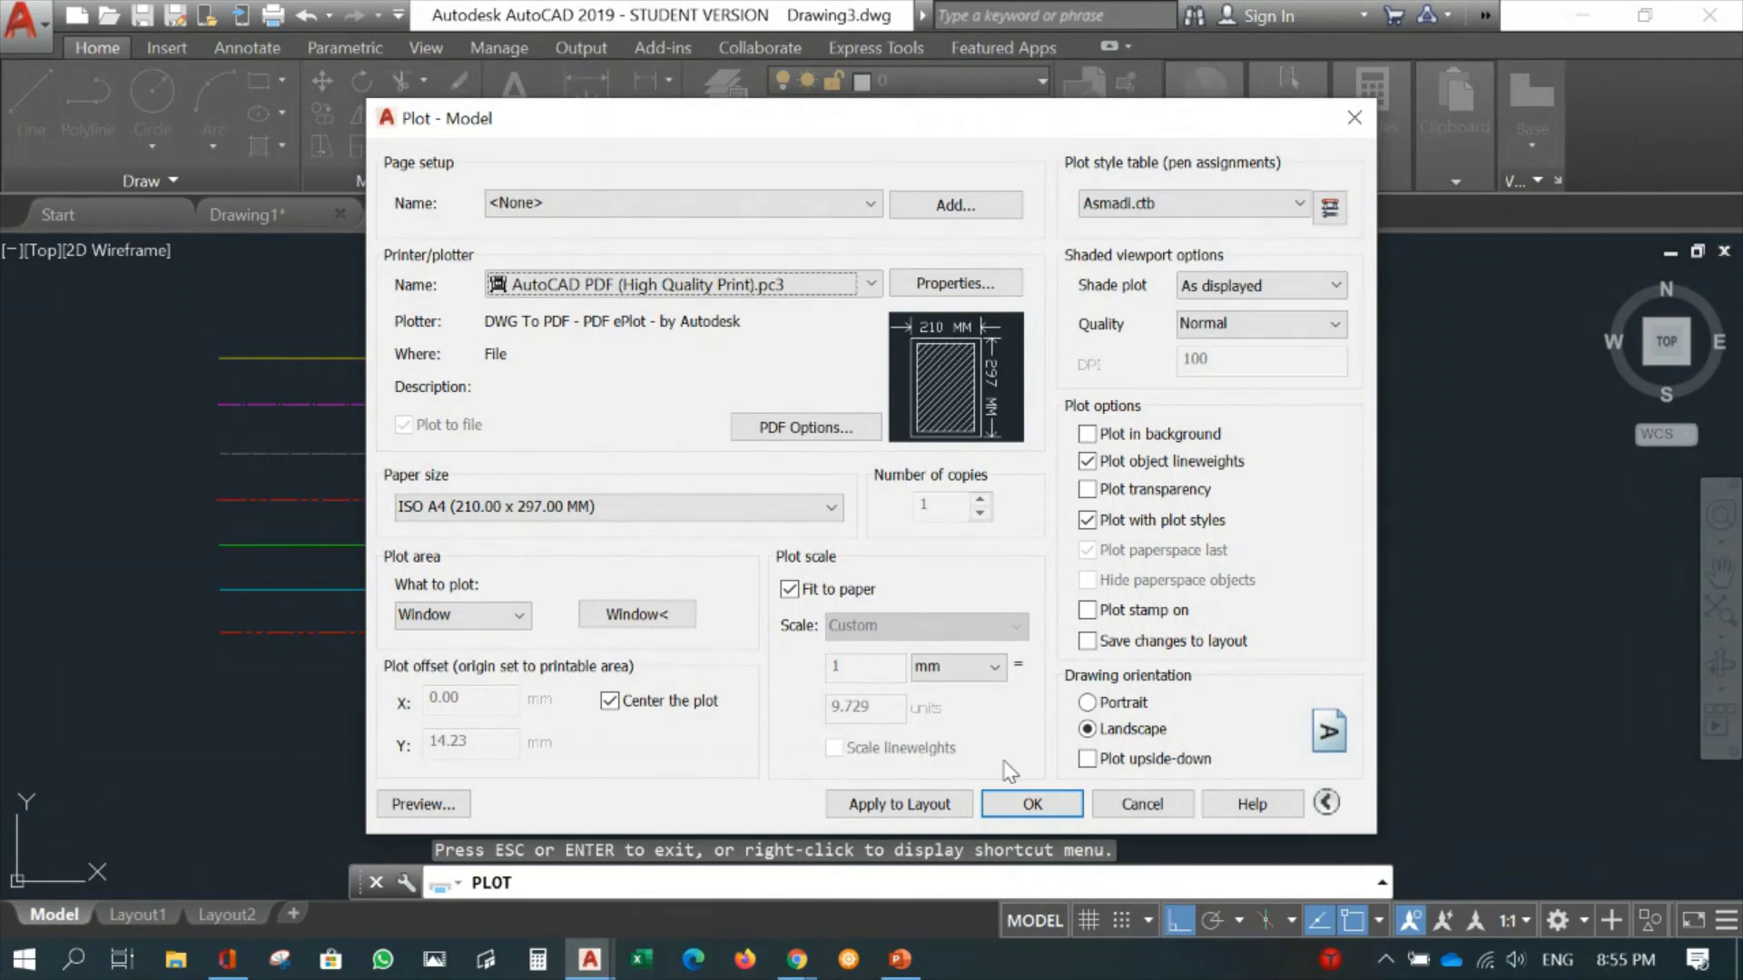
Turn off Fit to paper, preview the plot at 1 mm = 10 units, and close the plot settings without plotting.
click(789, 589)
double_click(894, 717)
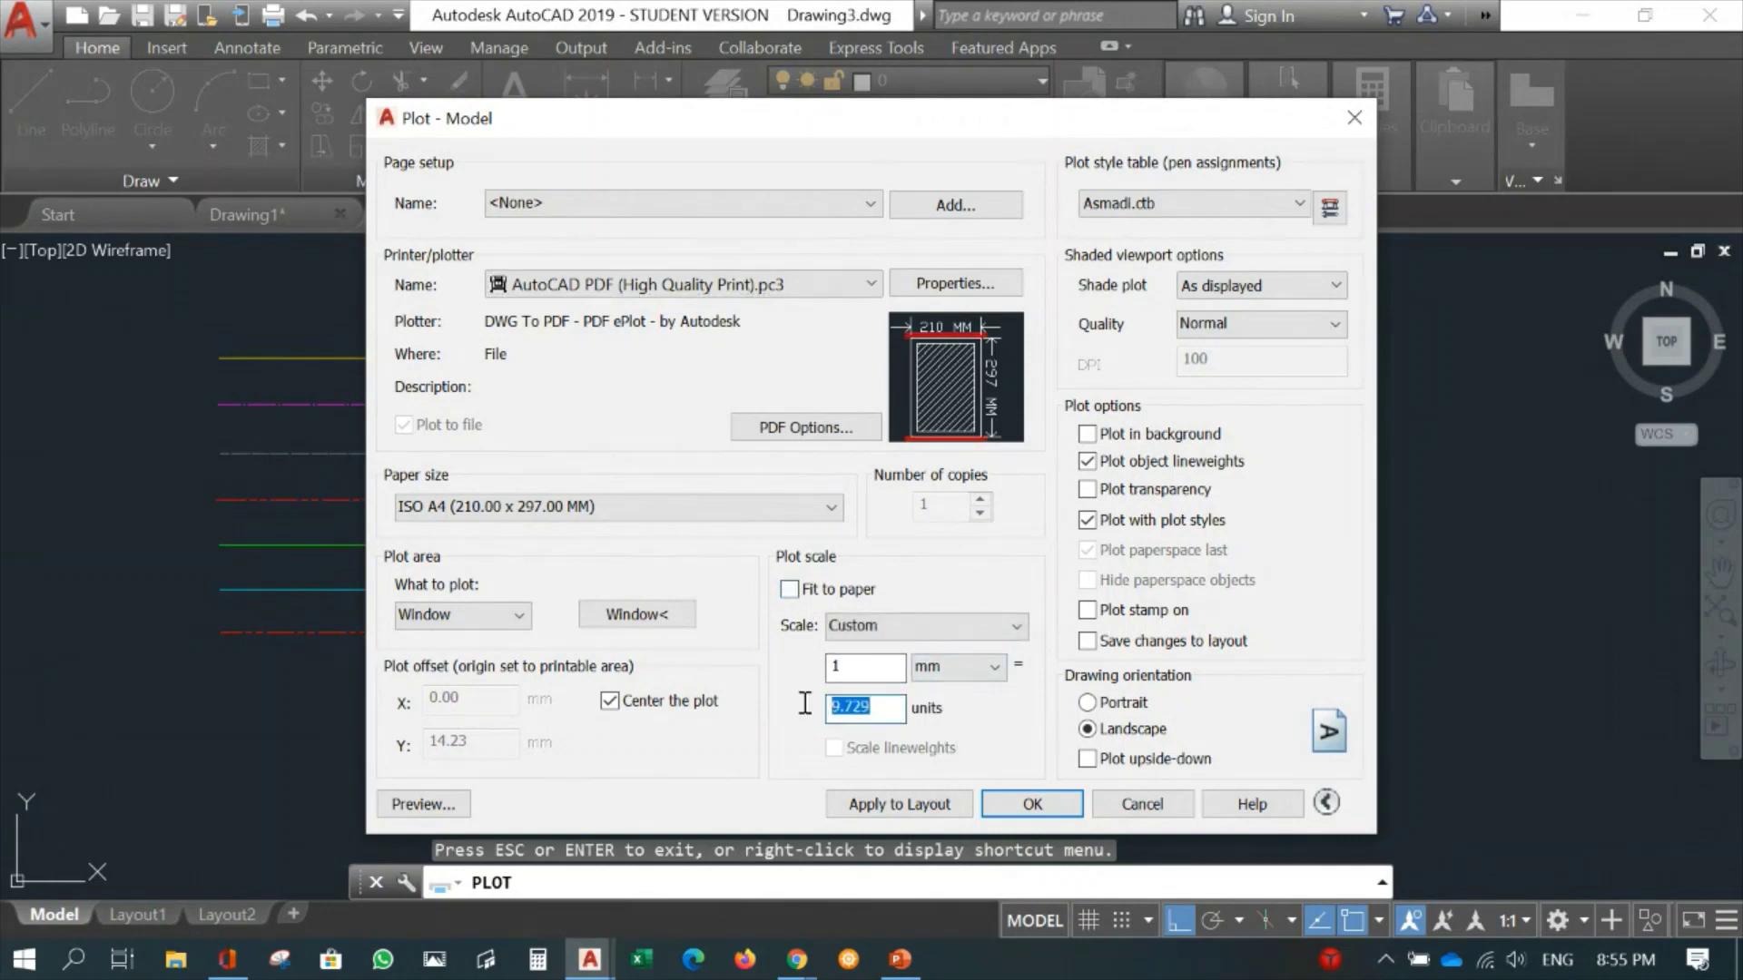
text(10)
click(442, 807)
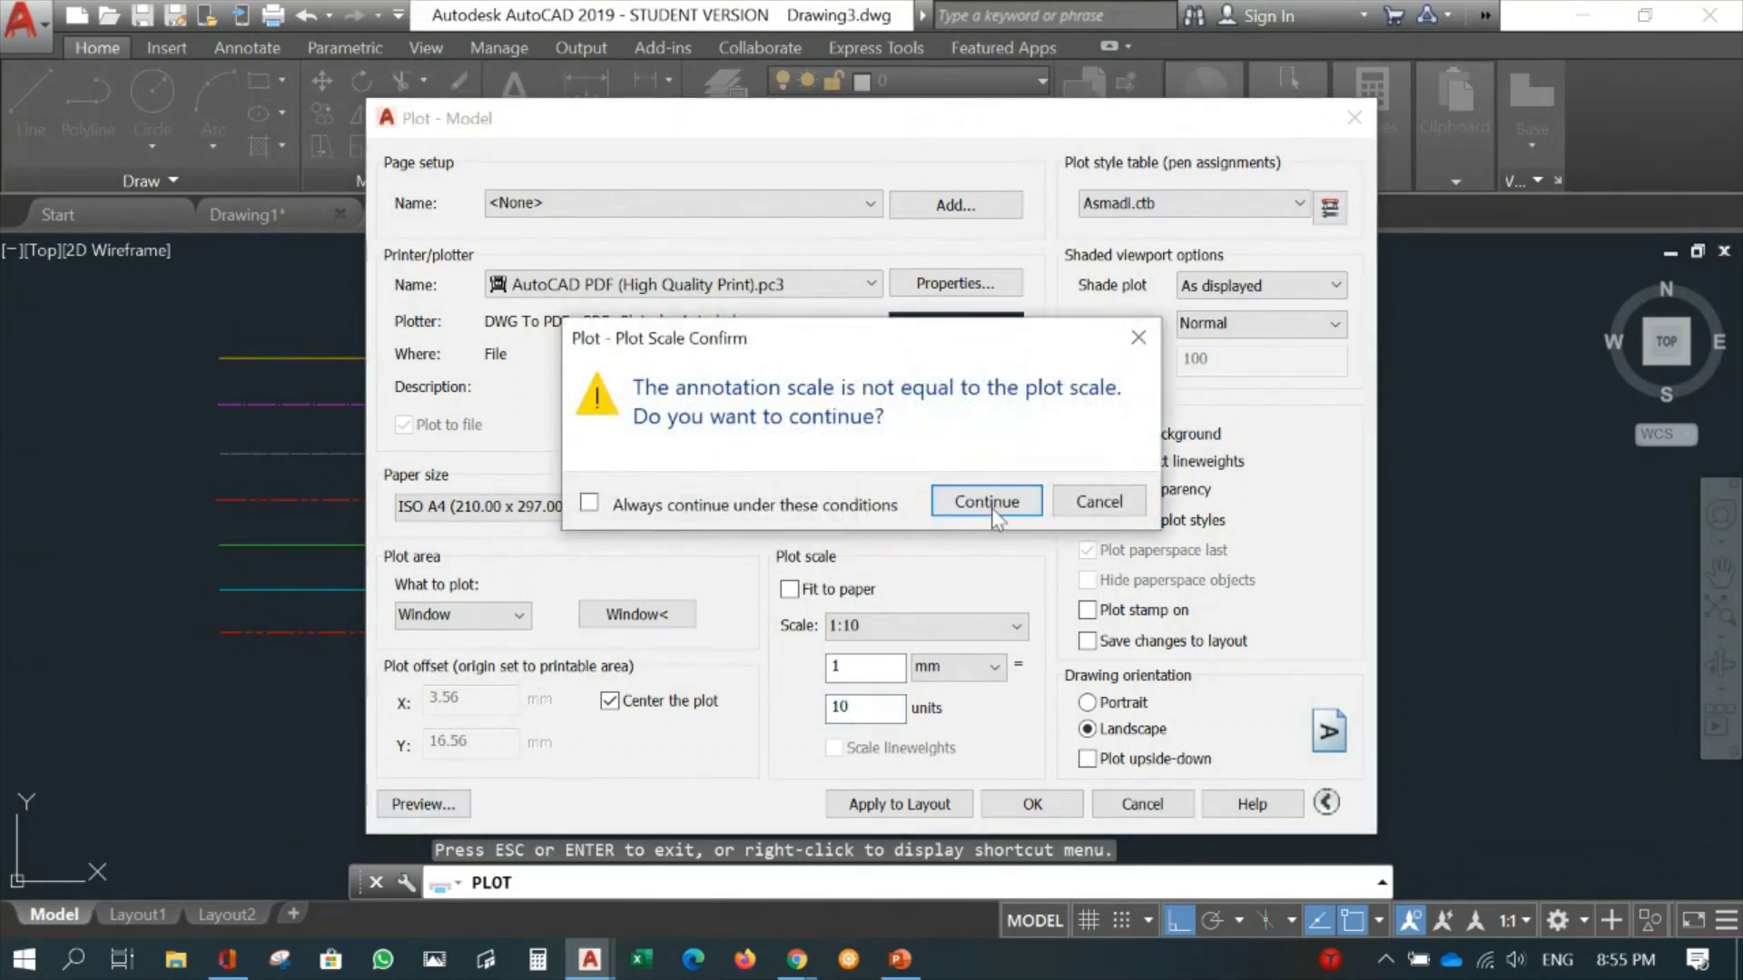
click(988, 502)
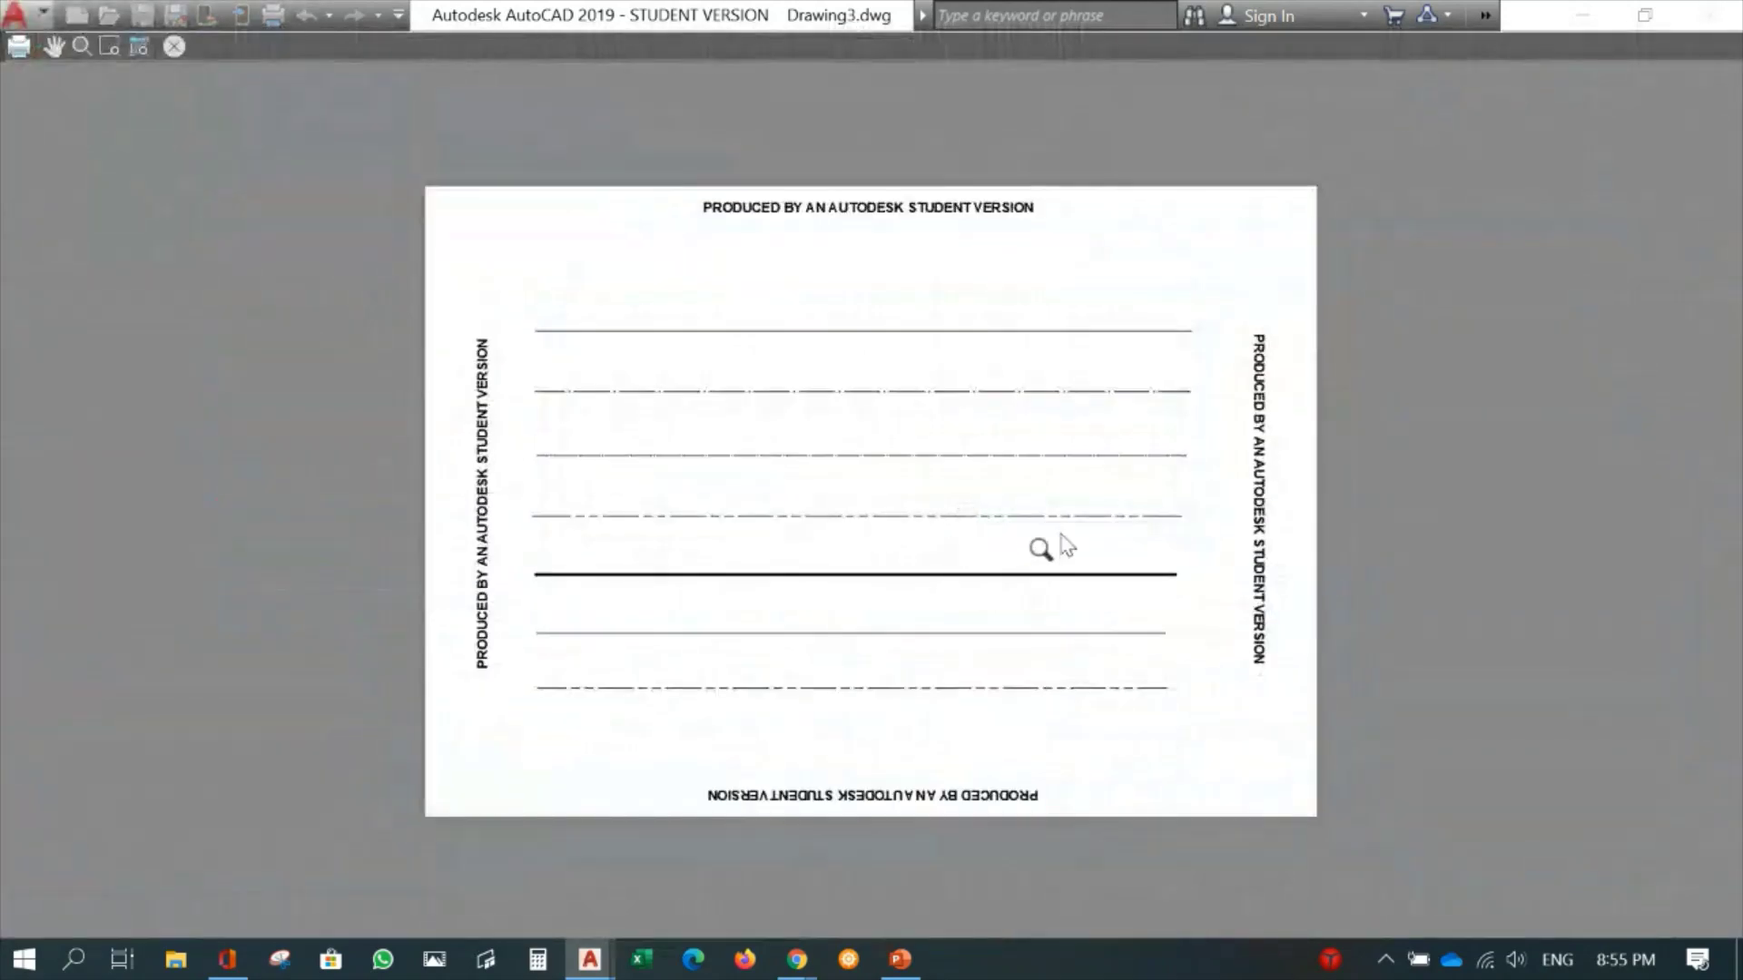
drag(799, 577, 571, 311)
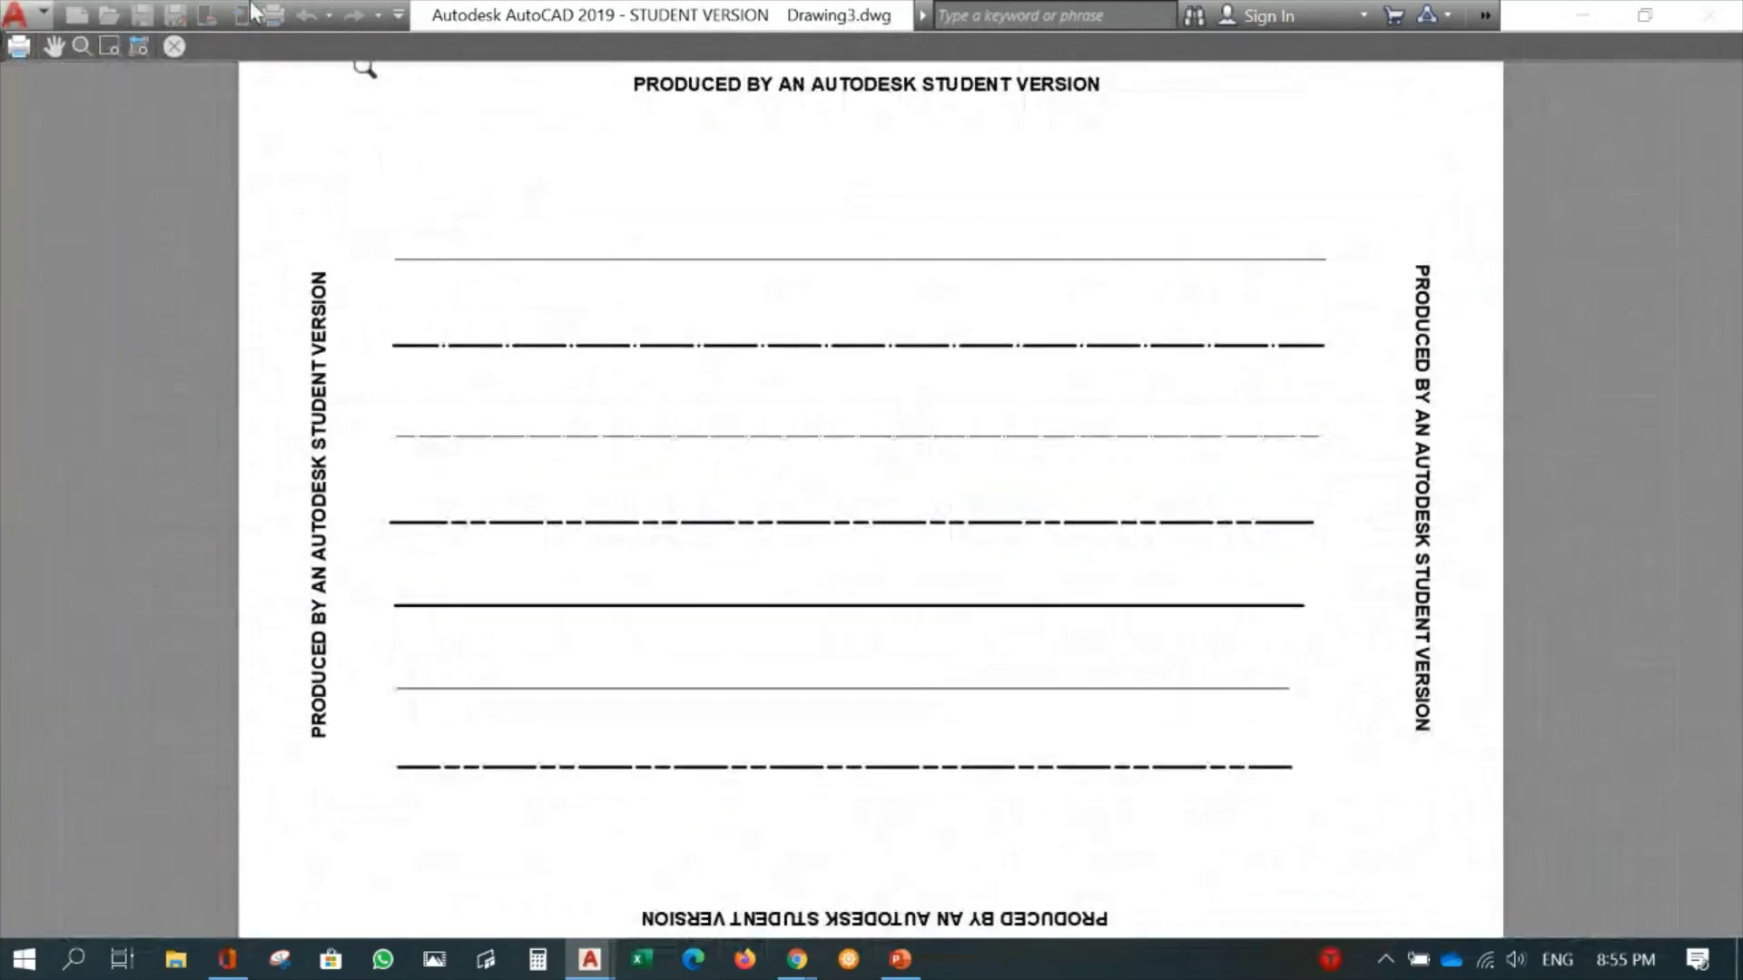
click(173, 46)
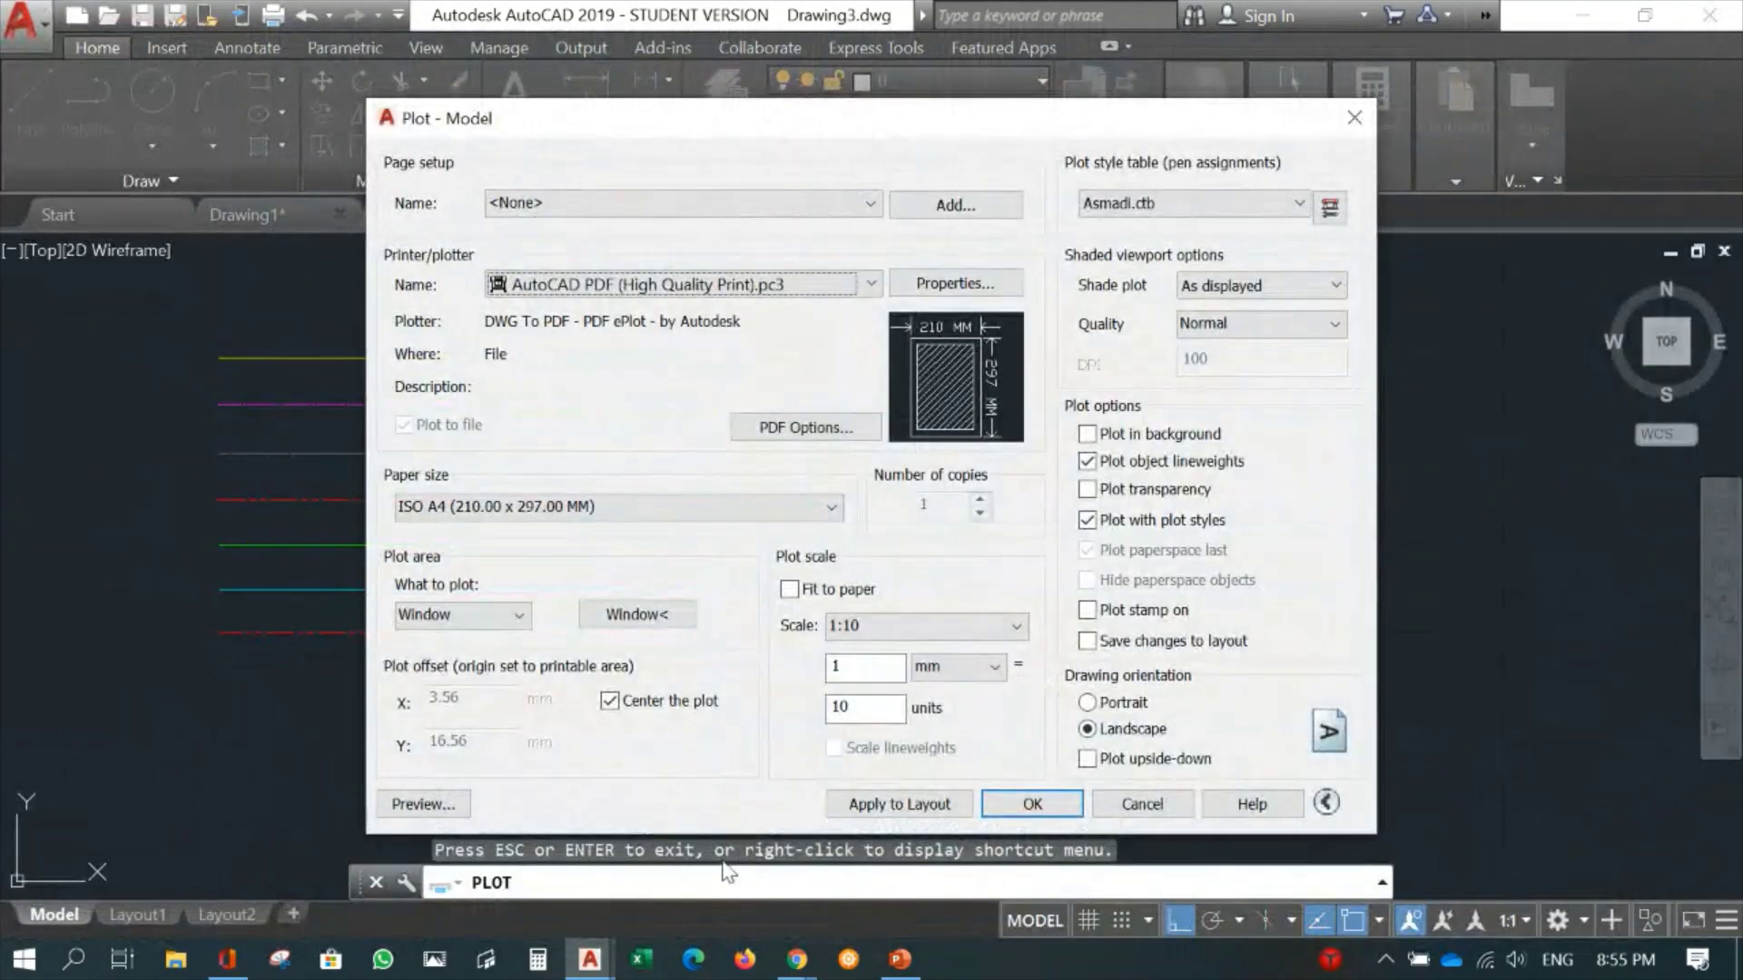
click(1162, 808)
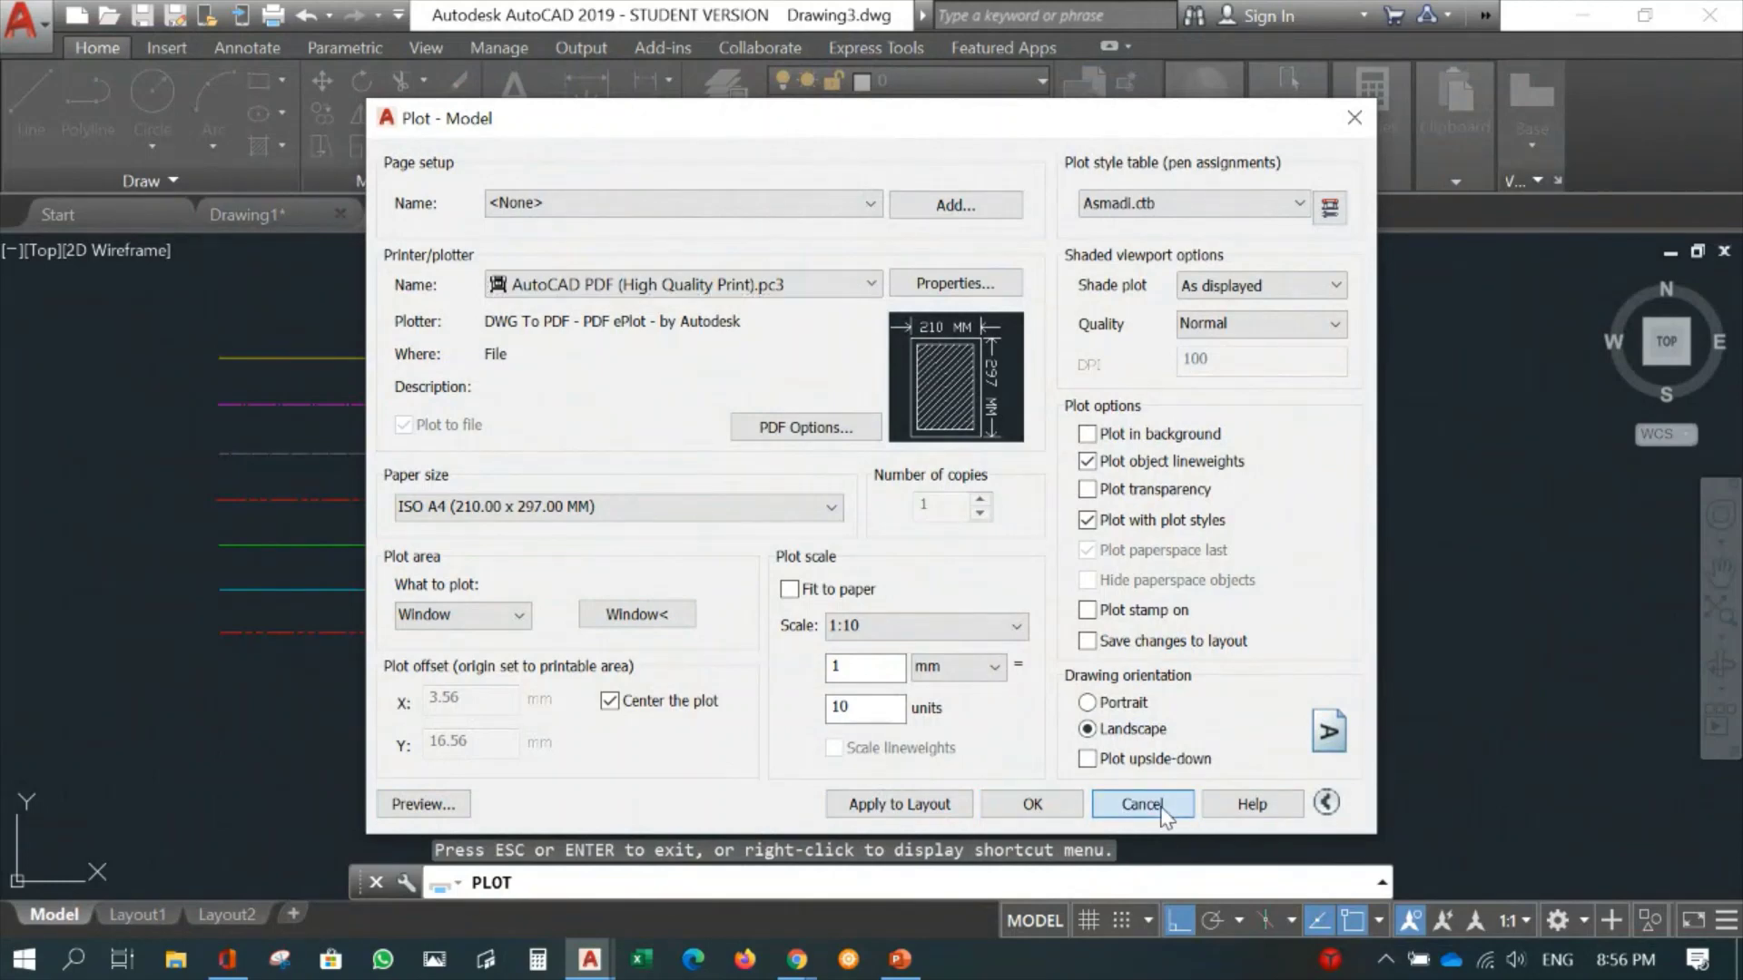
Scale both rectangles of the sheet outline by a factor of 10 about the inner rectangle's lower-left corner.
mouse_move(1021, 630)
middle_down()
mouse_move(1035, 357)
mouse_move(1147, 667)
middle_up()
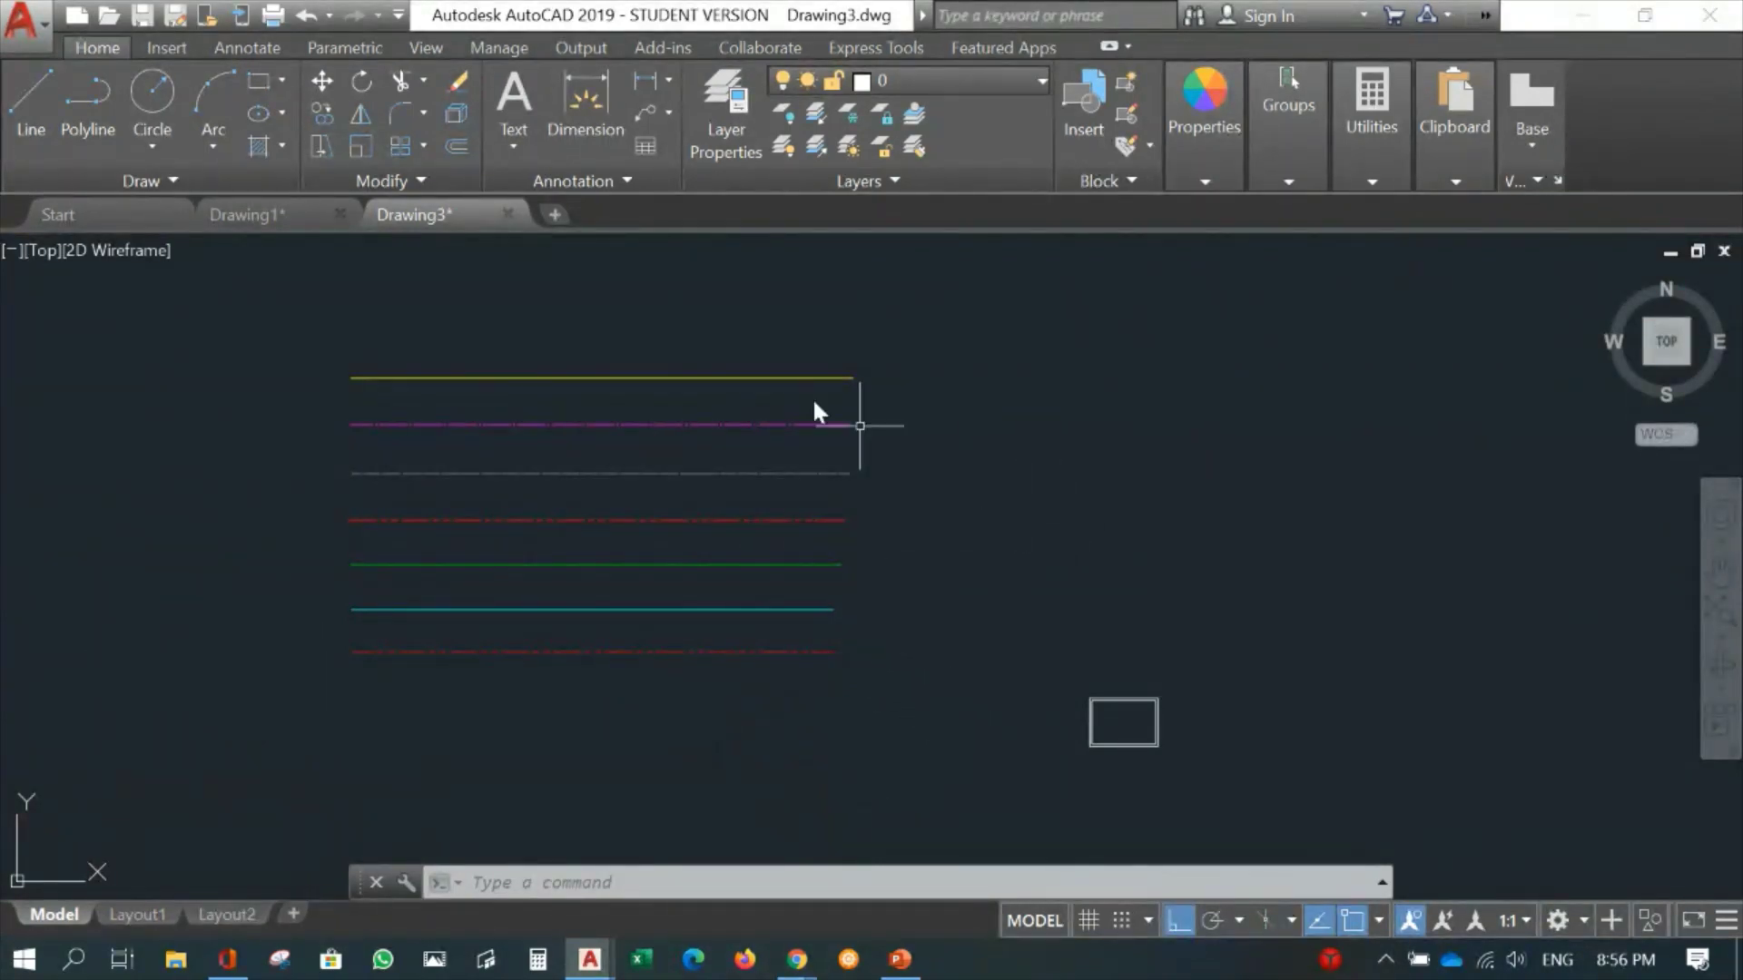
click(360, 145)
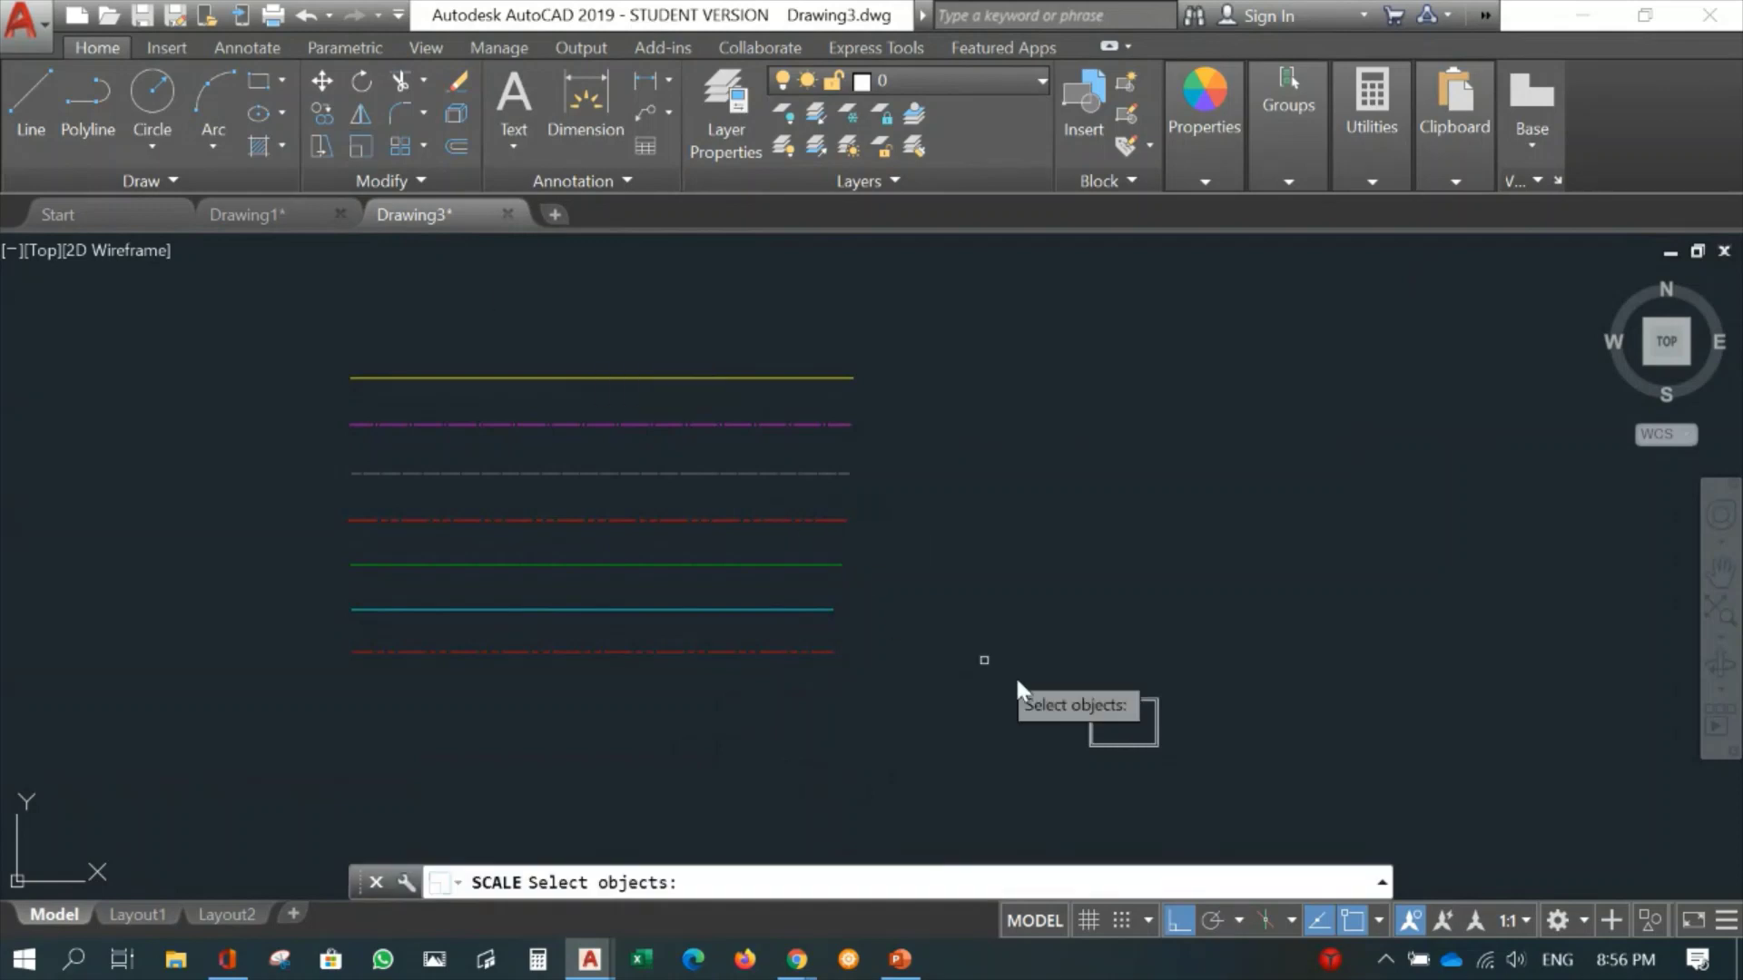
click(1208, 680)
click(1014, 762)
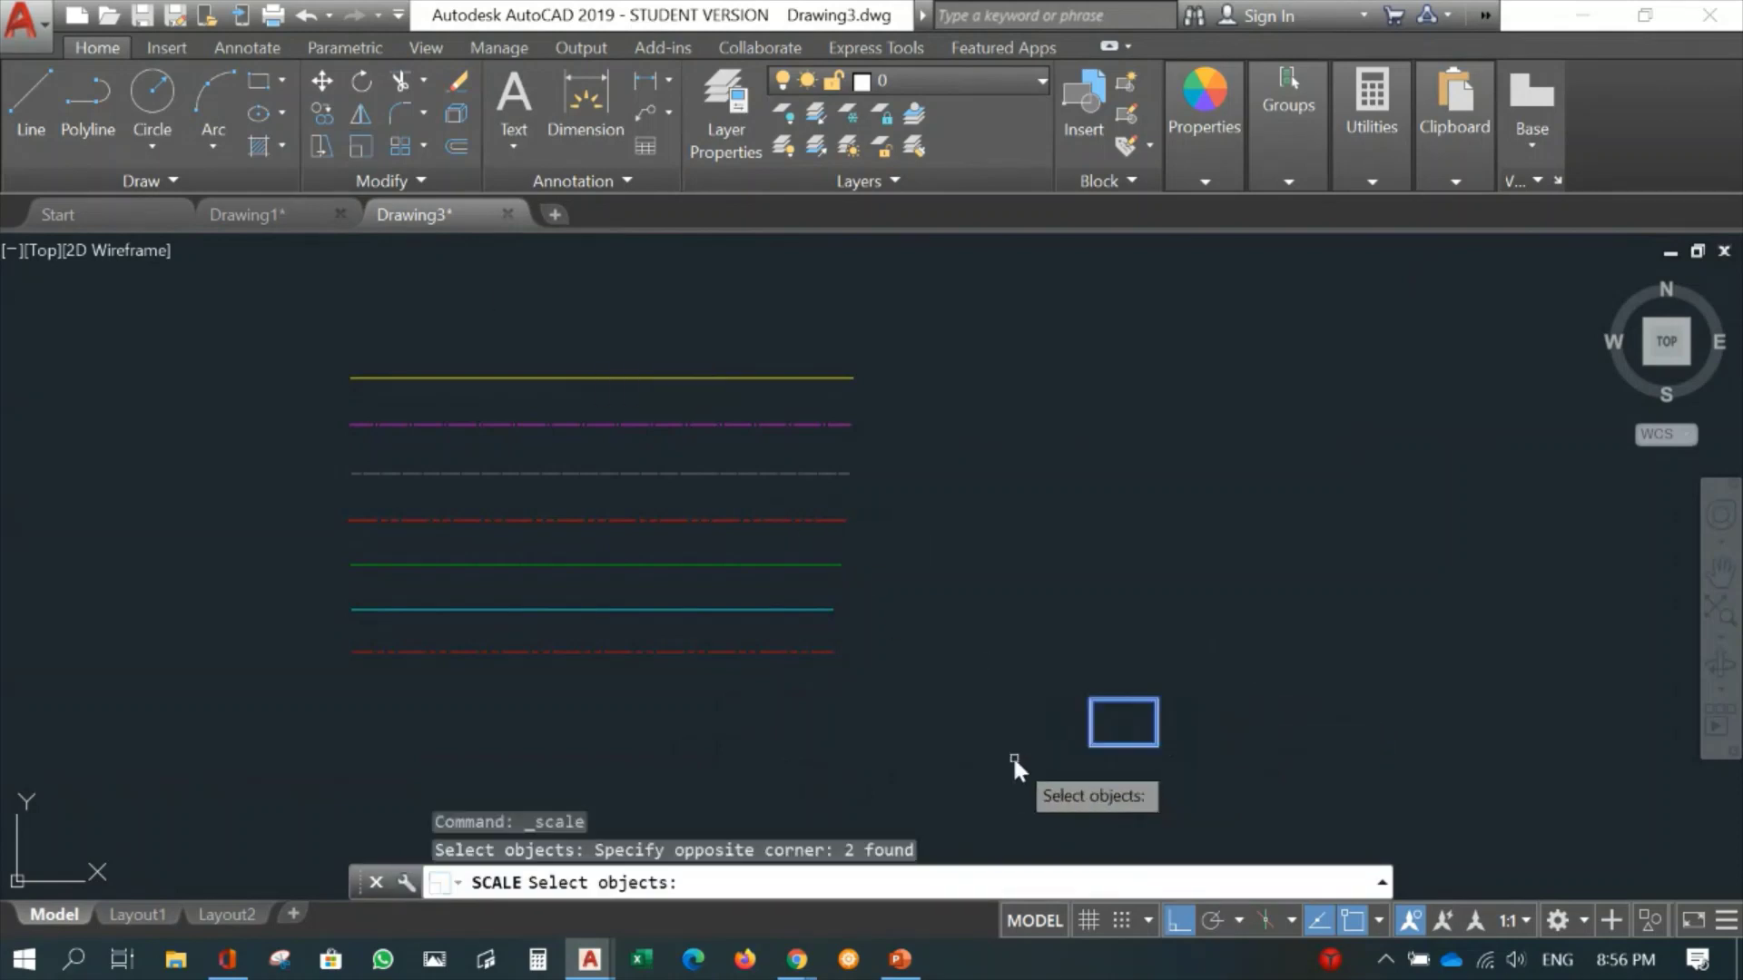
key(Return)
click(1093, 743)
text(10)
key(Return)
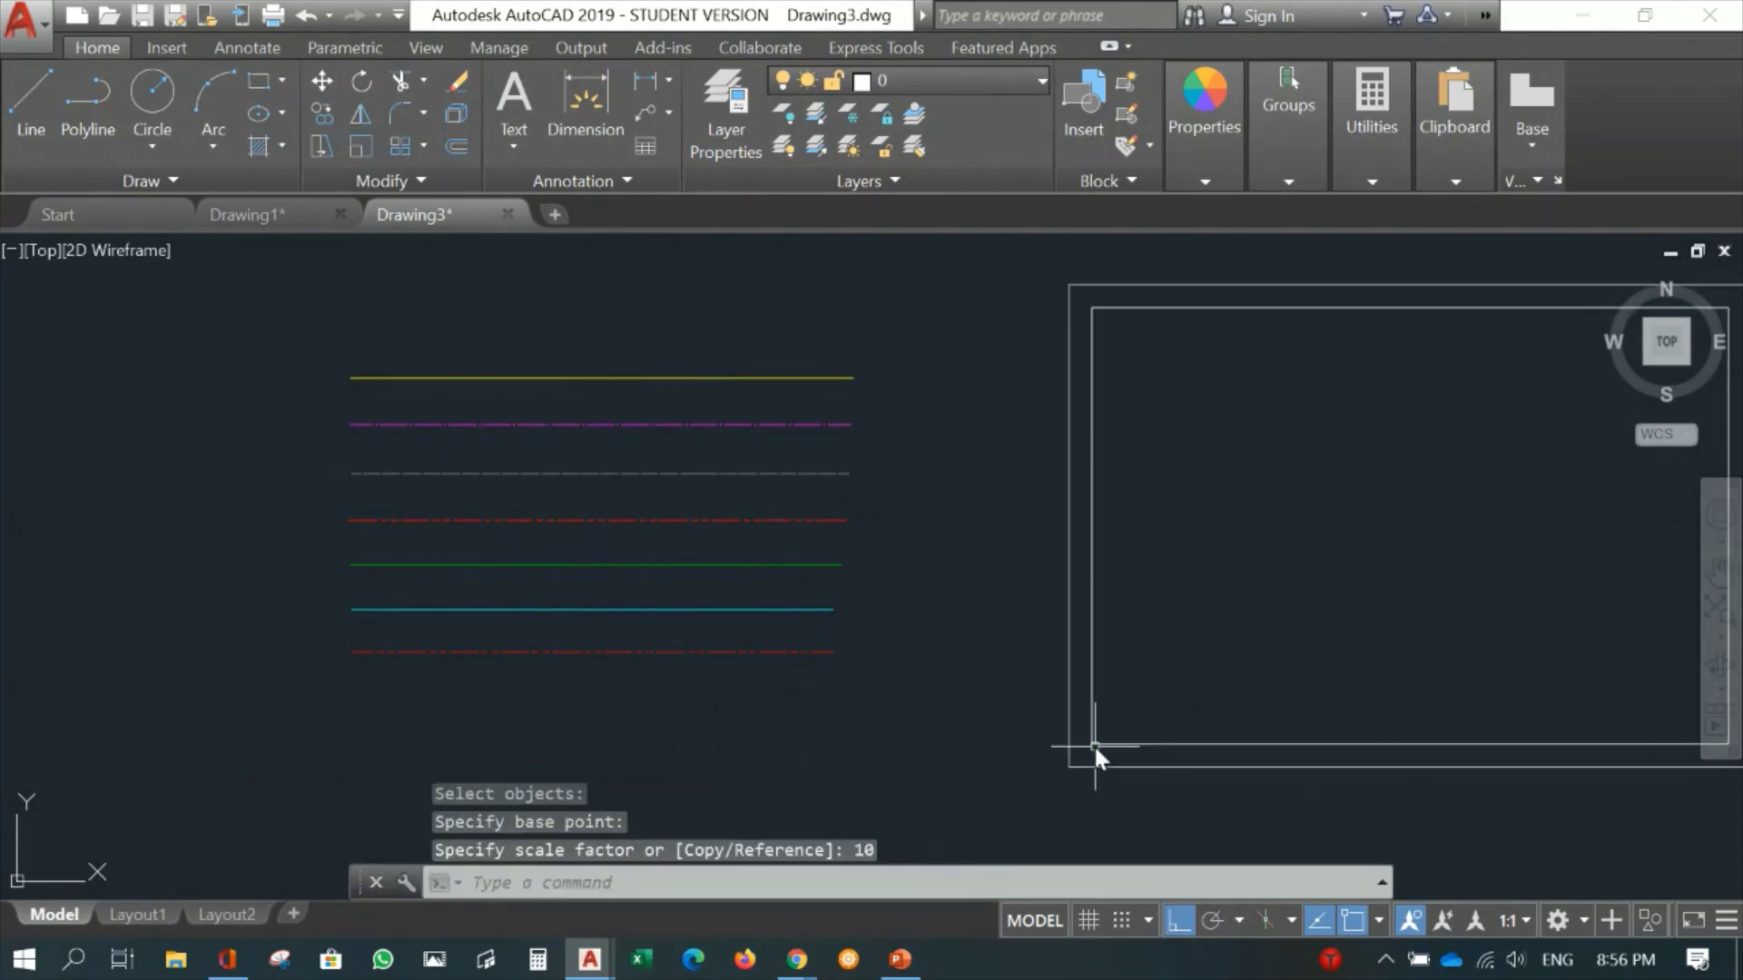
Move the enlarged double-rectangle frame around the seven sample lines, turning off Ortho and object snap for free placement.
middle_drag(1219, 676, 897, 579)
text(m)
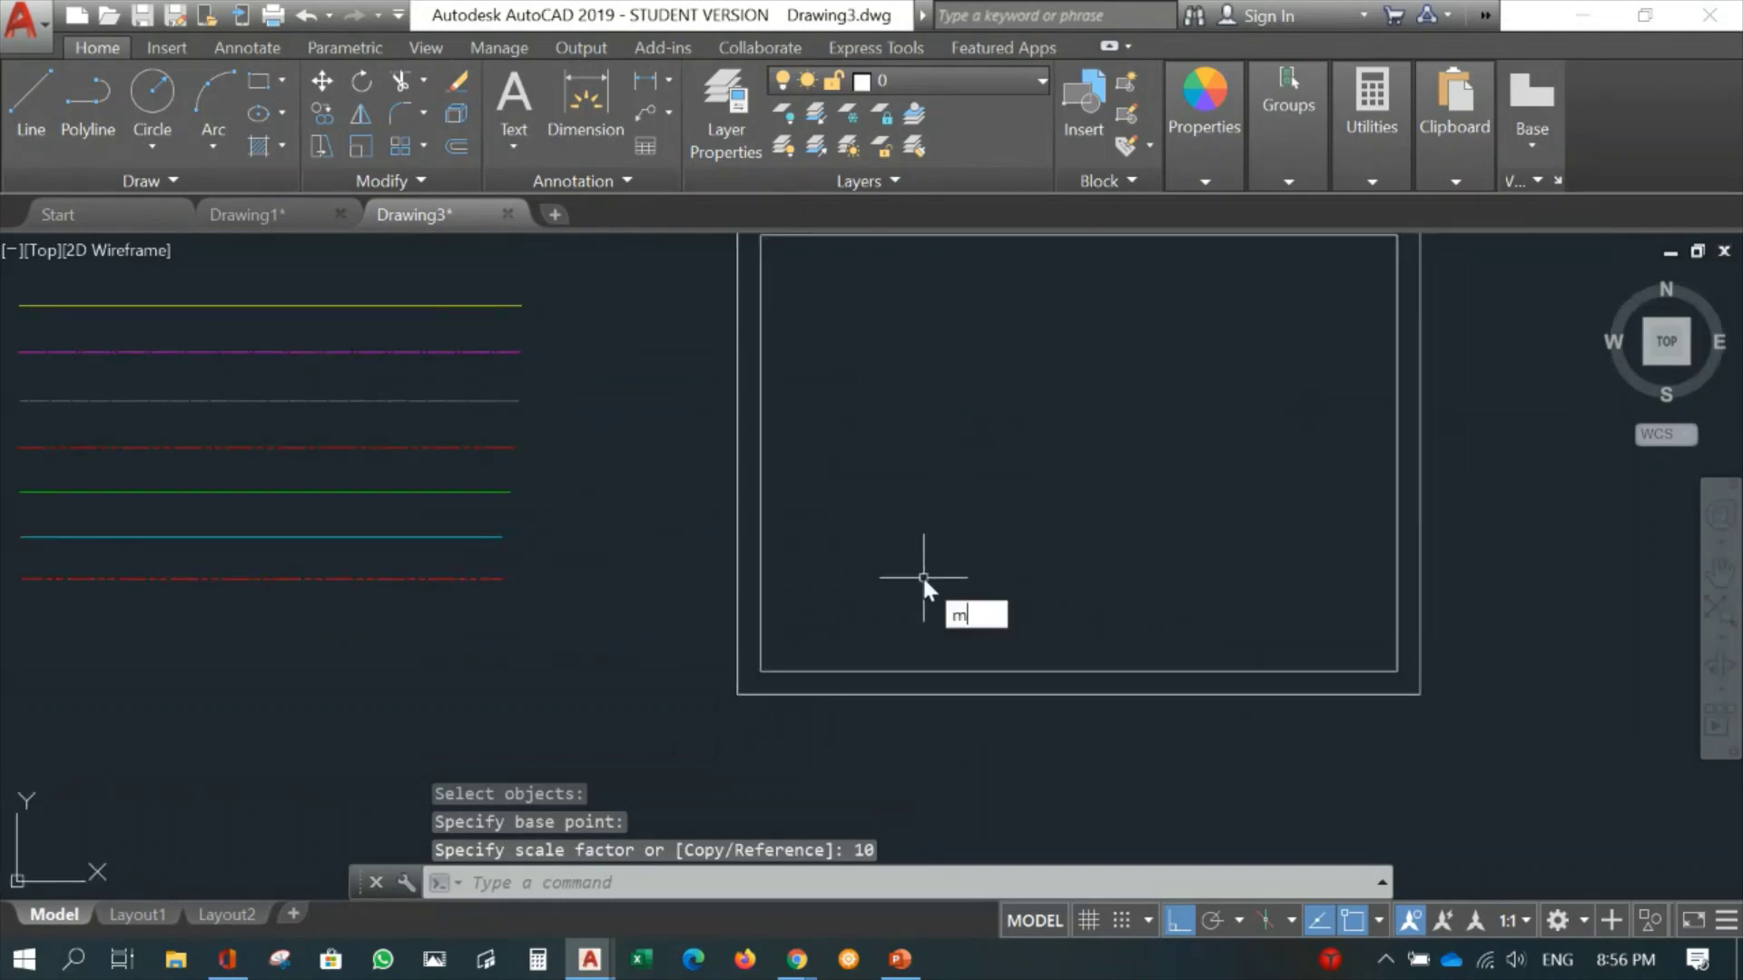
key(Return)
click(1536, 465)
click(1266, 554)
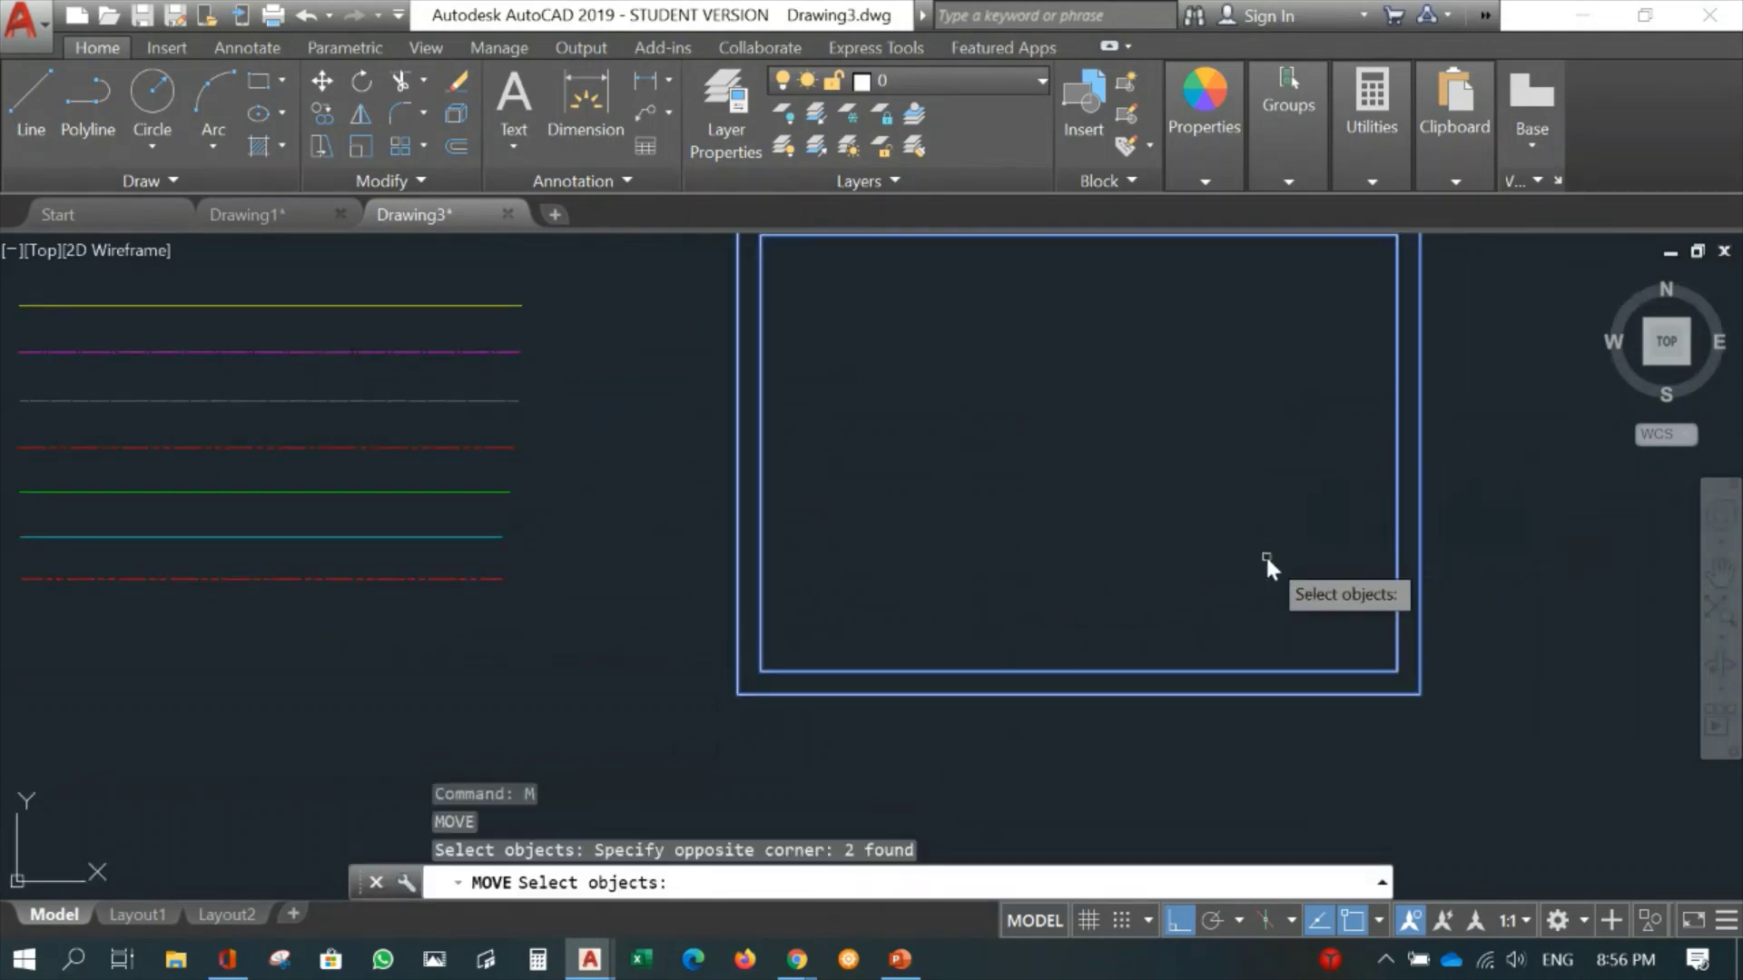
key(Return)
click(1192, 454)
scroll(1007, 490, down, 3)
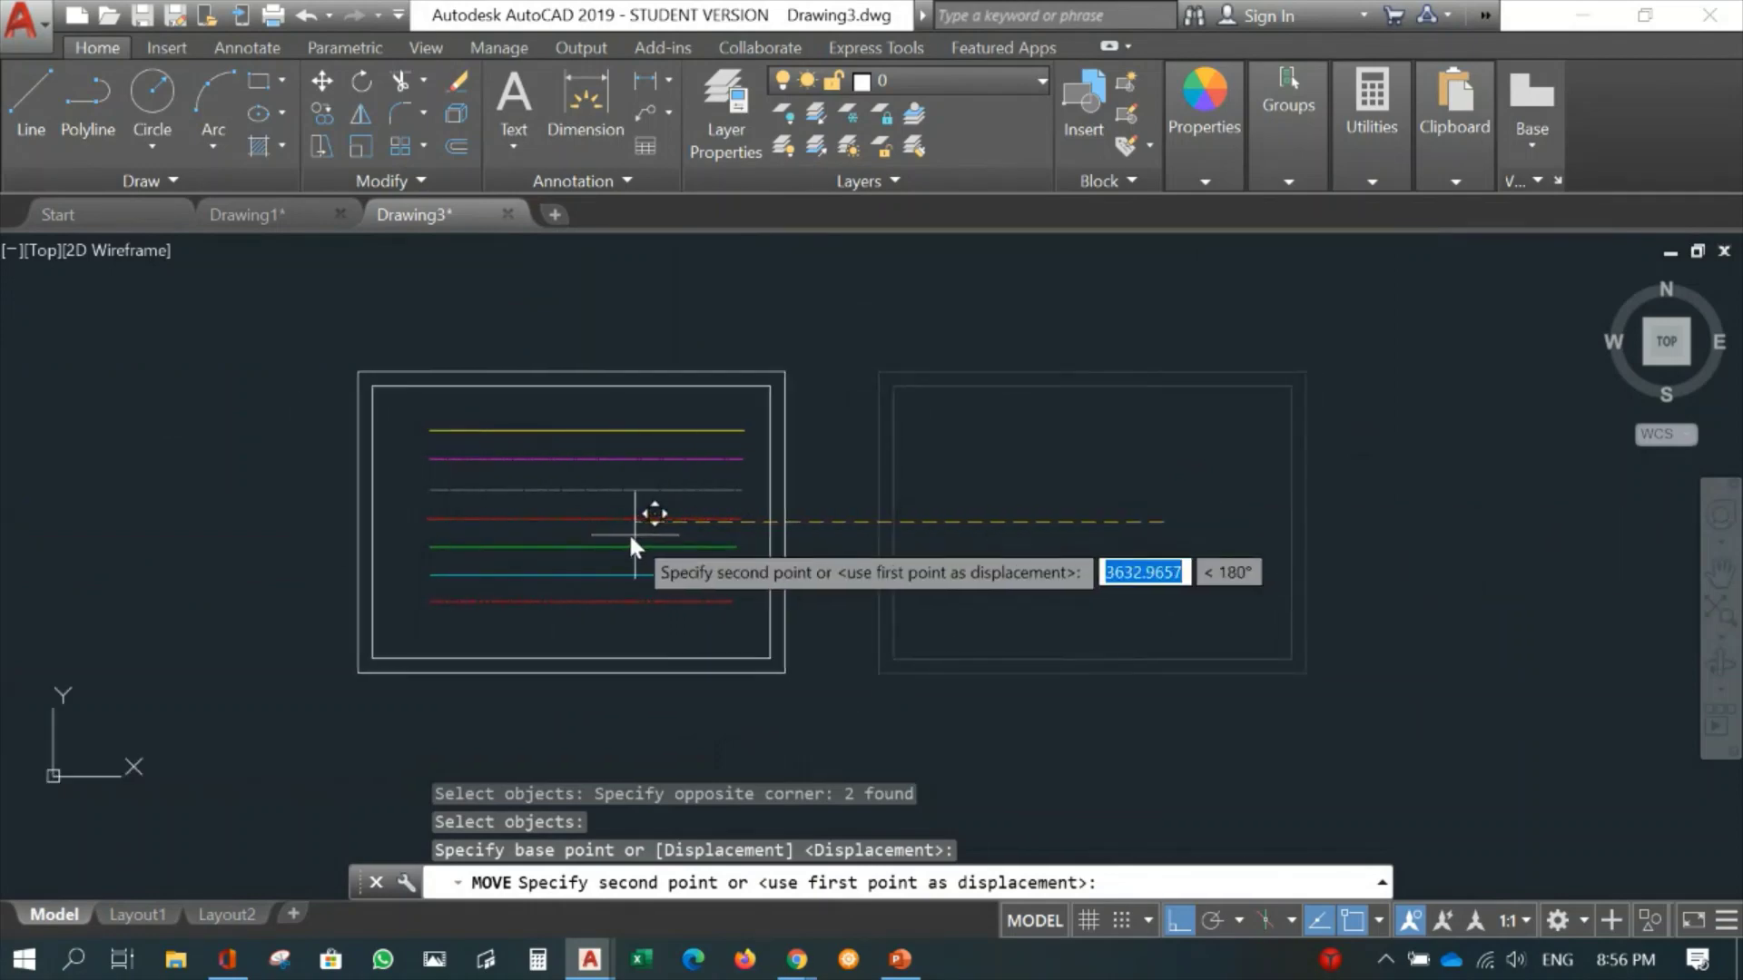
key(F8)
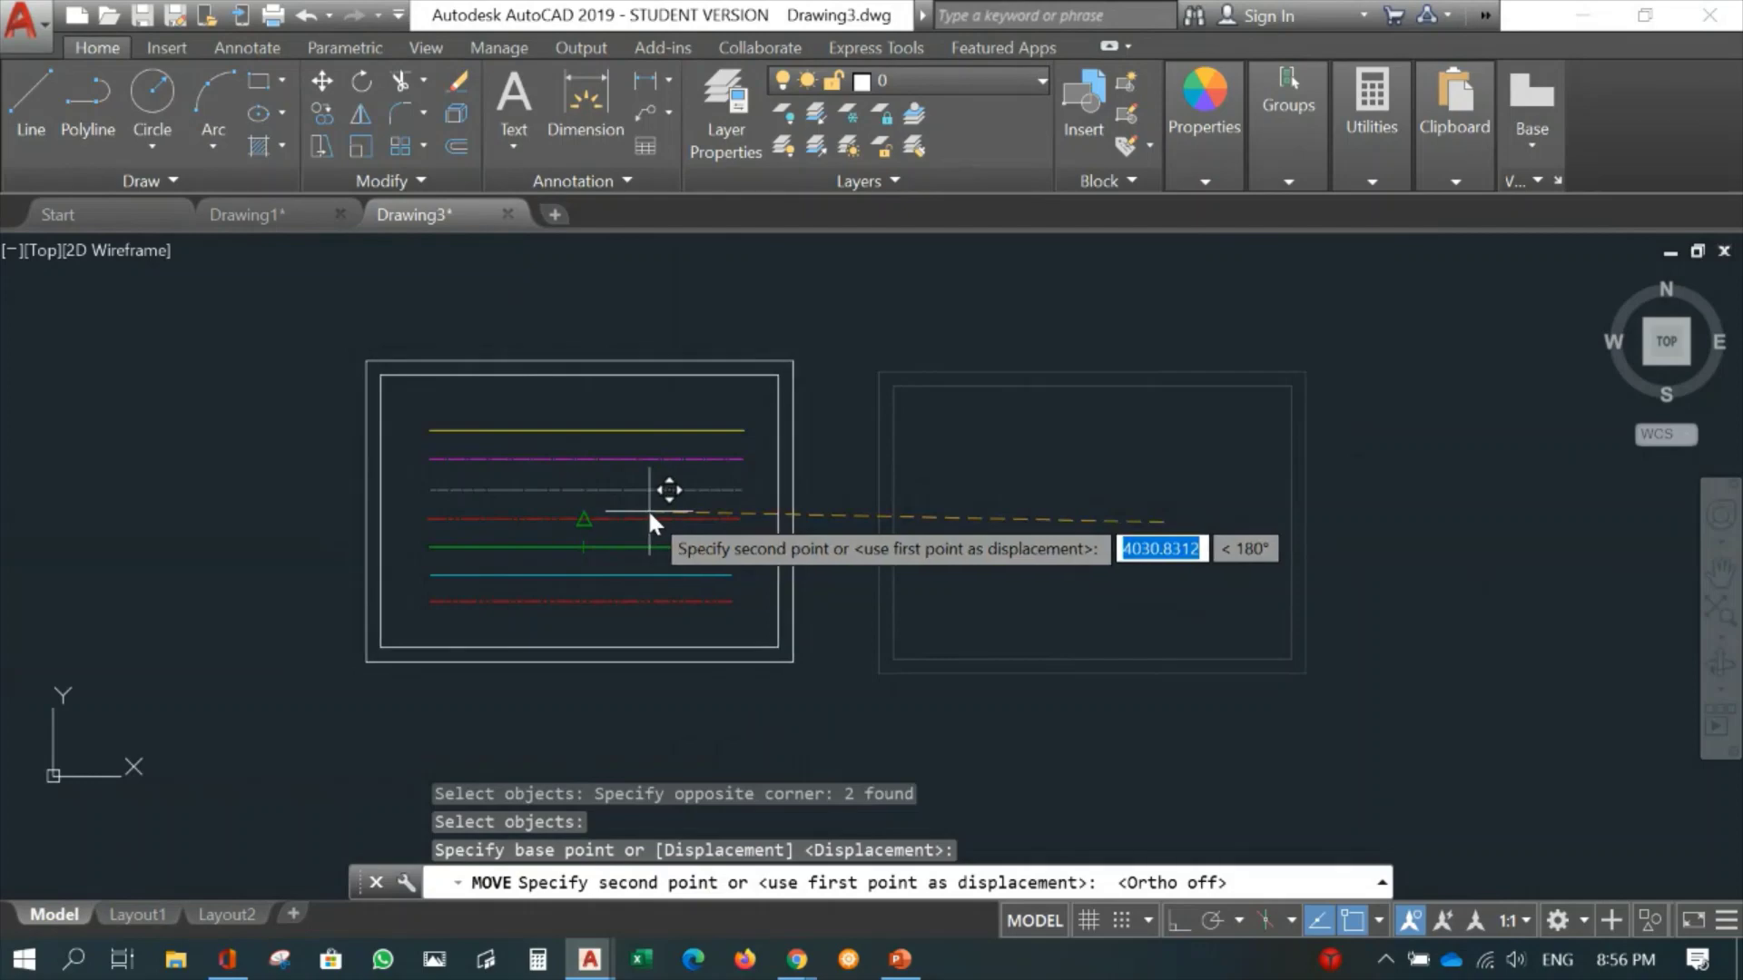
key(F3)
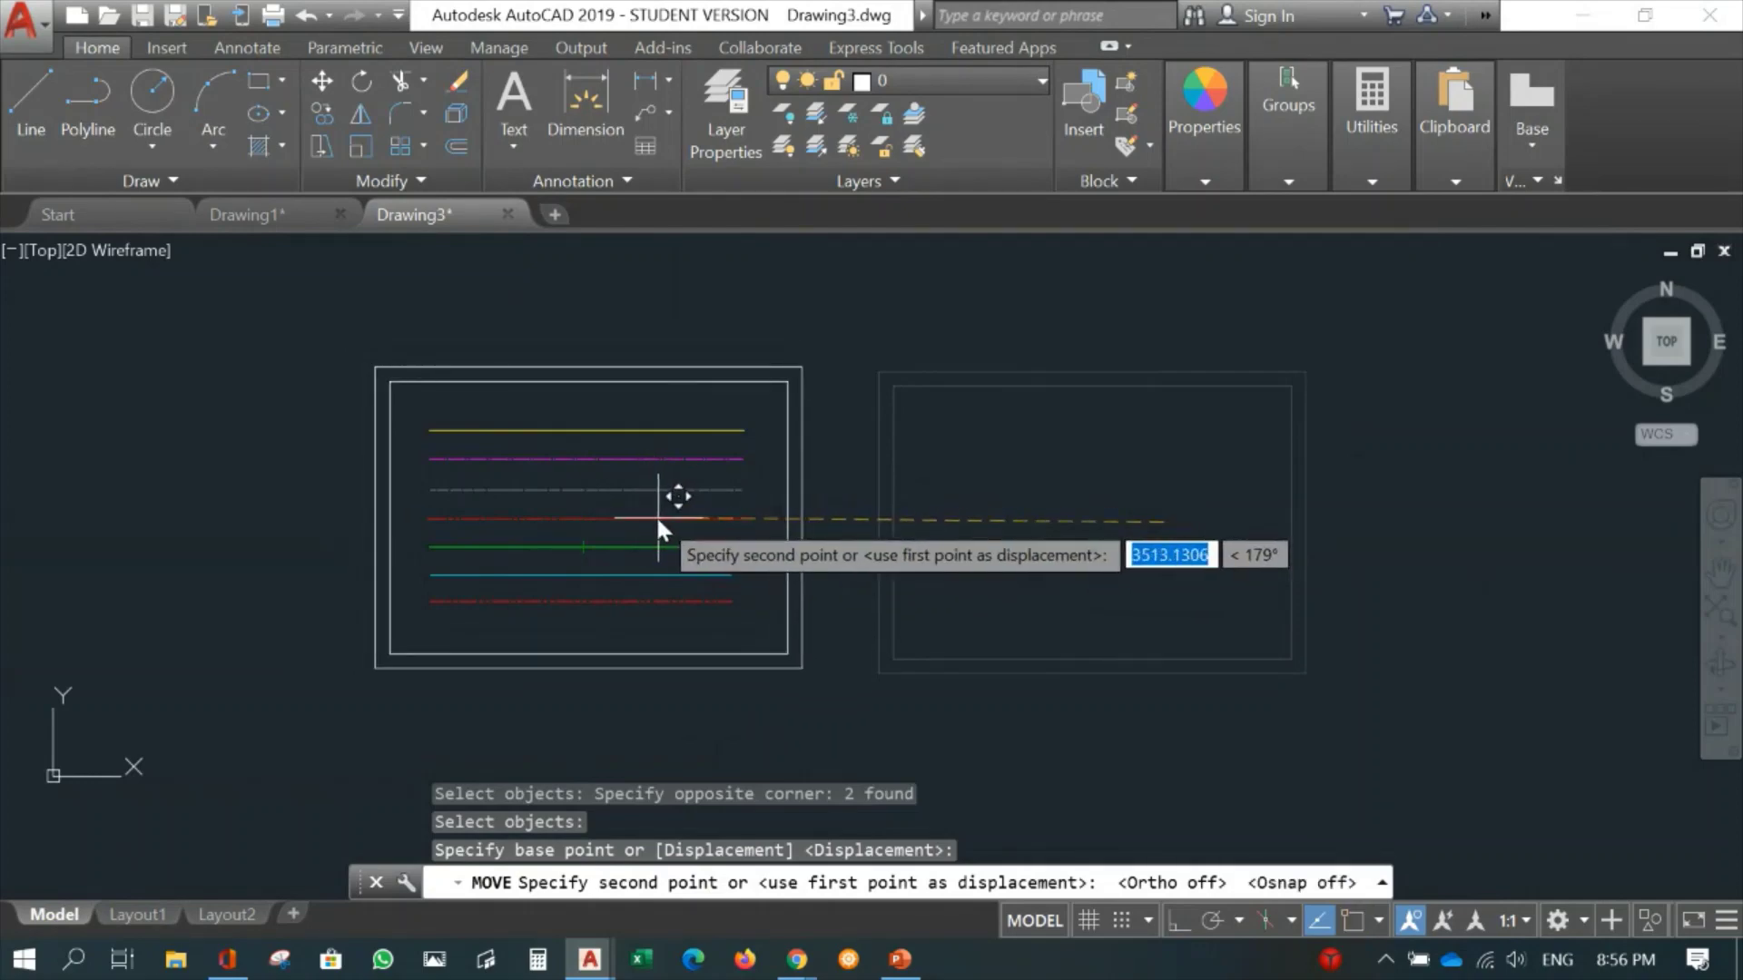
click(655, 515)
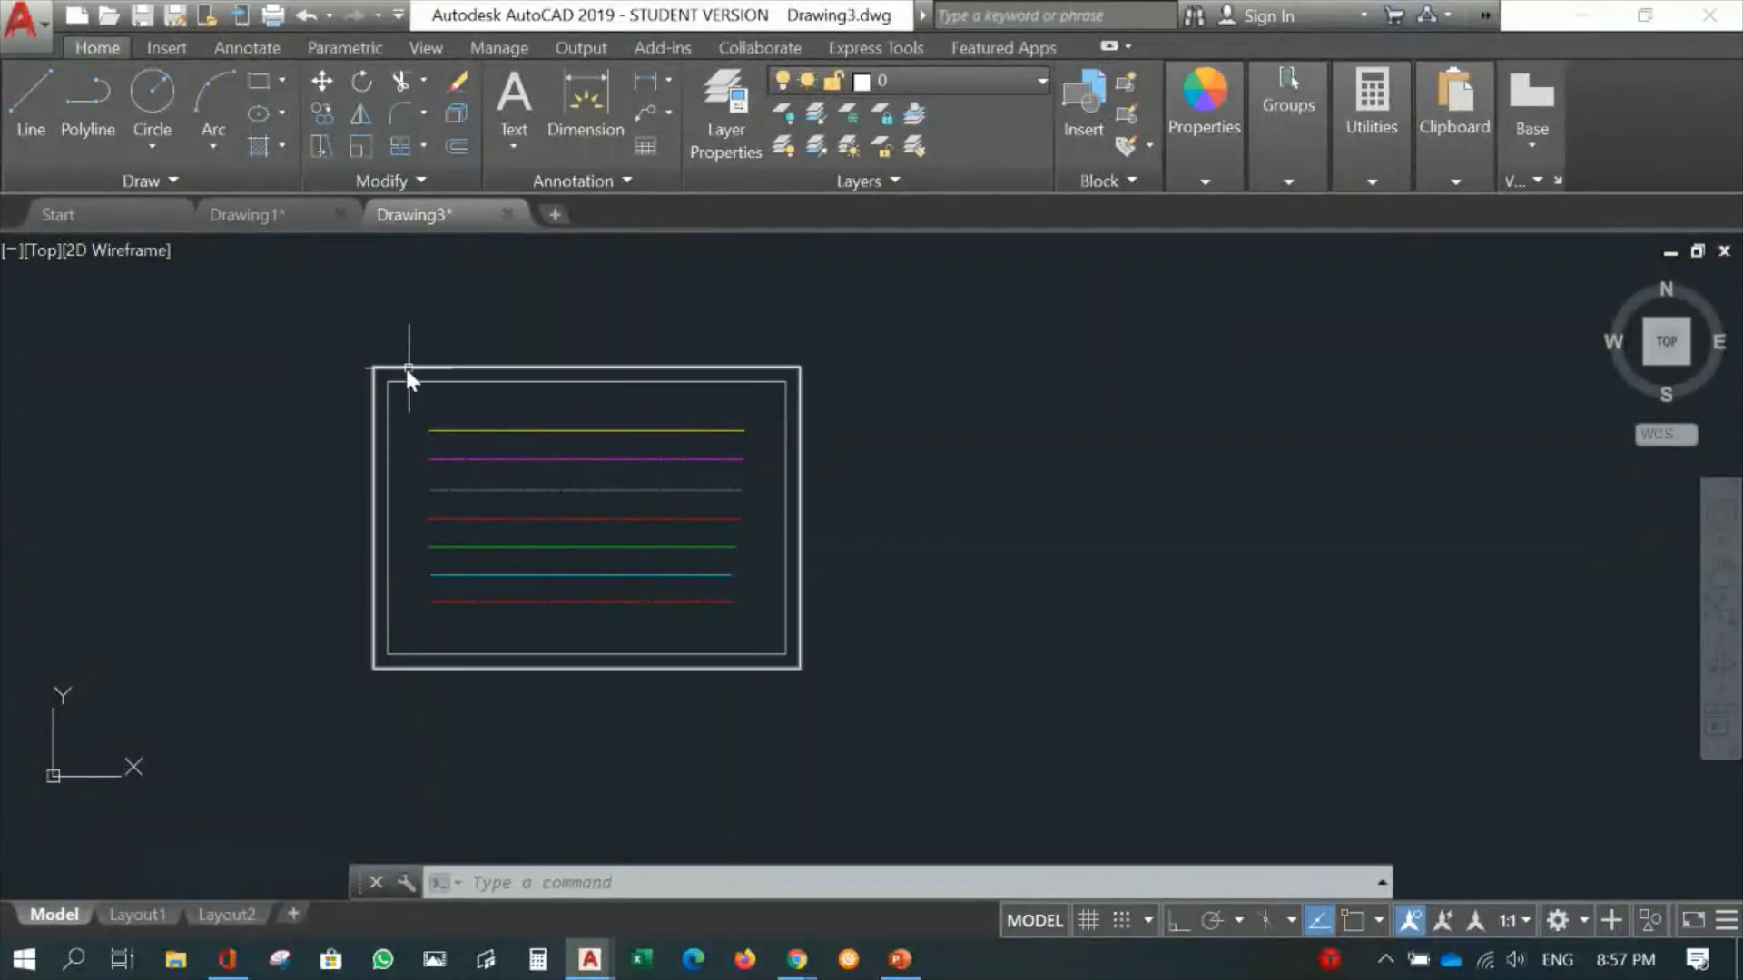
Start plotting a single sheet and set the plot window to the inner rectangle's opposite corners, with object snap on.
click(22, 20)
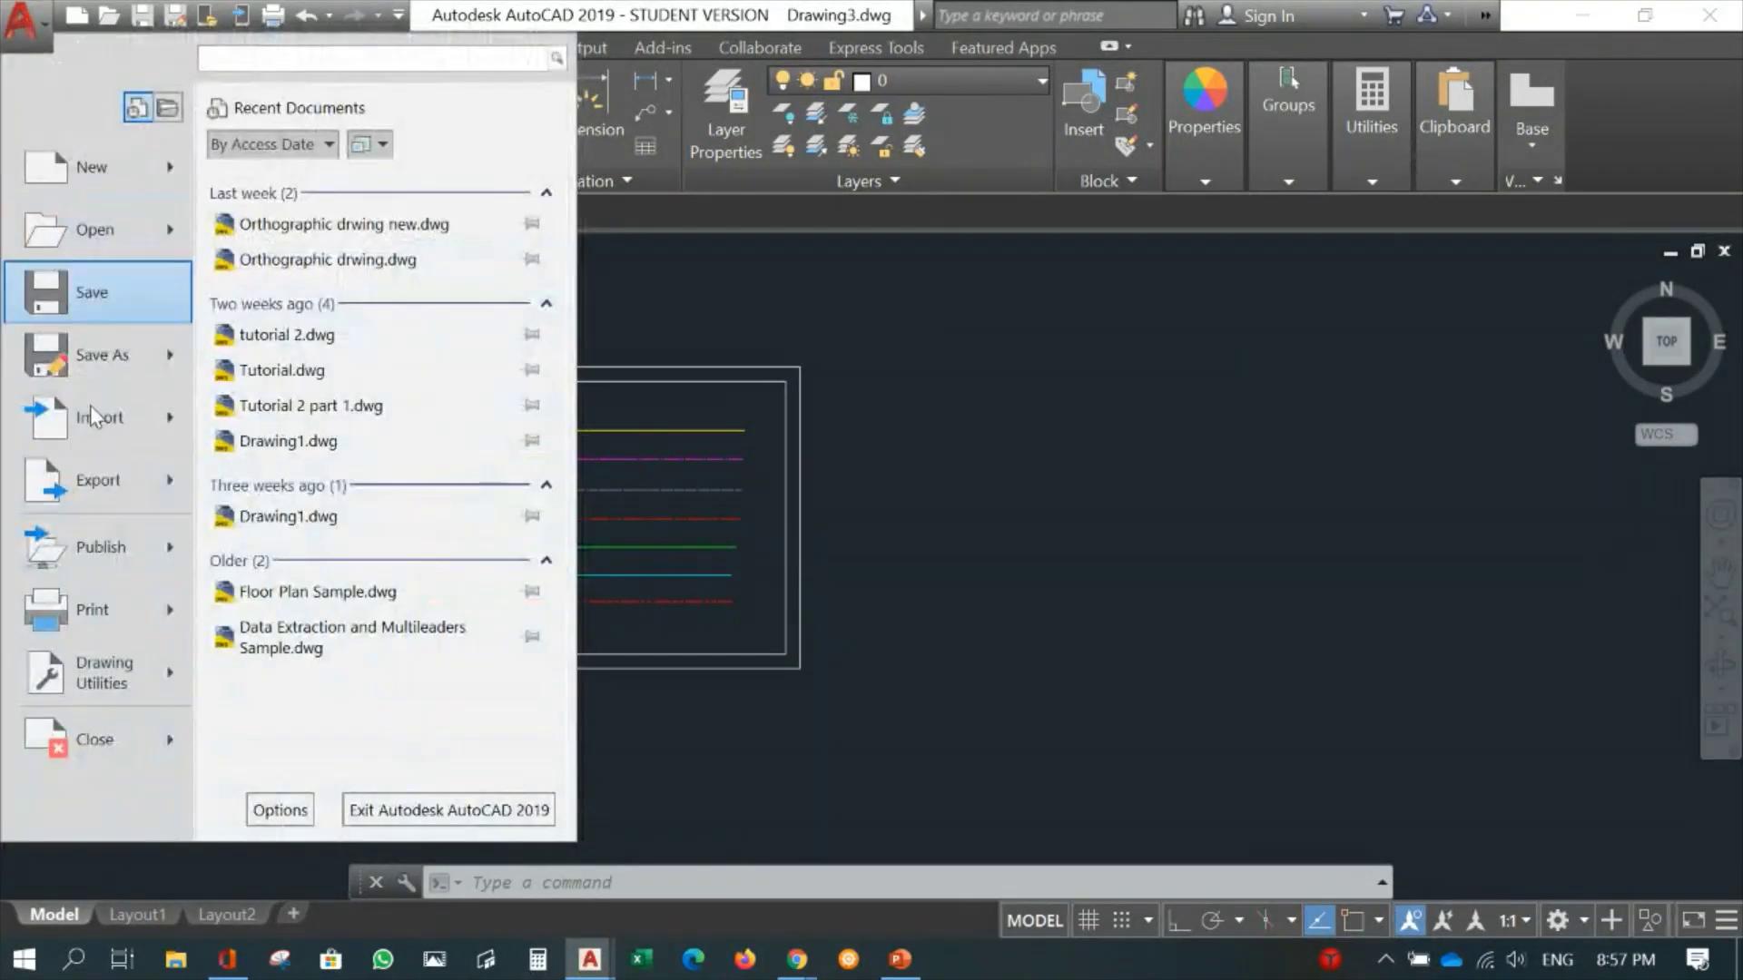
click(105, 608)
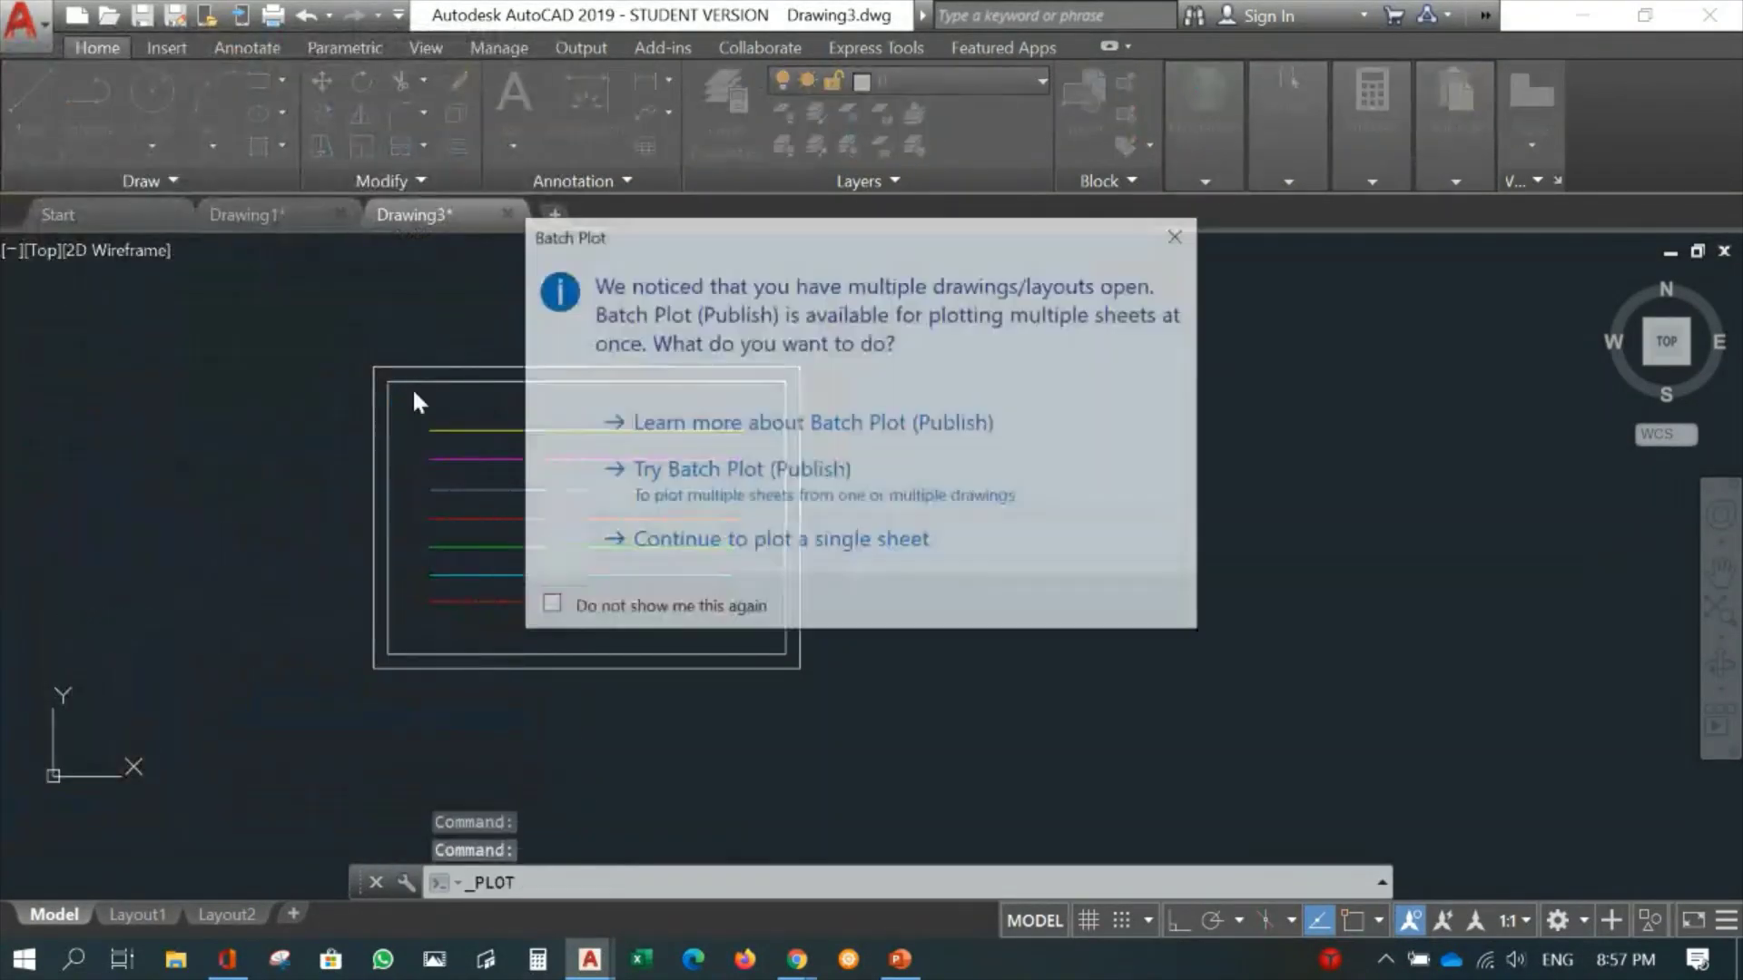
click(613, 543)
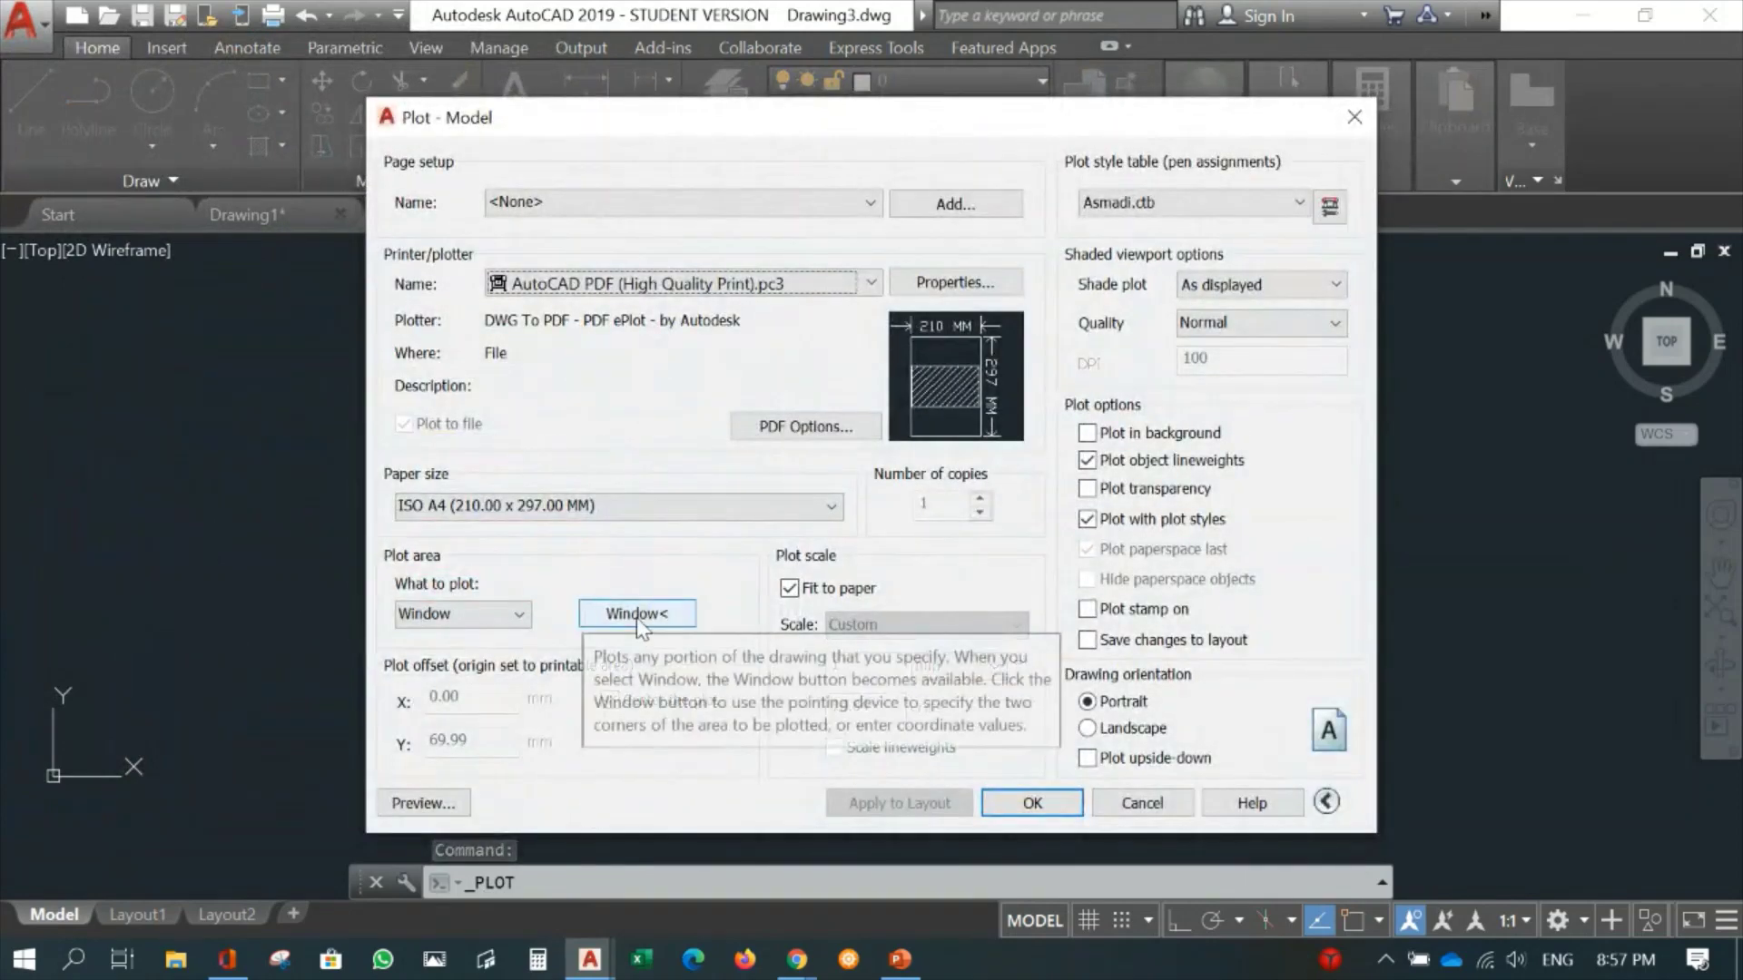
click(636, 617)
scroll(545, 676, up, 2)
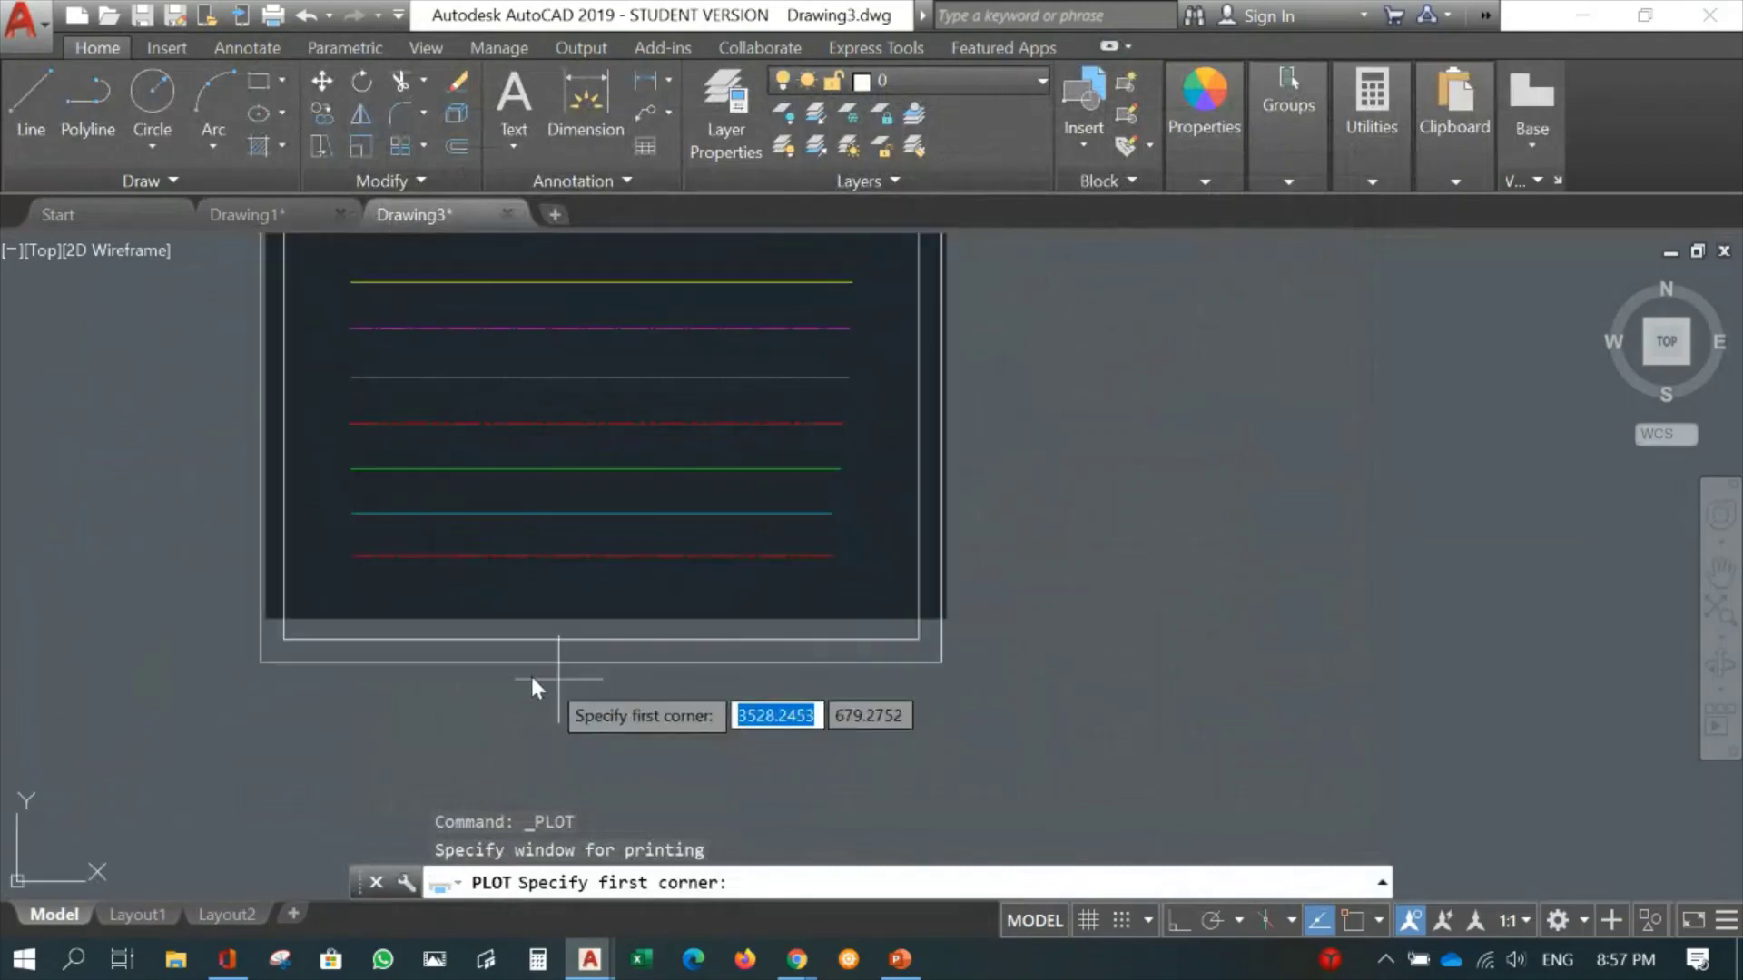
key(F3)
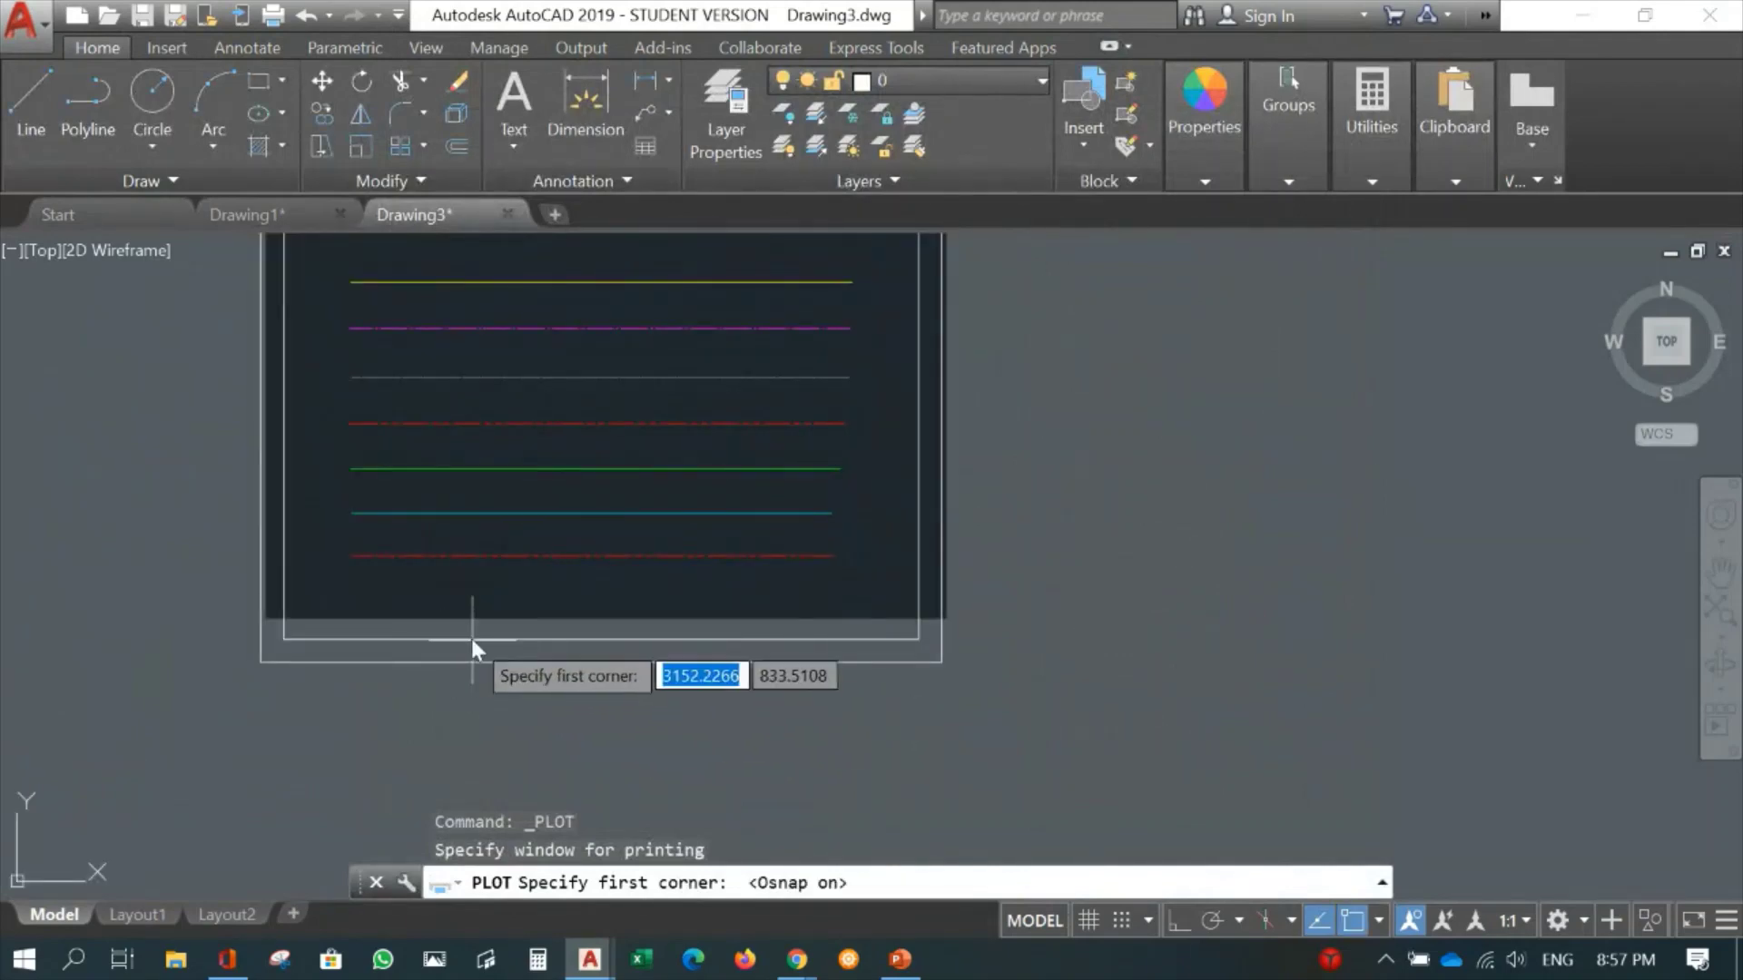
click(278, 639)
mouse_move(879, 368)
middle_down()
mouse_move(750, 575)
mouse_move(738, 642)
middle_up()
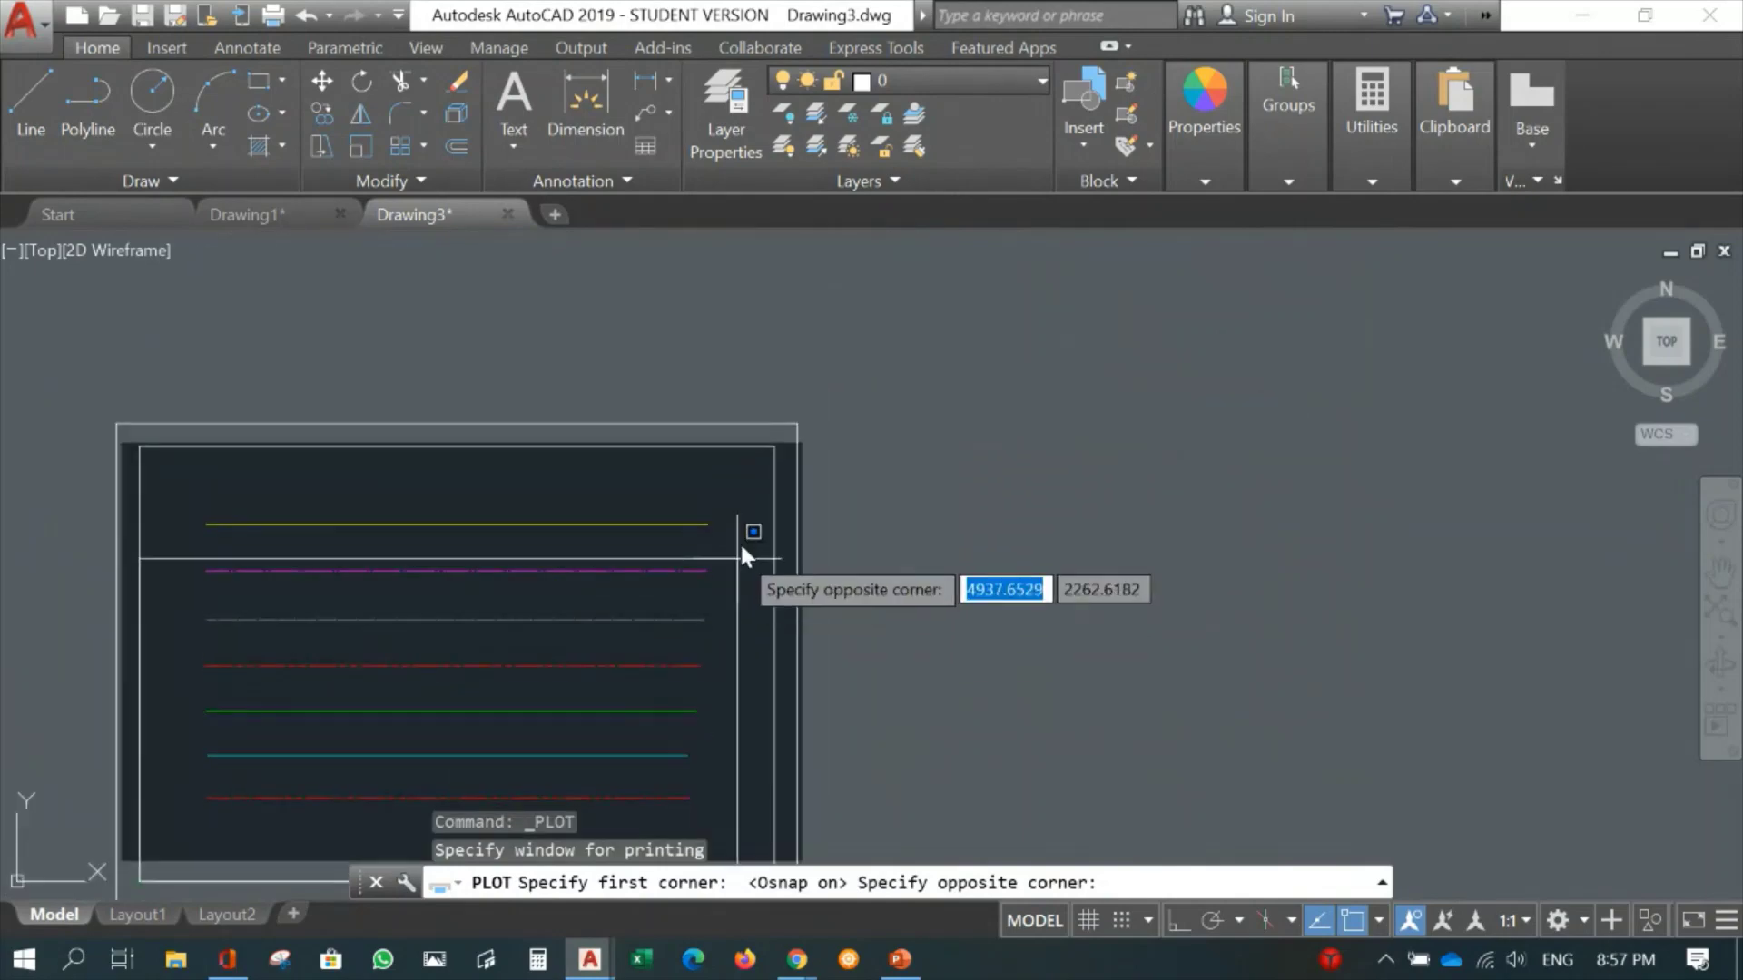
click(771, 455)
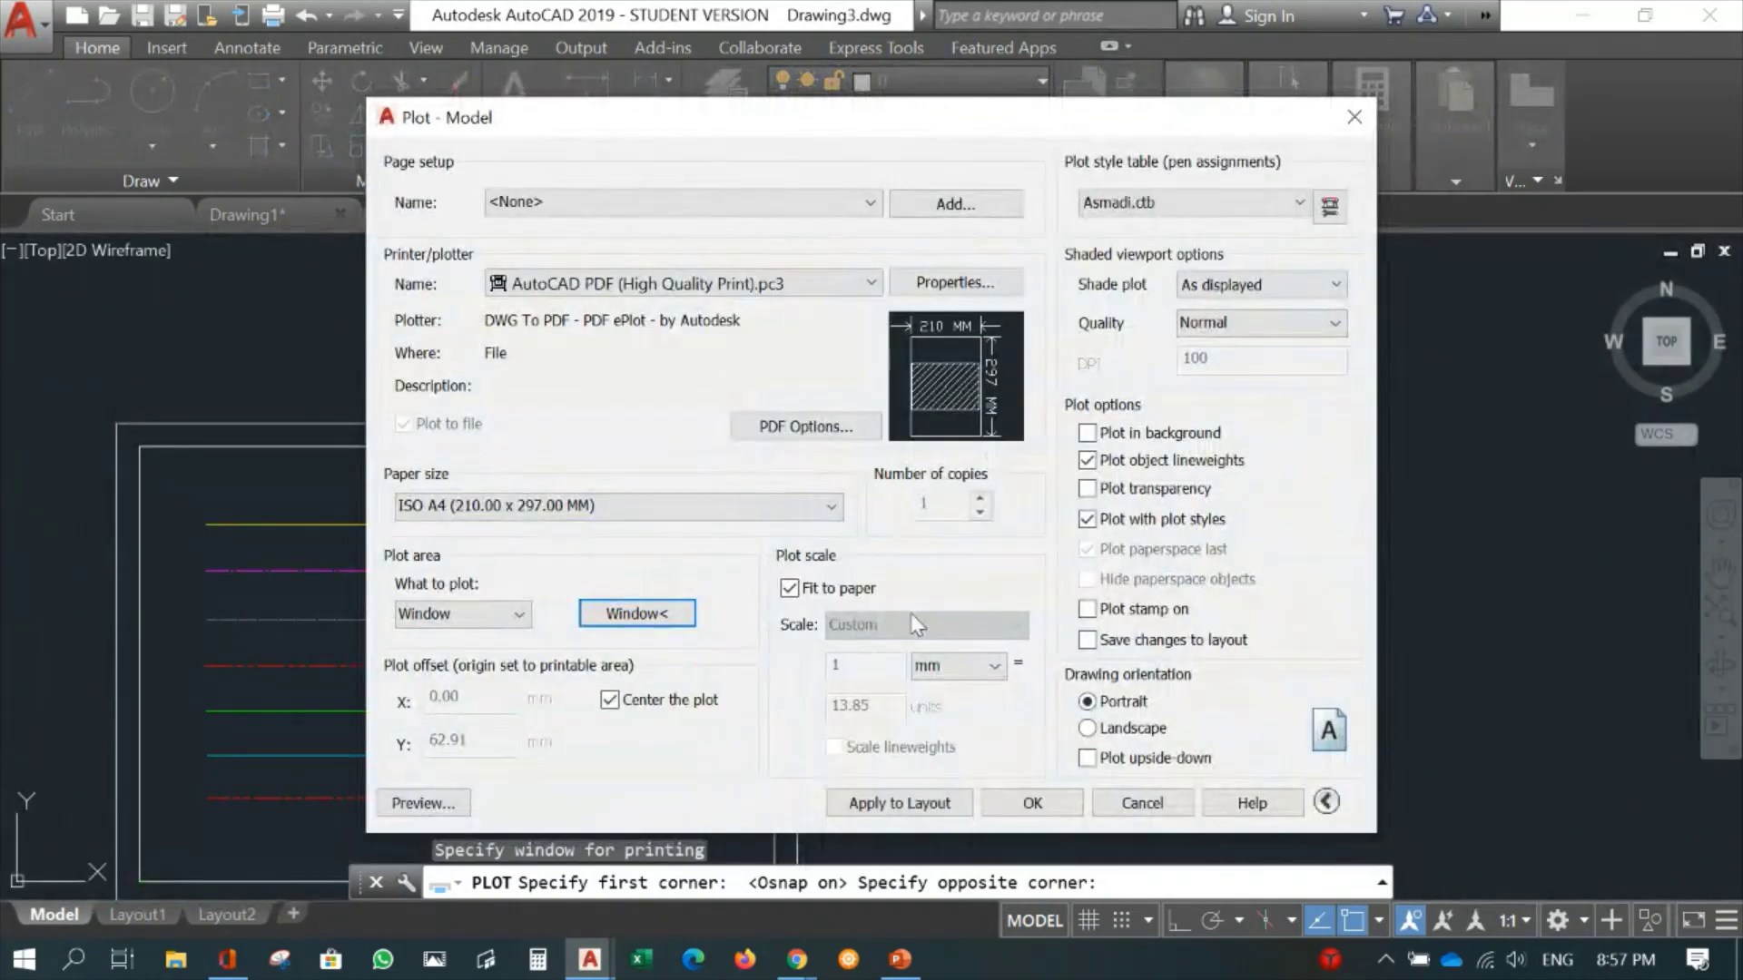
Set the plot orientation to Landscape, turn off Fit to paper, and set the scale to 1 mm = 10 units.
click(1094, 730)
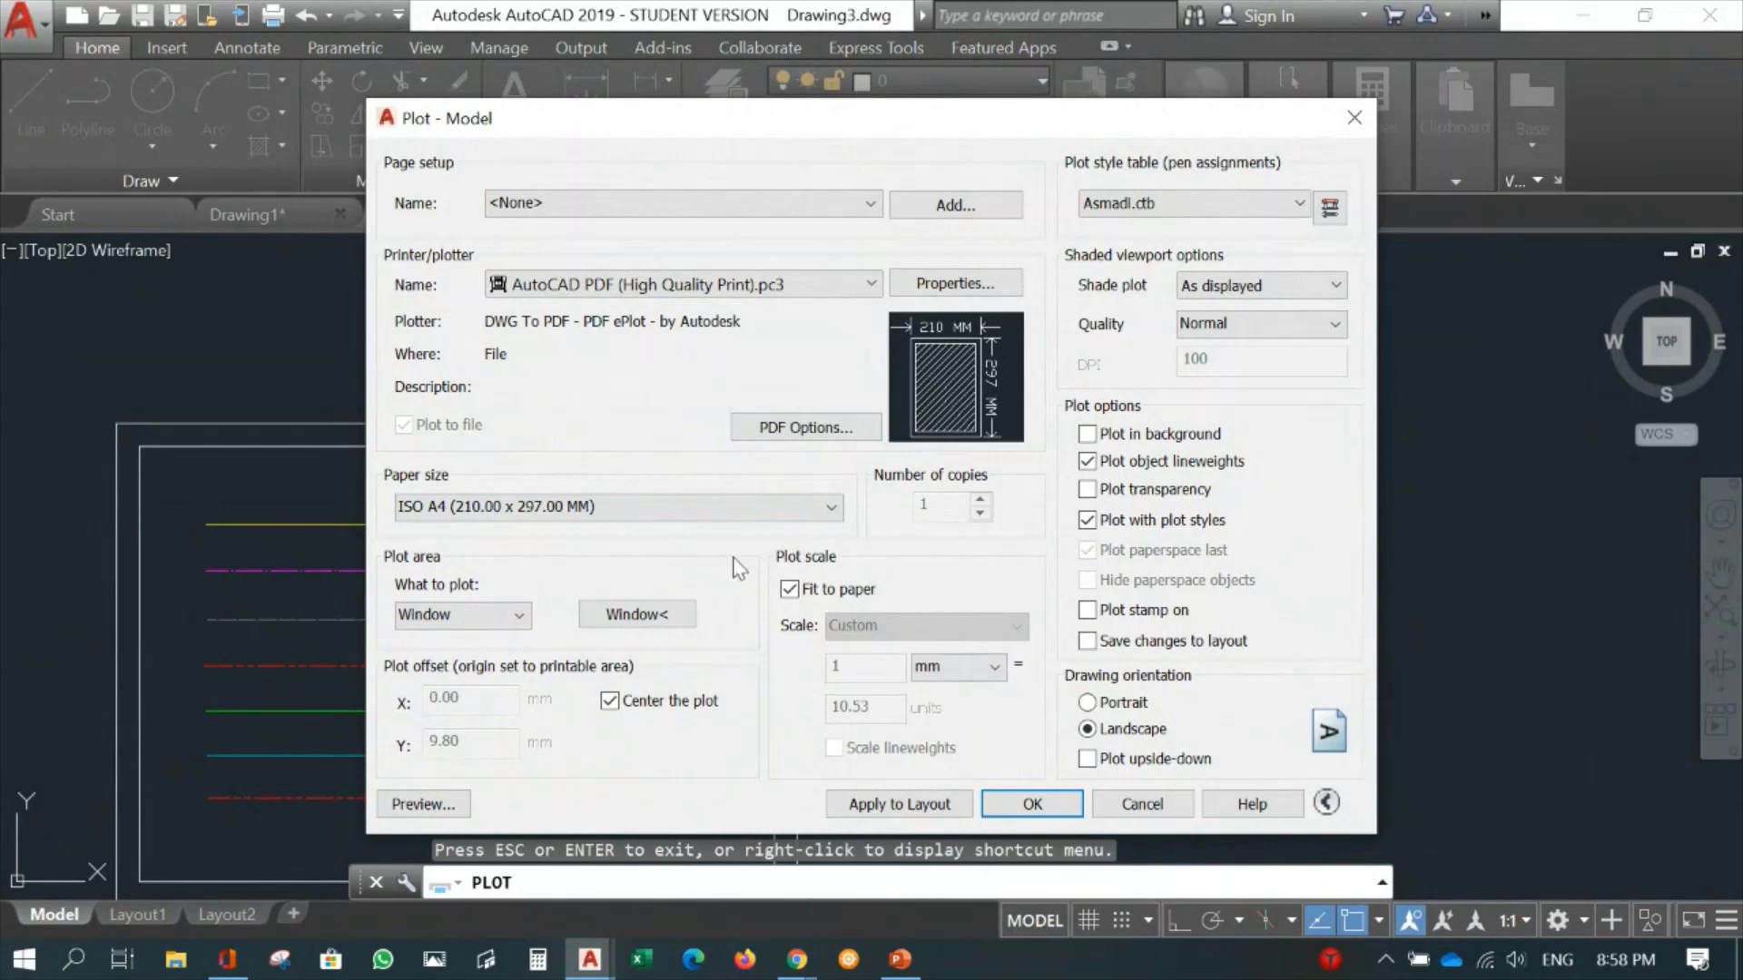
click(790, 592)
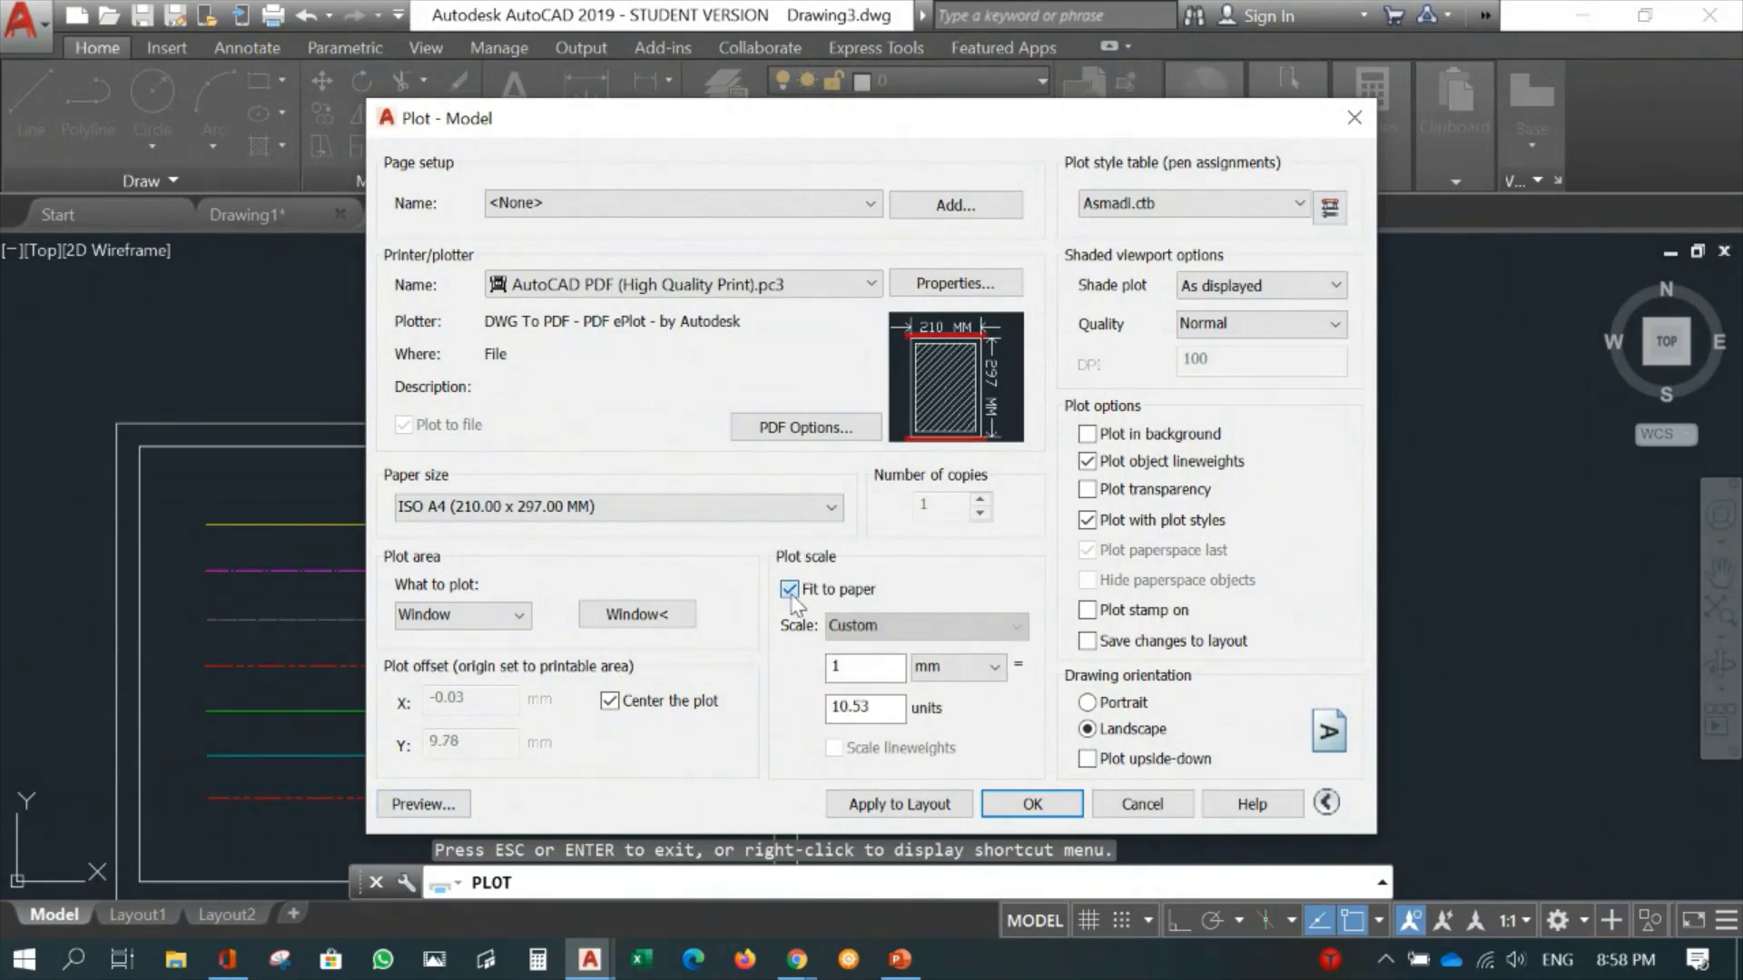
double_click(917, 717)
text(1)
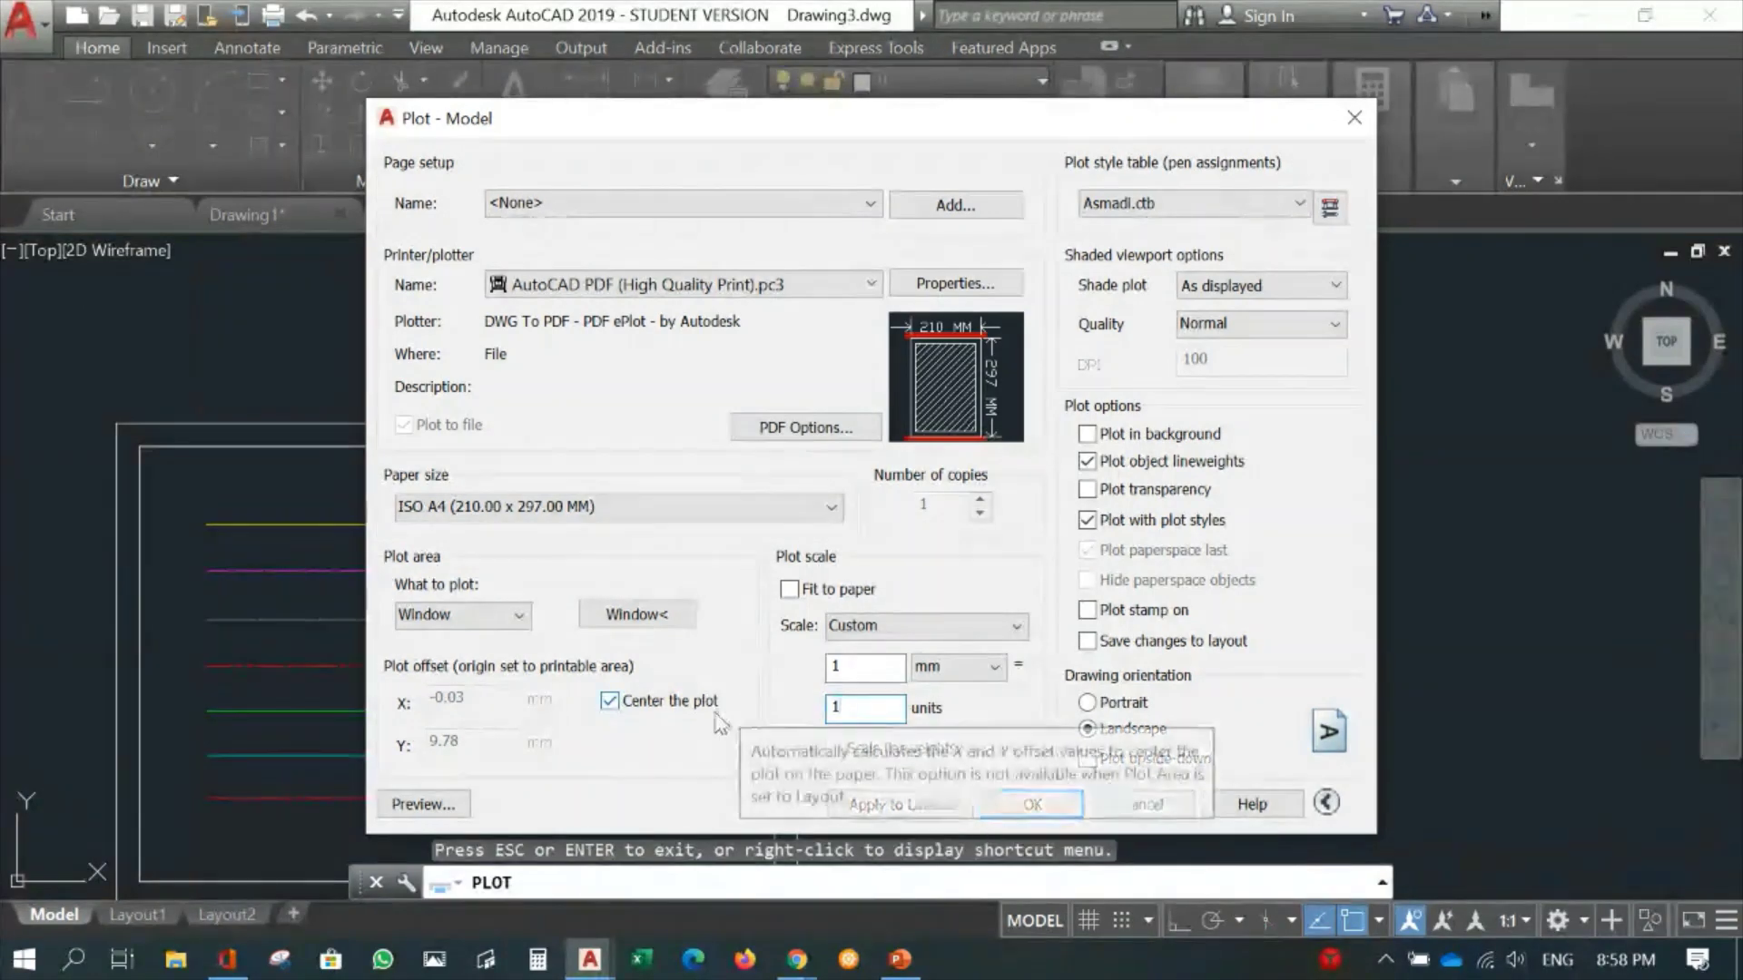
text(0)
key(Tab)
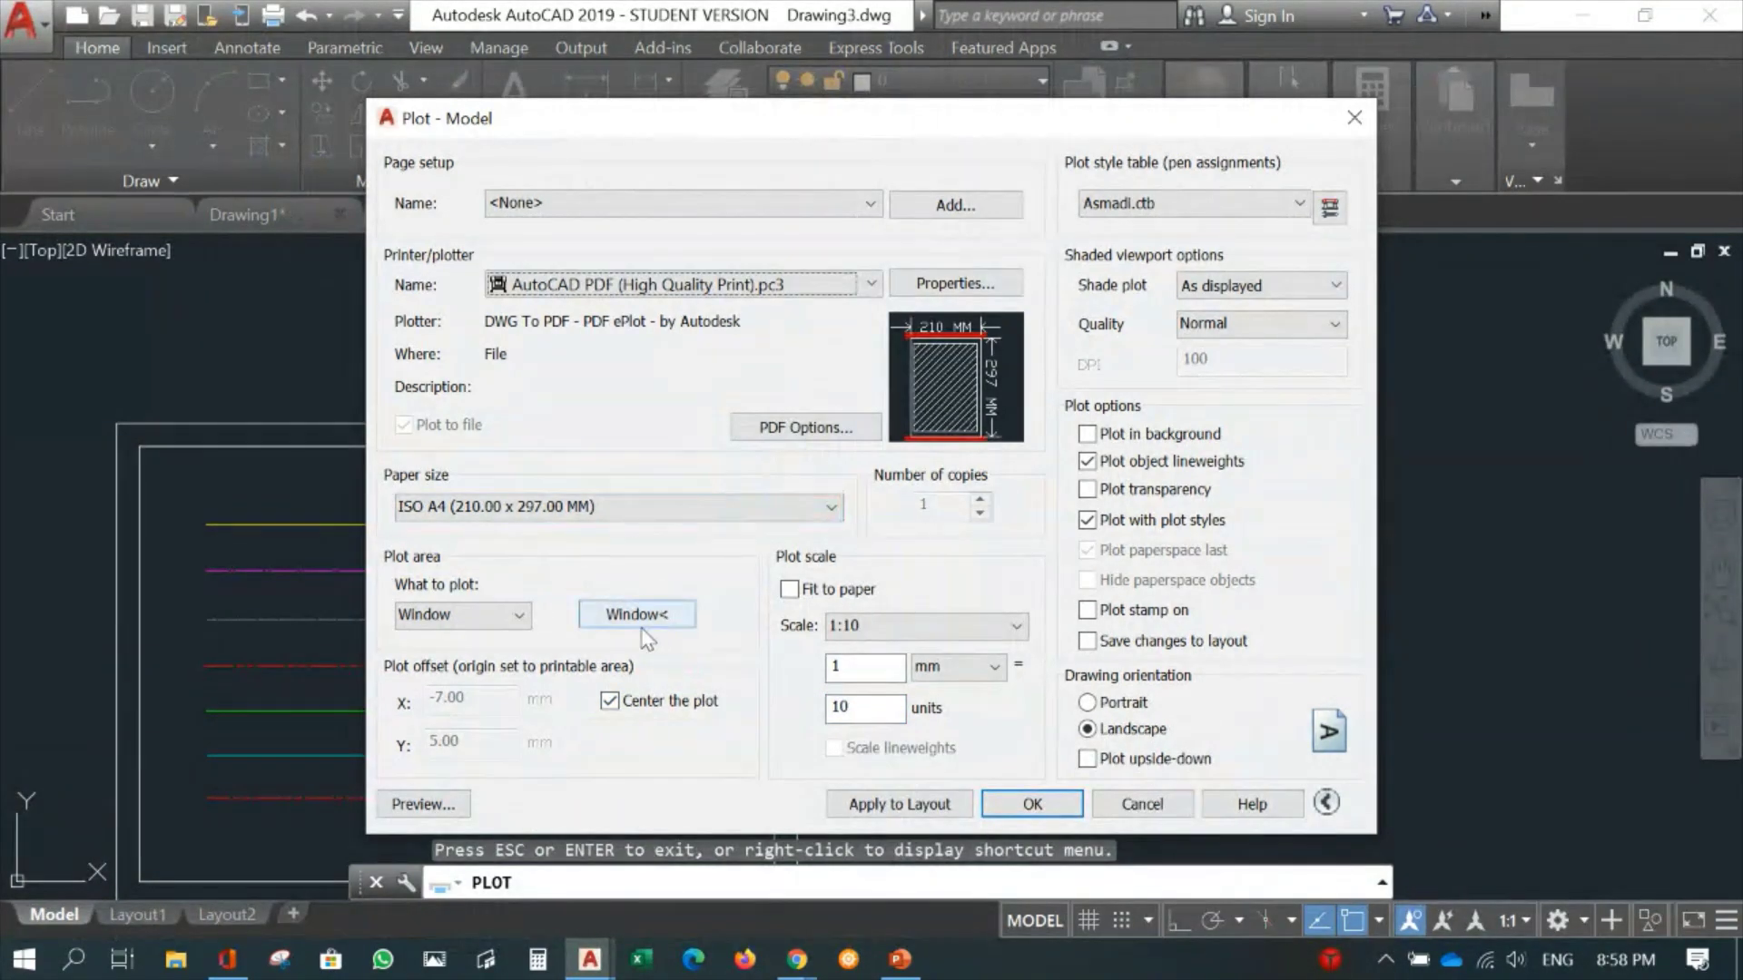
Change the plot's paper size to ISO full bleed A4 (210.00 x 297.00 MM).
click(769, 513)
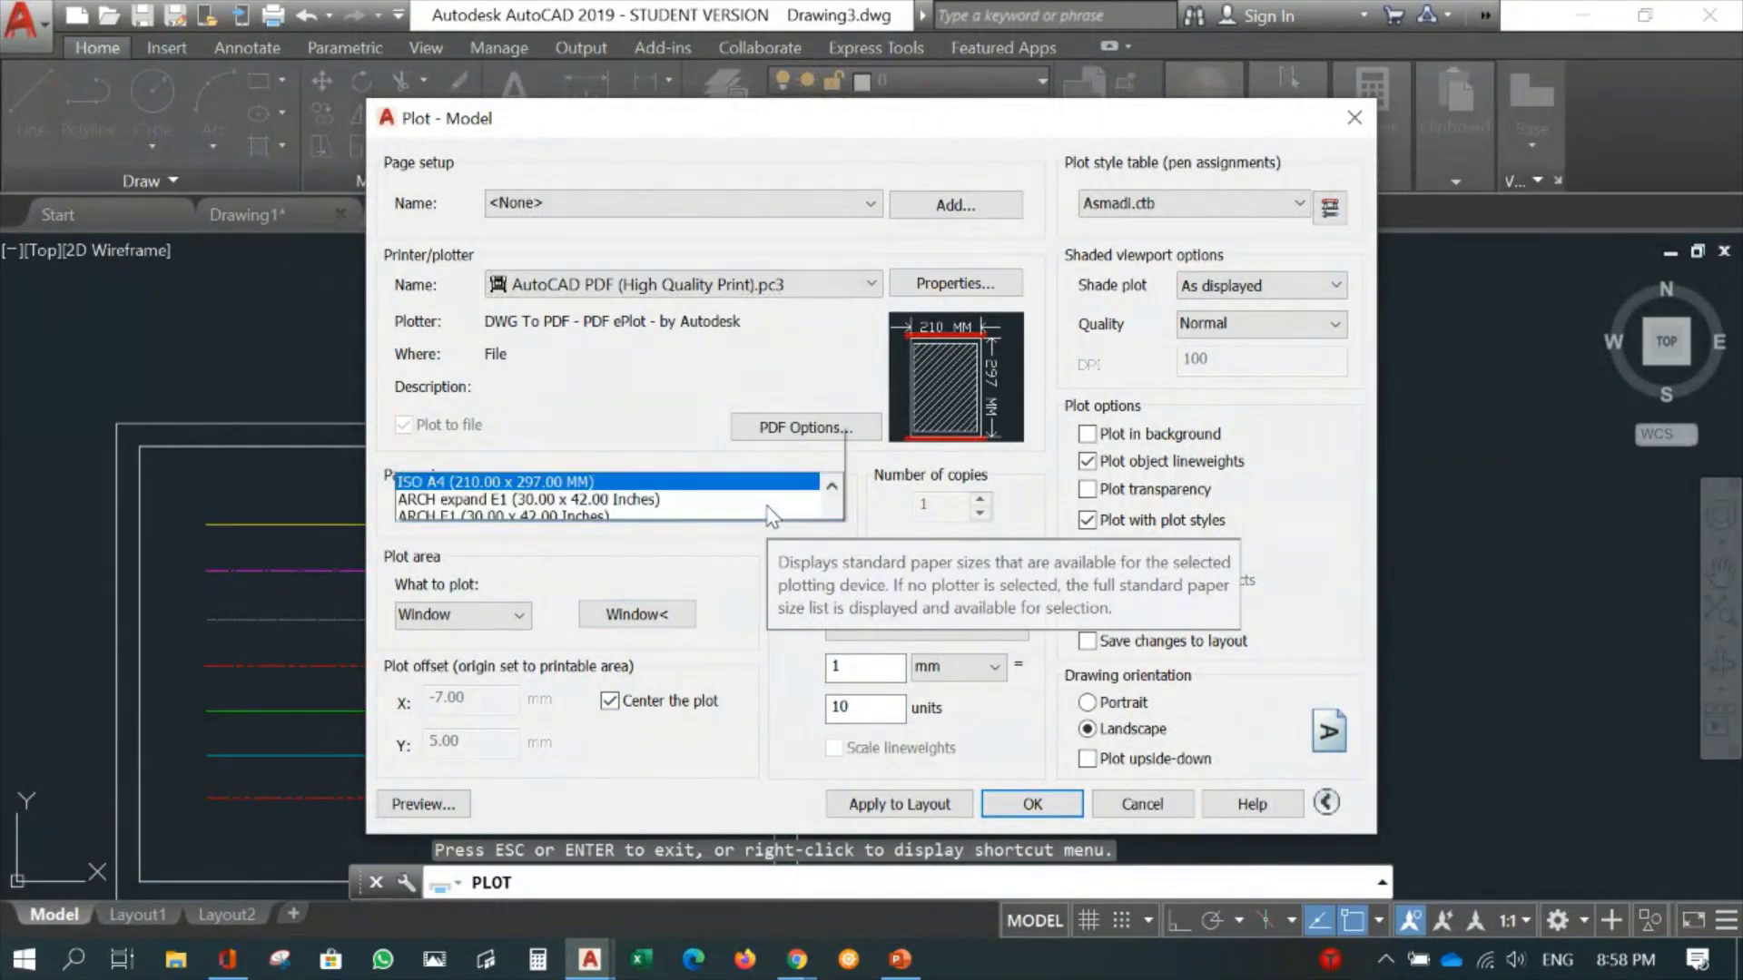
scroll(744, 338, up, 2)
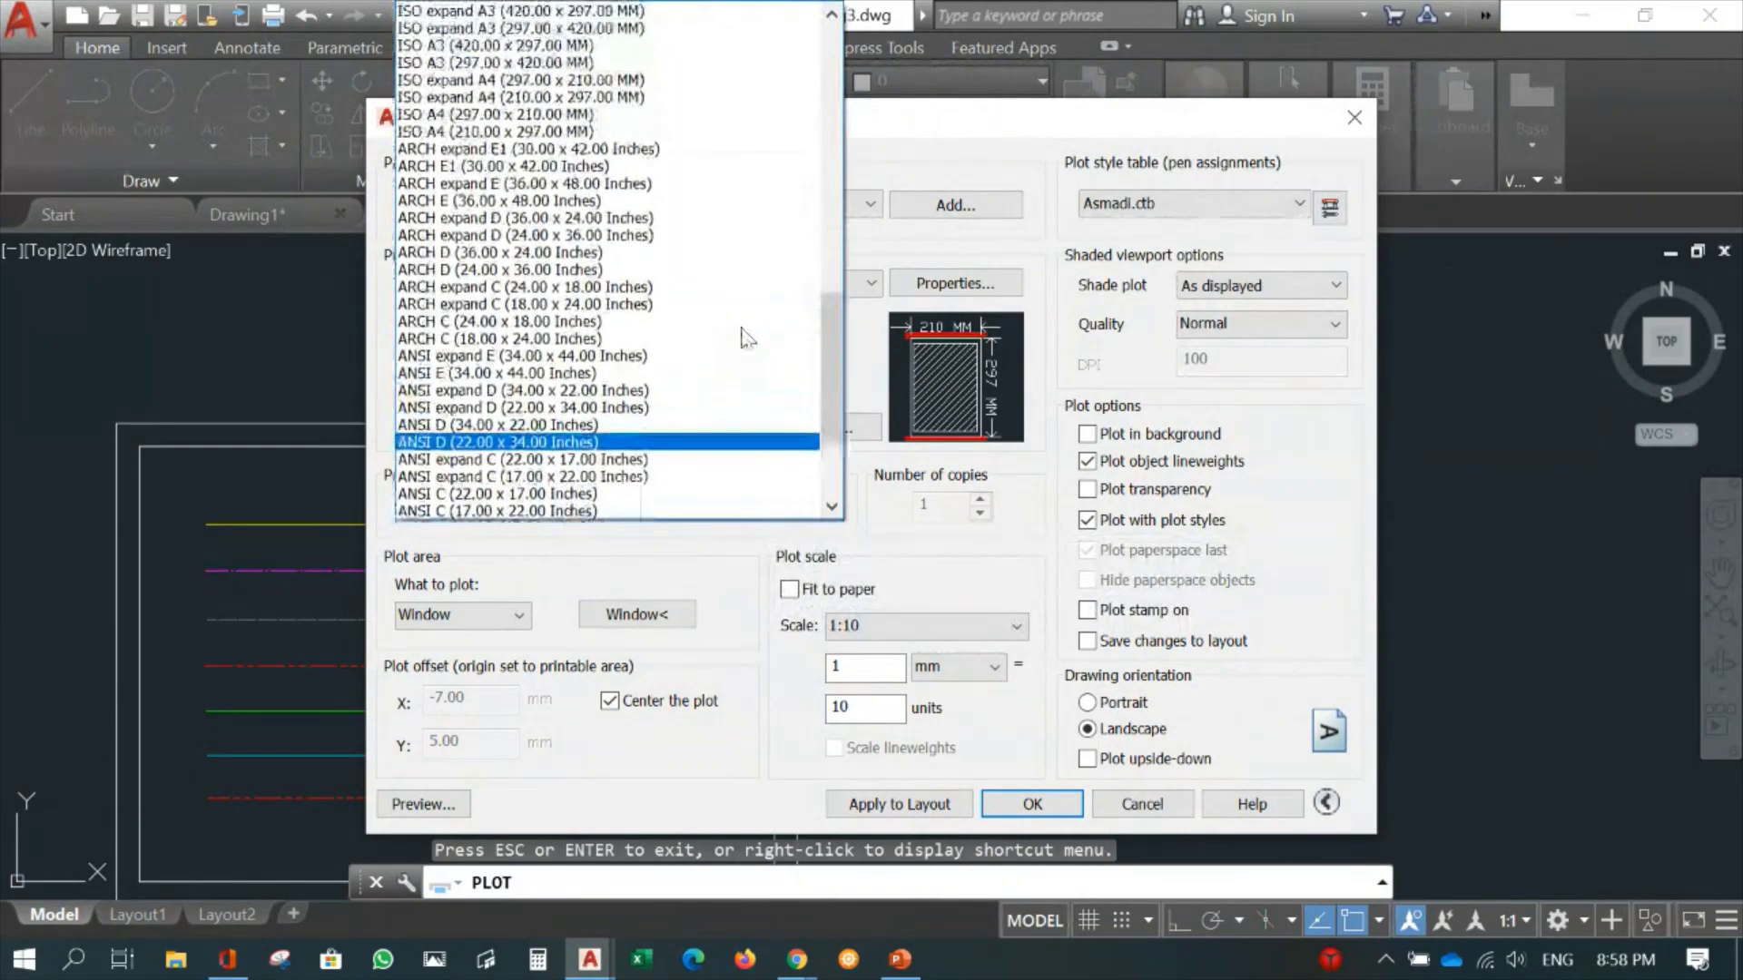
scroll(745, 338, up, 10)
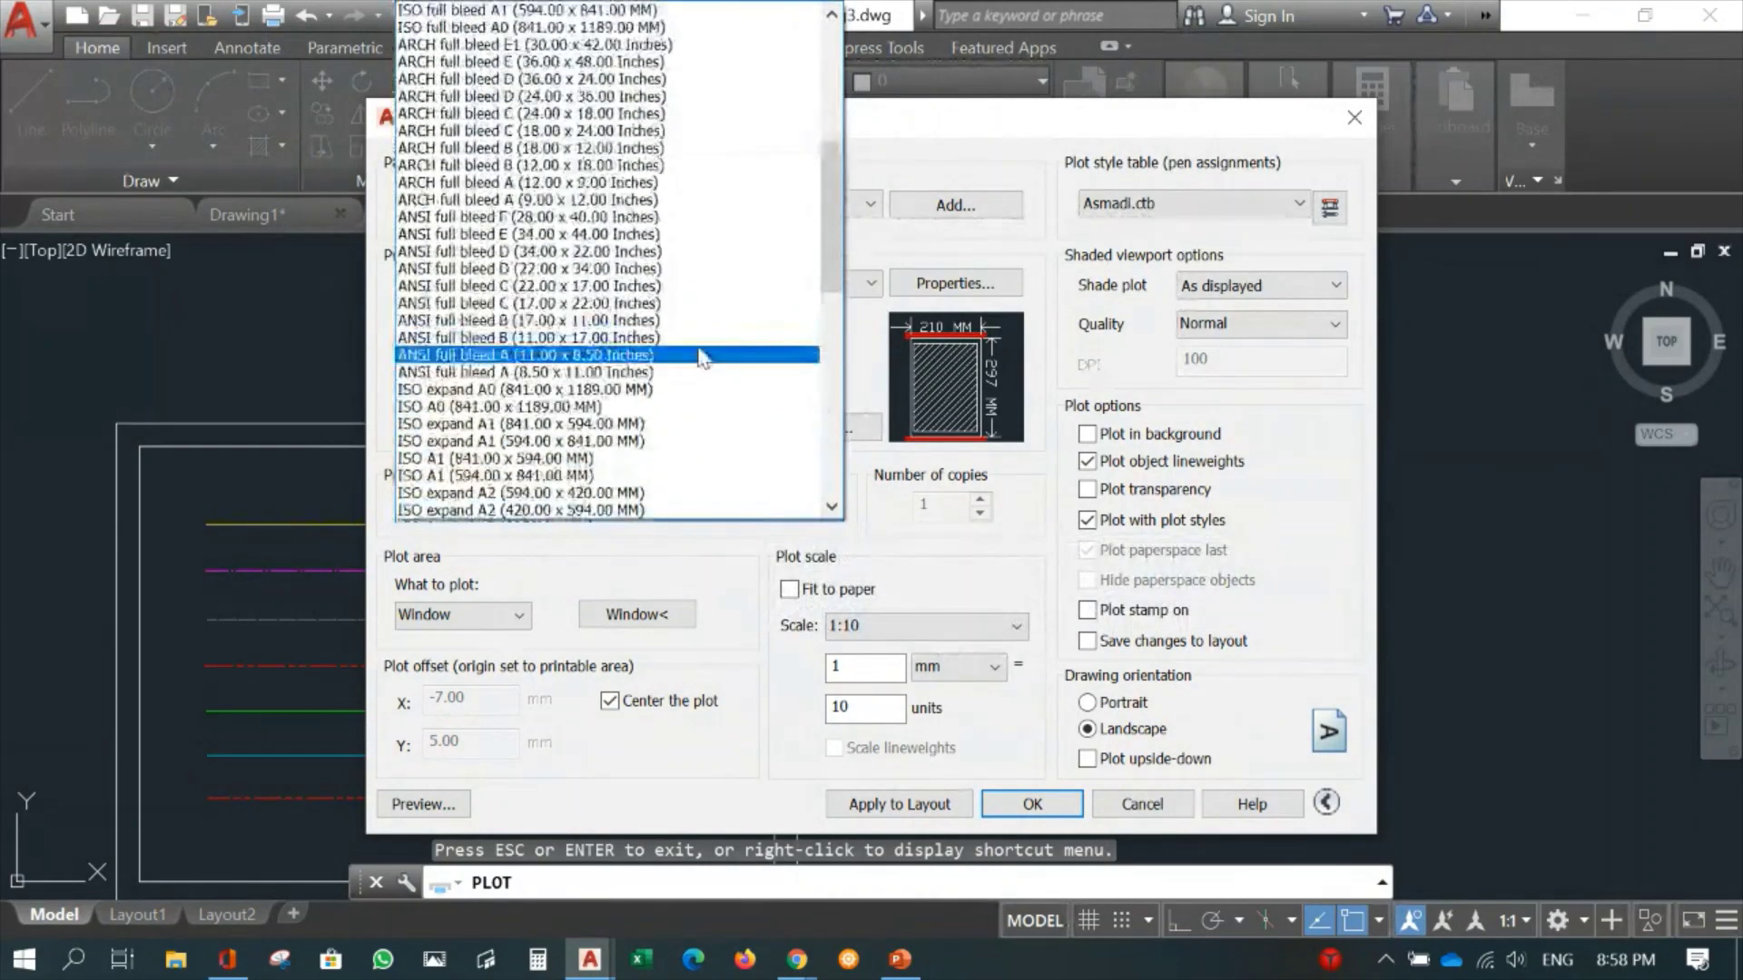
scroll(701, 356, up, 8)
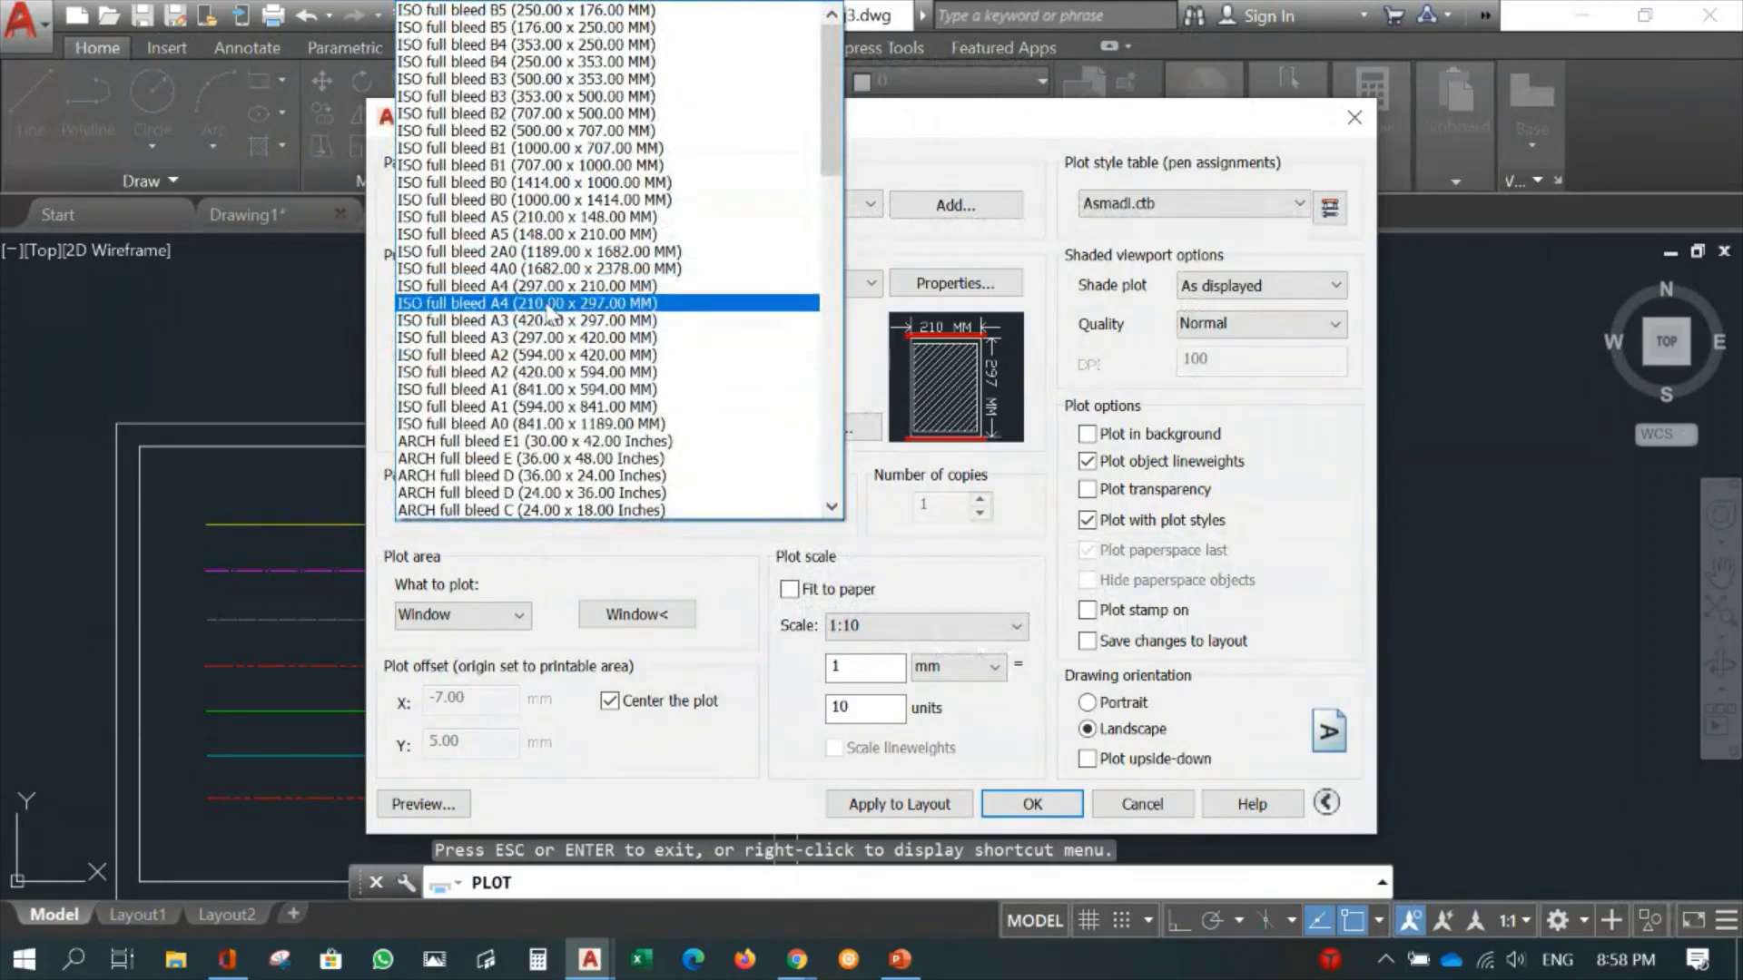
click(539, 302)
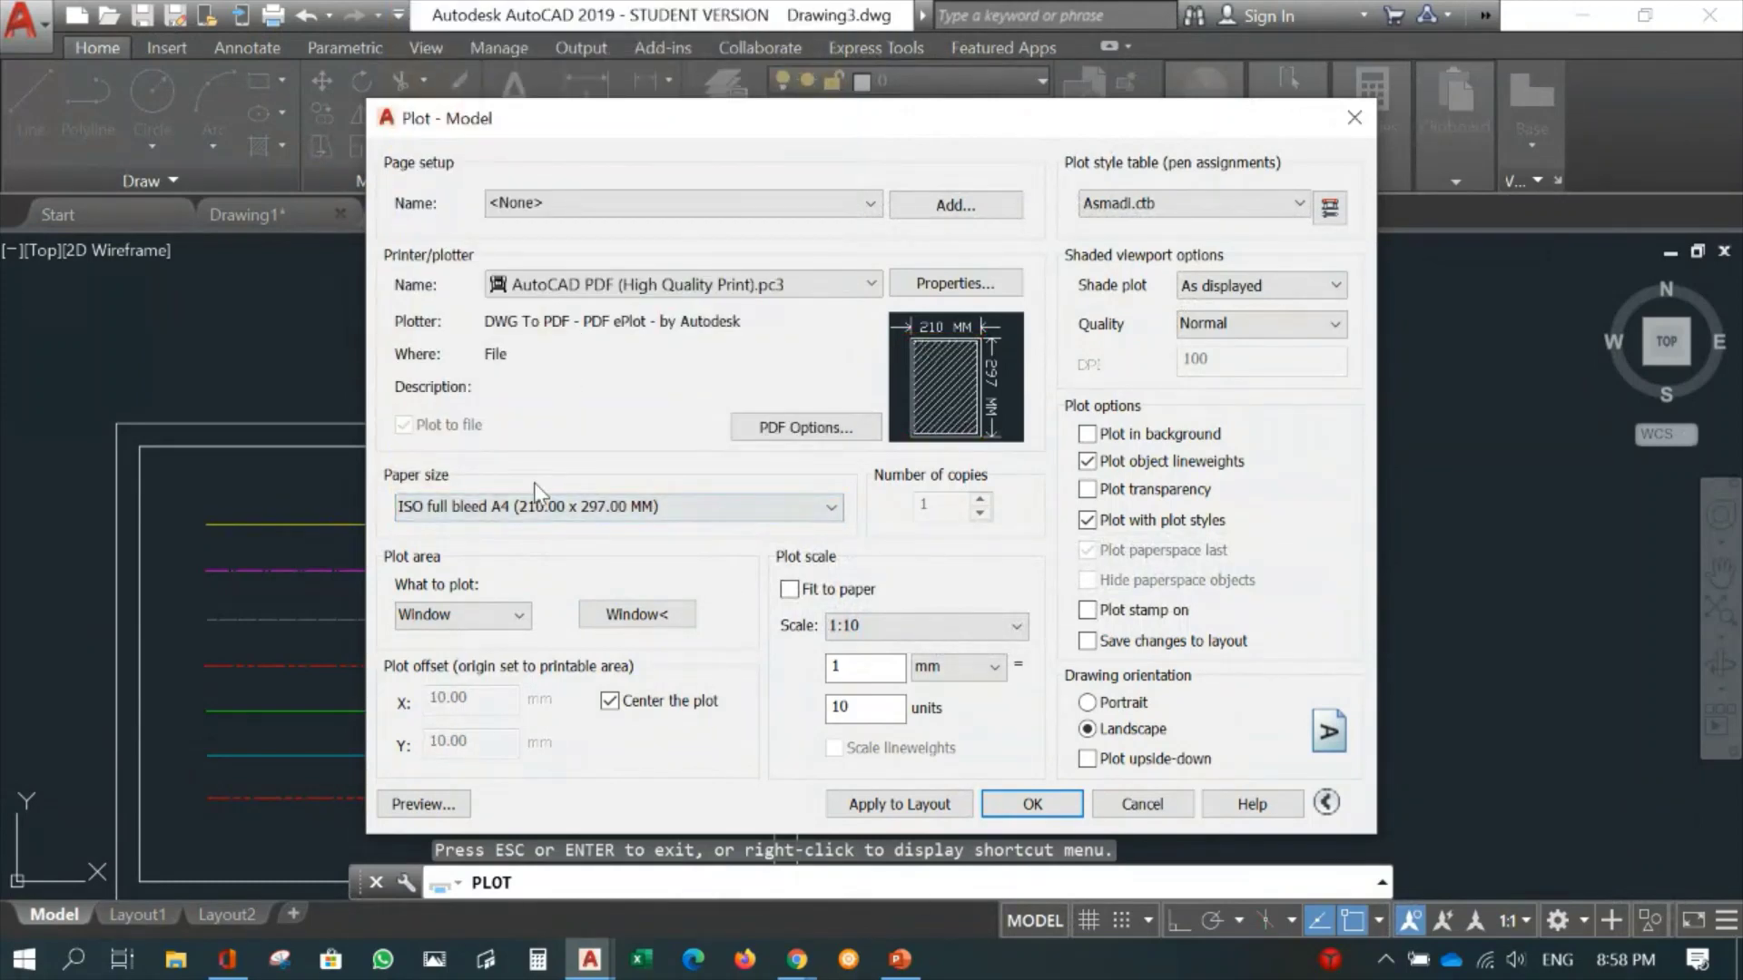
Preview the plot despite the annotation scale difference, inspect the line types and border, and close the plot settings without plotting.
click(423, 804)
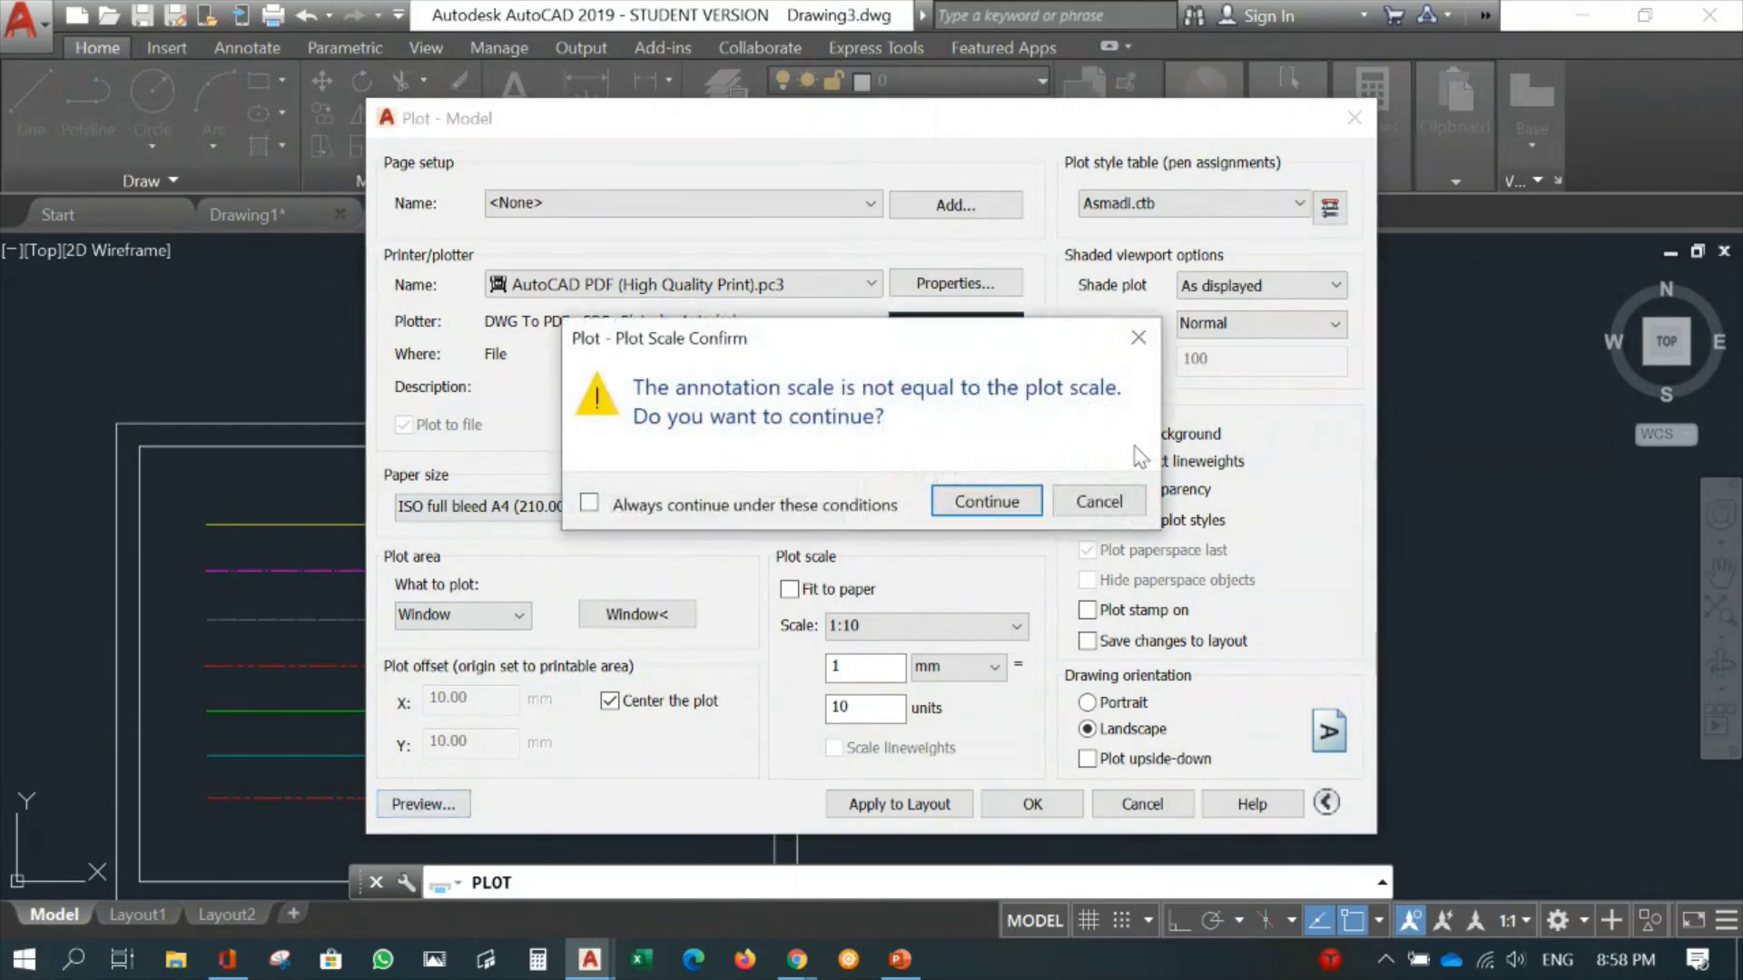
click(976, 498)
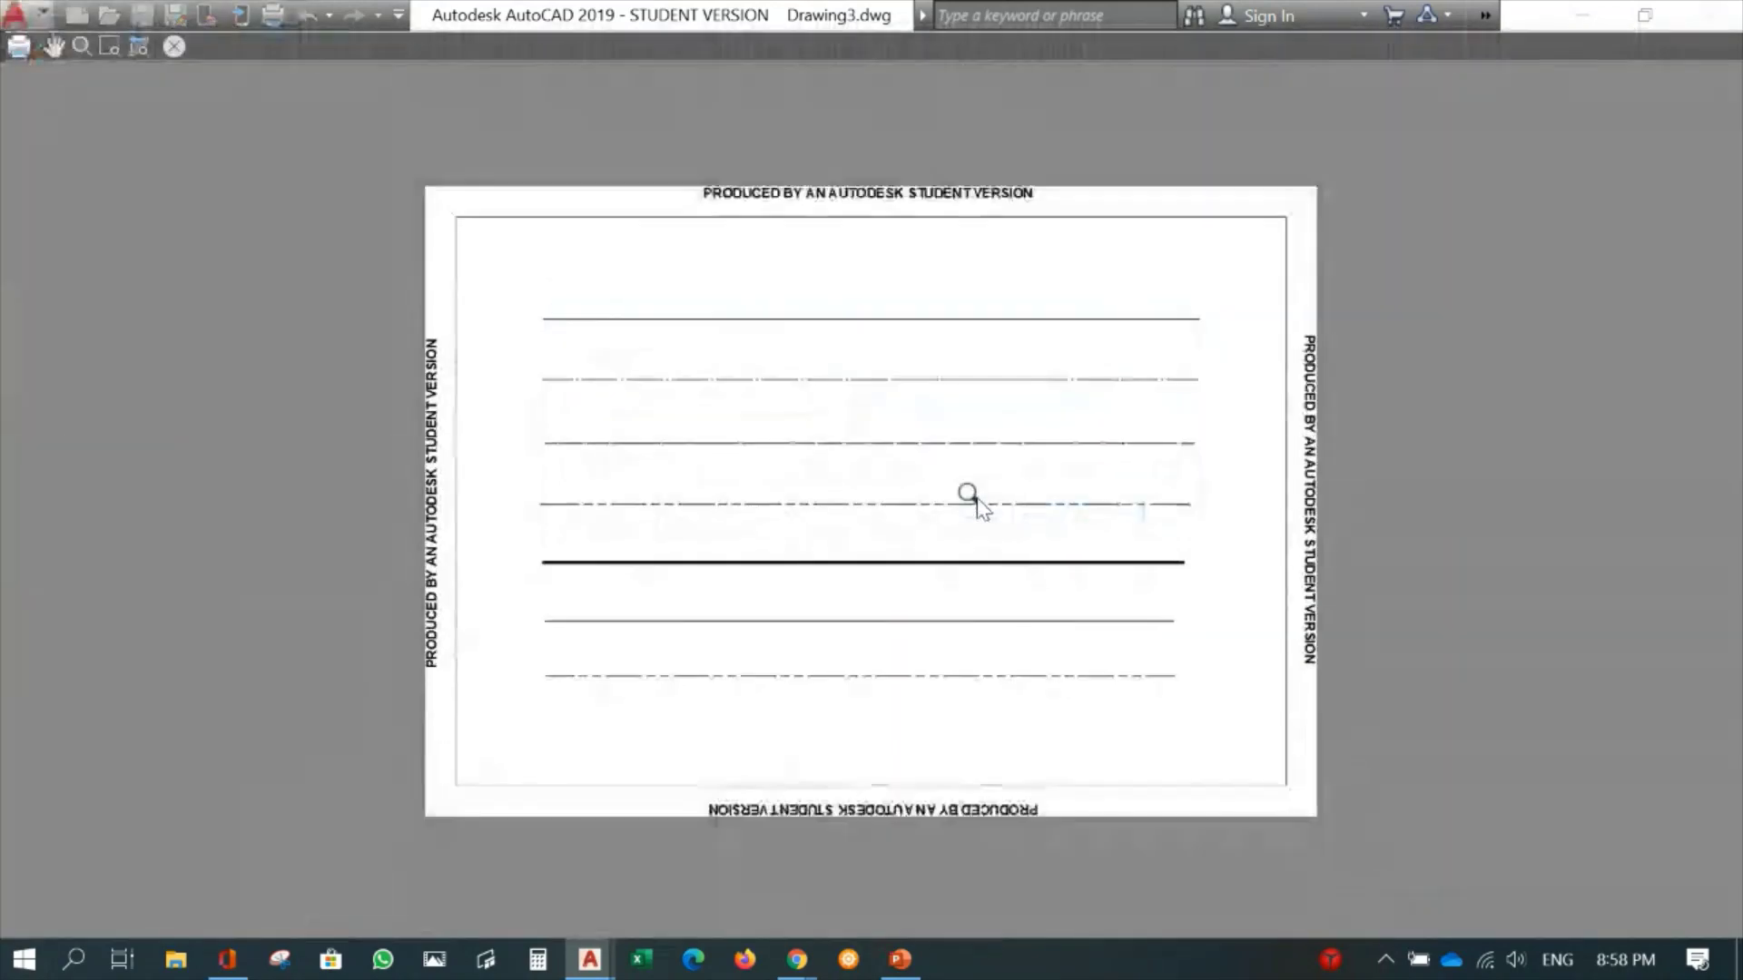
drag(1357, 542, 1139, 390)
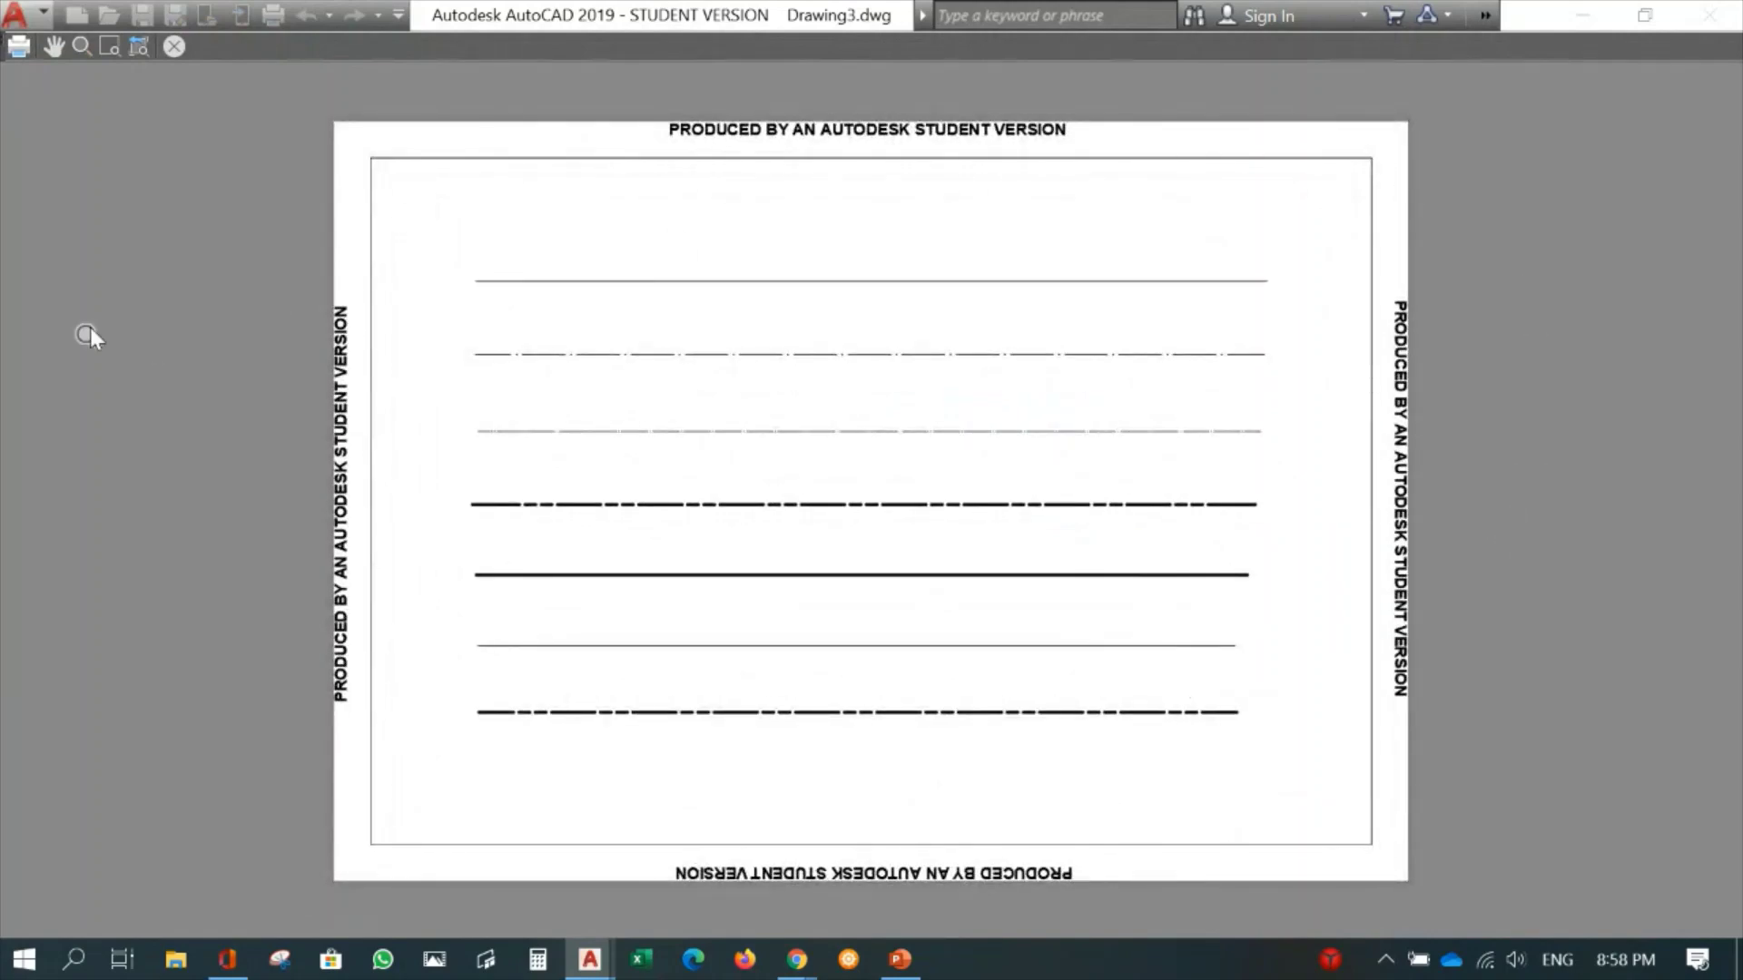
click(173, 45)
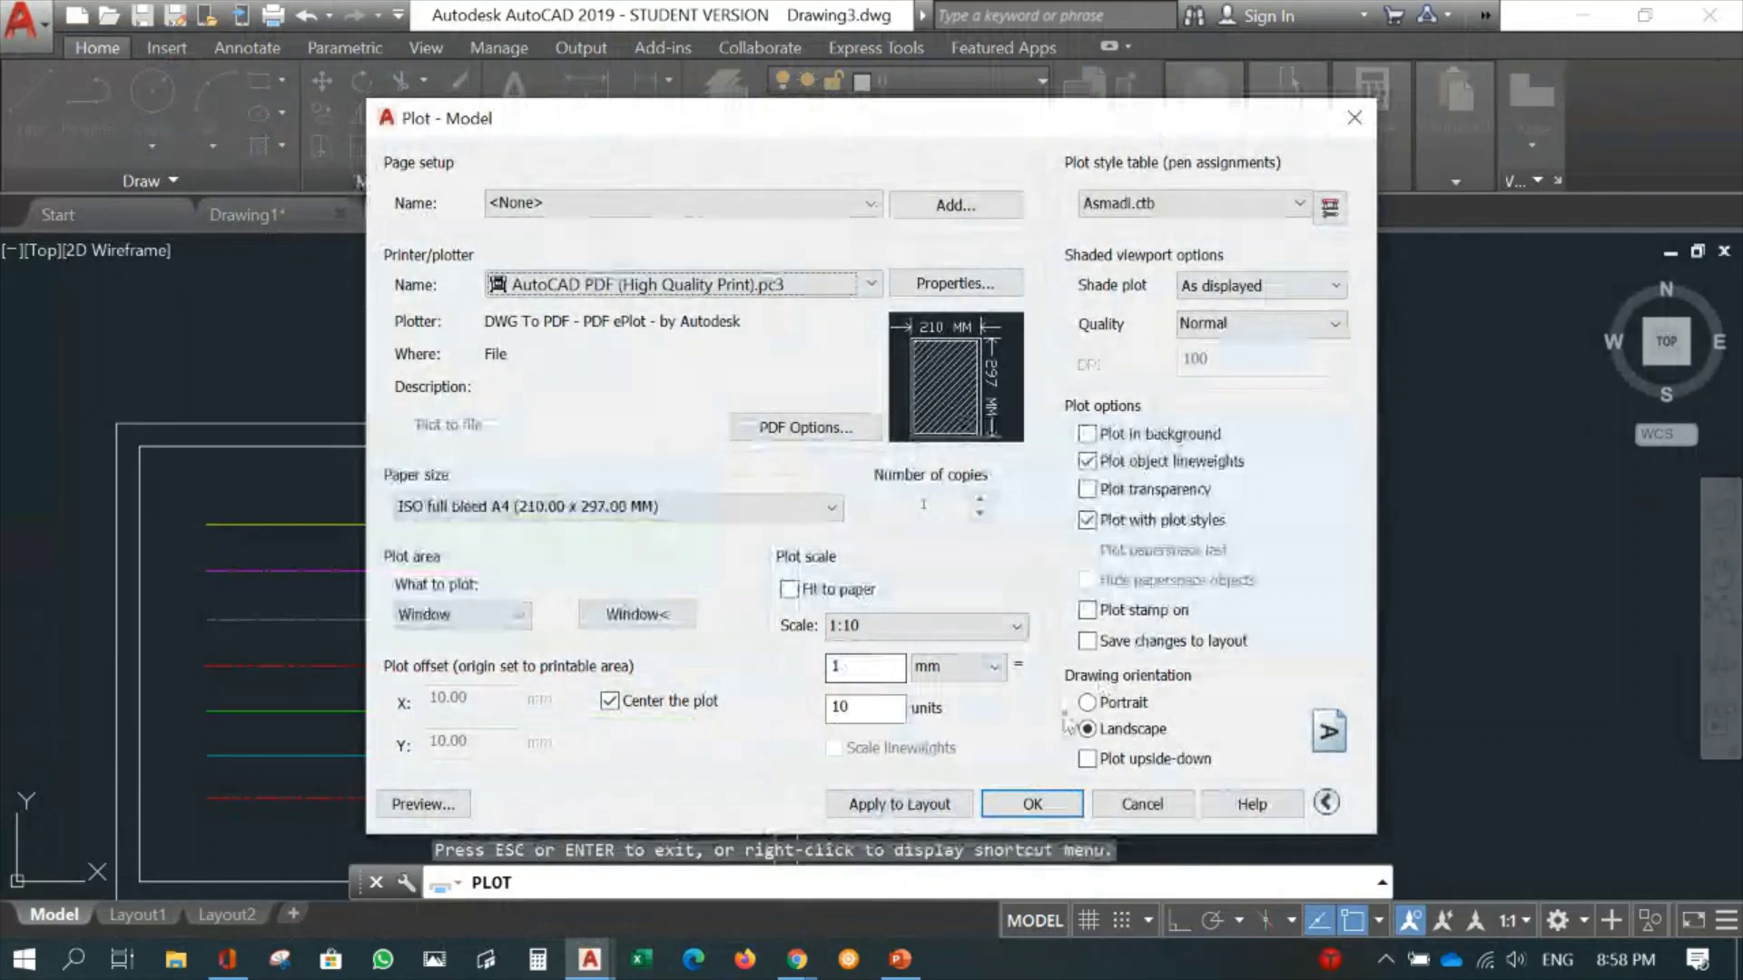
click(1032, 804)
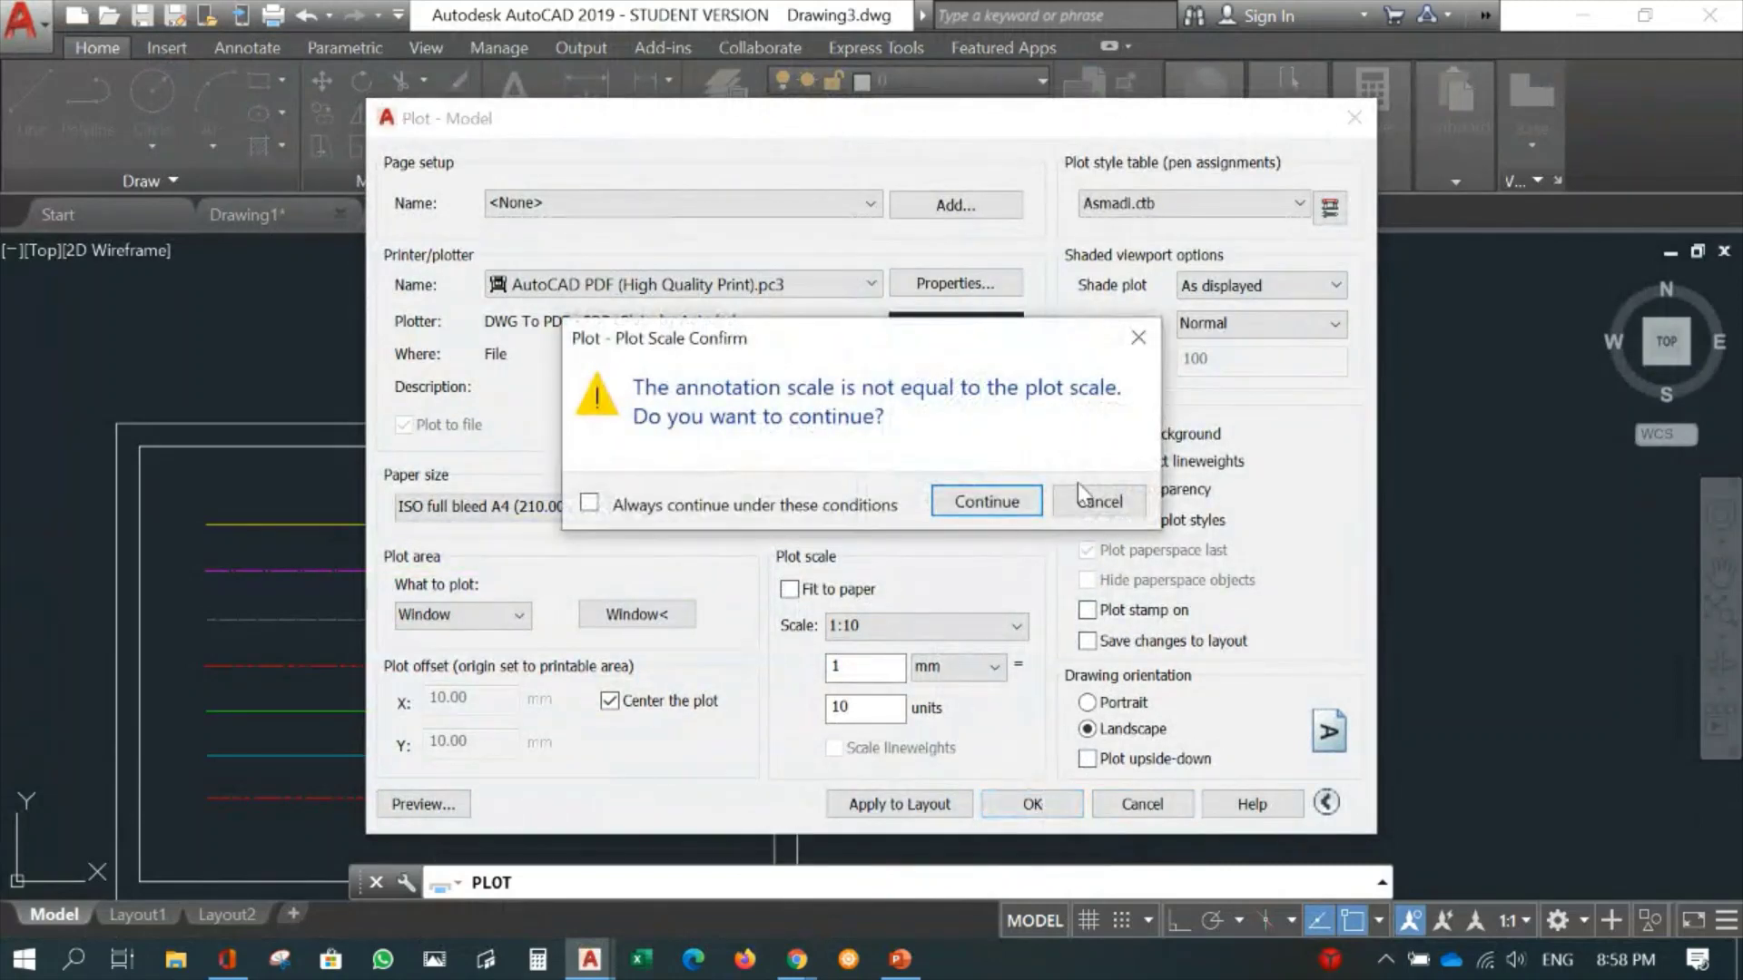
click(1096, 505)
click(1129, 807)
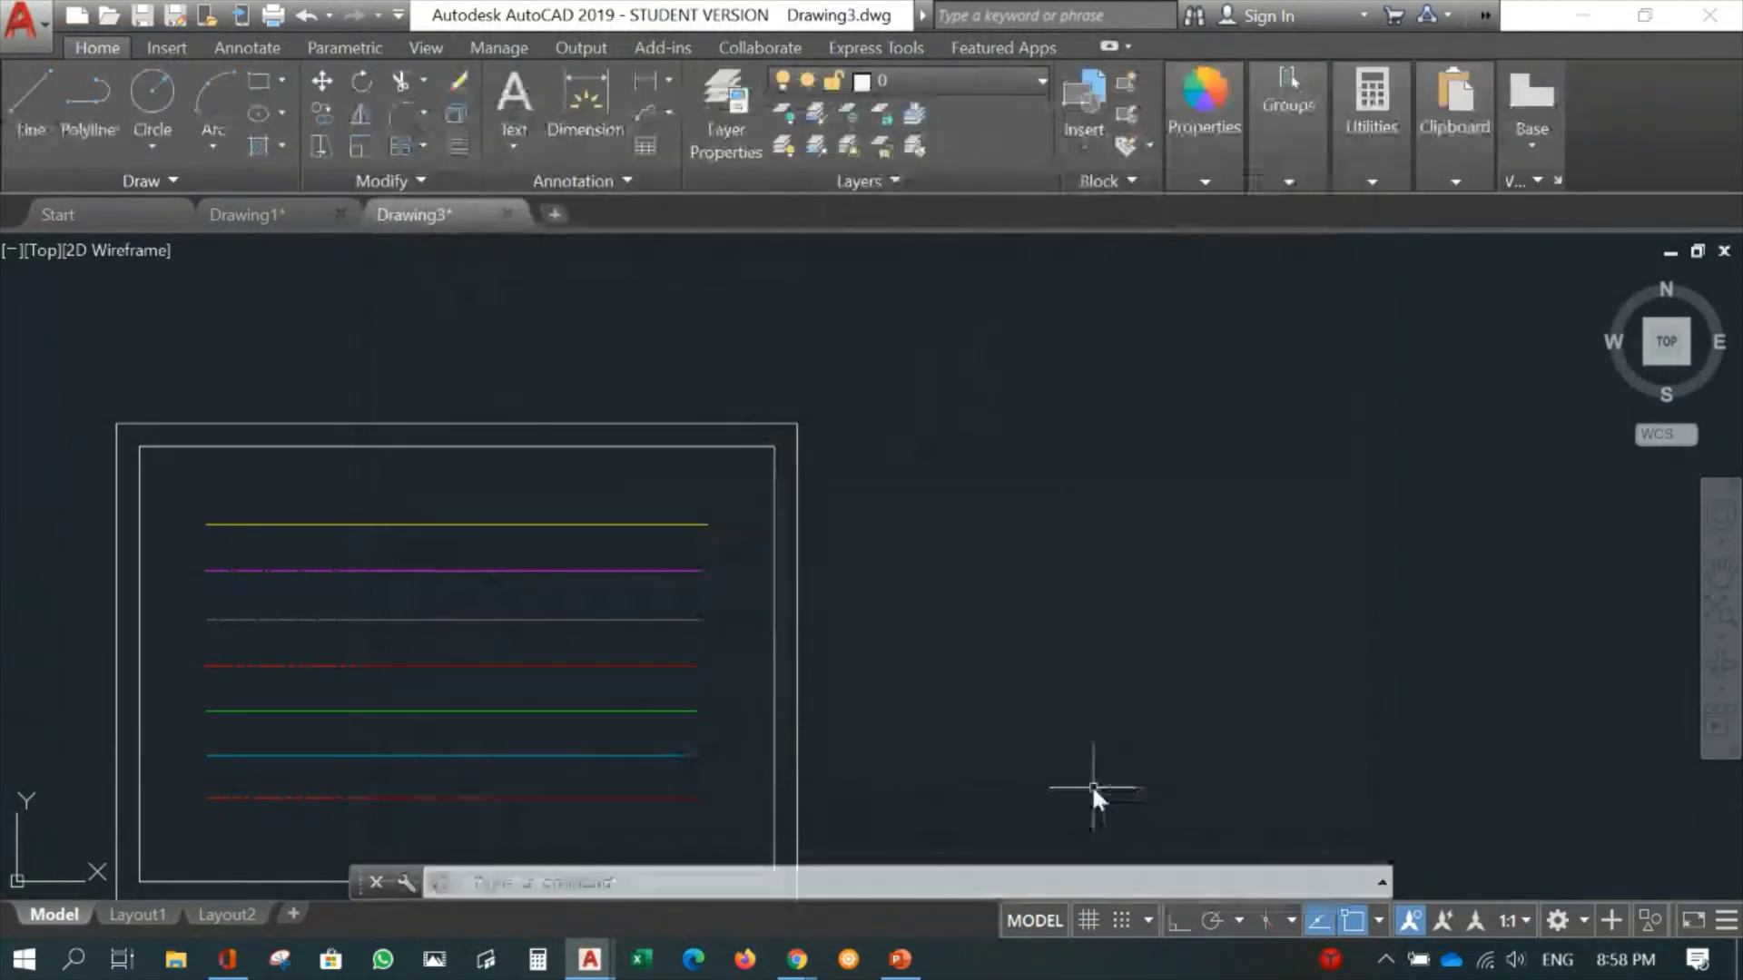
middle_drag(968, 585, 1291, 520)
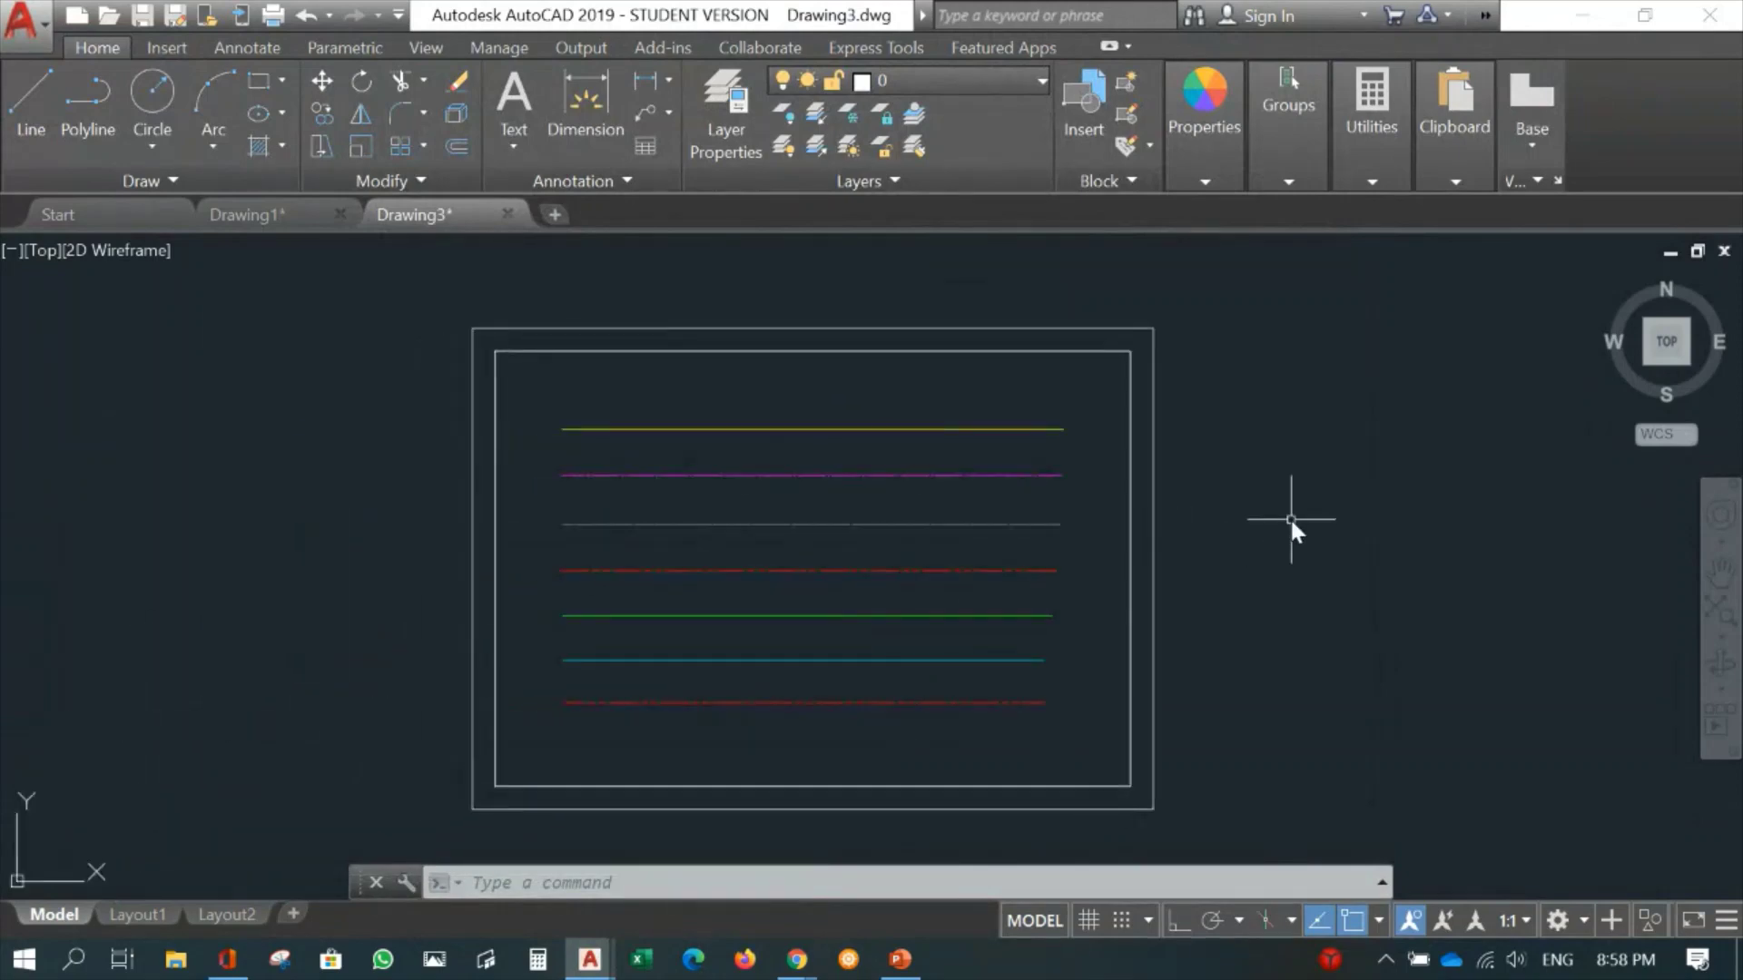